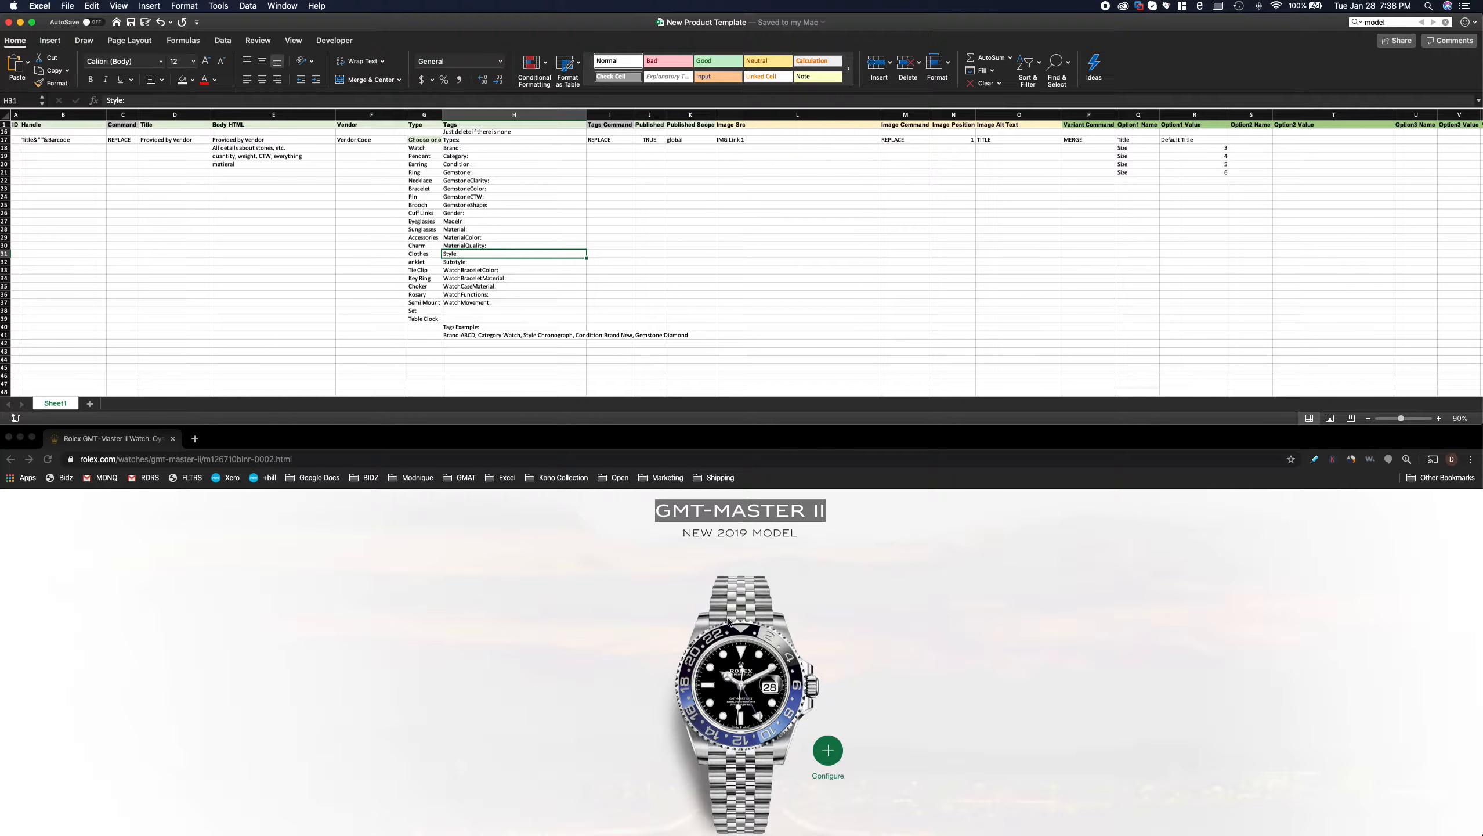
left_click(306, 198)
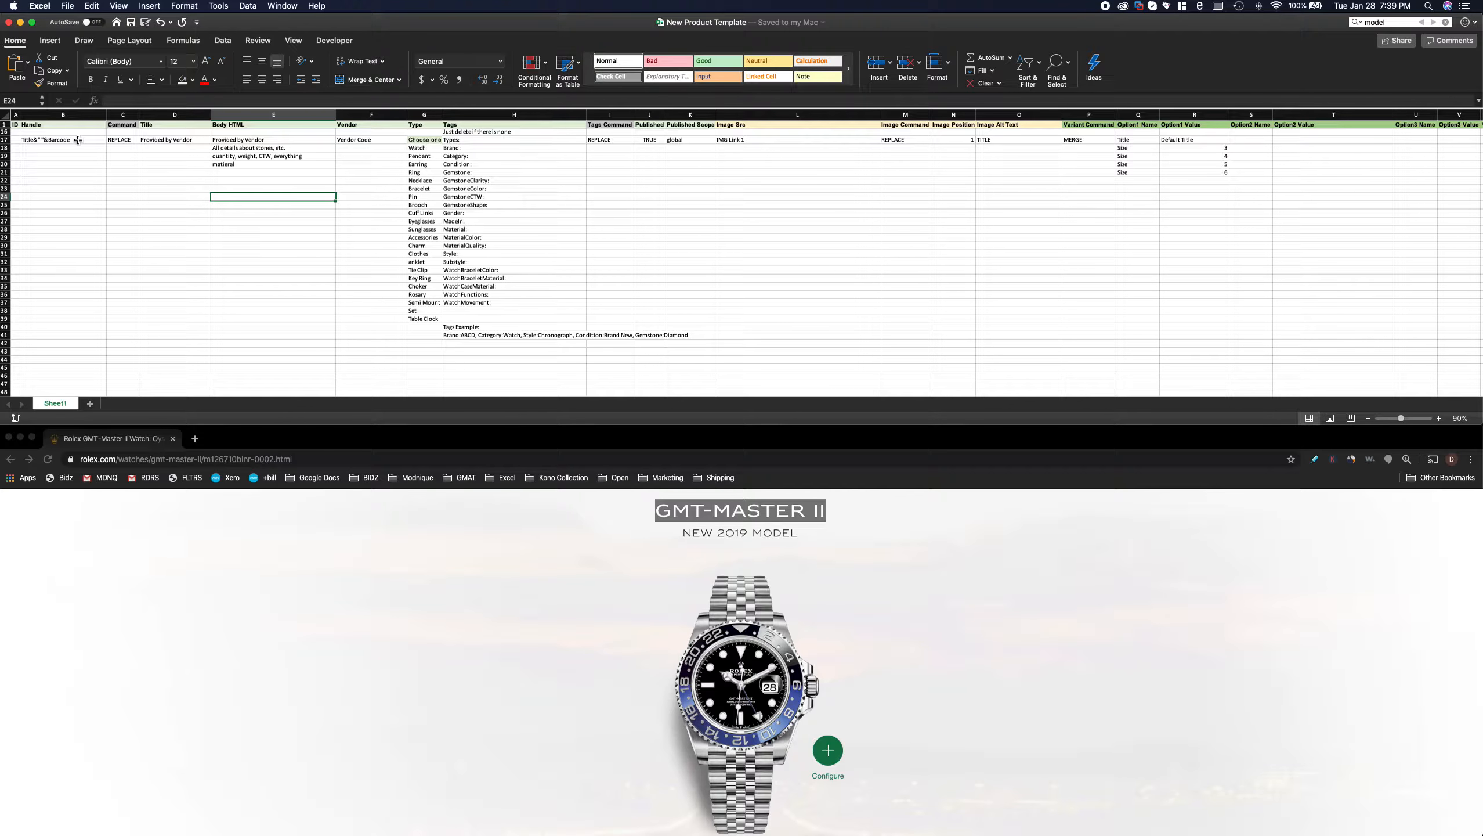
left_click(501, 352)
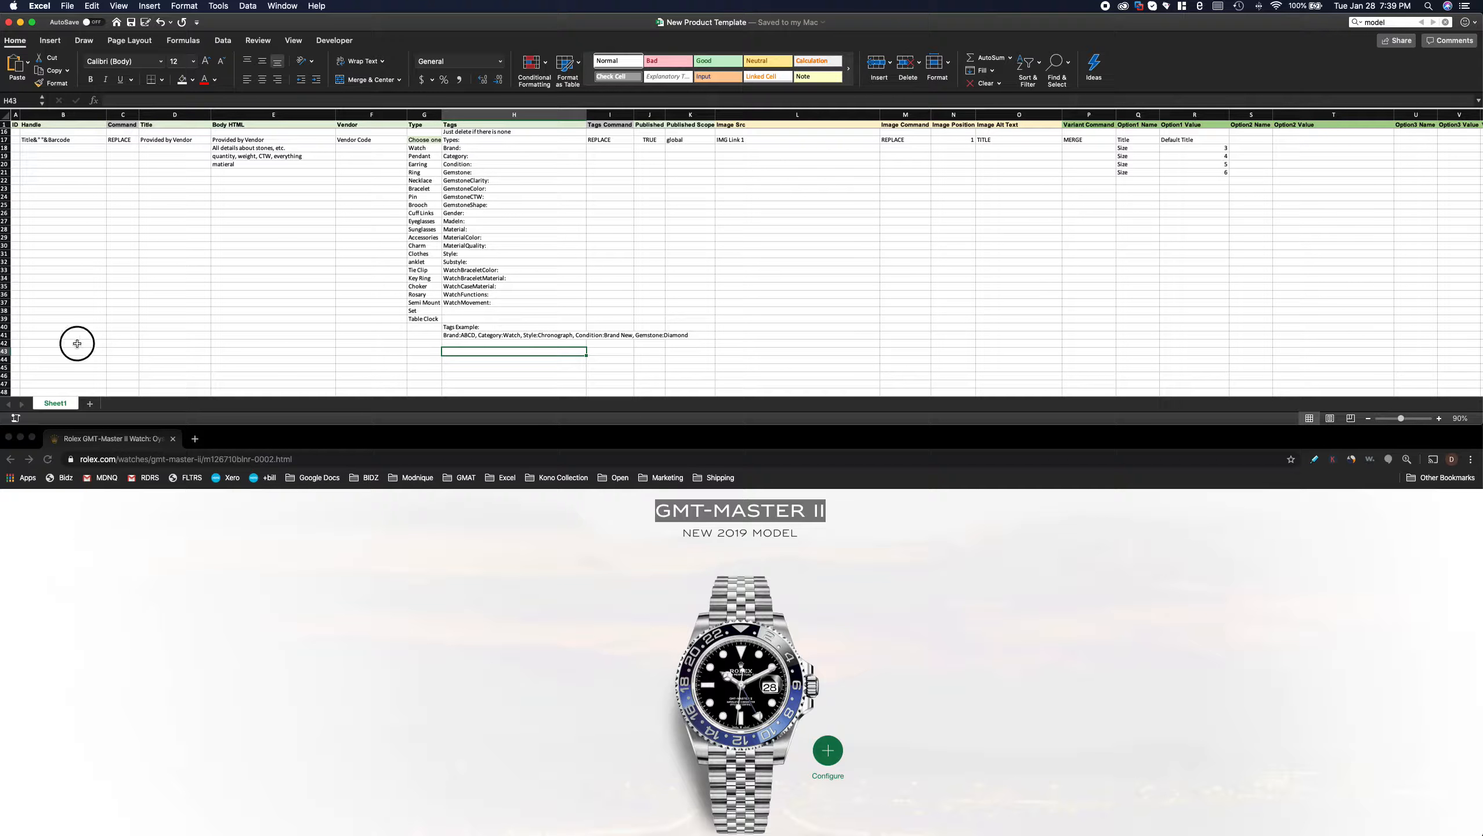
left_click(68, 114)
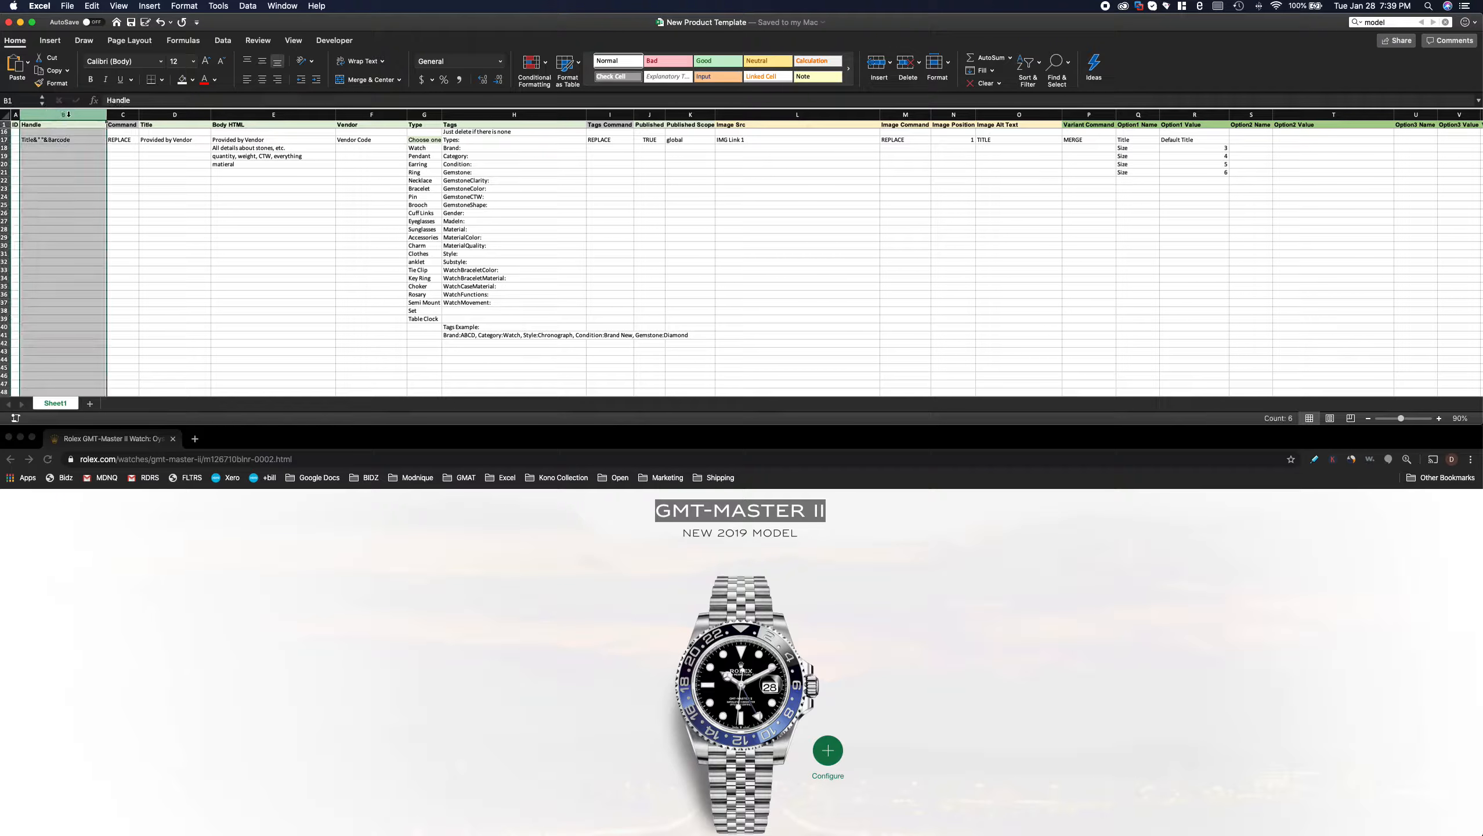
left_click(123, 114)
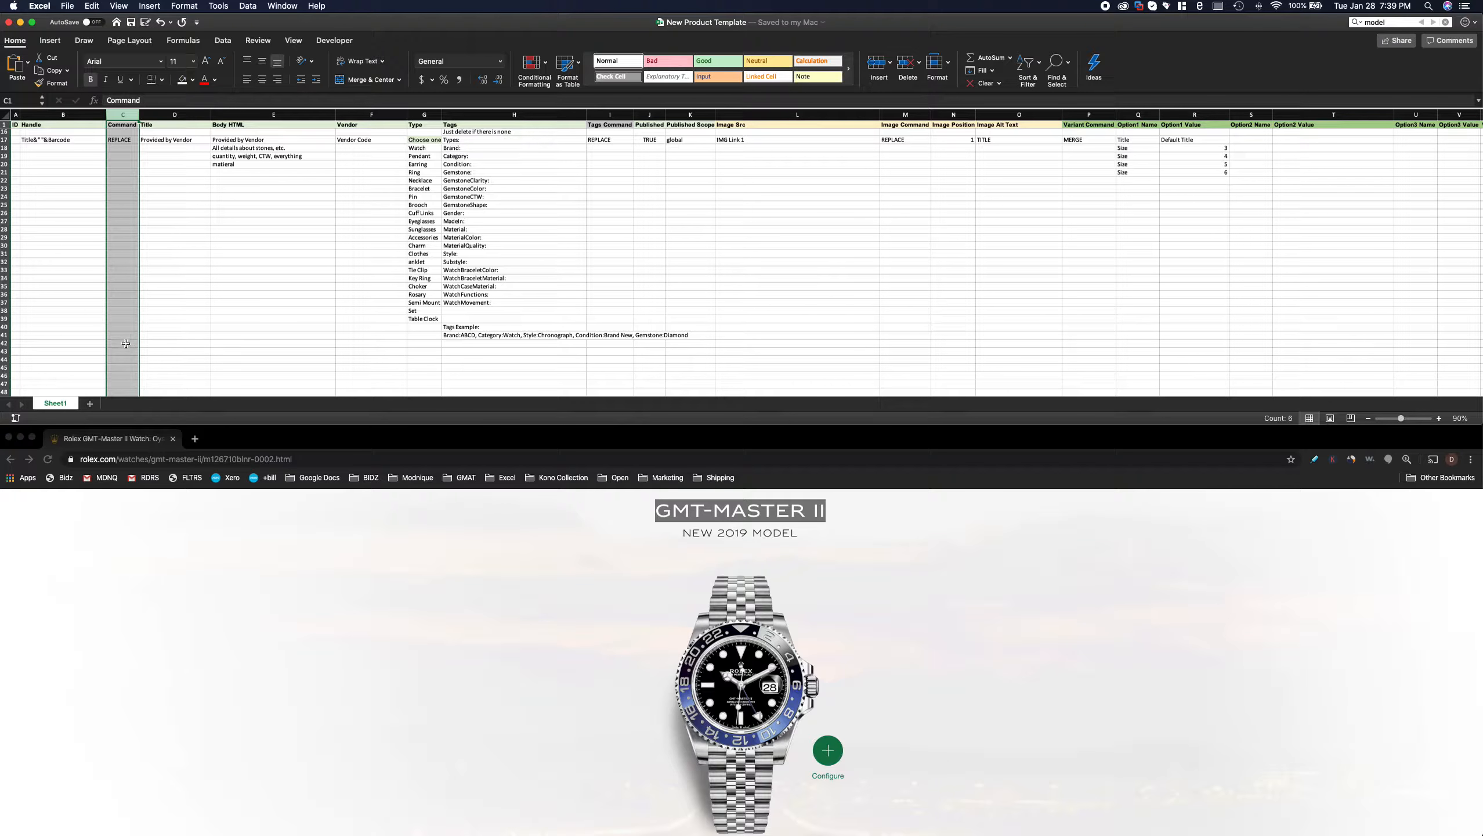
left_click(468, 352)
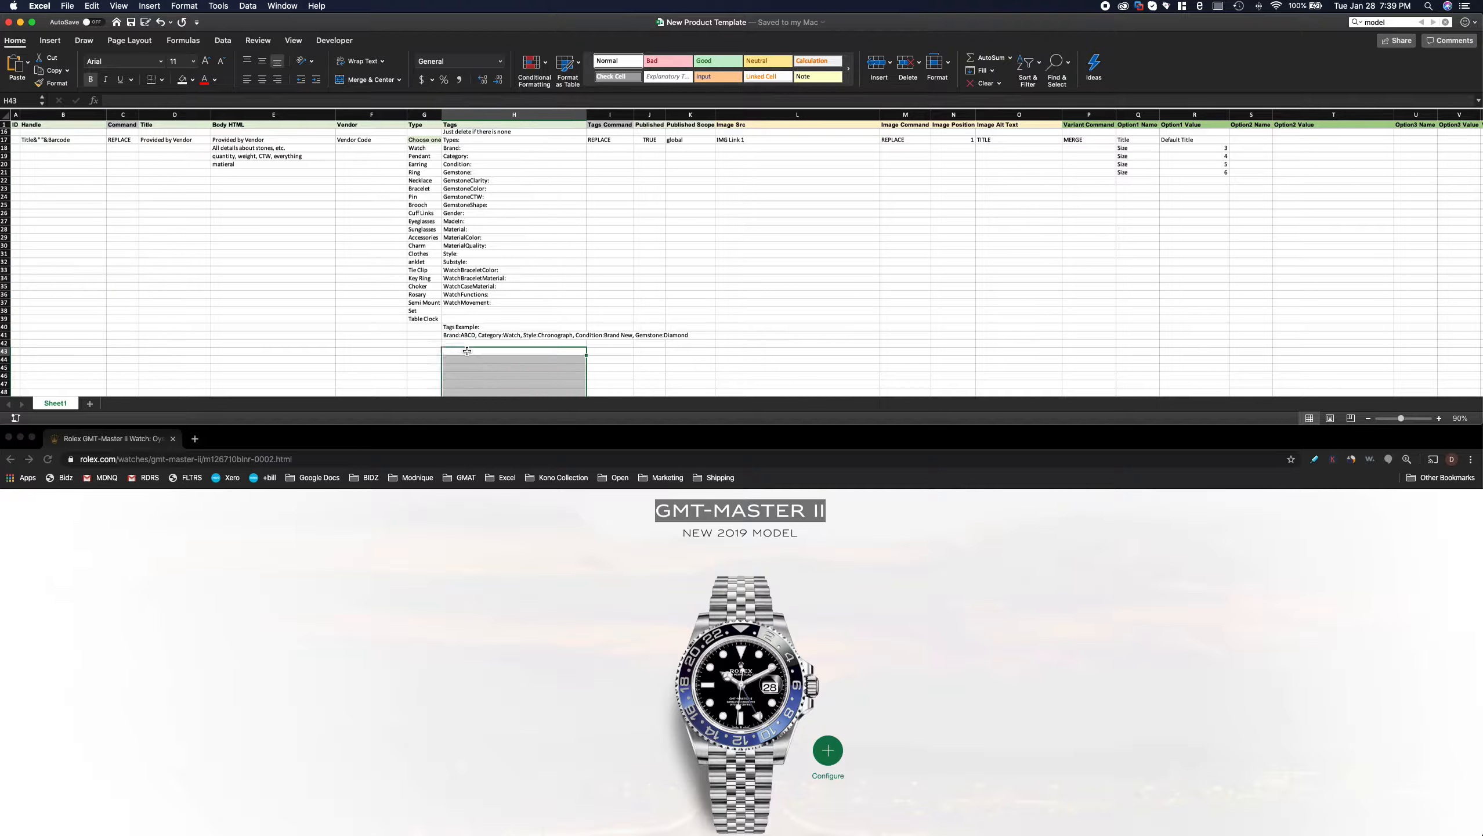
- Highlight the whole of row 17, the template's instruction row, with a yellow fill
left_click(7, 140)
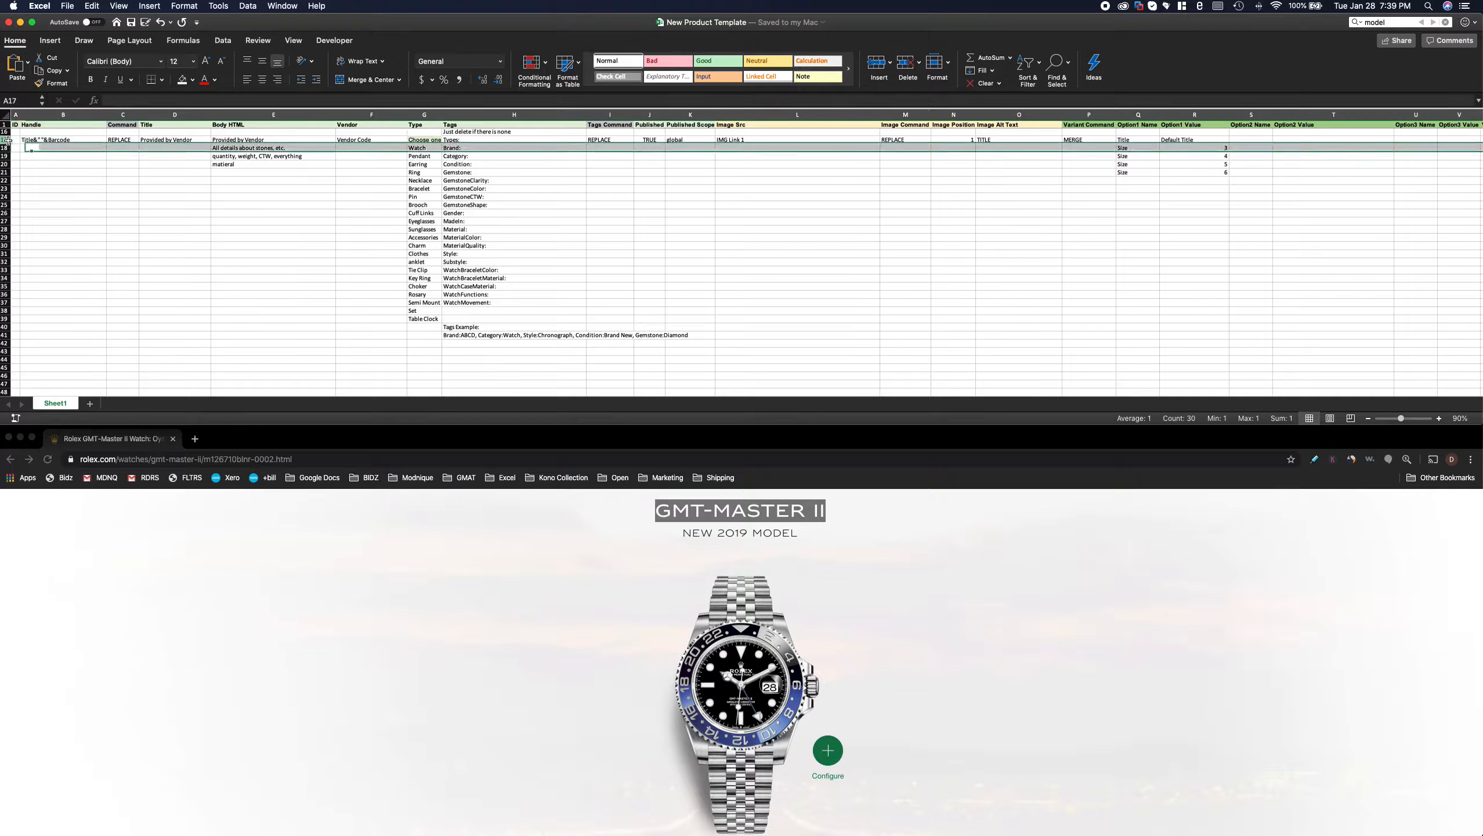
left_click(194, 79)
left_click(216, 212)
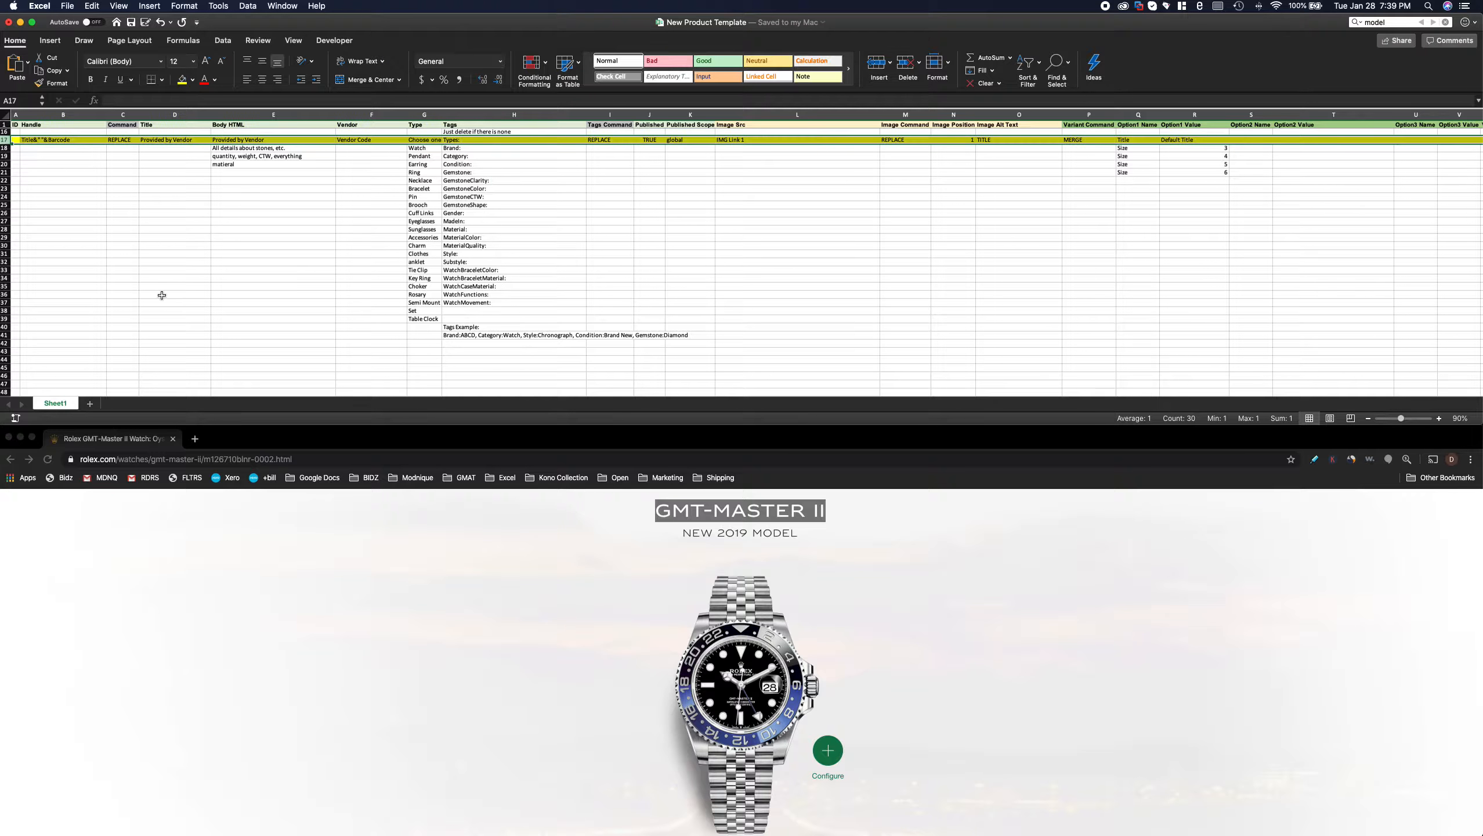
- Set the Command in cell C43 to REPLACE from the available NEW, UPDATE, DELETE and REPLACE options
left_click(136, 344)
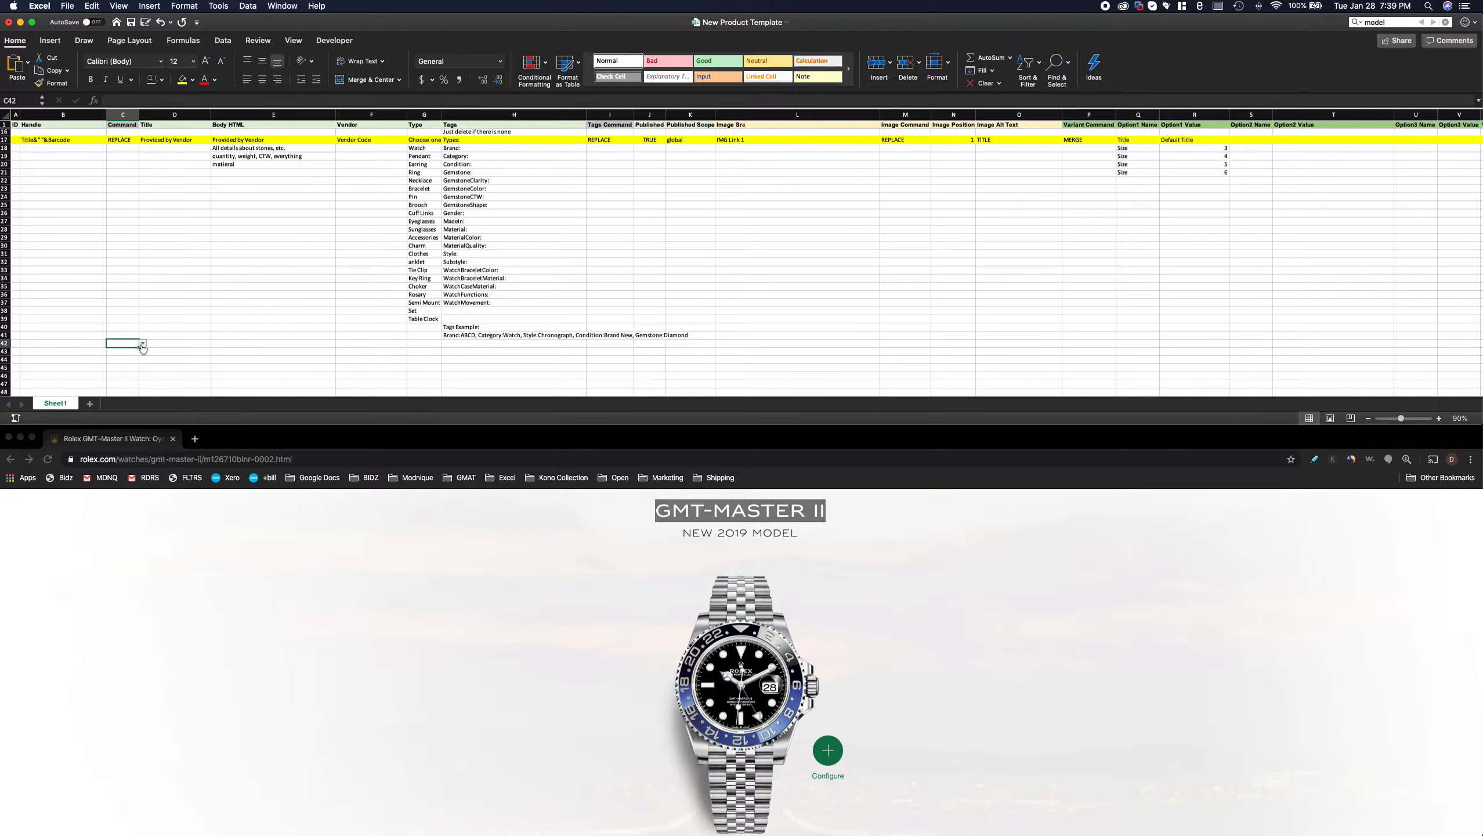
key("Down")
left_click(143, 352)
left_click(127, 396)
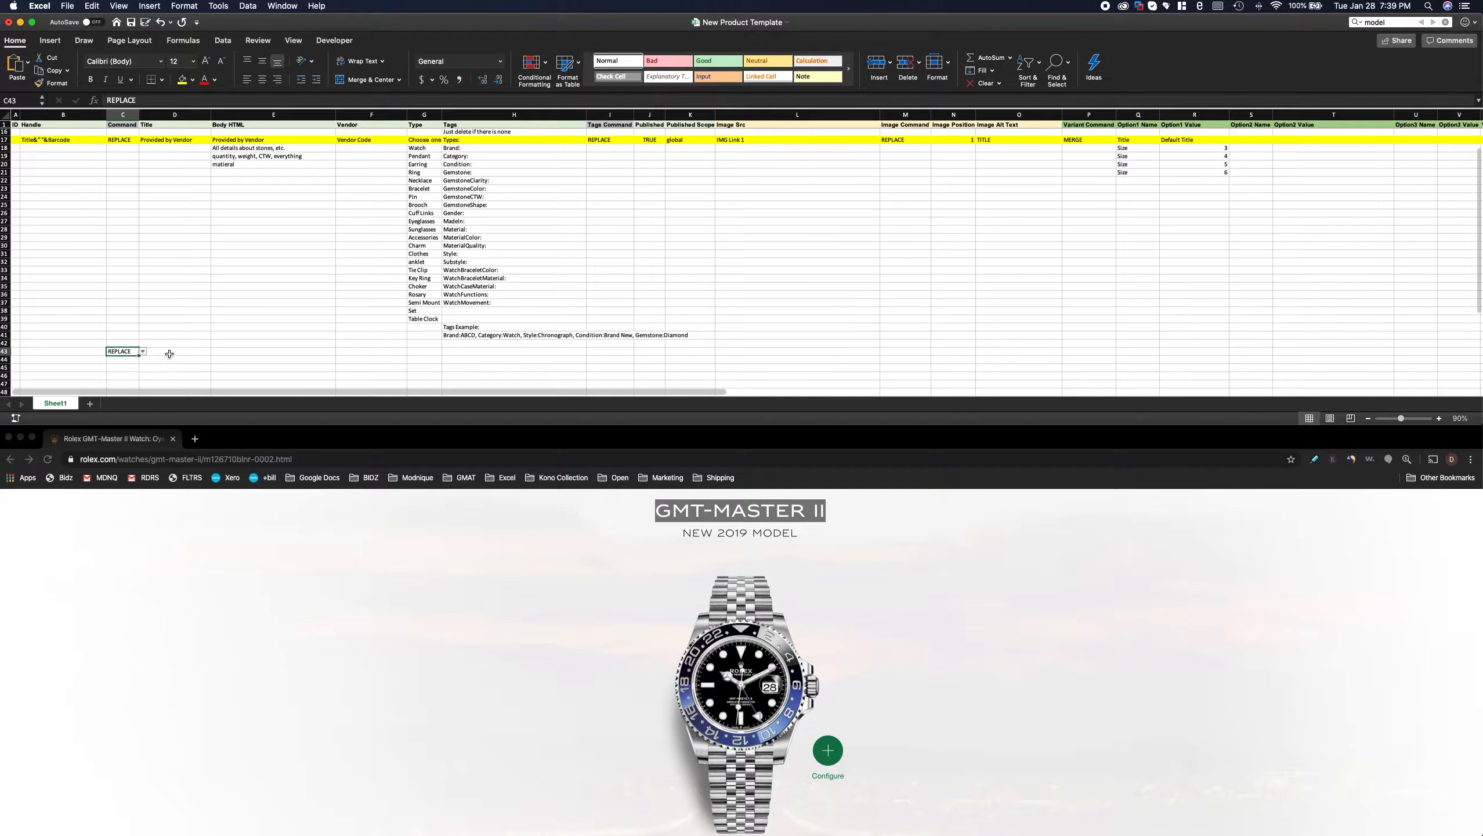
left_click(143, 352)
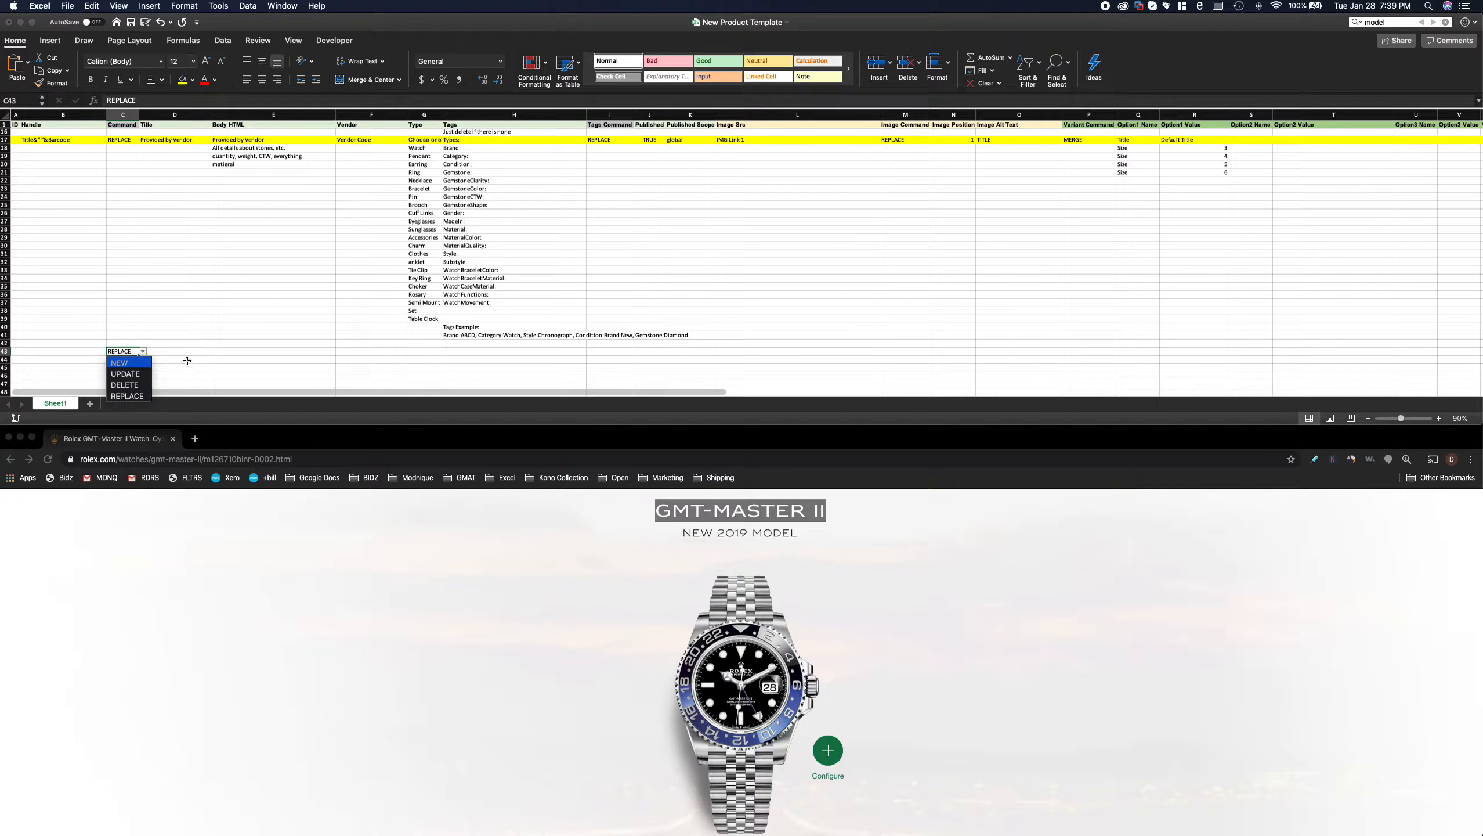
left_click(139, 396)
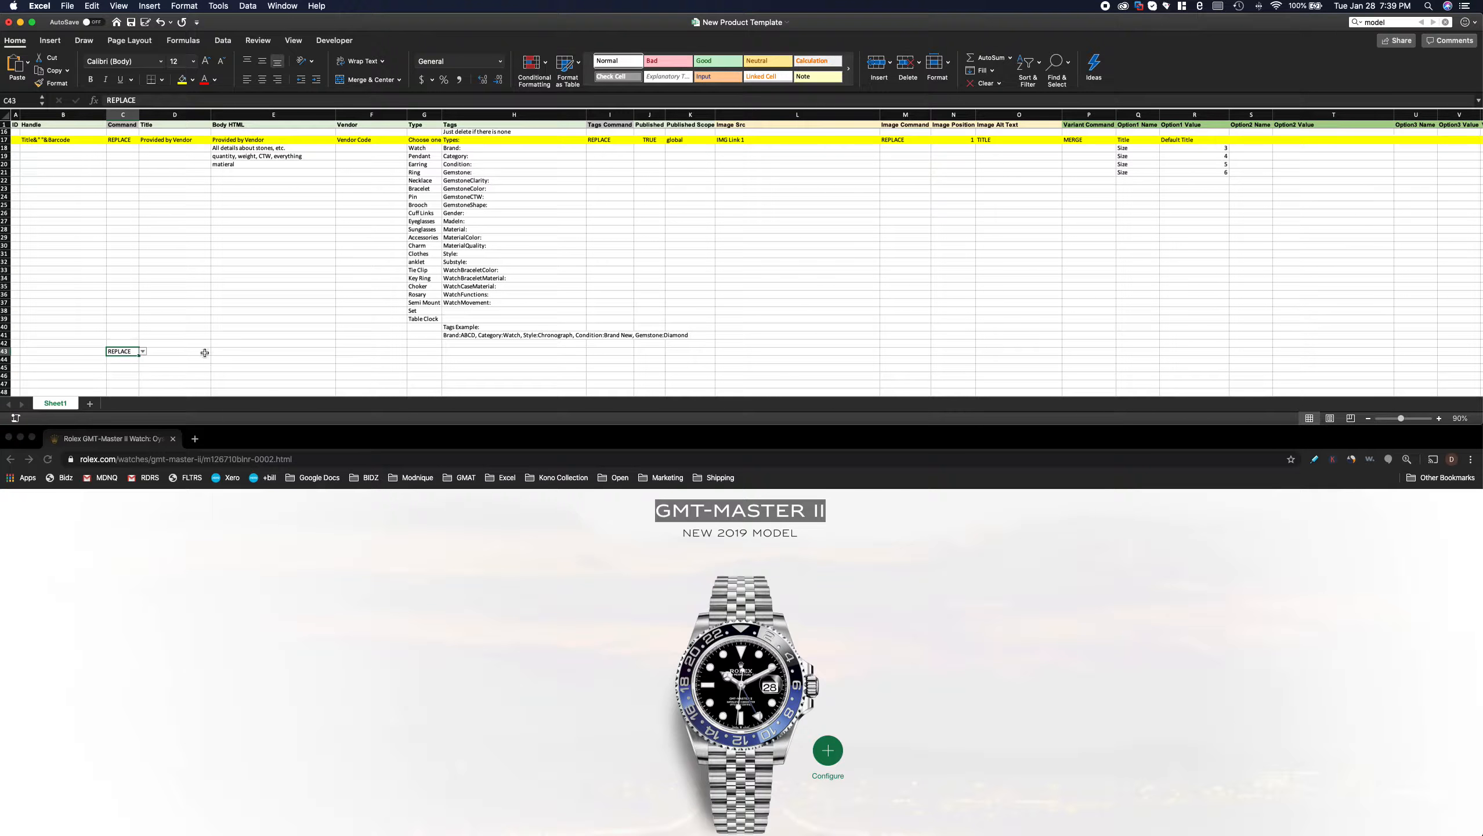
- Enter the product title GMT-MASTER II 2019 "Batman" in cell D43, based on the name on the Rolex page
left_click(177, 351)
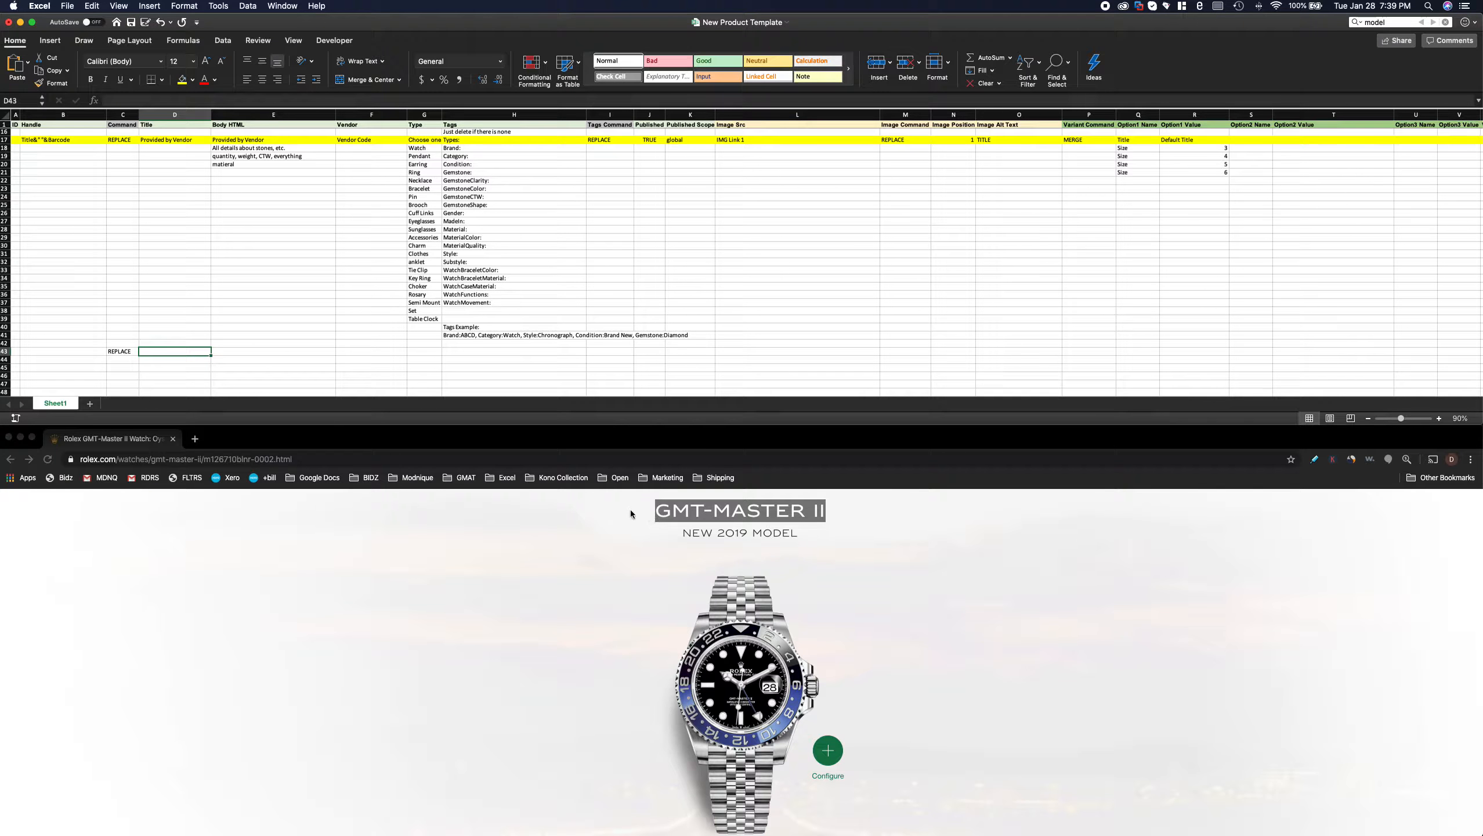
left_click(740, 510)
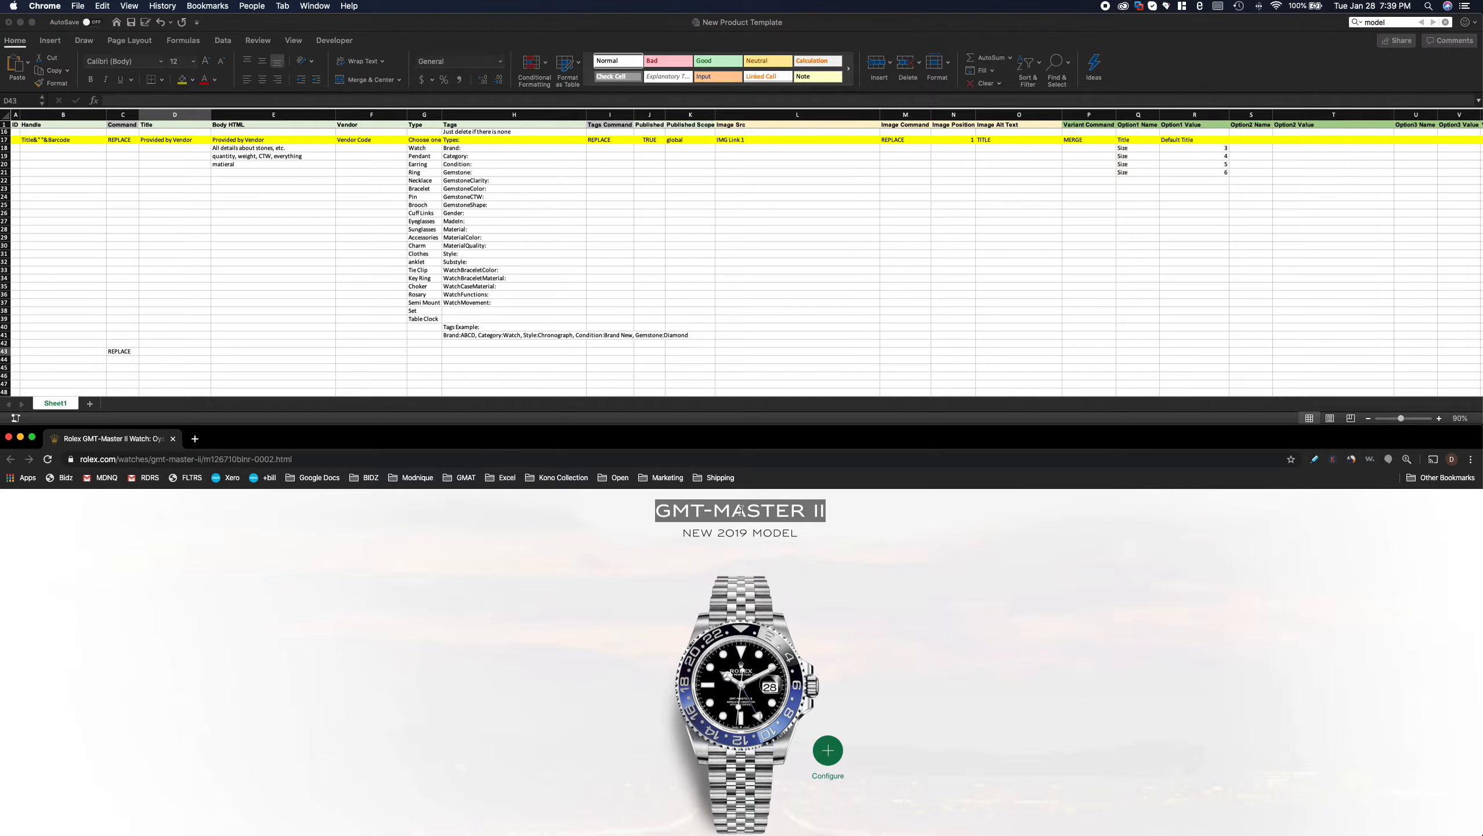
left_click(178, 352)
double_click(179, 352)
type("GMT-MASTER II")
type(".")
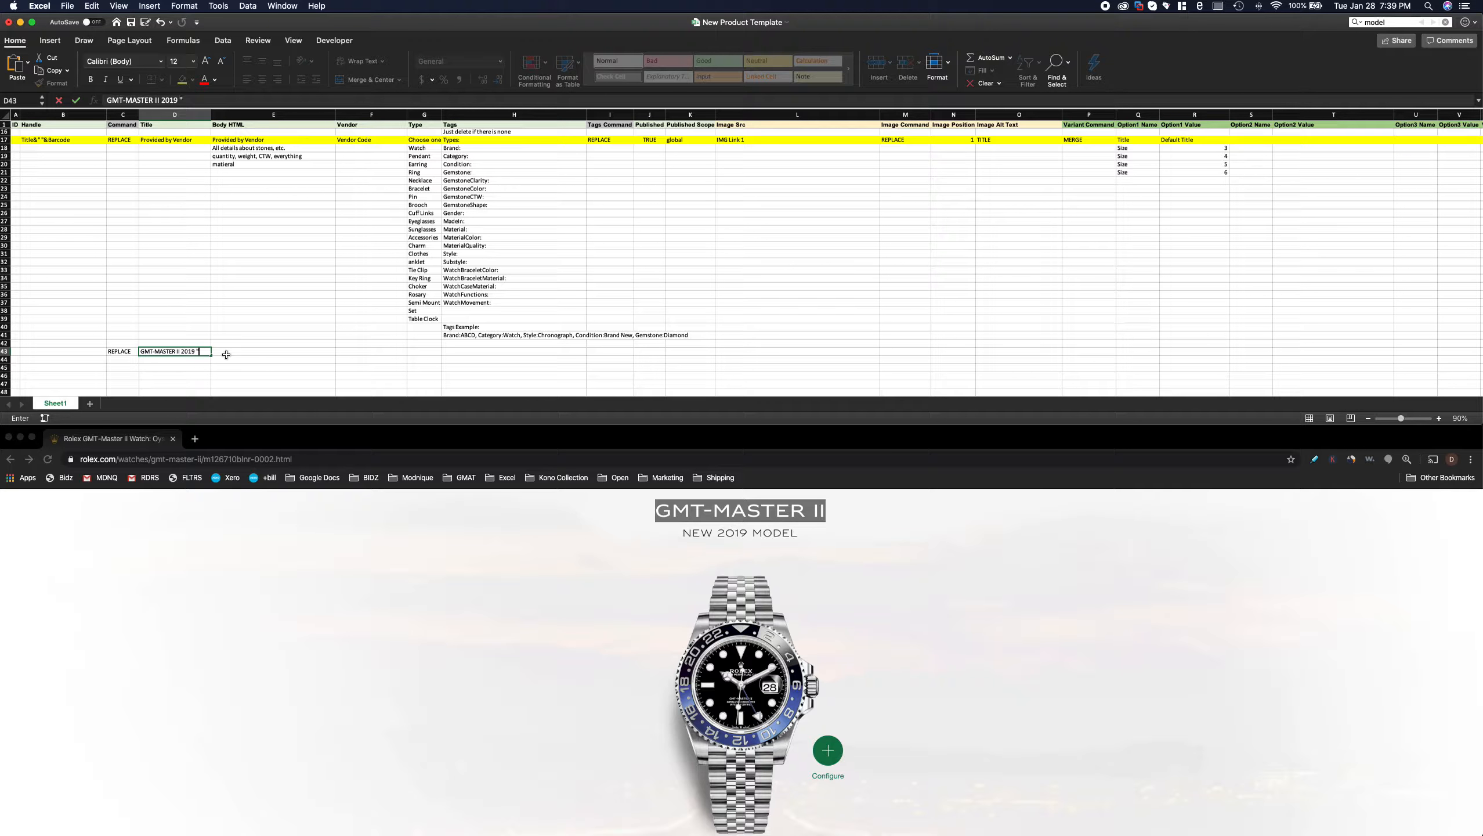
type("2019 \"Batm")
key("Tab")
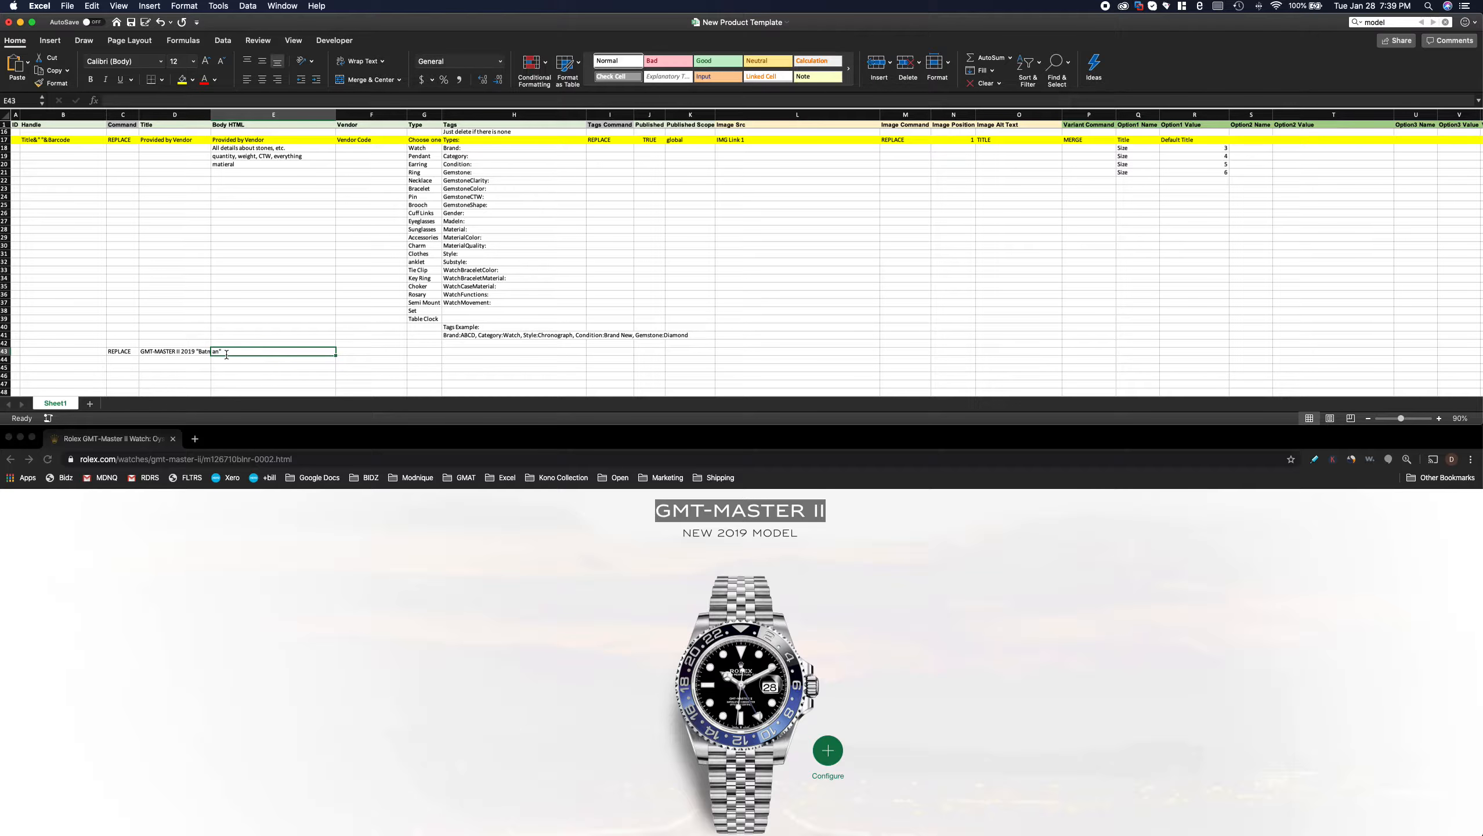
- Examine the Rolex page's feature descriptions and specifications for text suitable for the Body HTML column
scroll(209, 328, "down", 1)
scroll(228, 277, "down", 1)
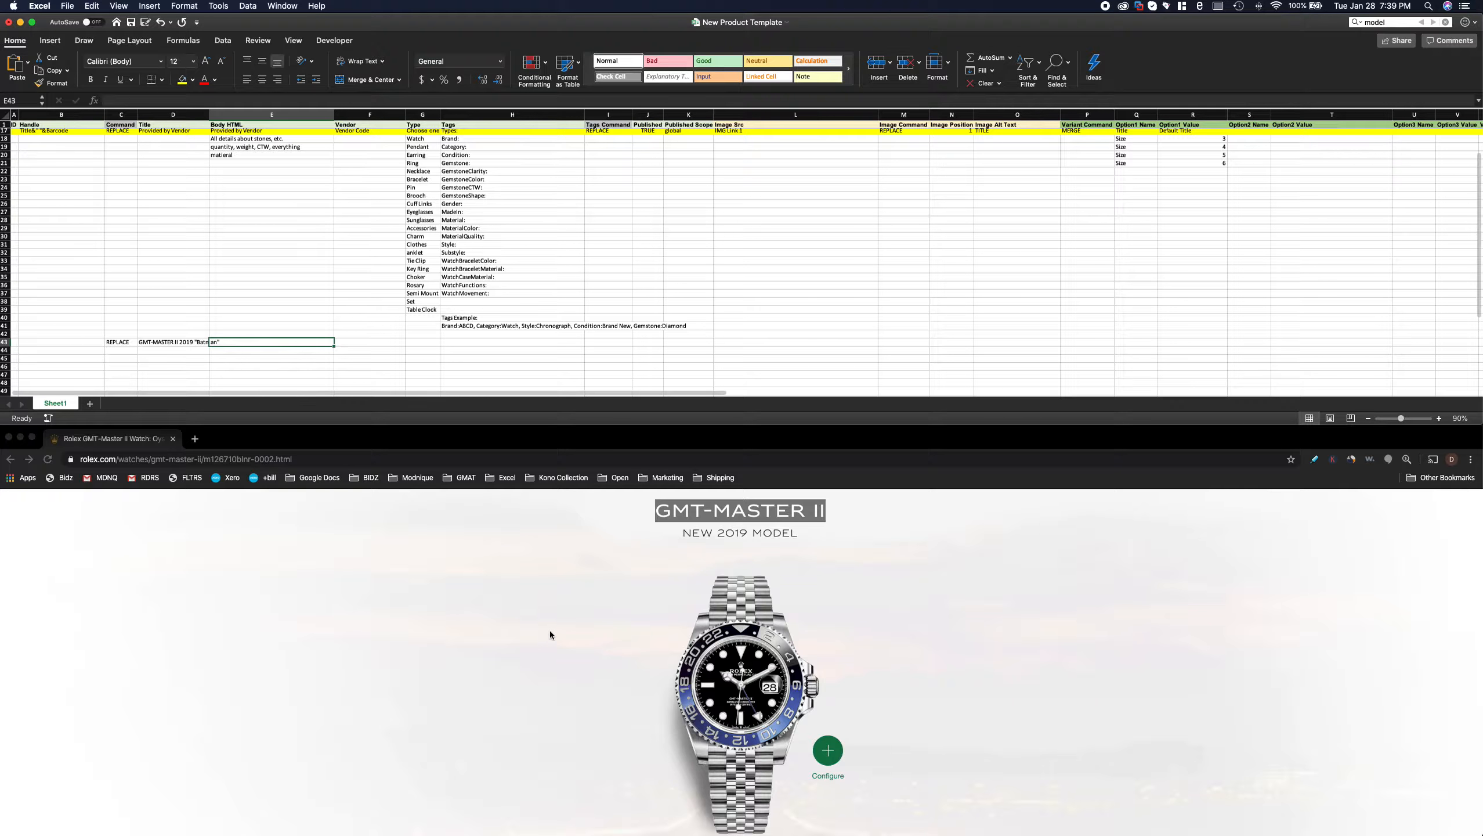
scroll(550, 629, "down", 10)
scroll(551, 629, "down", 5)
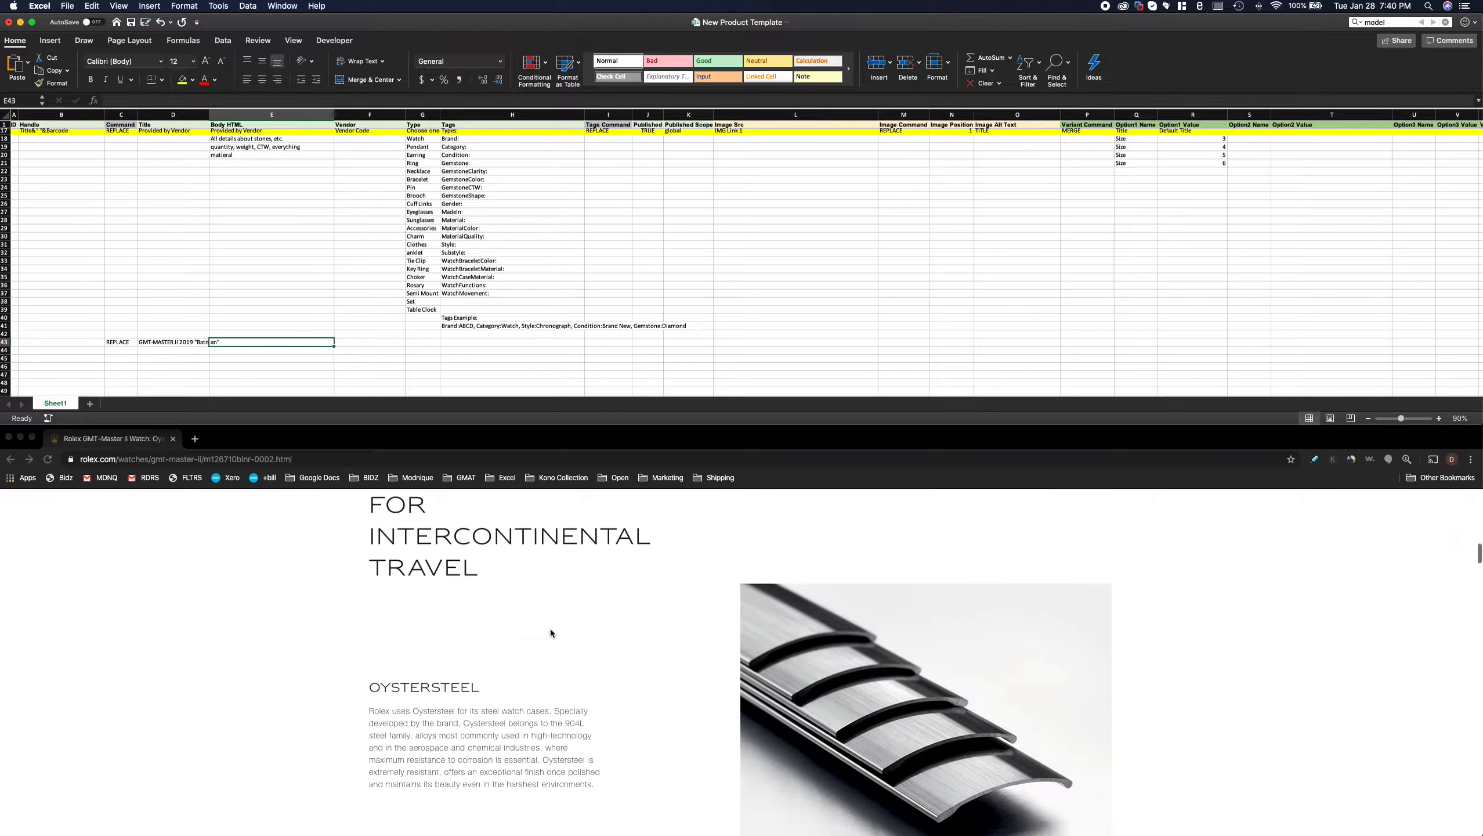
scroll(554, 634, "down", 5)
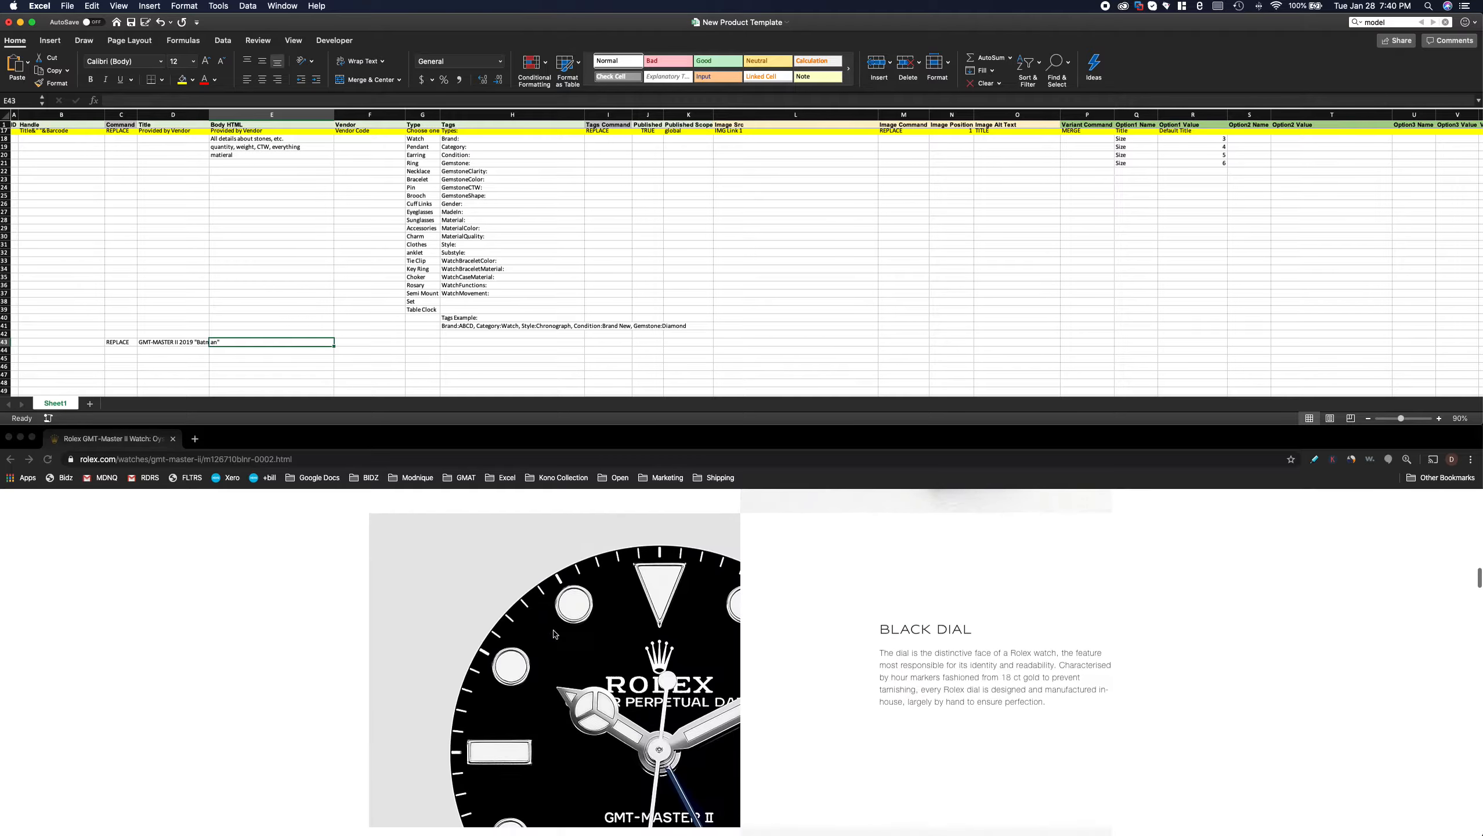
scroll(780, 610, "down", 10)
scroll(780, 609, "down", 15)
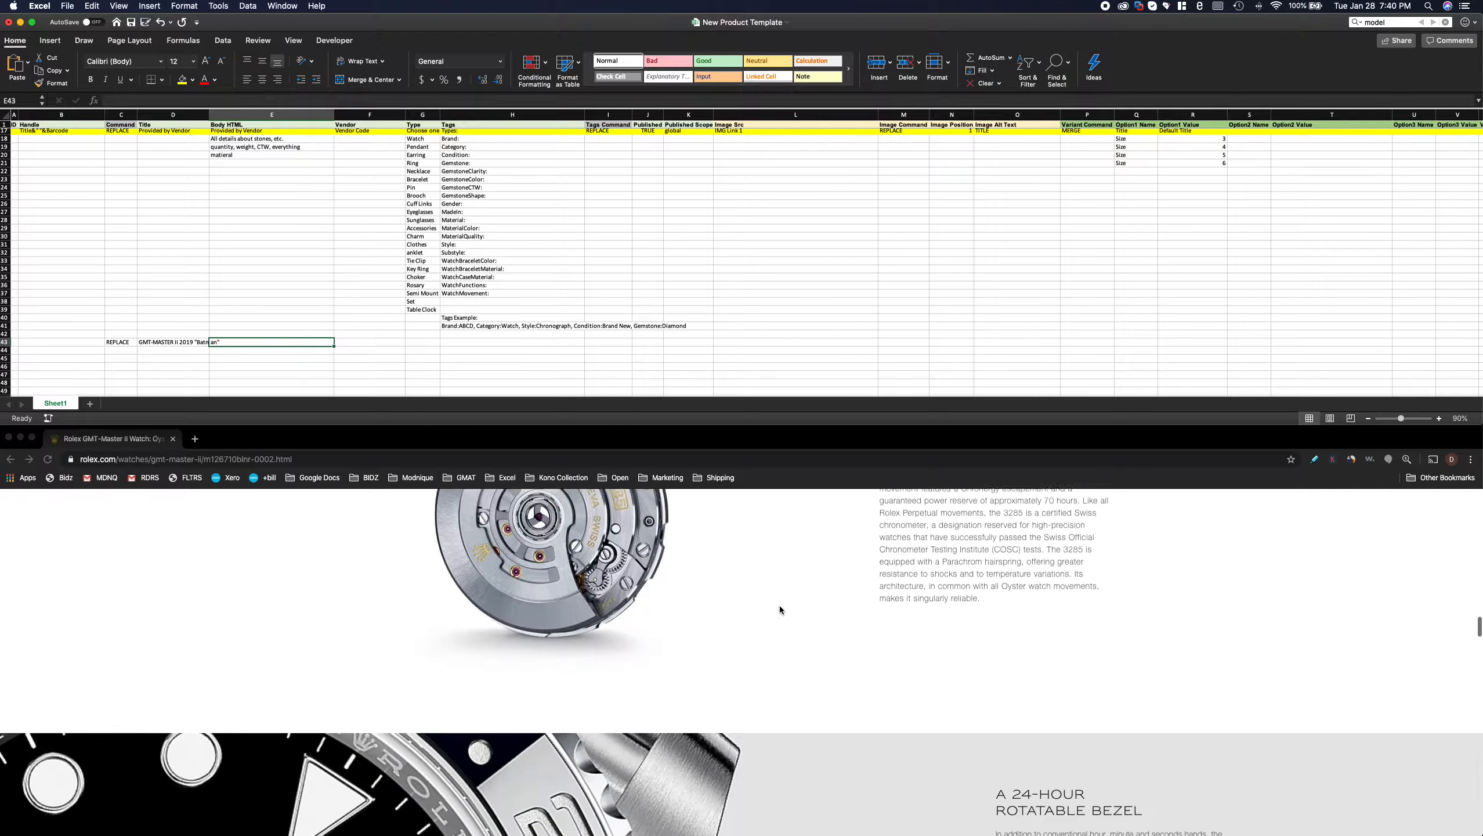
scroll(780, 609, "down", 10)
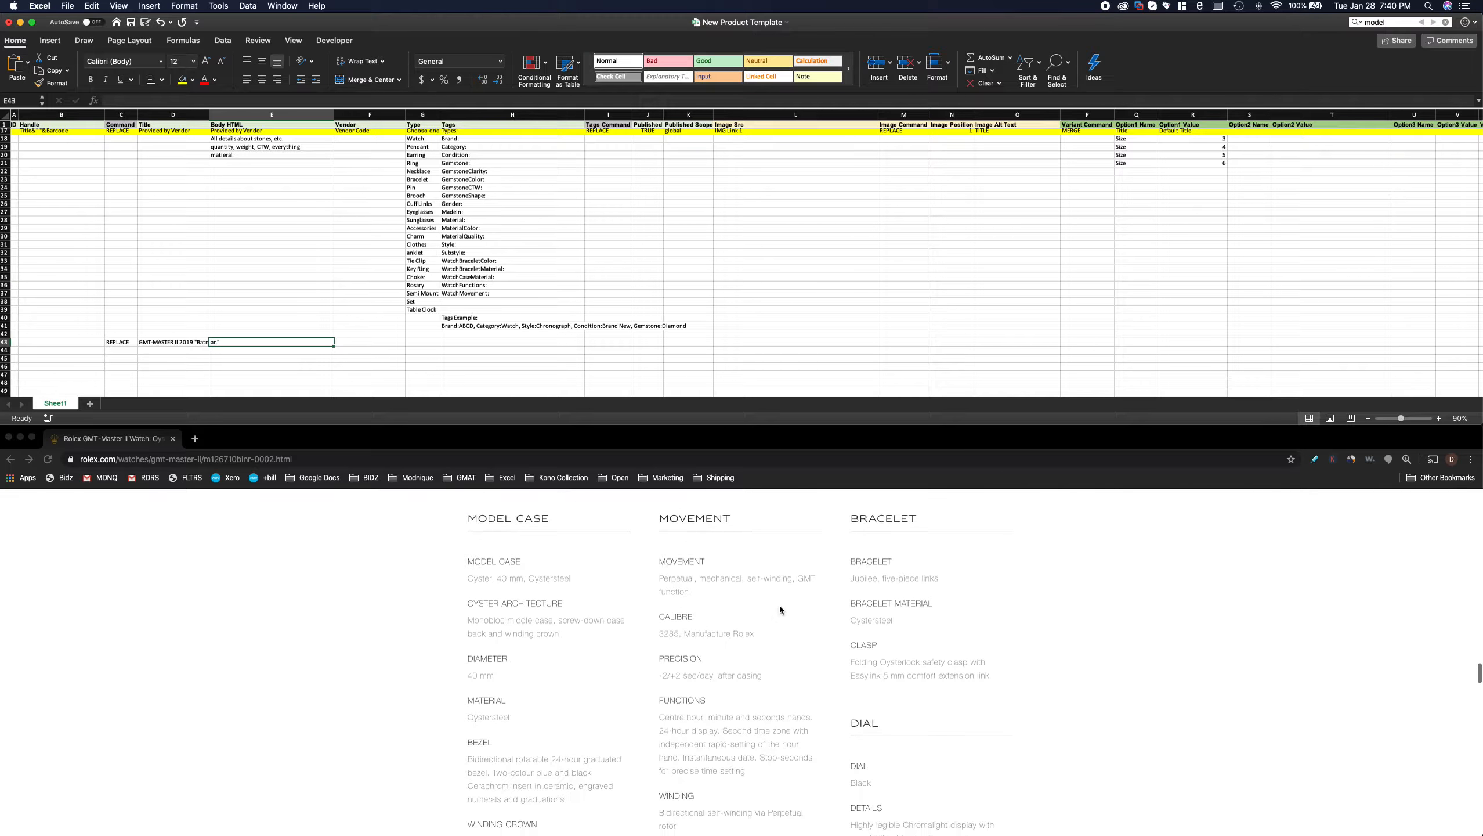
scroll(782, 607, "down", 15)
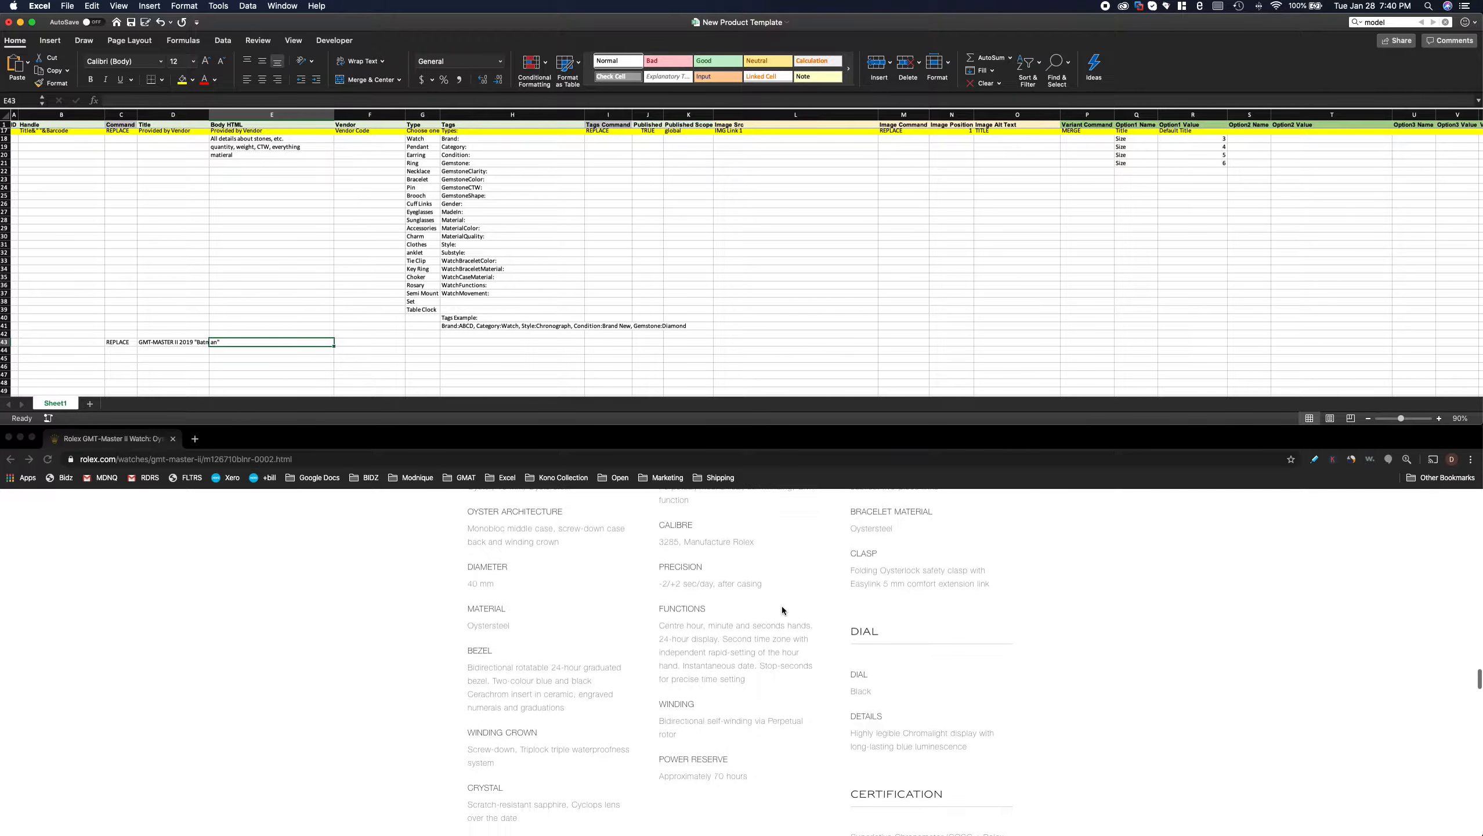
scroll(782, 606, "down", 15)
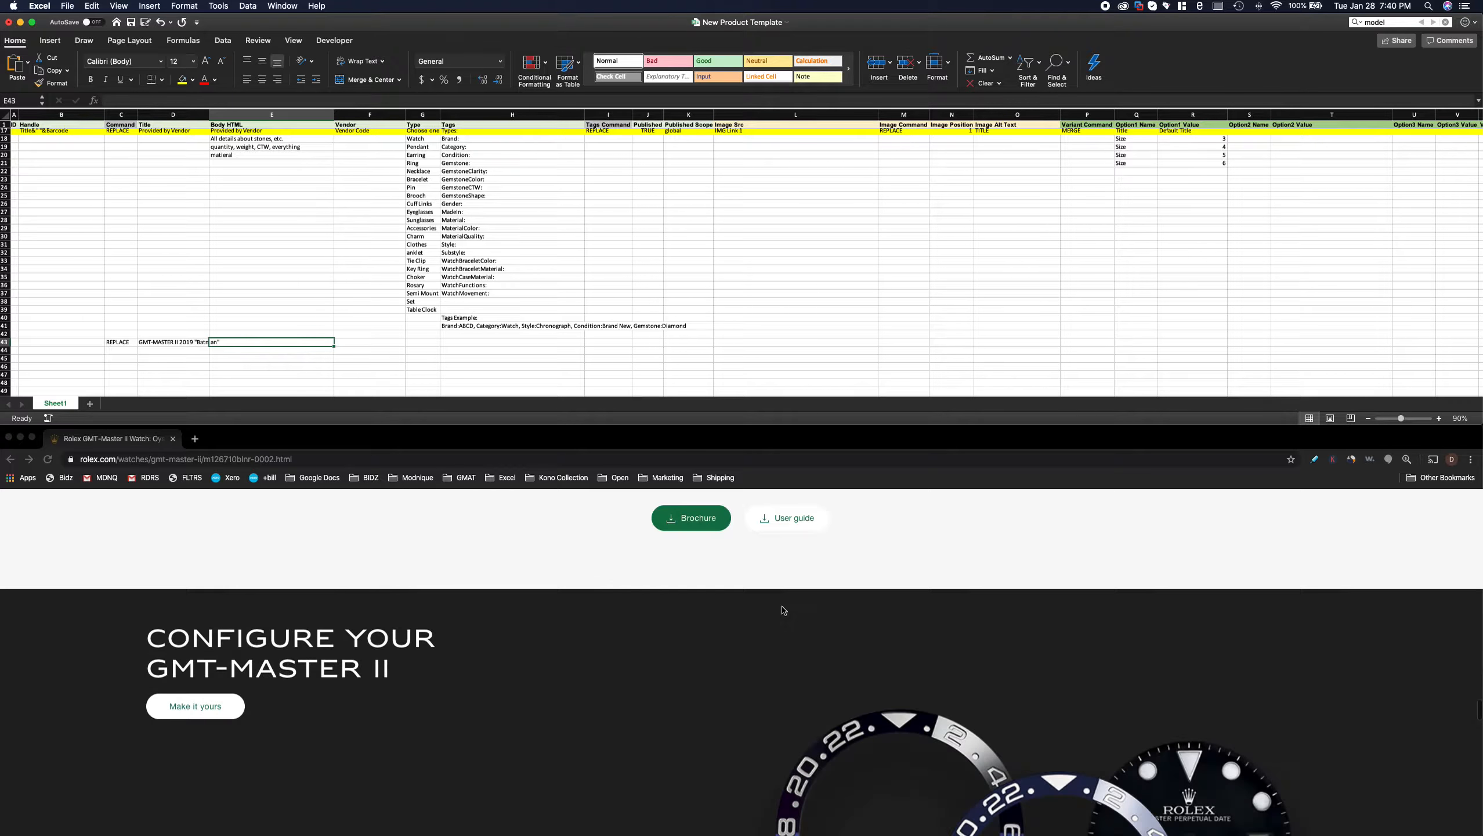
scroll(783, 606, "down", 10)
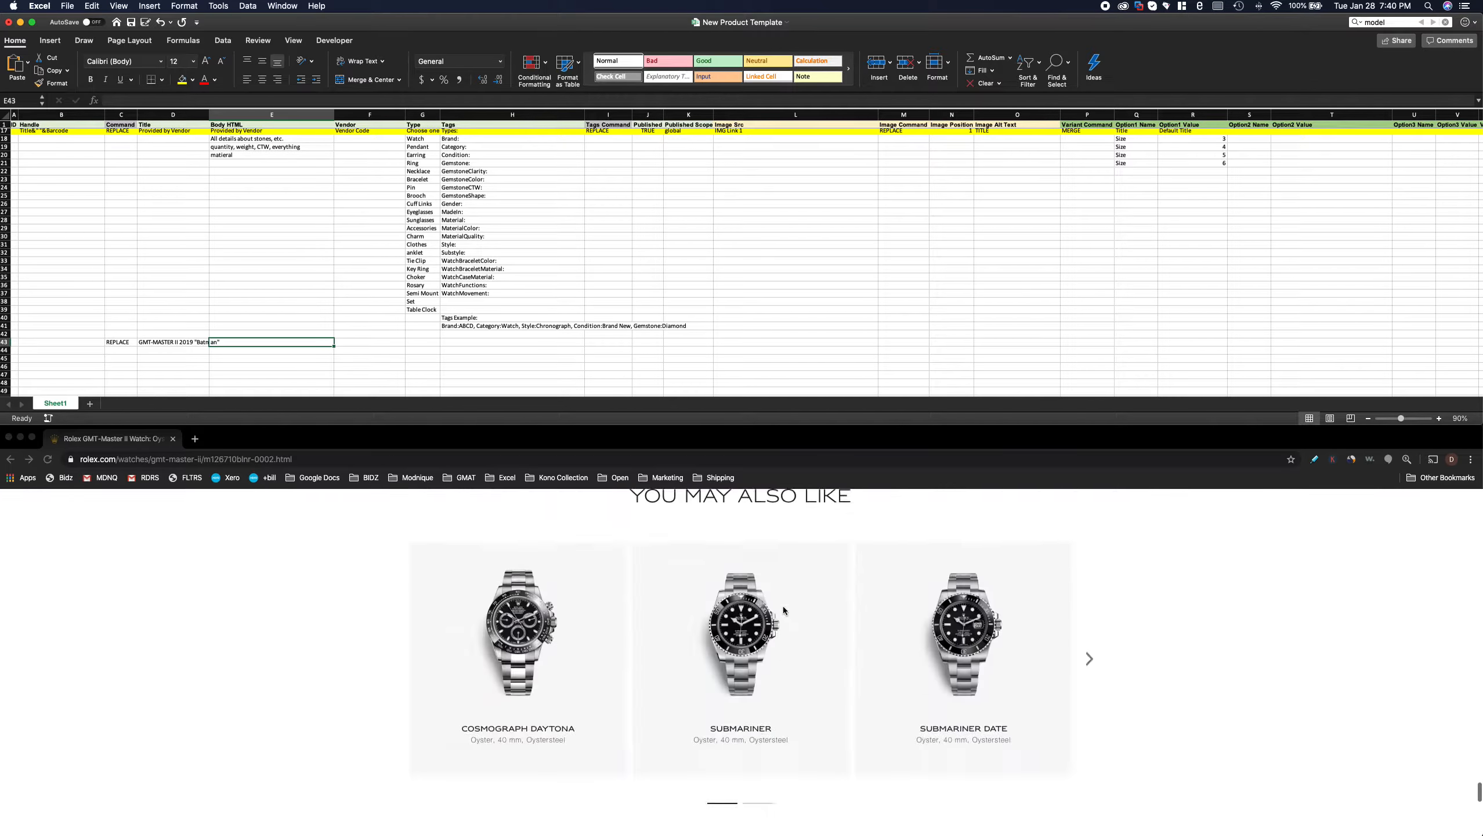
scroll(788, 598, "up", 20)
scroll(789, 599, "up", 20)
scroll(790, 598, "down", 15)
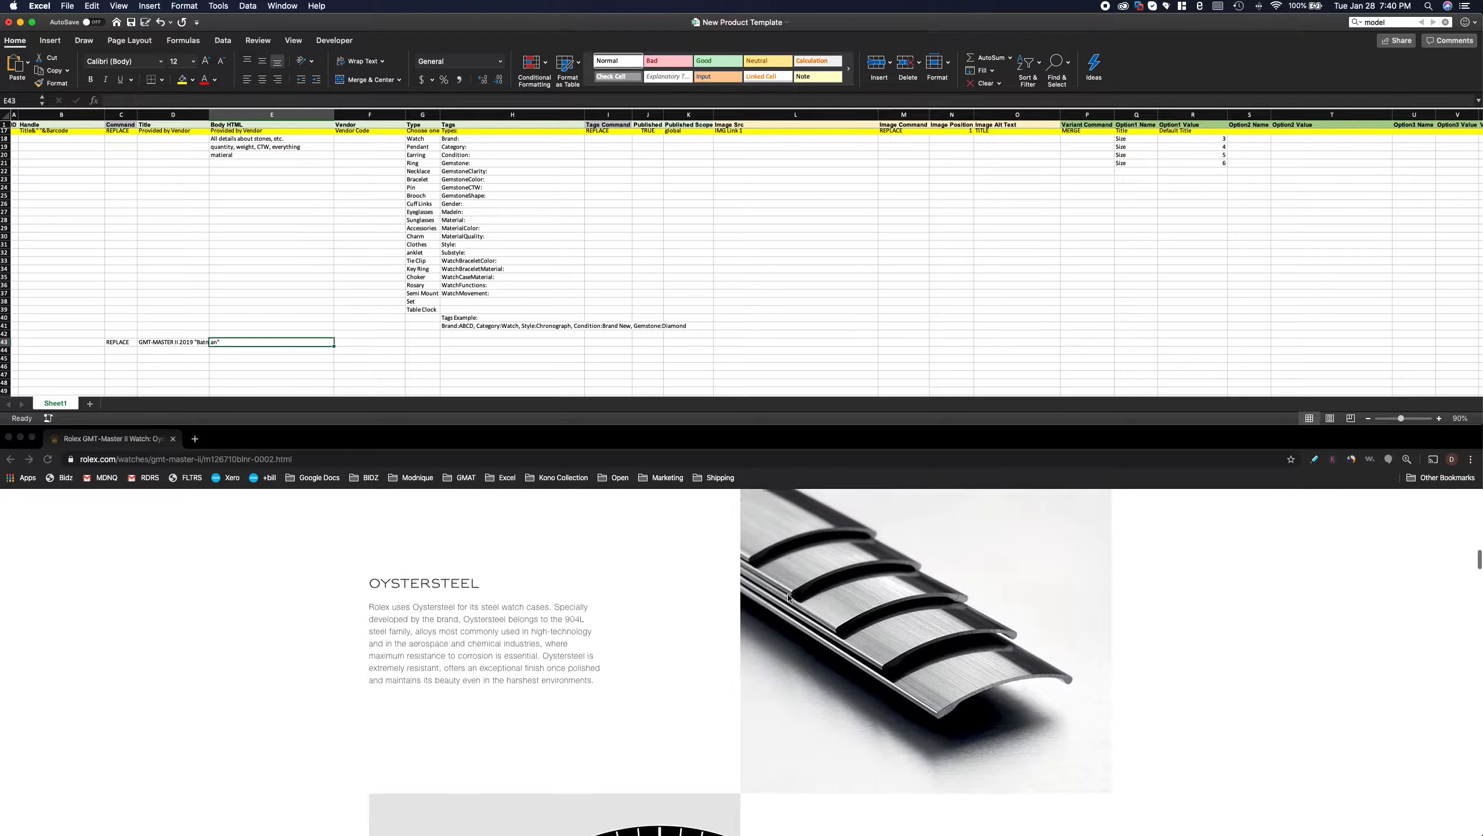
- Copy the OYSTERSTEEL heading and paragraph from the Rolex page into the Body HTML cell E43
scroll(386, 621, "up", 5)
scroll(386, 621, "down", 2)
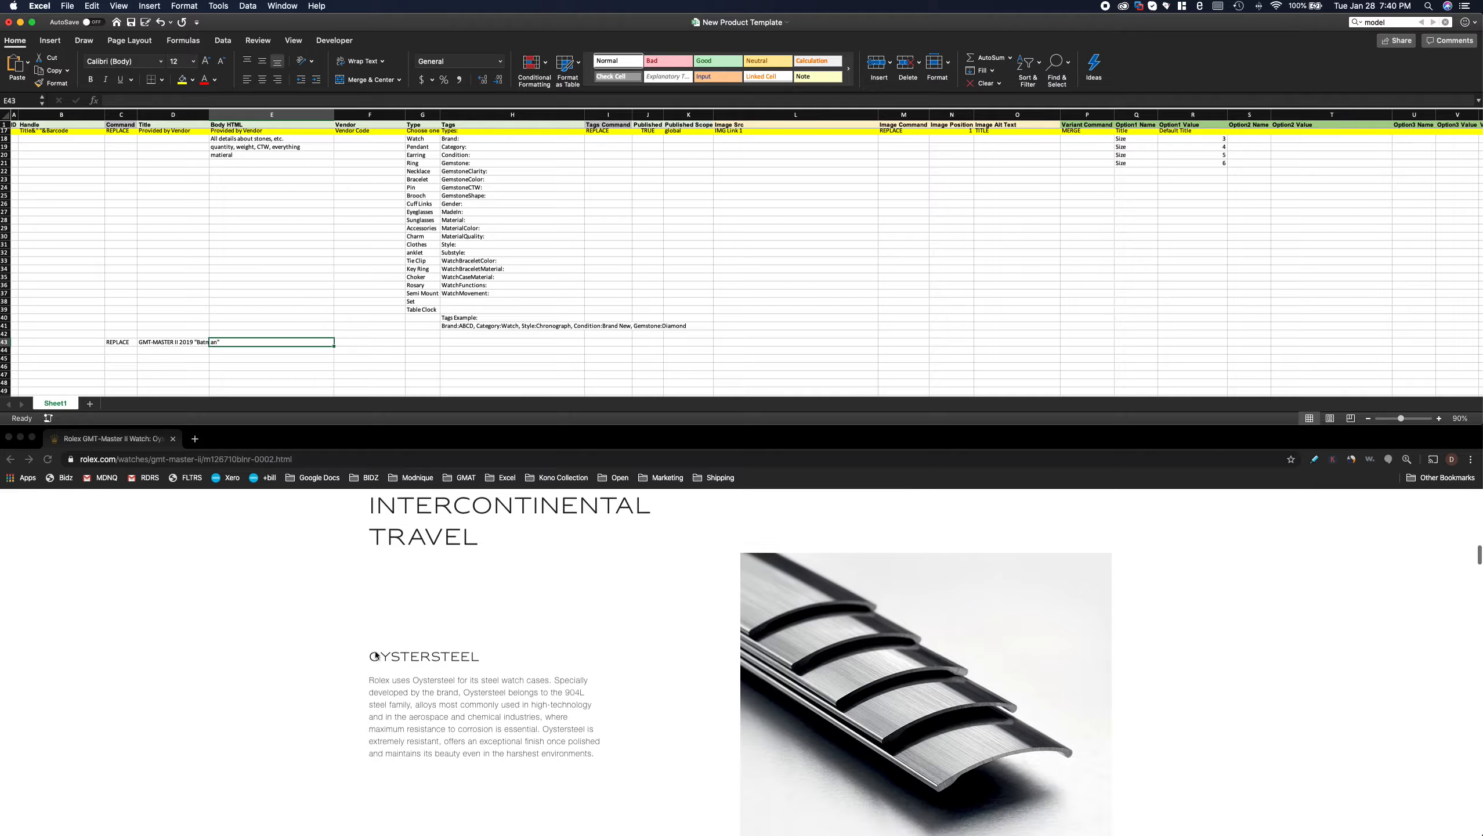
left_click(374, 655)
left_click_drag(371, 655, 606, 759)
key("super+c")
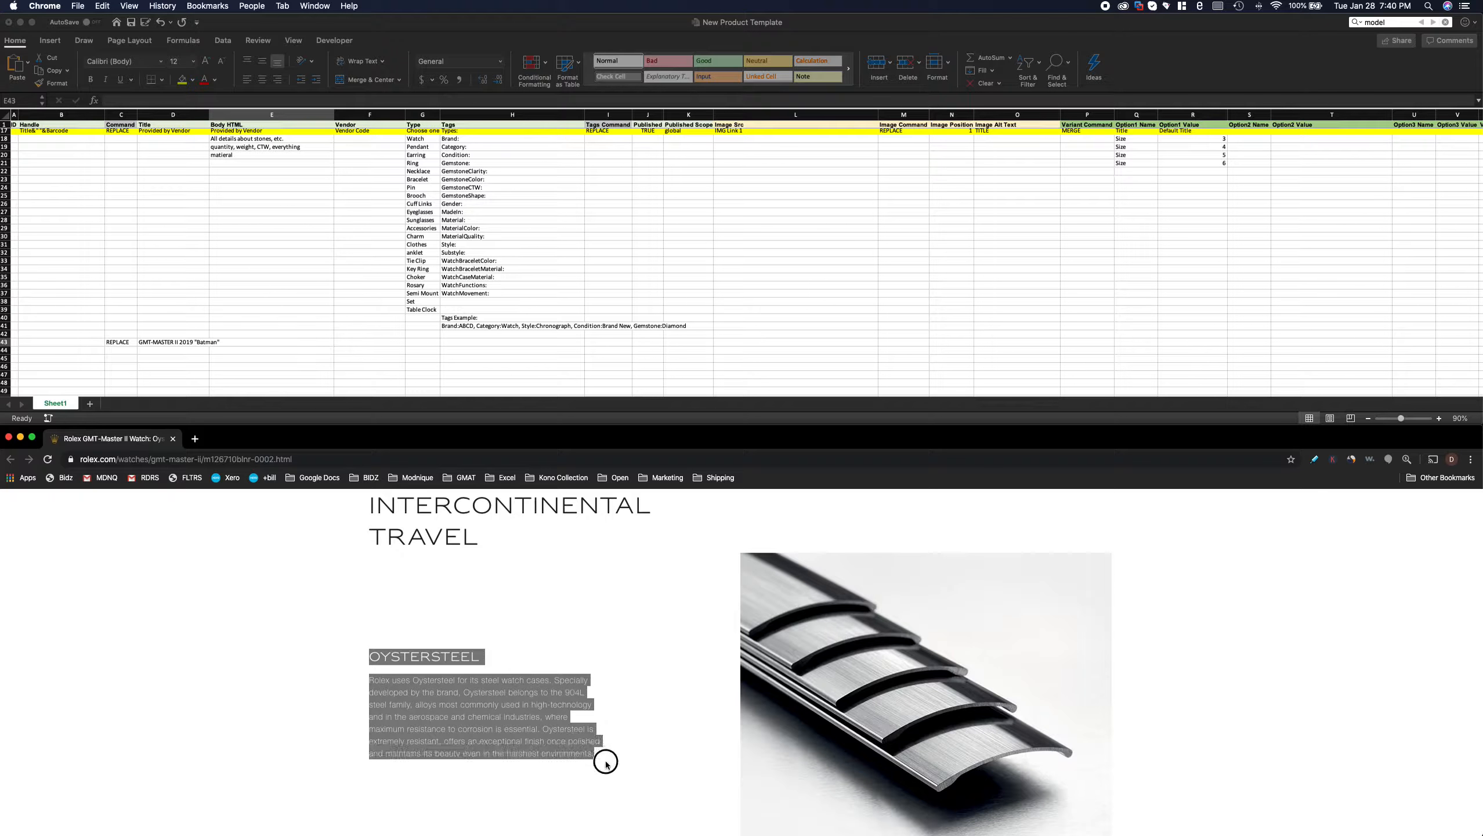
left_click(243, 344)
double_click(240, 342)
key("super+v")
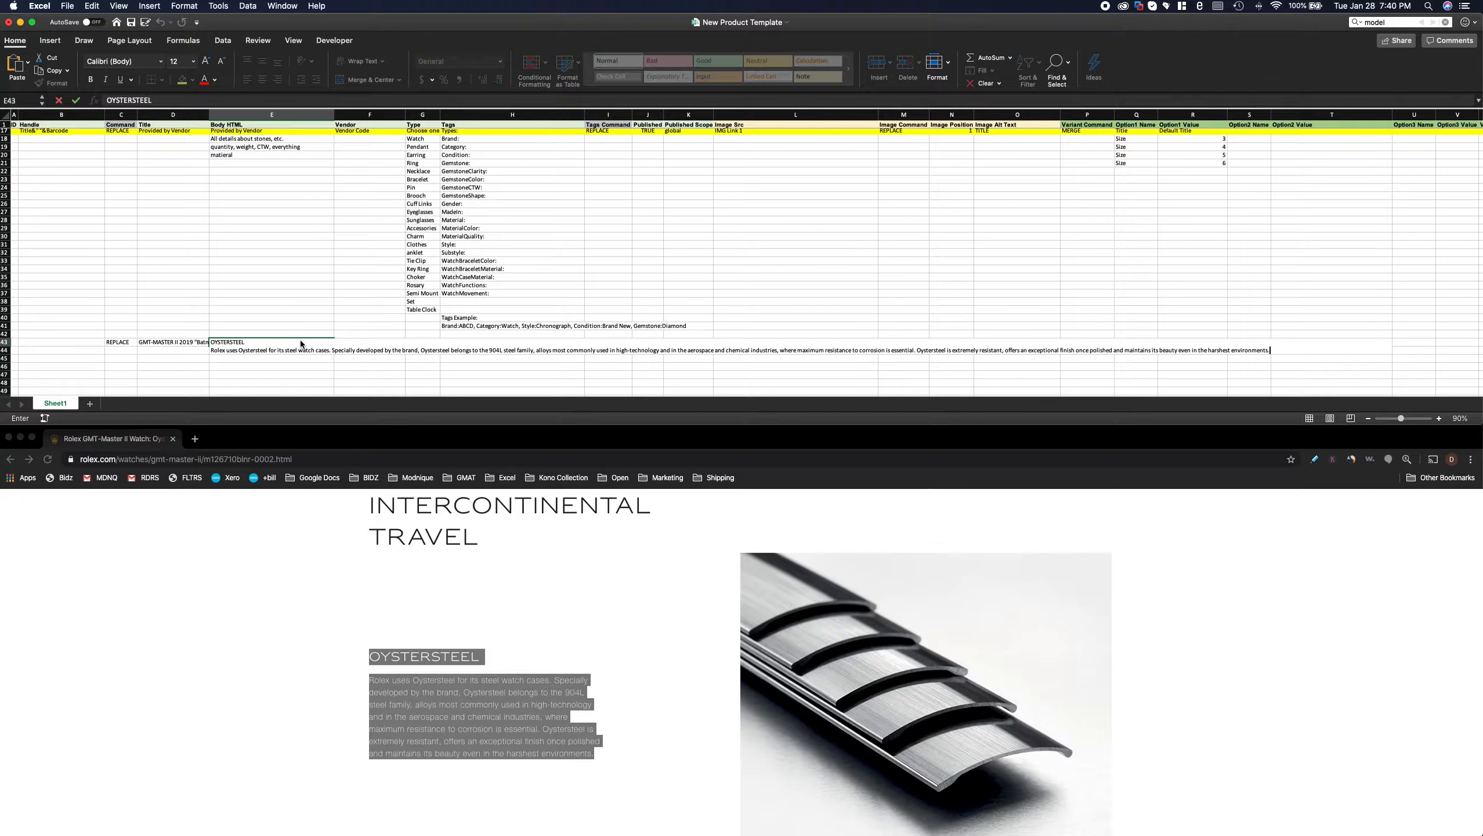
- Add the BLACK DIAL heading and paragraph from the Rolex page to cell E43, separated by a blank line
key("alt+Return")
key("alt+Return")
scroll(597, 673, "down", 10)
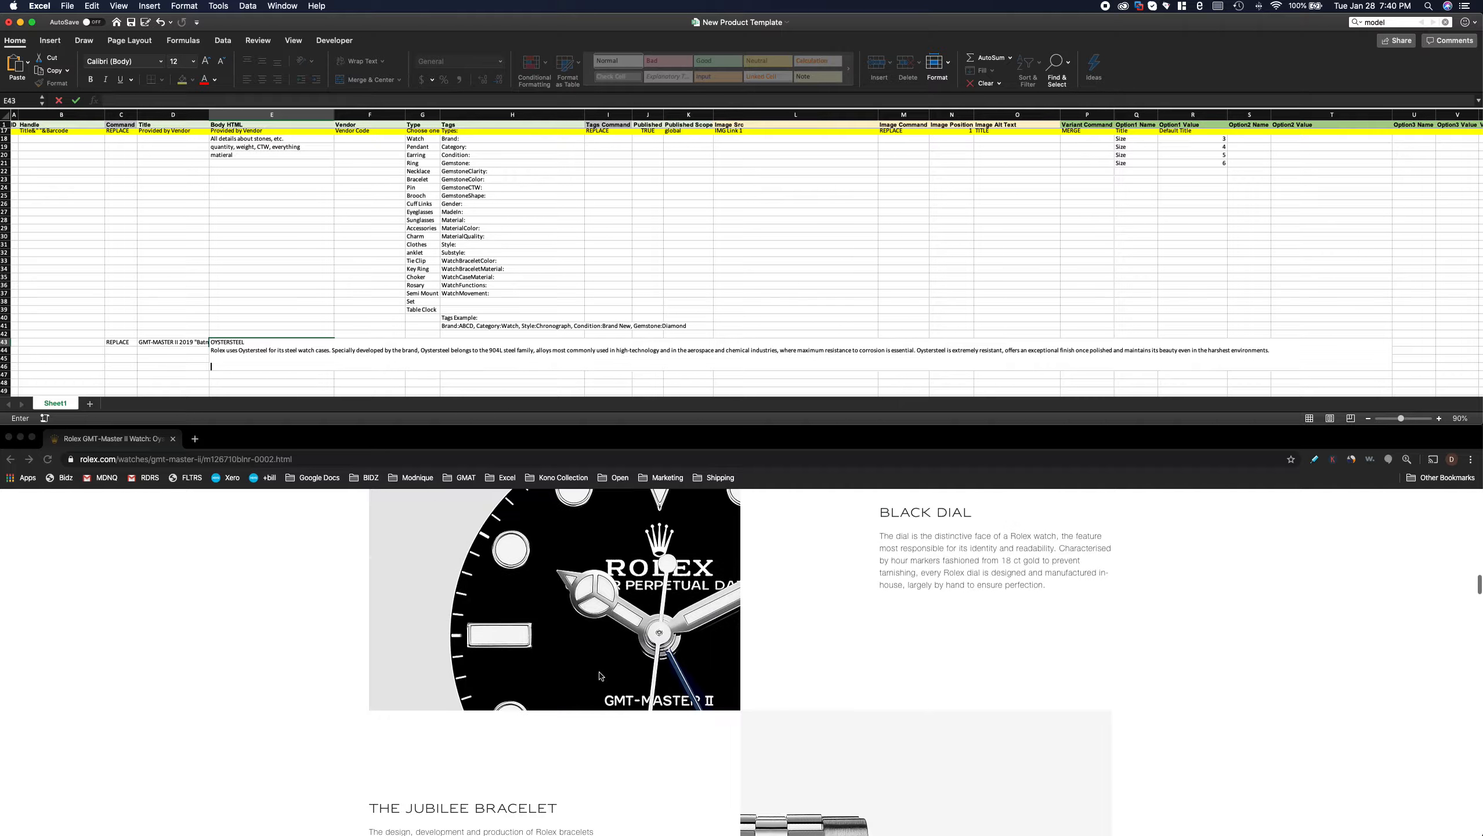
left_click(912, 610)
left_click_drag(883, 591, 1050, 667)
key("super+c")
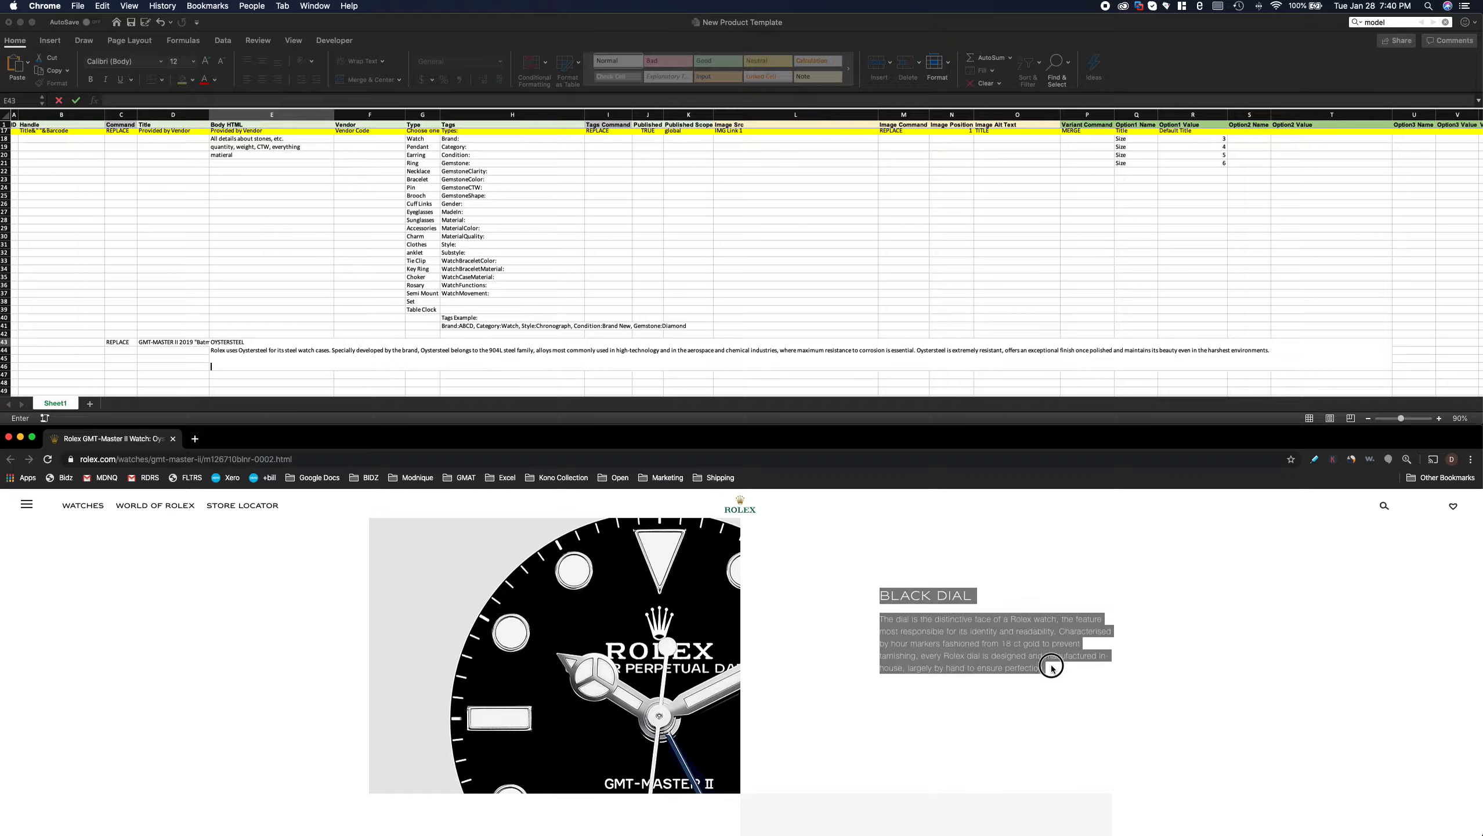
left_click(234, 359)
key("super+v")
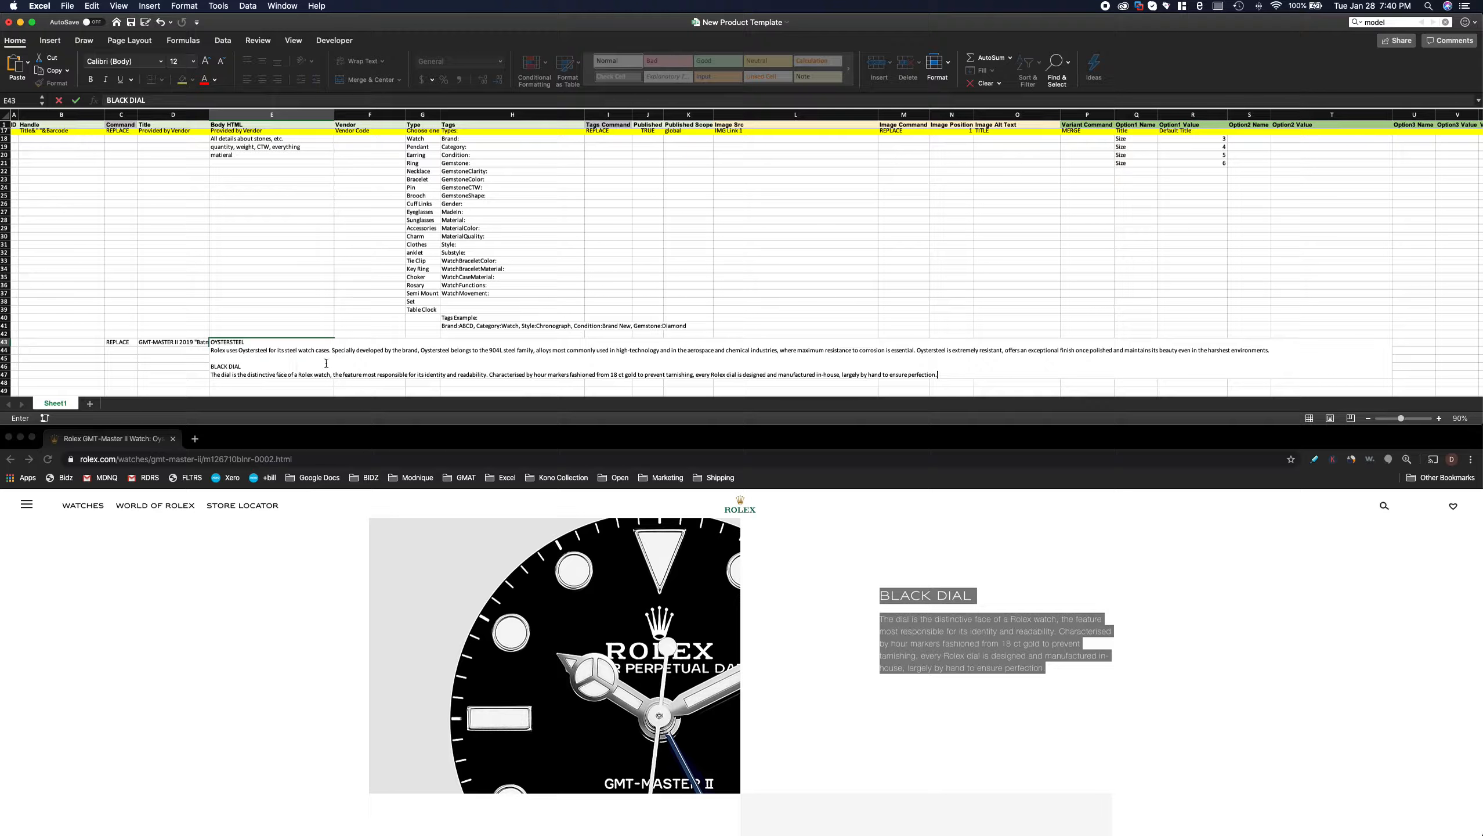
- Append THE JUBILEE BRACELET heading and paragraph from the Rolex page to the description in cell E43 and commit the entry
key("alt+Return")
scroll(830, 619, "down", 5)
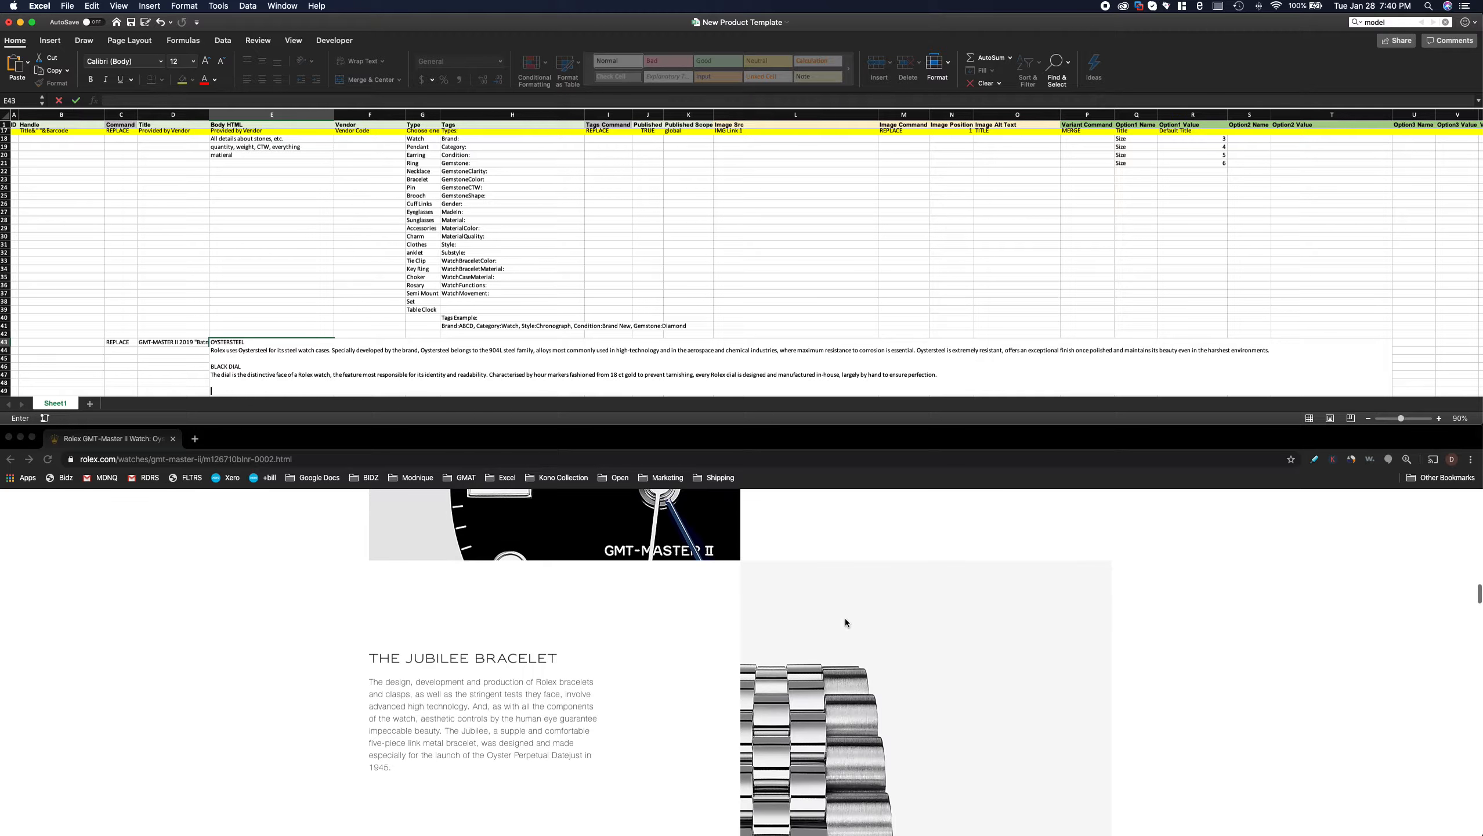
left_click_drag(381, 614, 468, 731)
key("super+c")
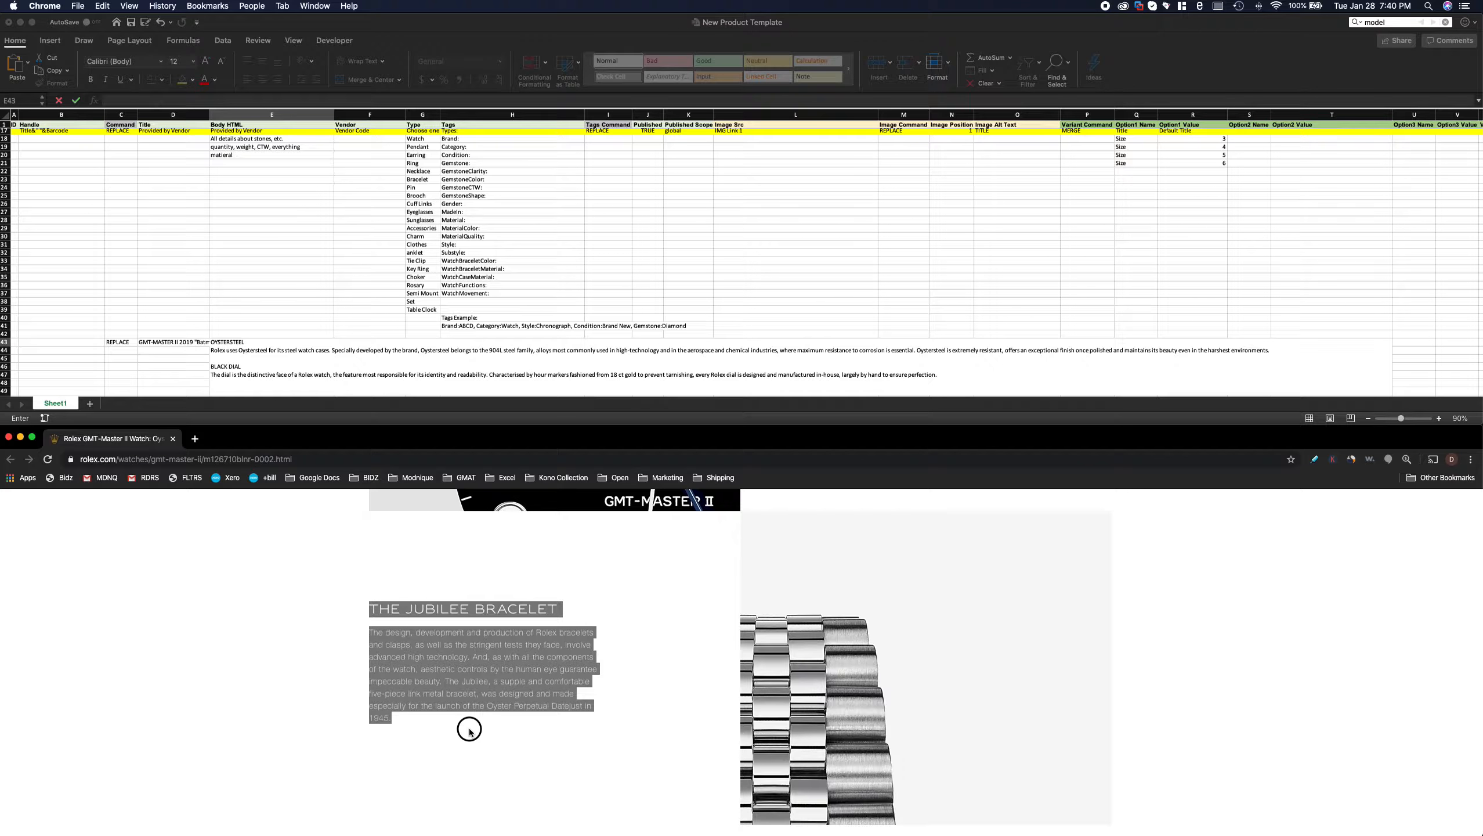
left_click(245, 388)
key("super+v")
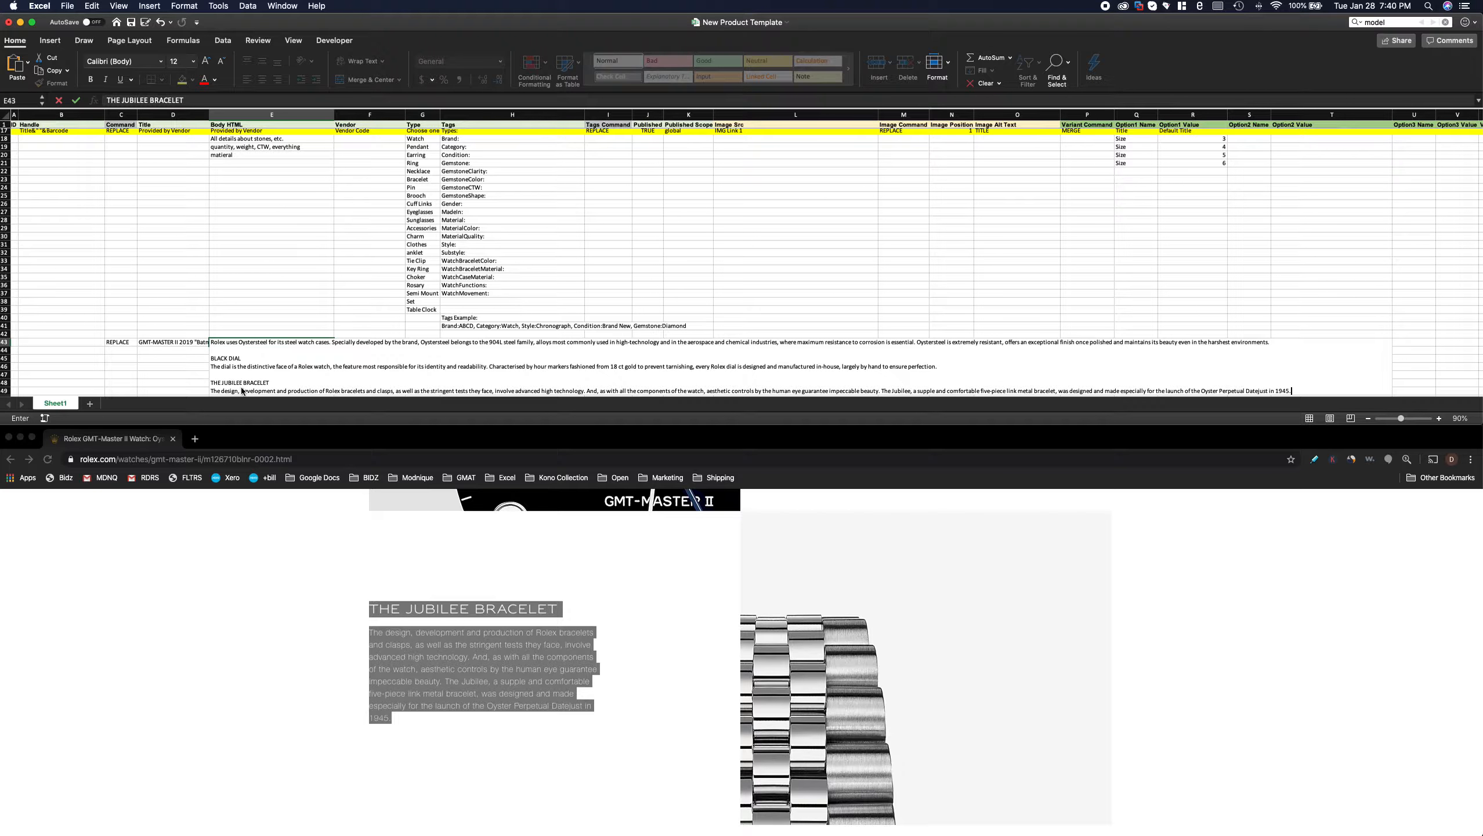
key("Return")
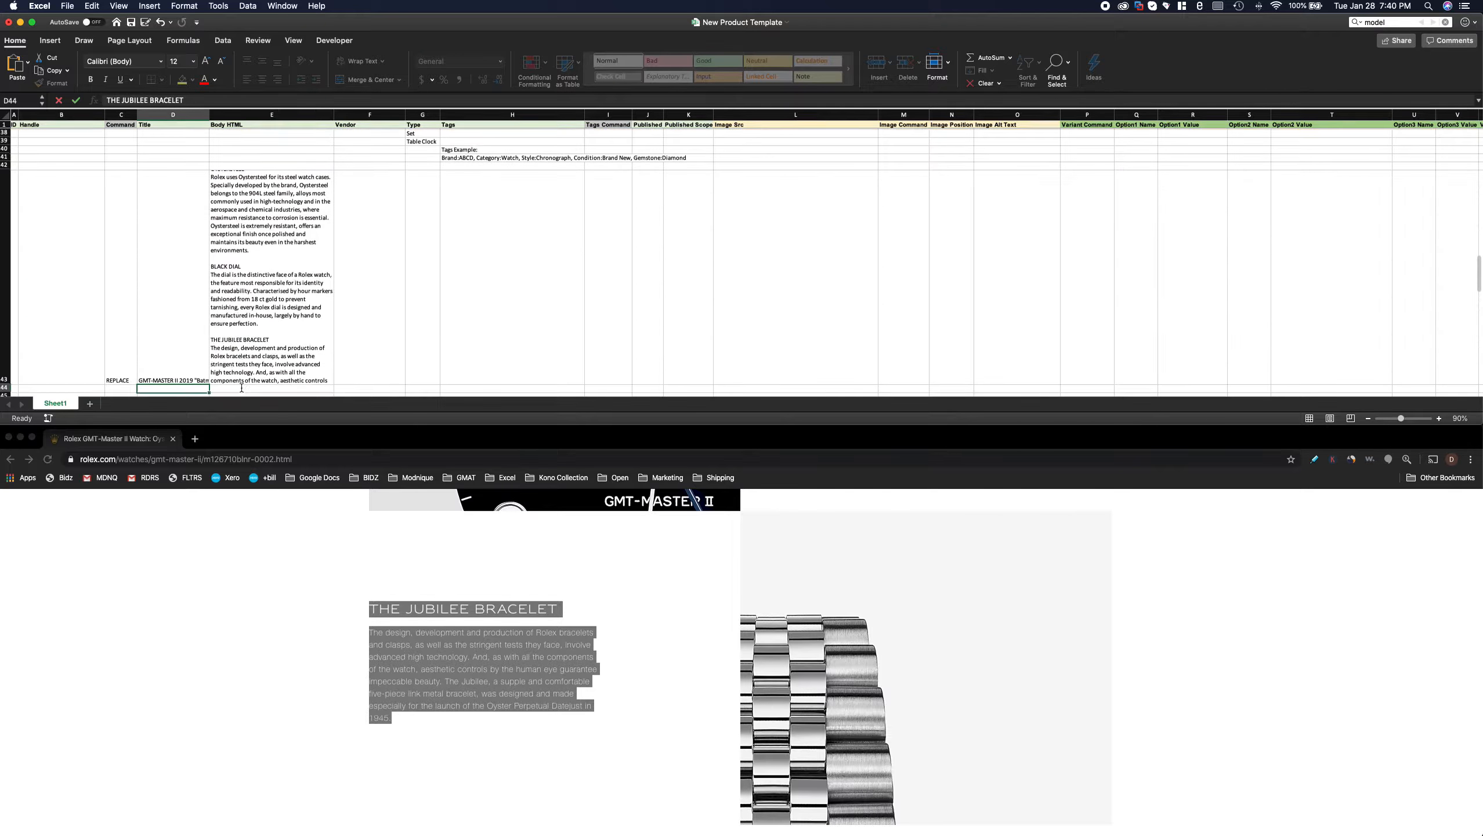
left_click(269, 287)
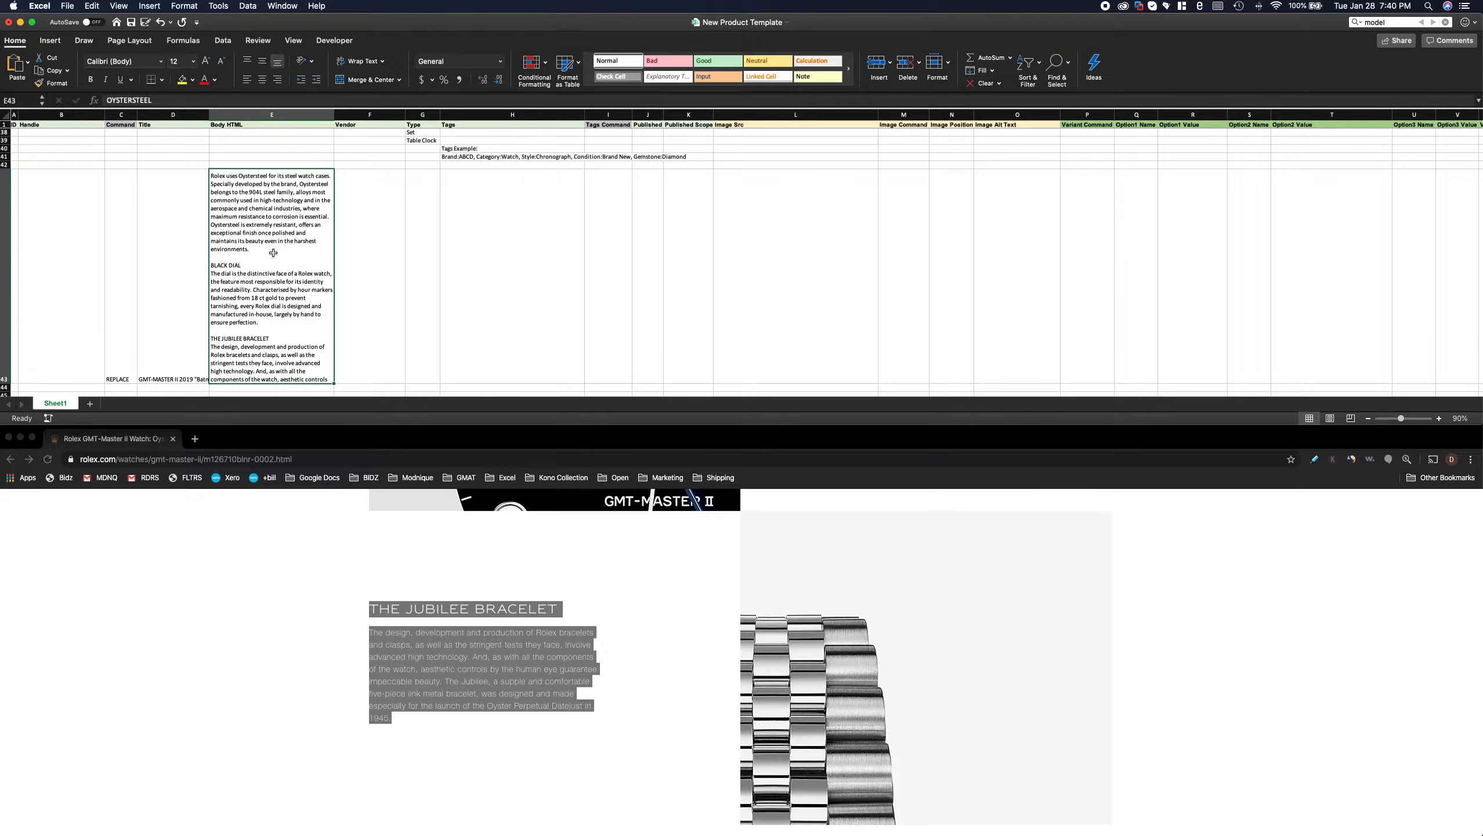
- Turn off text wrapping for the Body HTML description in cell E43
left_click(369, 64)
left_click(368, 63)
left_click(360, 64)
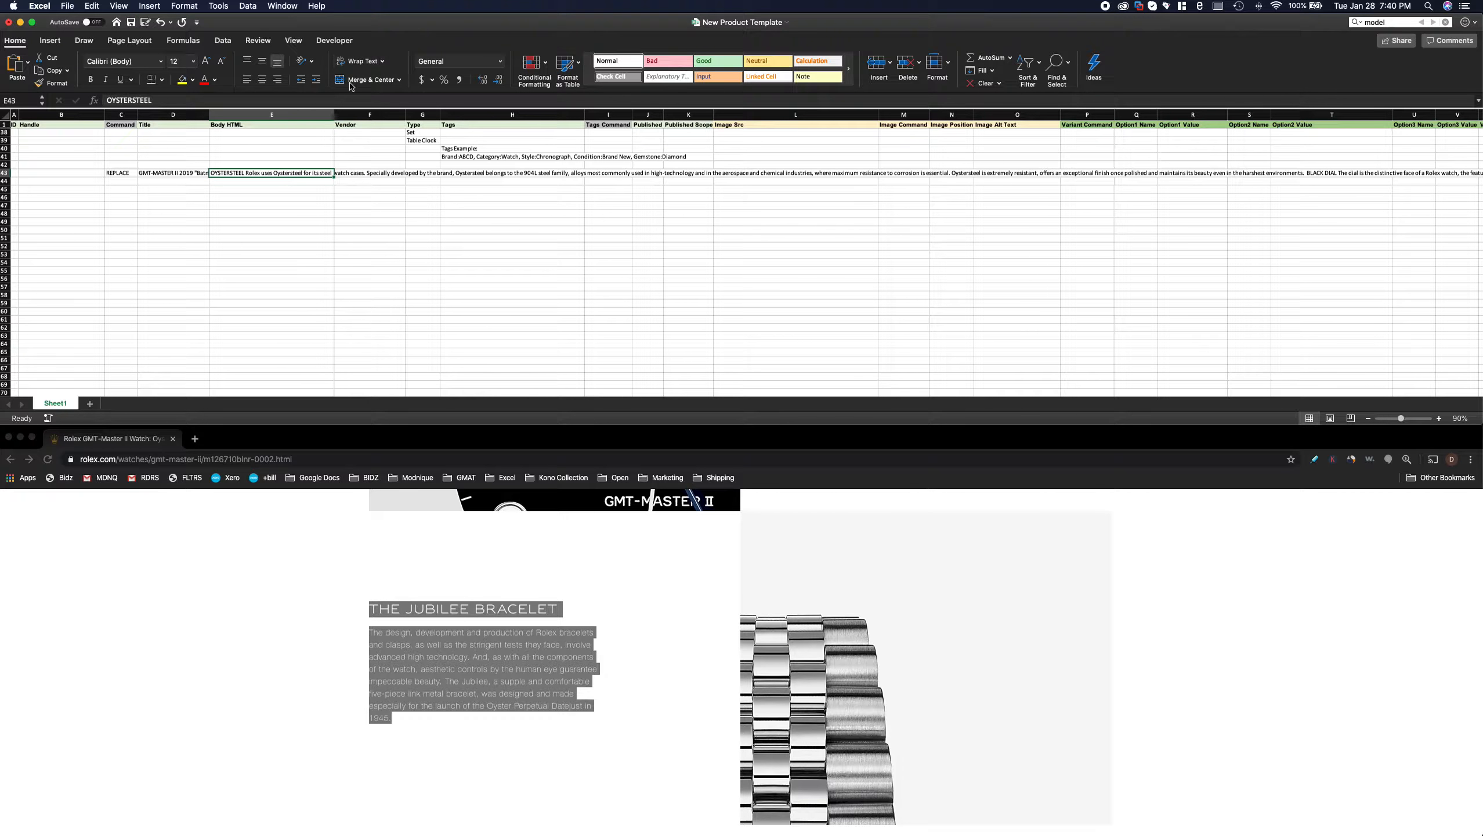
- Check the template's Vendor guidance and enter the vendor's code in cell F43 of the product row
scroll(310, 201, "up", 5)
scroll(309, 200, "up", 5)
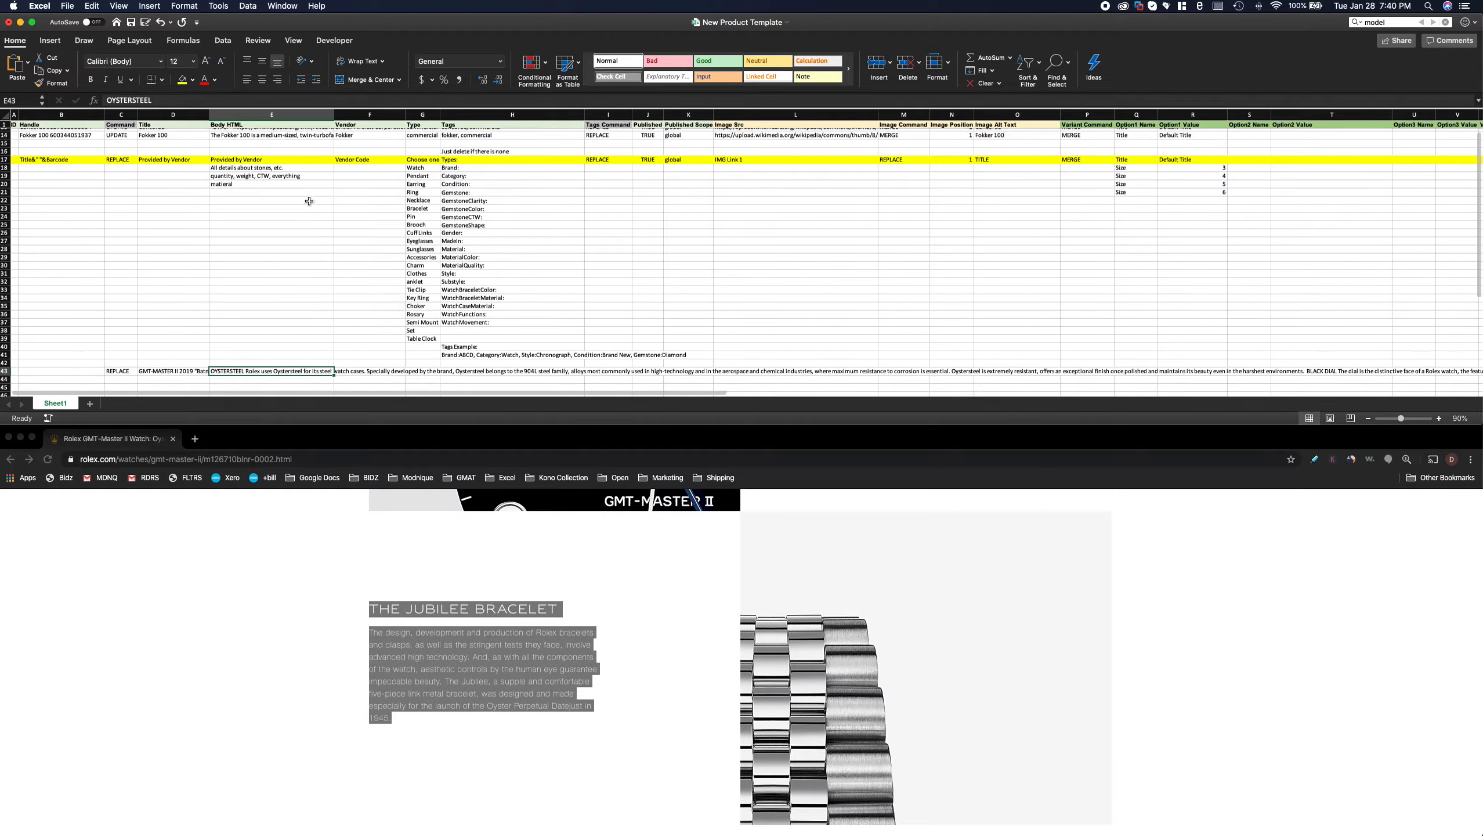
scroll(310, 200, "down", 3)
scroll(307, 217, "down", 1)
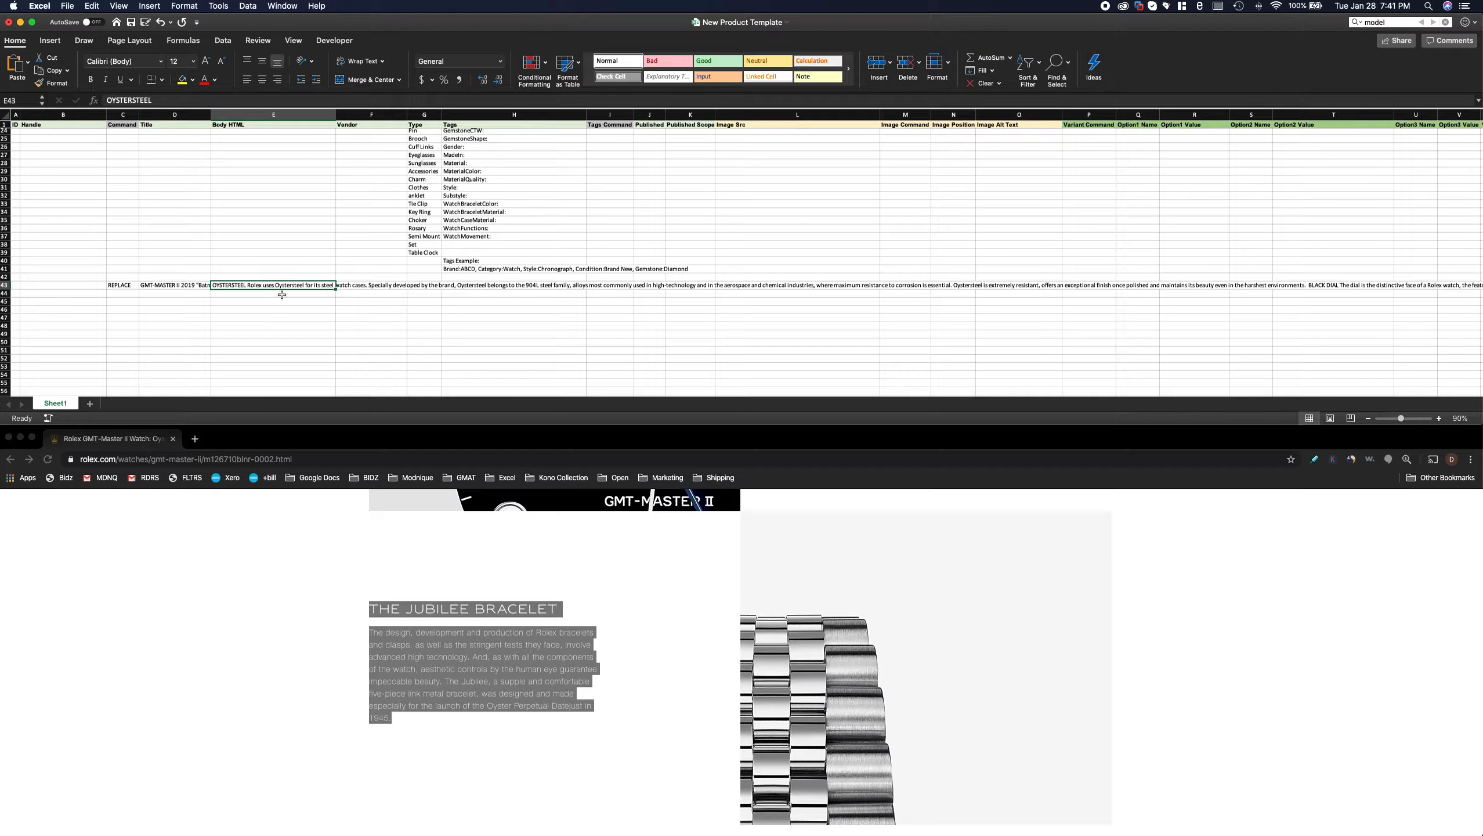
left_click(364, 284)
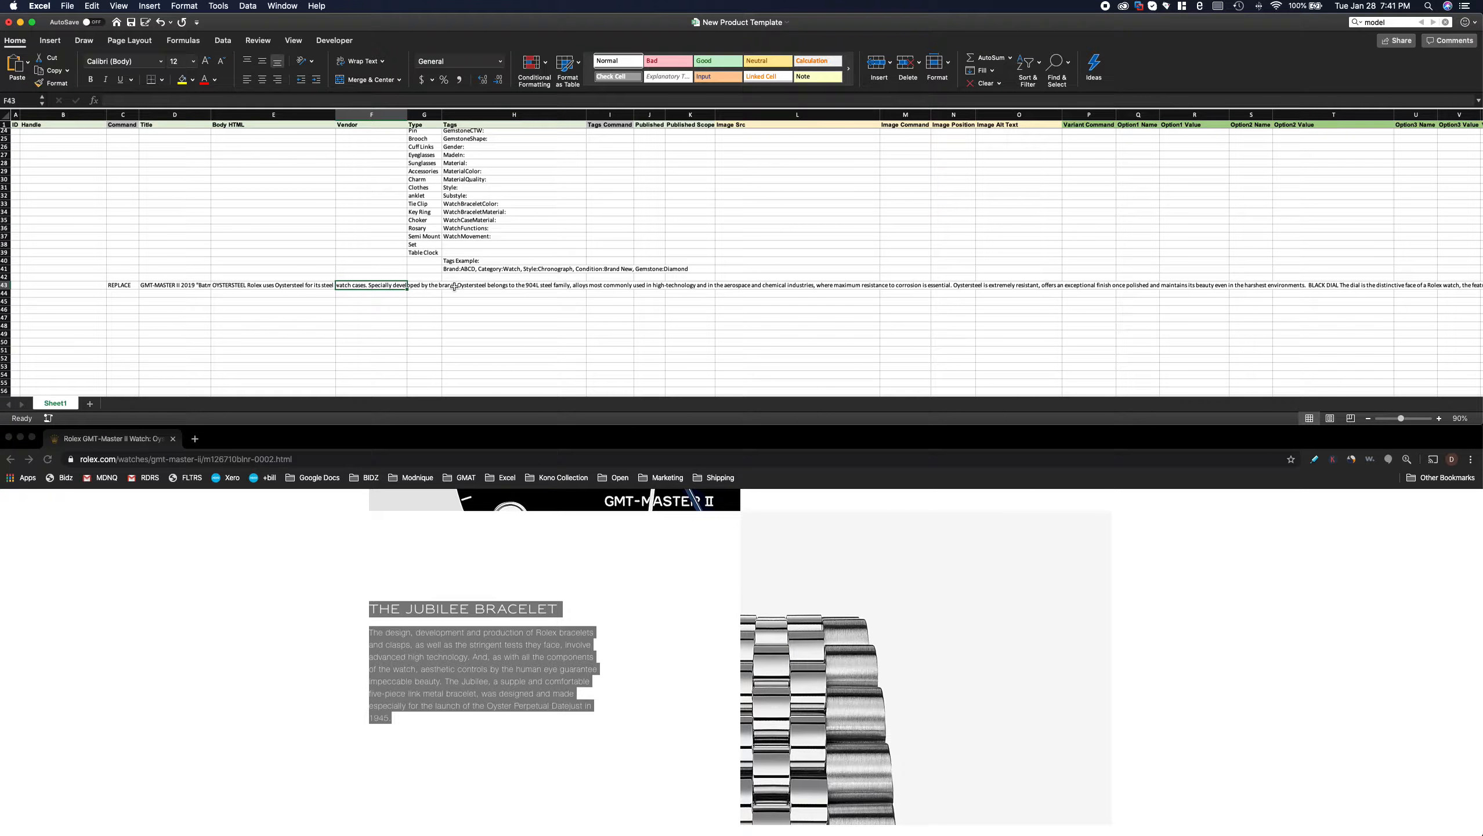
type("SALIM")
key("Tab")
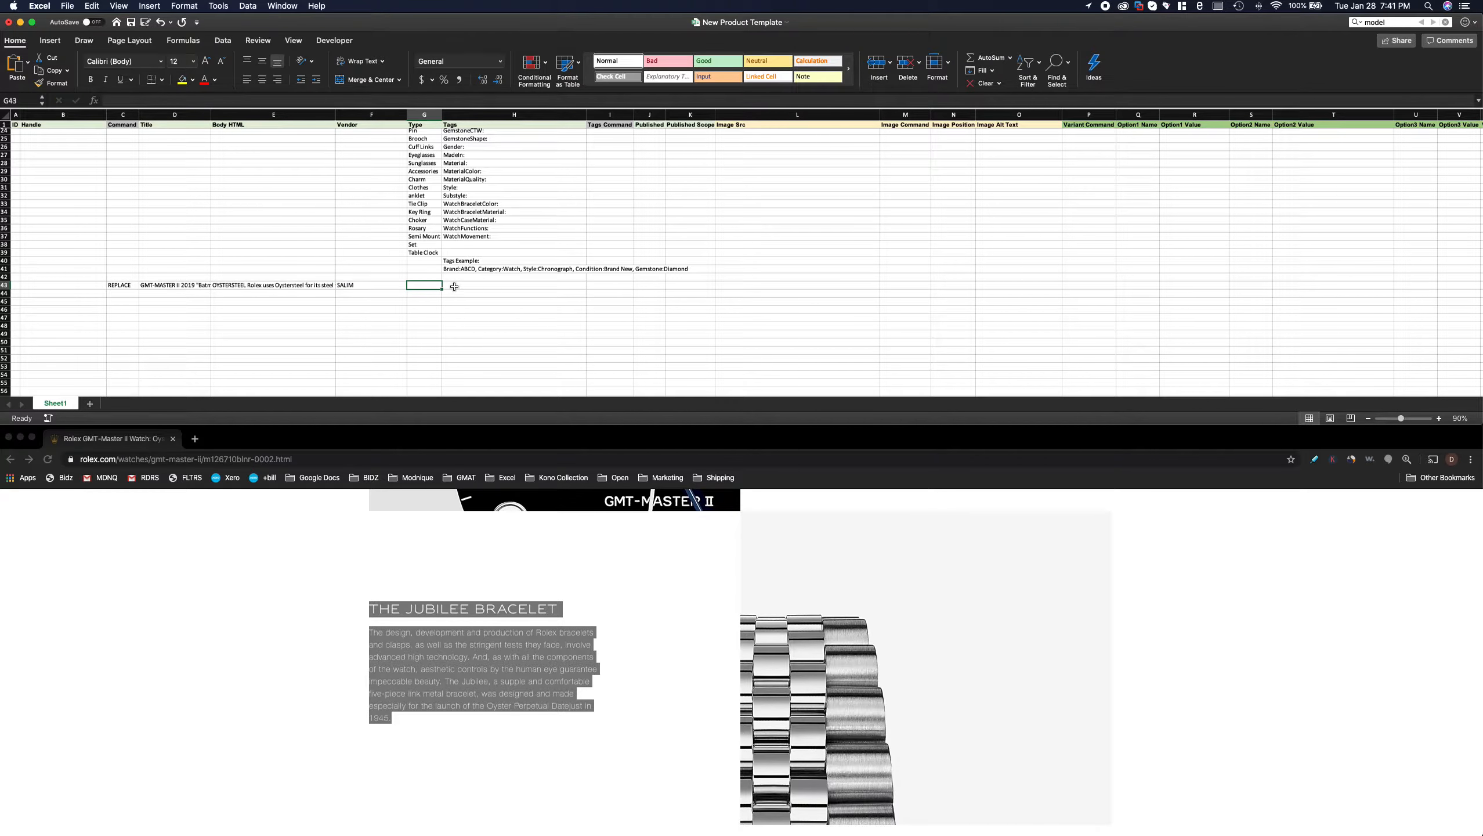
left_click(393, 285)
left_click(388, 295)
type("MEDIA")
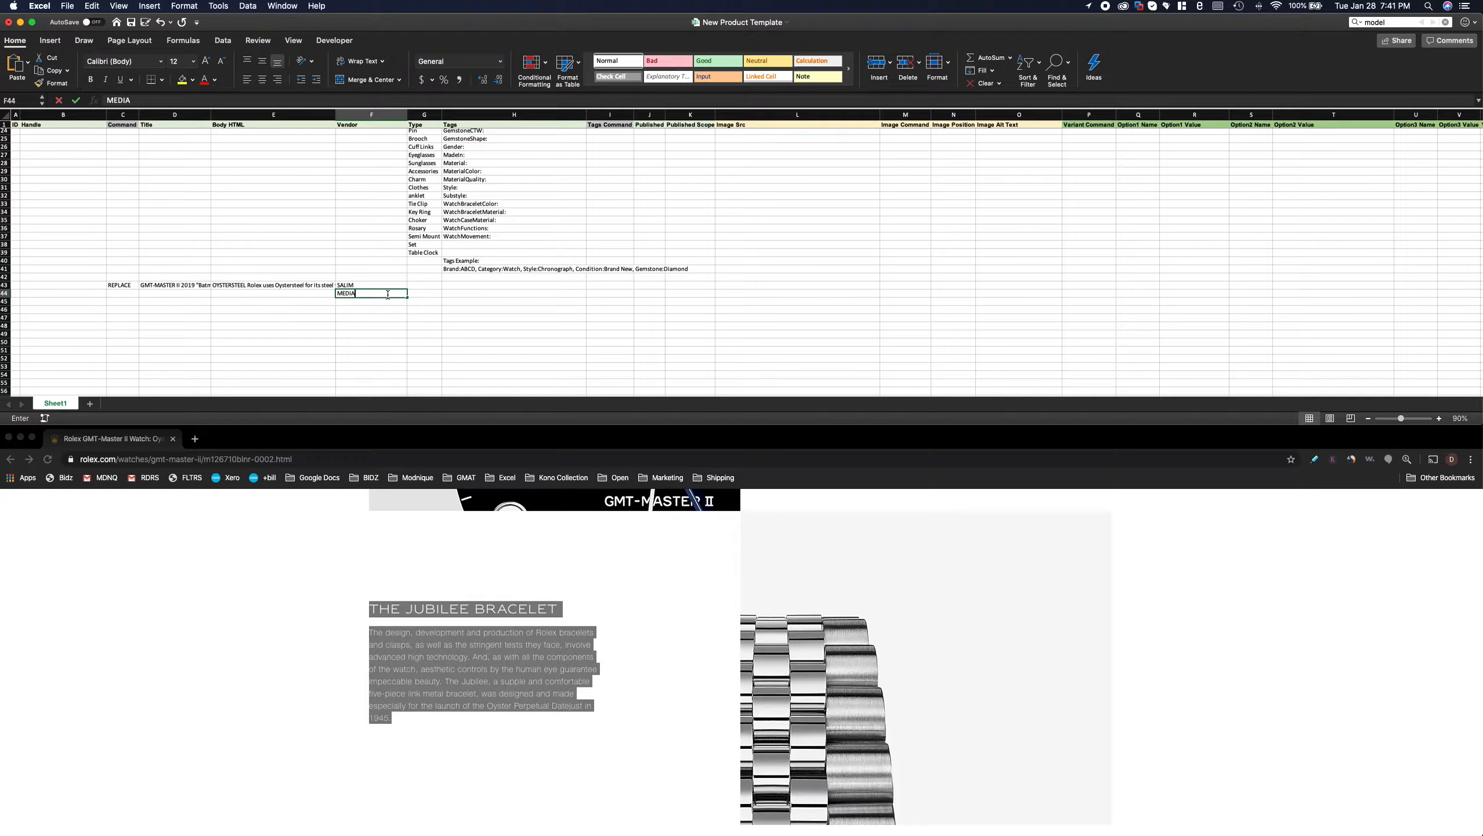
type("IMPORT")
double_click(388, 294)
key("BackSpace")
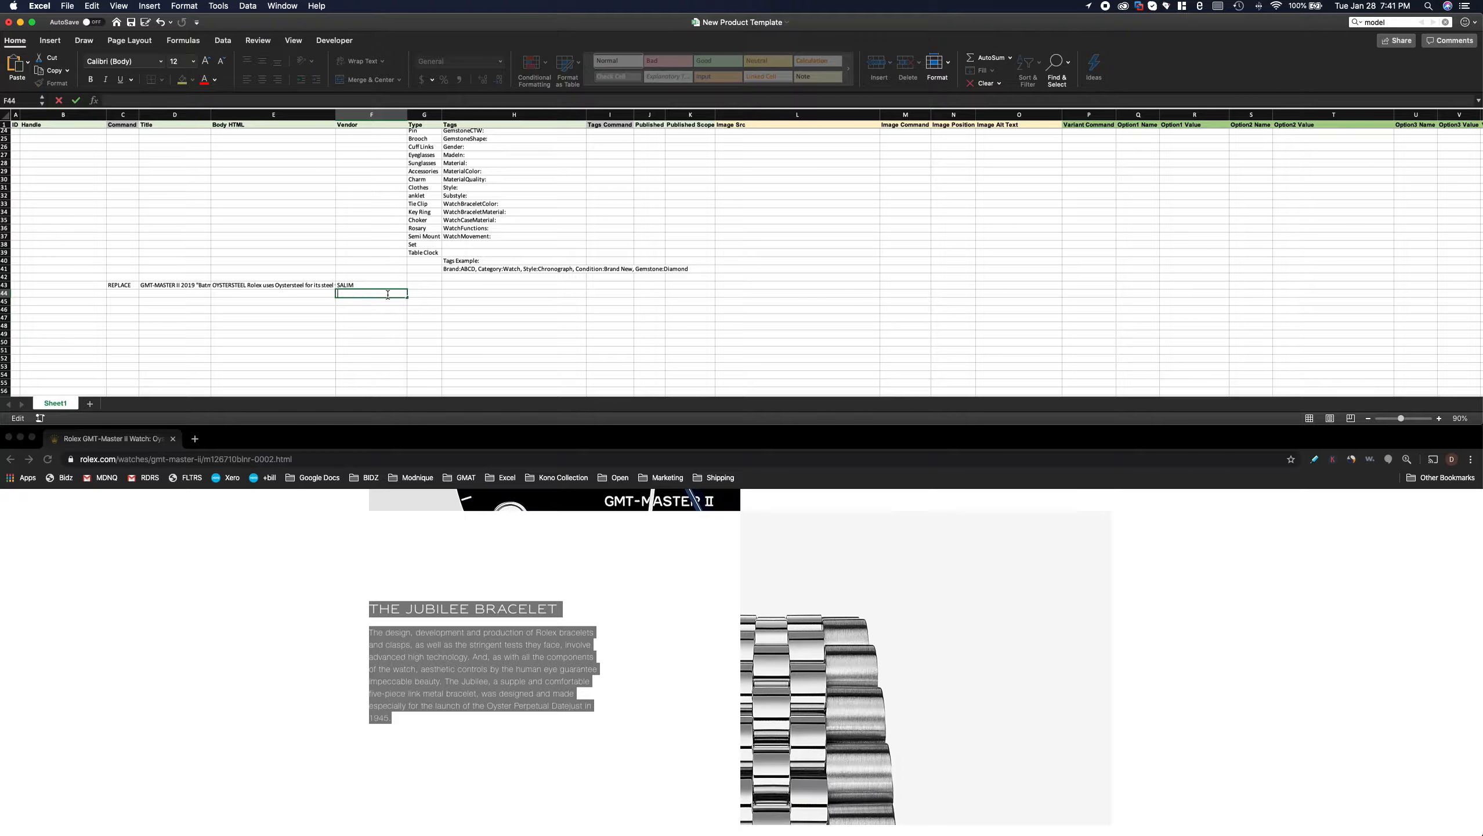
left_click(371, 286)
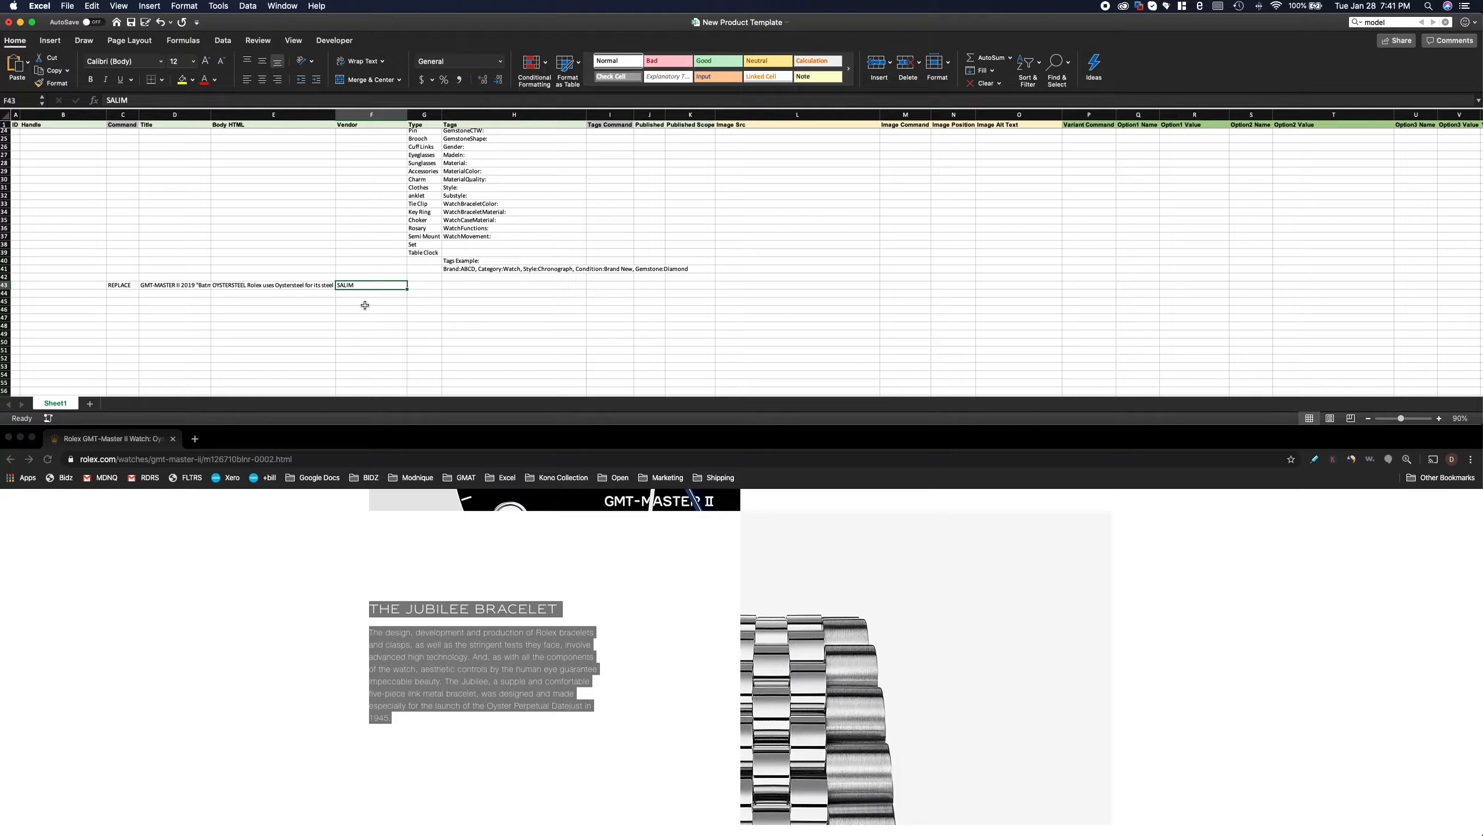
- Enter Watch as the product type in cell G43
left_click(426, 288)
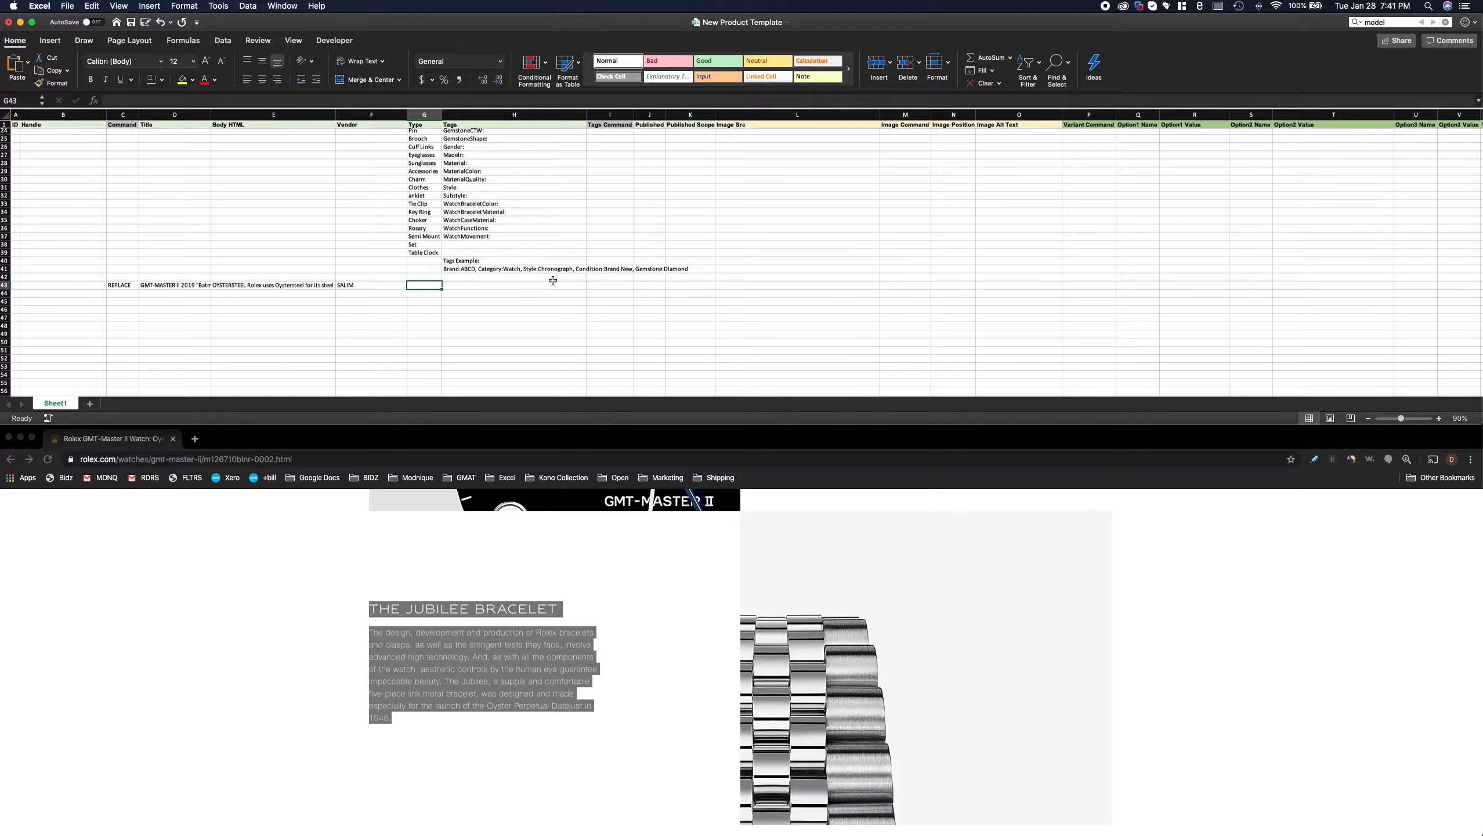
type("Watch")
left_click(552, 281)
- Select the Brand, Category, Condition and Gender labels together in the template's Tags column
scroll(484, 280, "up", 5)
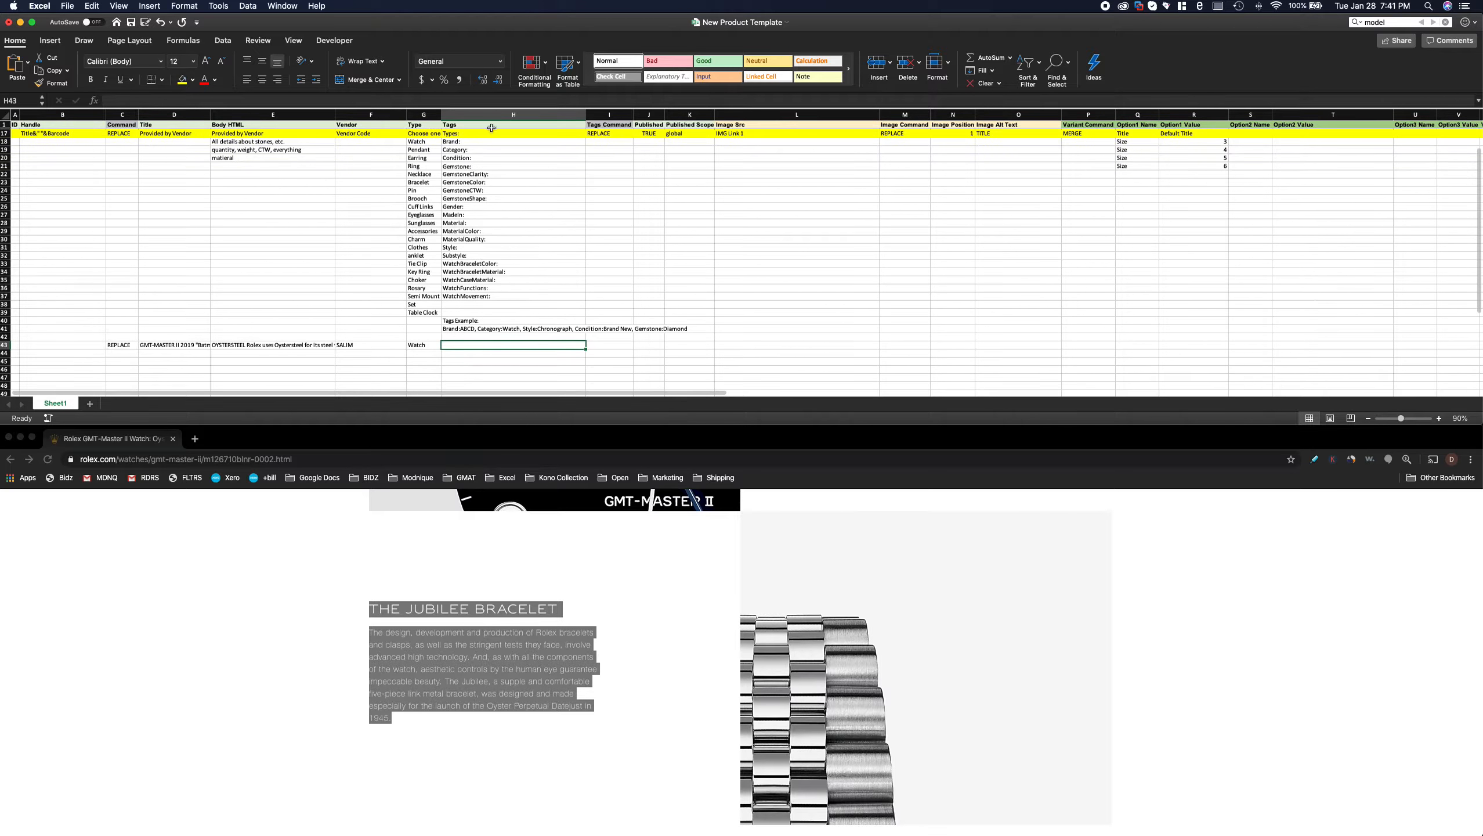
left_click(494, 115)
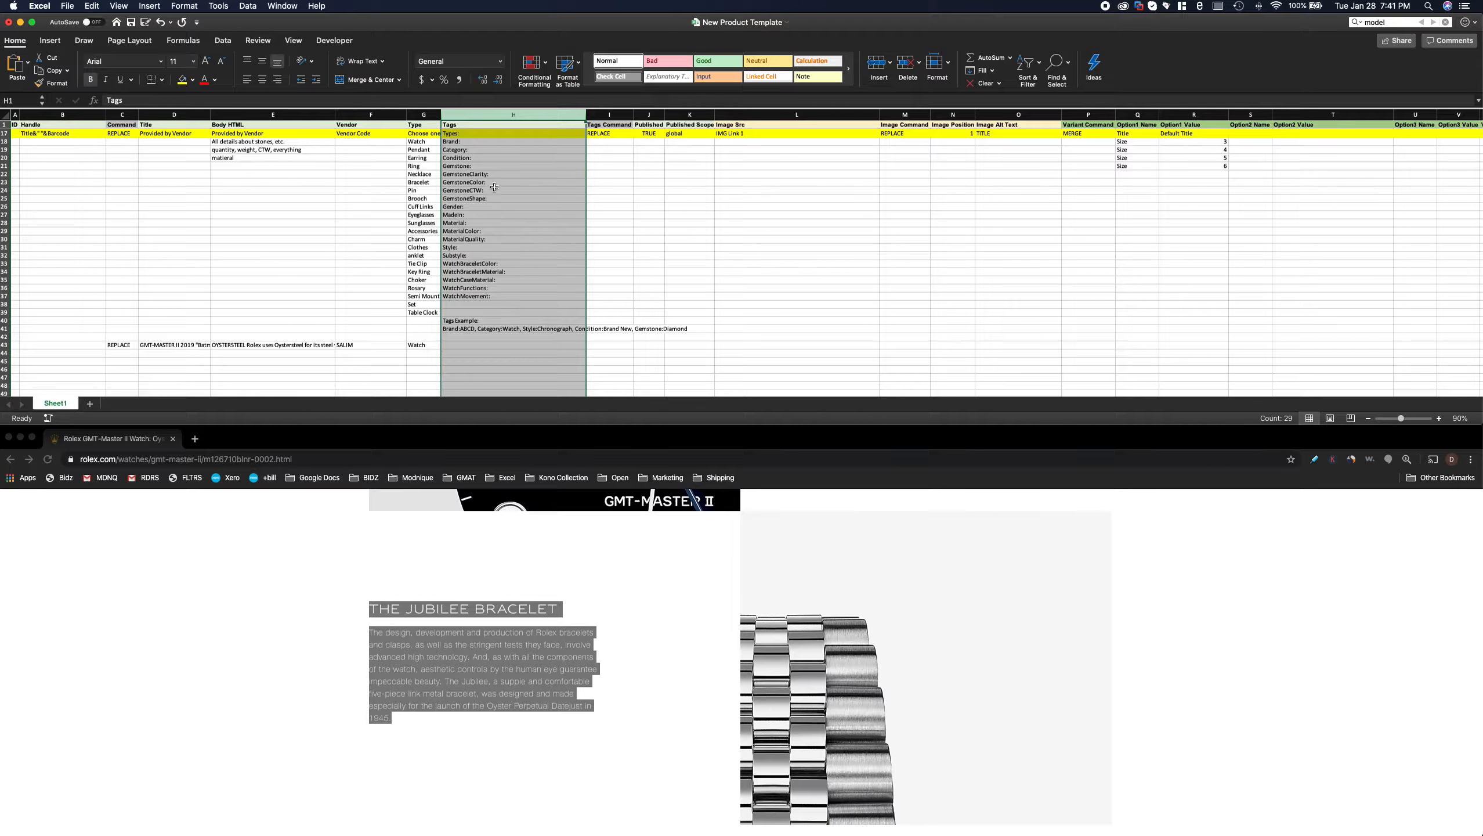
left_click(467, 141)
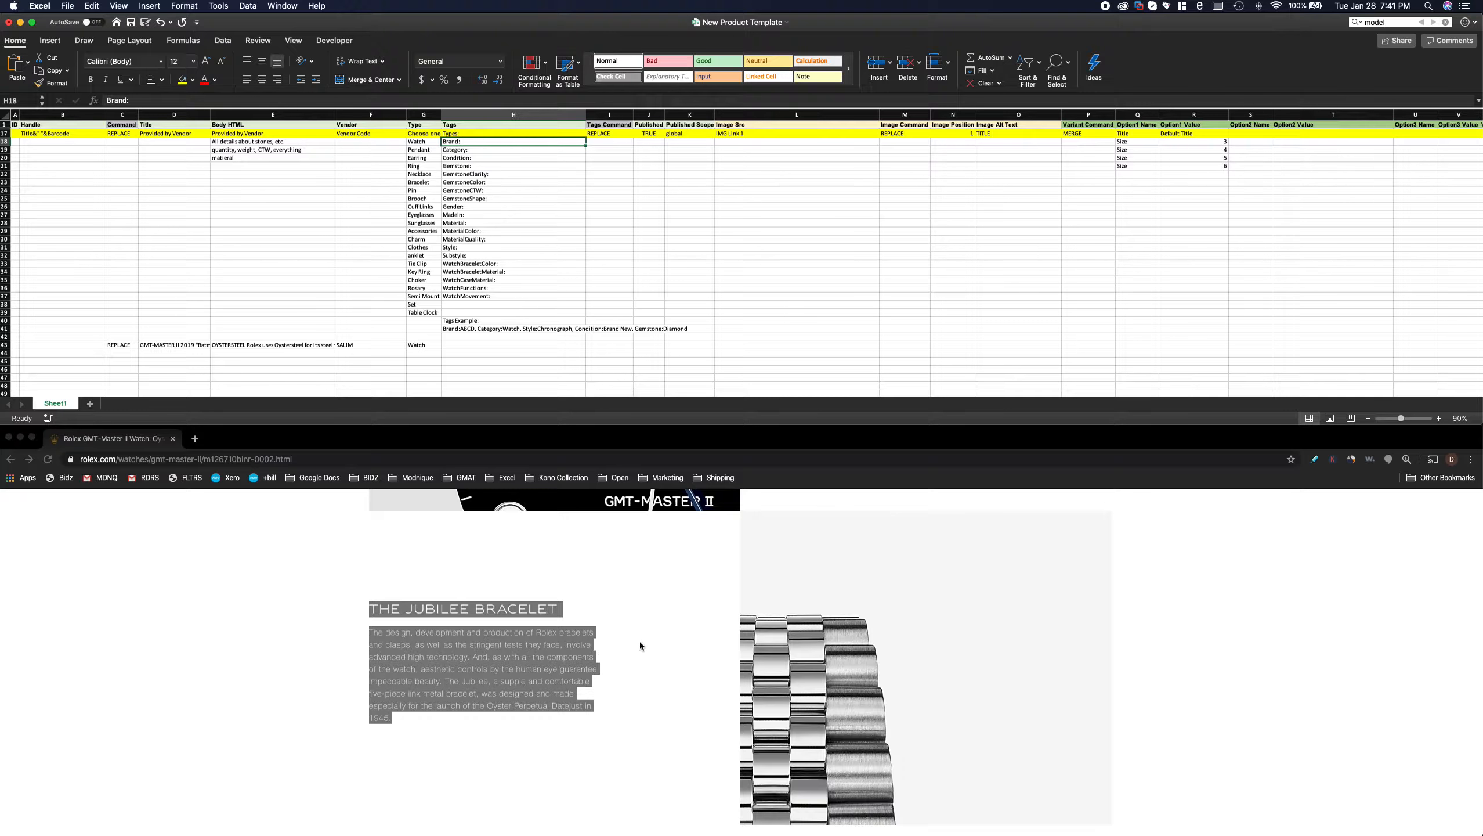
left_click_drag(473, 151, 471, 144)
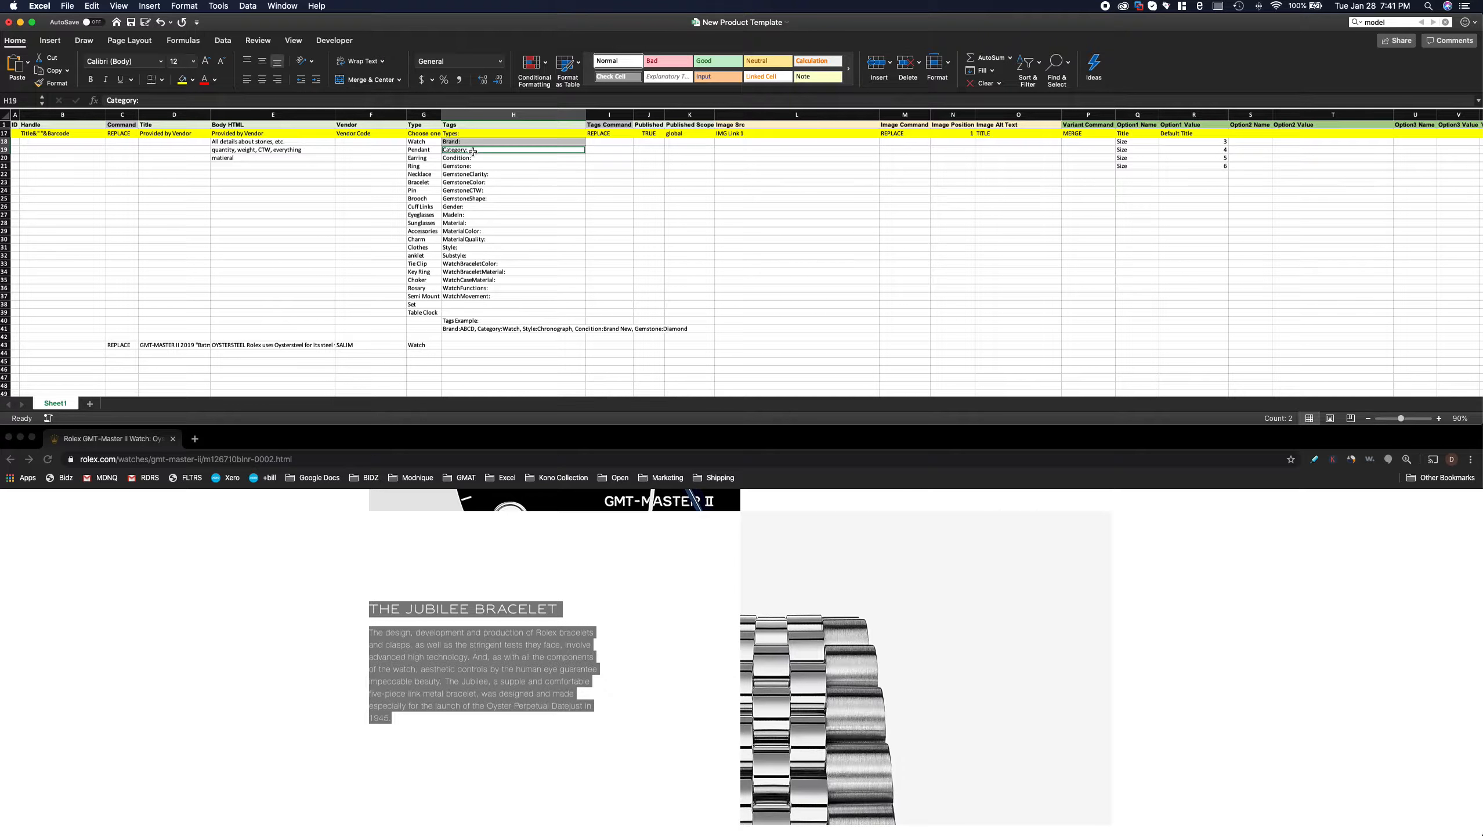
left_click(472, 159, "super")
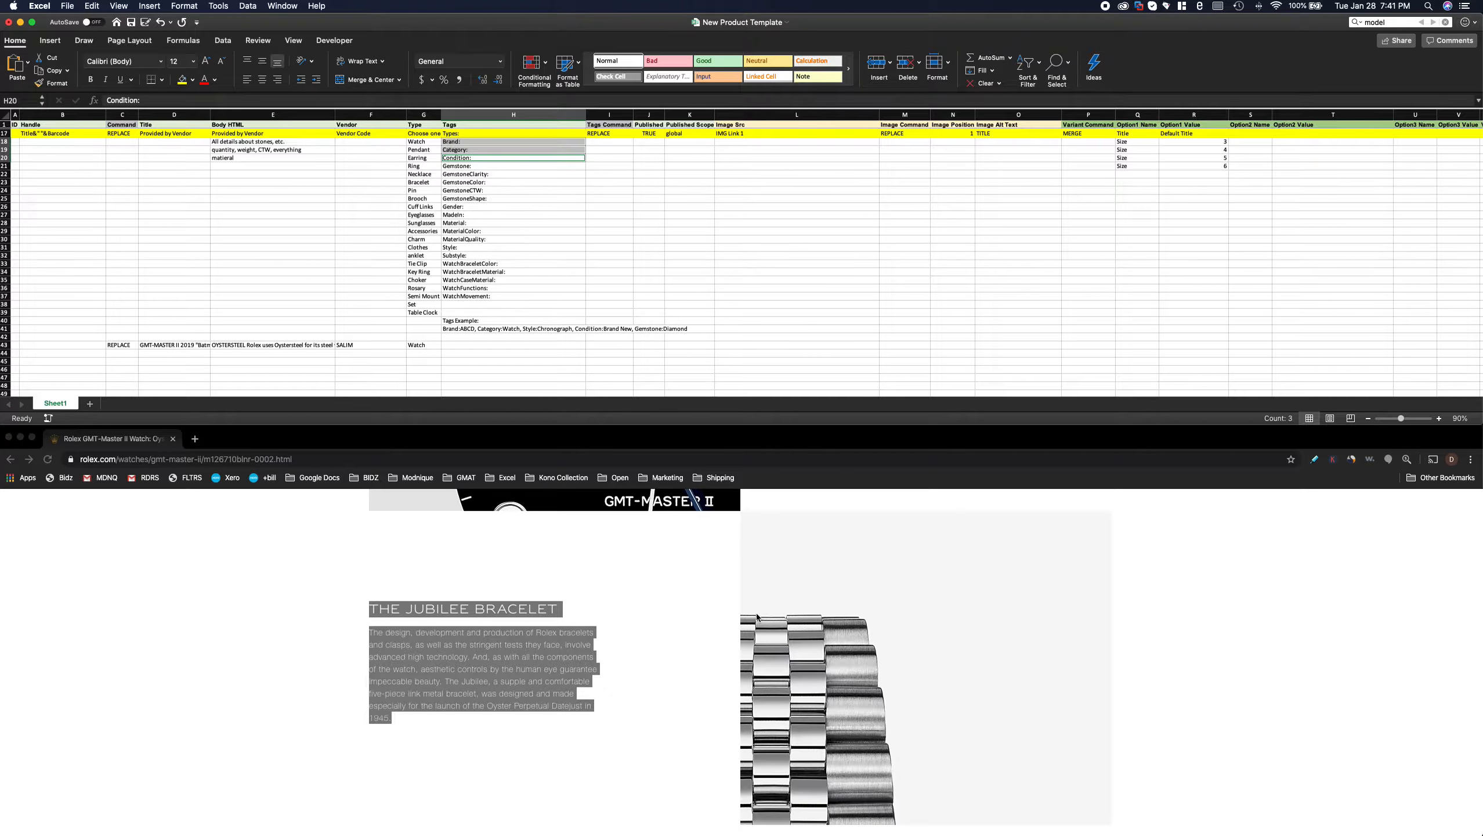
scroll(758, 611, "up", 15)
scroll(760, 613, "down", 3)
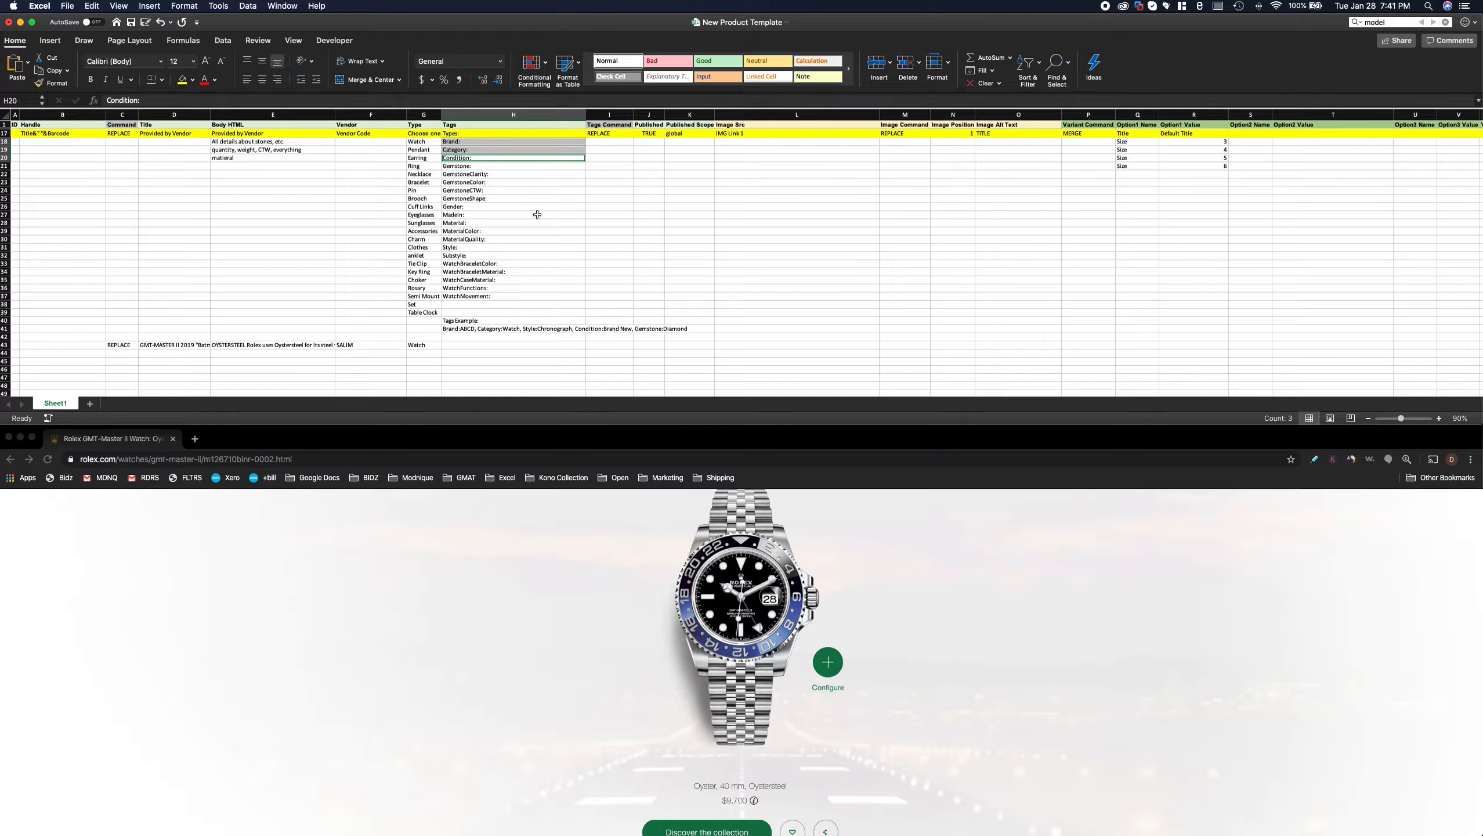
left_click(479, 207, "super")
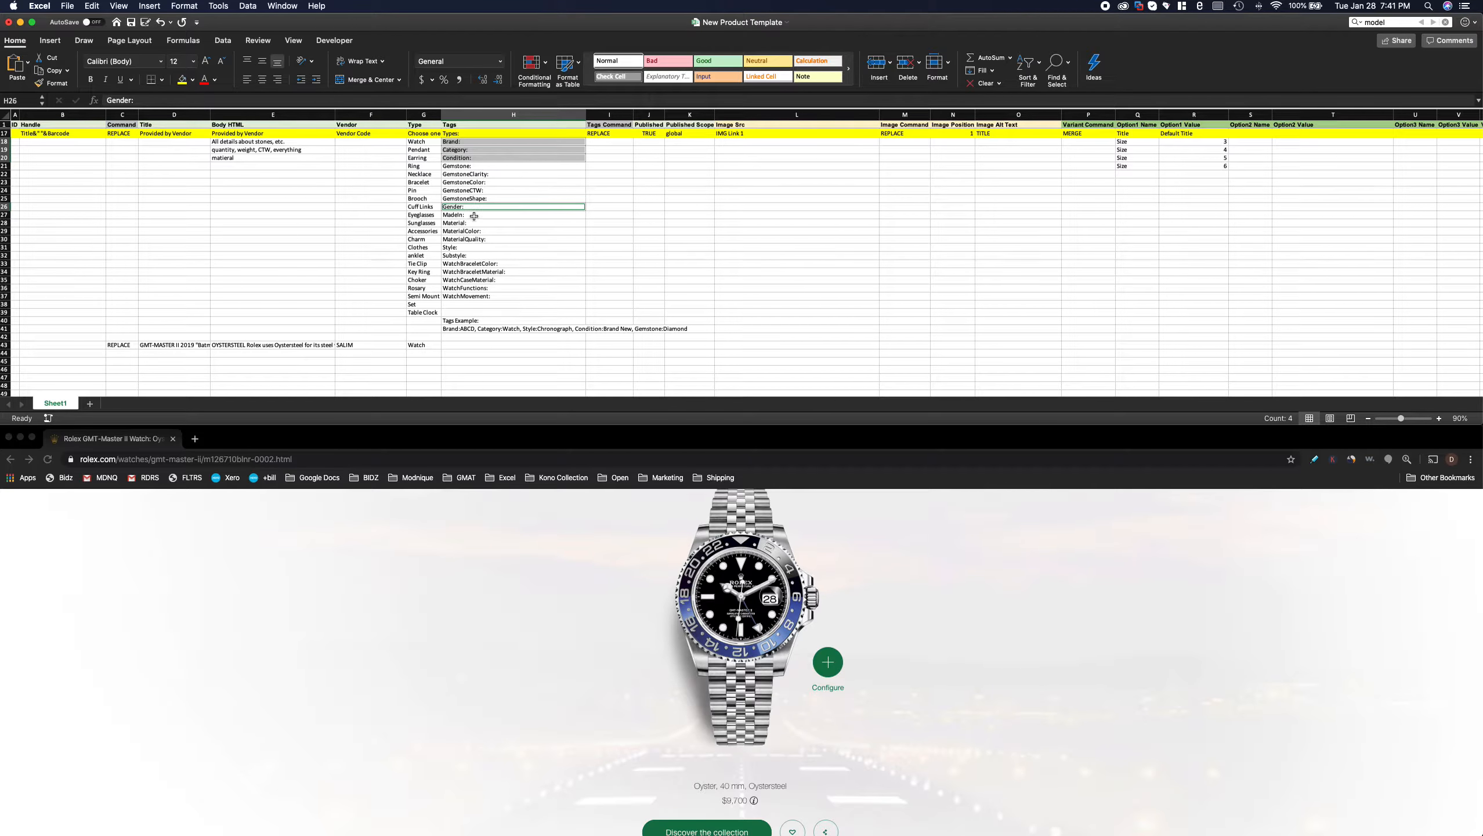
- Examine the watch image and the case, movement and bracelet specifications on the Rolex page for details matching the remaining tag labels
scroll(749, 550, "down", 20)
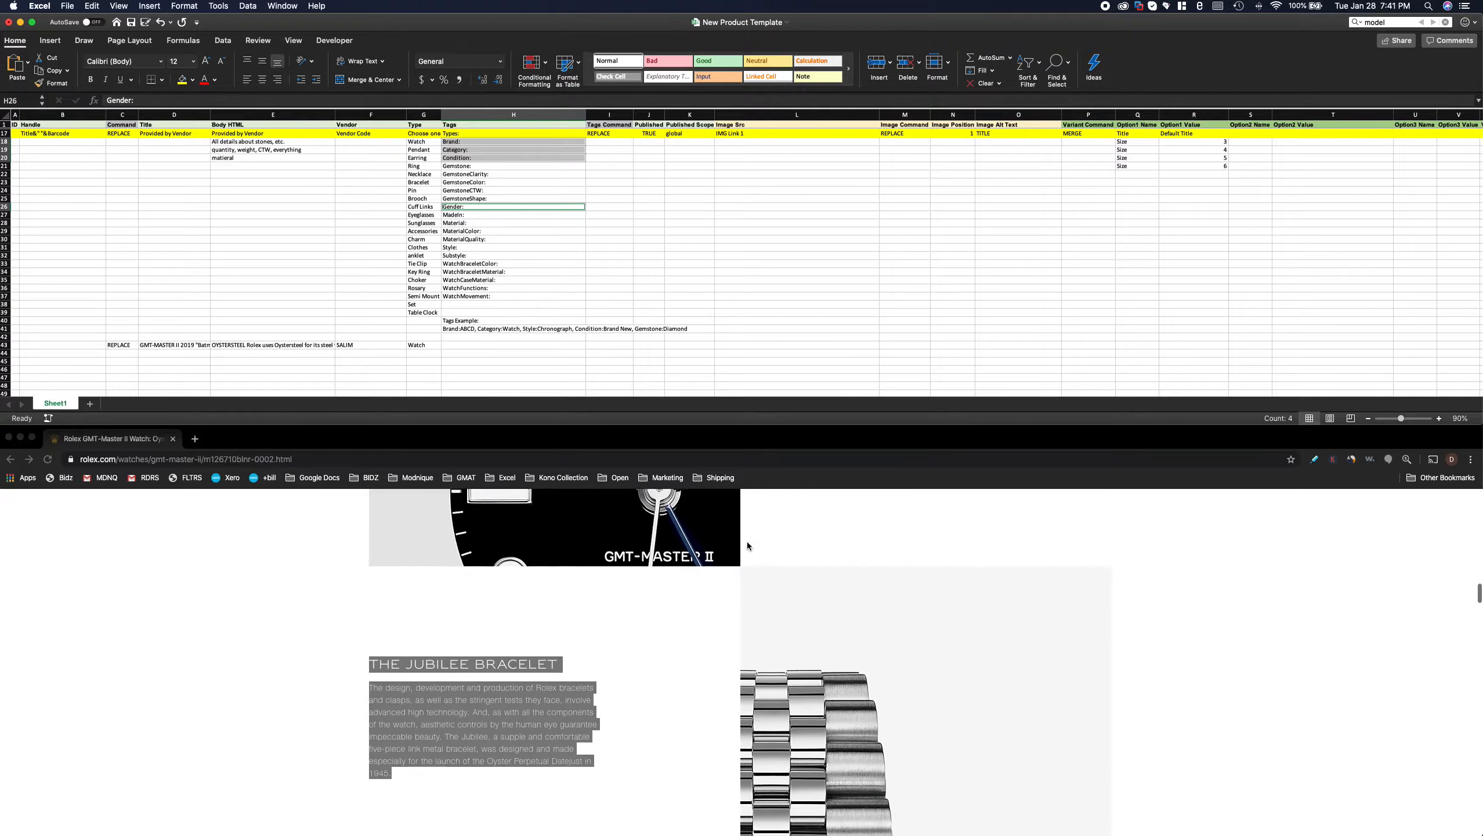
scroll(749, 545, "down", 15)
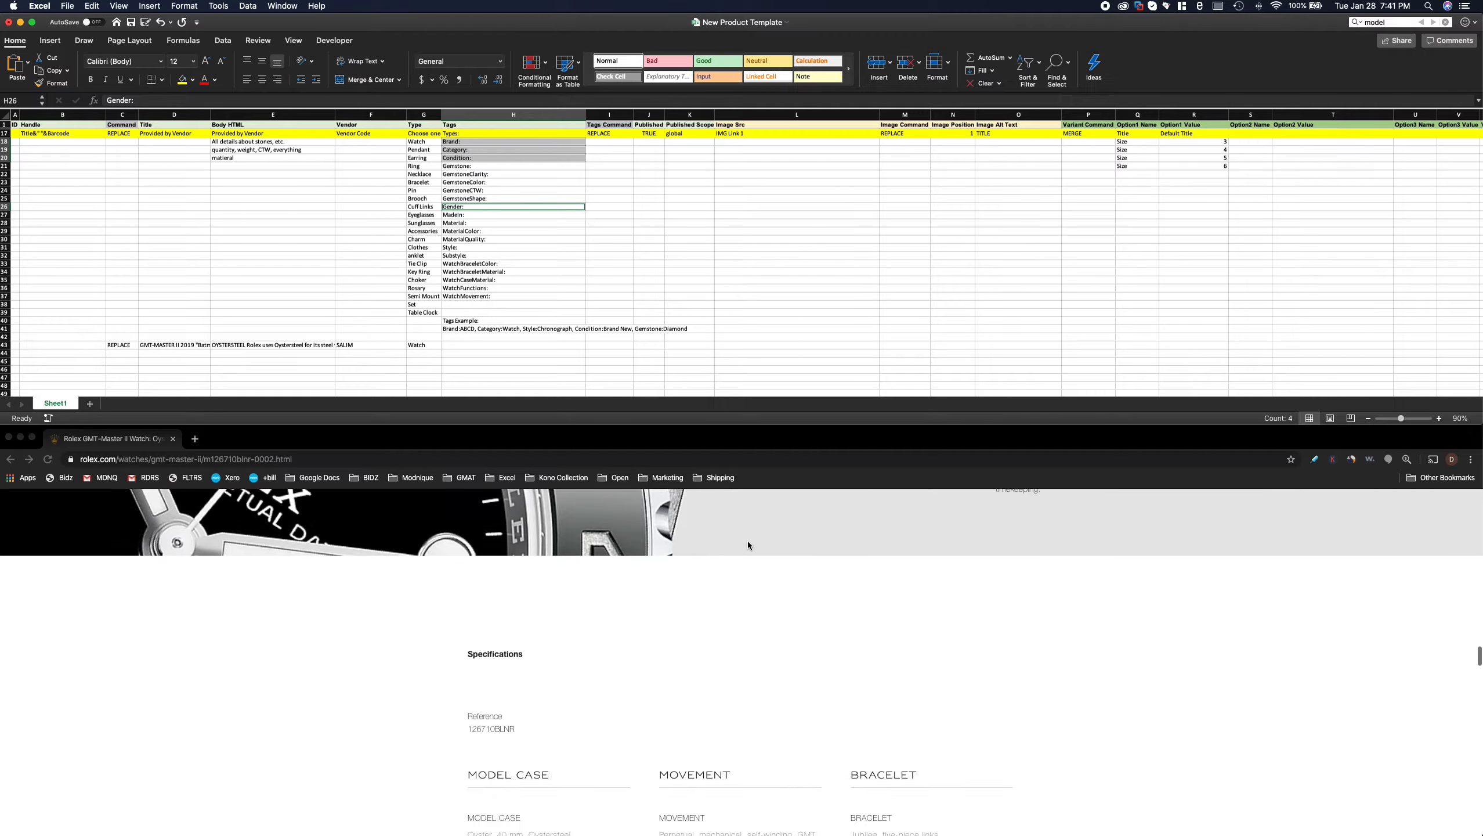
scroll(325, 640, "up", 20)
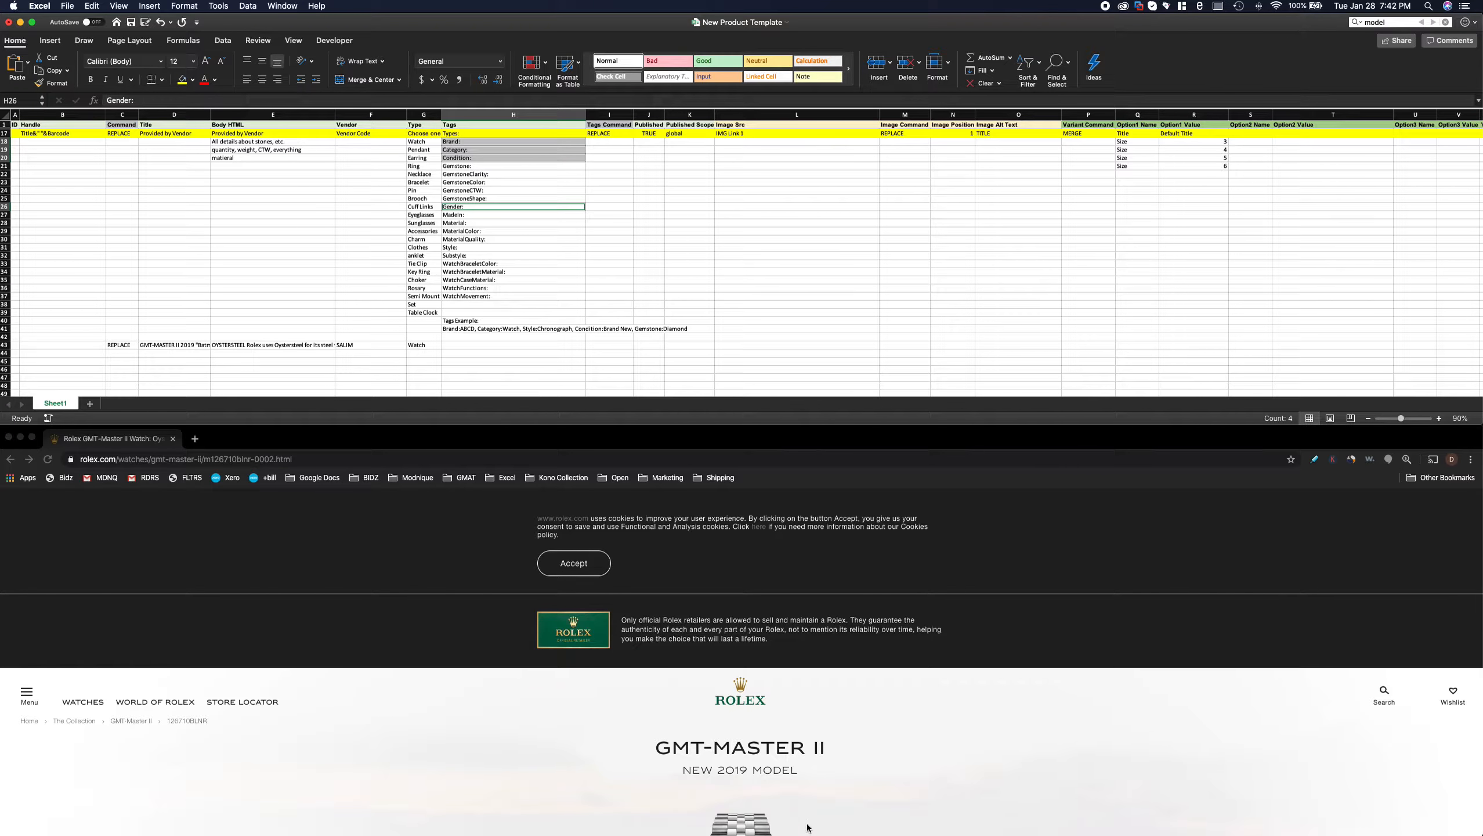
scroll(807, 828, "down", 5)
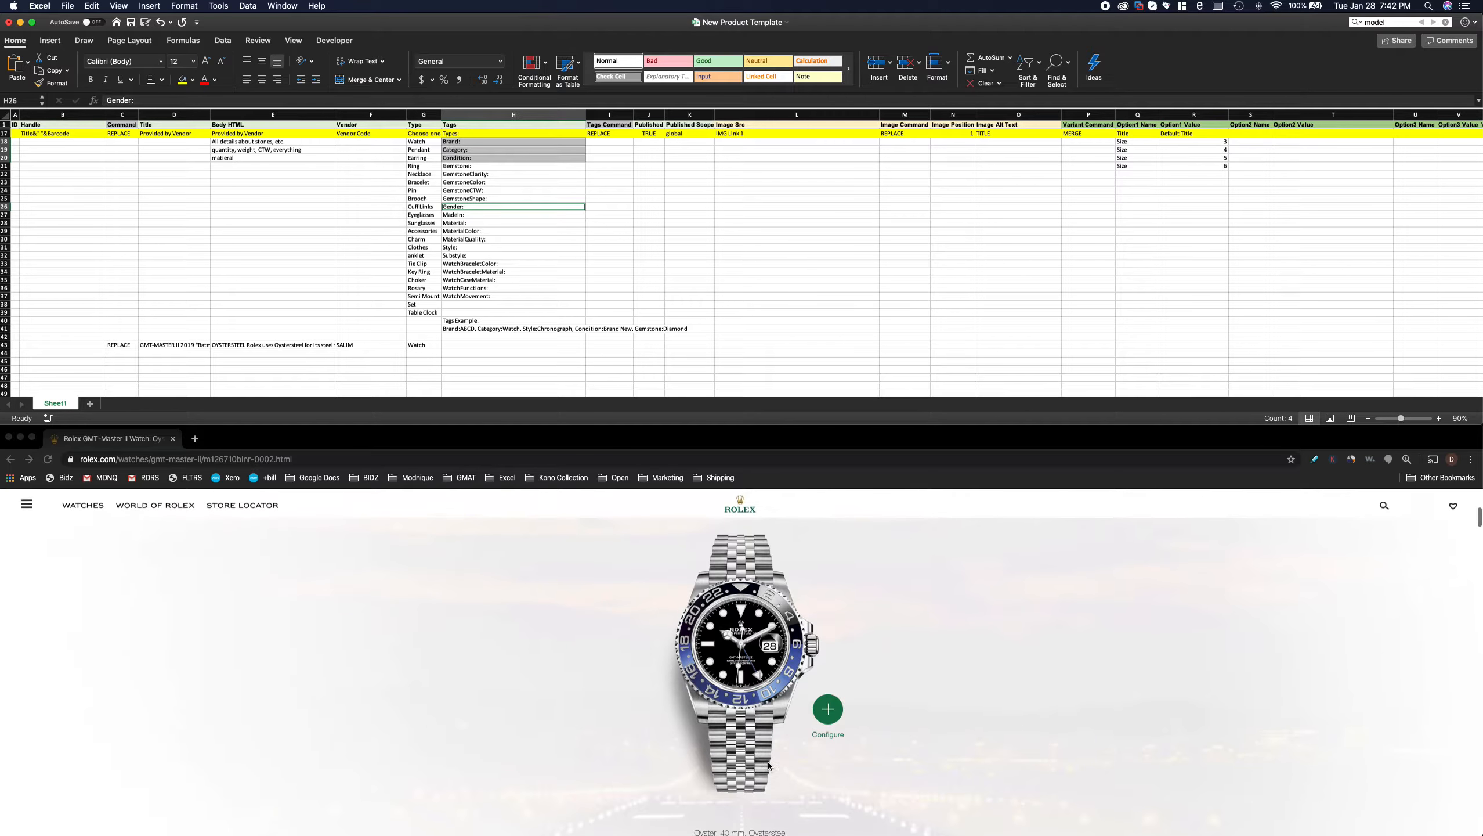
scroll(769, 762, "down", 15)
scroll(769, 761, "down", 15)
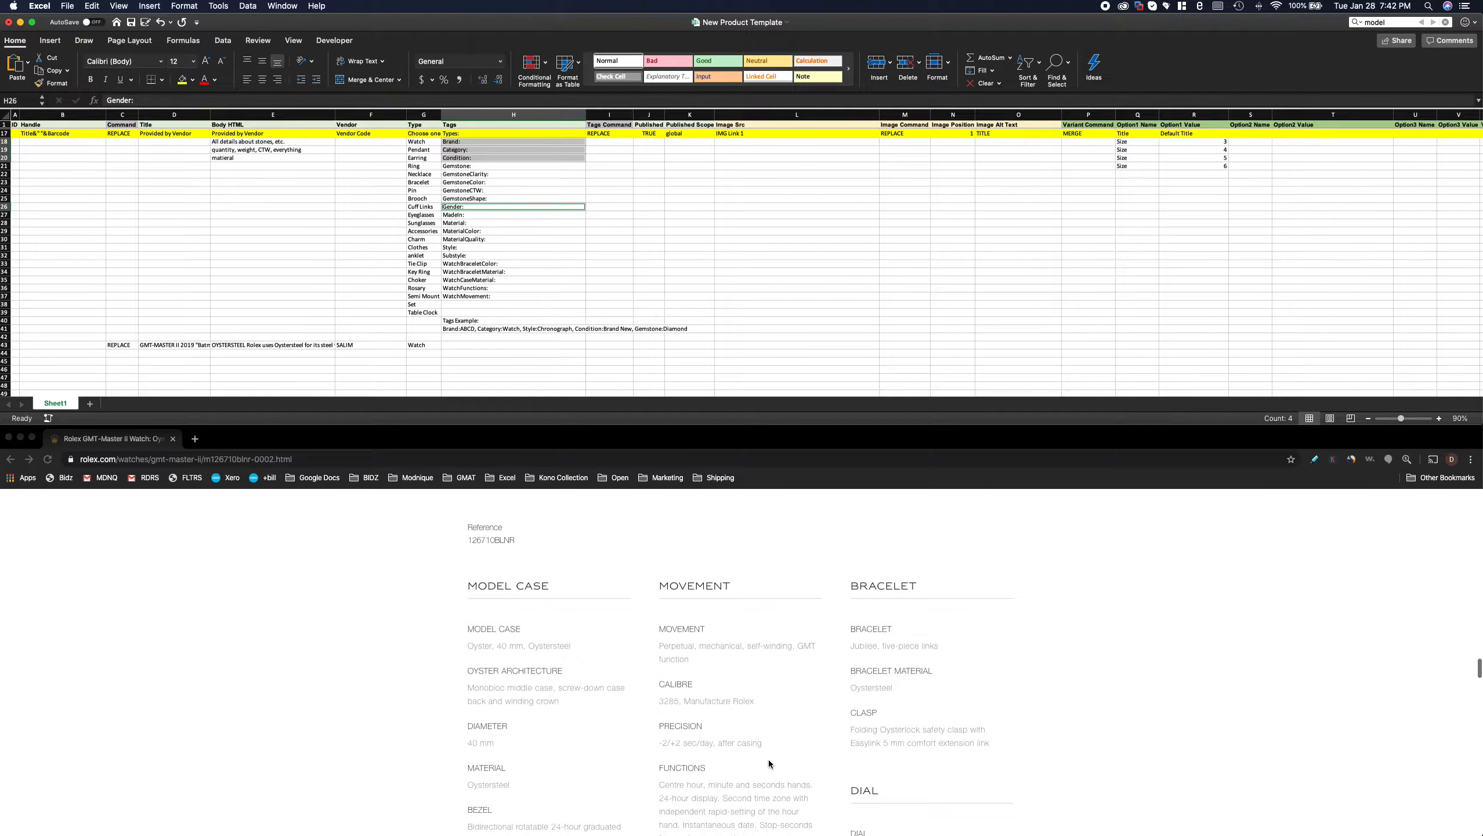
scroll(769, 760, "down", 1)
scroll(769, 764, "down", 1)
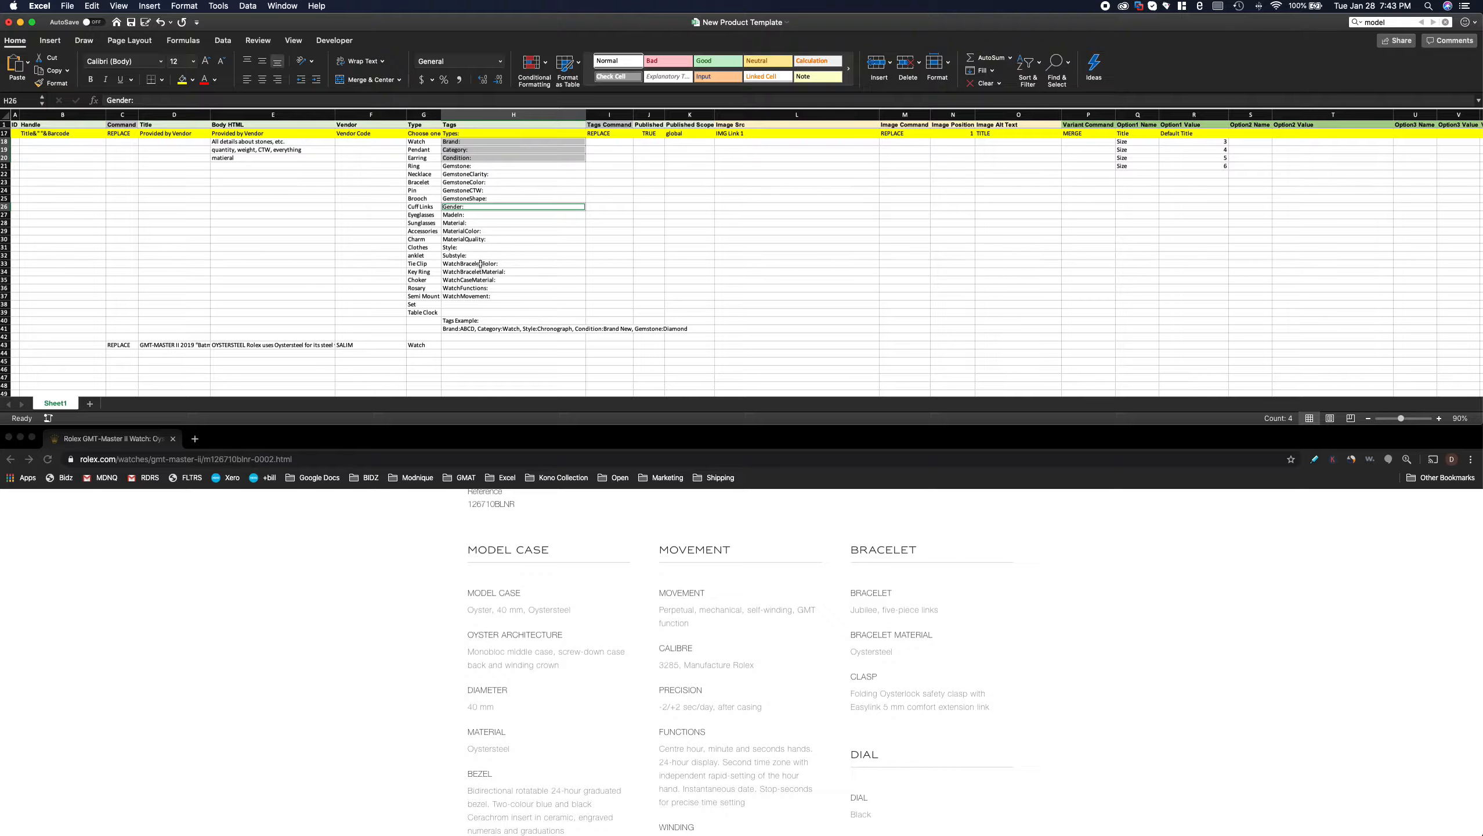
- Add the WatchBraceletColor, WatchBraceletMaterial and WatchCaseMaterial labels to the selected tags and copy the whole selection
left_click(491, 264, "super")
left_click(476, 273, "super")
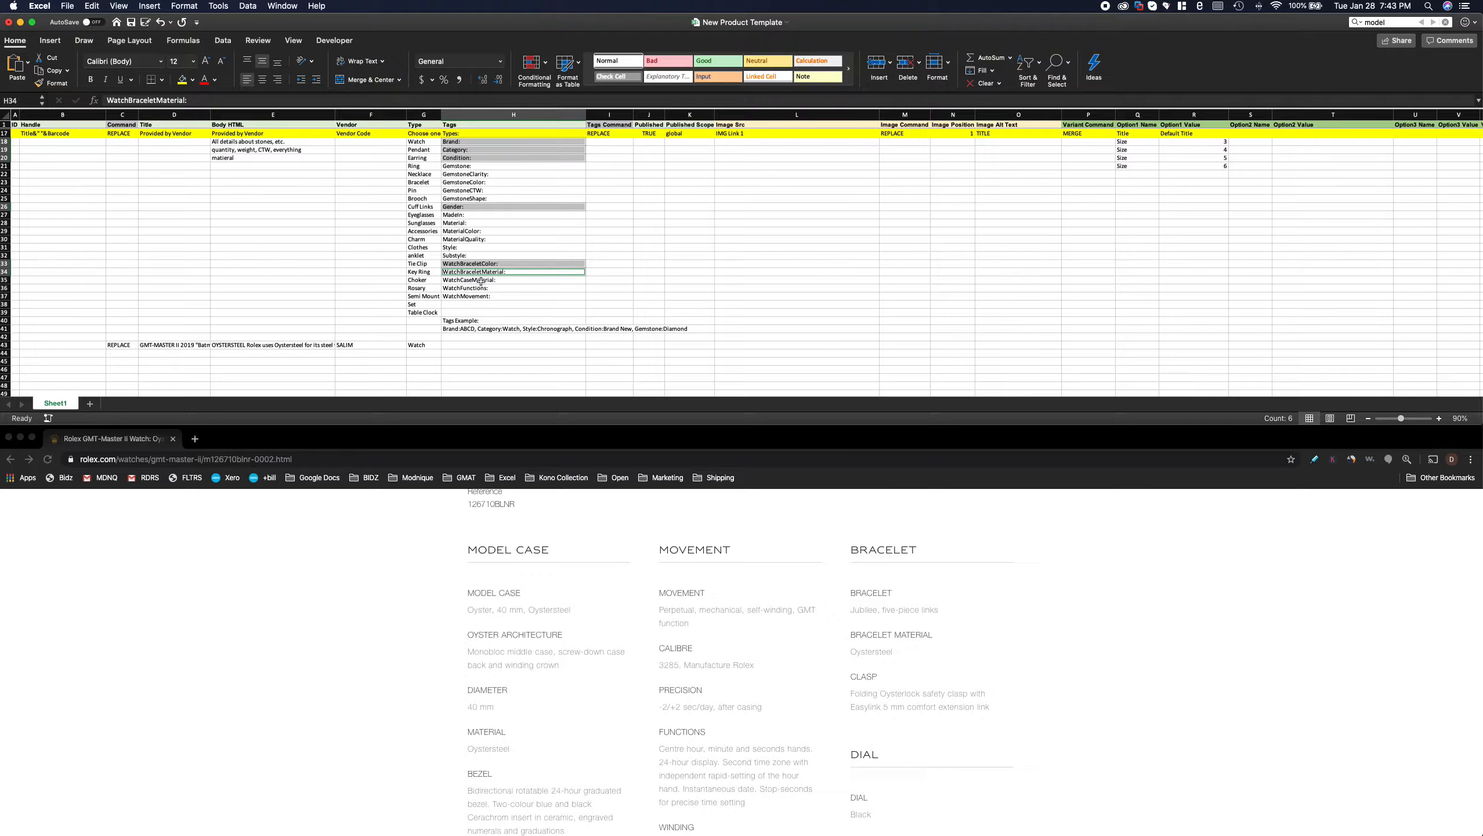
left_click(490, 281, "super")
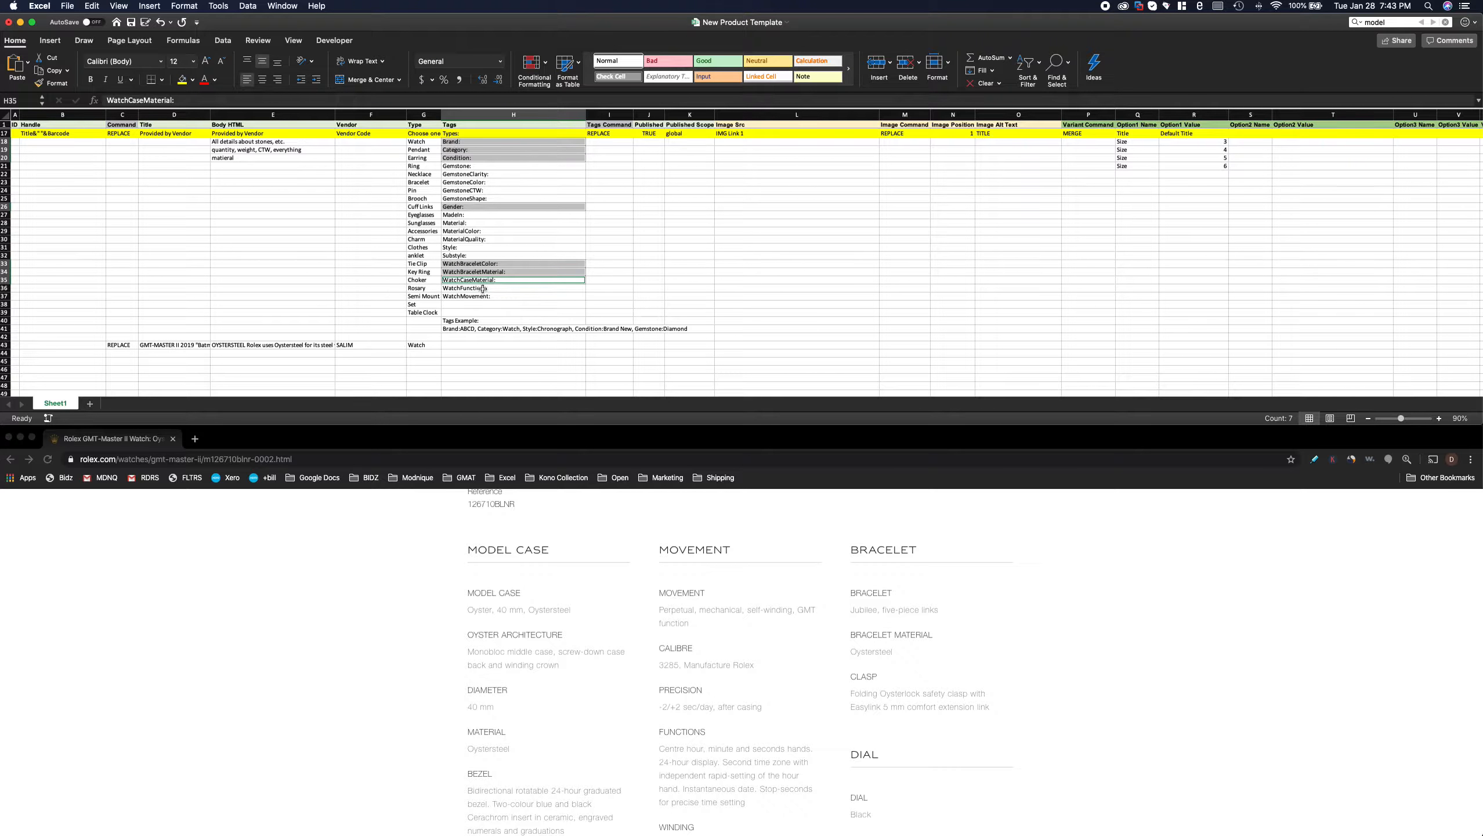
left_click(484, 289, "super")
left_click(498, 298, "super")
left_click(487, 290, "super")
left_click(487, 291, "super")
key("super+c")
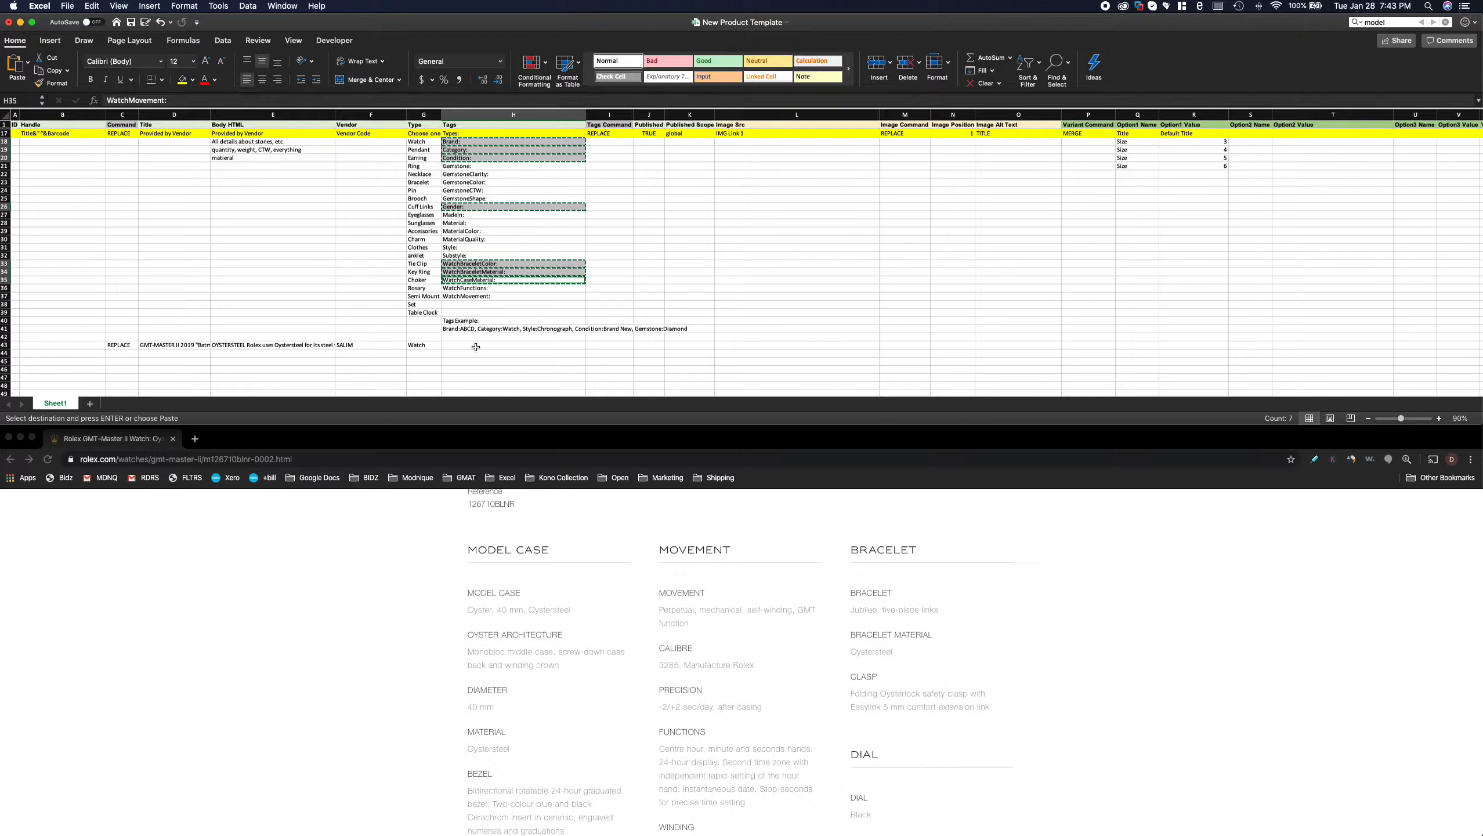
- Paste the copied tag labels into the Tags column from cell H44 downward, directly below the product row
left_click(475, 347)
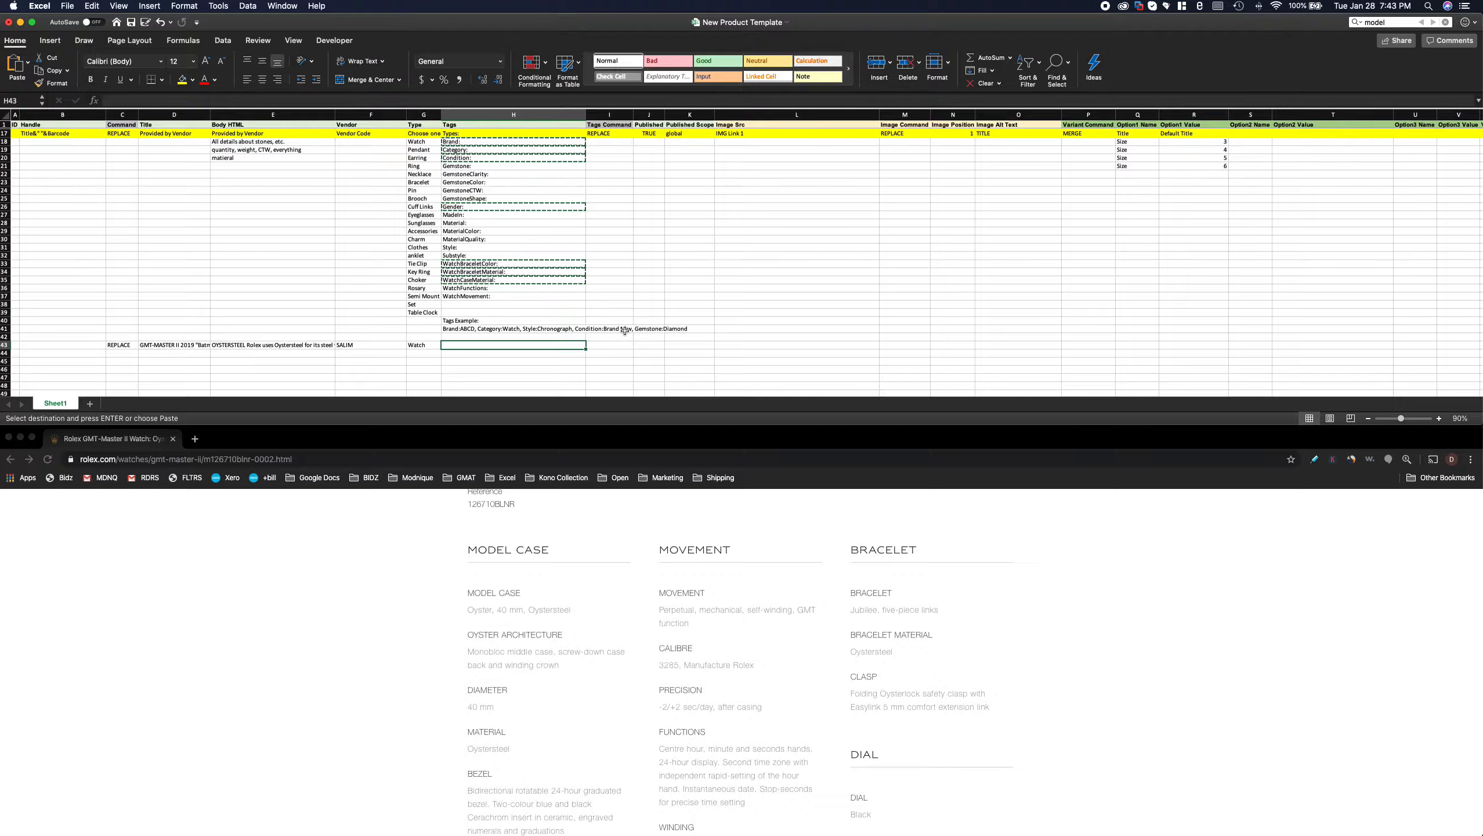
scroll(590, 329, "down", 5)
left_click(506, 236)
key("super+v")
left_click(504, 309)
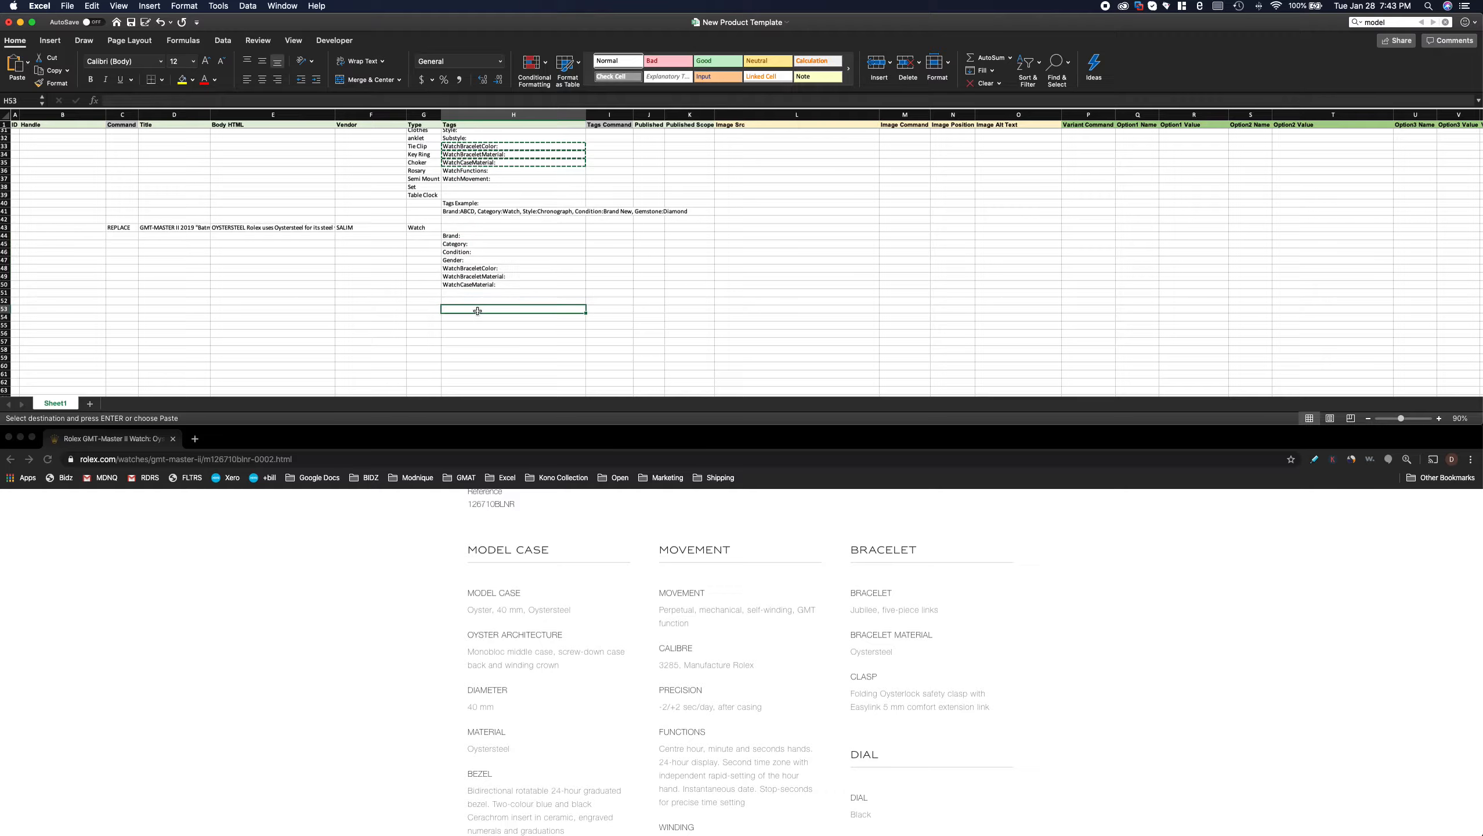
key("Escape")
- Complete the pasted labels in H44 and H45 as Brand:Rolex and Category:Watch
double_click(471, 235)
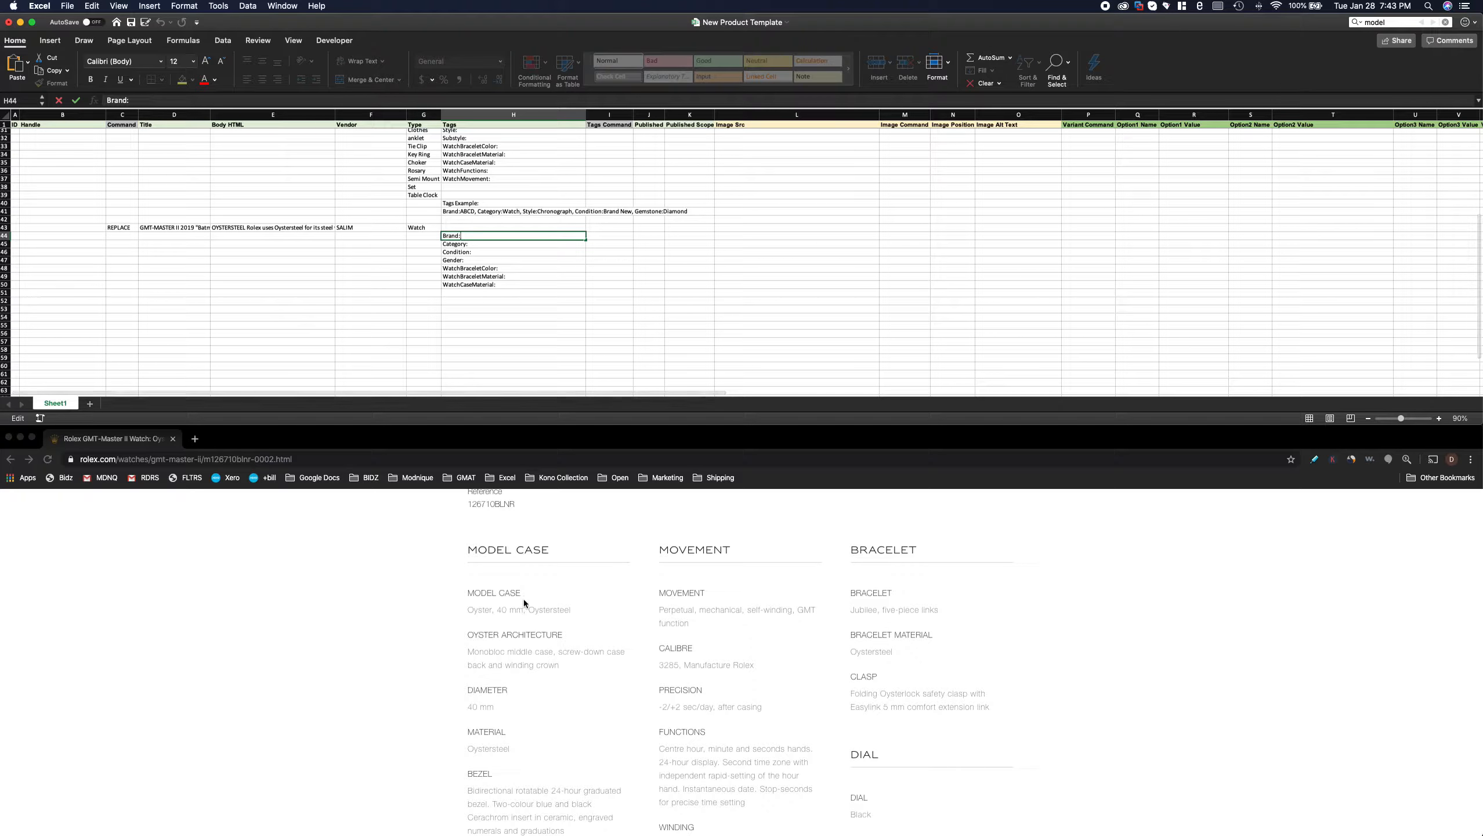
type("Rolex")
key("Return")
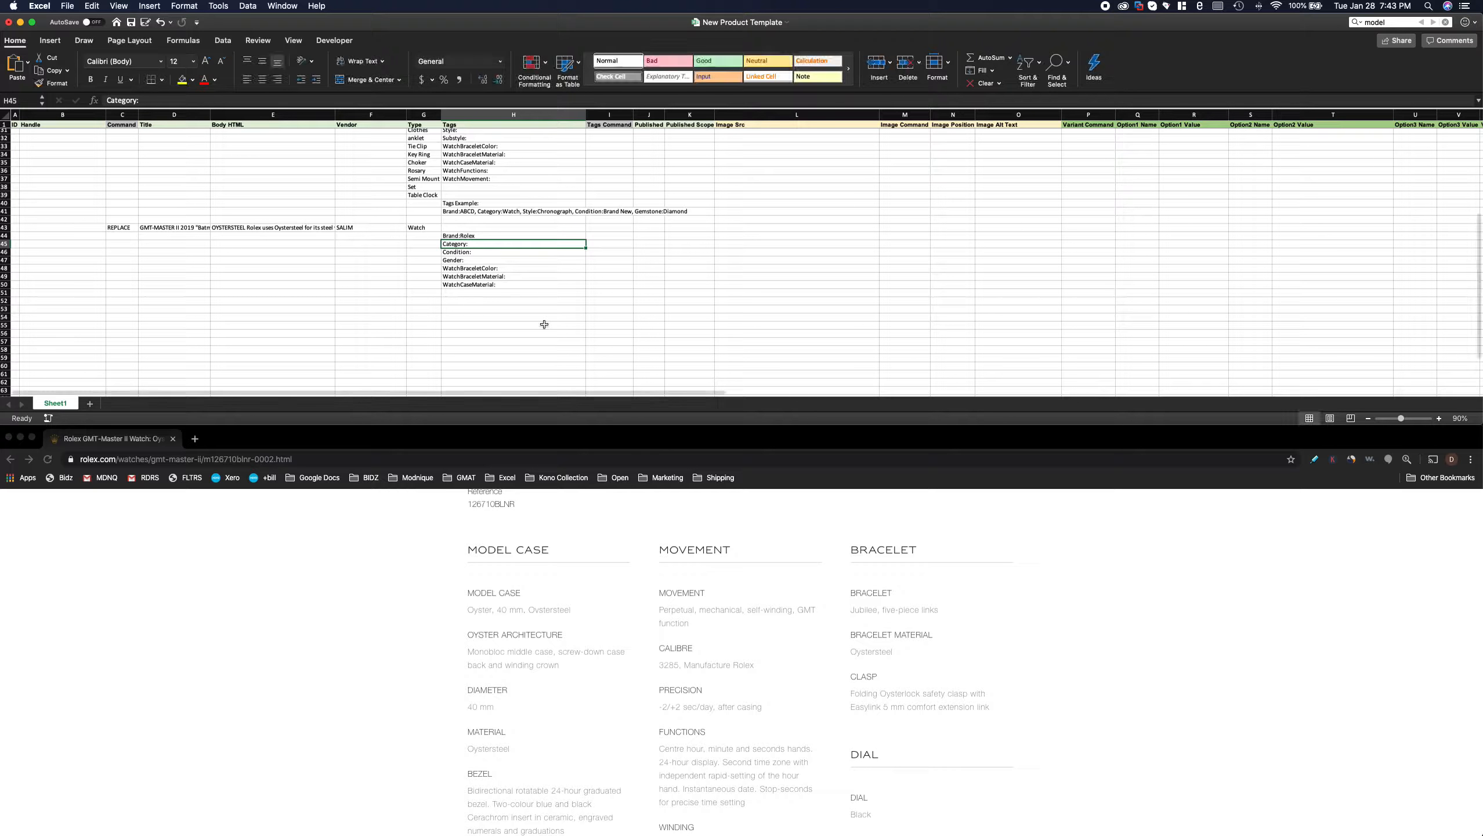
double_click(485, 243)
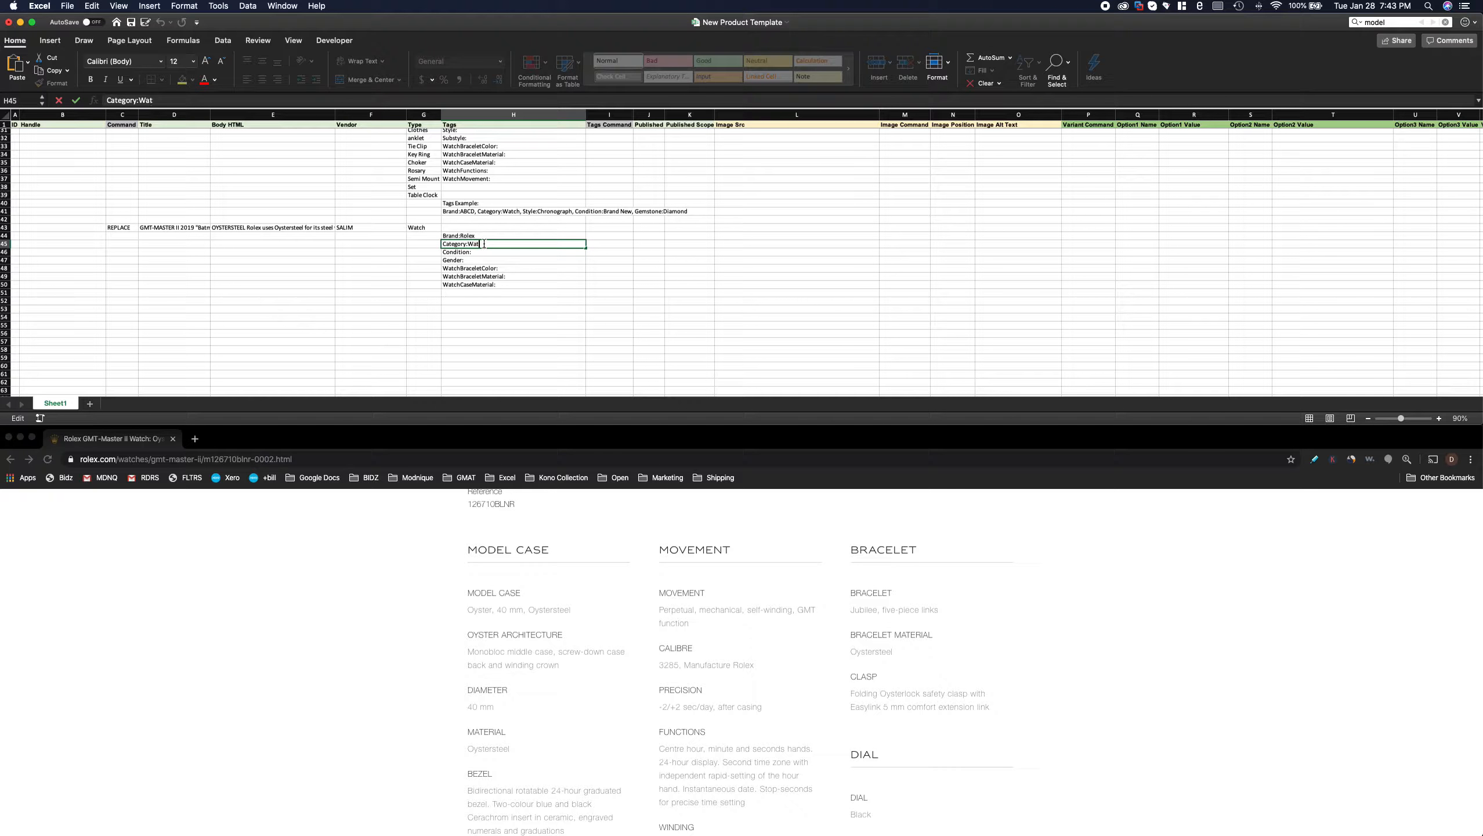
key("Return")
- Complete the labels in H46 and H47 as Condition:Brand New and Gender:Mens
double_click(476, 253)
type("Brand N")
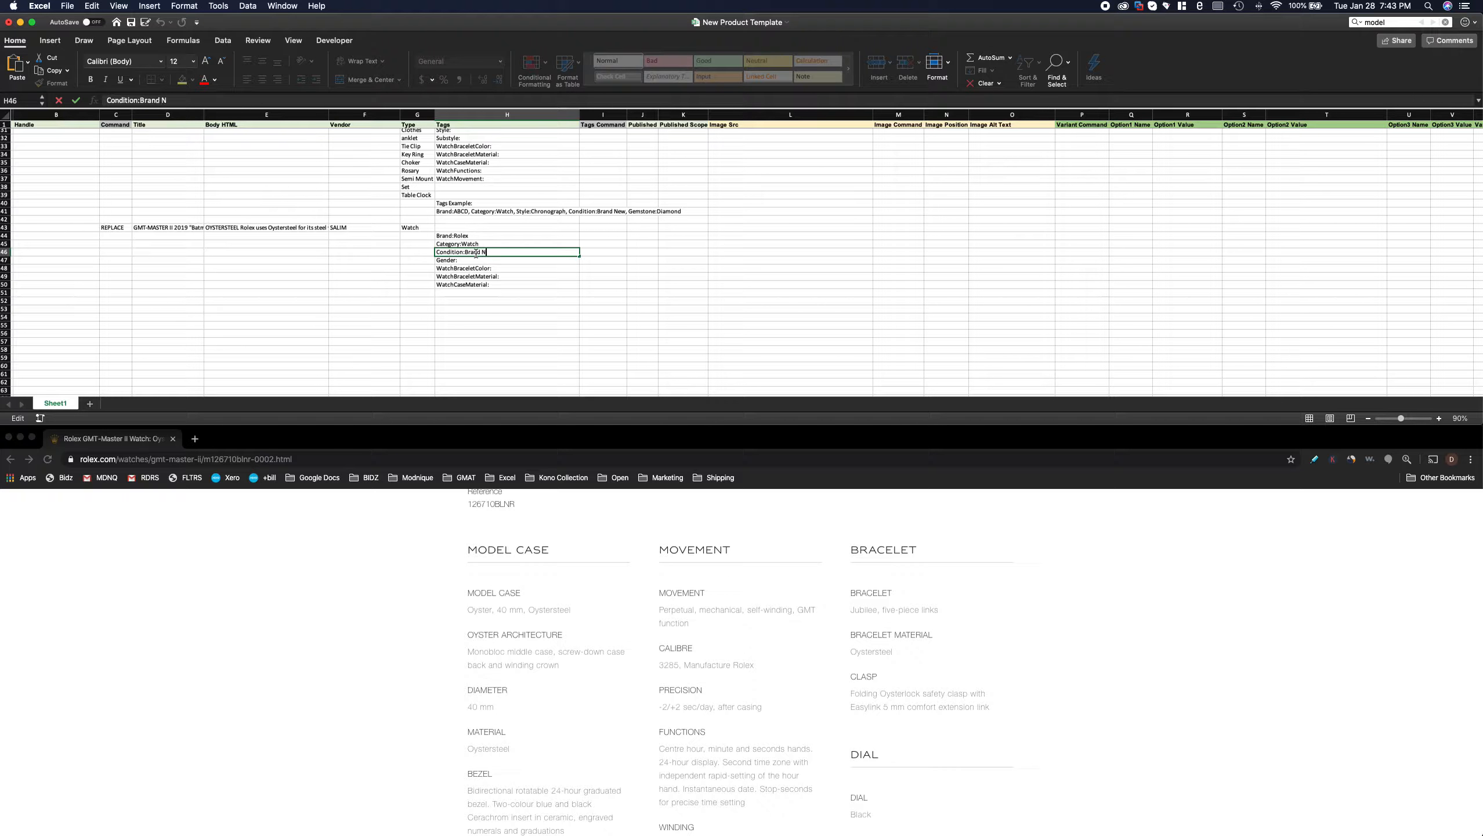
type("ew")
key("Return")
double_click(474, 258)
type("MAle")
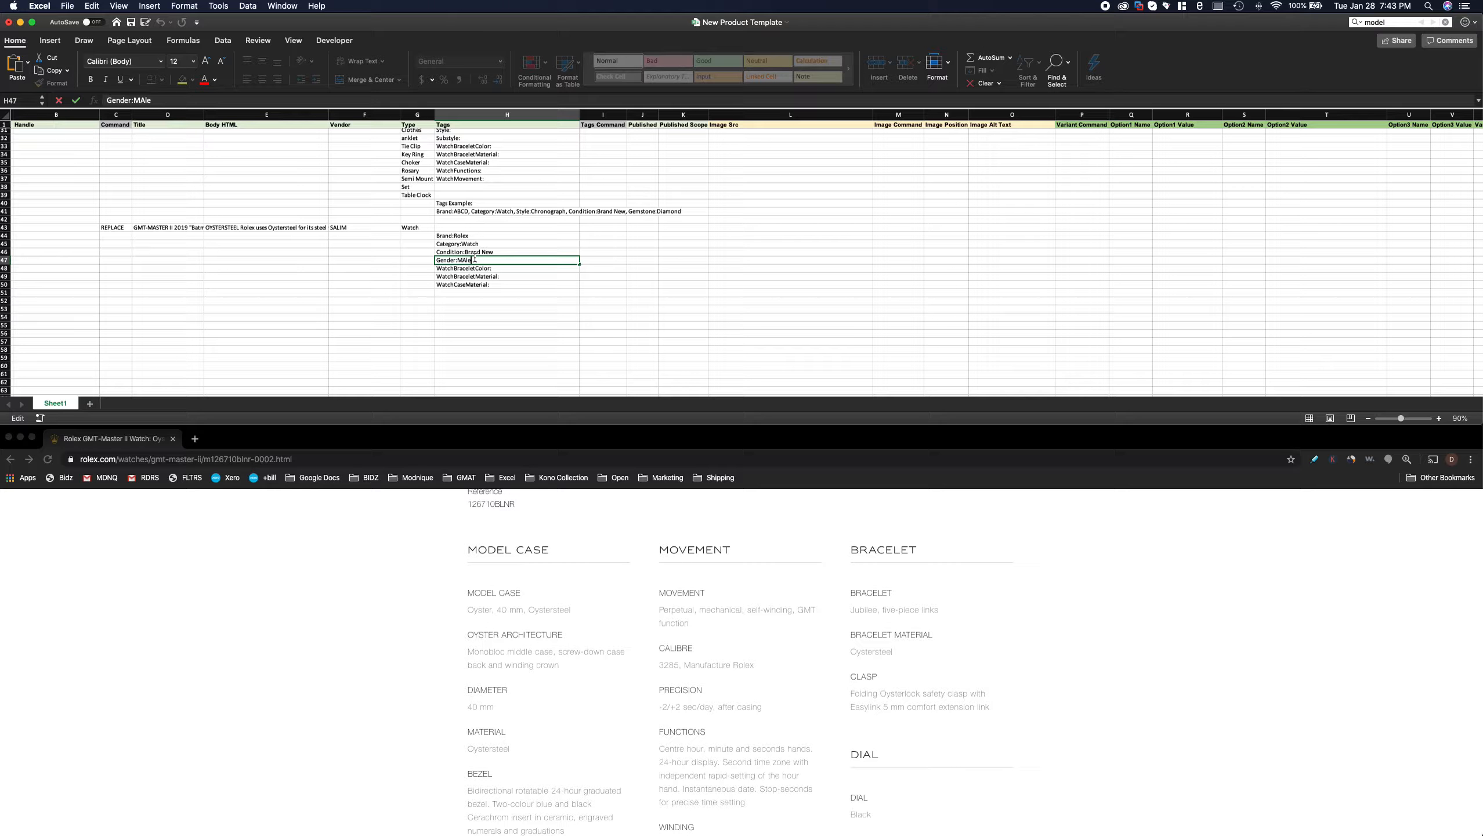
type("ale")
key("BackSpace")
key("BackSpace")
key("BackSpace")
type("al")
type("ns")
left_click(514, 268)
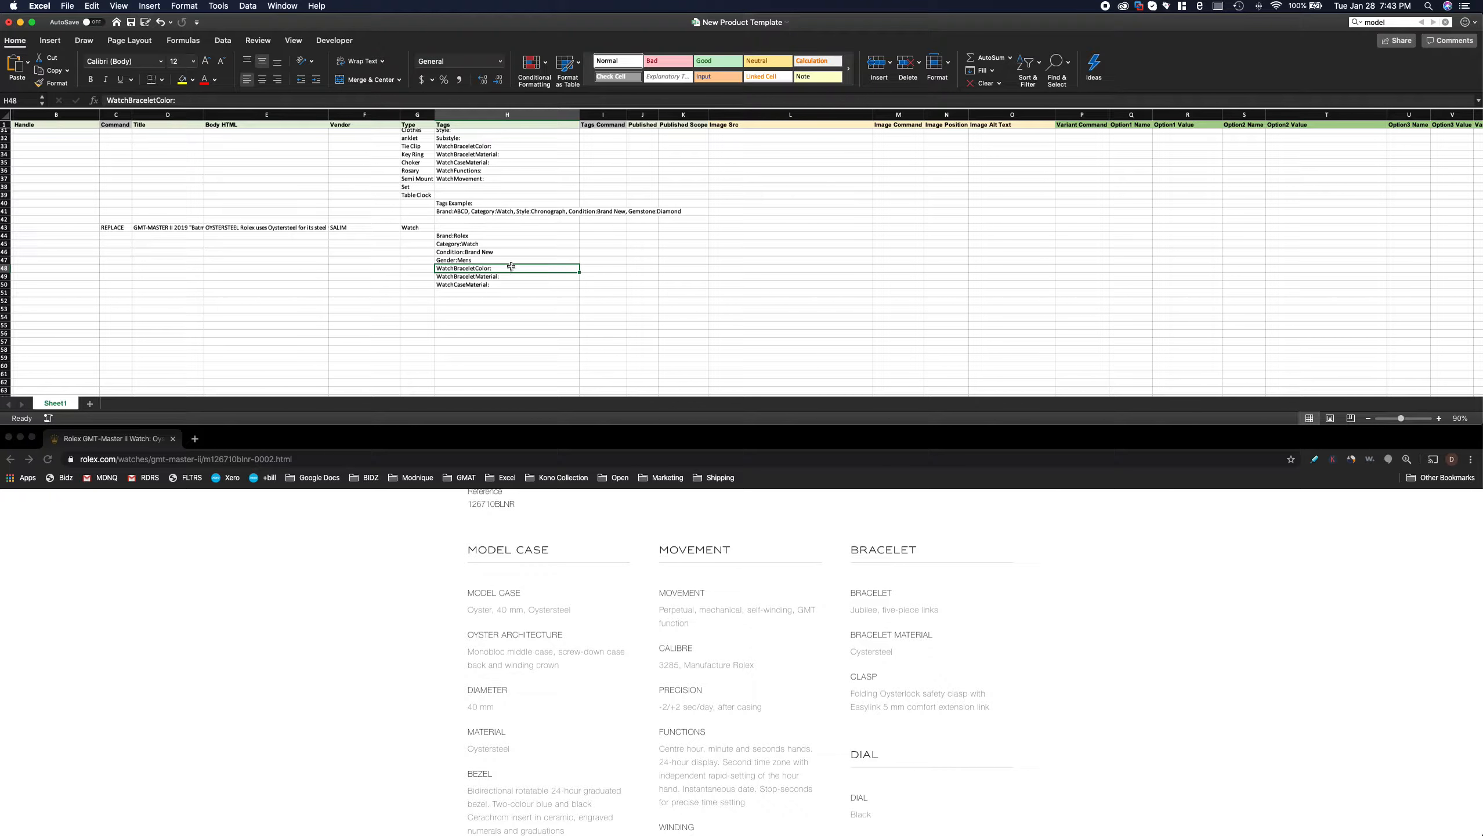
- Check the bracelet details on the Rolex page and complete the label in H48 as WatchBraceletColor:Silver
double_click(509, 268)
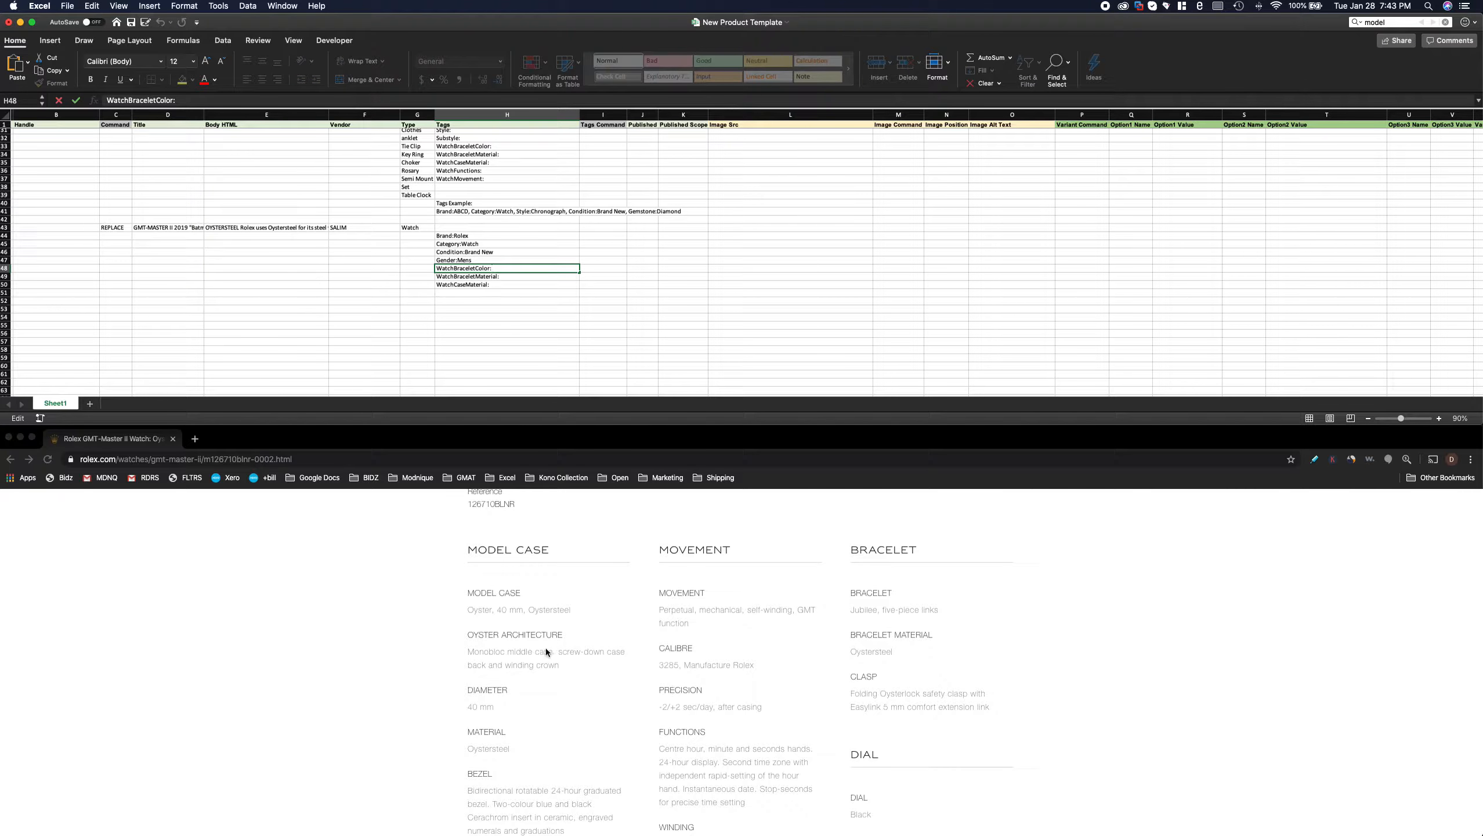
scroll(549, 639, "up", 15)
scroll(551, 640, "down", 10)
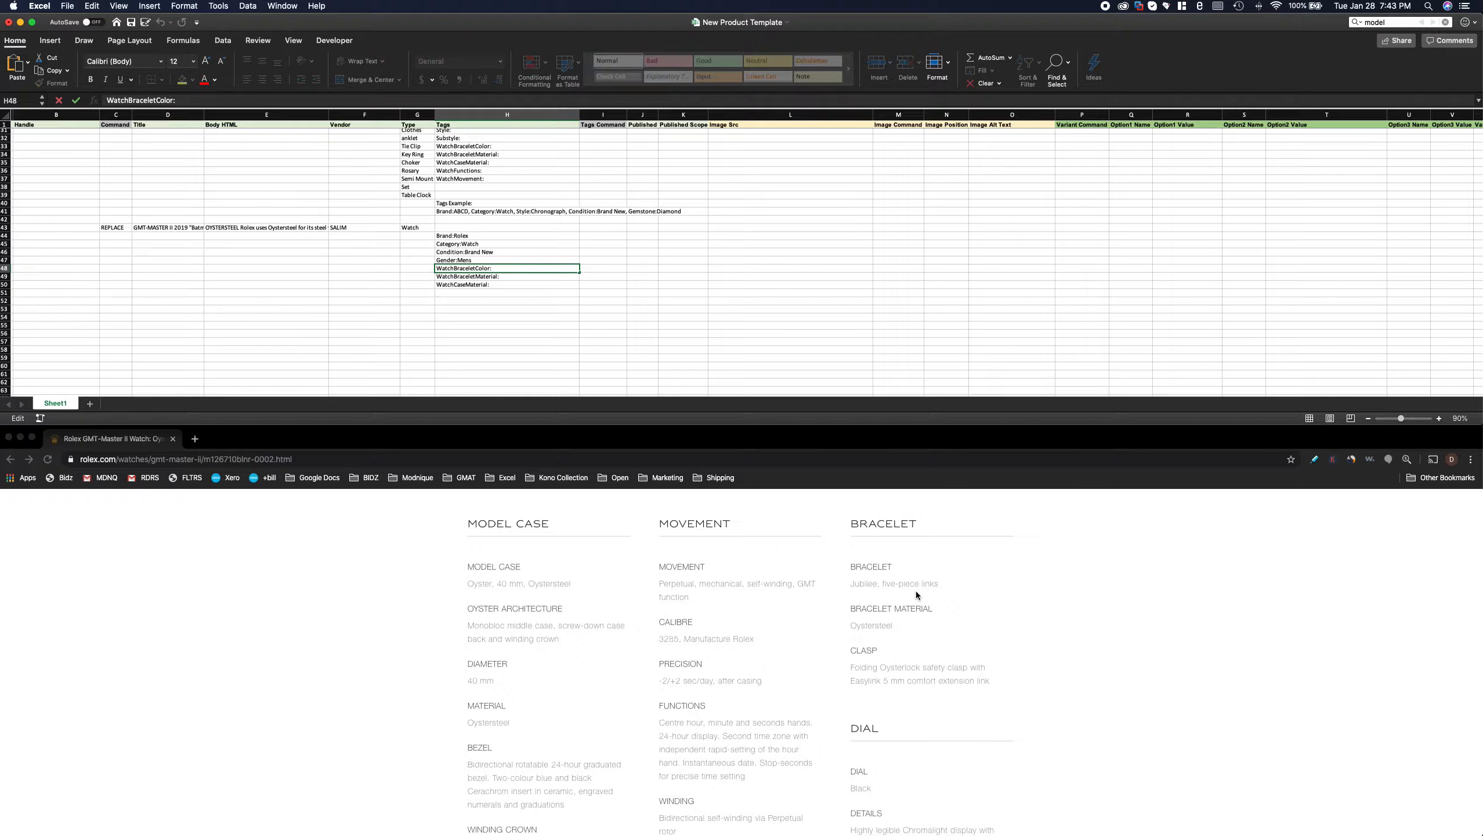
scroll(884, 676, "down", 3)
scroll(883, 677, "up", 4)
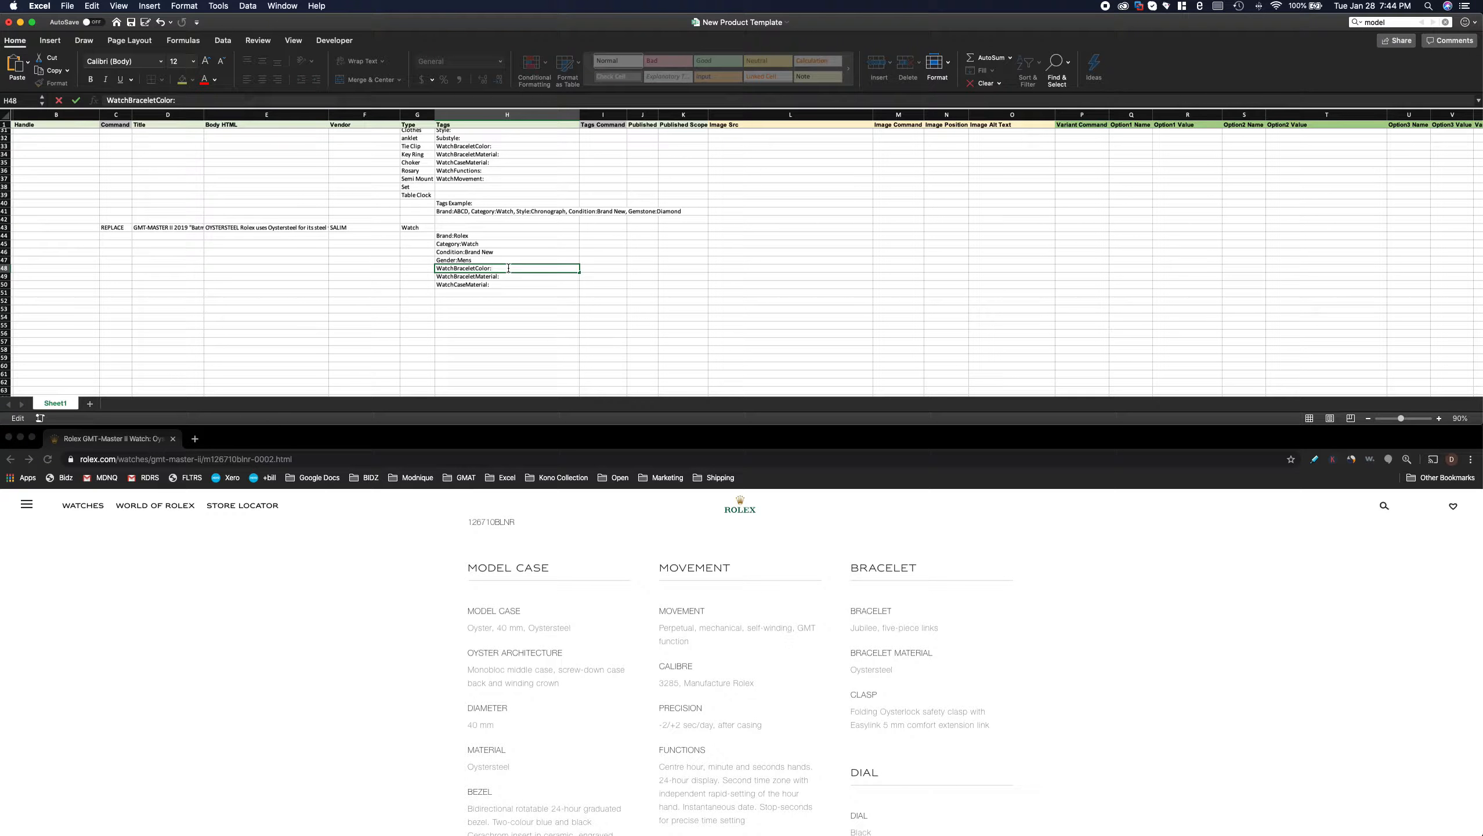
type("er")
key("Return")
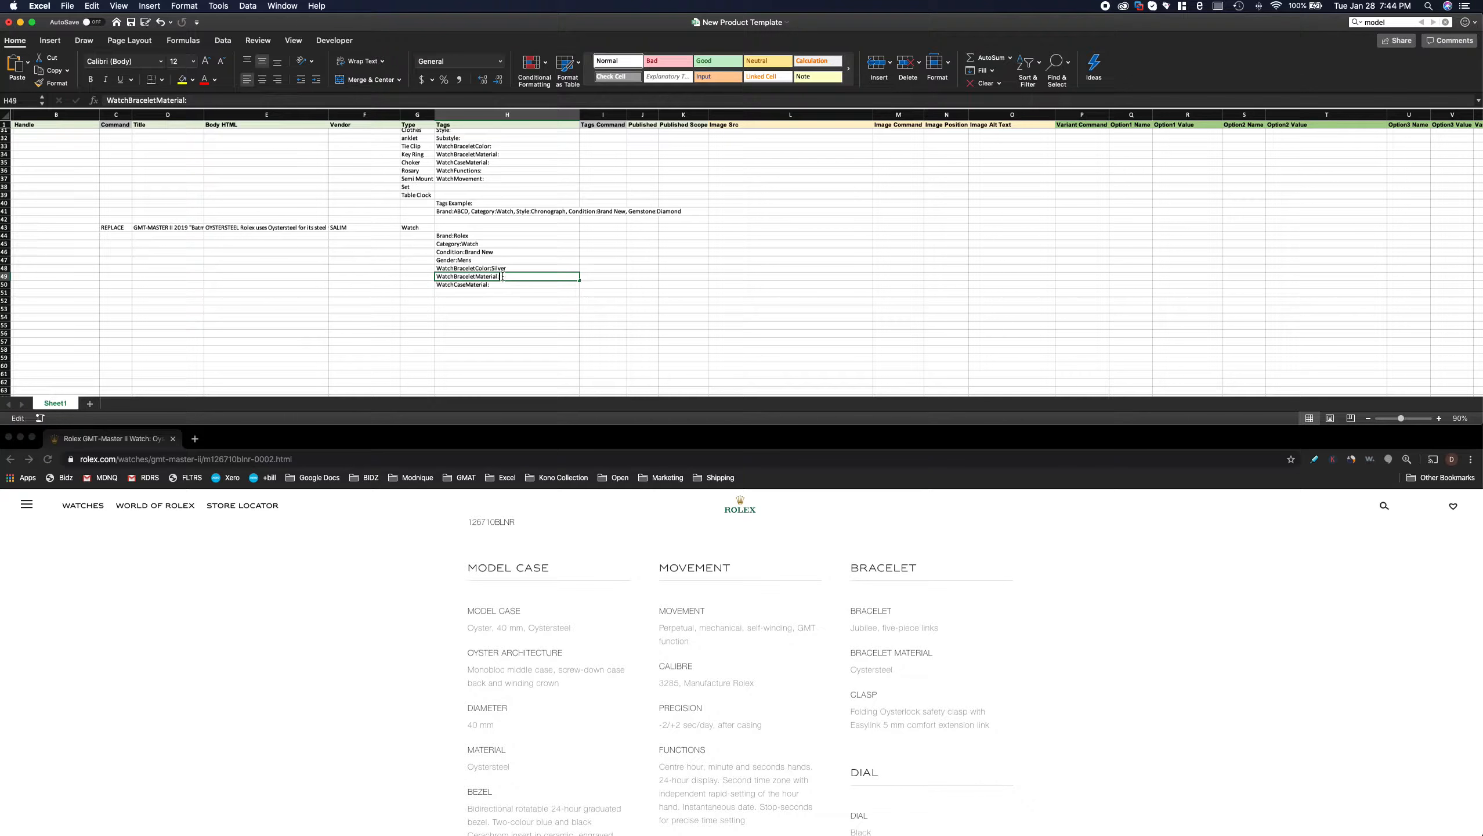
- Complete the labels in H49 and H50 as WatchBraceletMaterial:Oystersteel and WatchCaseMaterial:Oystersteel, following the Rolex specifications
double_click(502, 276)
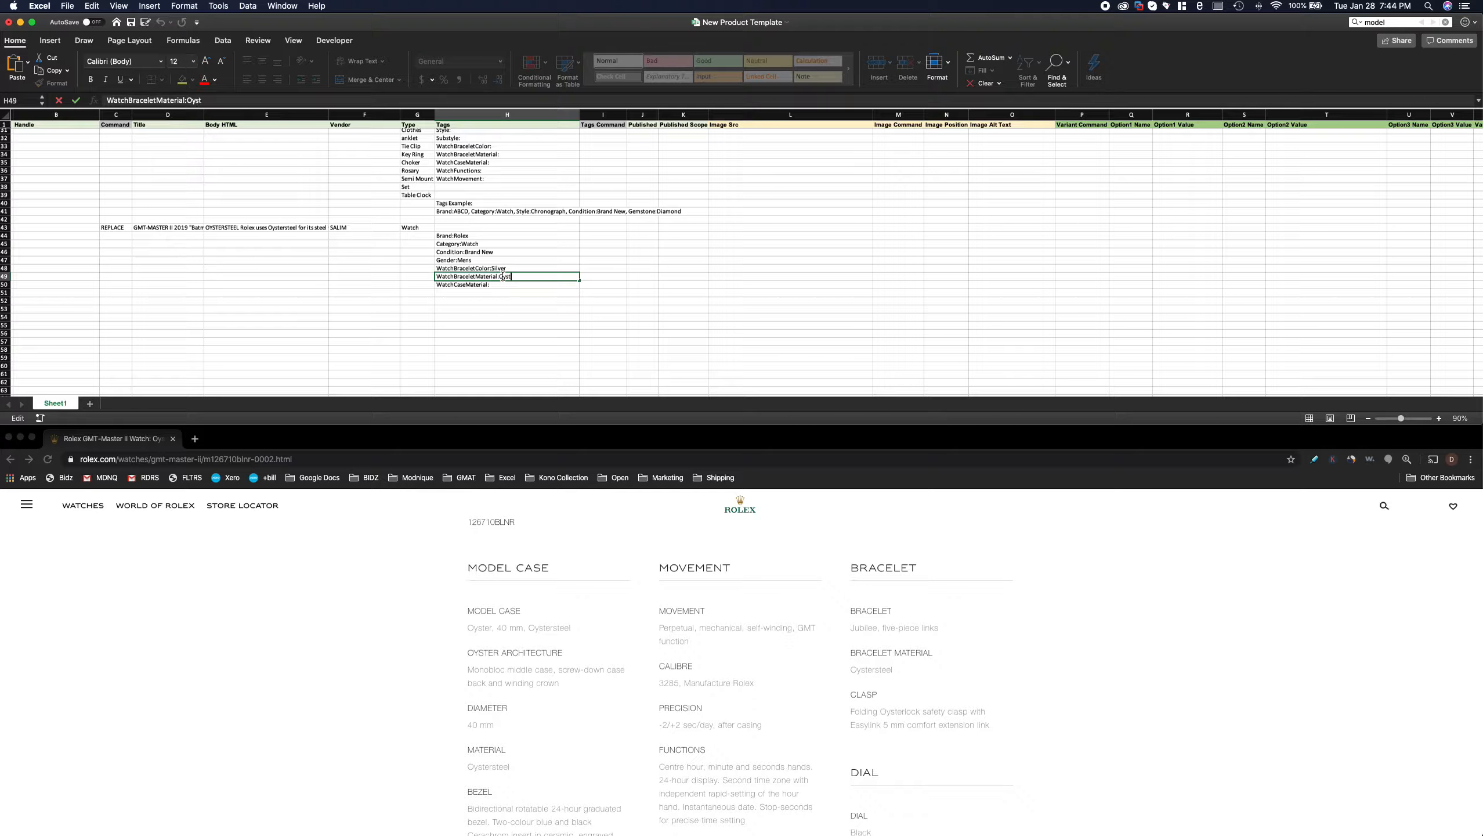
type("Oystersteel")
key("Return")
scroll(505, 272, "up", 3)
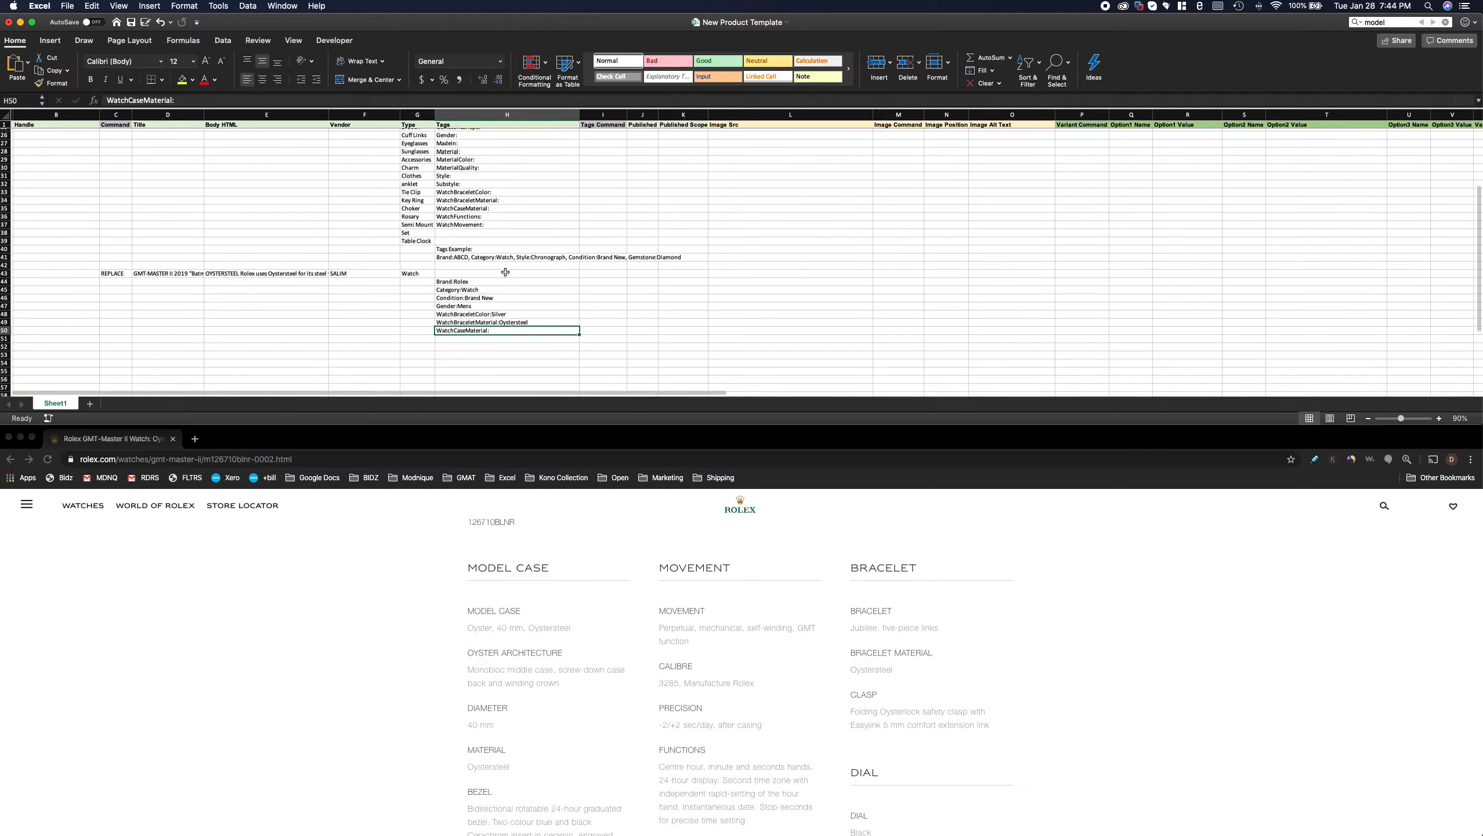
scroll(513, 304, "down", 2)
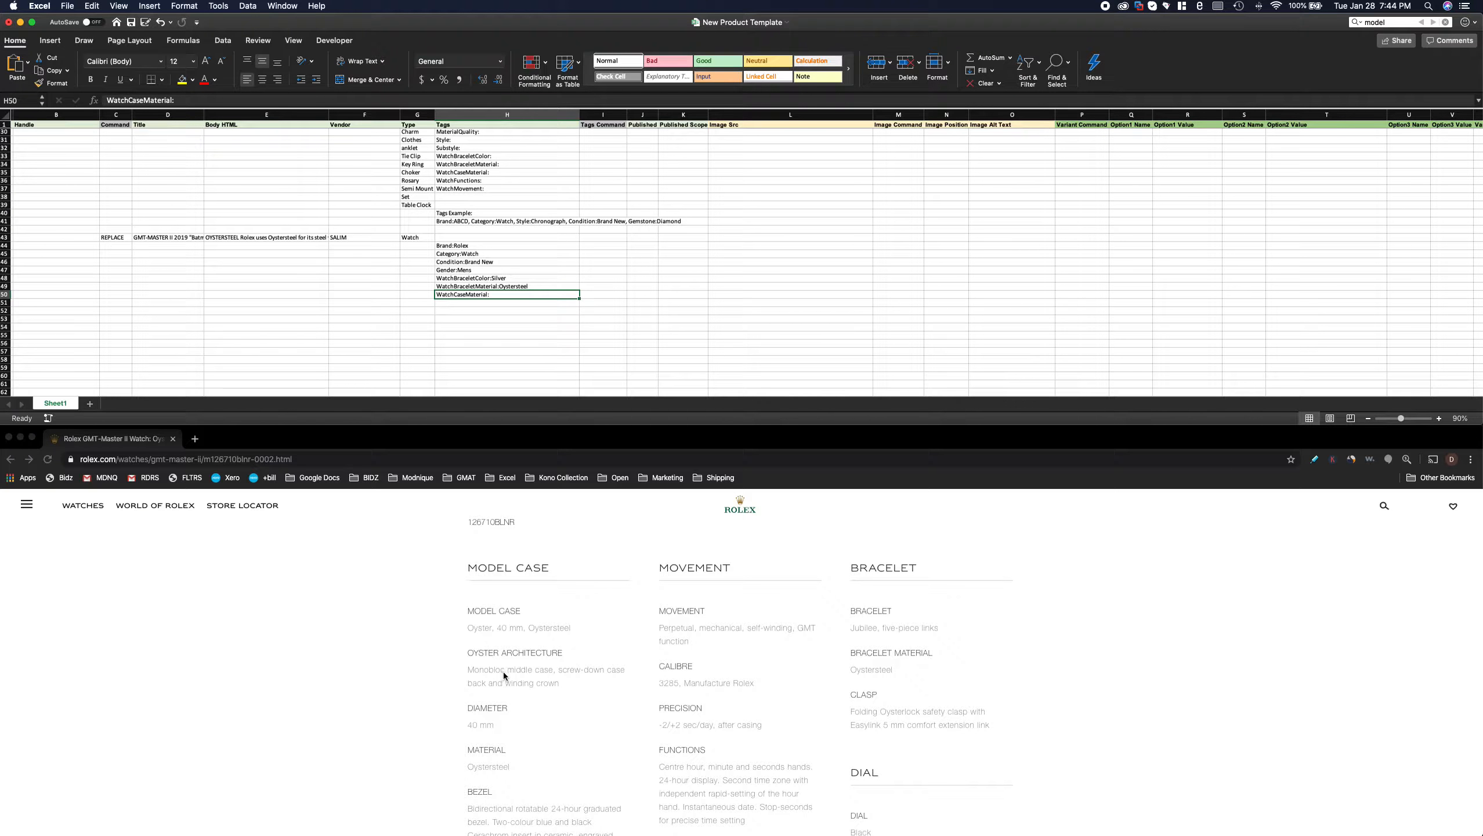
scroll(524, 707, "down", 3)
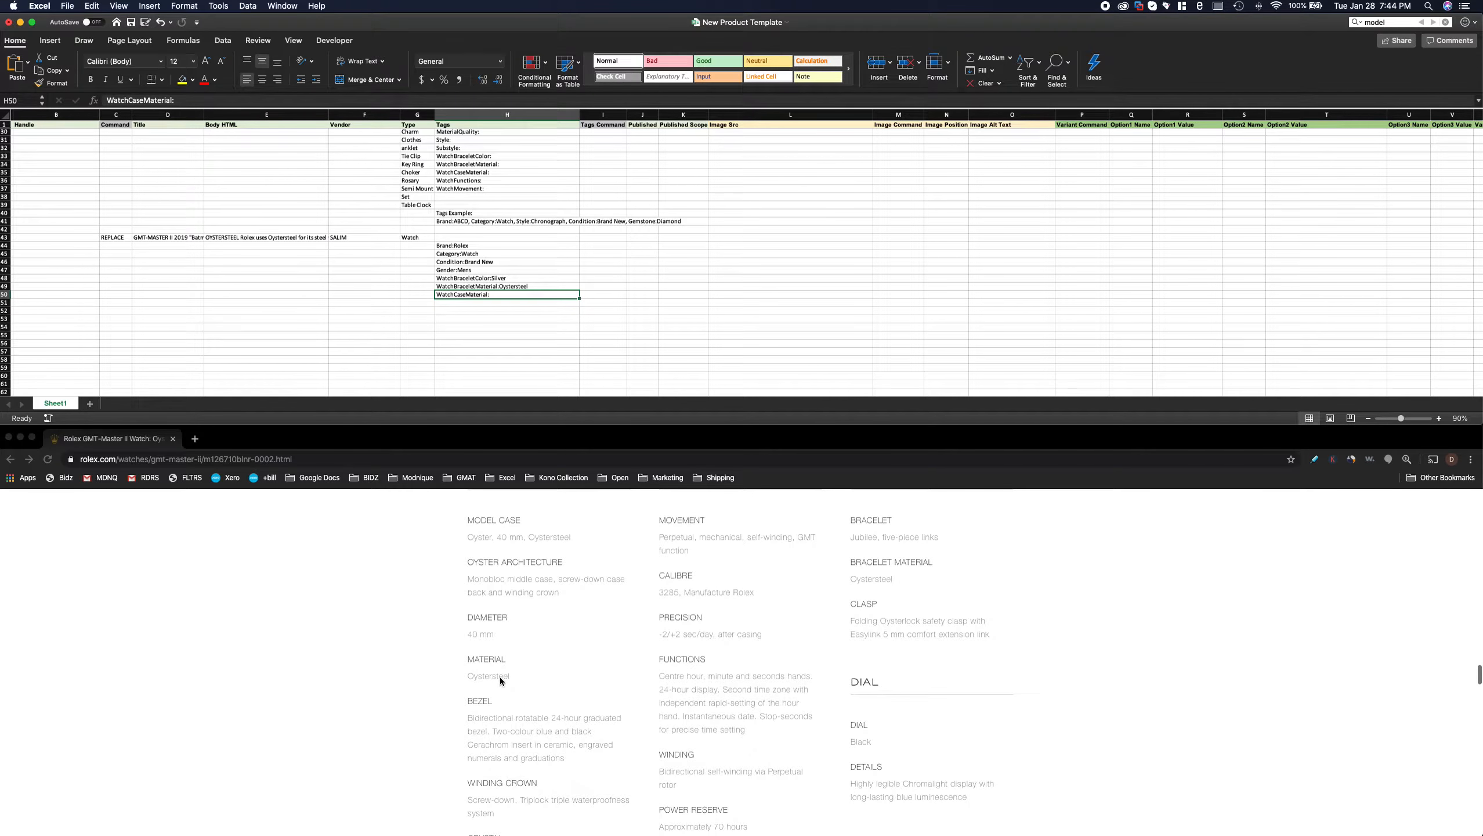
double_click(512, 293)
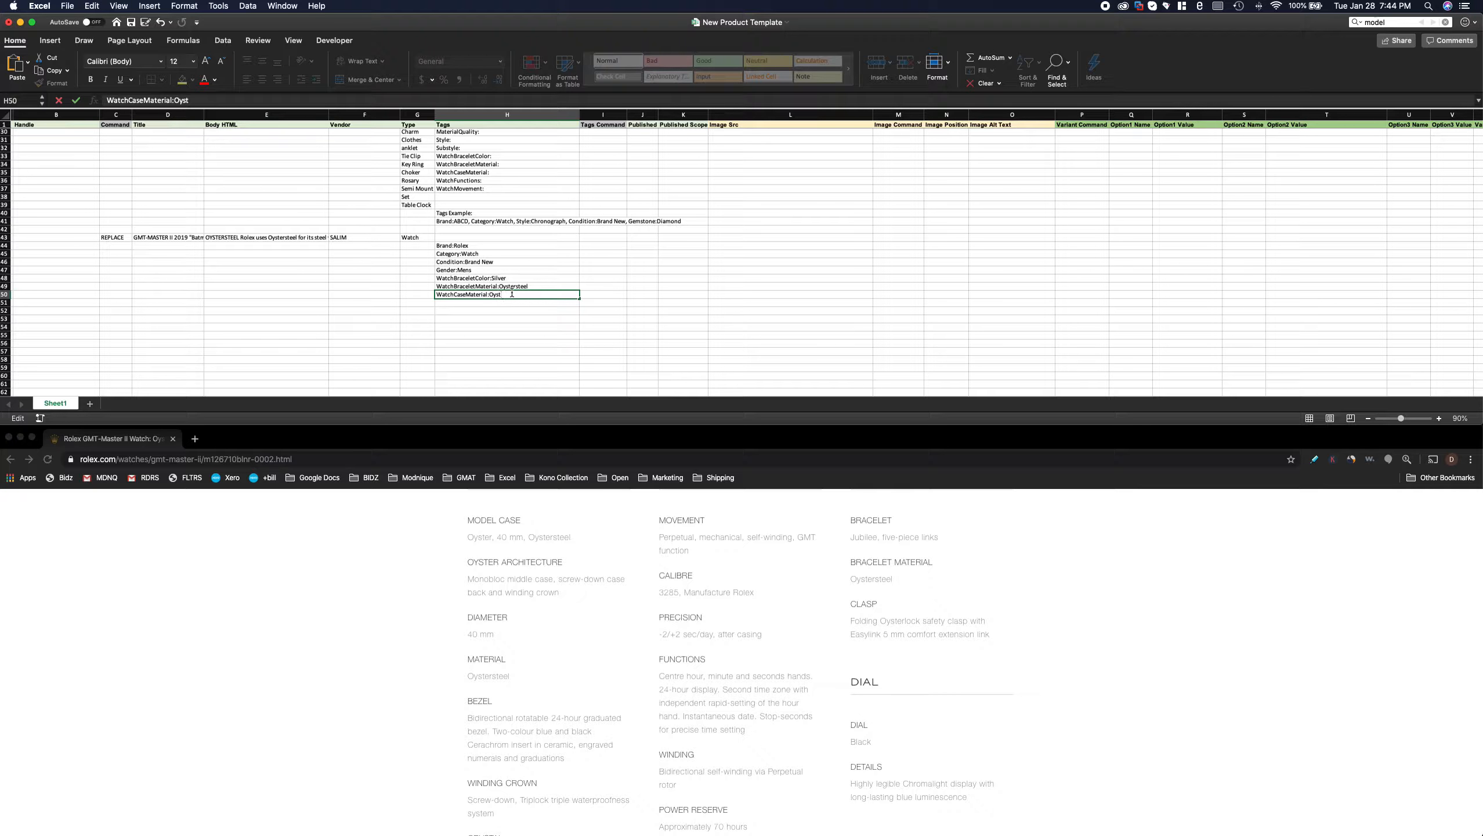
type("Oystersteel")
key("Return")
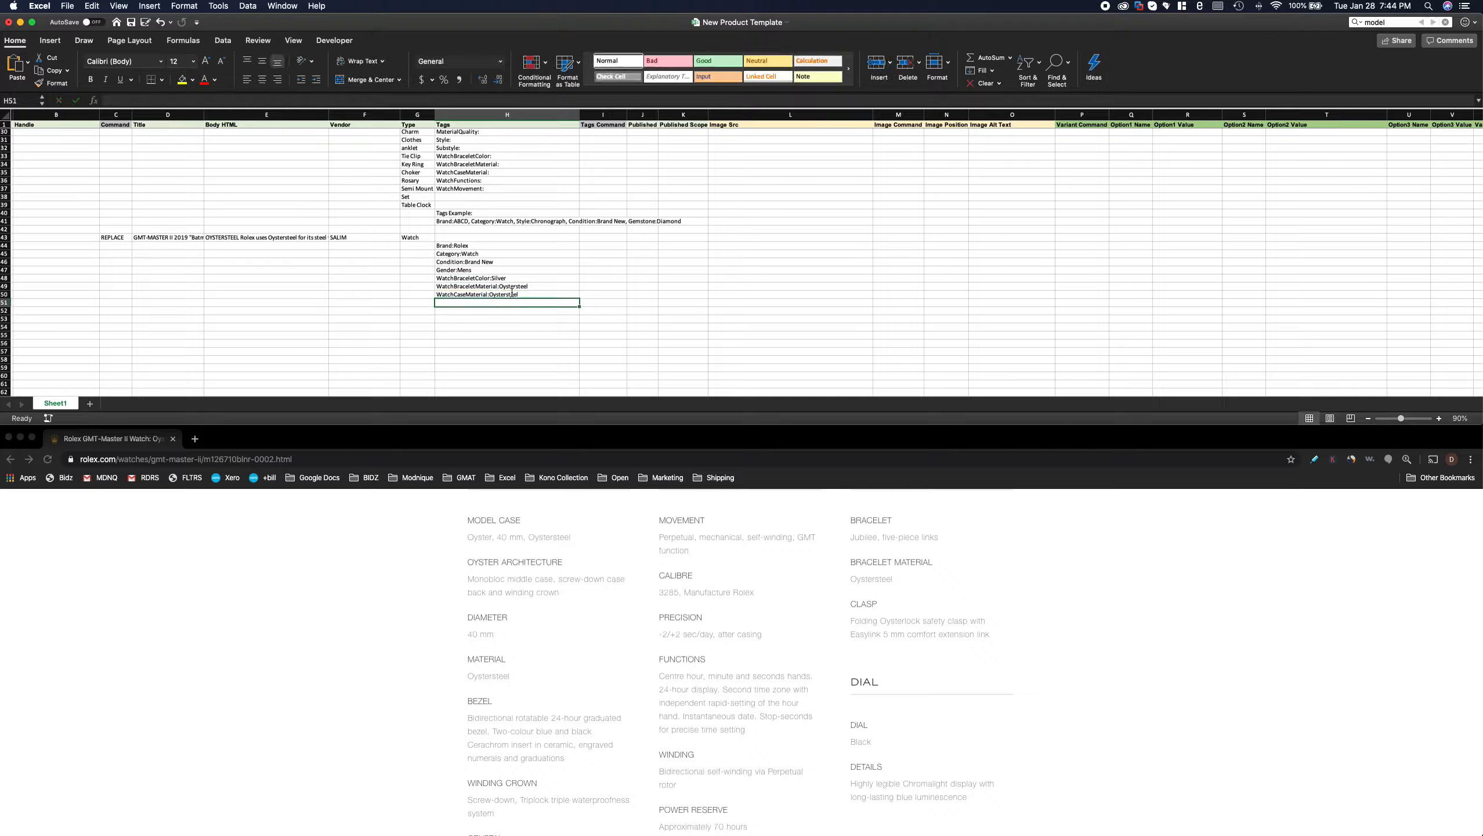
left_click(455, 245)
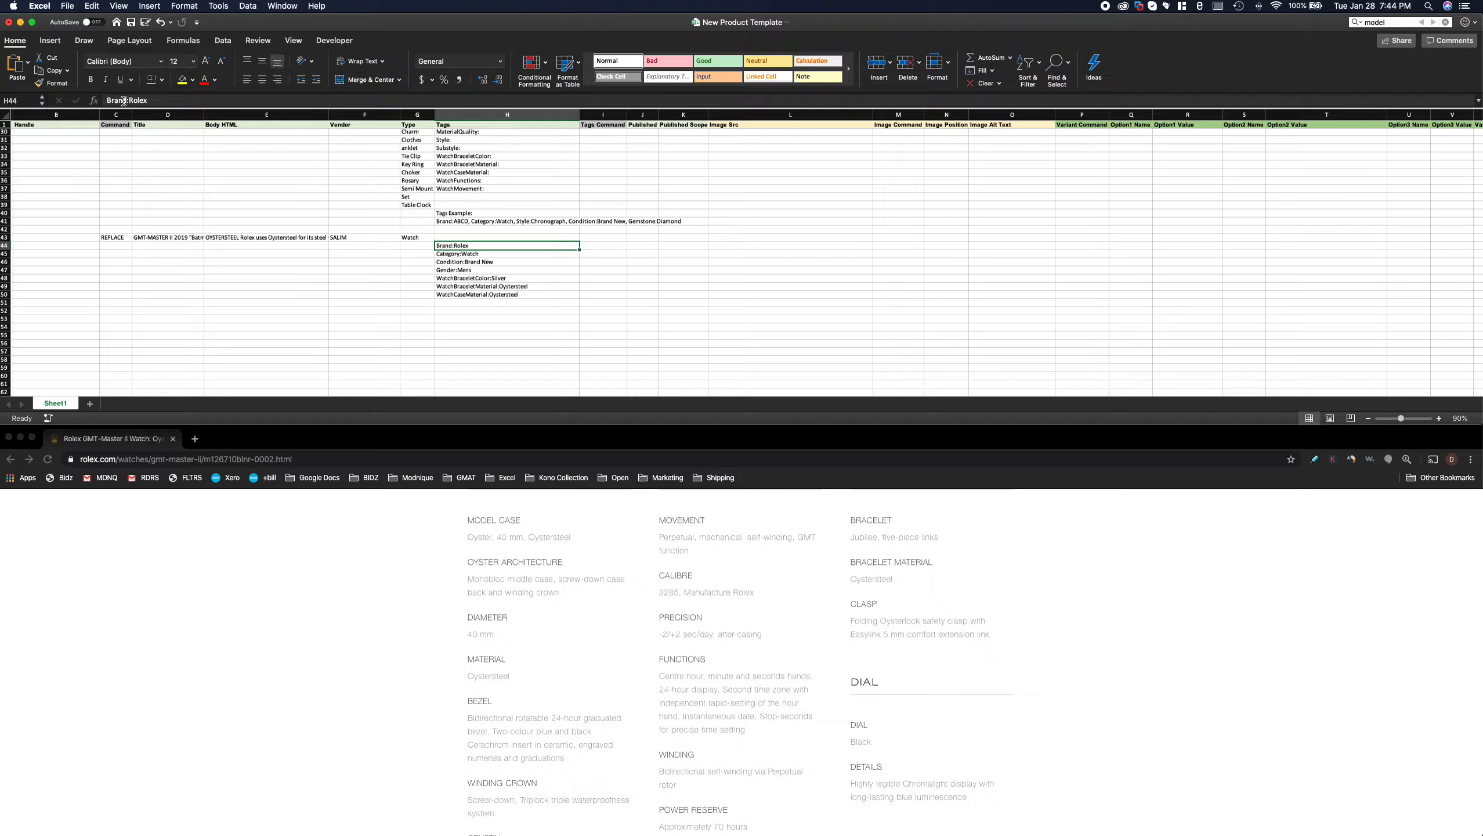
left_click(473, 262)
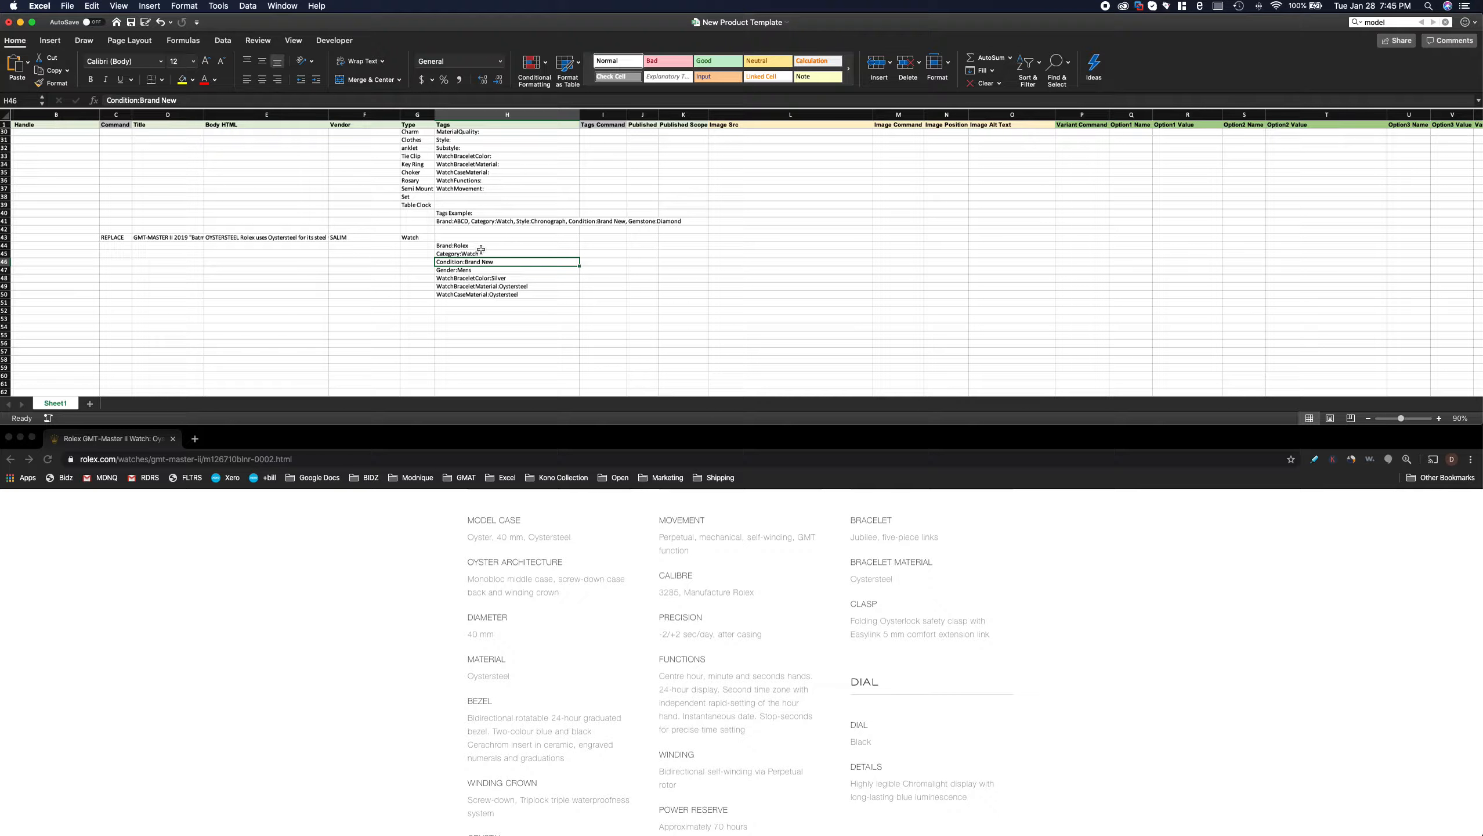
left_click(448, 236)
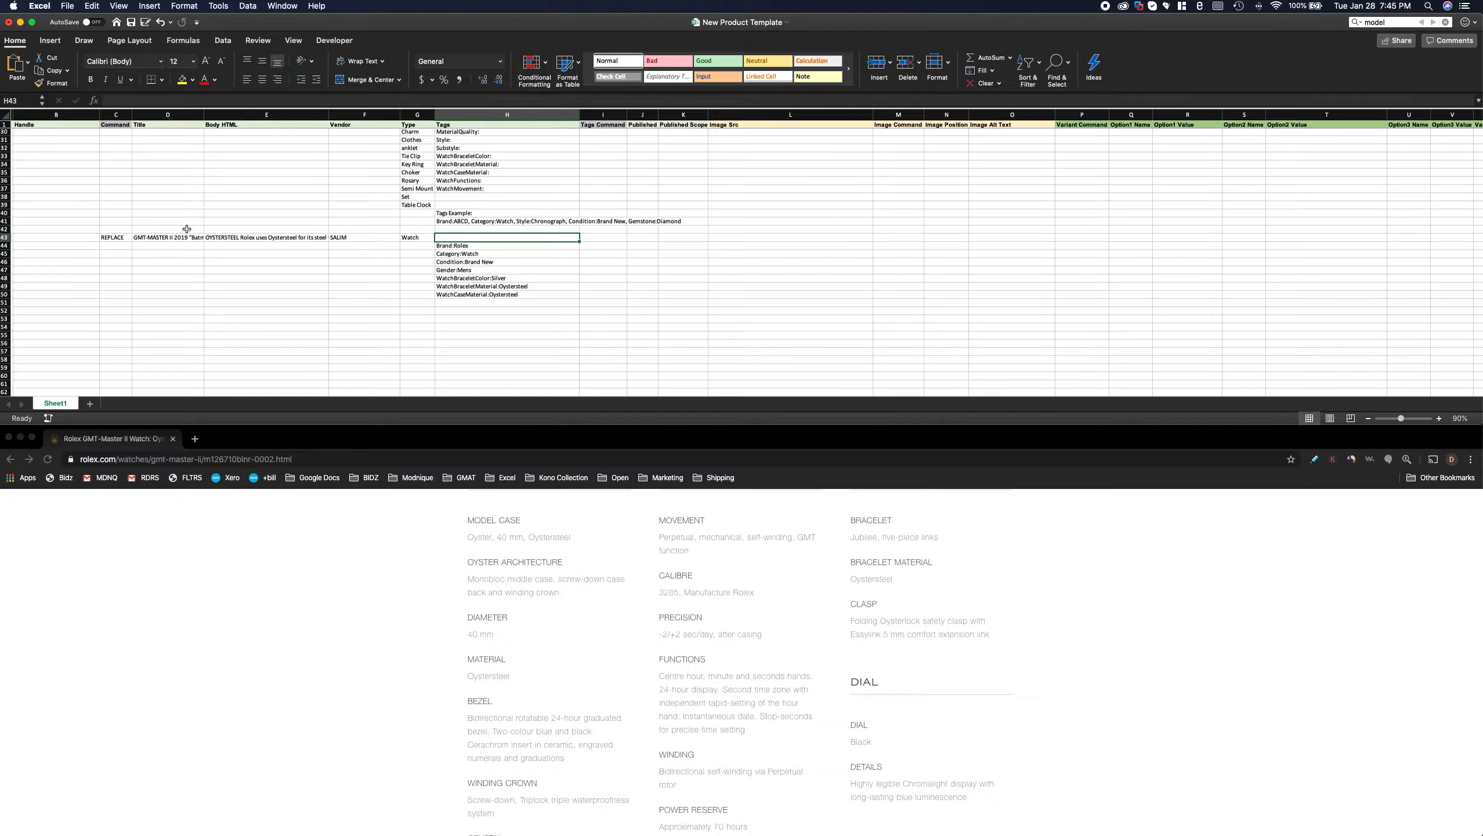
left_click_drag(120, 239, 430, 238)
left_click(471, 237)
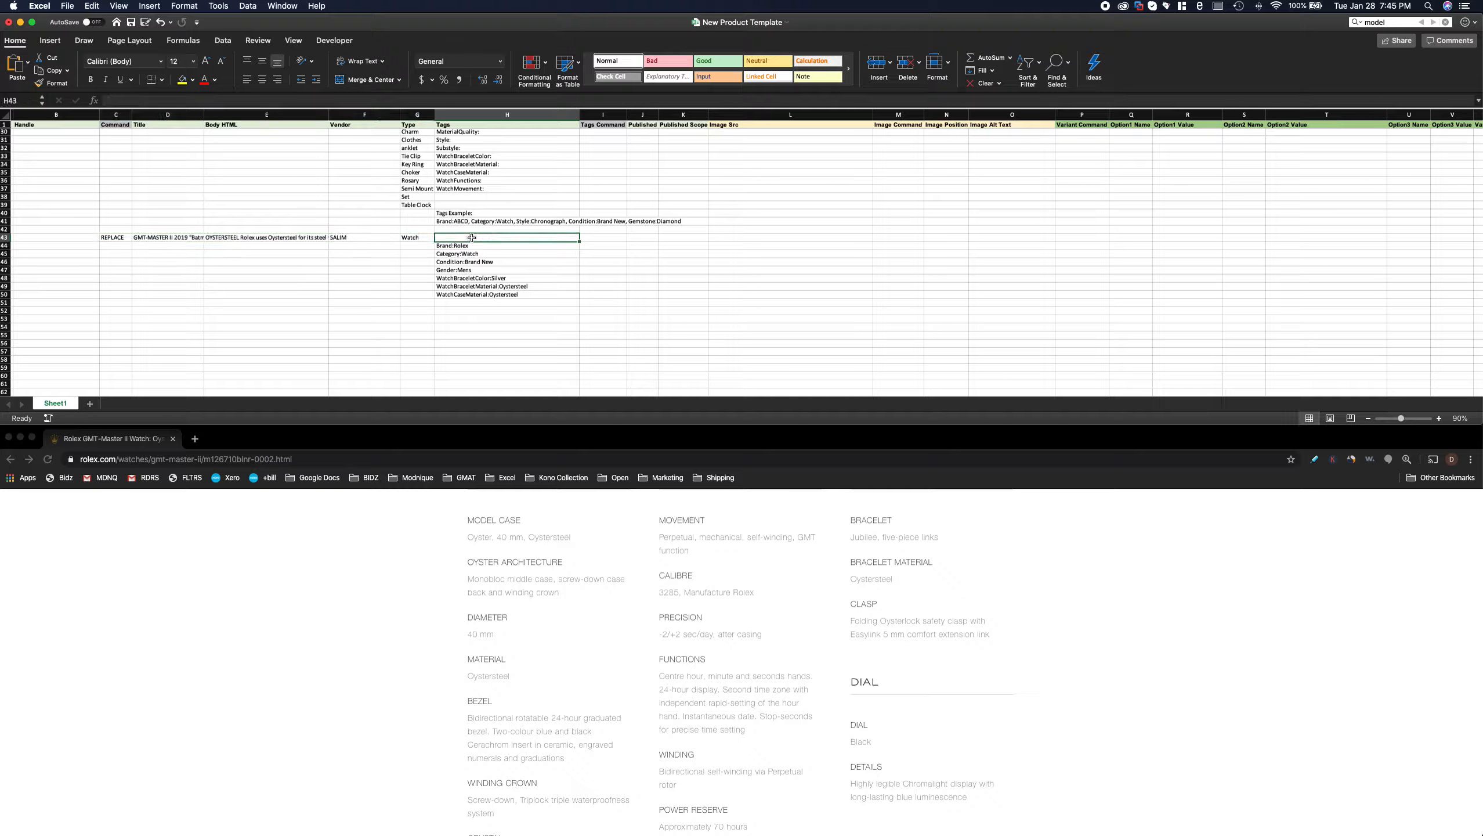
- Start the combined tag list in the product row's Tags cell H43 with Brand:Rolex, Category:Watch
left_click(455, 248)
key("super+c")
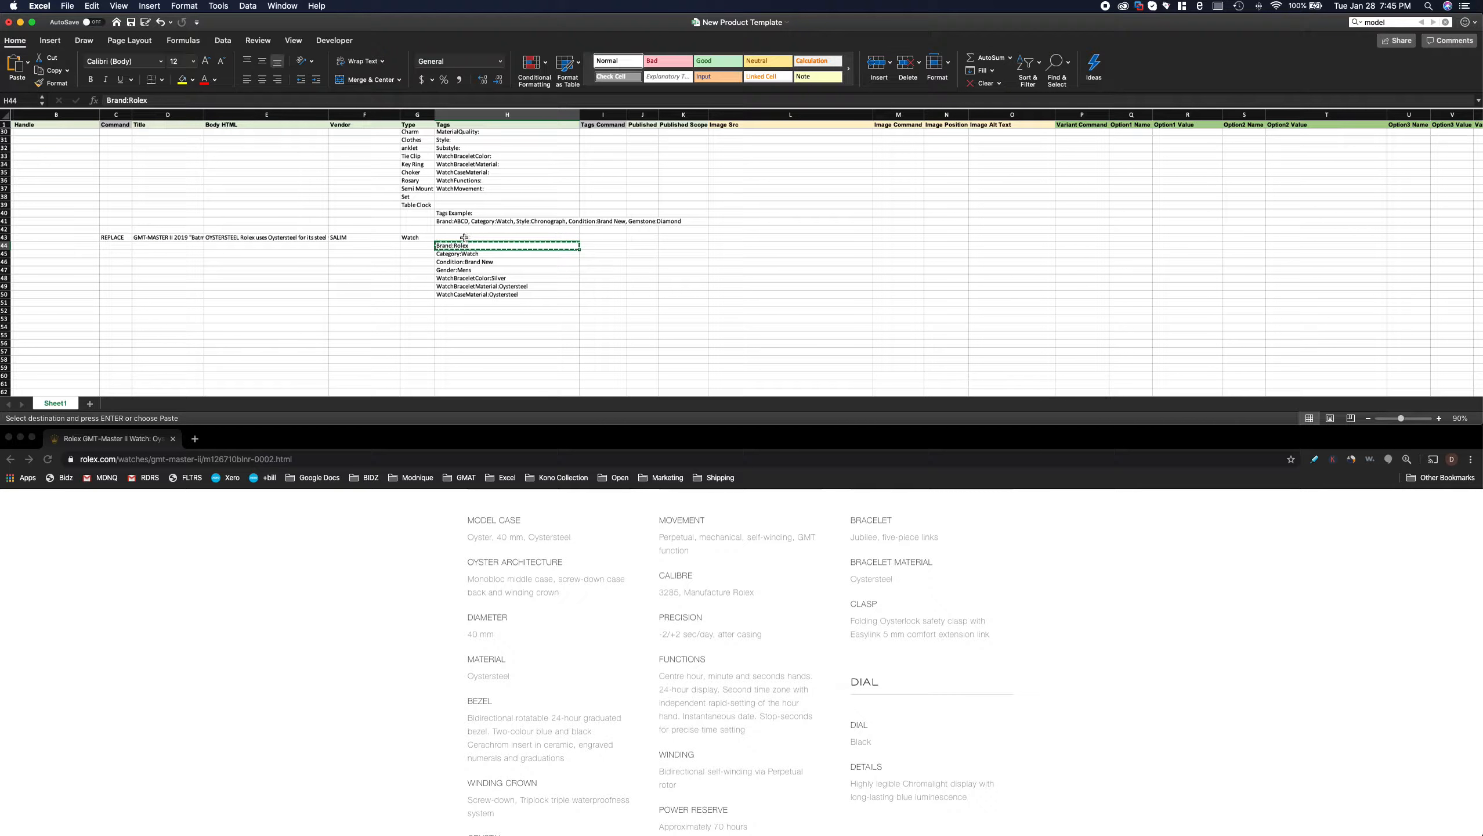
left_click(462, 238)
key("super+v")
key("Down")
key("Down")
double_click(479, 237)
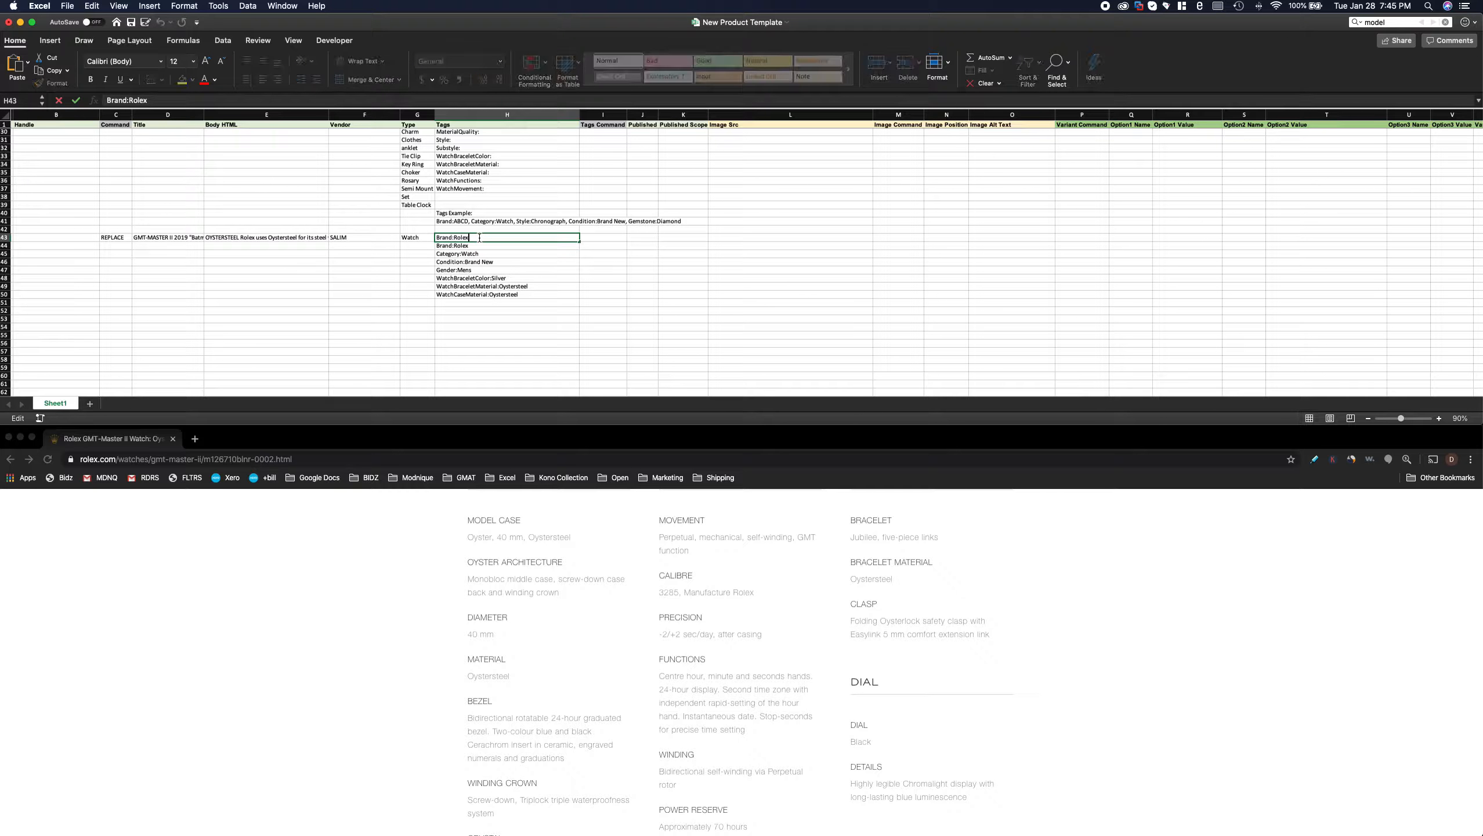
type("Category:Watch")
- Copy the condition tag from H46 and append Condition:Brand New to the comma-separated list in H43
left_click(479, 262)
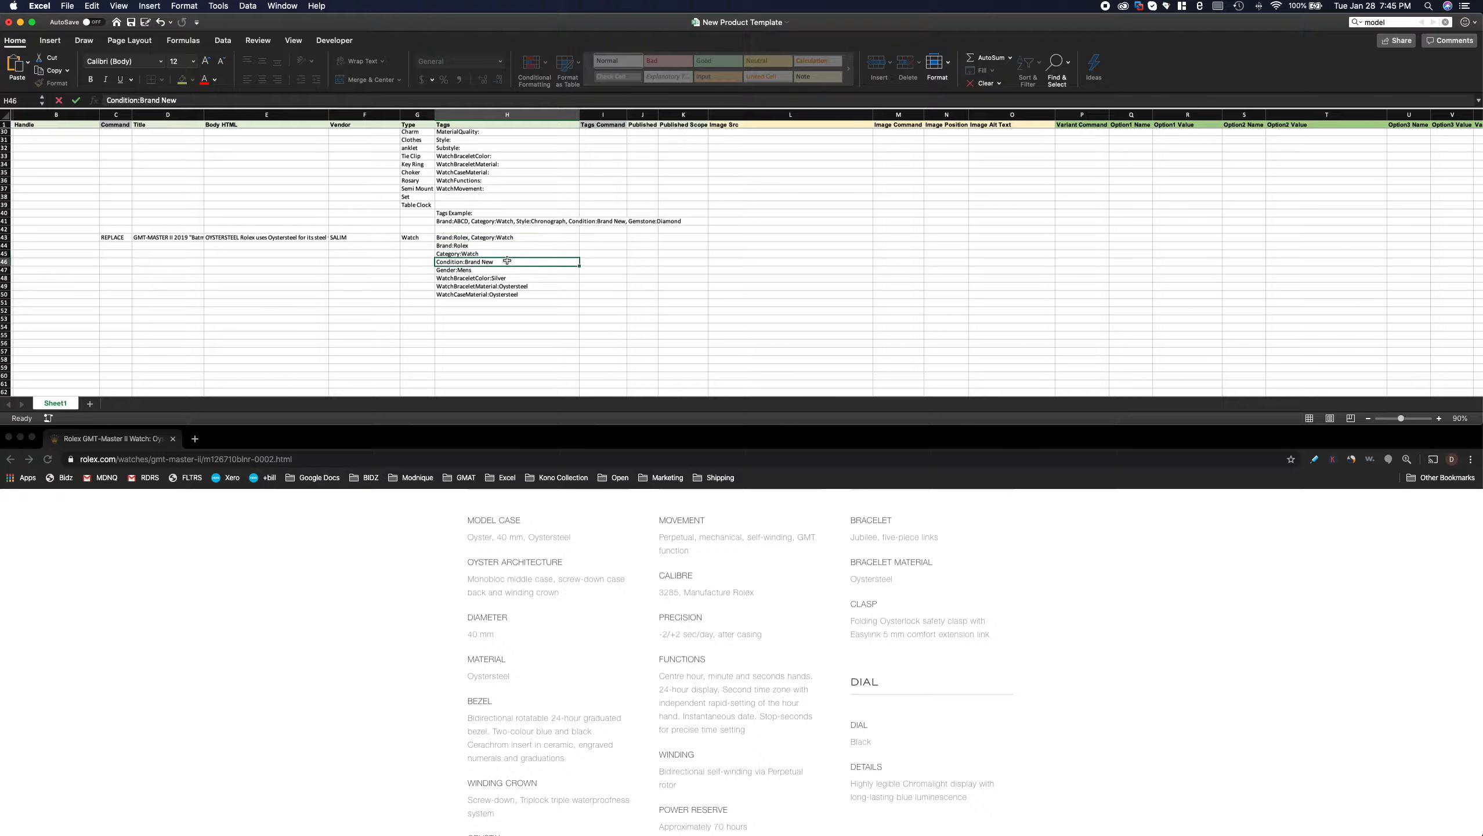
key("super+c")
double_click(528, 236)
type(",")
key("super+v")
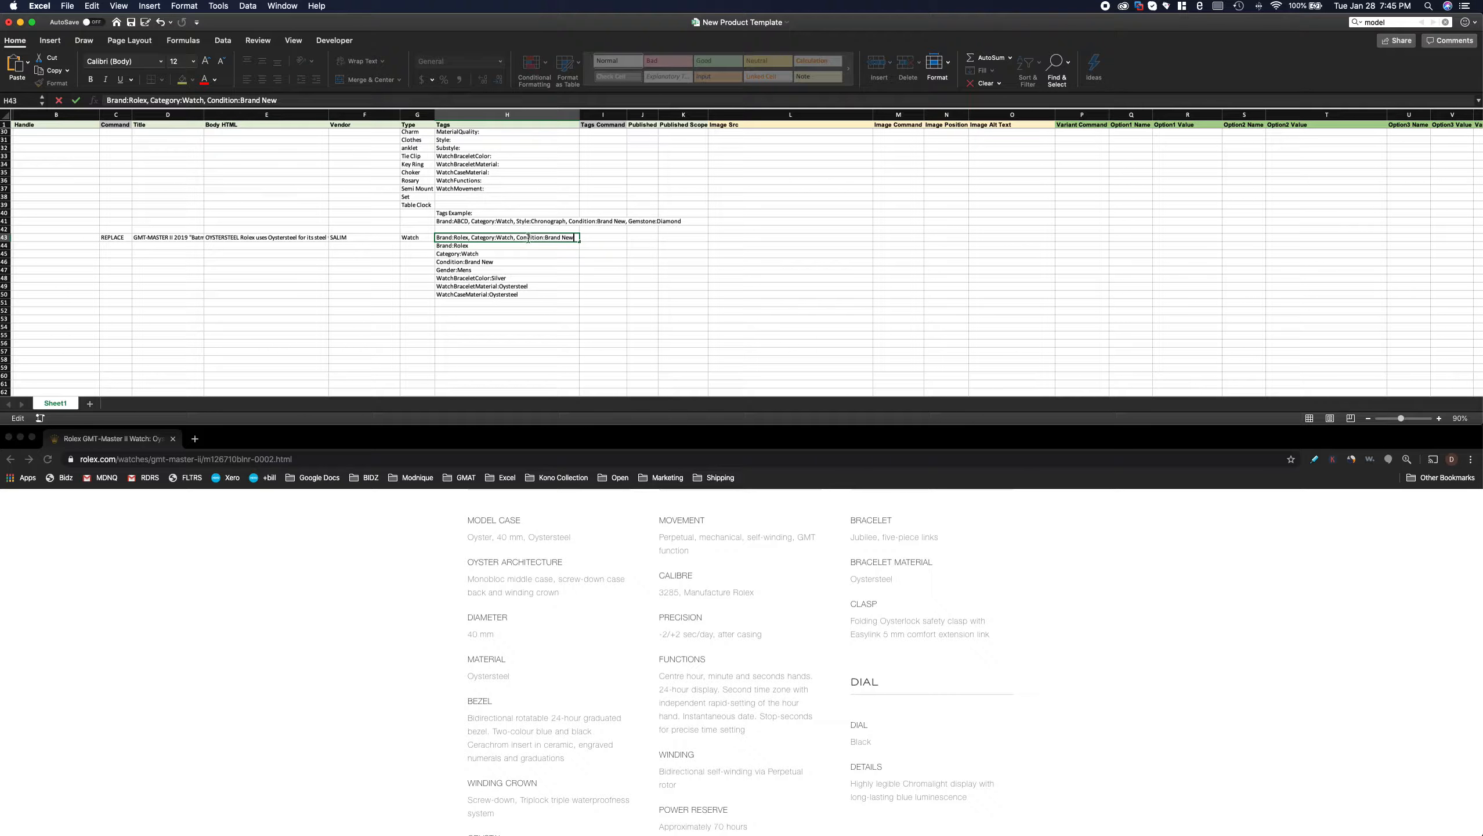
- Append the gender tag to the comma-separated list in H43 as Gender:Men
left_click(491, 270)
double_click(491, 269)
double_click(562, 237)
type(",")
key("super+v")
key("Return")
- Append WatchBraceletColor:Silver and WatchBraceletMaterial:Oystersteel from H48 and H49 to the comma-separated list in H43
left_click(489, 280)
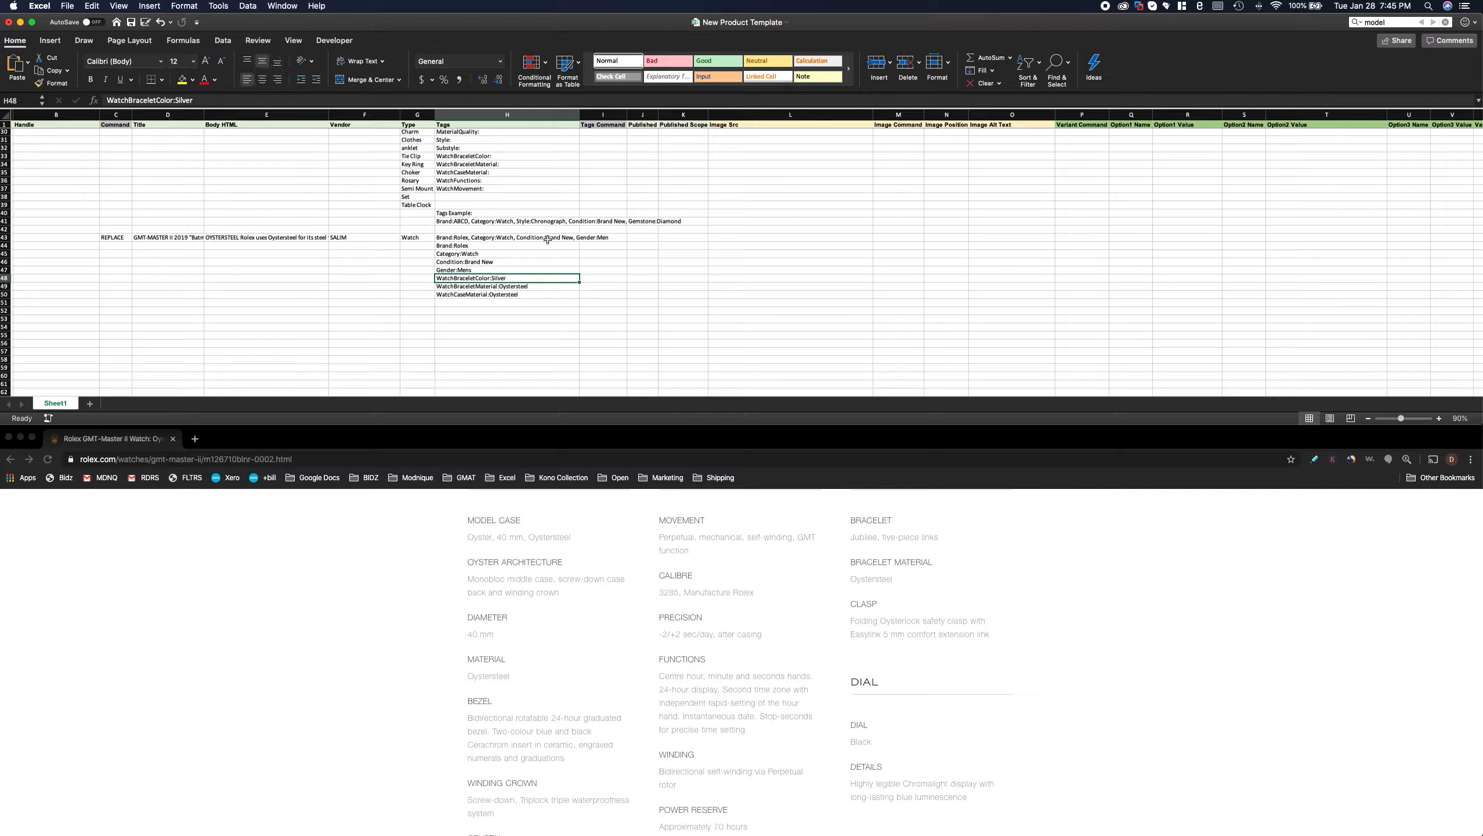
double_click(563, 237)
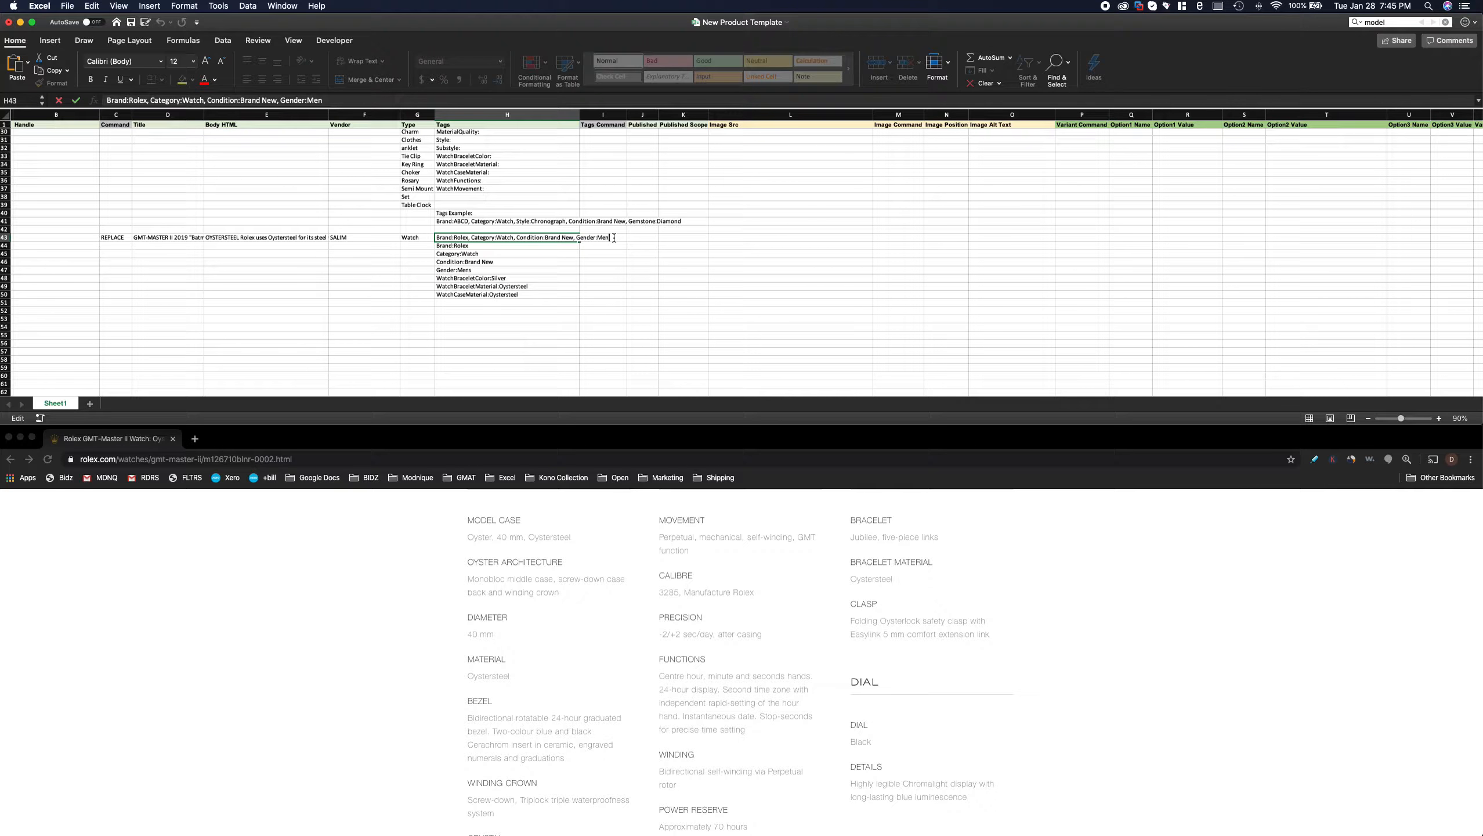
key("super+v")
left_click(479, 288)
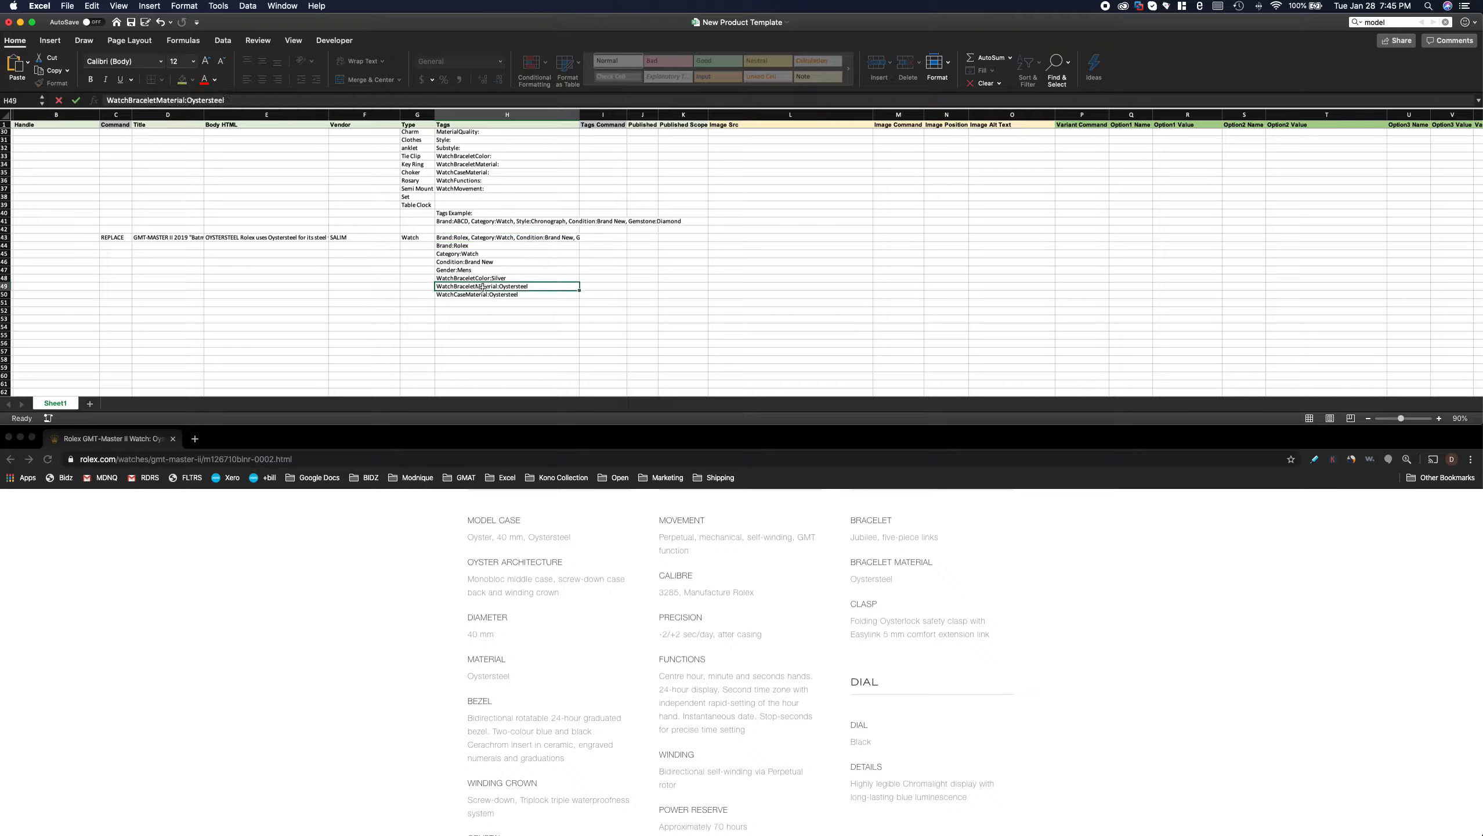
double_click(515, 237)
left_click(692, 238)
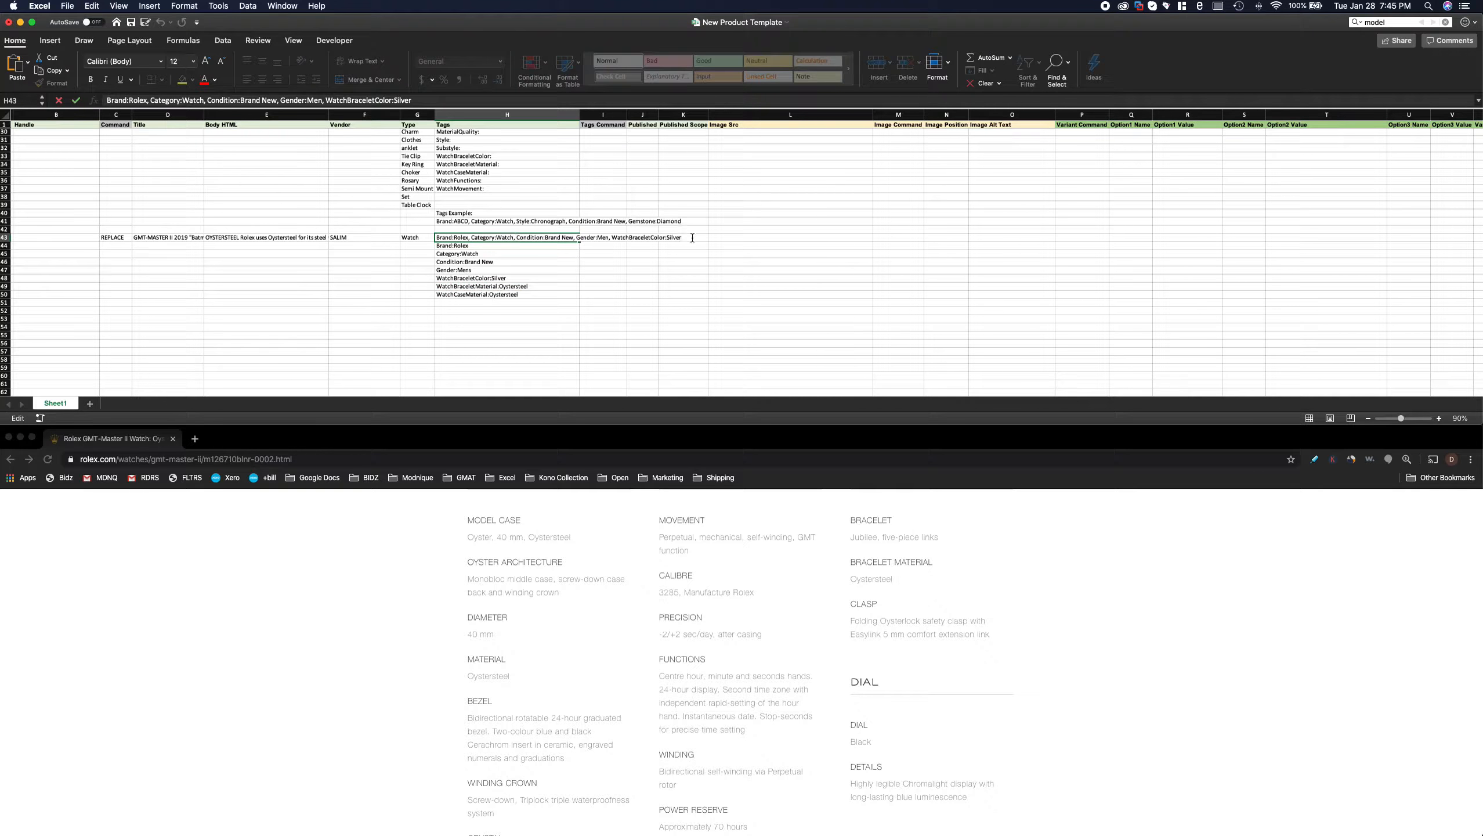
key("super+v")
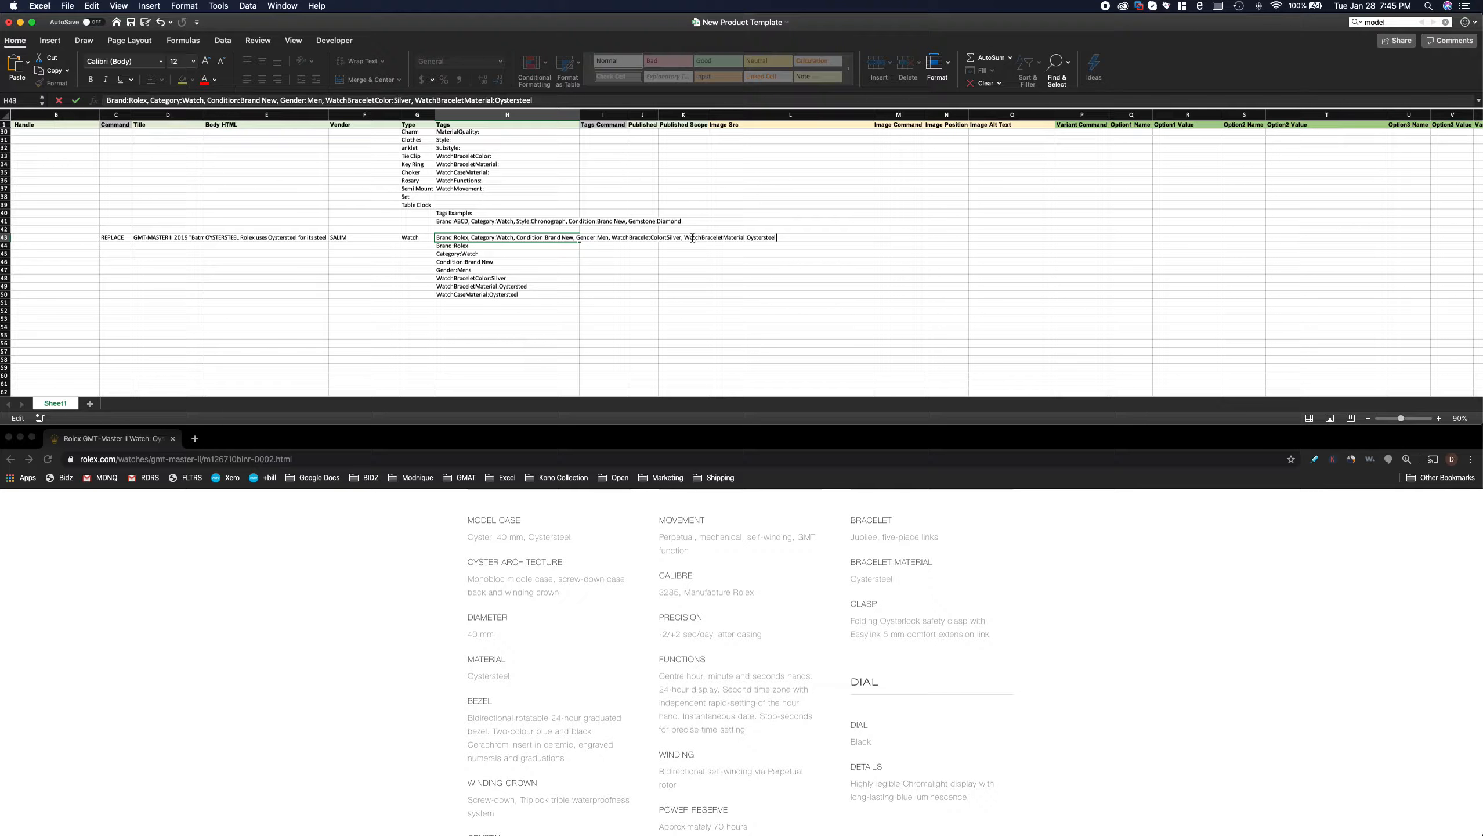
- Copy the case material tag from H50 and append WatchCaseMaterial:Oystersteel to the end of the list in H43
left_click(459, 295)
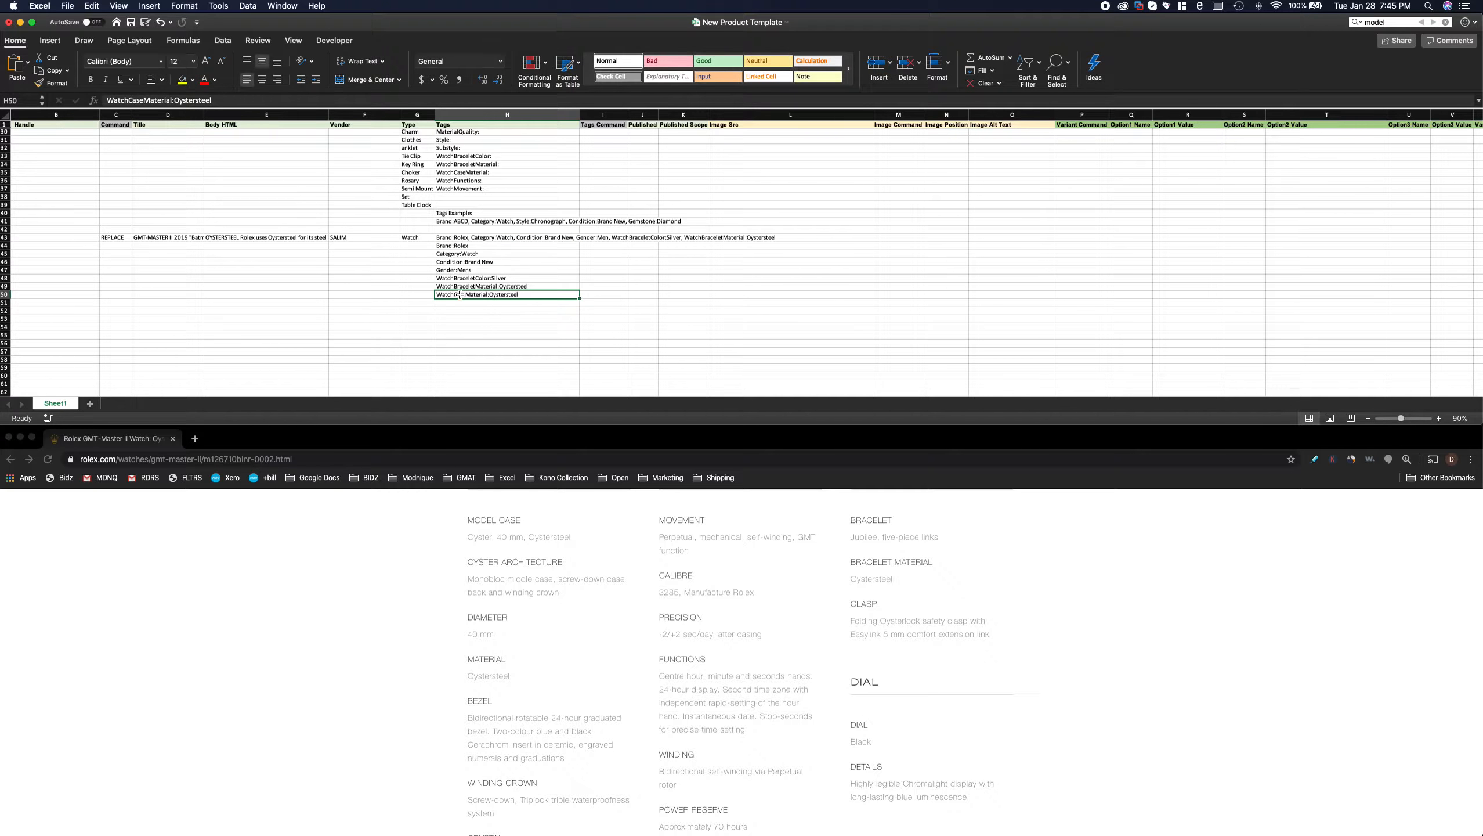
double_click(478, 237)
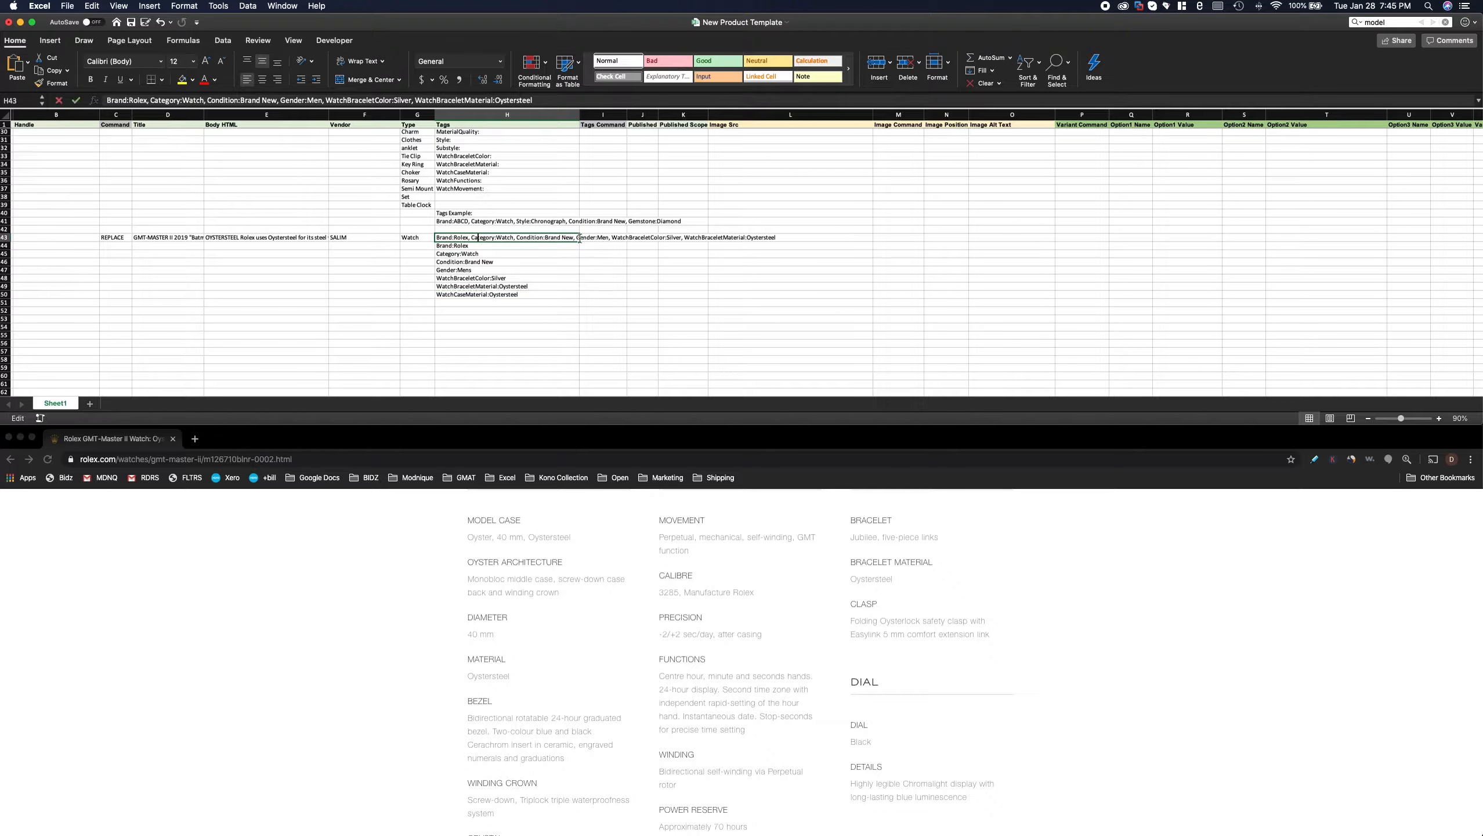
left_click(778, 237)
type(",")
key("super+v")
key("Return")
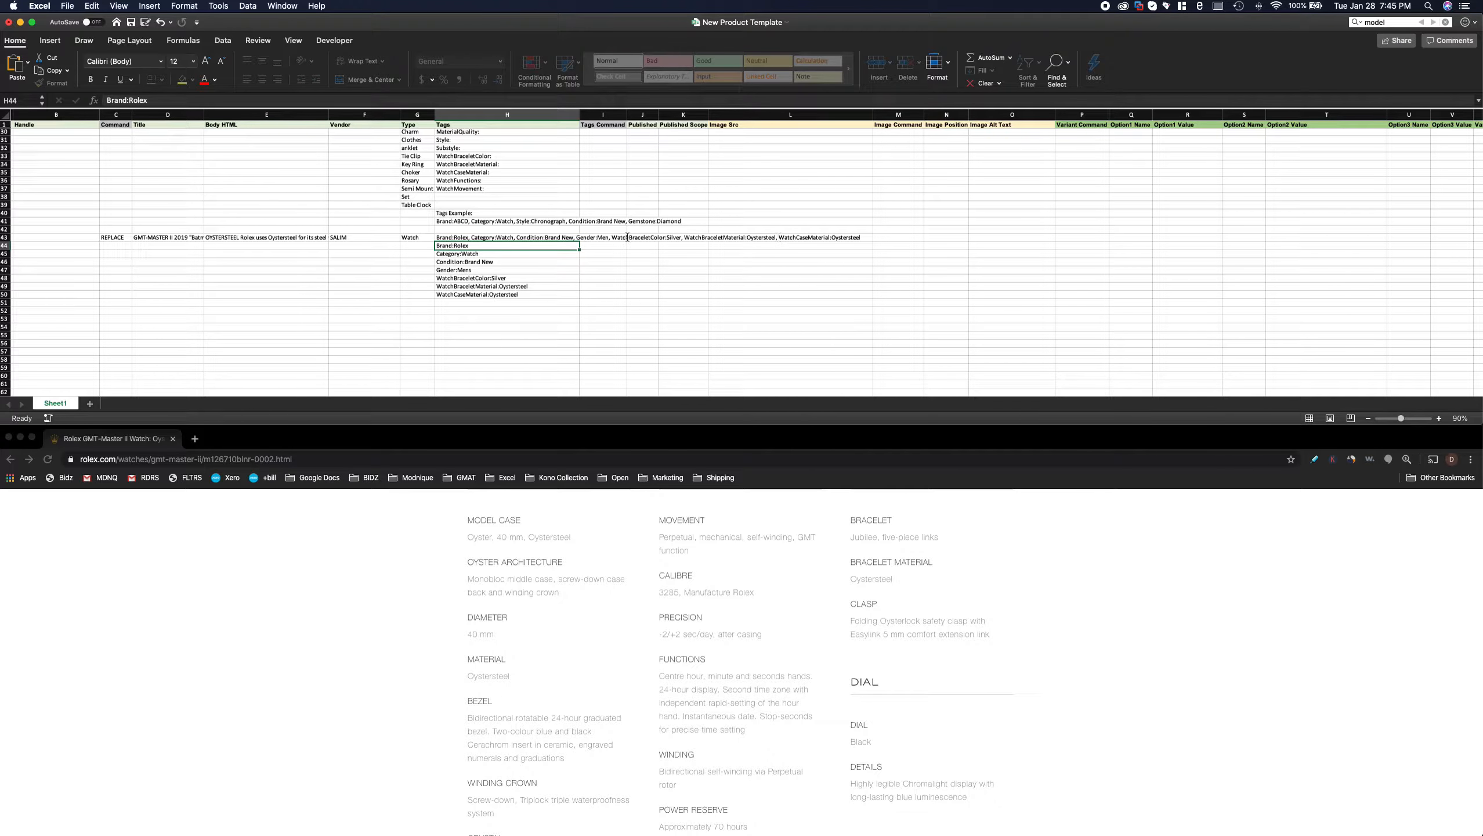
- Clear the individual tag entries in H44 to H50 below the product row
left_click(489, 295, "shift")
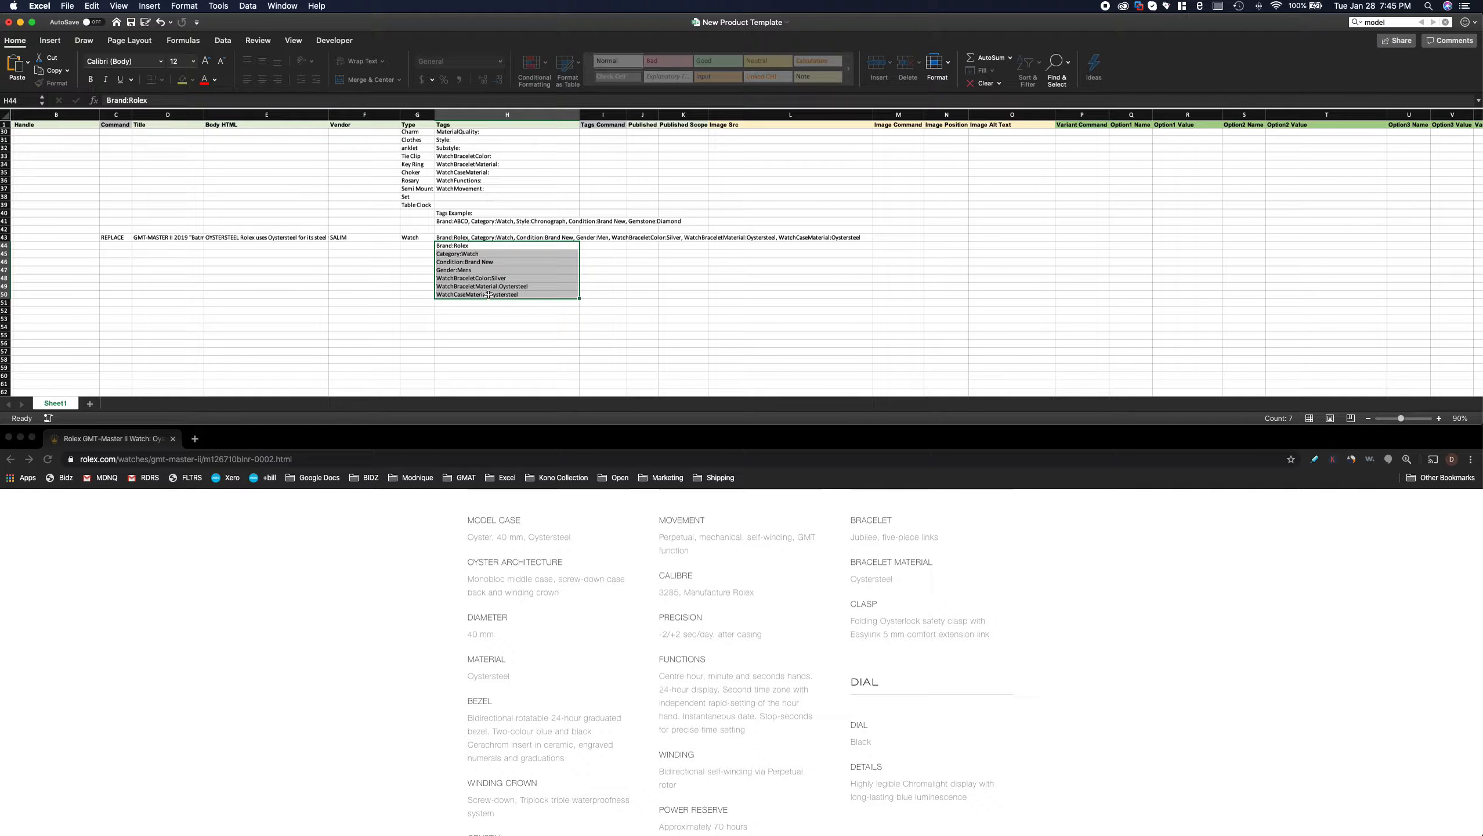
key("Delete")
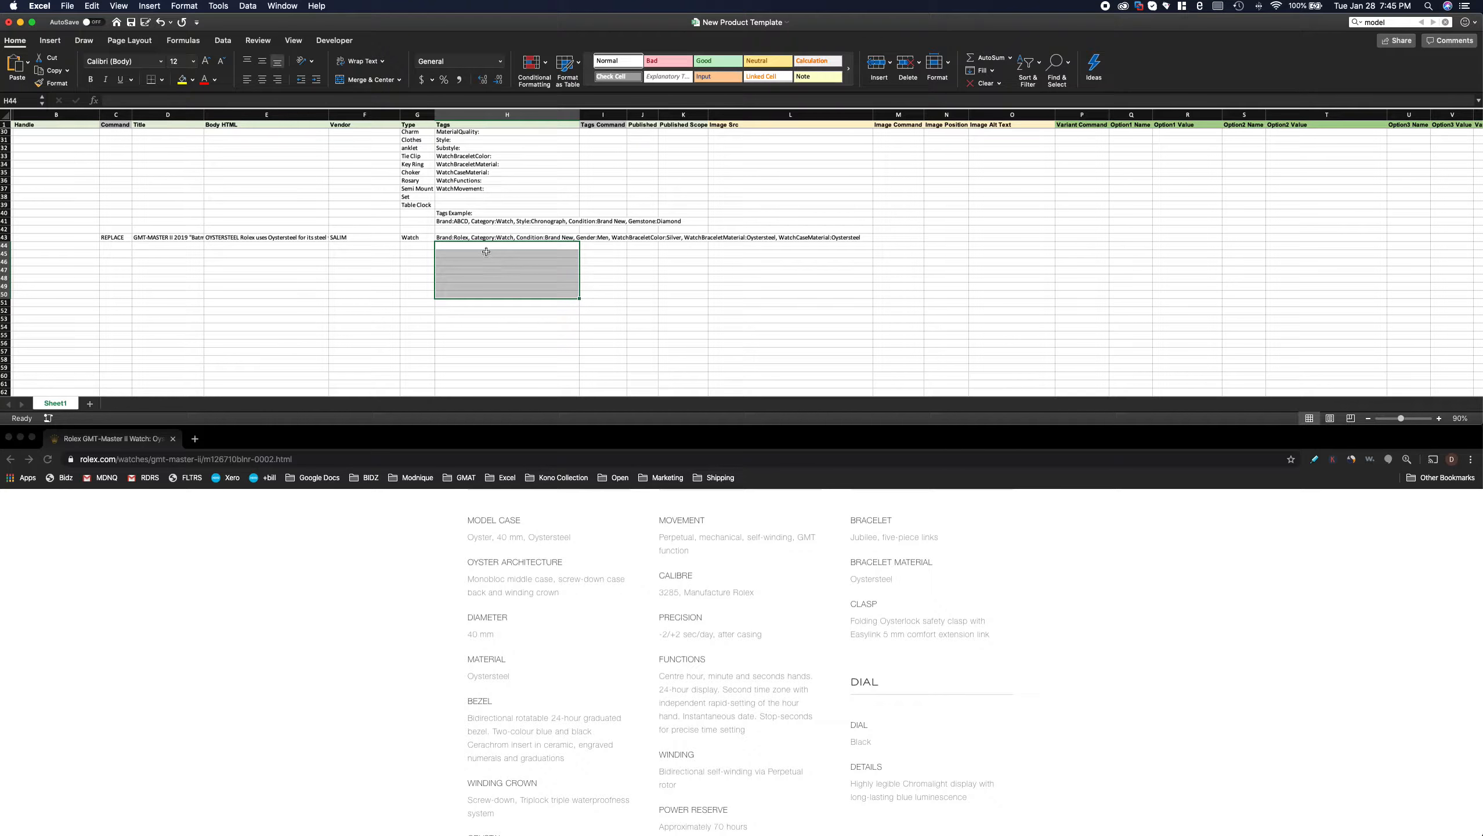
left_click(484, 237)
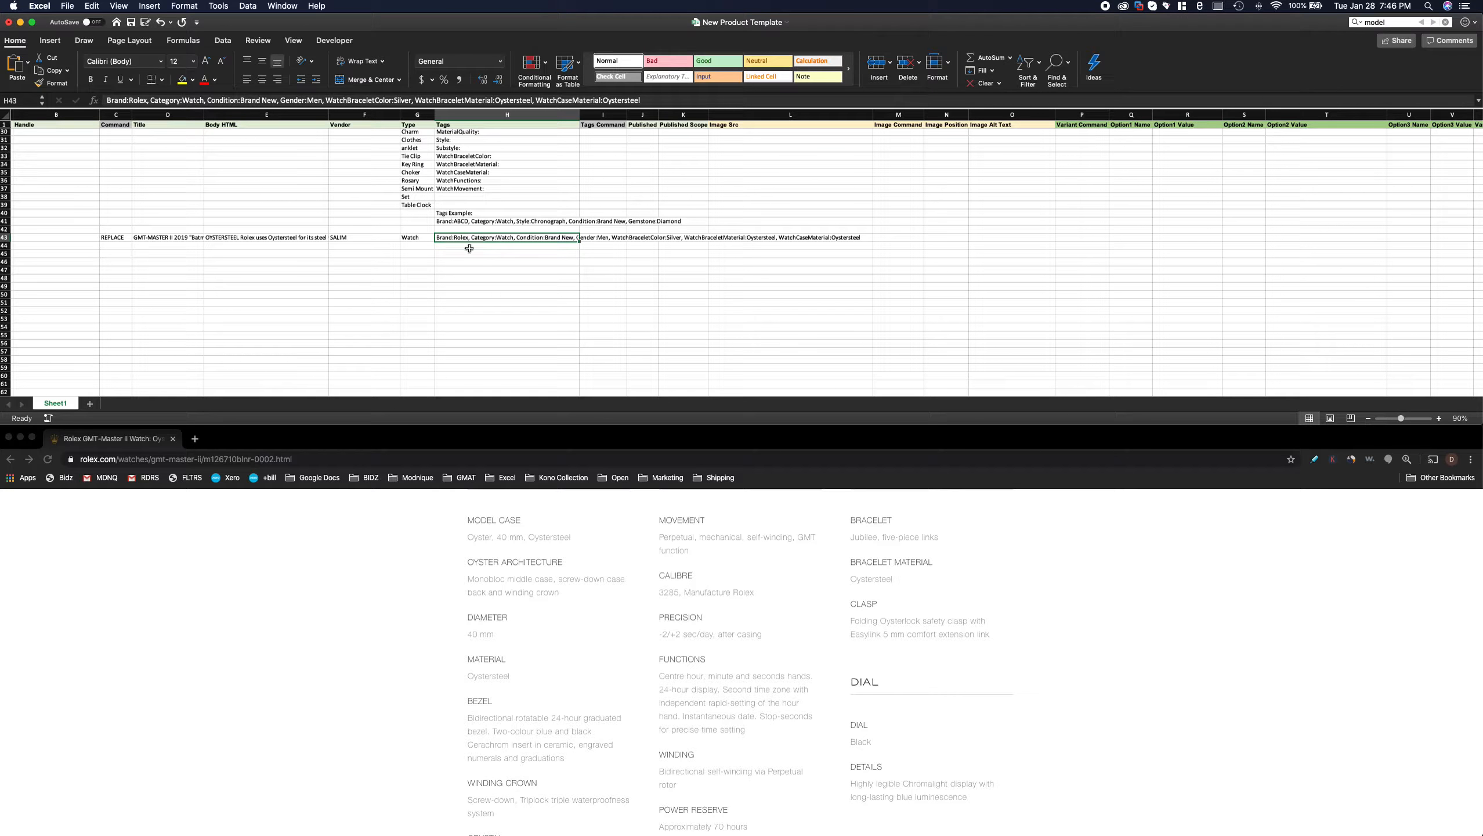
- Set the product row's Tags Command in I43 to REPLACE
left_click(583, 237)
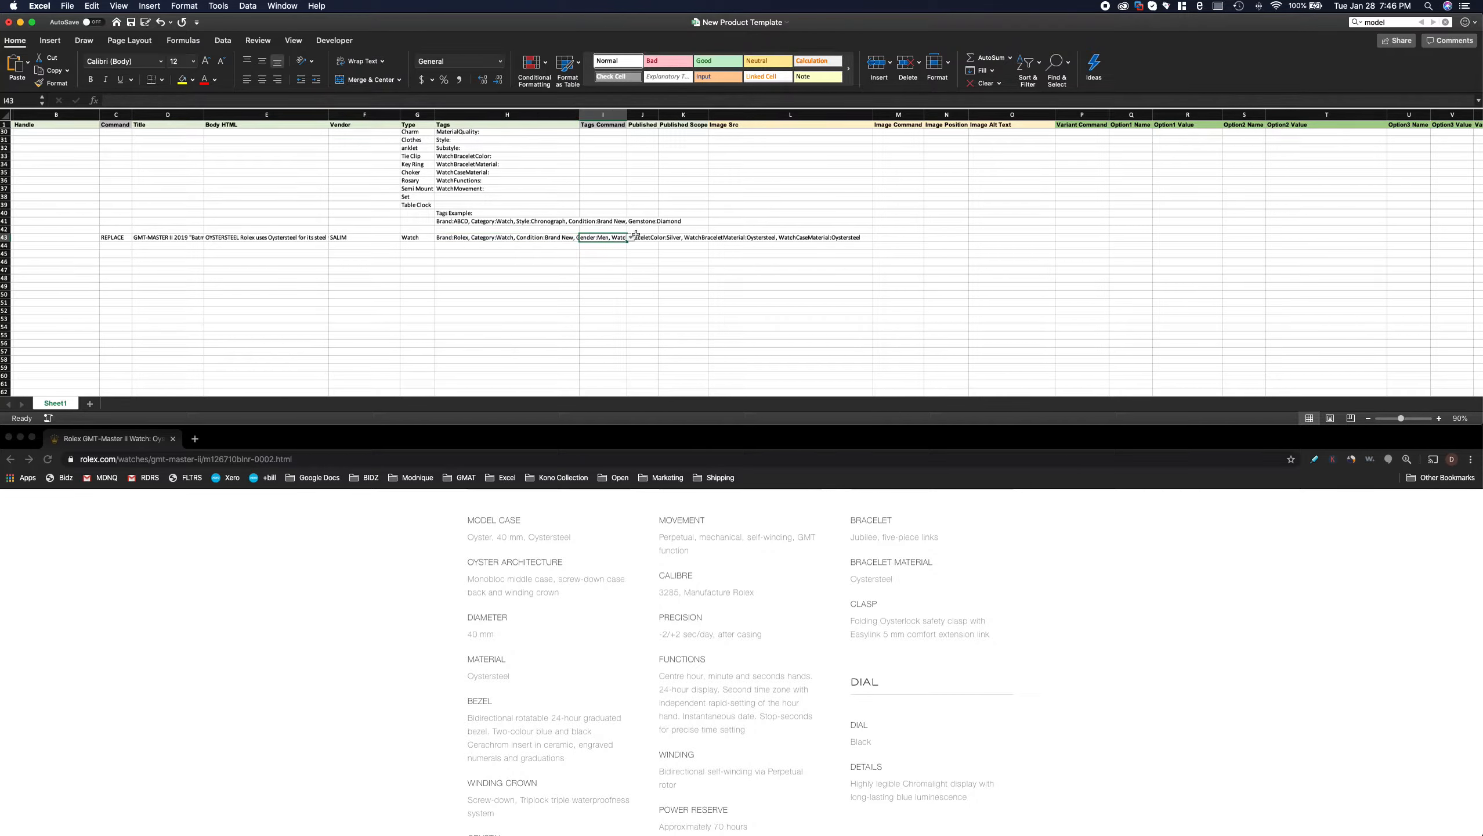
scroll(631, 240, "up", 10)
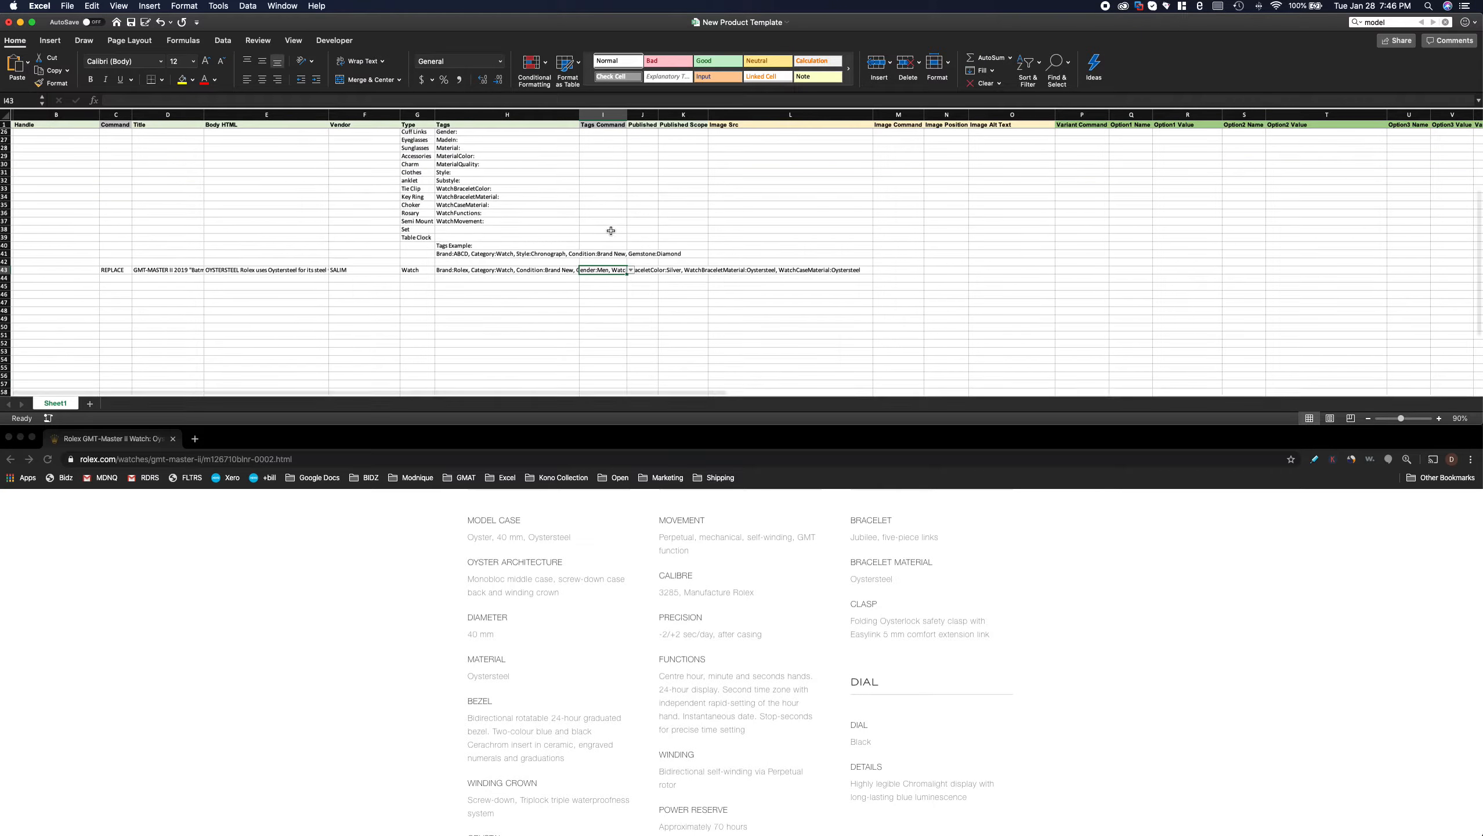
scroll(632, 246, "down", 8)
left_click(629, 278)
left_click(608, 312)
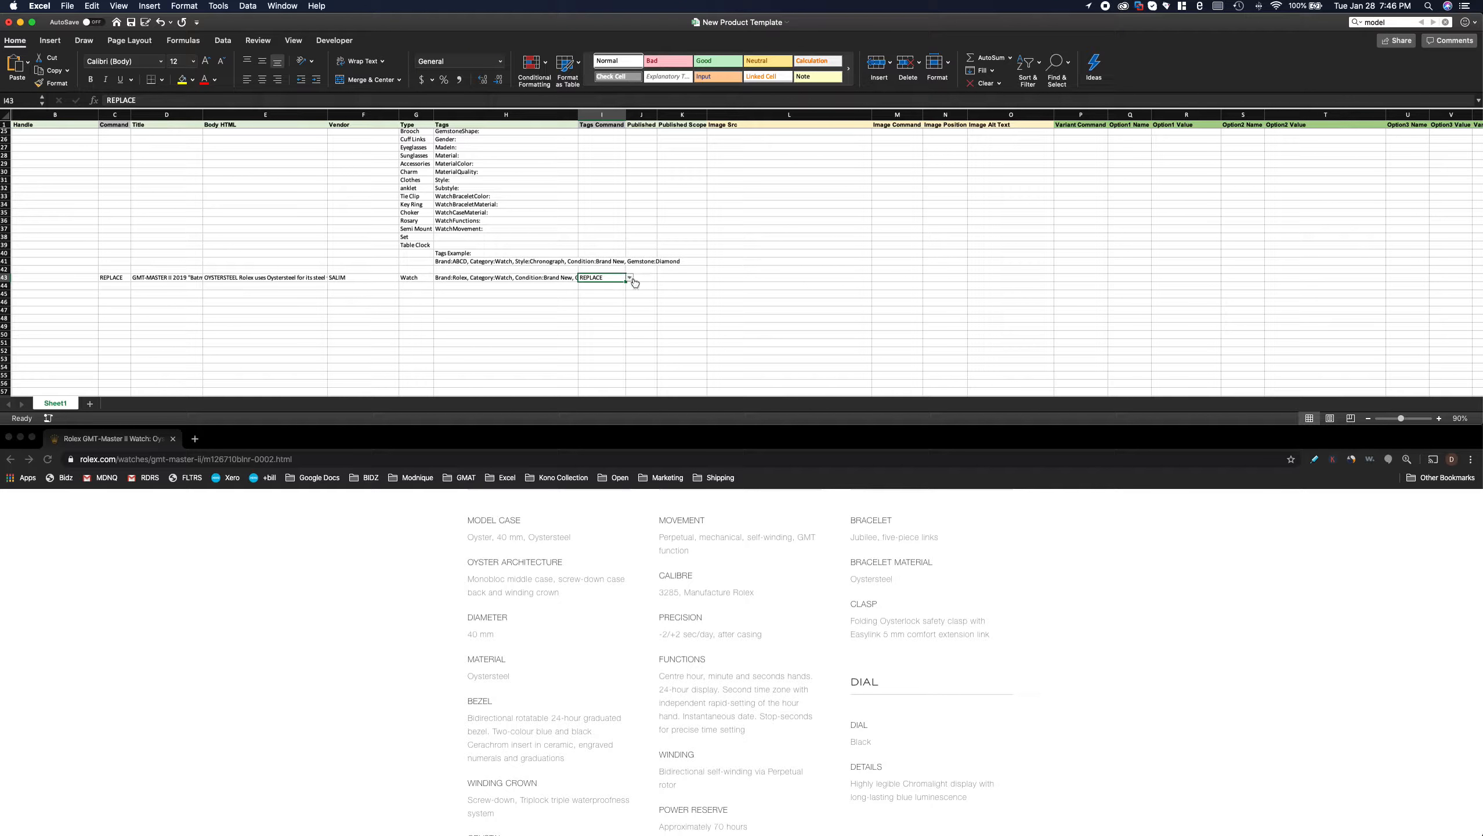
left_click(629, 279)
- Following the example rows, set Published to TRUE and Published Scope to global in row 43
scroll(596, 259, "up", 5)
scroll(601, 257, "down", 5)
scroll(601, 257, "up", 4)
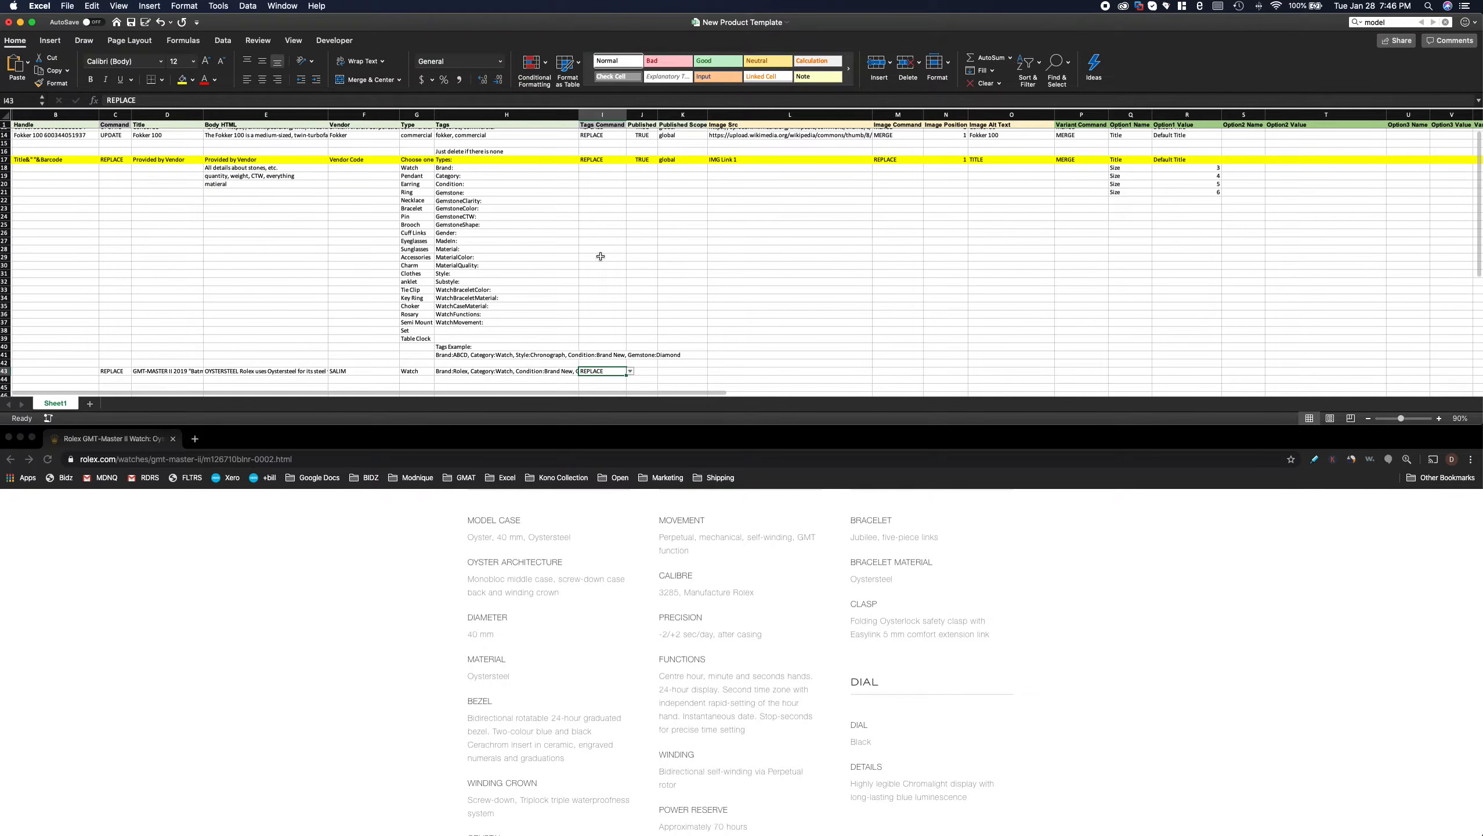
left_click(644, 371)
type("TRUE")
key("Tab")
type("global")
key("Tab")
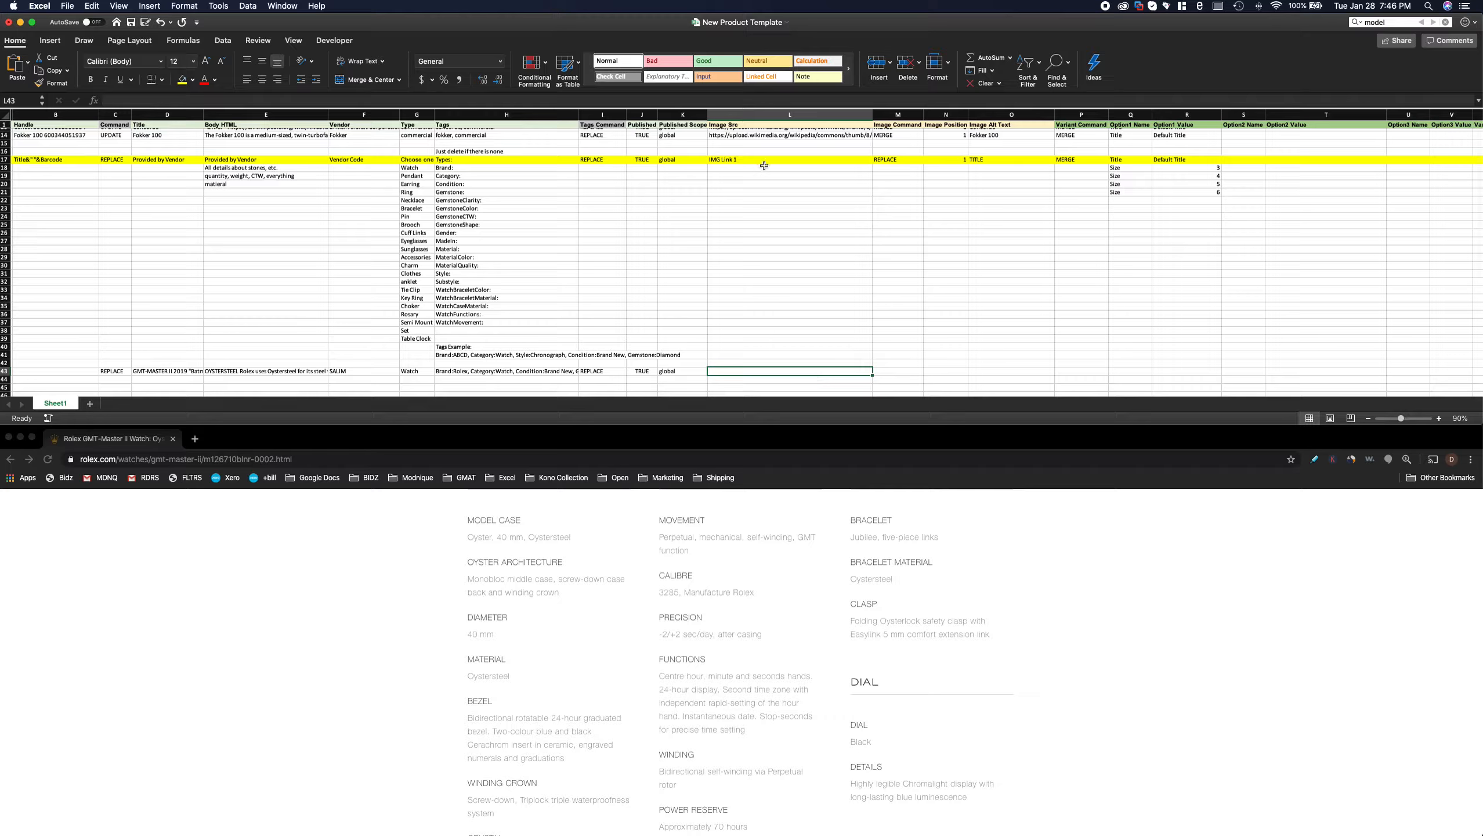
- On the Rolex product page, open the GMT-Master II watch image's link in a new browser tab and switch to it
scroll(631, 648, "up", 15)
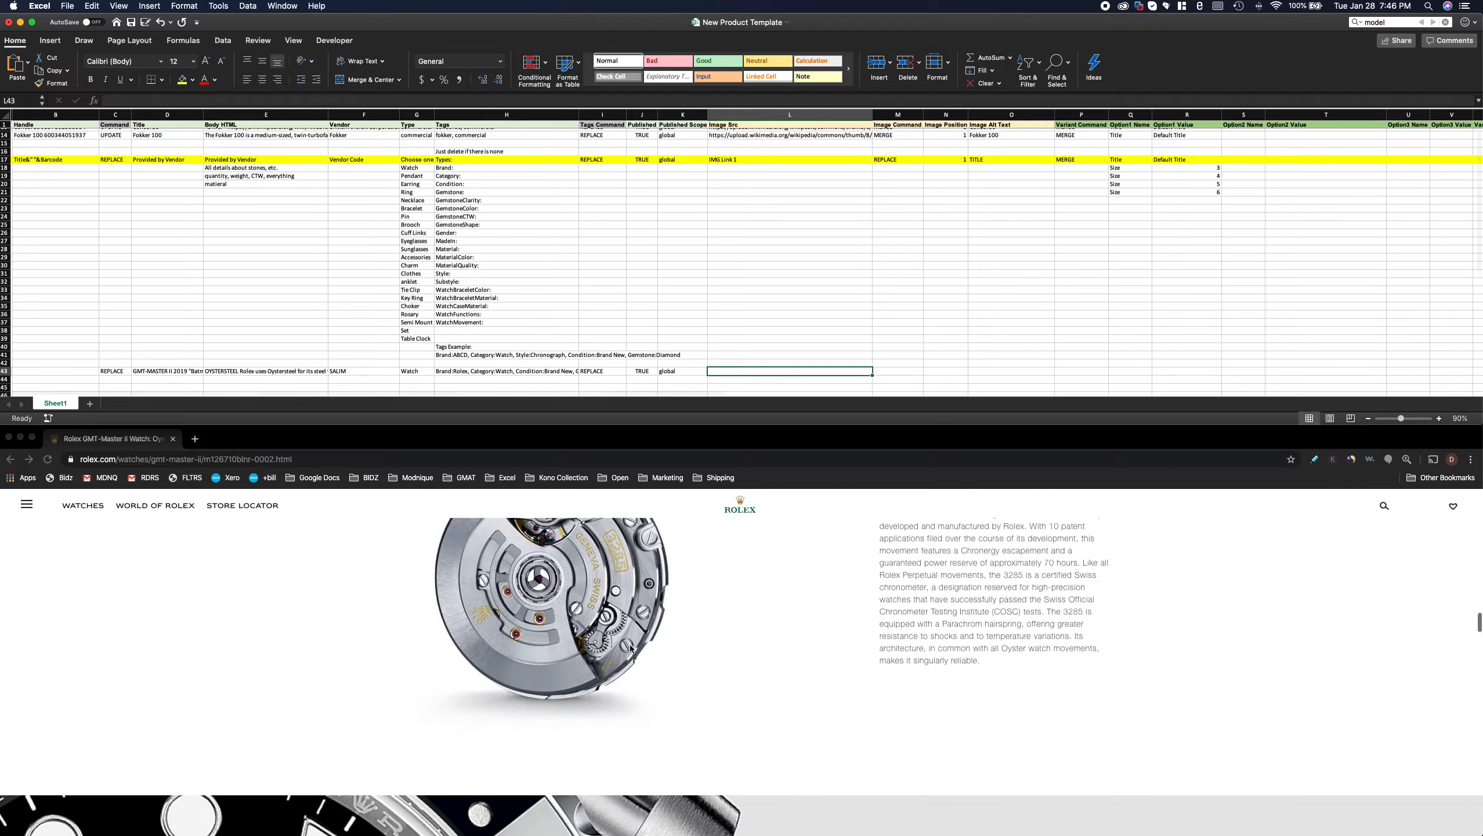
scroll(631, 648, "up", 10)
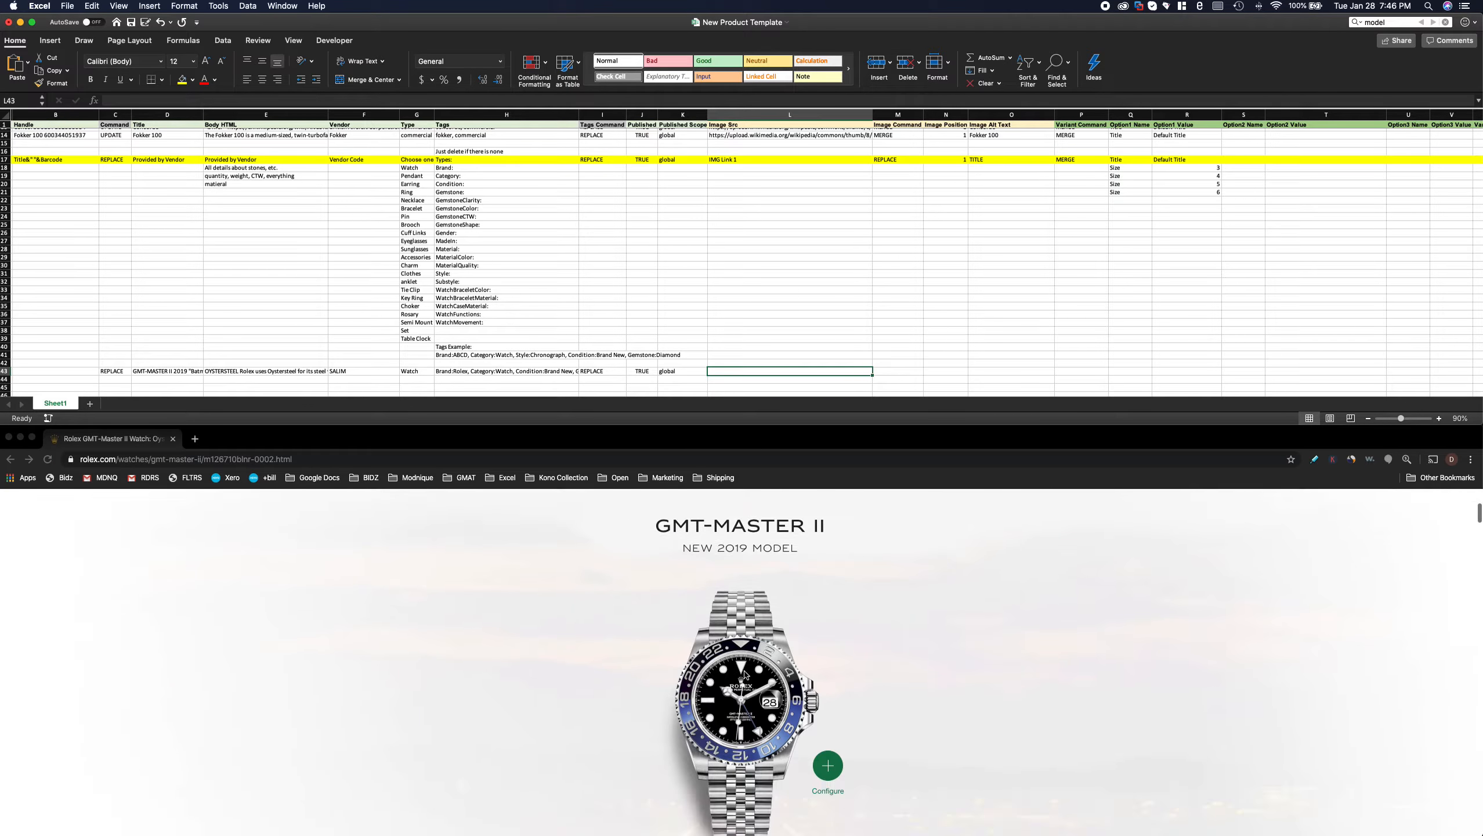
scroll(735, 685, "down", 2)
right_click(728, 635)
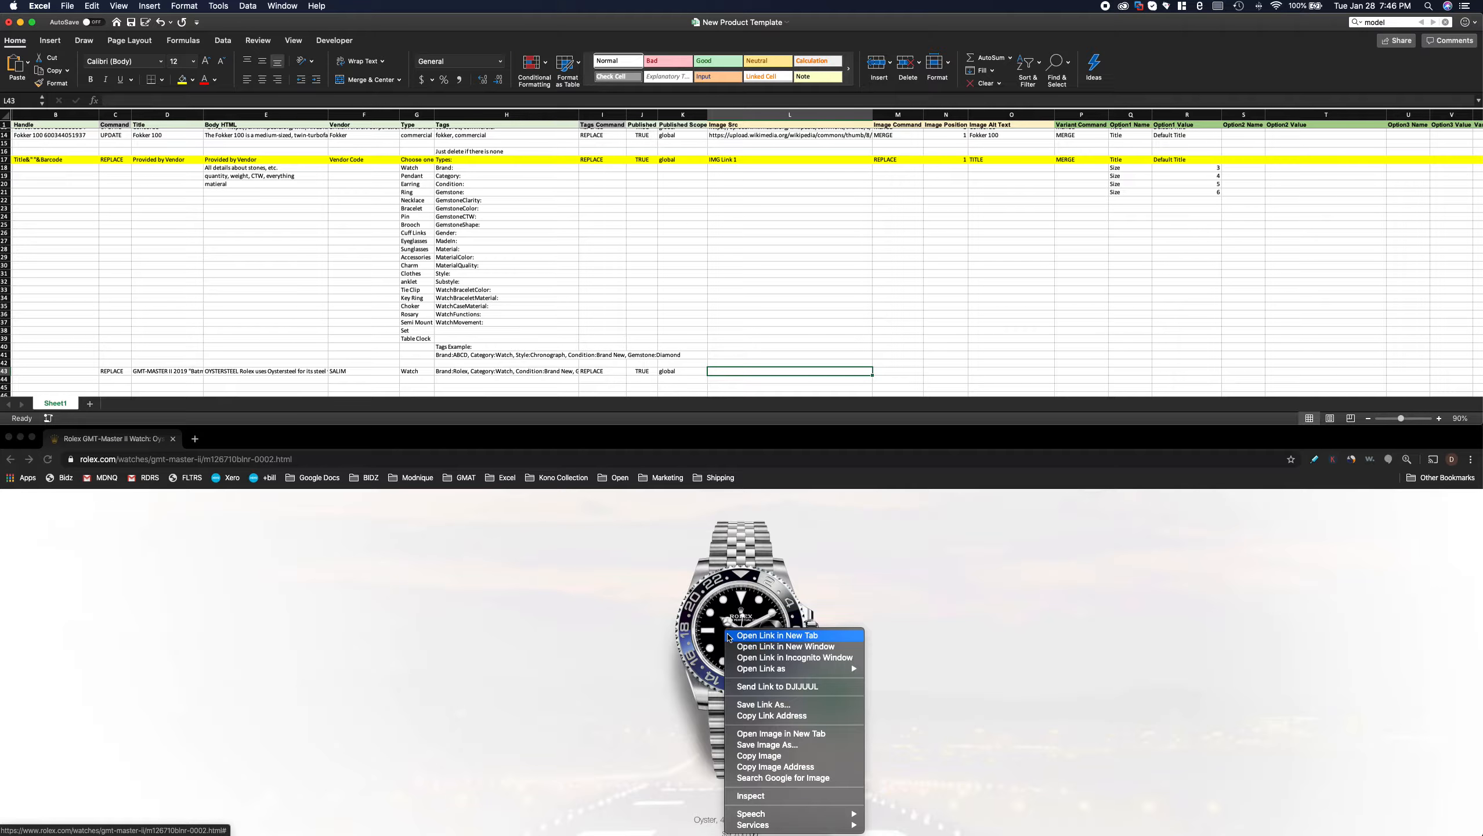
left_click(743, 636)
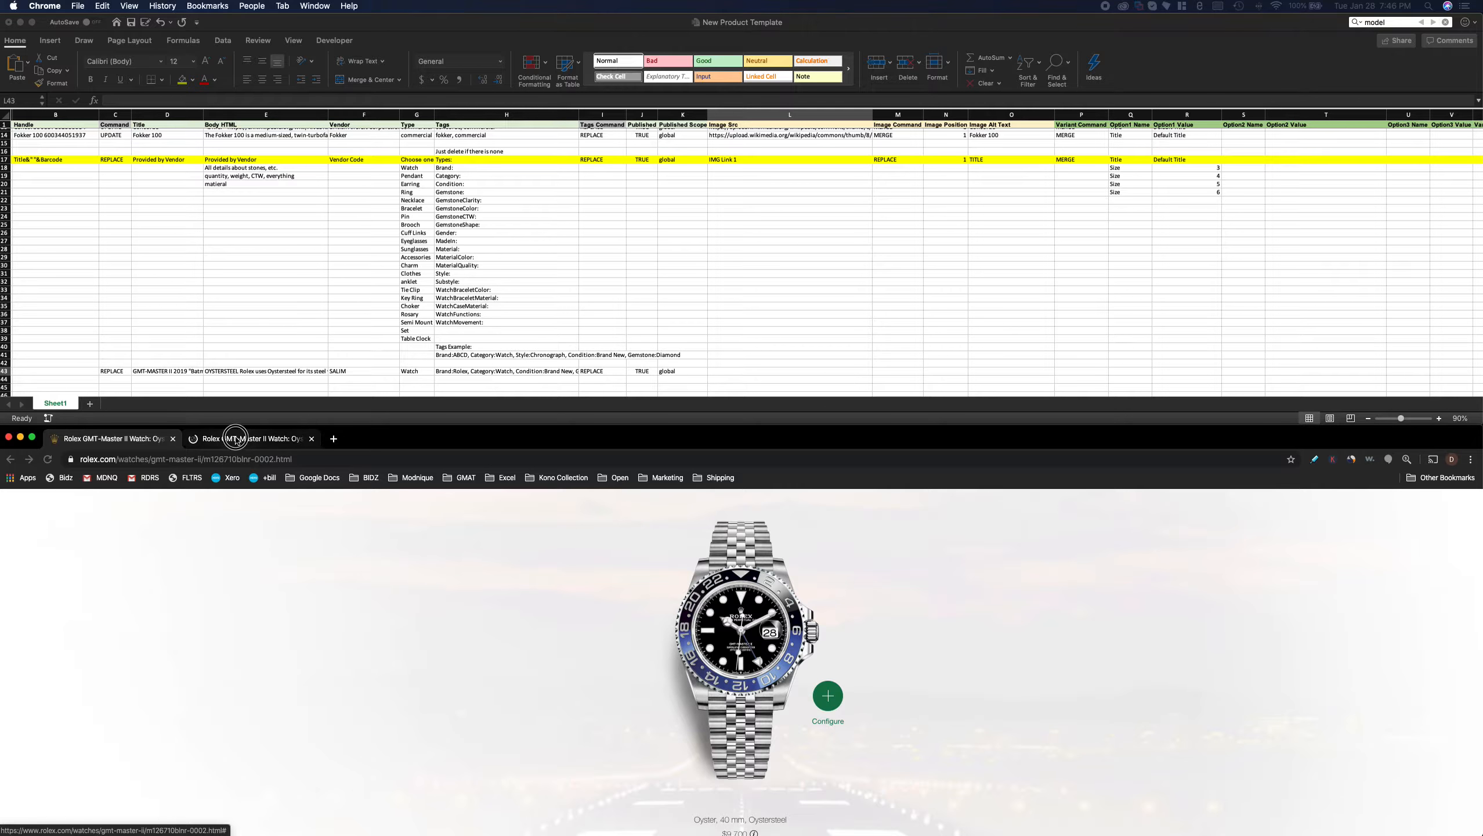
left_click(237, 439)
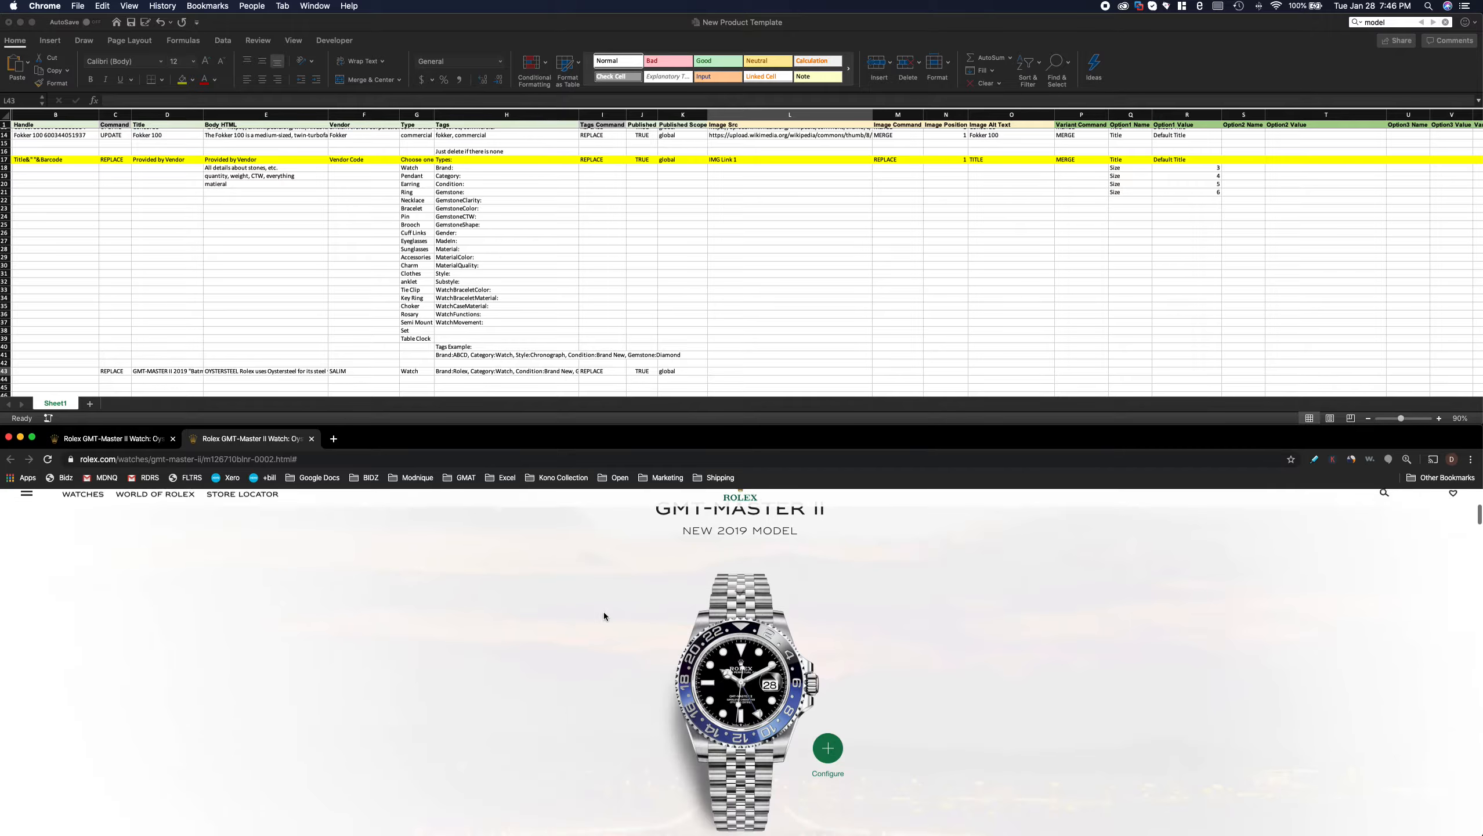
- Enlarge the watch image and try to get its image address, inspecting the page element behind it
left_click(741, 667)
right_click(736, 640)
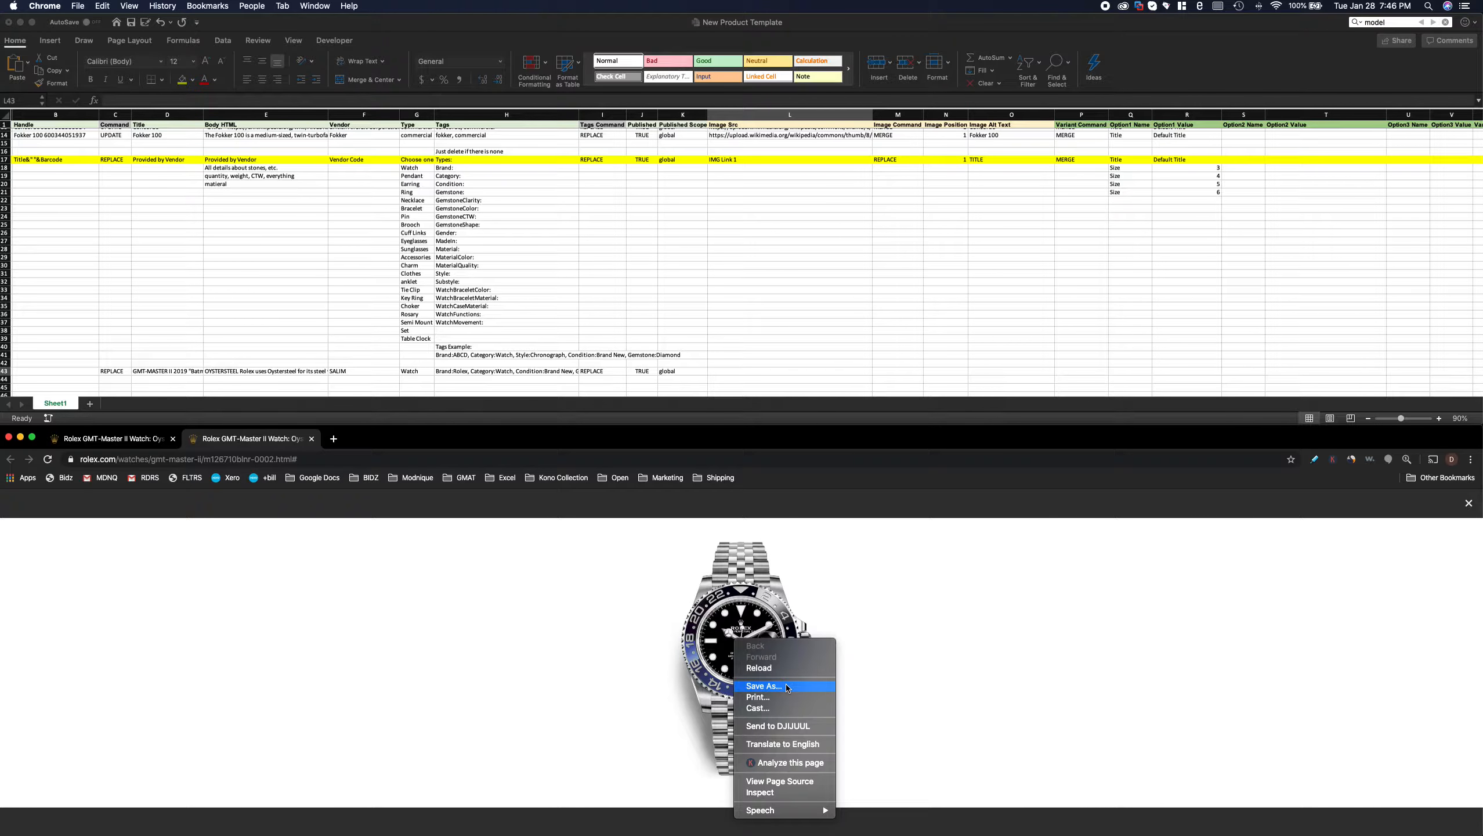
left_click(705, 632)
left_click(730, 625)
left_click(727, 628)
right_click(724, 615)
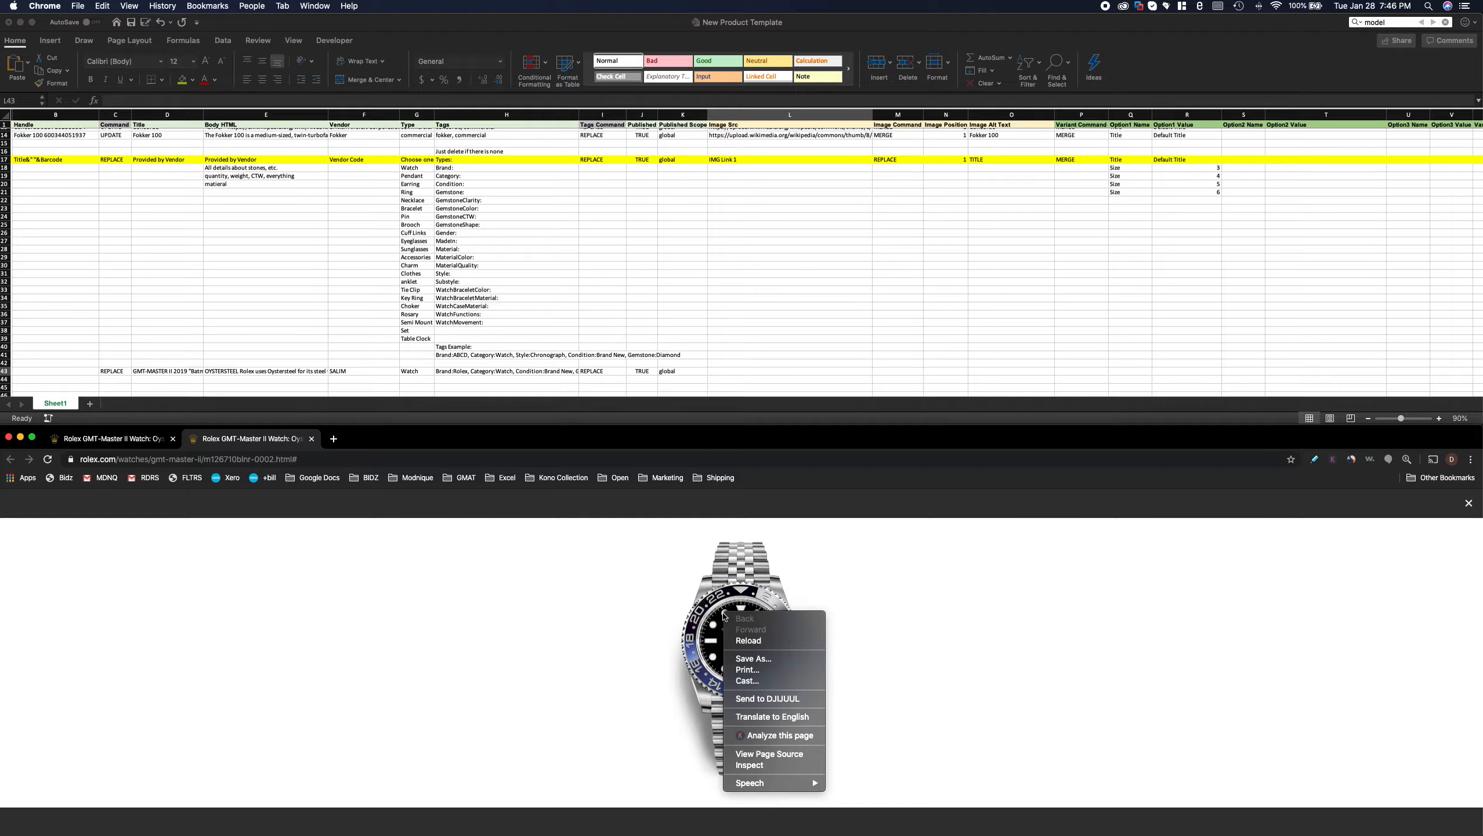
left_click(780, 586)
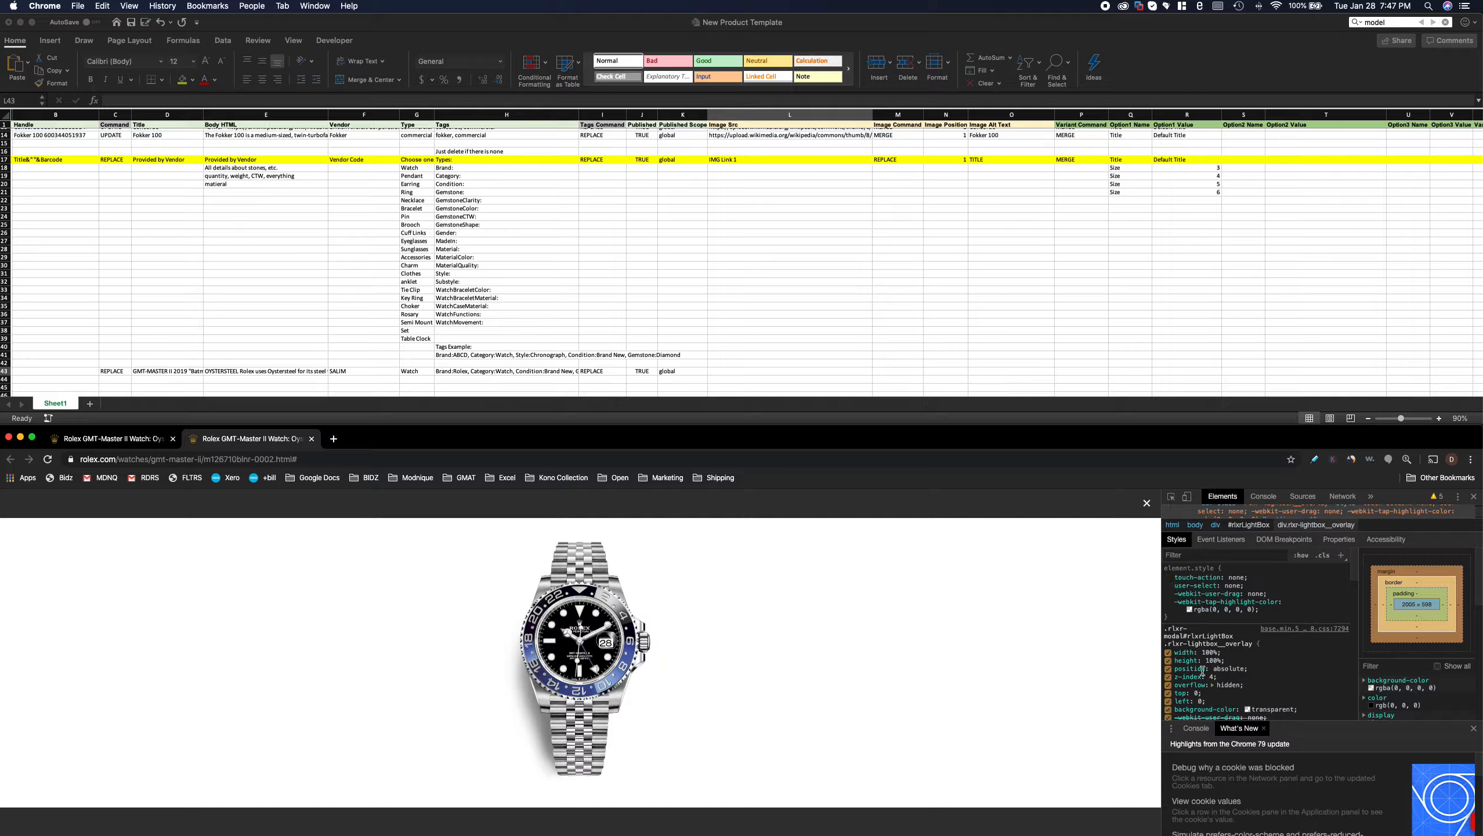
- Search Google in a new browser tab for "Rolex GTM master ii 2019 batman"
left_click(333, 439)
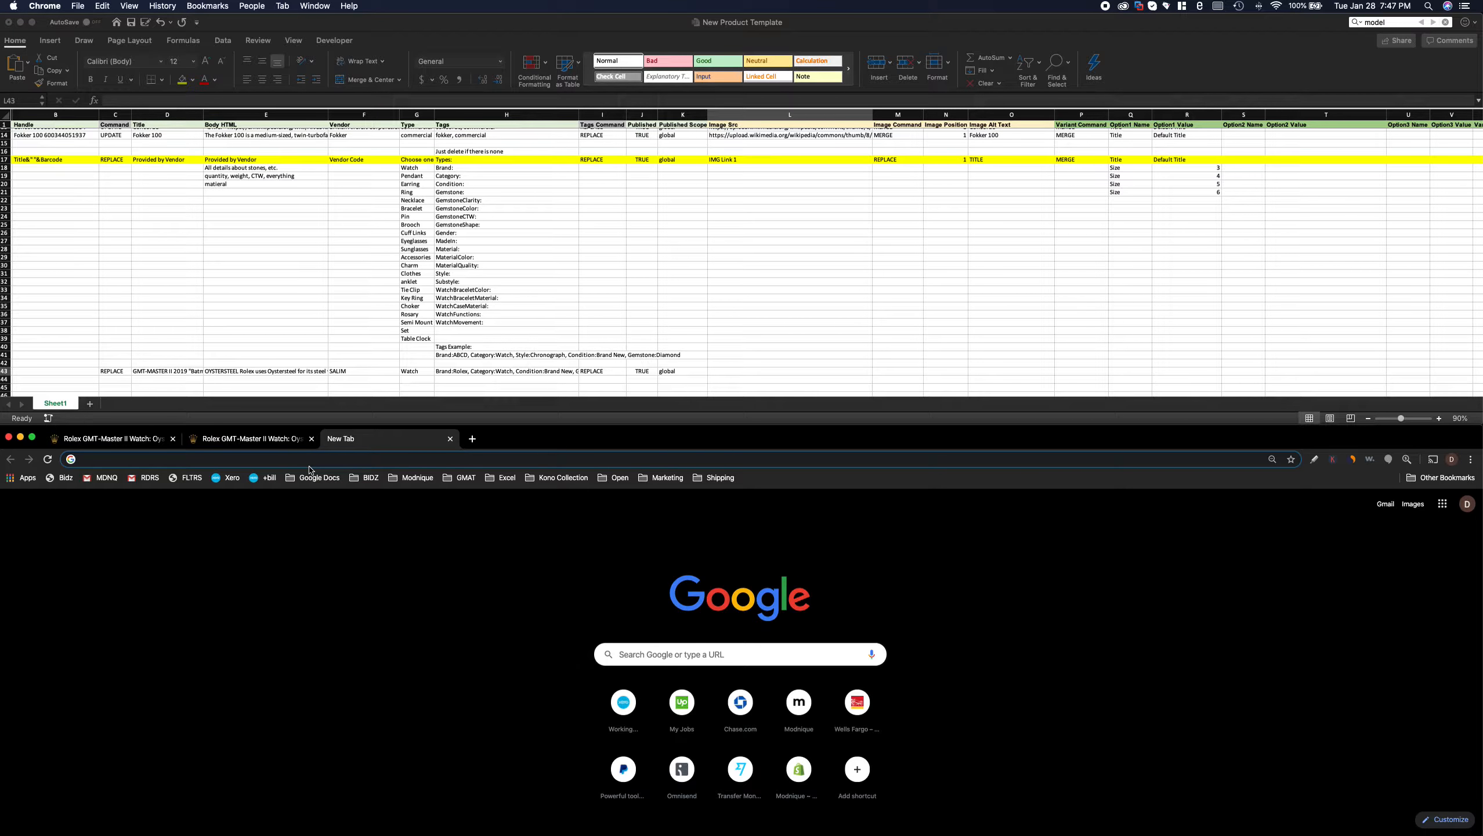
type("Rolex ")
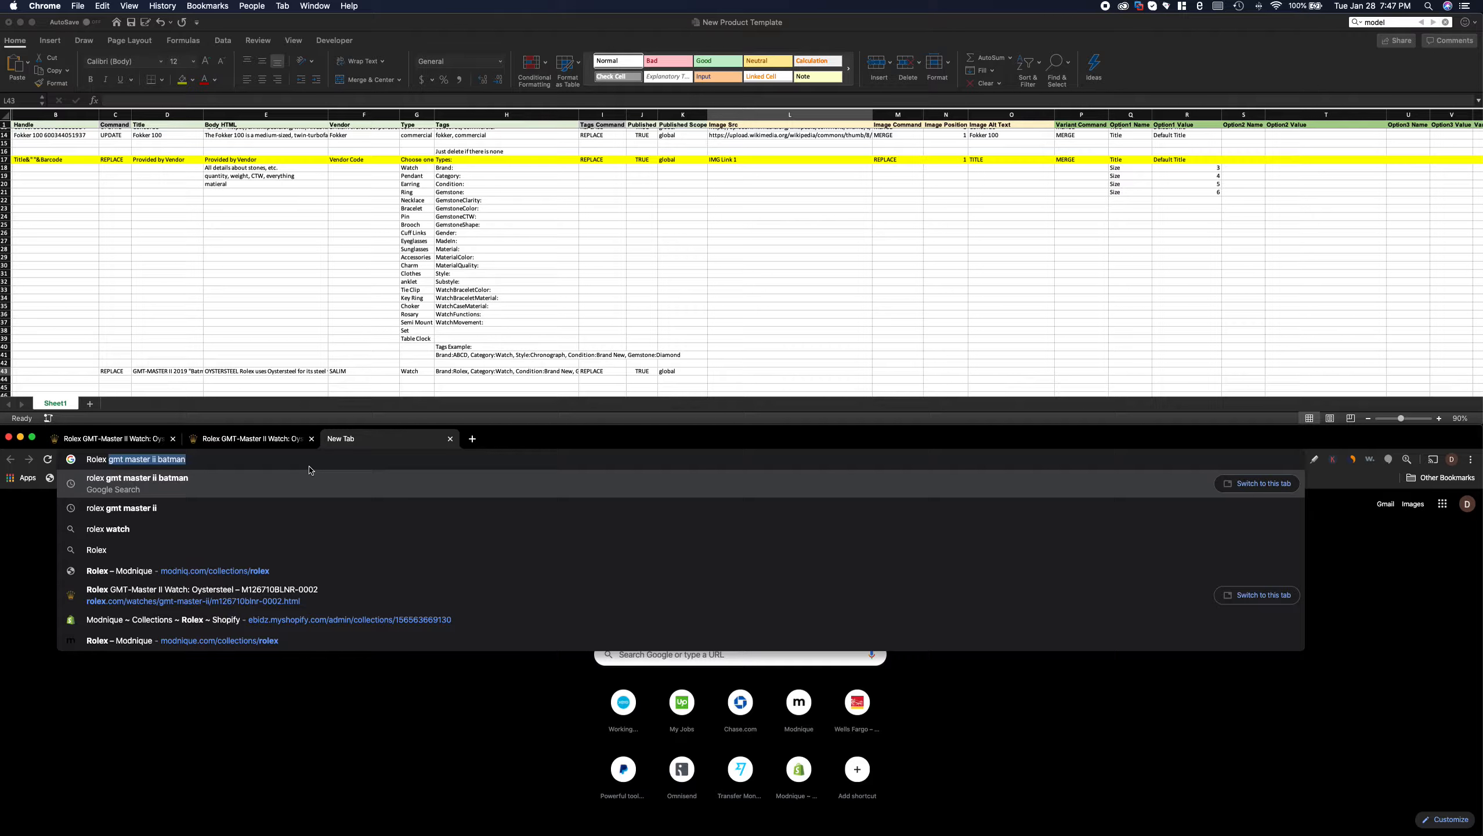
type("GTM master")
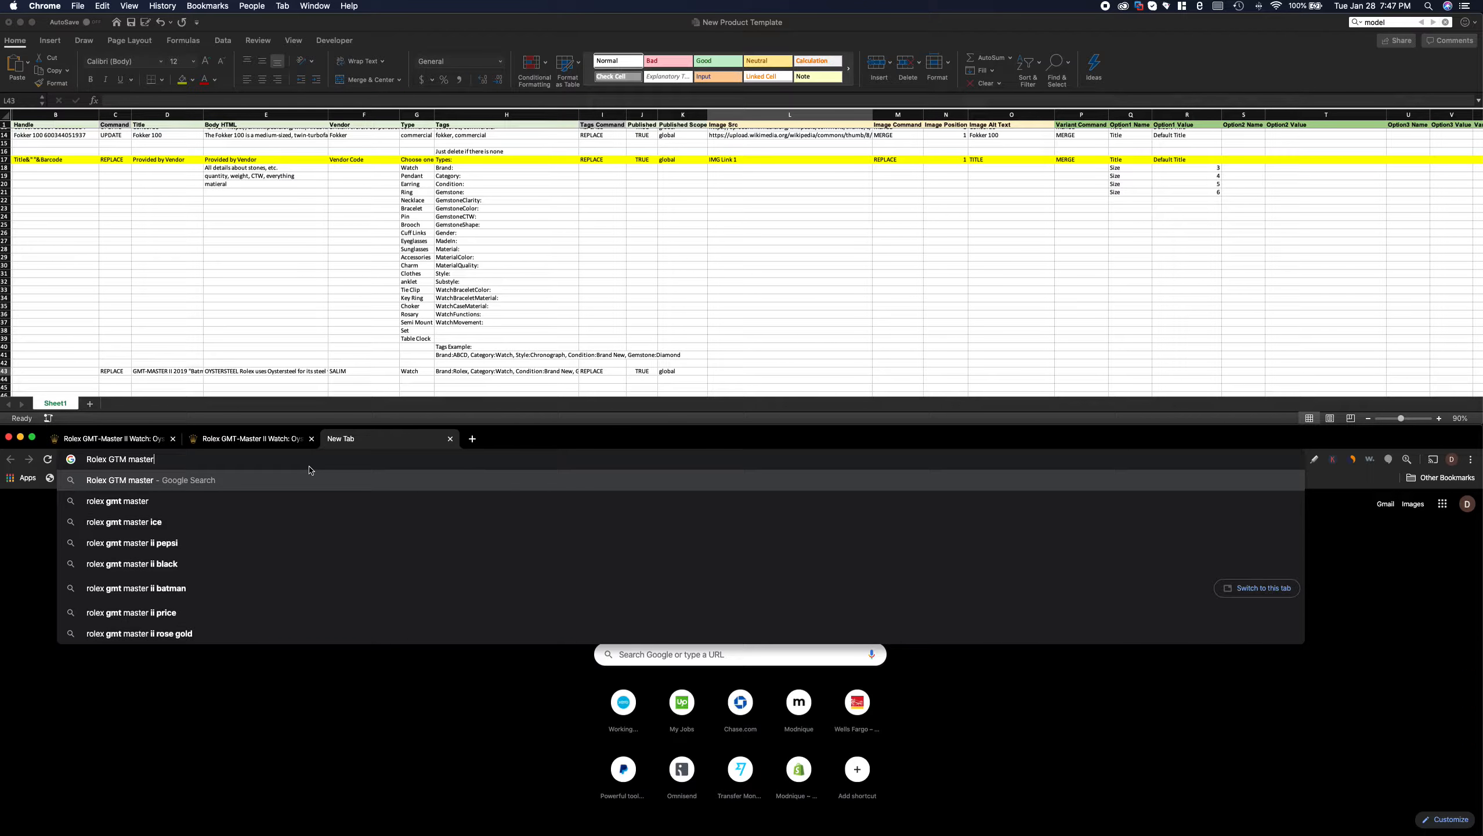
type(" ii 2019 bat")
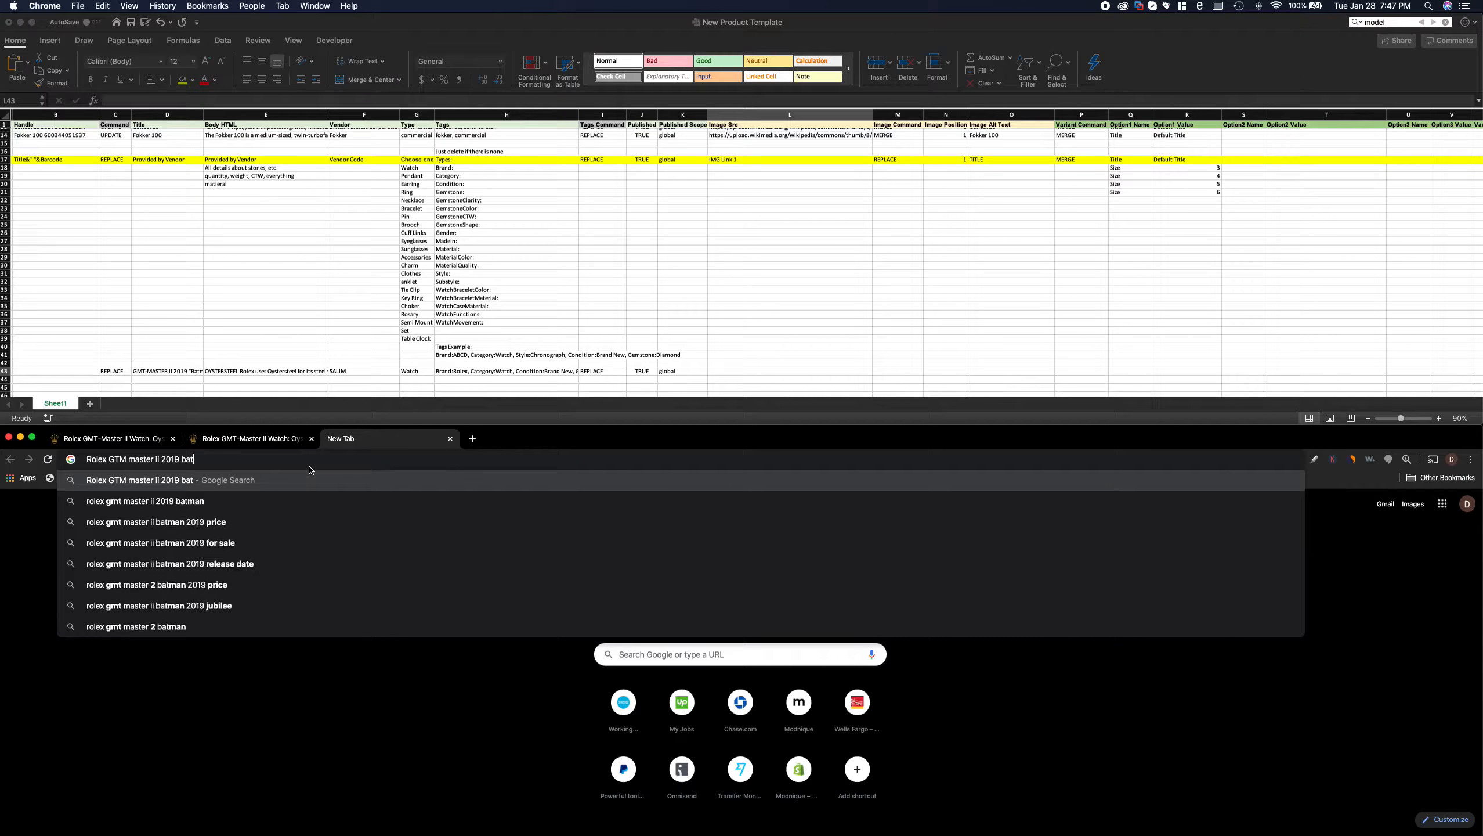
type("man")
key("Return")
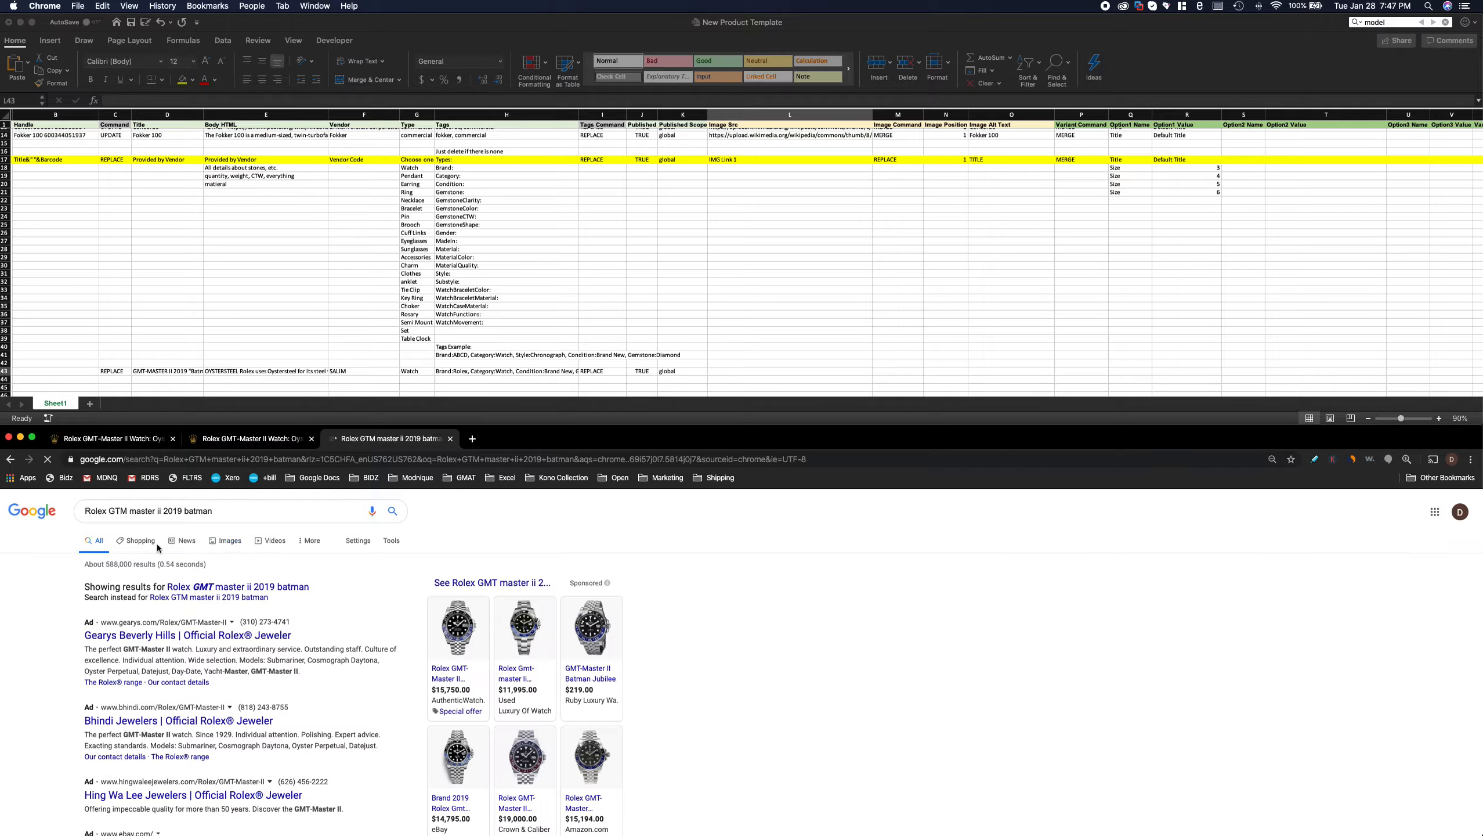
- Show the image results and open the rolex.com GMT-Master II picture in its own tab
left_click(227, 540)
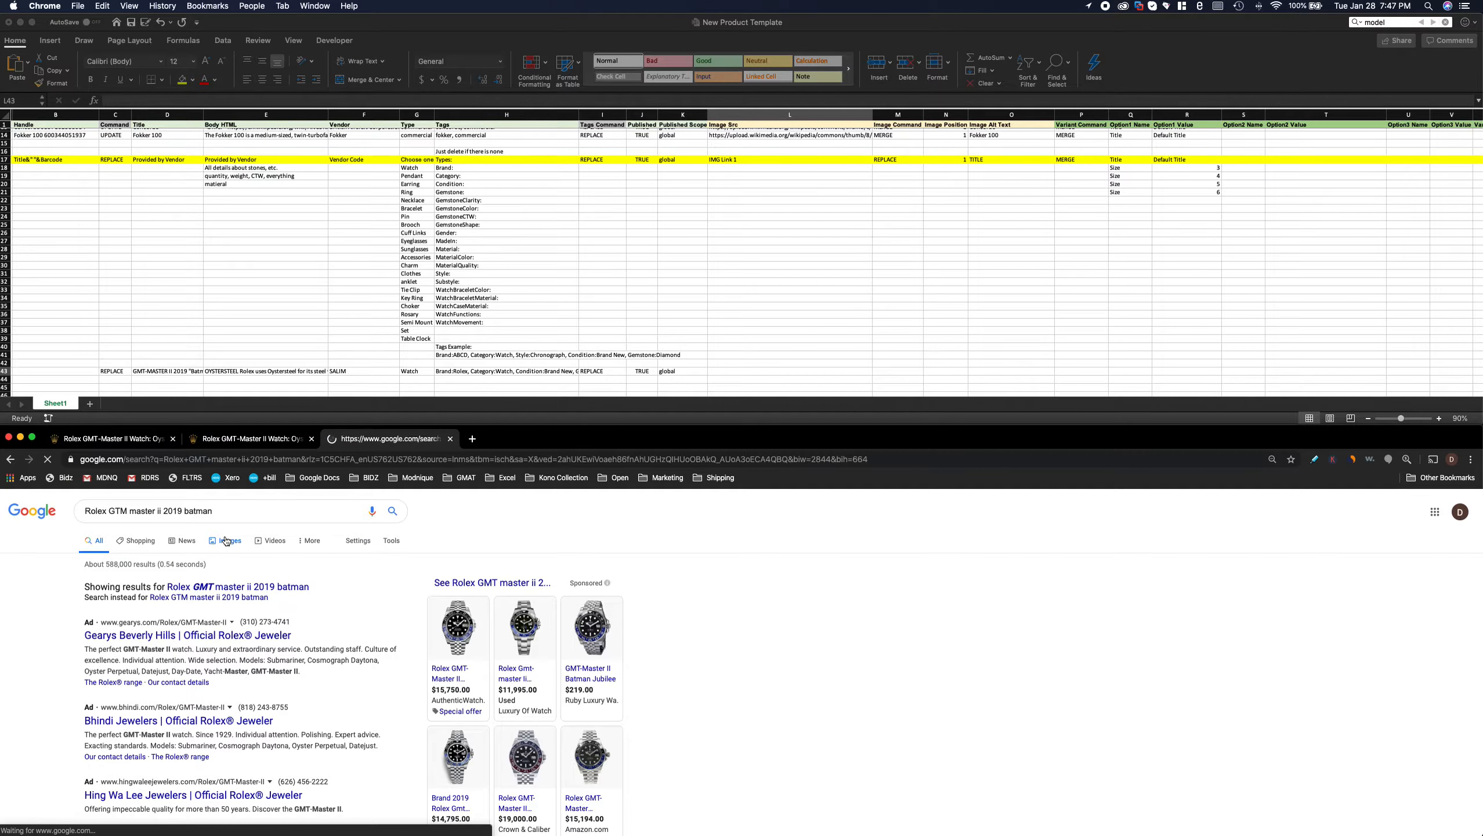
scroll(263, 623, "down", 3)
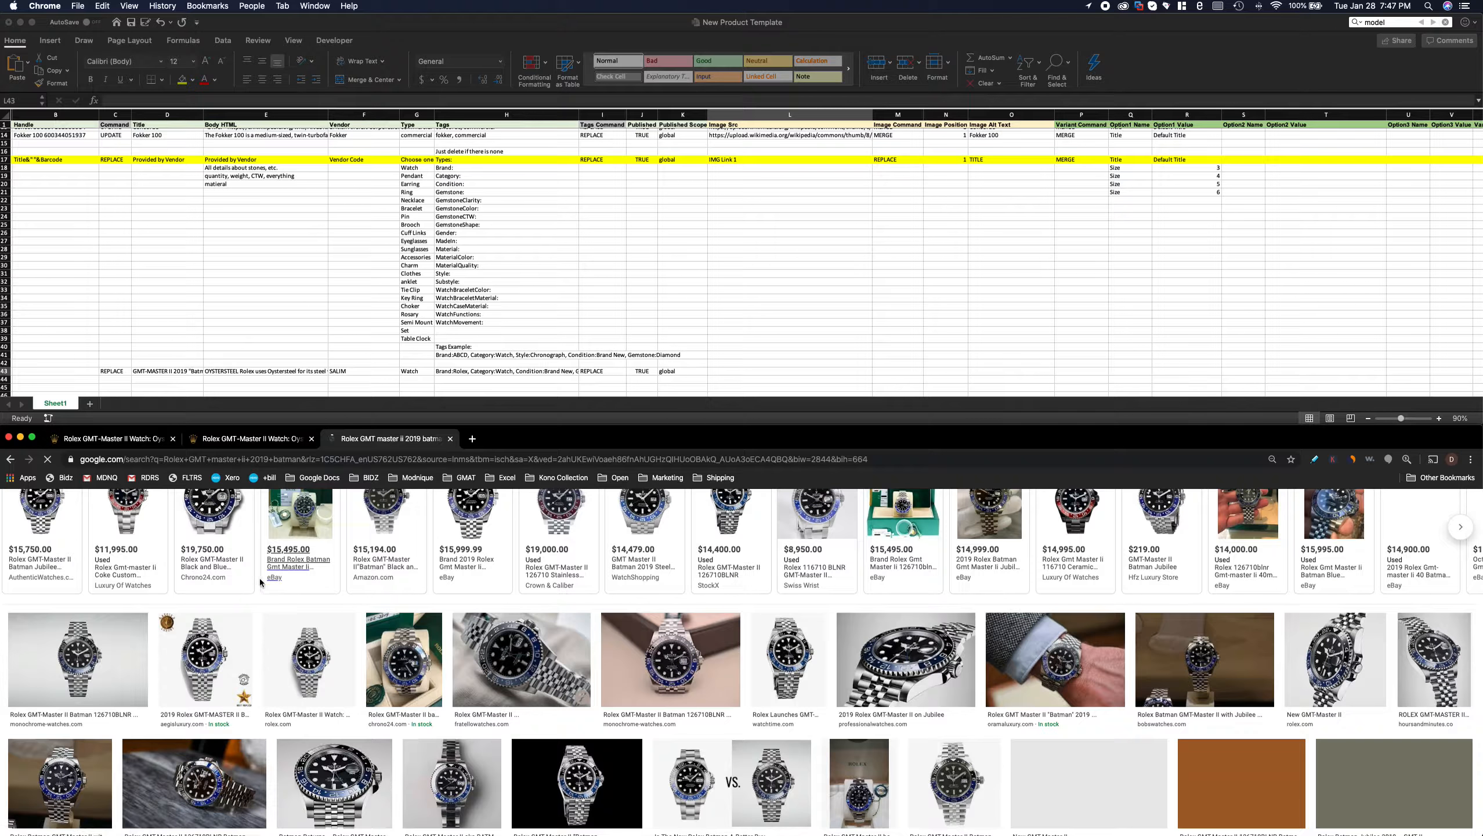
scroll(199, 585, "down", 2)
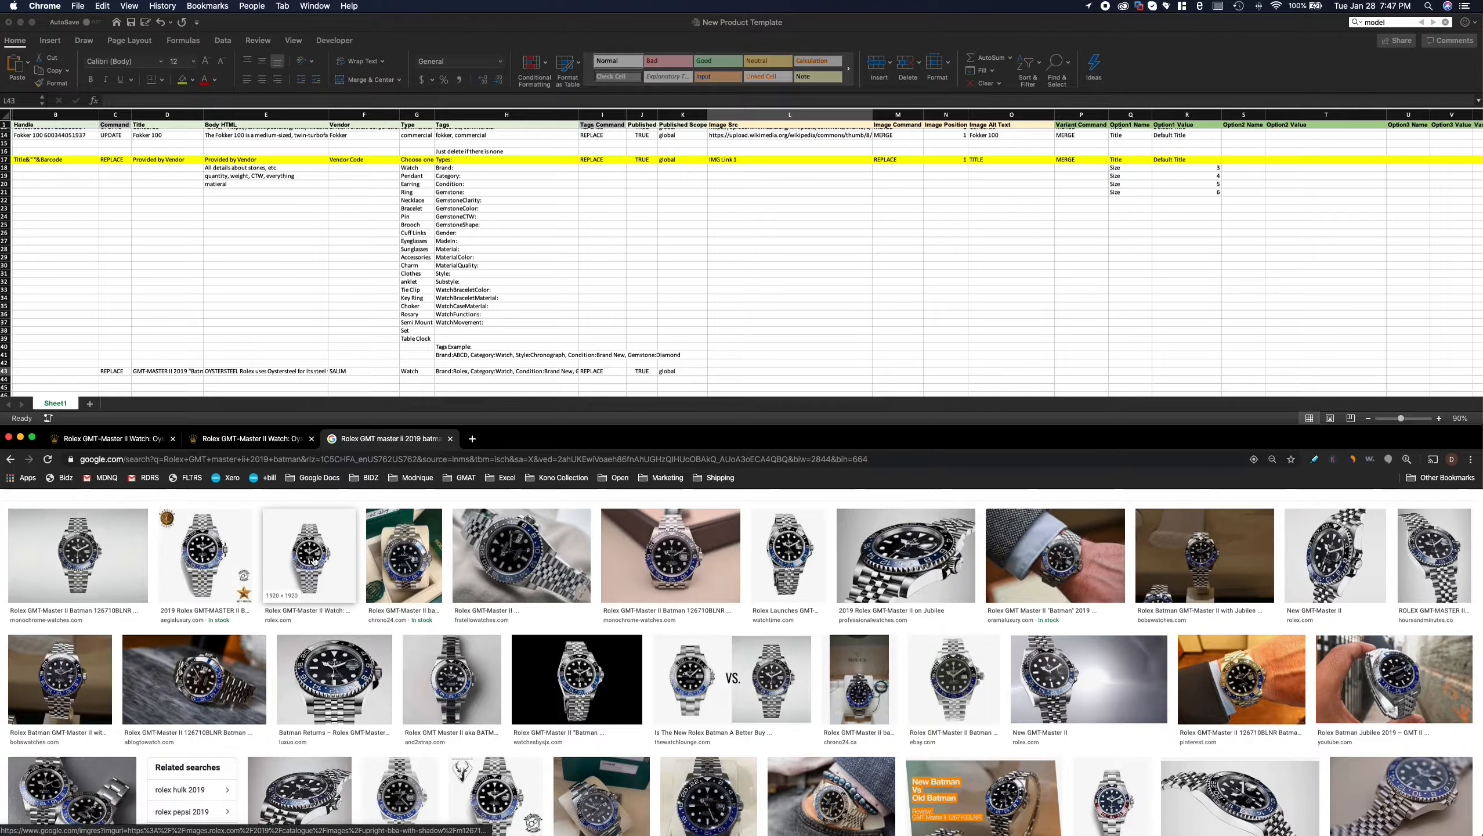
left_click(410, 527, "super")
left_click(506, 439)
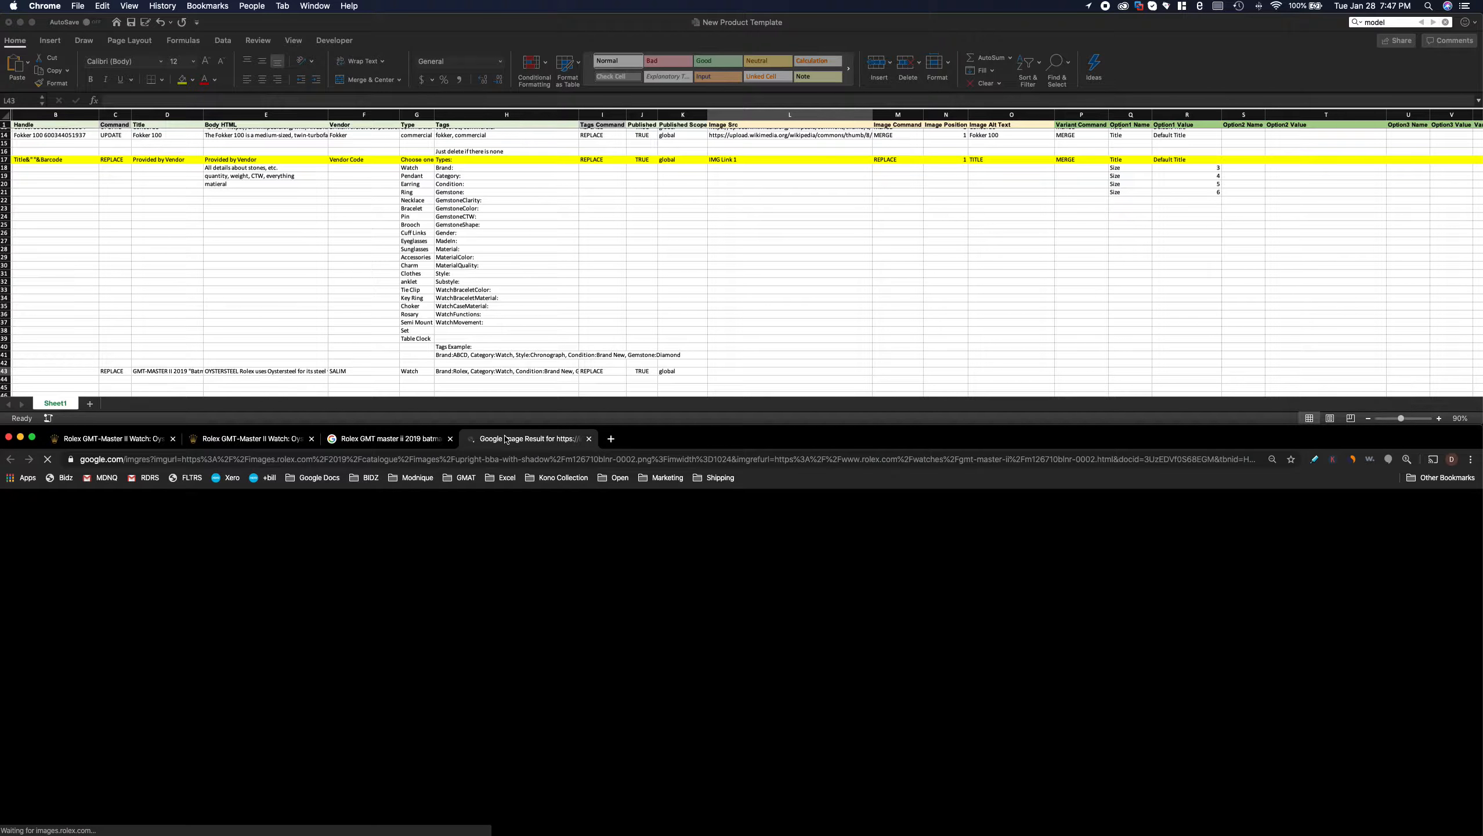
- Copy the link address of the Rolex watch picture and paste it into Excel as the Image Src in L43
right_click(744, 612)
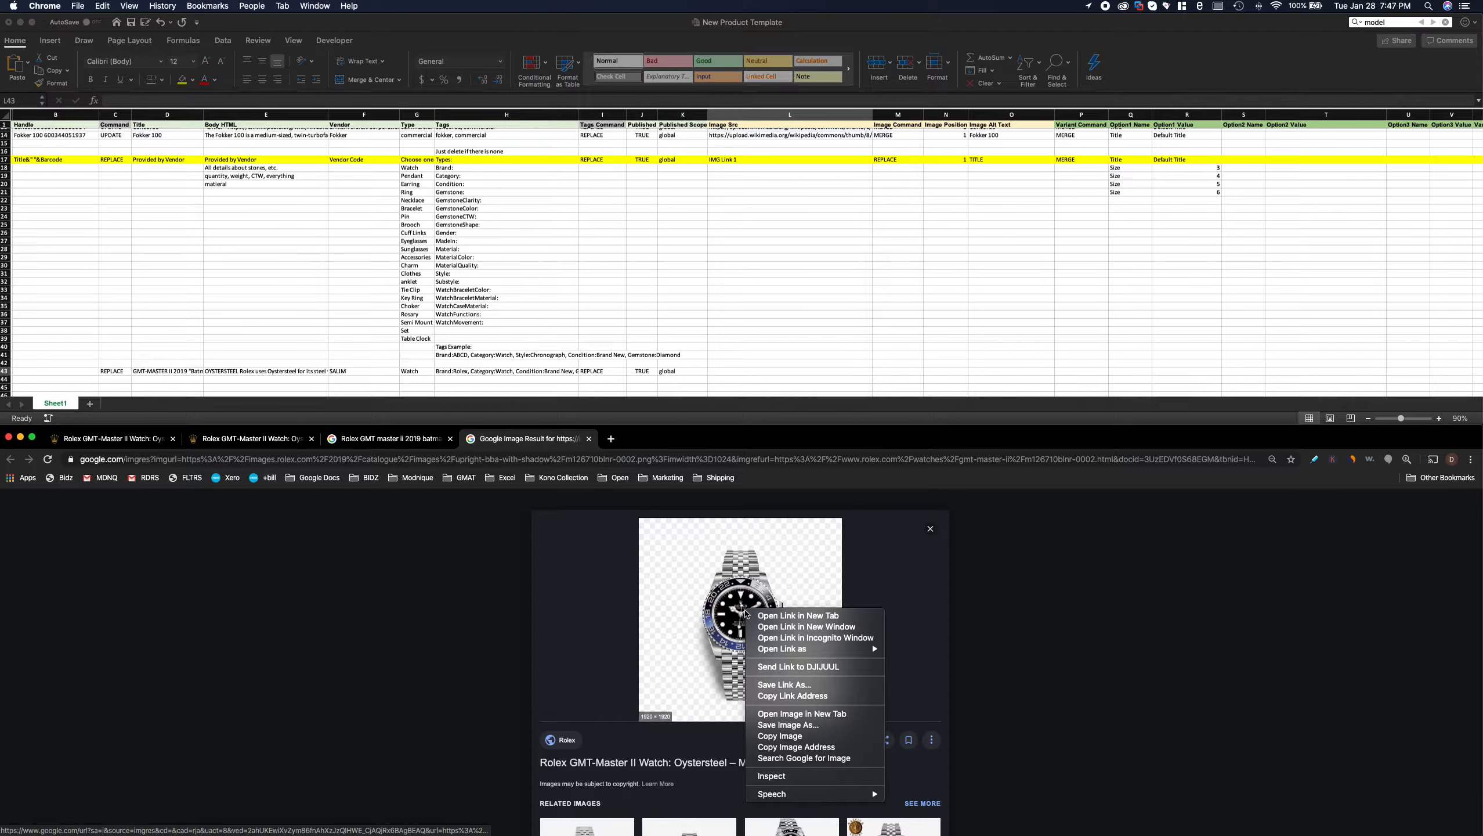
left_click(792, 696)
left_click(729, 373)
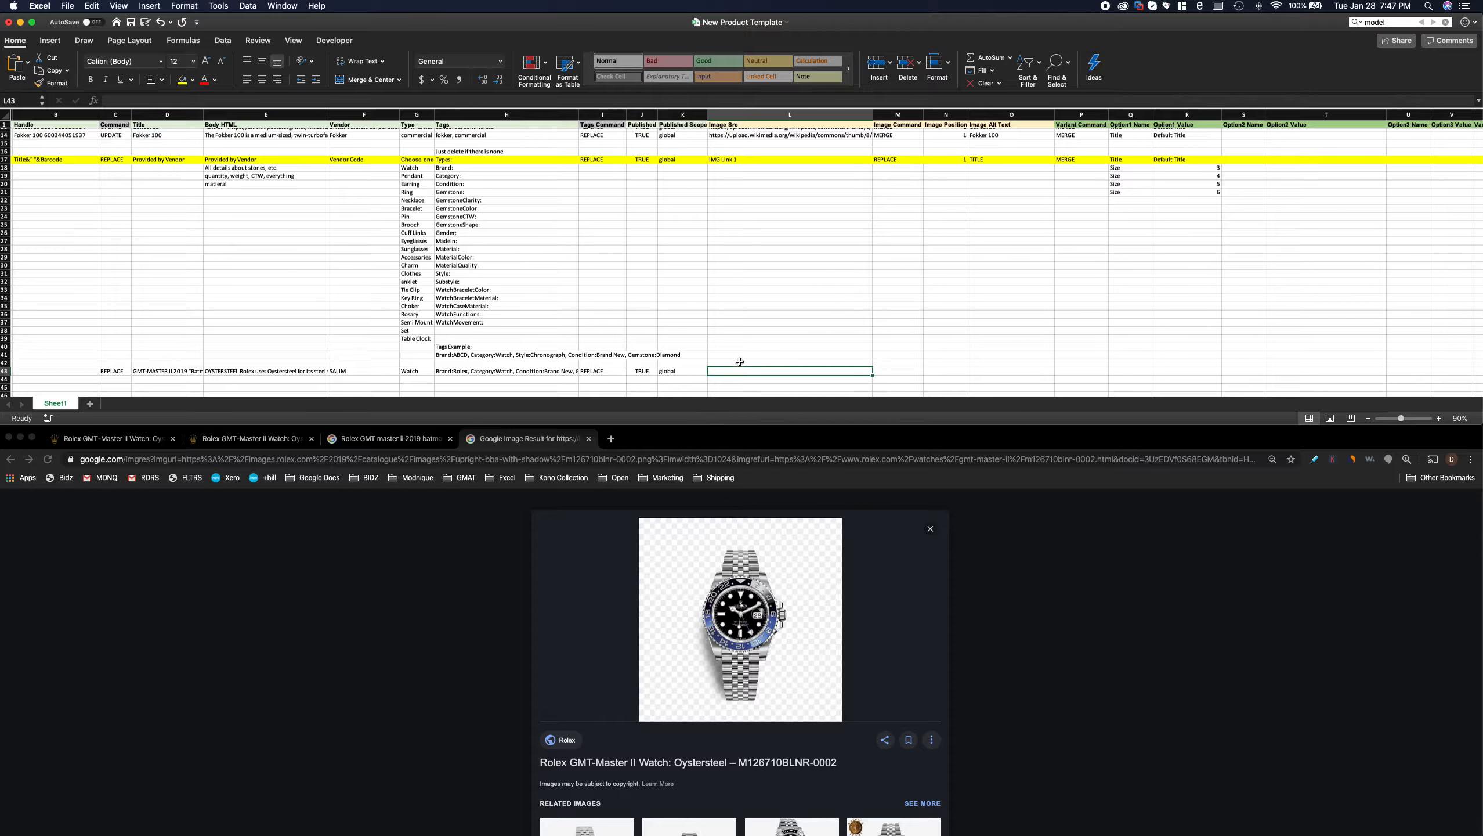
key("super+v")
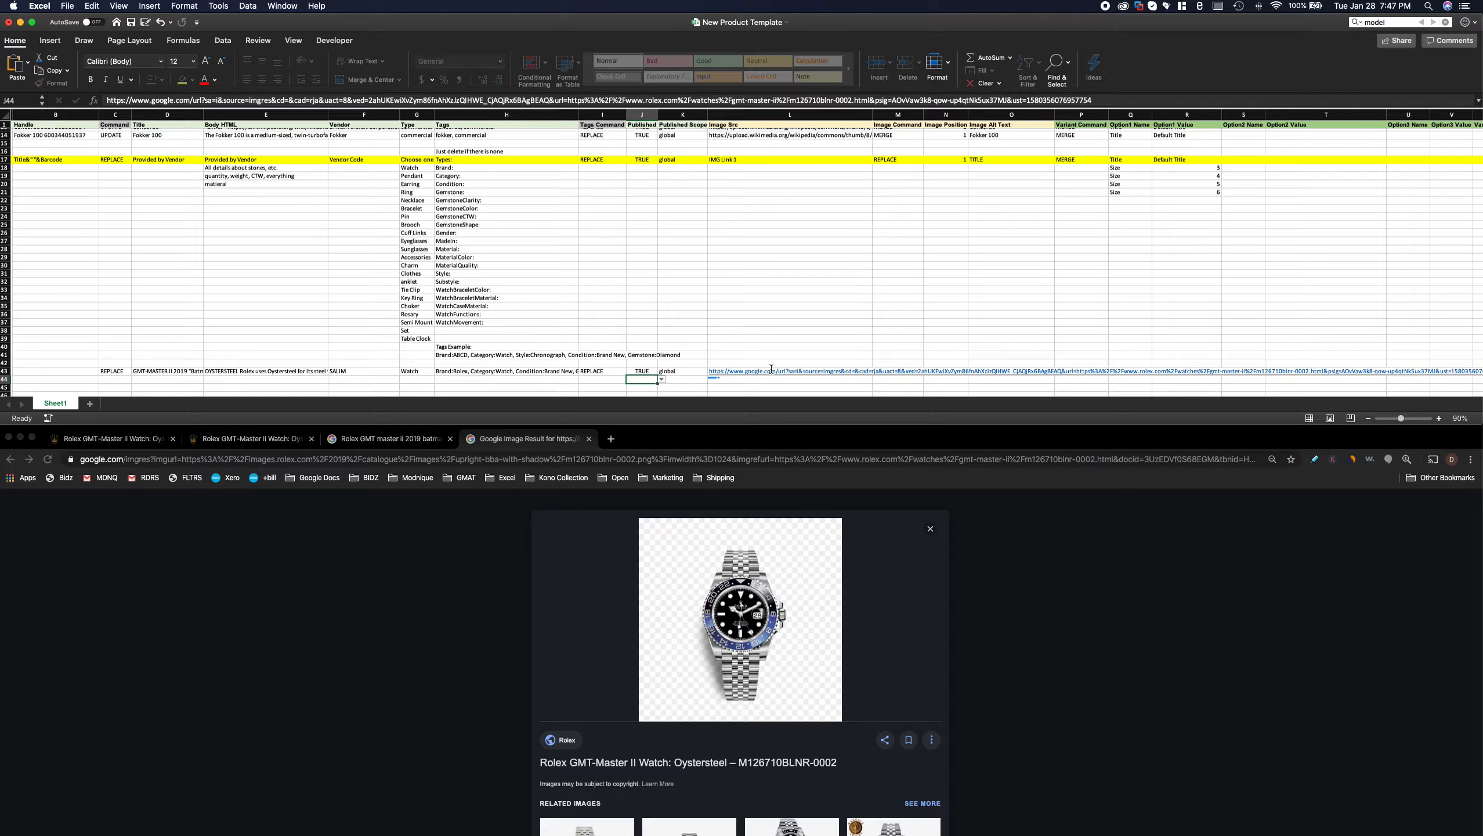
key("Return")
left_click(699, 371)
left_click(754, 368)
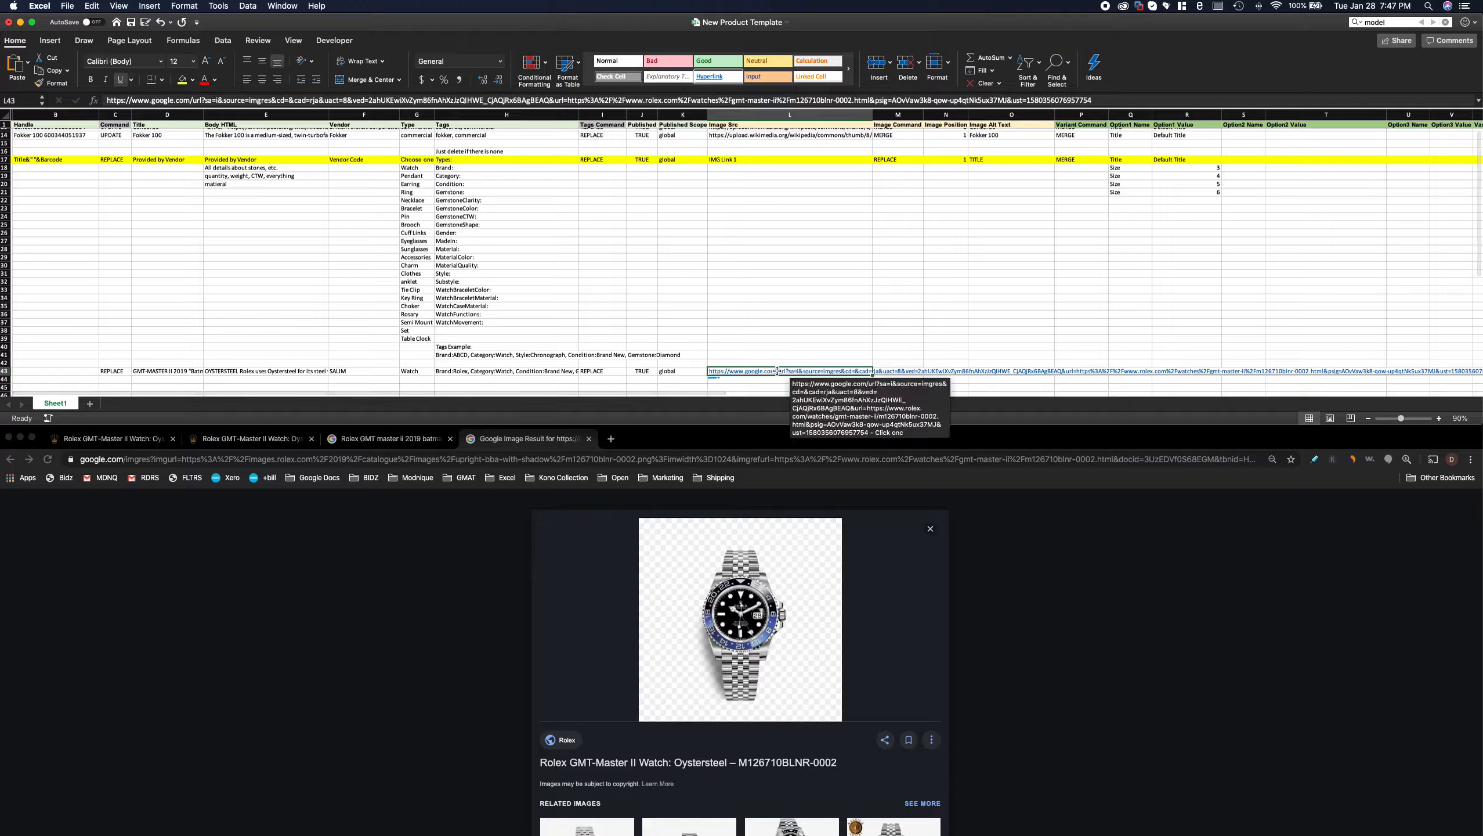
- Set the product row's Image Command in M43 to REPLACE and Image Position in N43 to 1
key("Right")
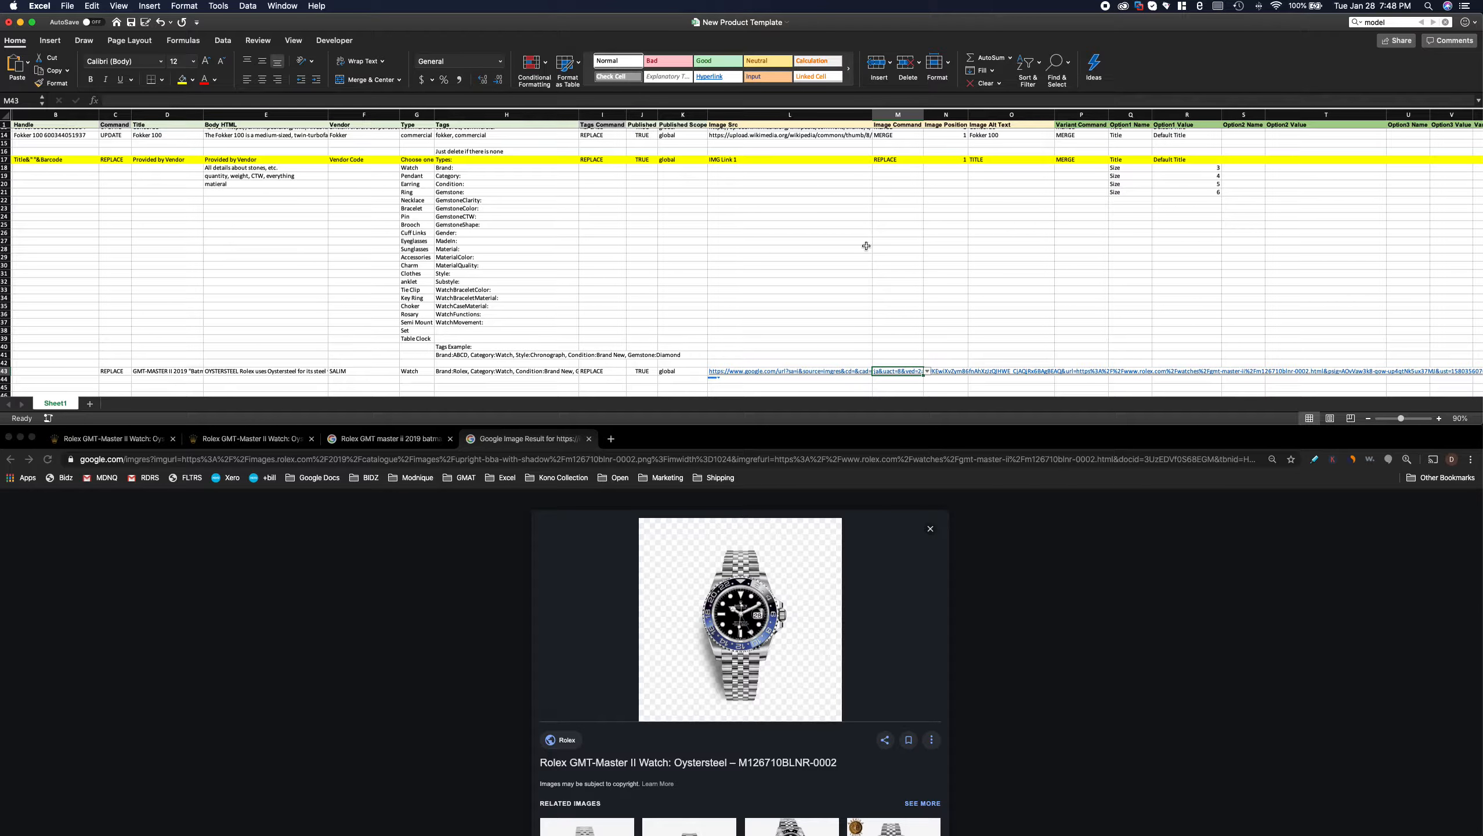
type("REPLACE")
key("Tab")
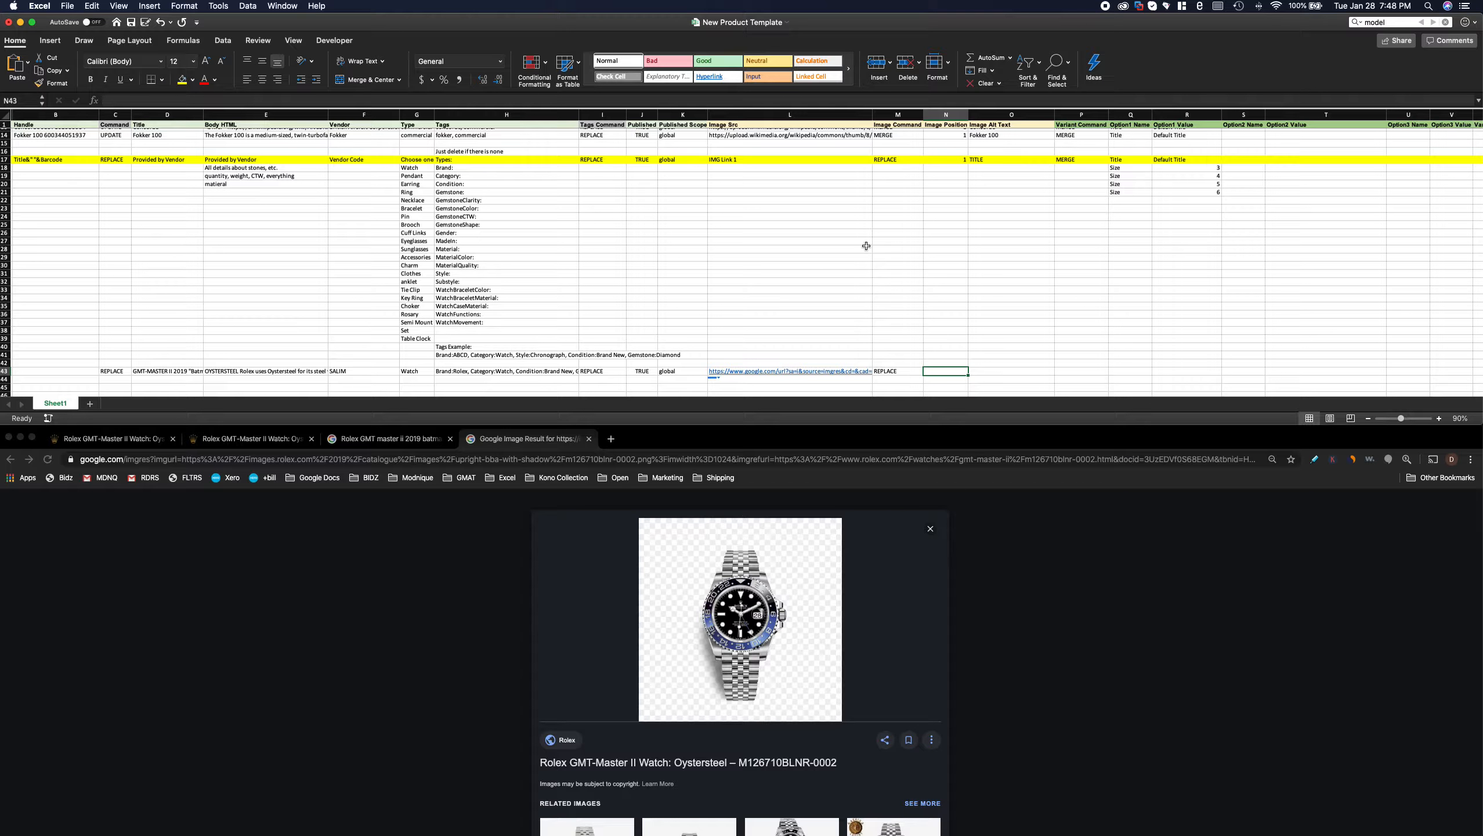
type("1")
key("Tab")
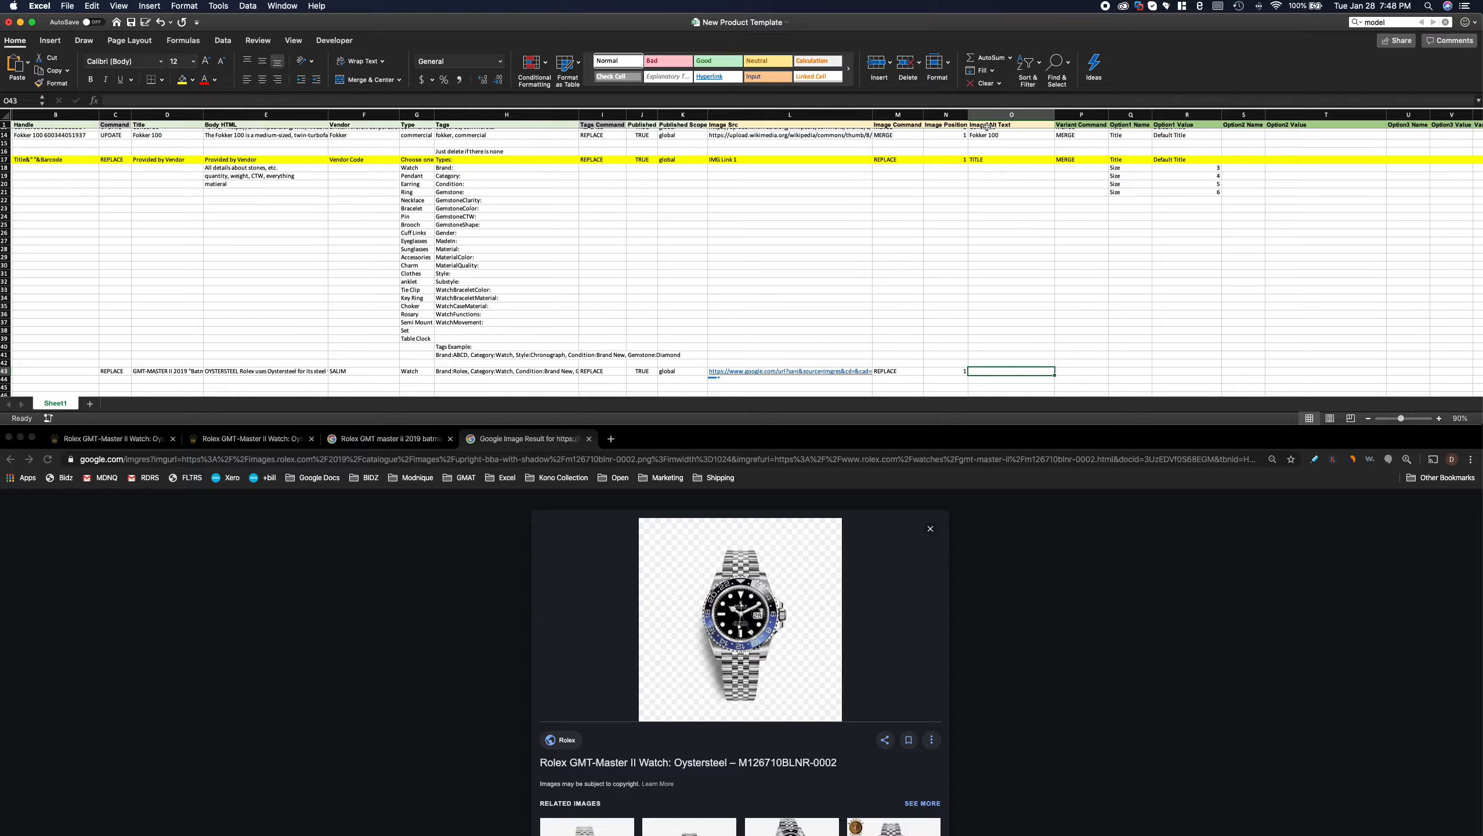
- Copy the title from D43 into Image Alt Text in O43 and remove the quotation marks, leaving GMT-MASTER II 2019 Batman
left_click(170, 372)
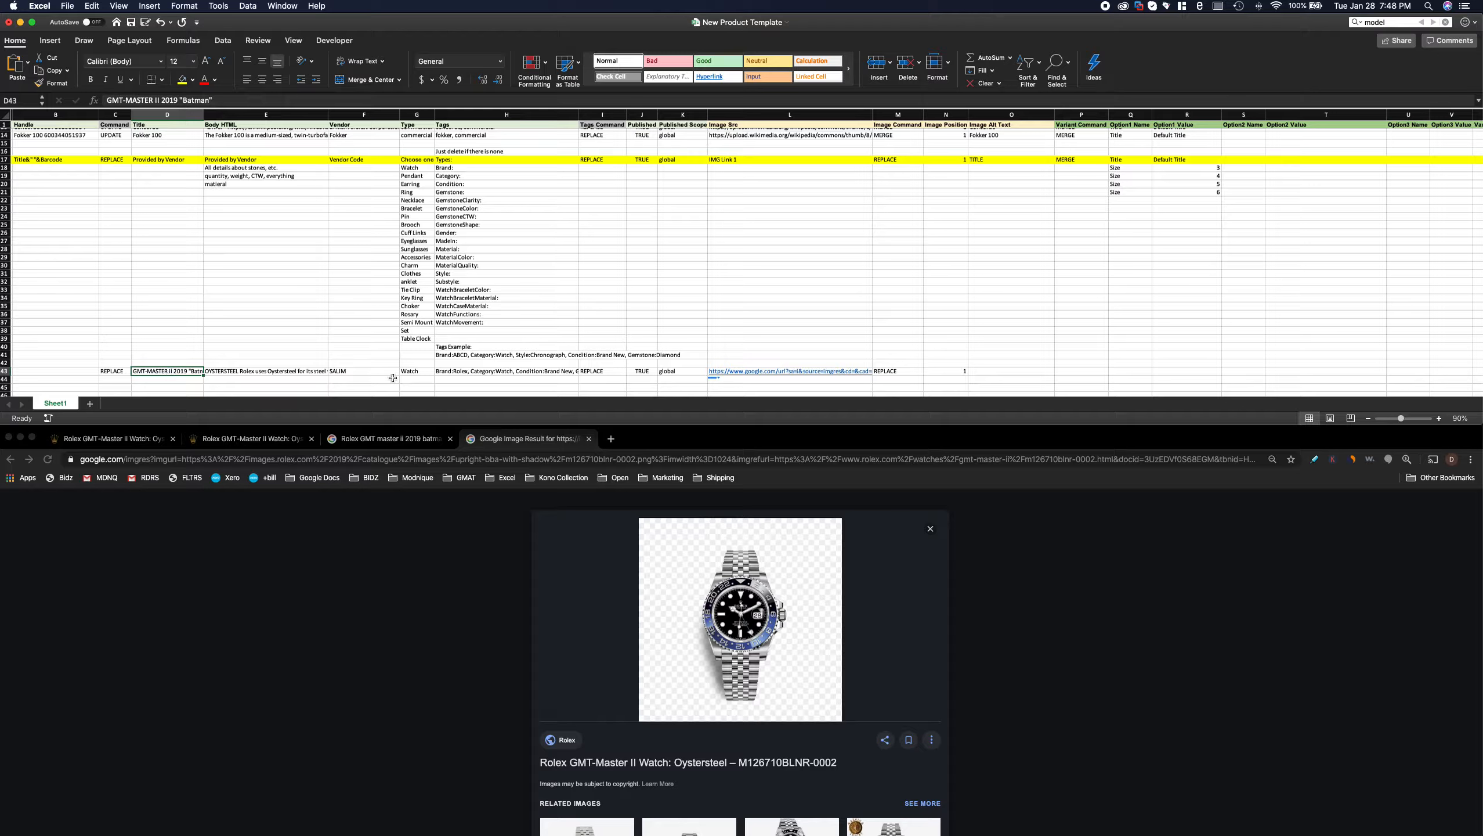
key("super+c")
left_click(1035, 372)
key("super+v")
left_click(1088, 371)
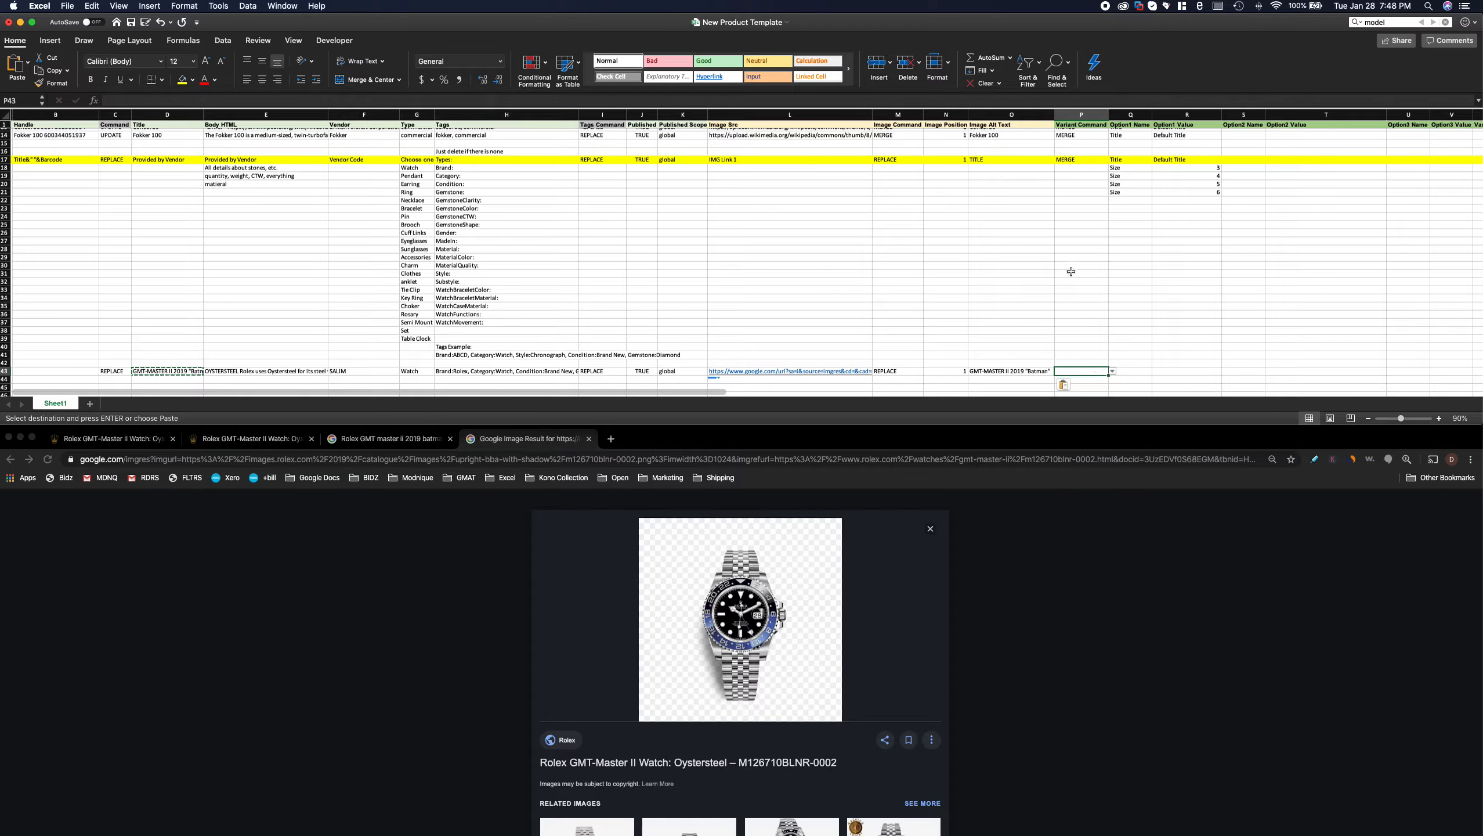
double_click(1053, 371)
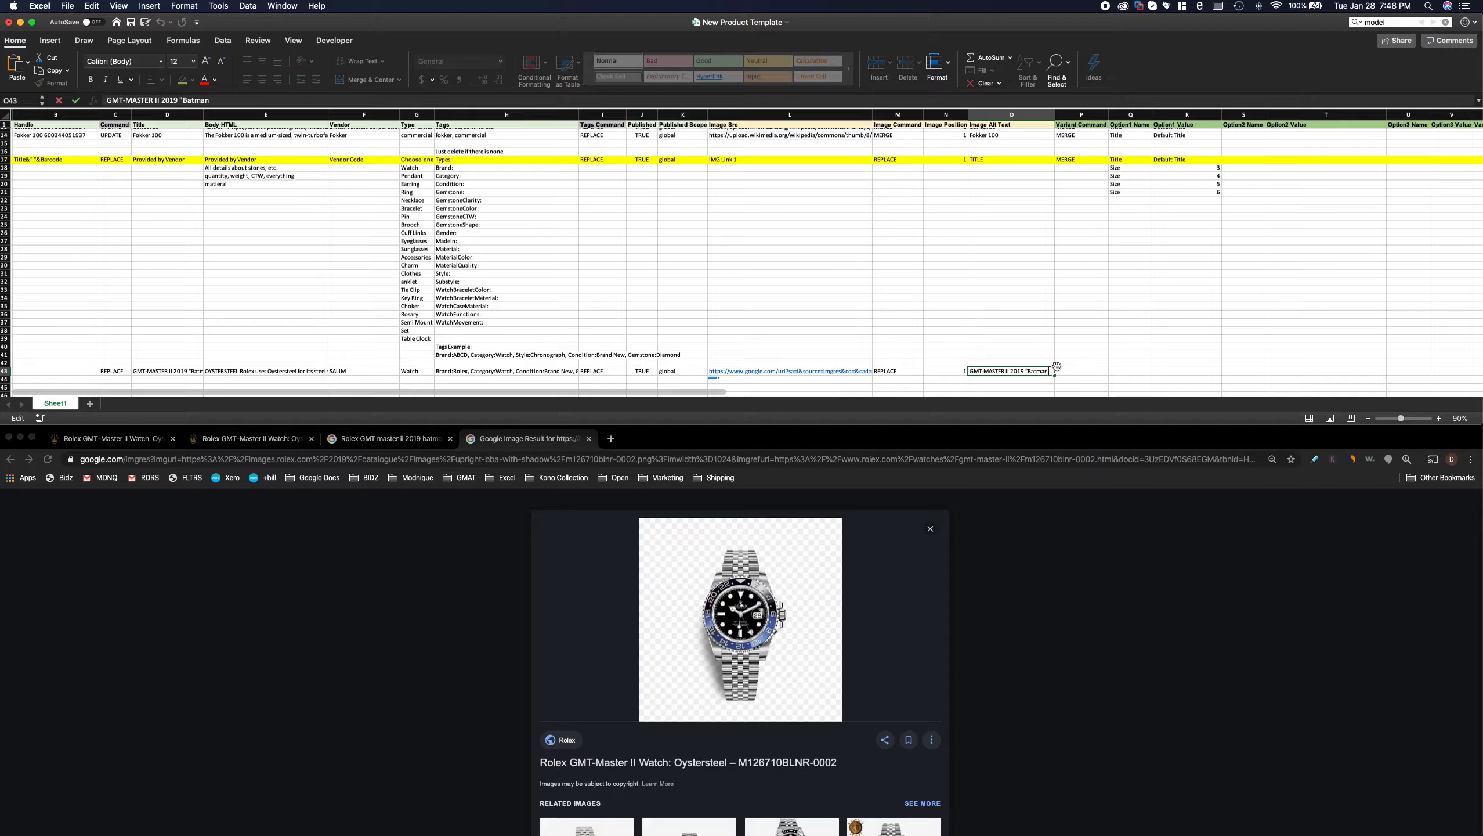
key("BackSpace")
key("Tab")
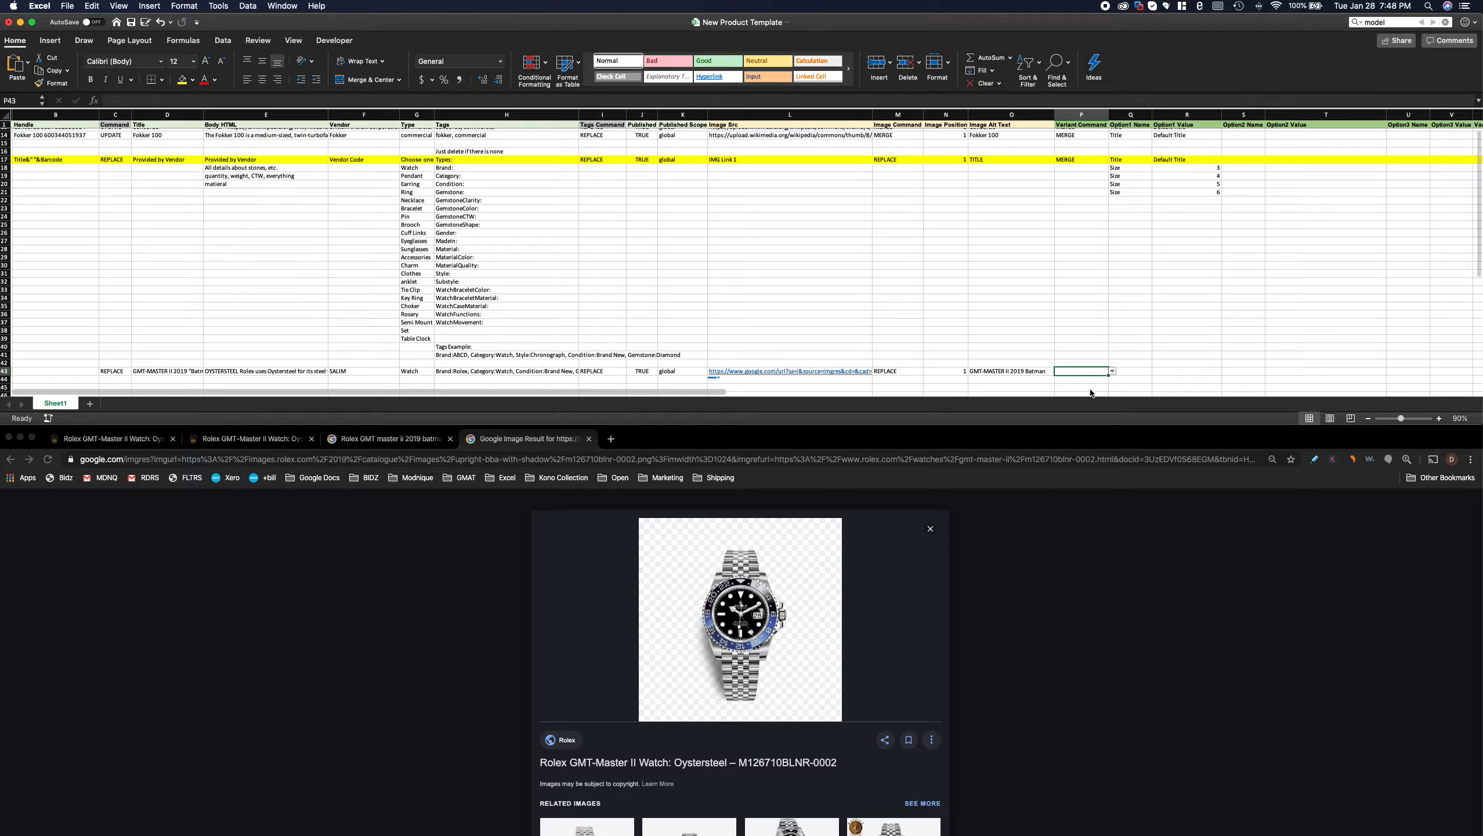
- Choose REPLACE as the Variant Command in P43
left_click(1112, 370)
left_click(1113, 375)
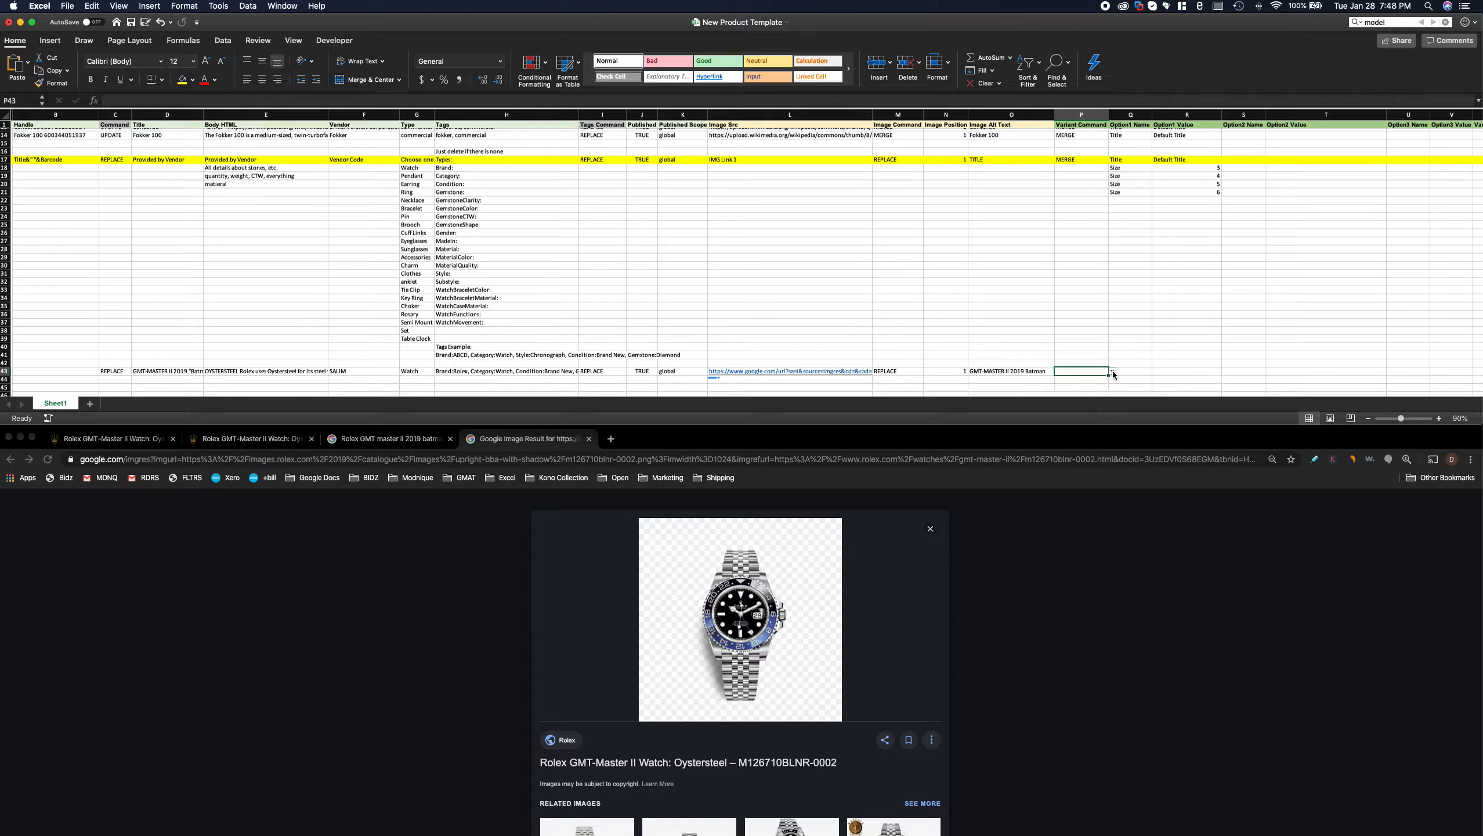
scroll(1092, 290, "up", 1)
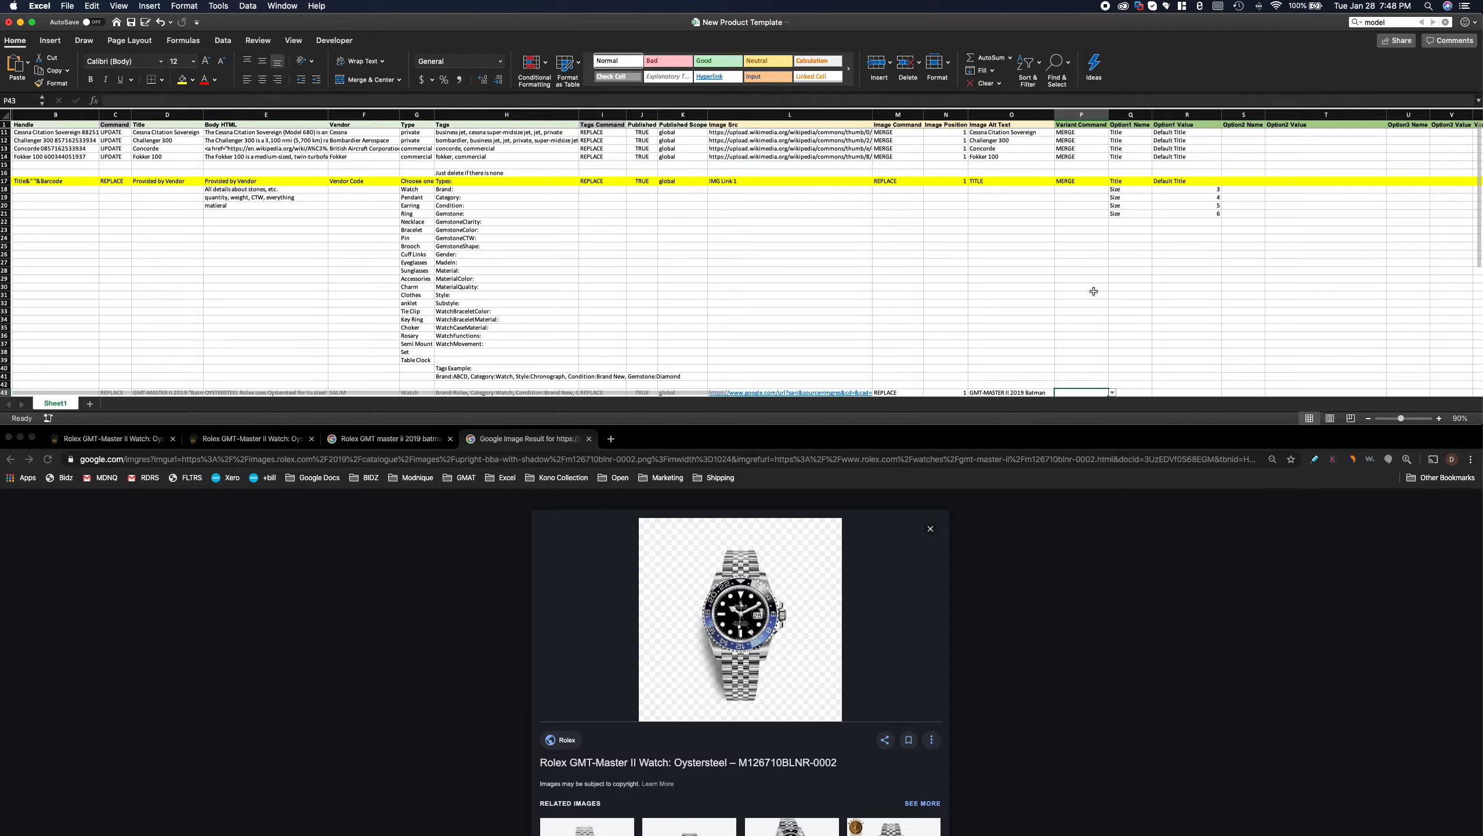
scroll(1094, 291, "down", 3)
left_click(1113, 324)
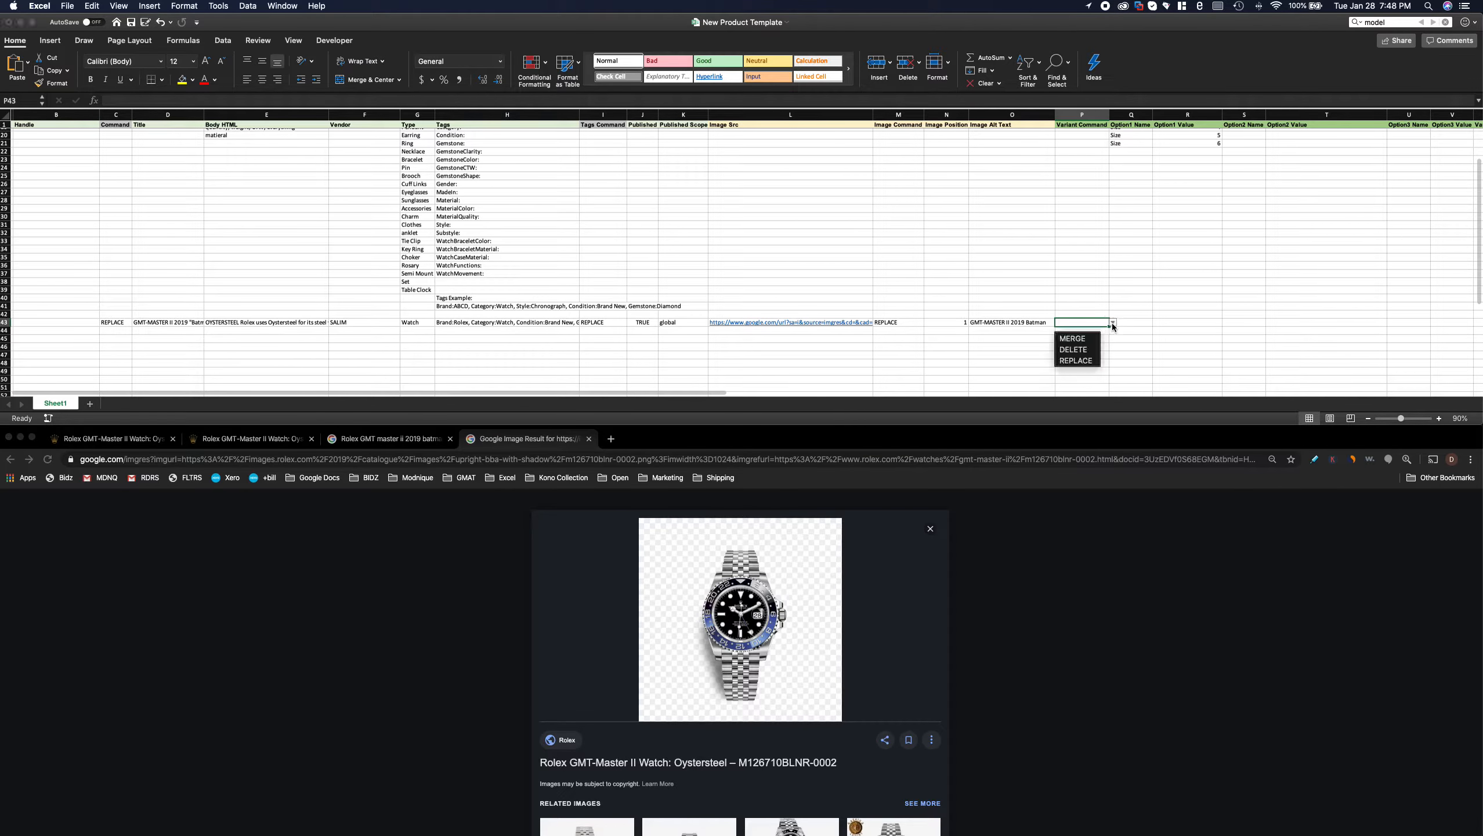
left_click(1077, 360)
- Following the highlighted template row, change the Variant Command in P43 to MERGE
scroll(1100, 322, "up", 3)
scroll(1099, 323, "down", 2)
left_click(1114, 348)
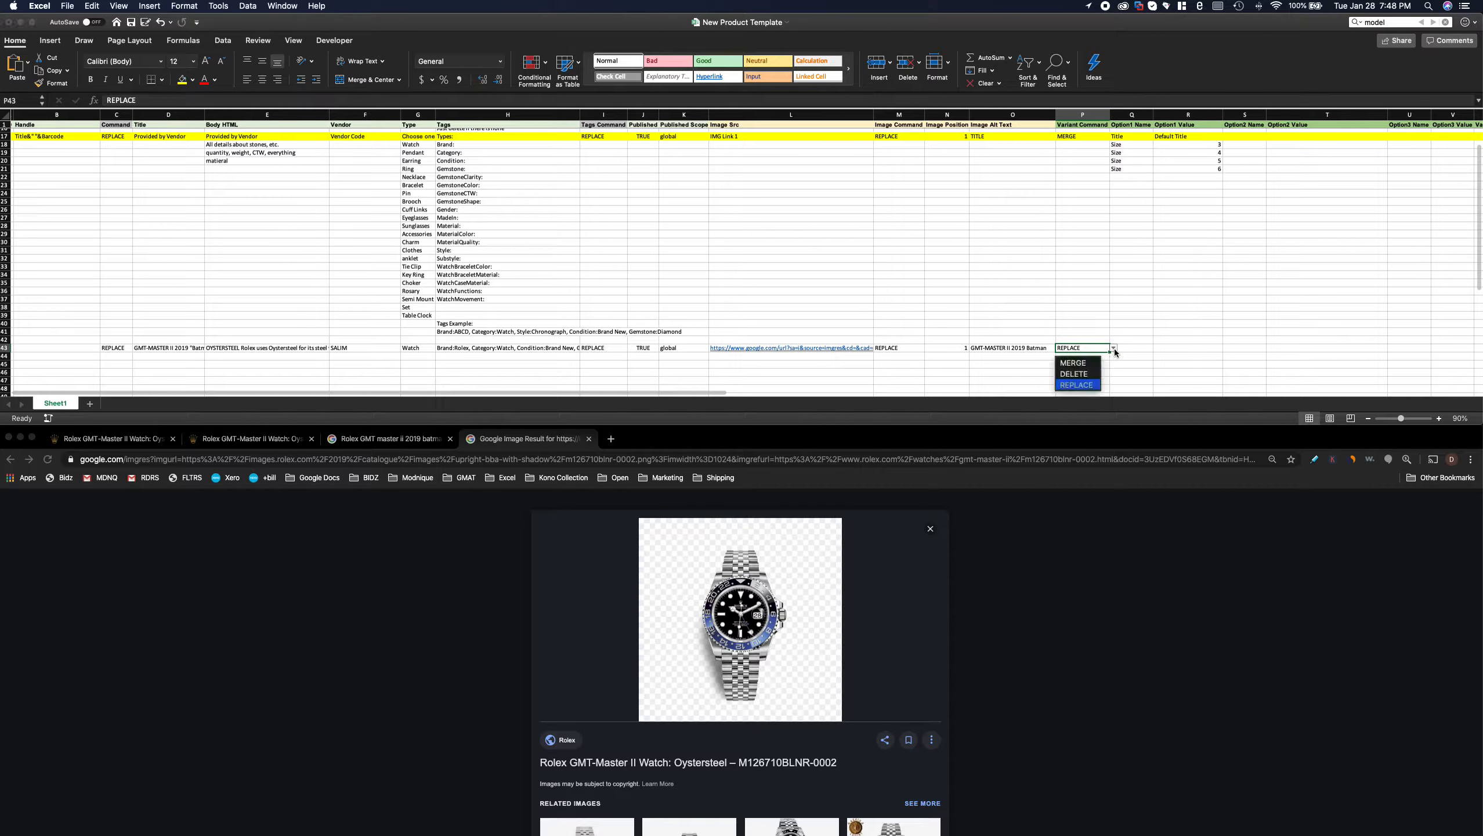
left_click(1088, 359)
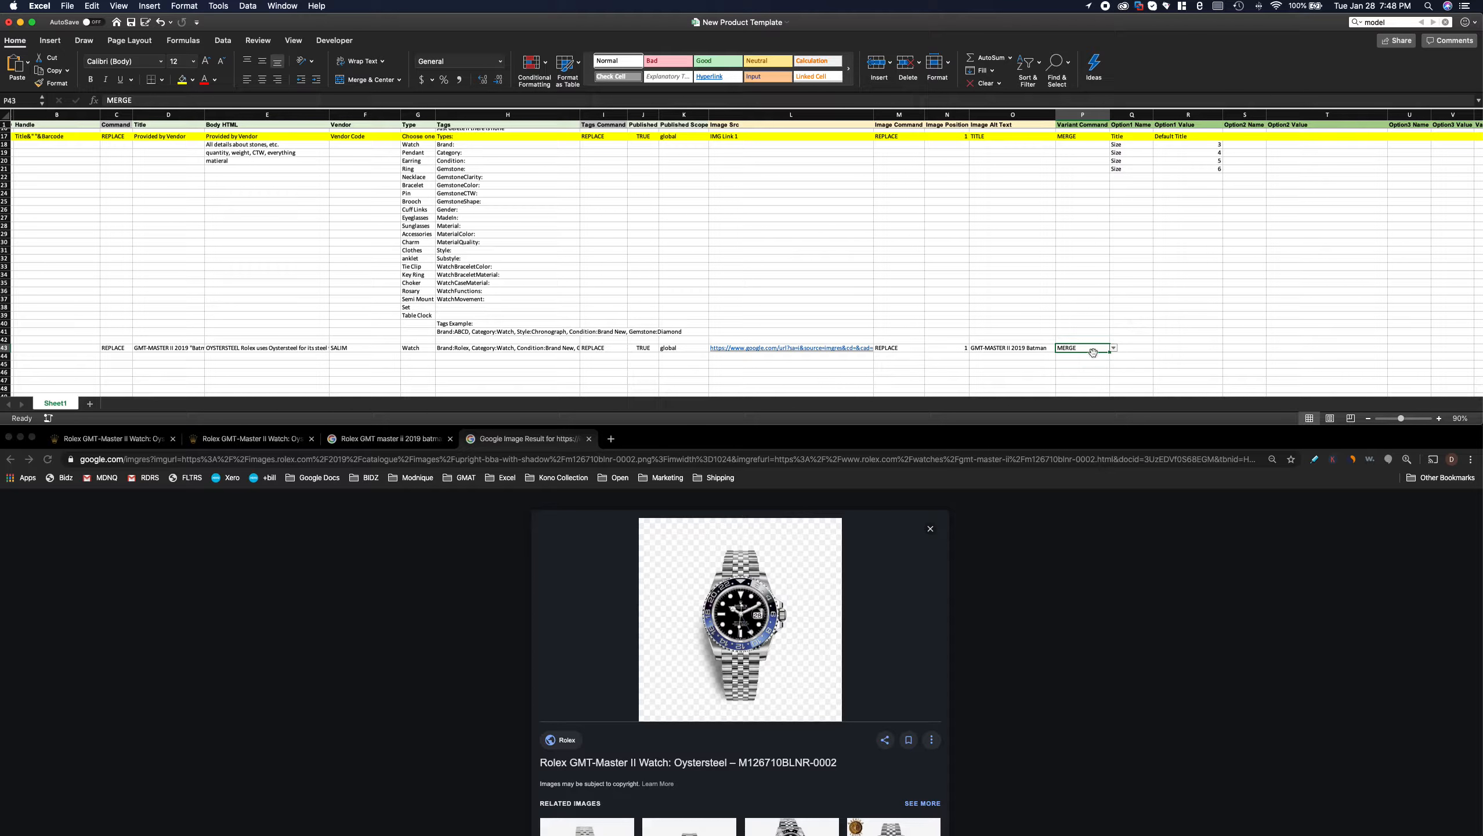
- Enter Title as Option1 Name in Q43 and Default Title as Option1 Value in R43 of the product row
left_click(1118, 345)
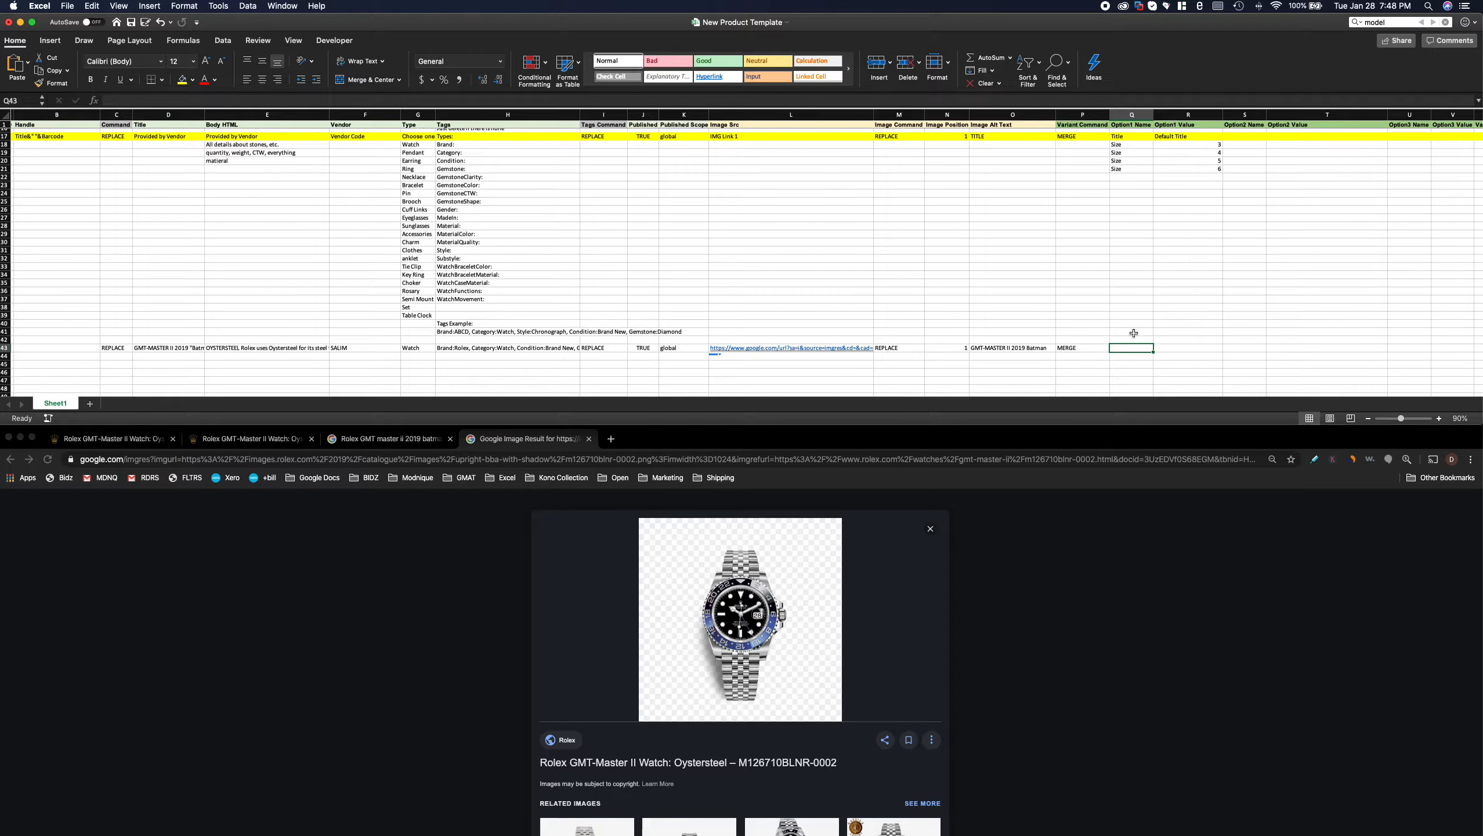
type("Title")
key("Tab")
type("Defau")
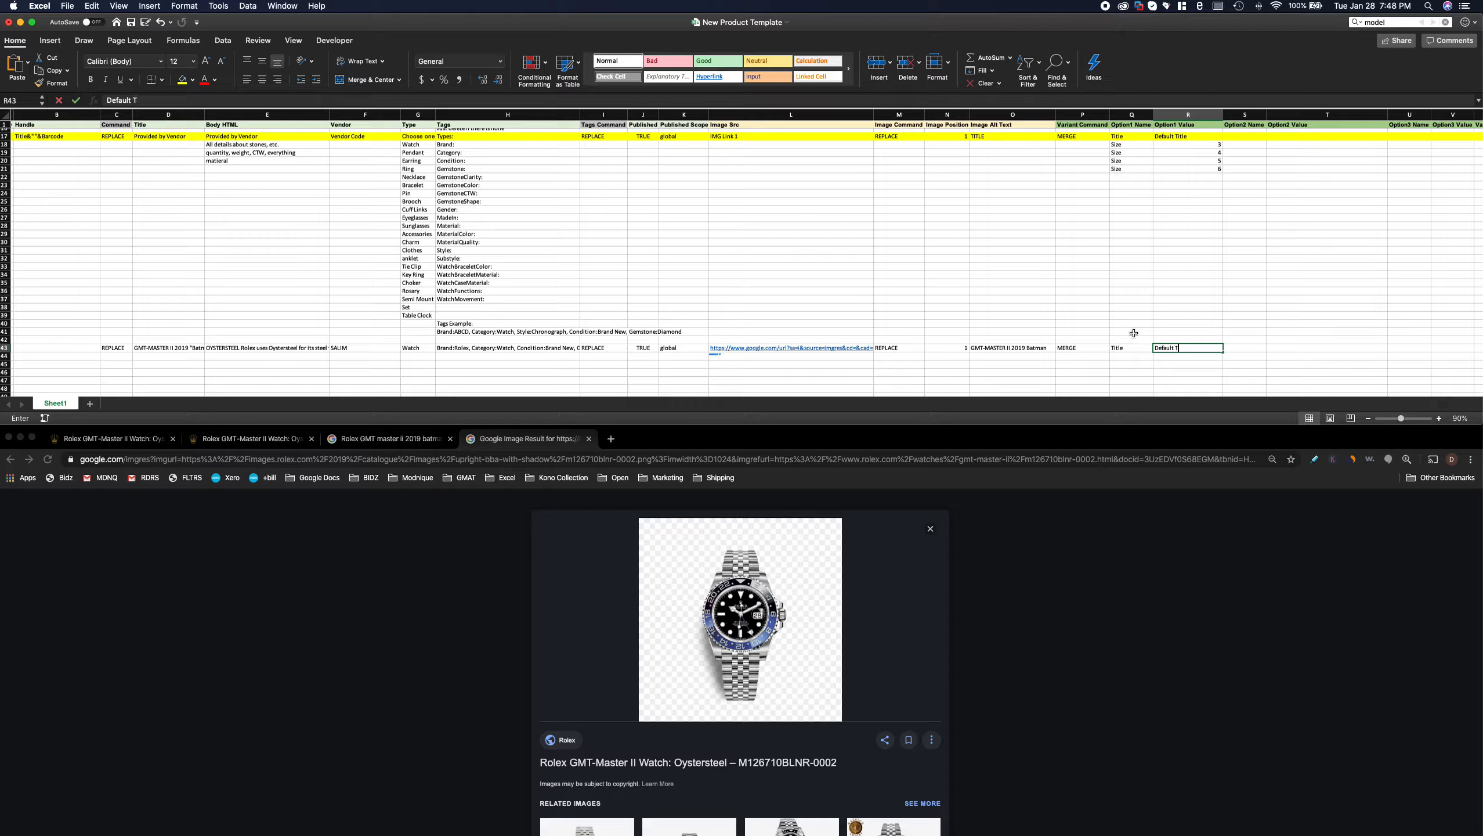
type("lt Title")
key("Tab")
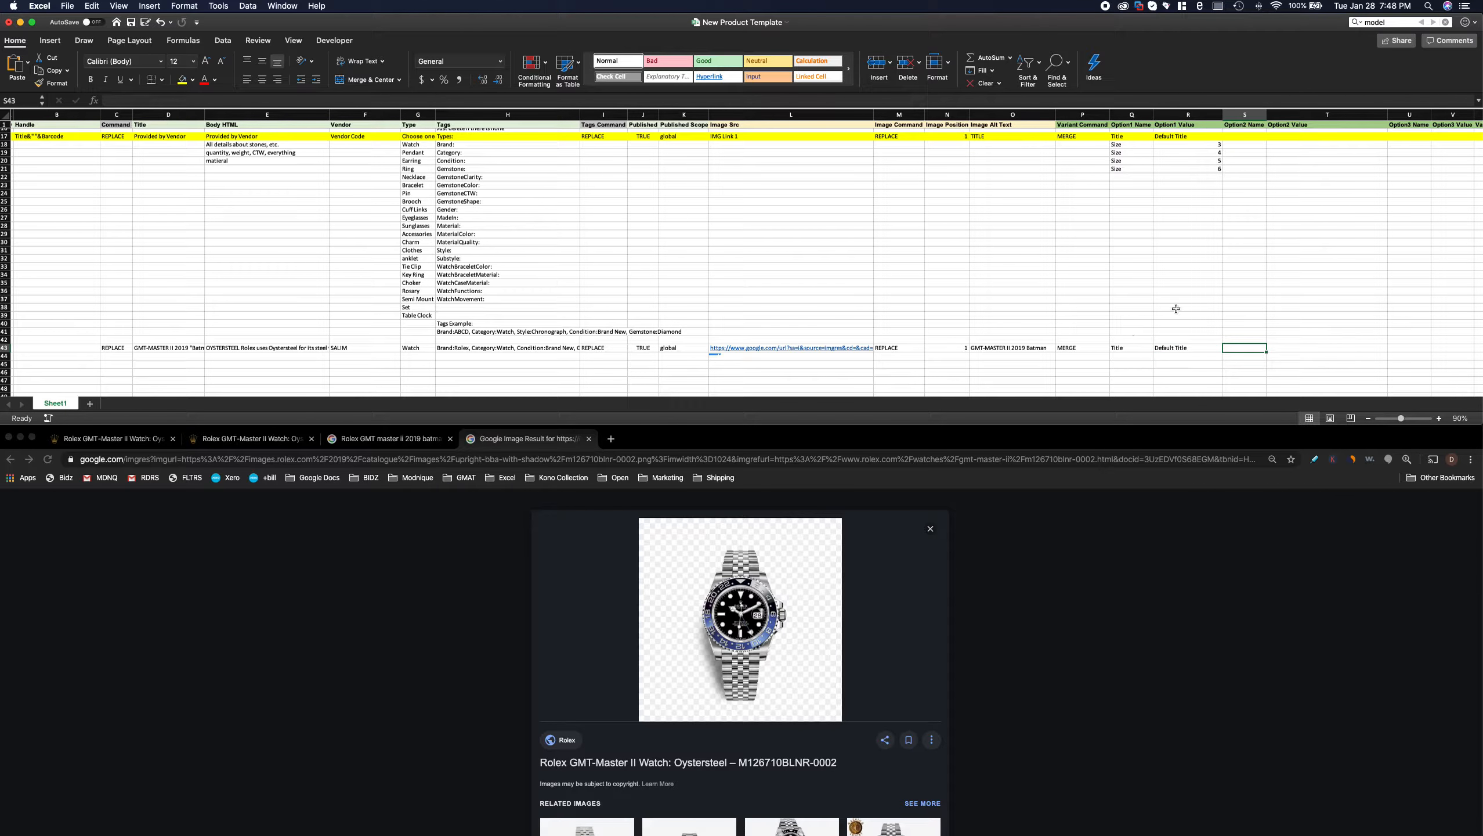
- Delete the columns from Option2 Name through Variant Generate From Options (S to W)
scroll(1234, 308, "right", 10)
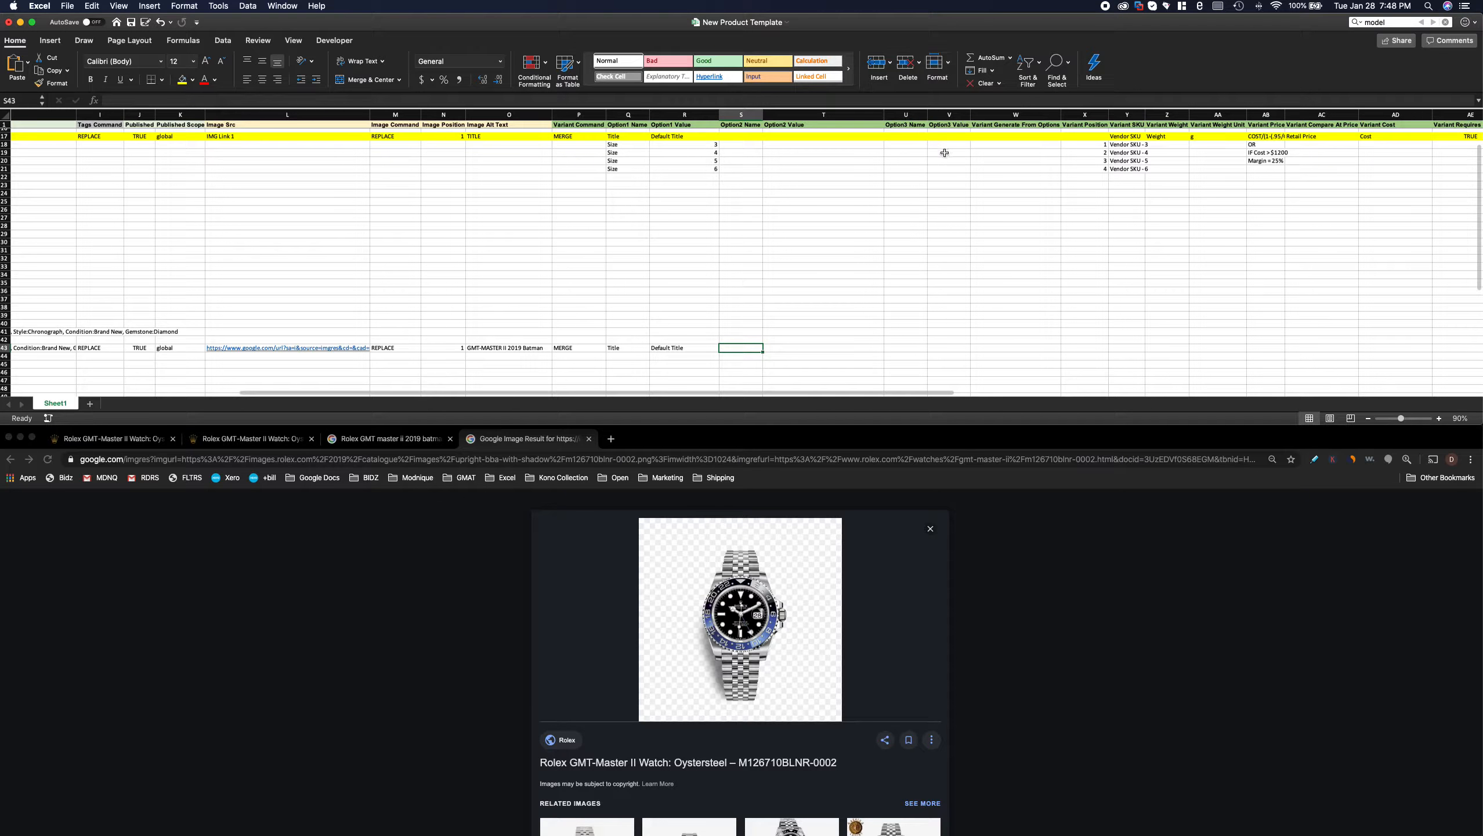
left_click_drag(742, 115, 945, 116)
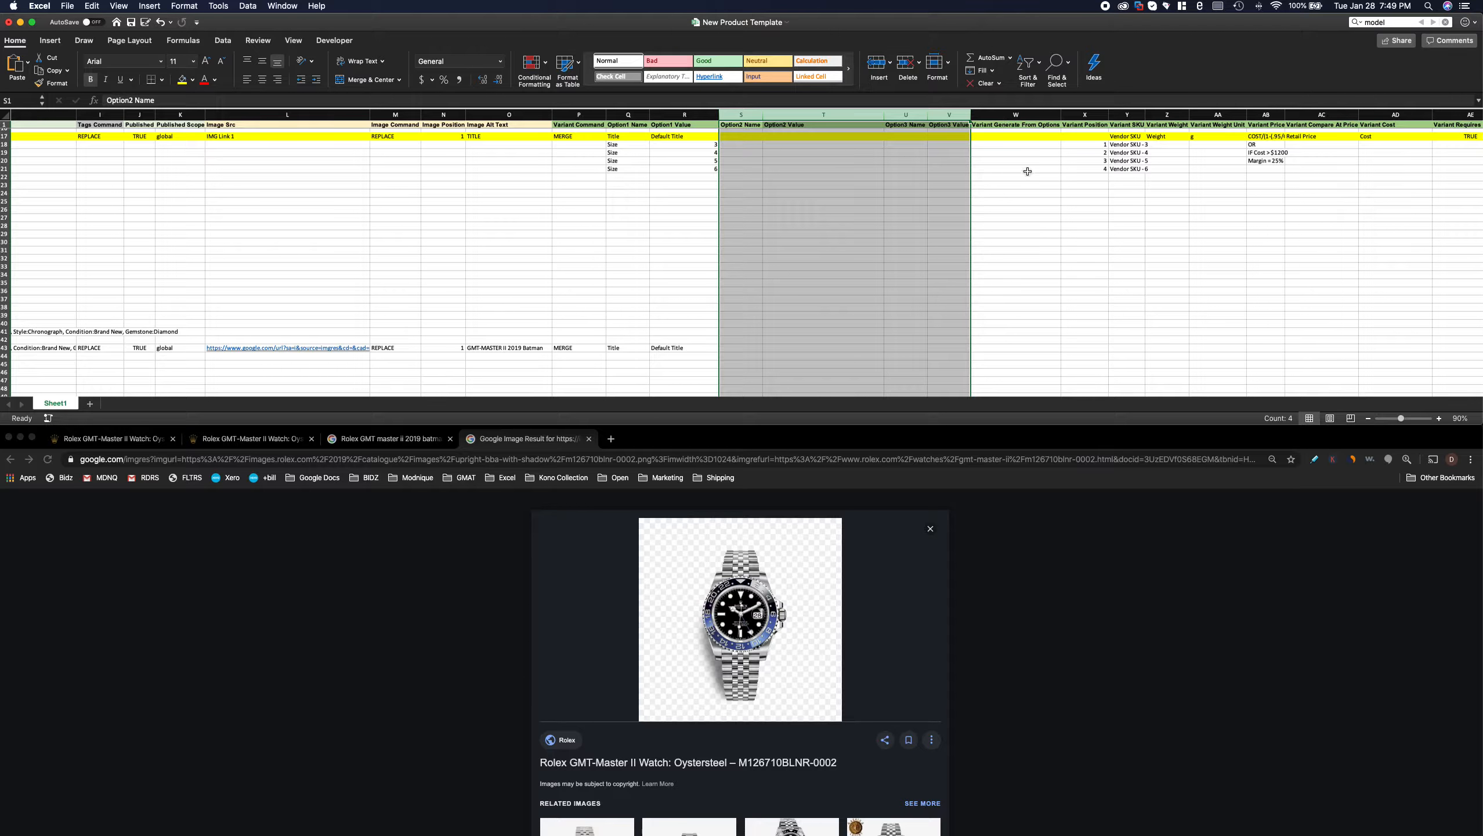
scroll(1028, 171, "up", 3)
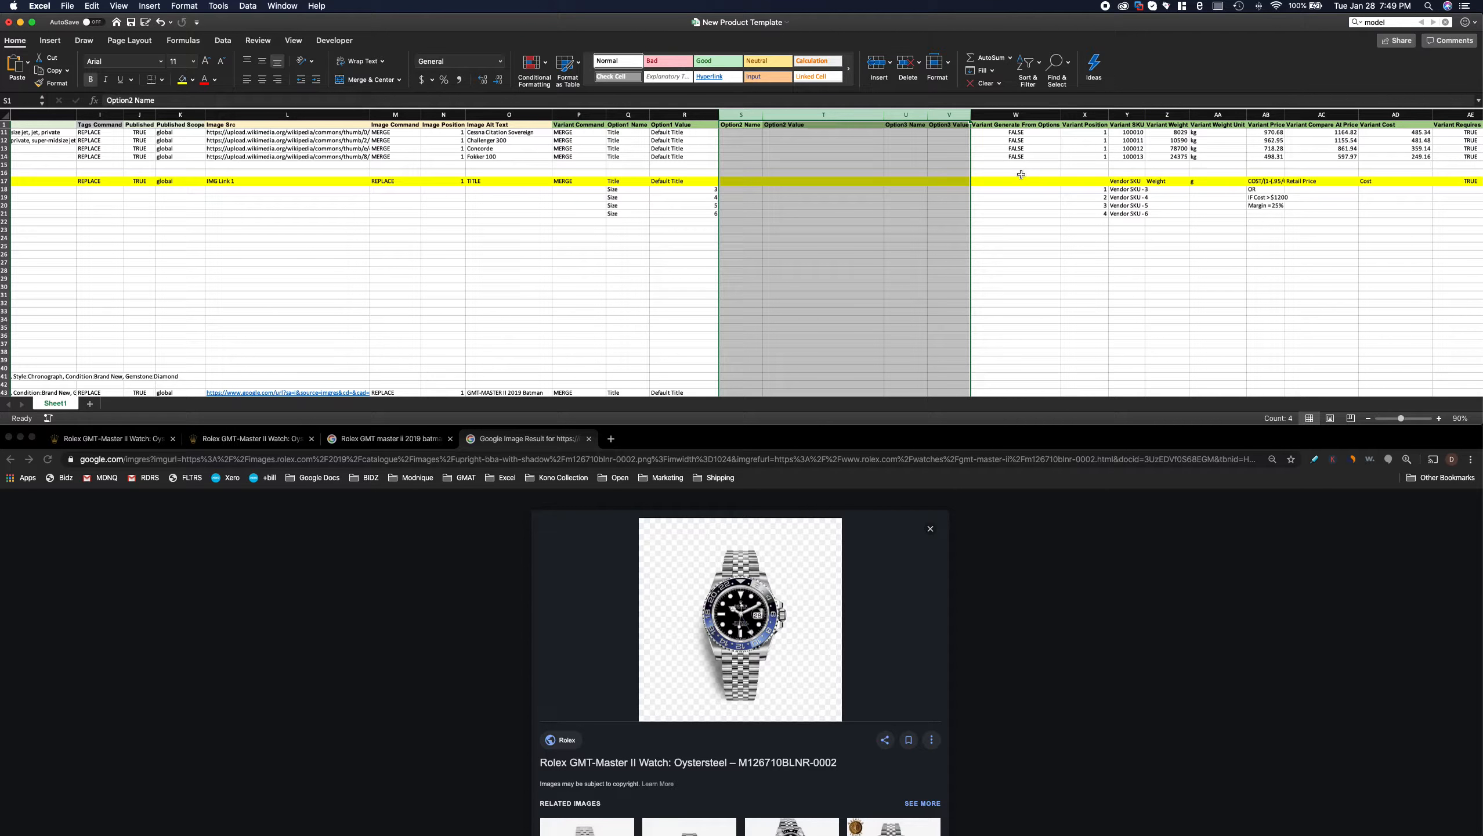
left_click(1019, 116, "shift")
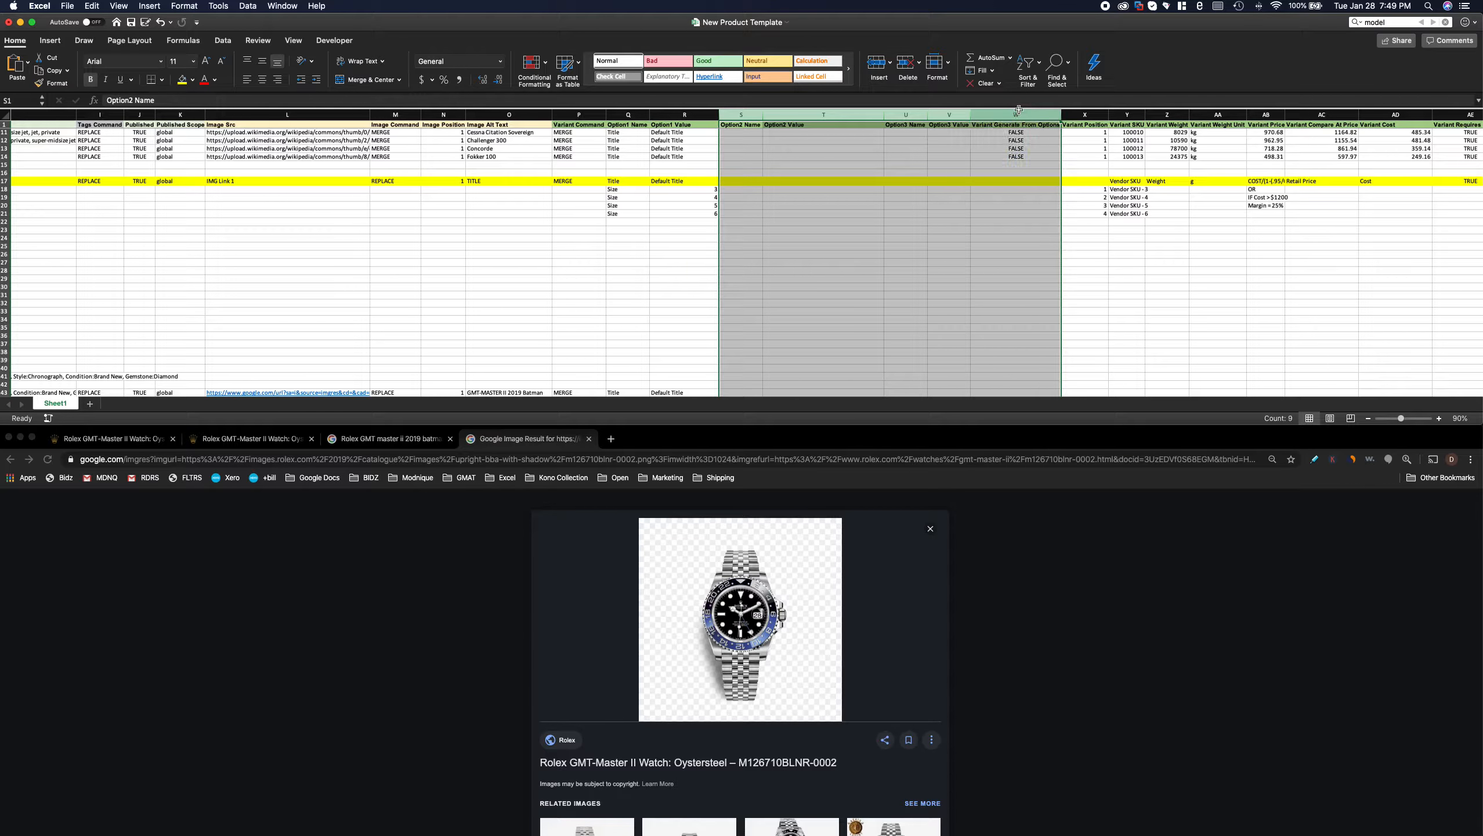
left_click(908, 71)
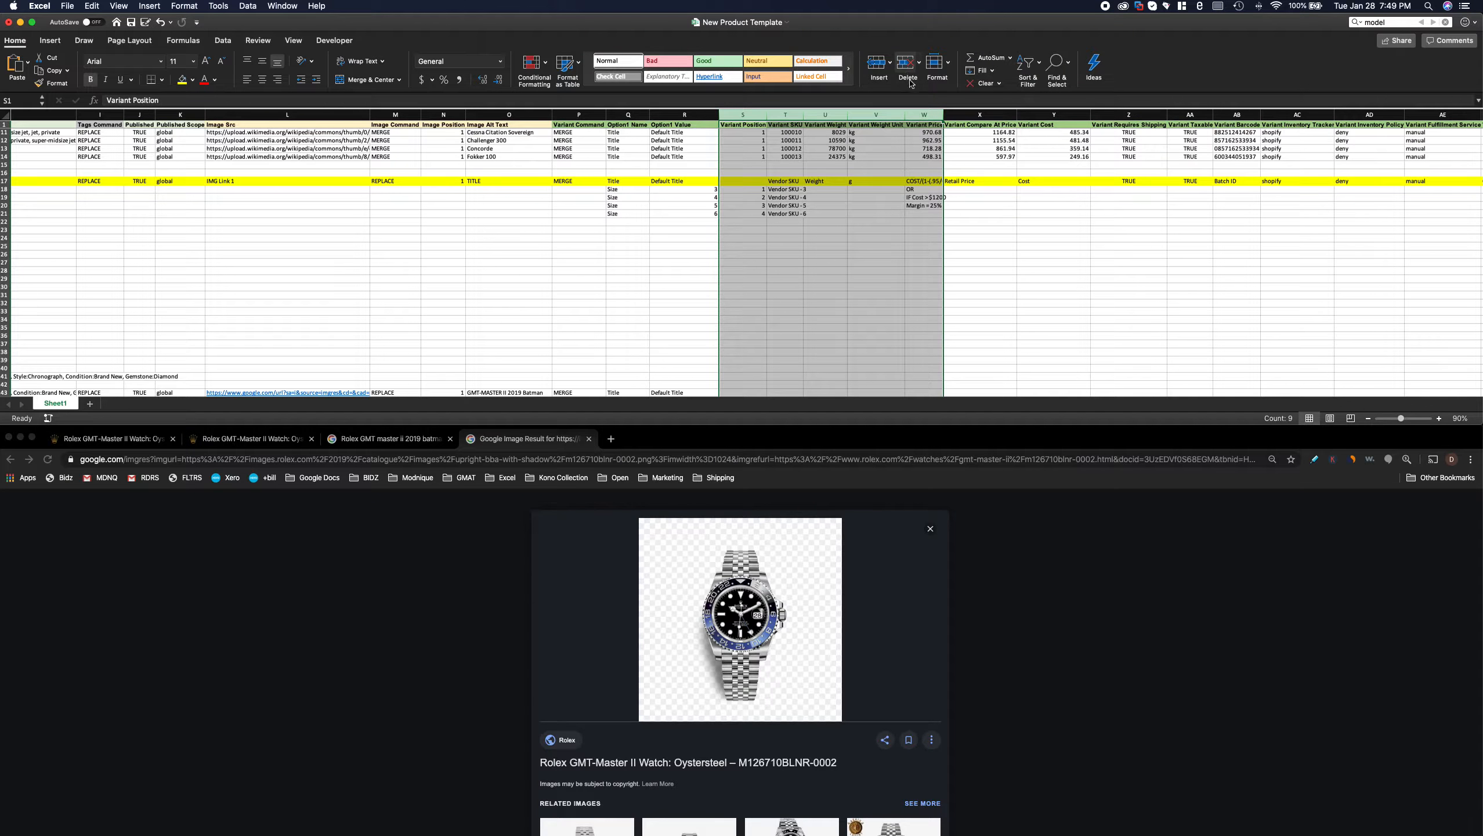
left_click(850, 284)
- Set the product row's Variant Position in S43 to 1
scroll(851, 281, "down", 3)
scroll(851, 282, "up", 3)
scroll(851, 282, "down", 2)
scroll(850, 282, "up", 2)
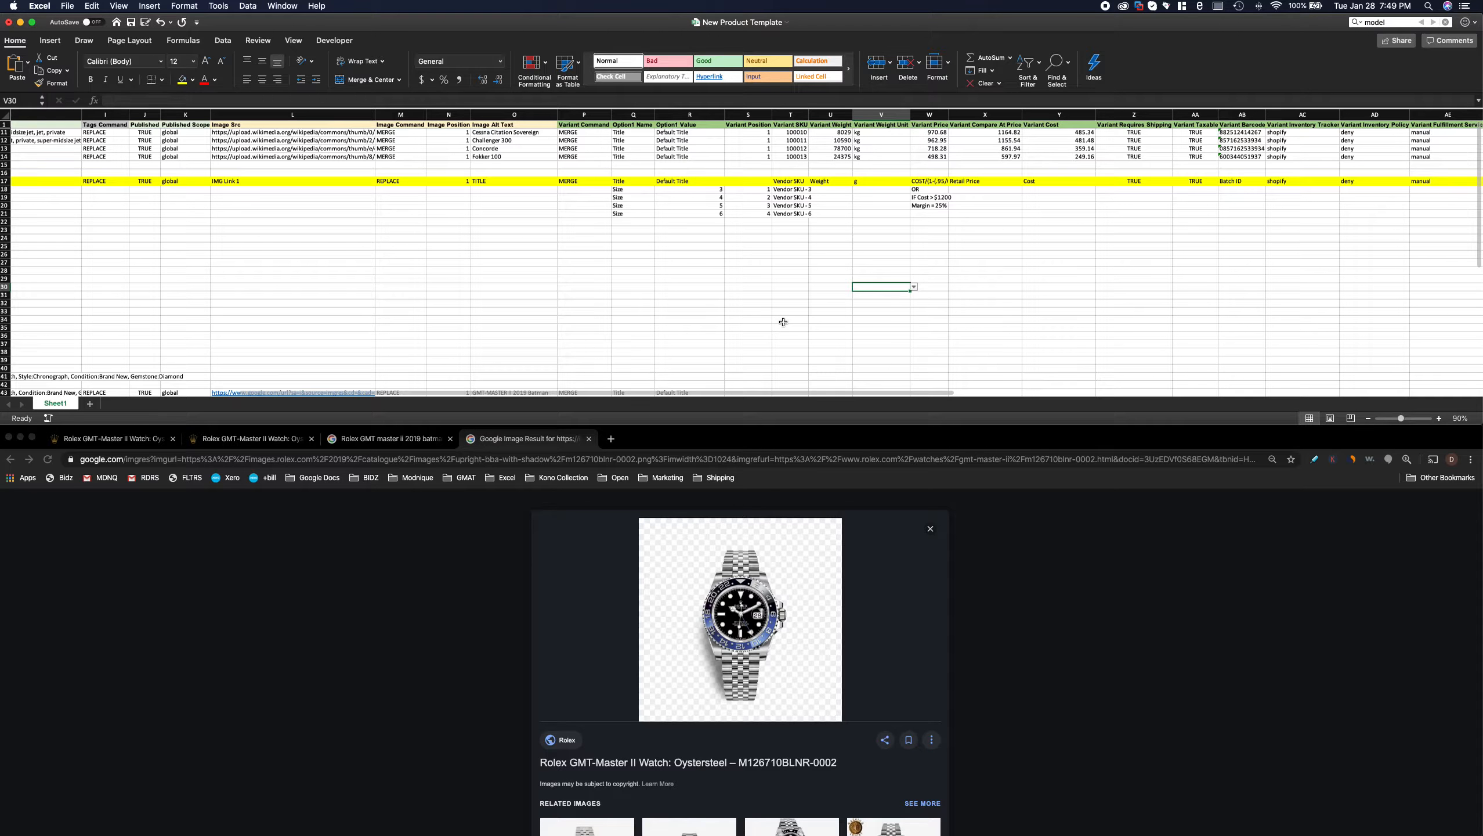
scroll(783, 323, "down", 3)
left_click(739, 337)
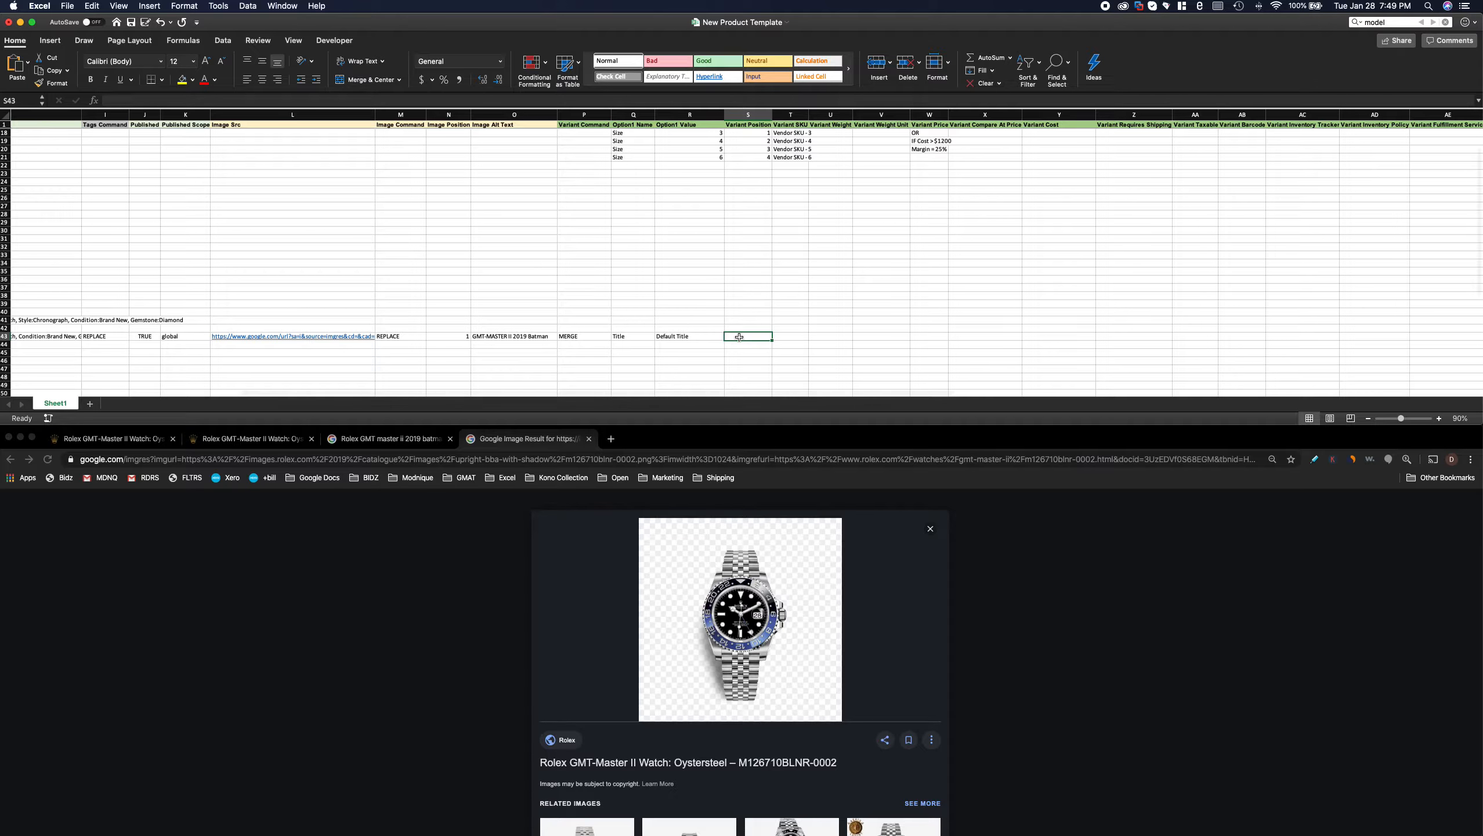
type("1")
key("Tab")
- Copy the reference 126710BLNR from the specifications on the Rolex product page in Chrome into Variant SKU in T43
scroll(829, 240, "up", 1)
scroll(830, 240, "up", 1)
scroll(830, 239, "down", 3)
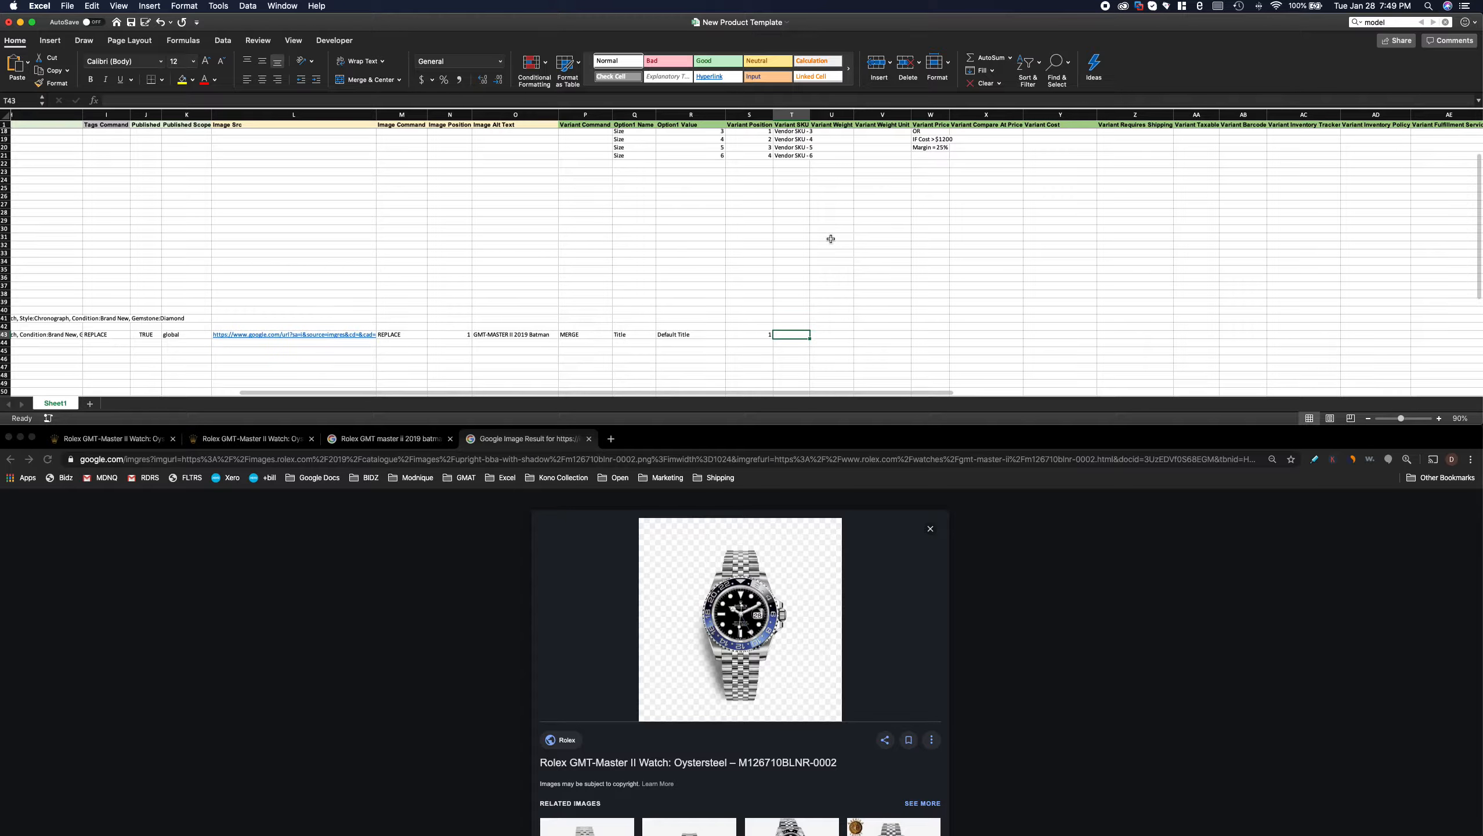
scroll(831, 239, "down", 2)
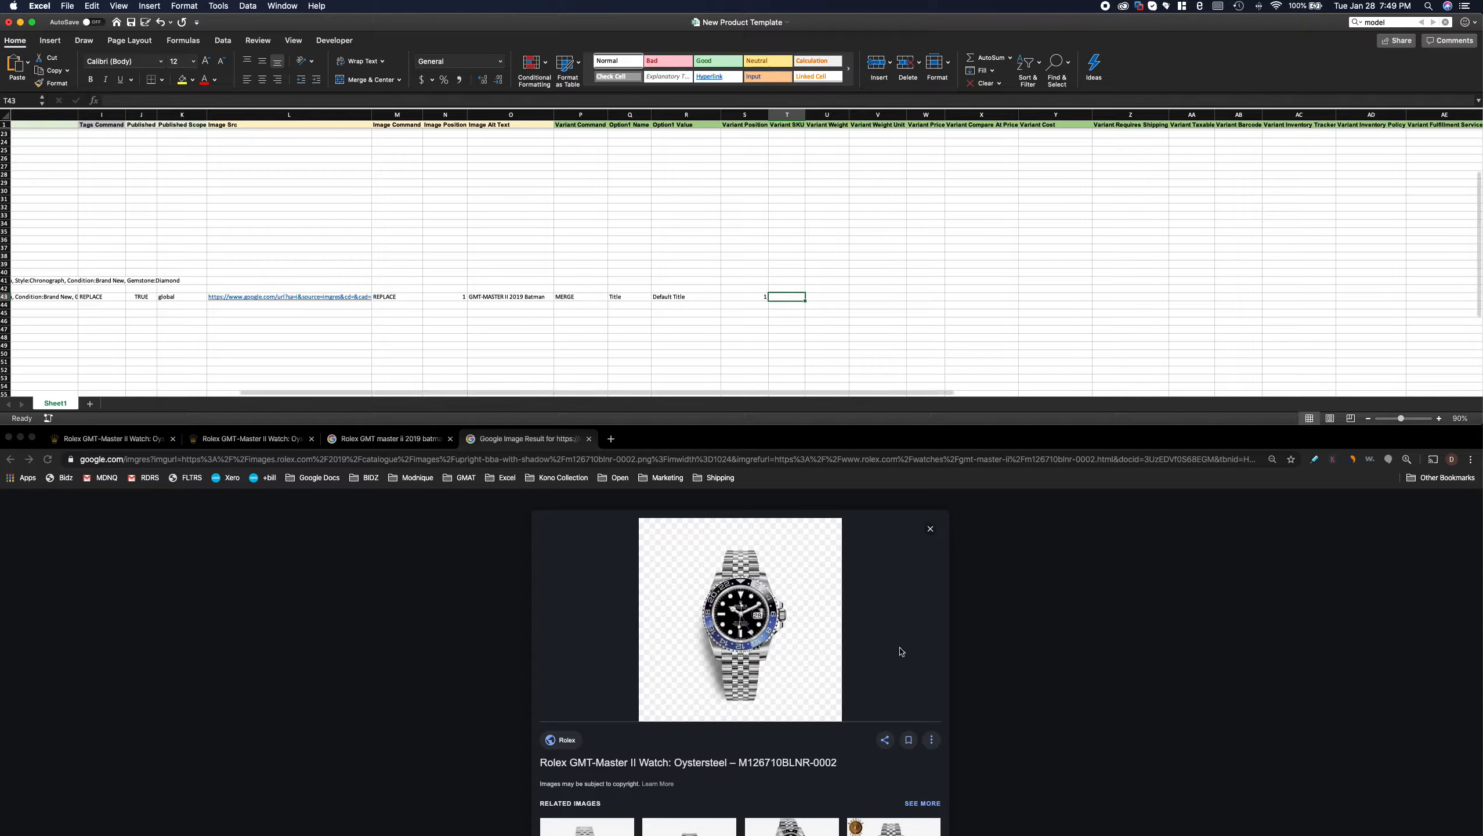
left_click(251, 439)
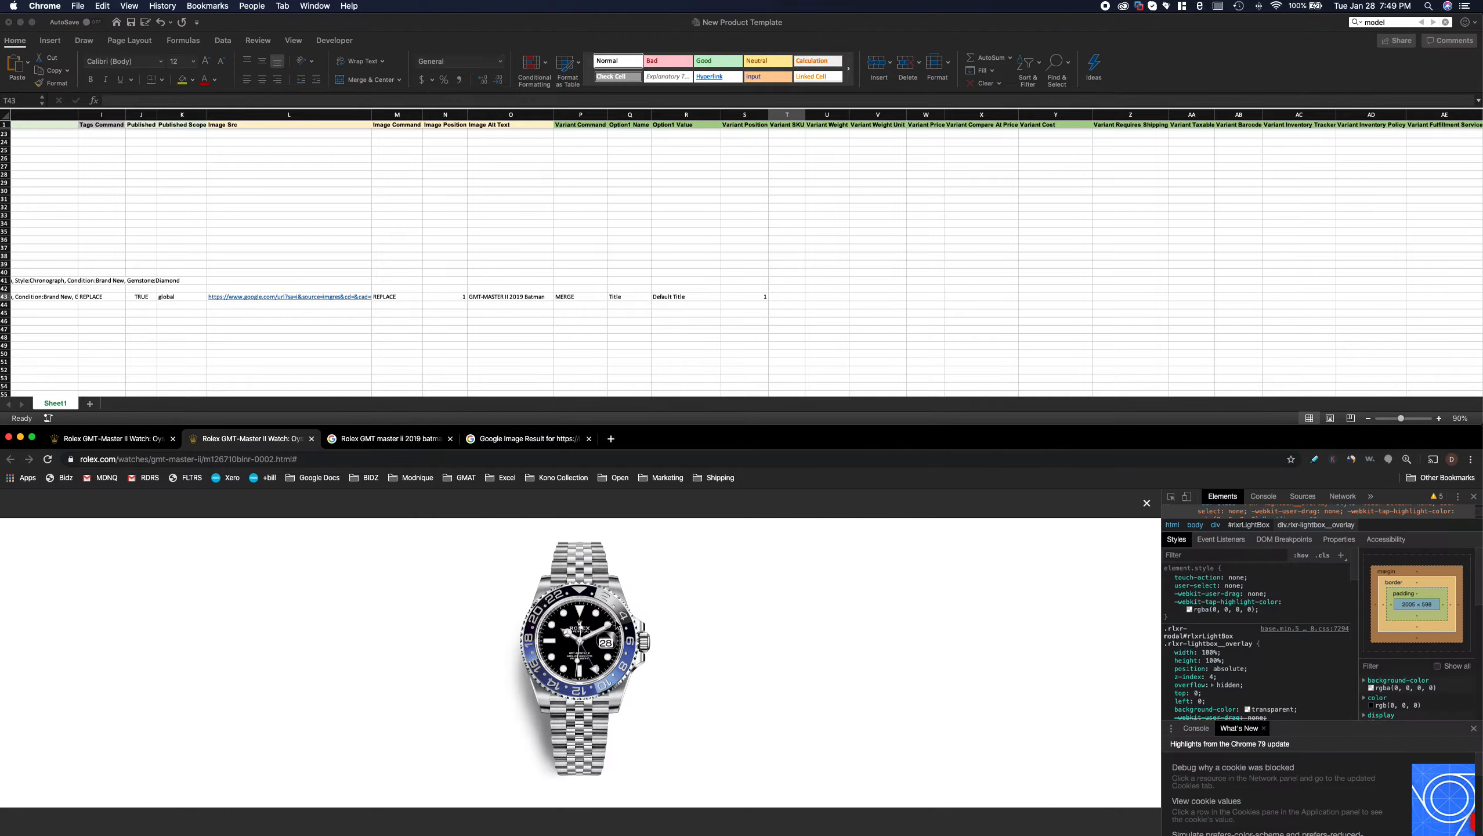
left_click(111, 439)
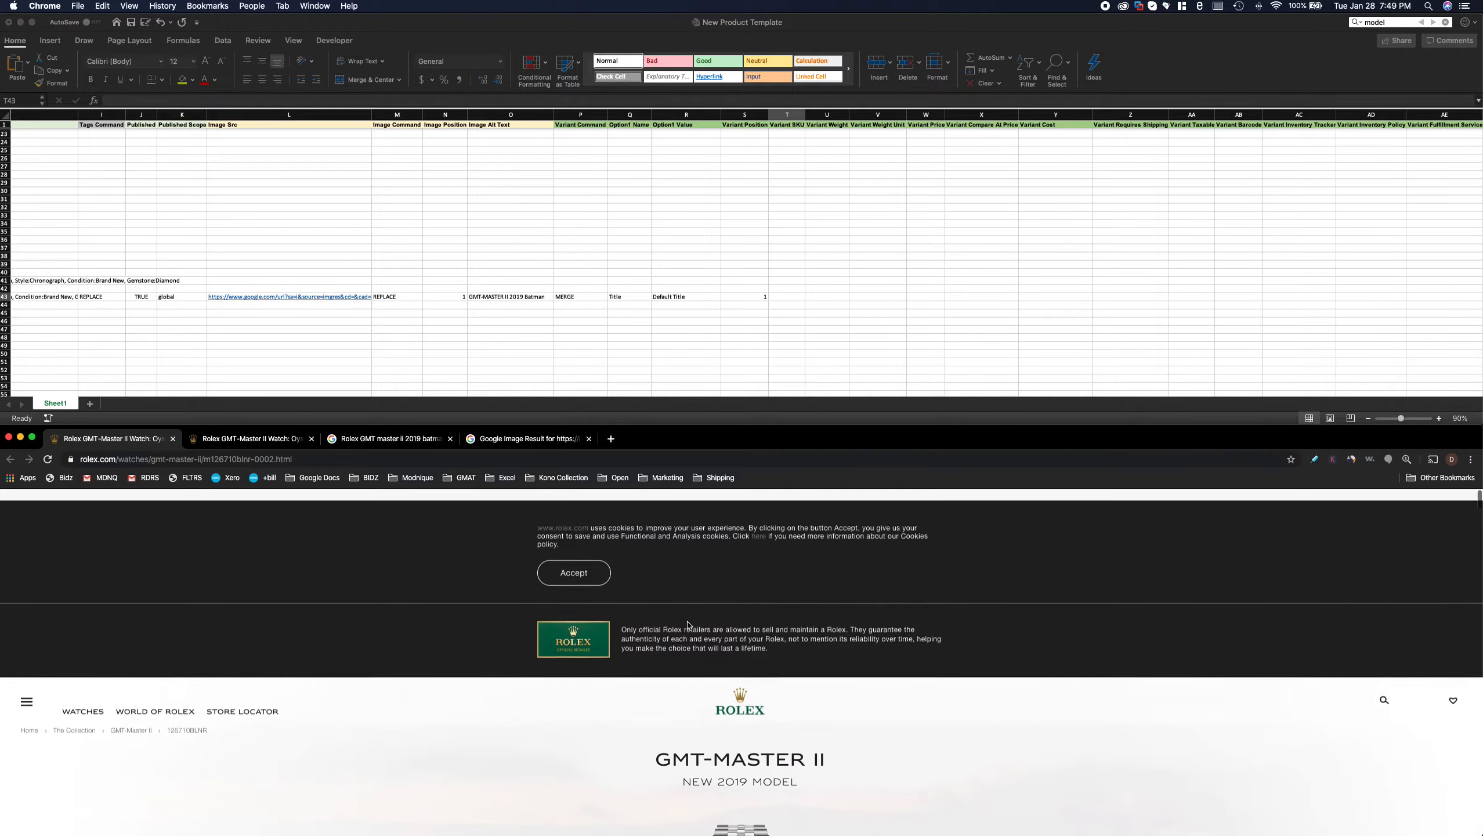
scroll(701, 676, "down", 15)
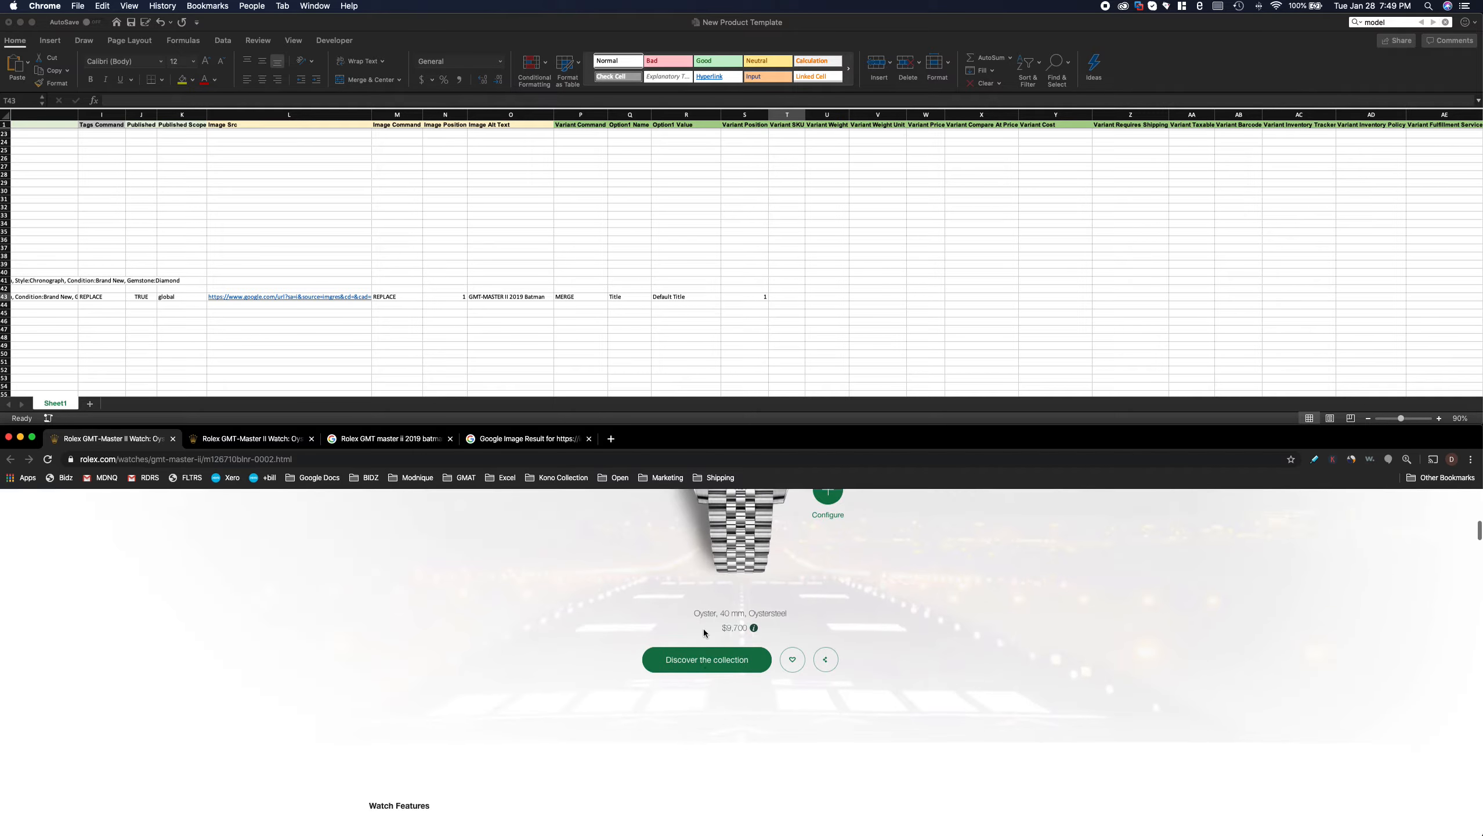
scroll(624, 627, "down", 12)
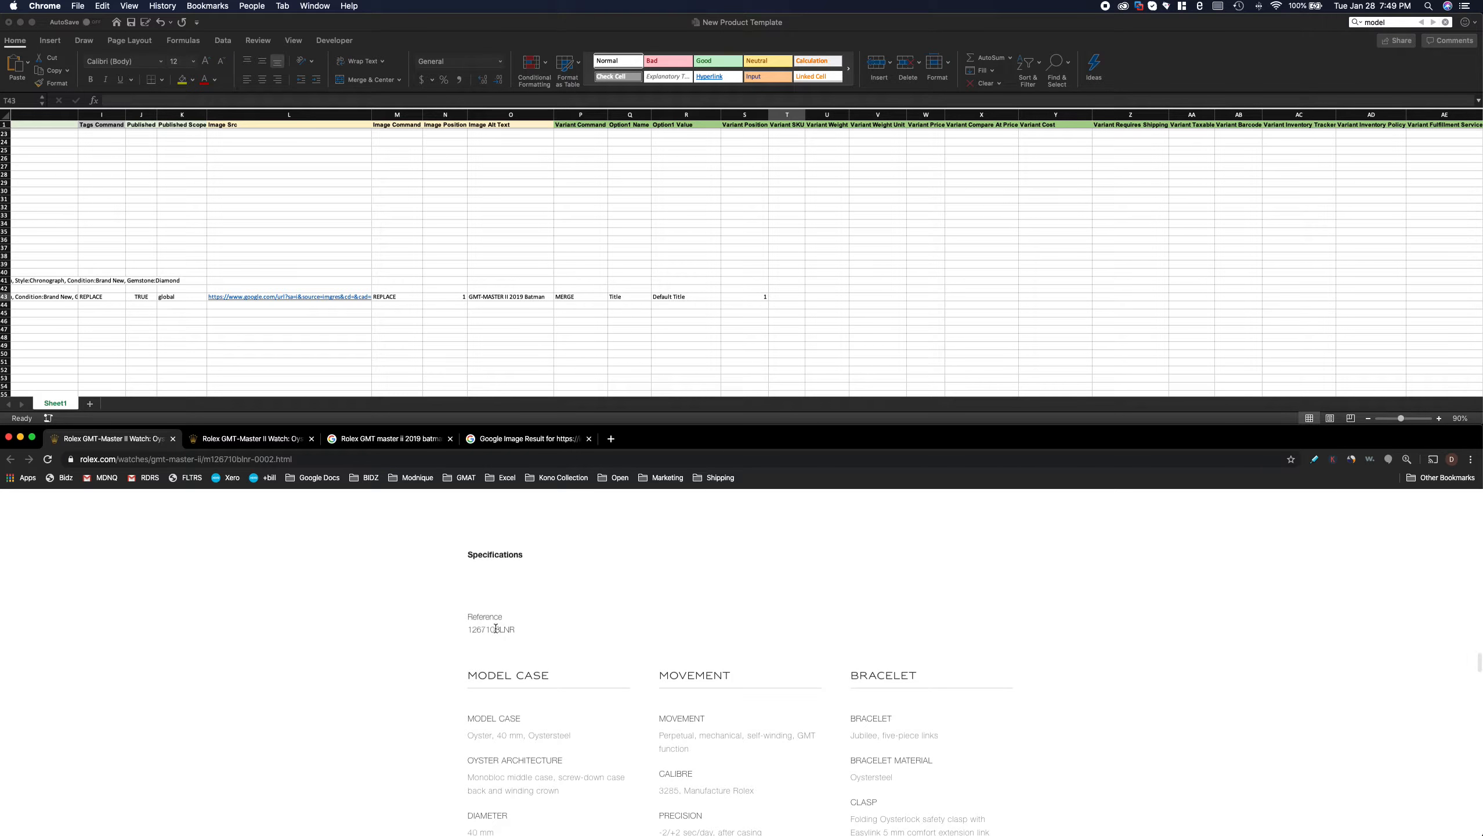
double_click(497, 628)
left_click(789, 295)
left_click(789, 298)
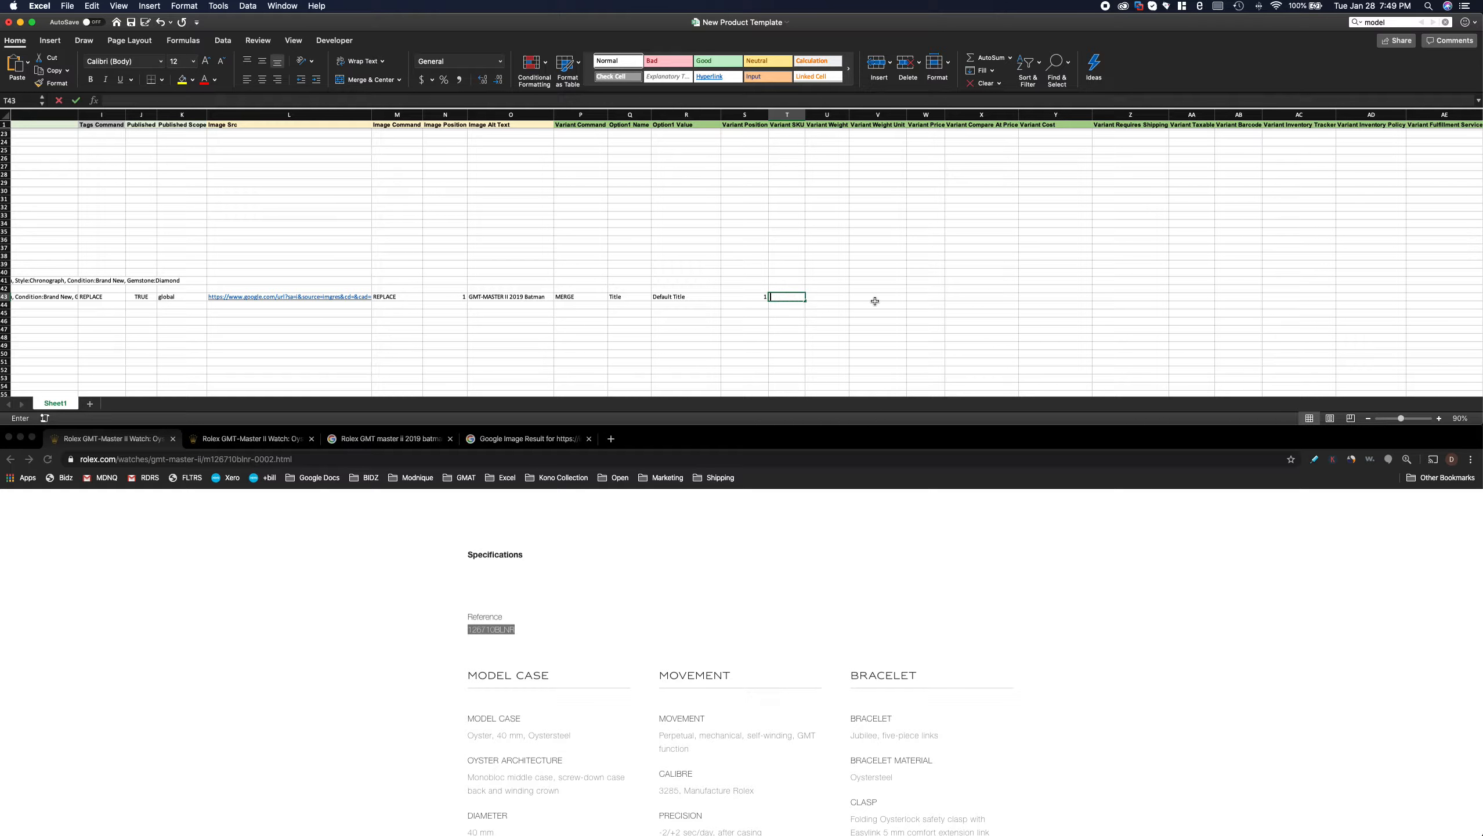
type("126710BLNR")
key("Tab")
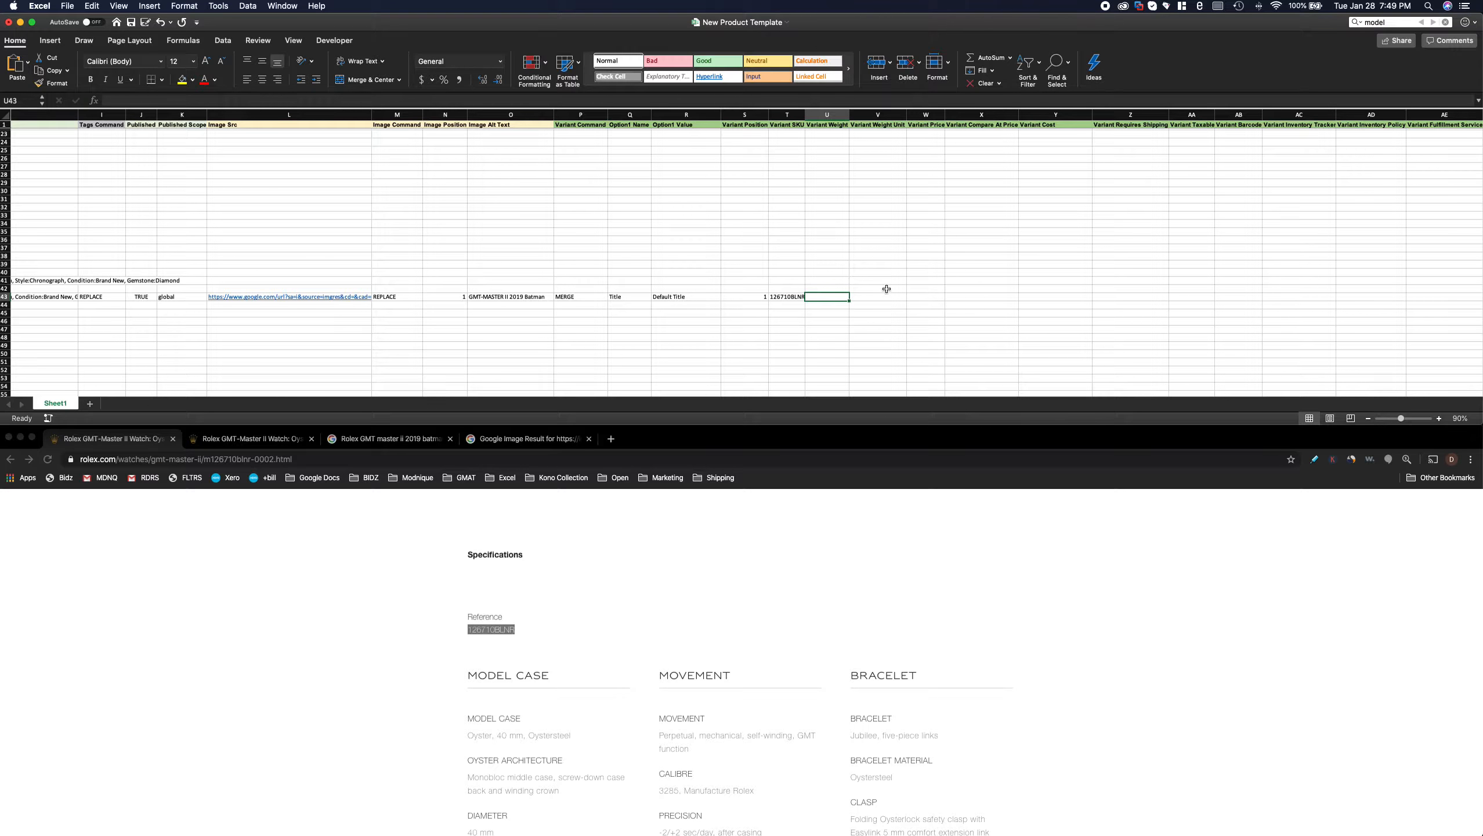
- Check the rest of the Rolex page for the watch's weight, and search Google in a new tab for "rolex GMT master ii 2019 batman for sale"
scroll(526, 706, "down", 10)
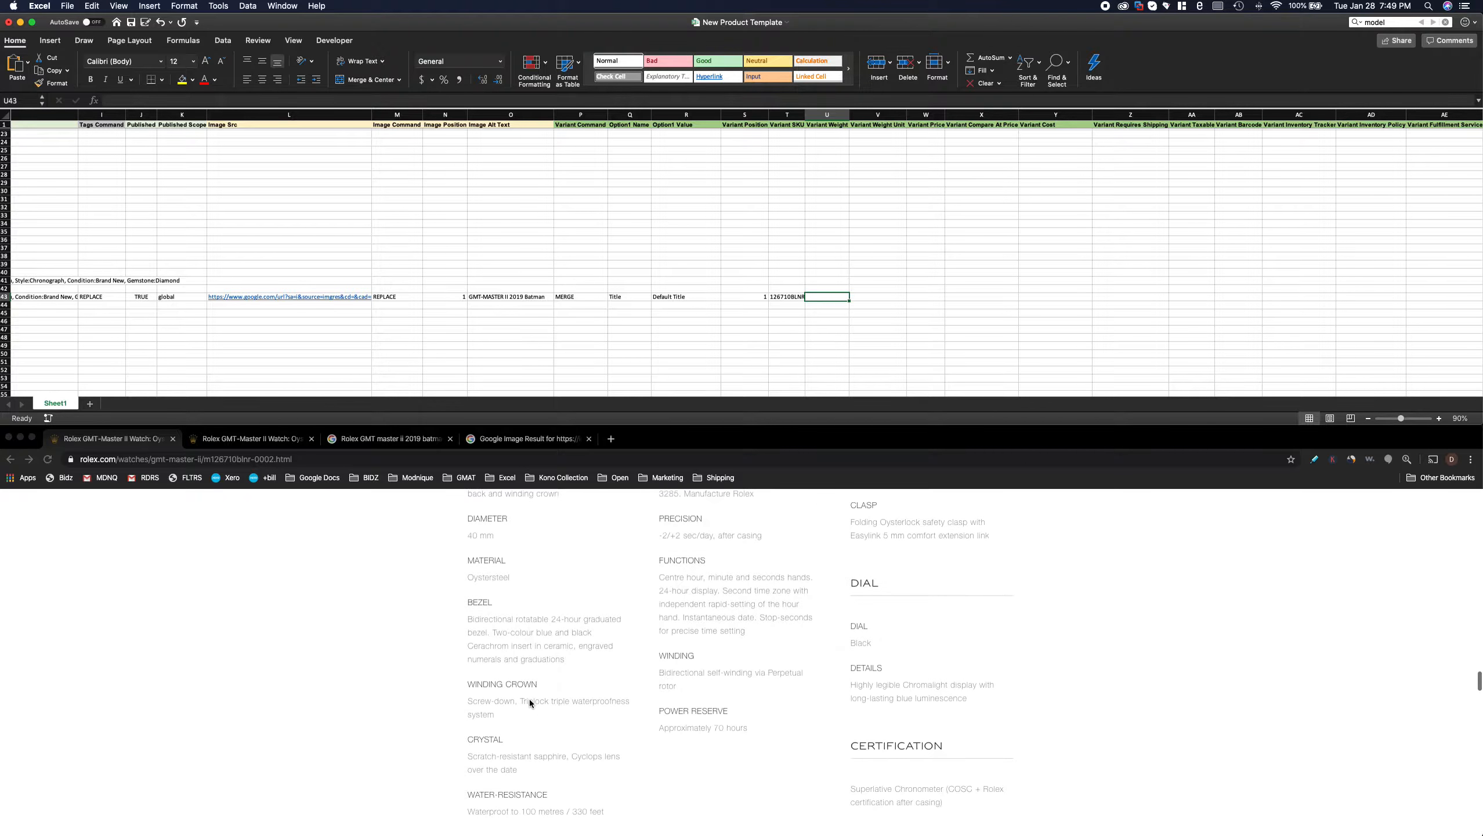
scroll(530, 698, "down", 10)
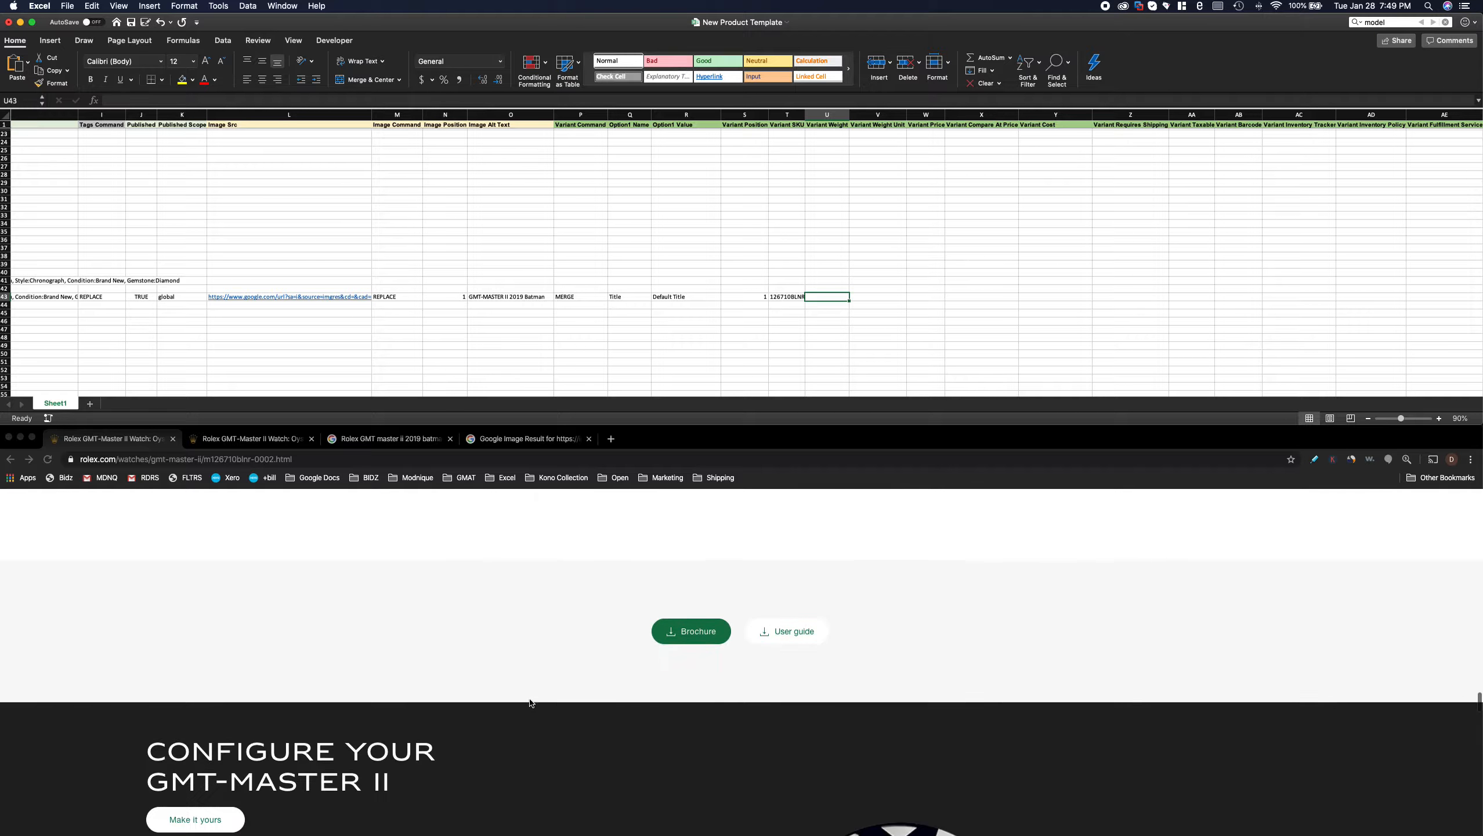
scroll(529, 699, "down", 15)
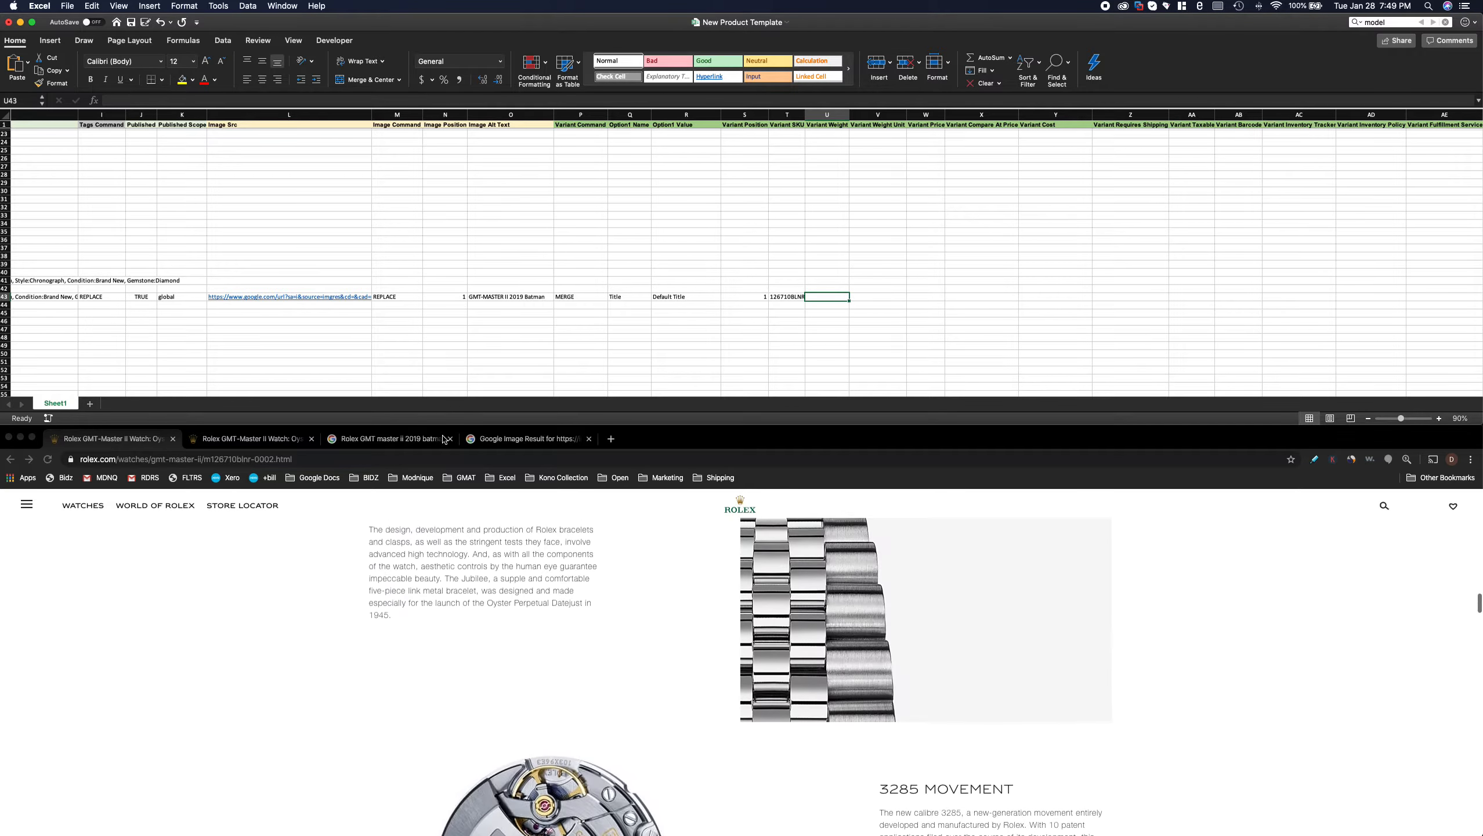
left_click(403, 440)
left_click(529, 439)
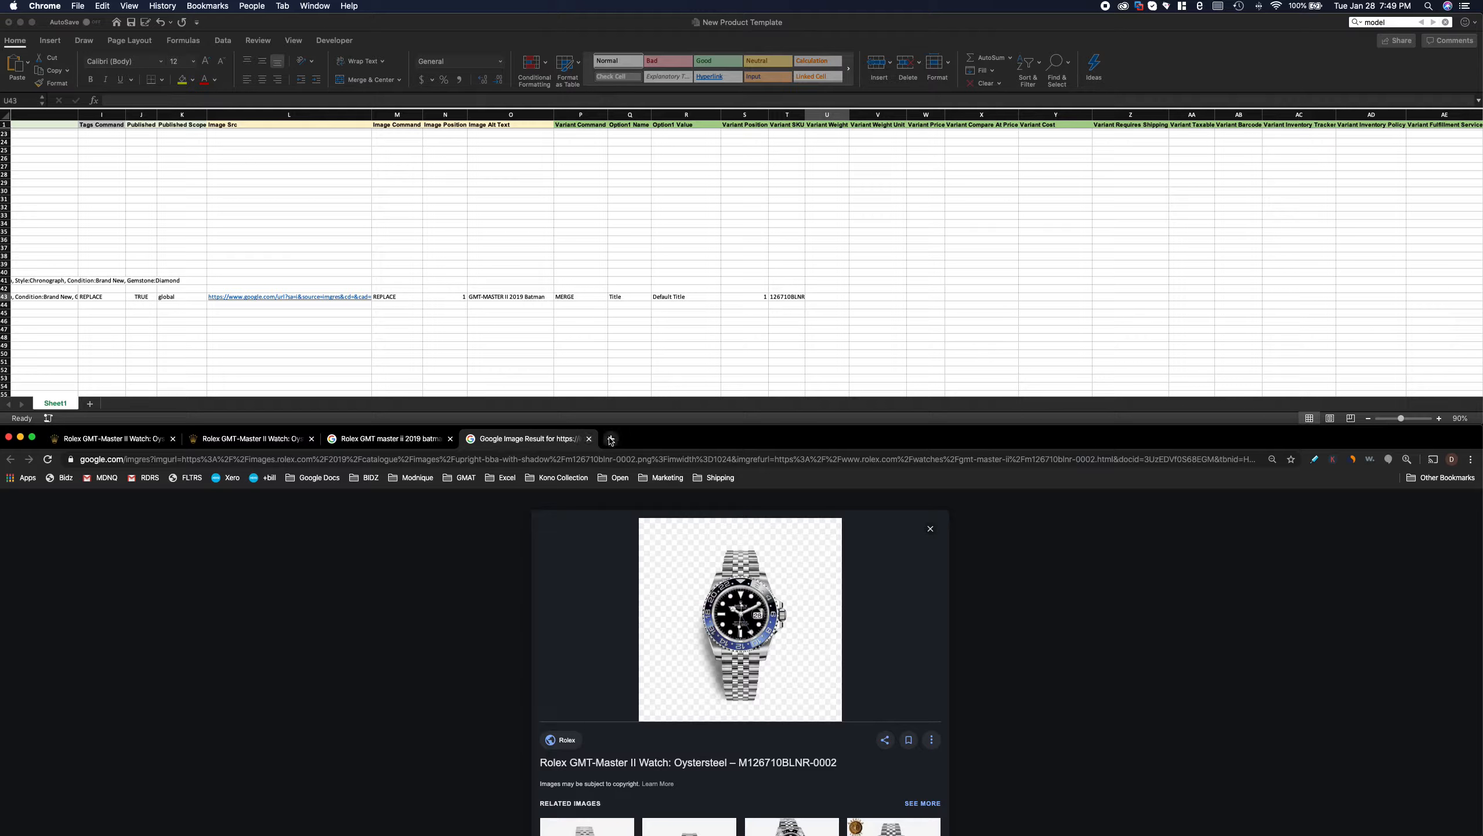
left_click(611, 438)
type("rolex ")
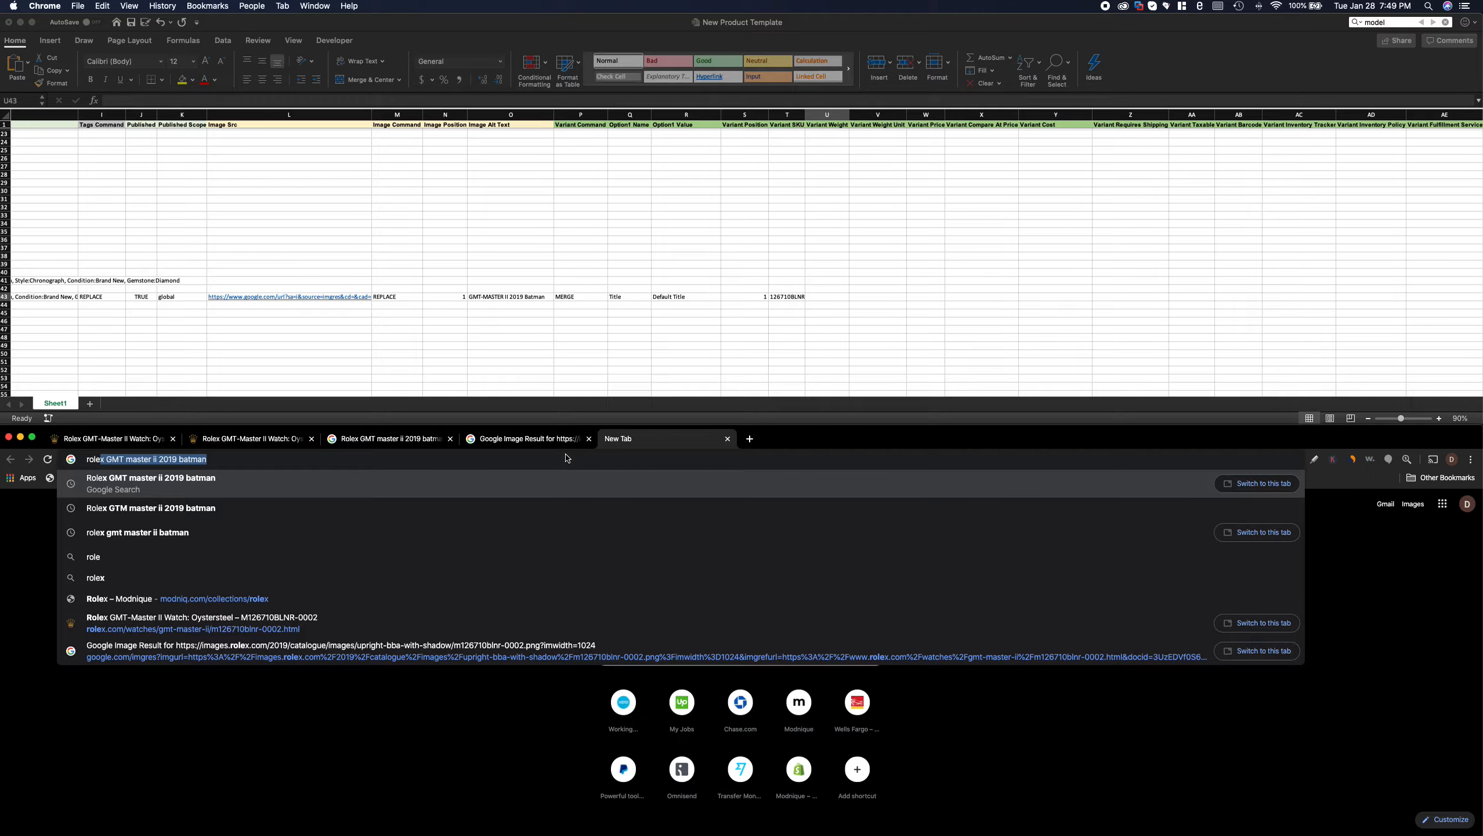
type("GMT master ii 2")
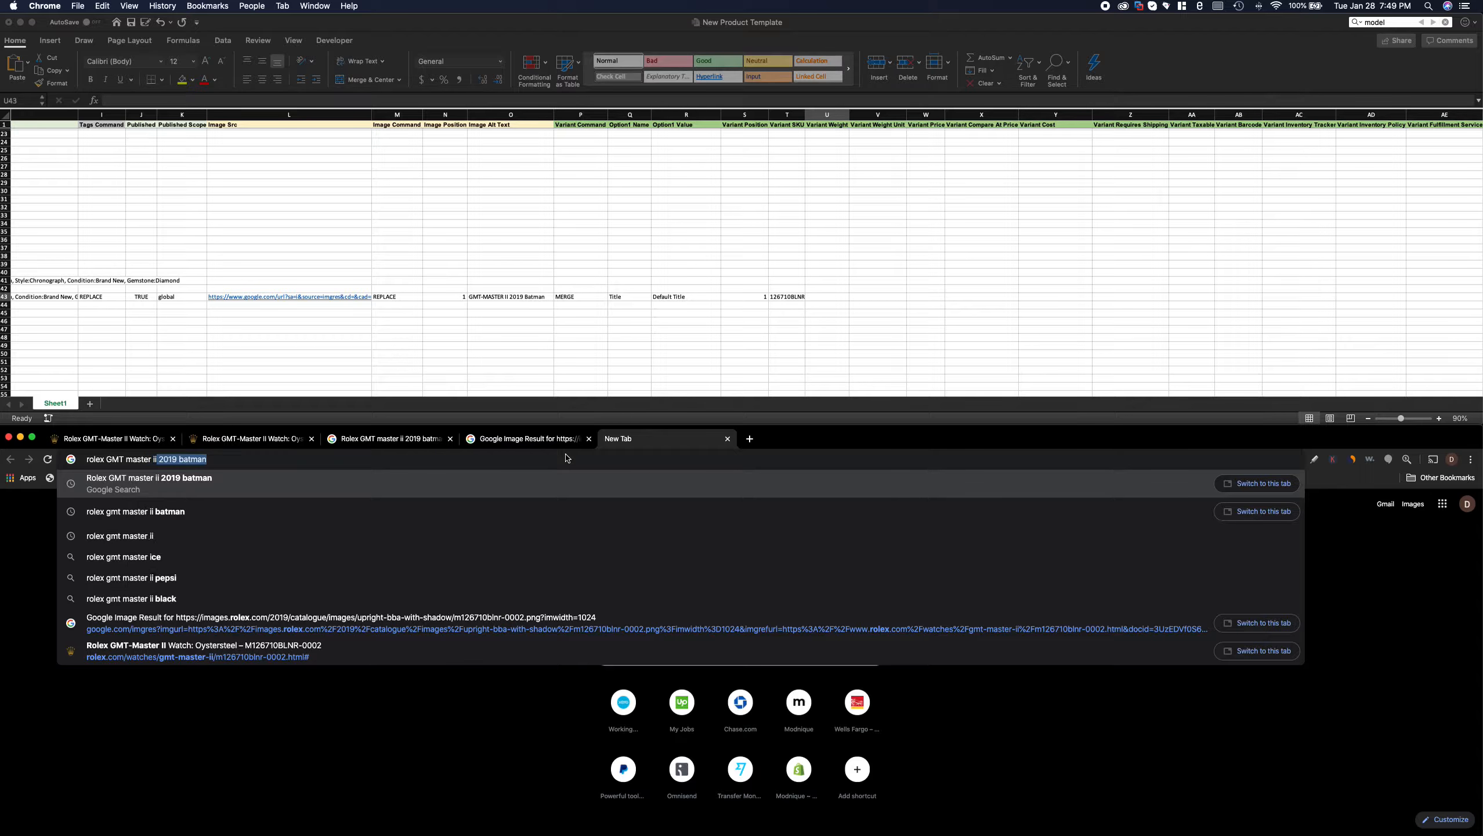
type("019 batman f")
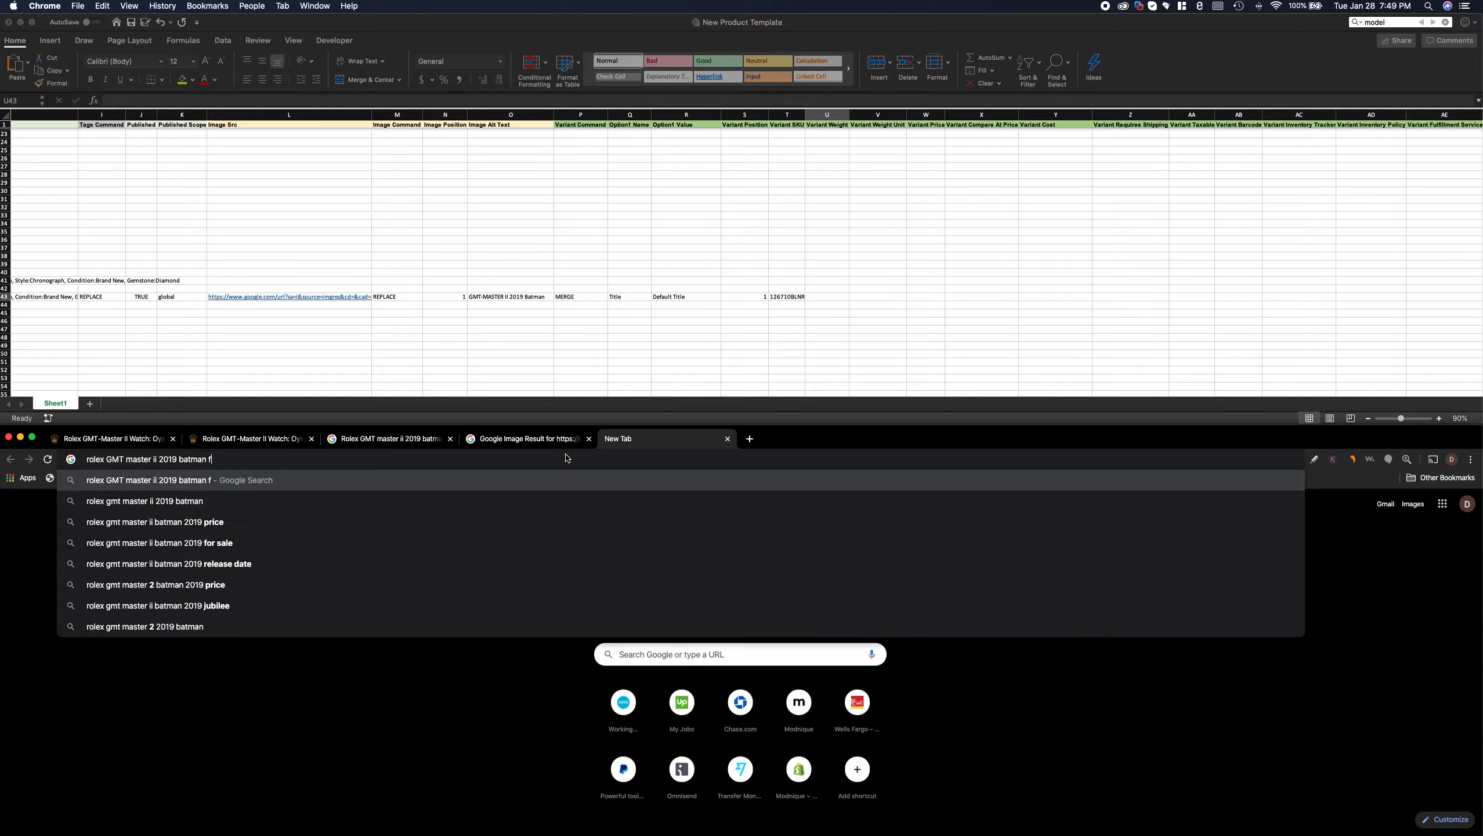
type("or sale")
key("Return")
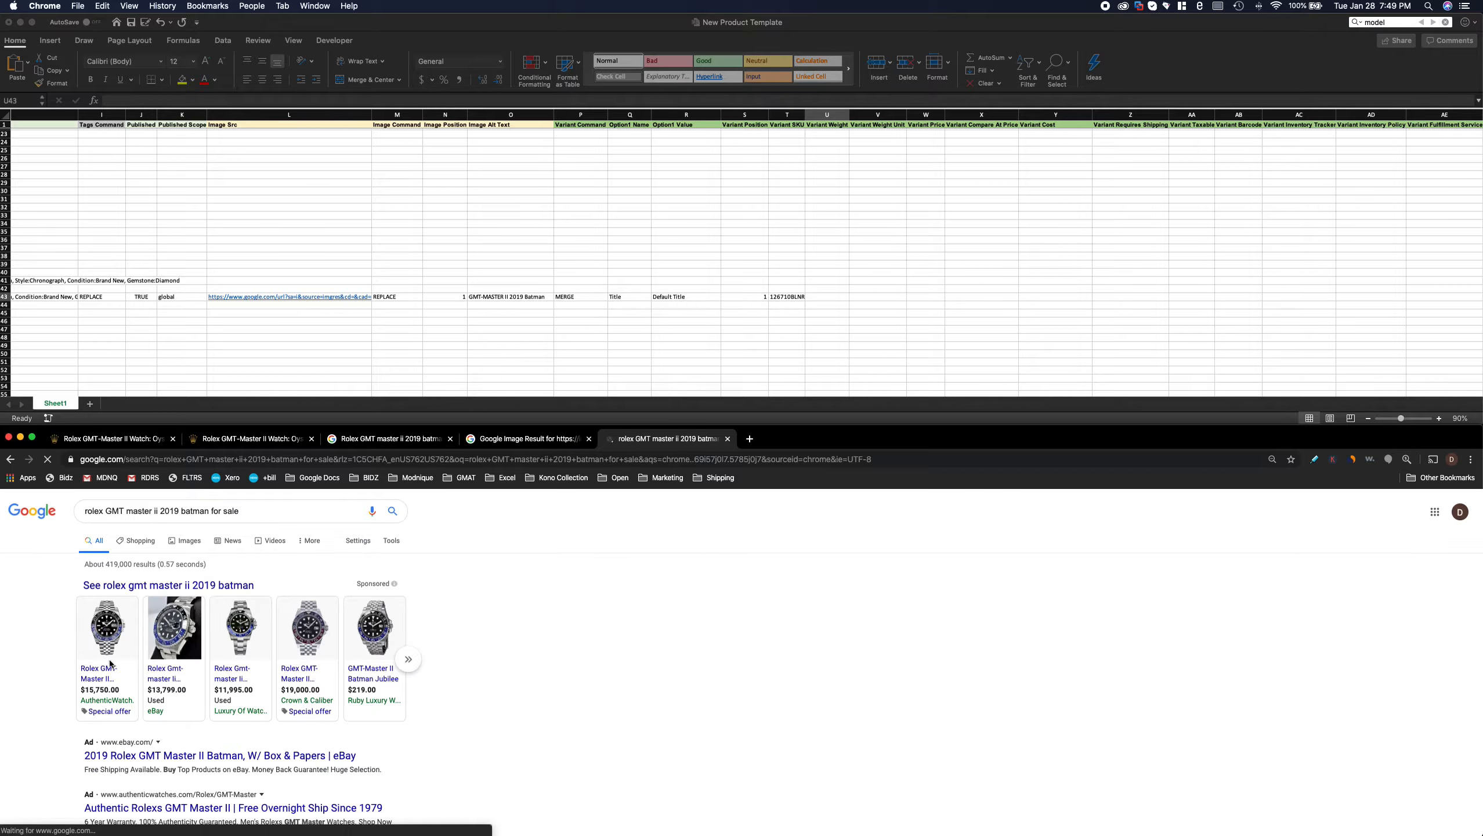
scroll(116, 661, "down", 2)
scroll(116, 661, "down", 7)
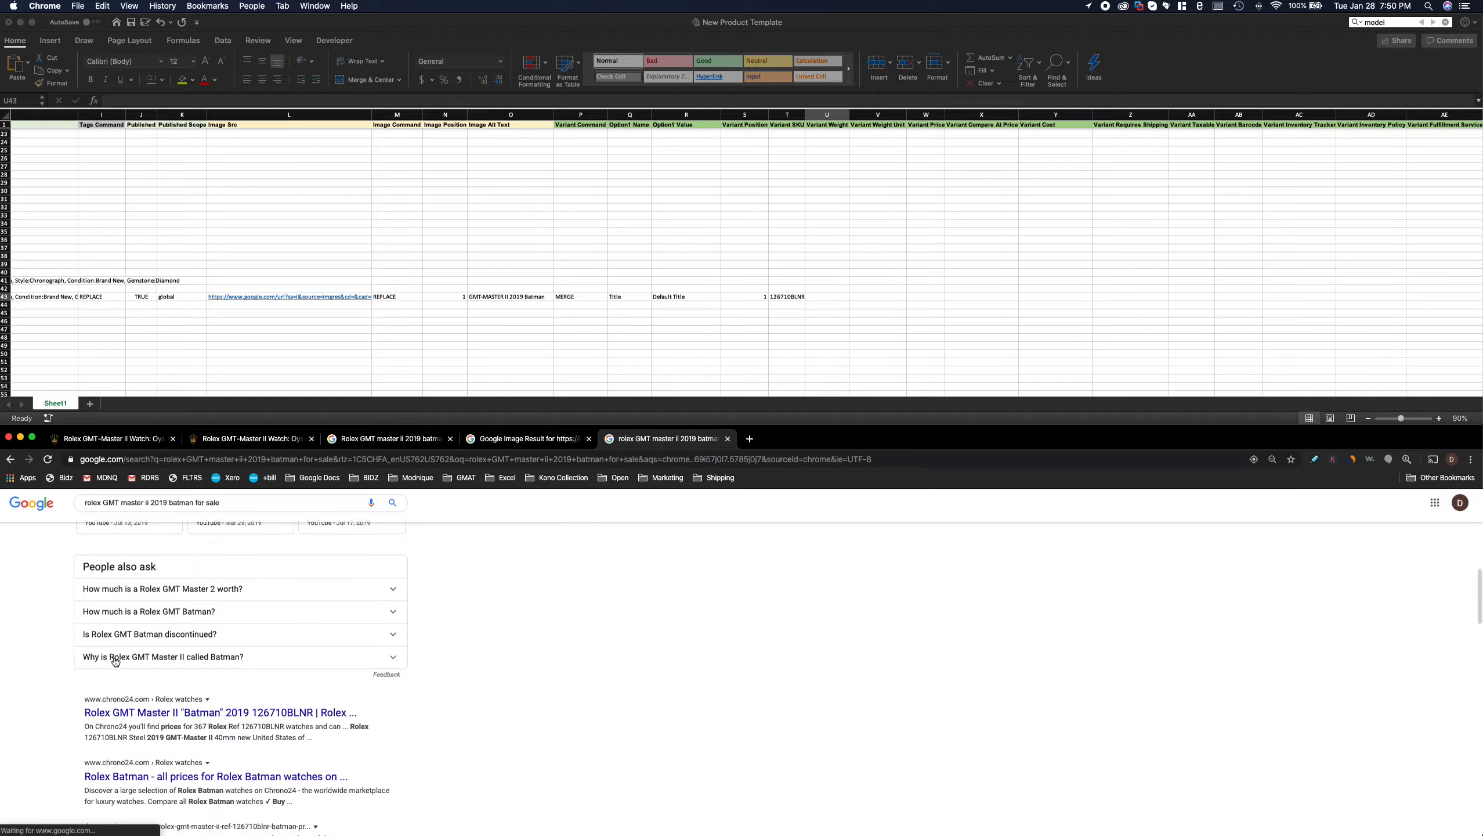
left_click(179, 708)
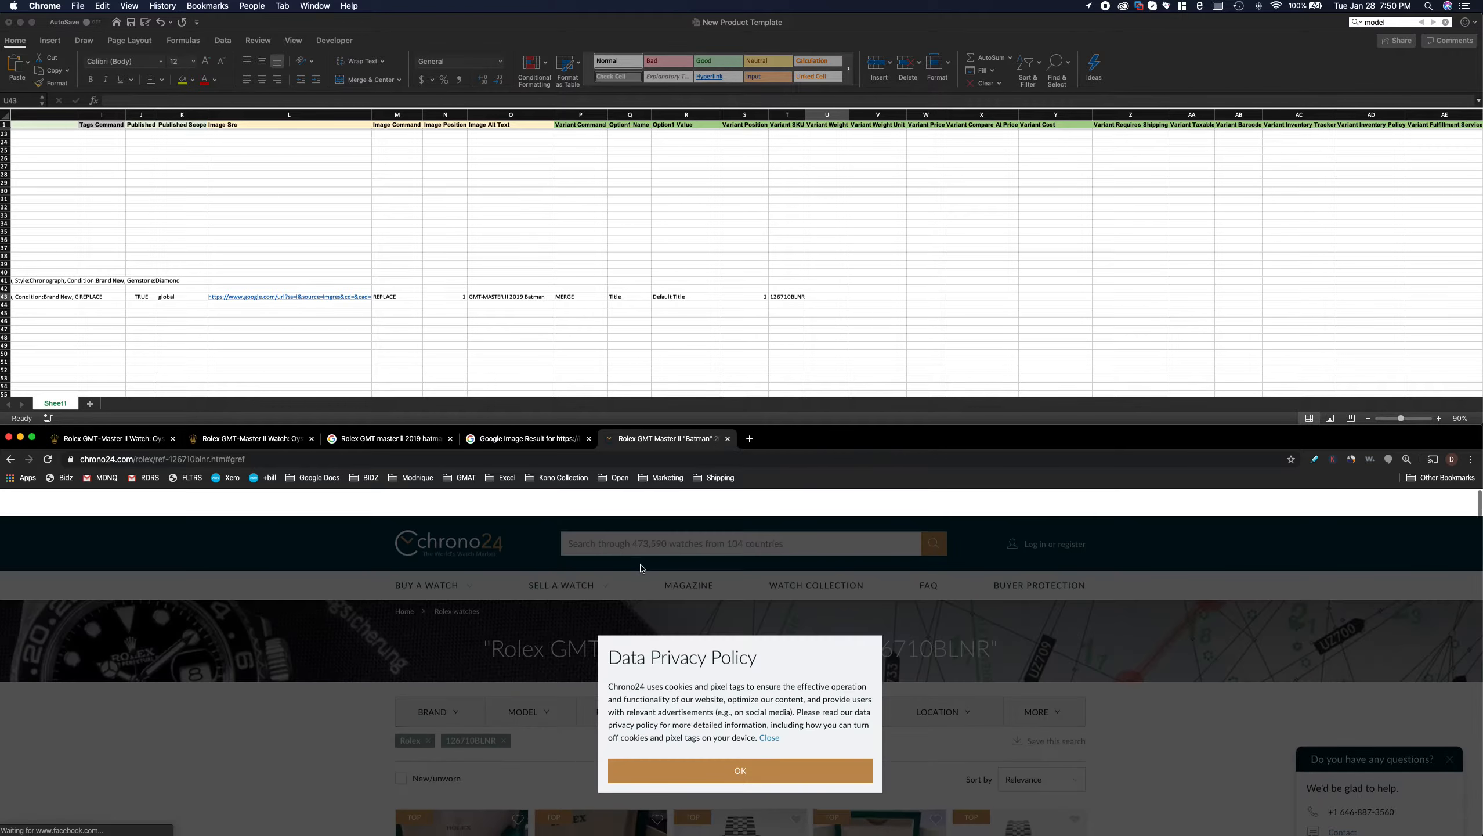
left_click(783, 742)
key("super+w")
key("super+t")
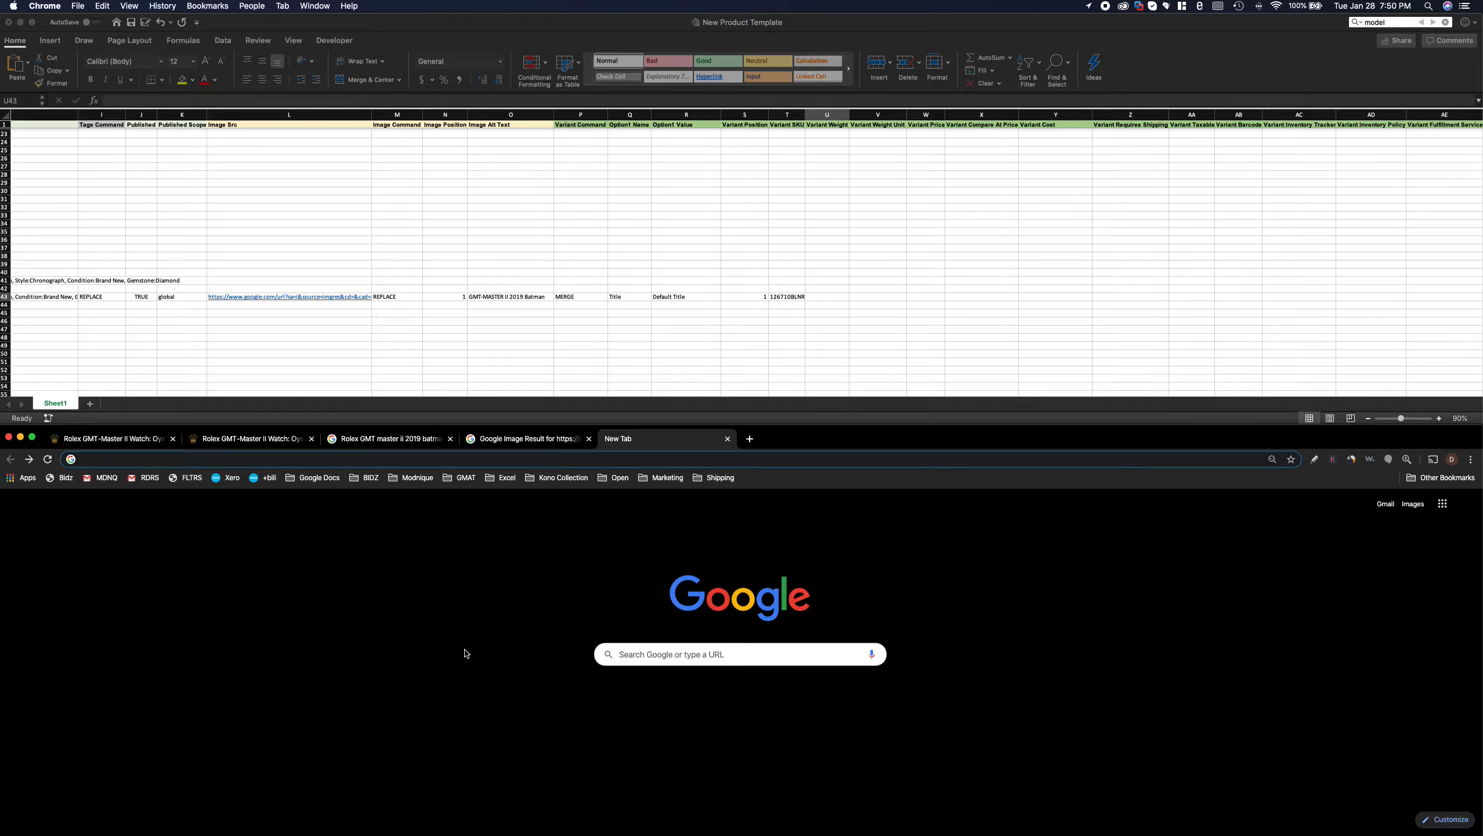
left_click(495, 445)
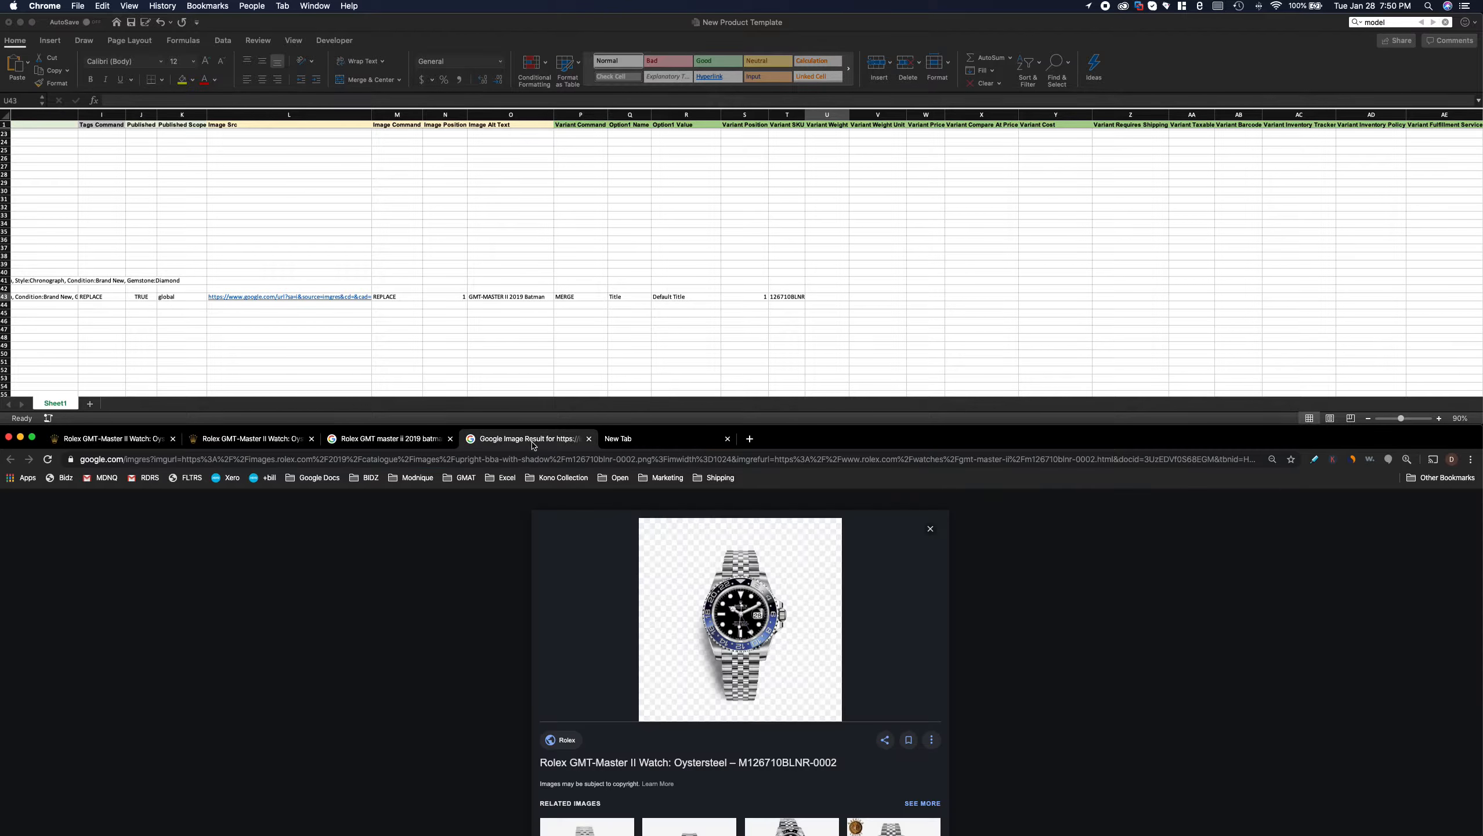
left_click(384, 442)
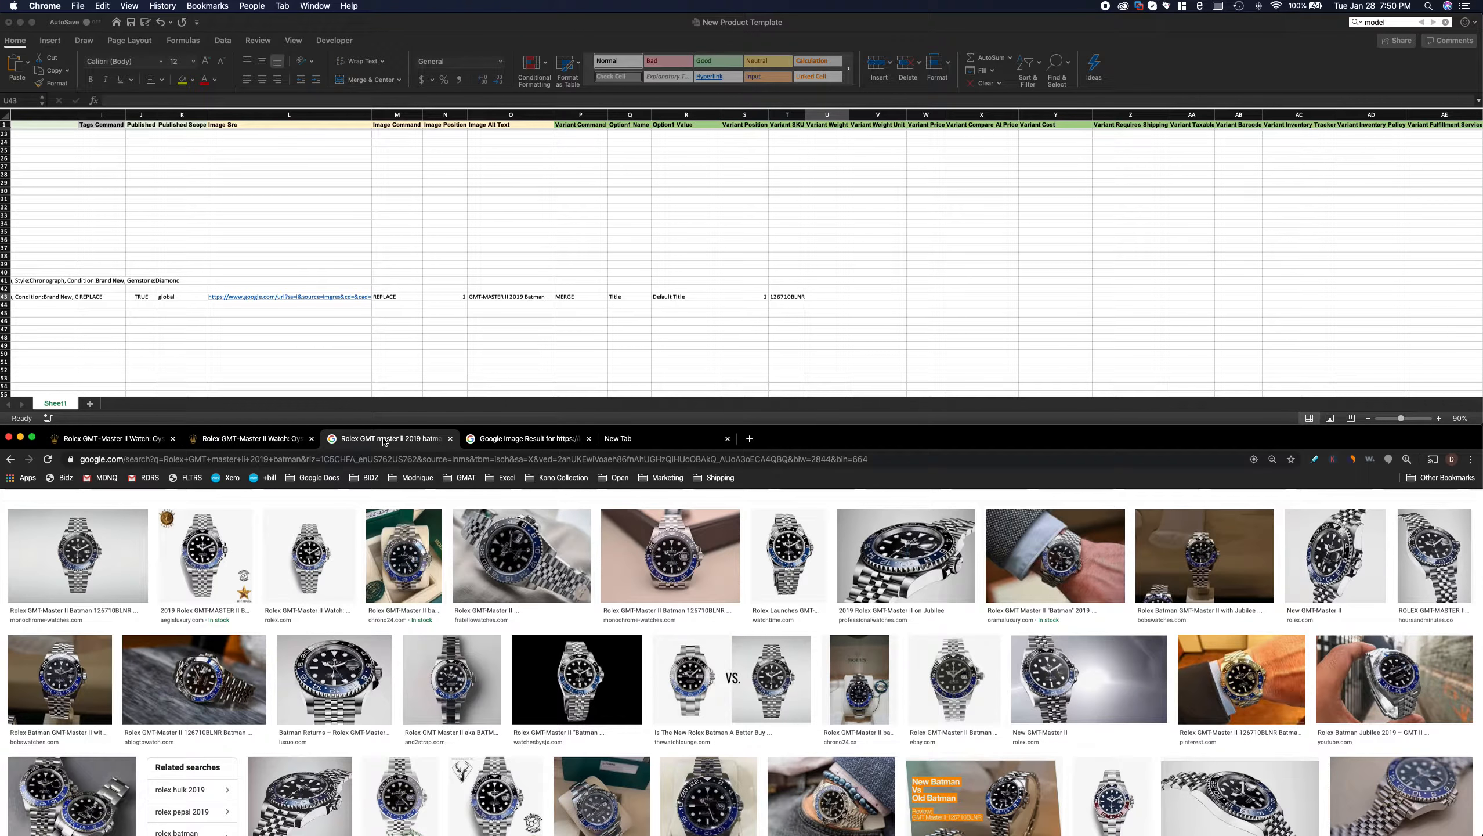
left_click(598, 439)
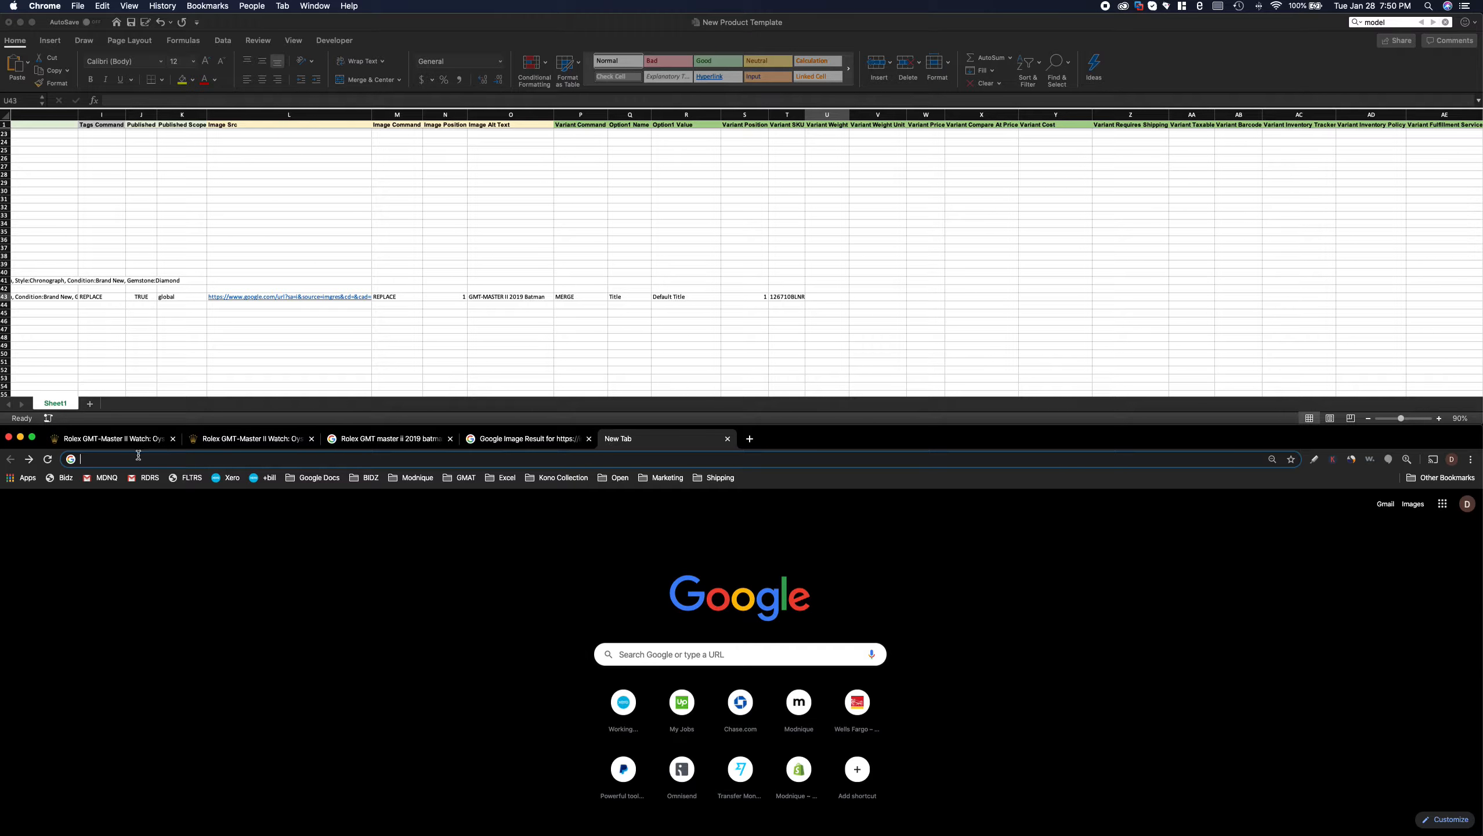
- Return to the Chrono24 page for 126710BLNR and open the first watch listing
left_click(29, 461)
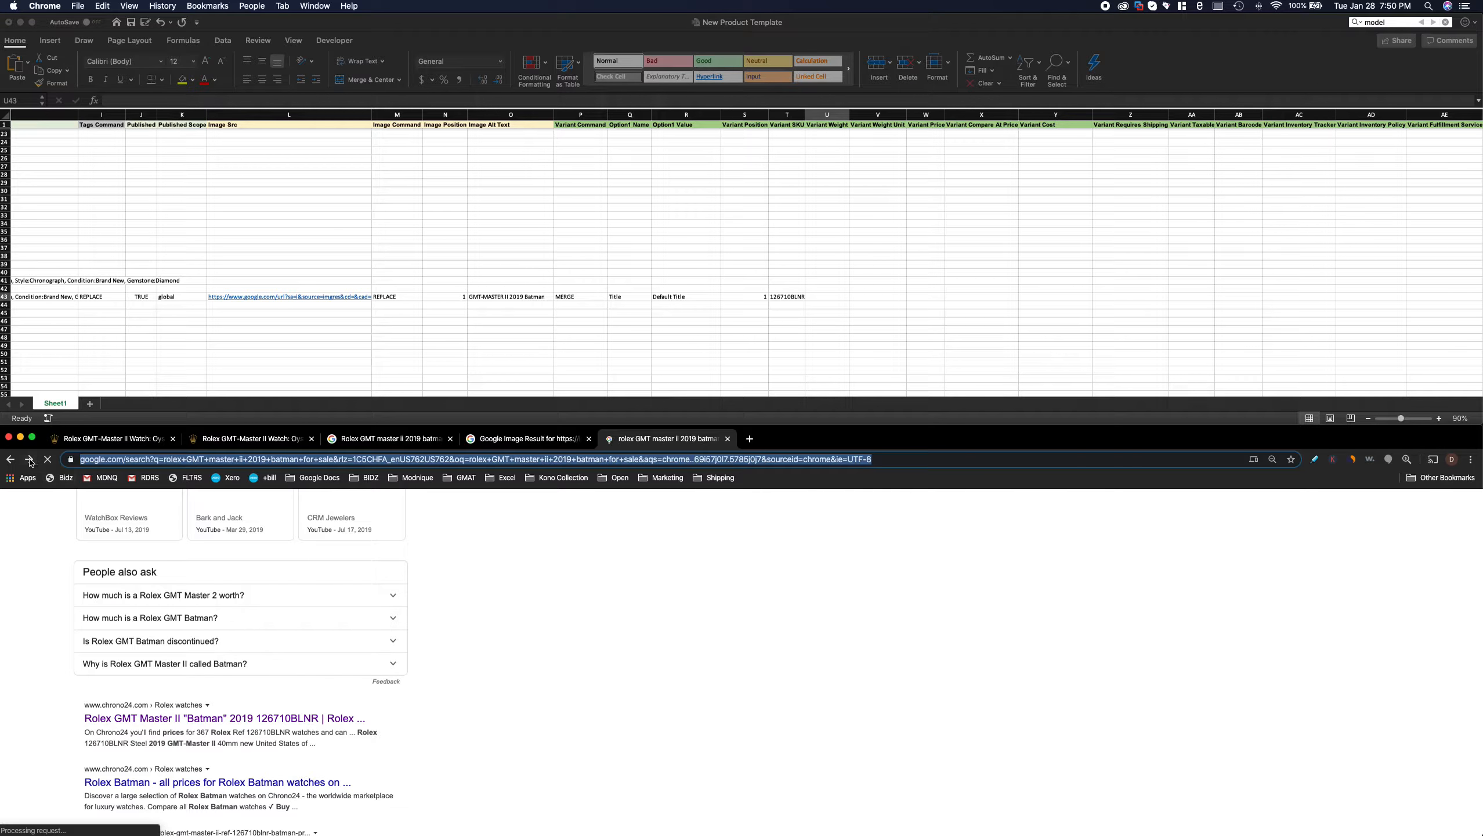
left_click(29, 462)
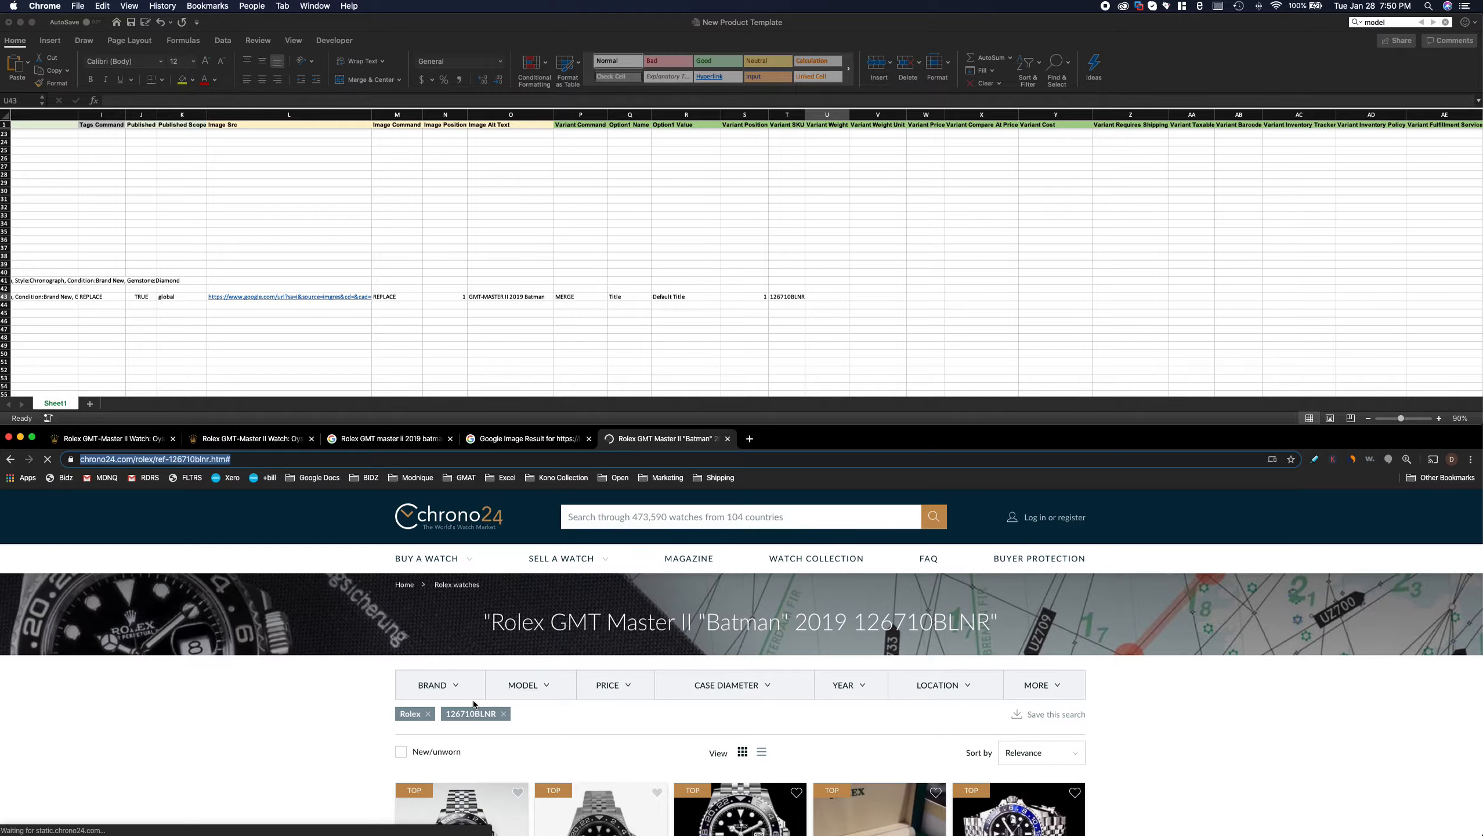
scroll(475, 701, "down", 3)
left_click(475, 701)
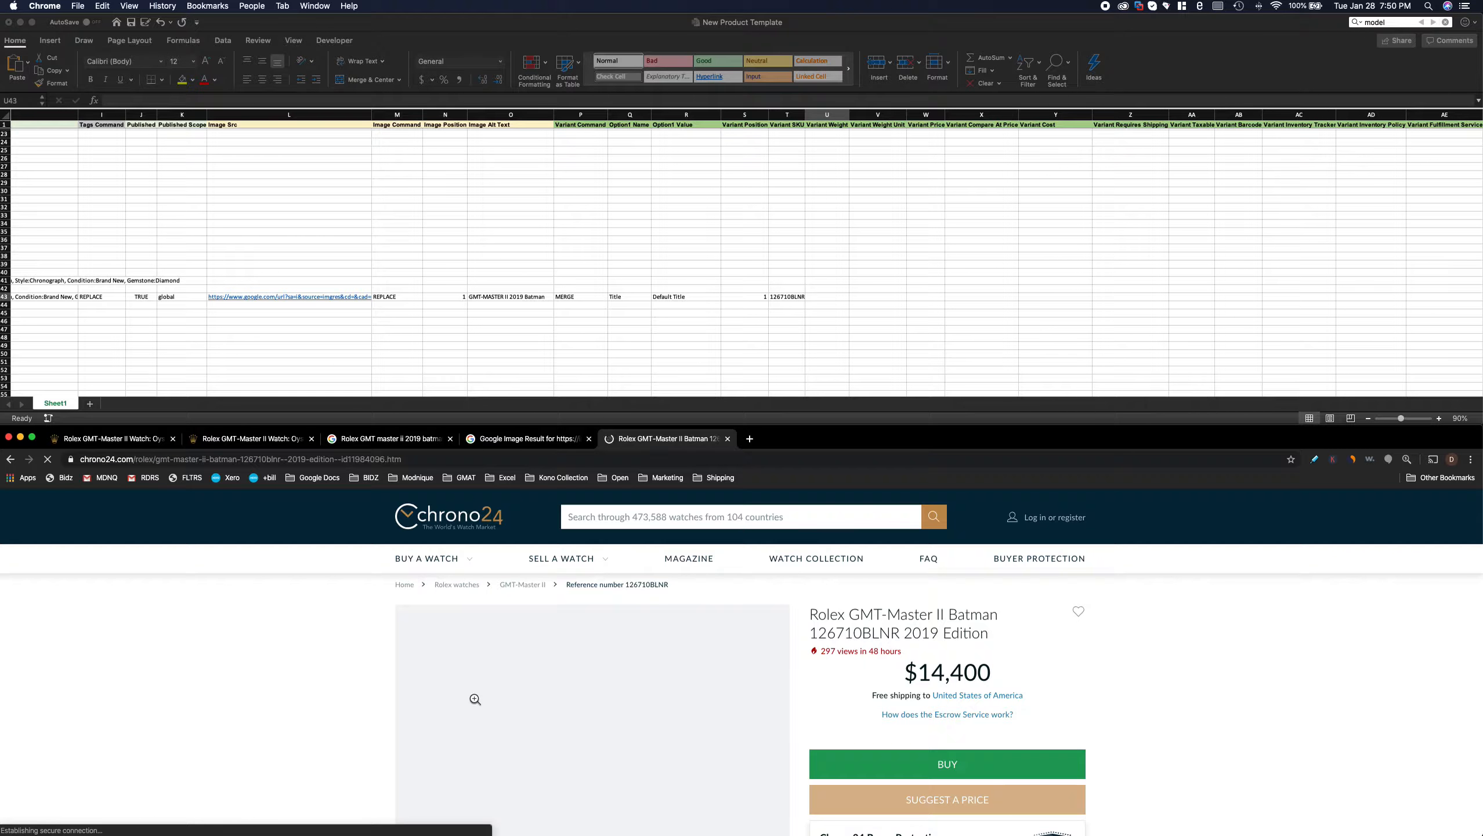
- Look through the Chrono24 listing's basic info, caliber, case and bracelet details for the watch's weight
scroll(477, 698, "down", 8)
scroll(477, 698, "down", 10)
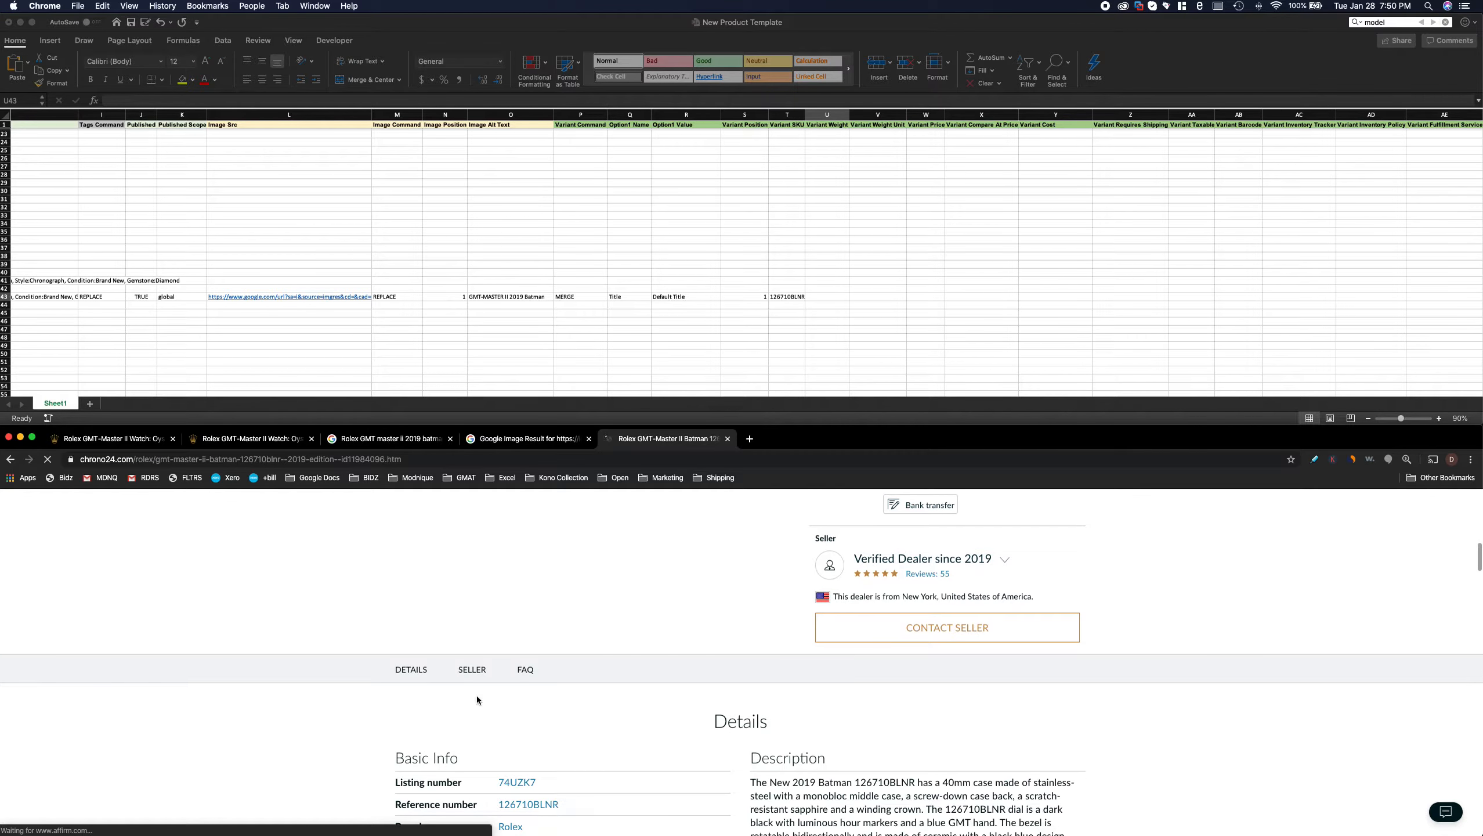
scroll(477, 699, "down", 5)
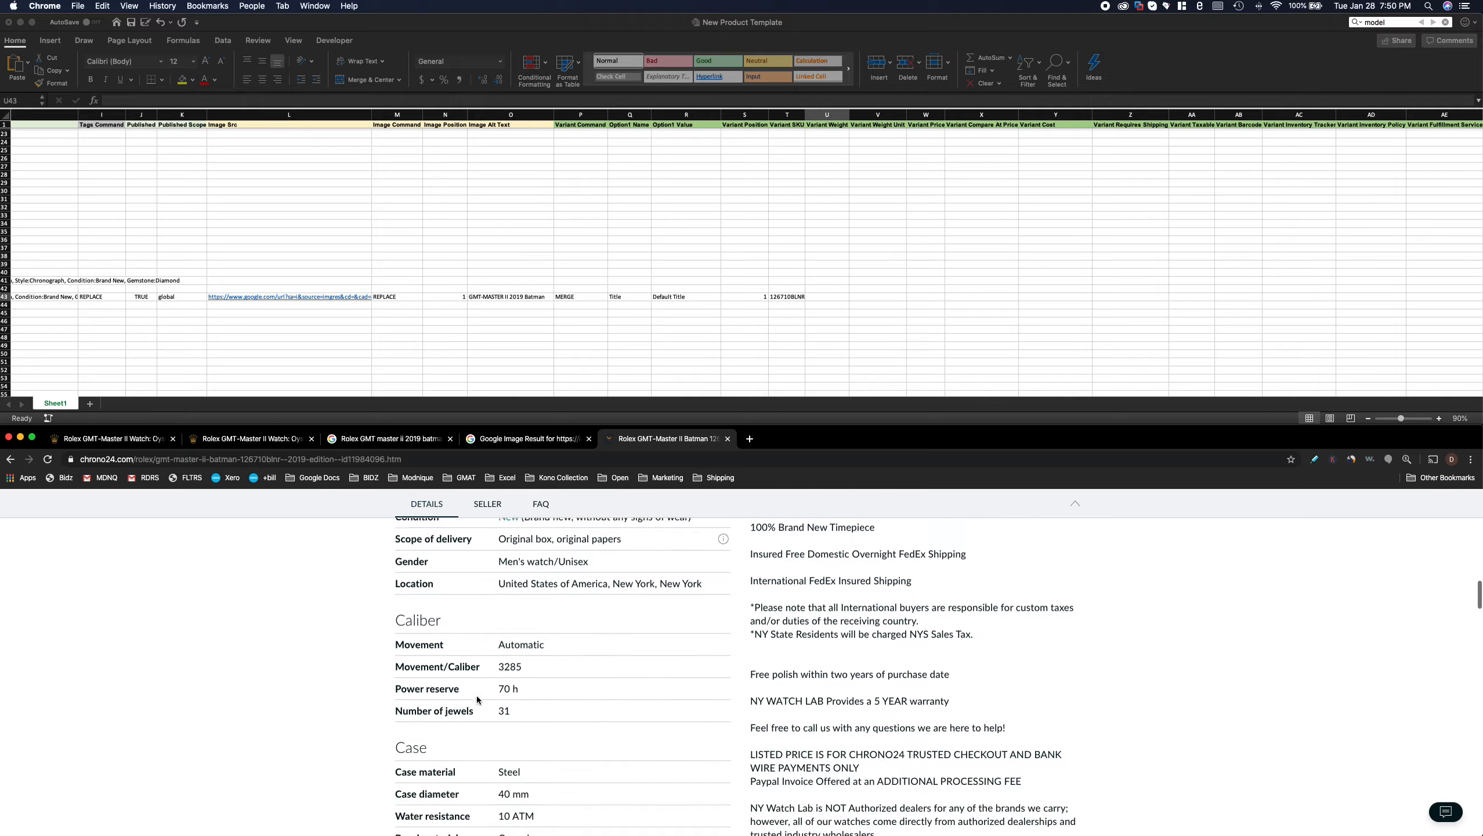
scroll(477, 700, "down", 5)
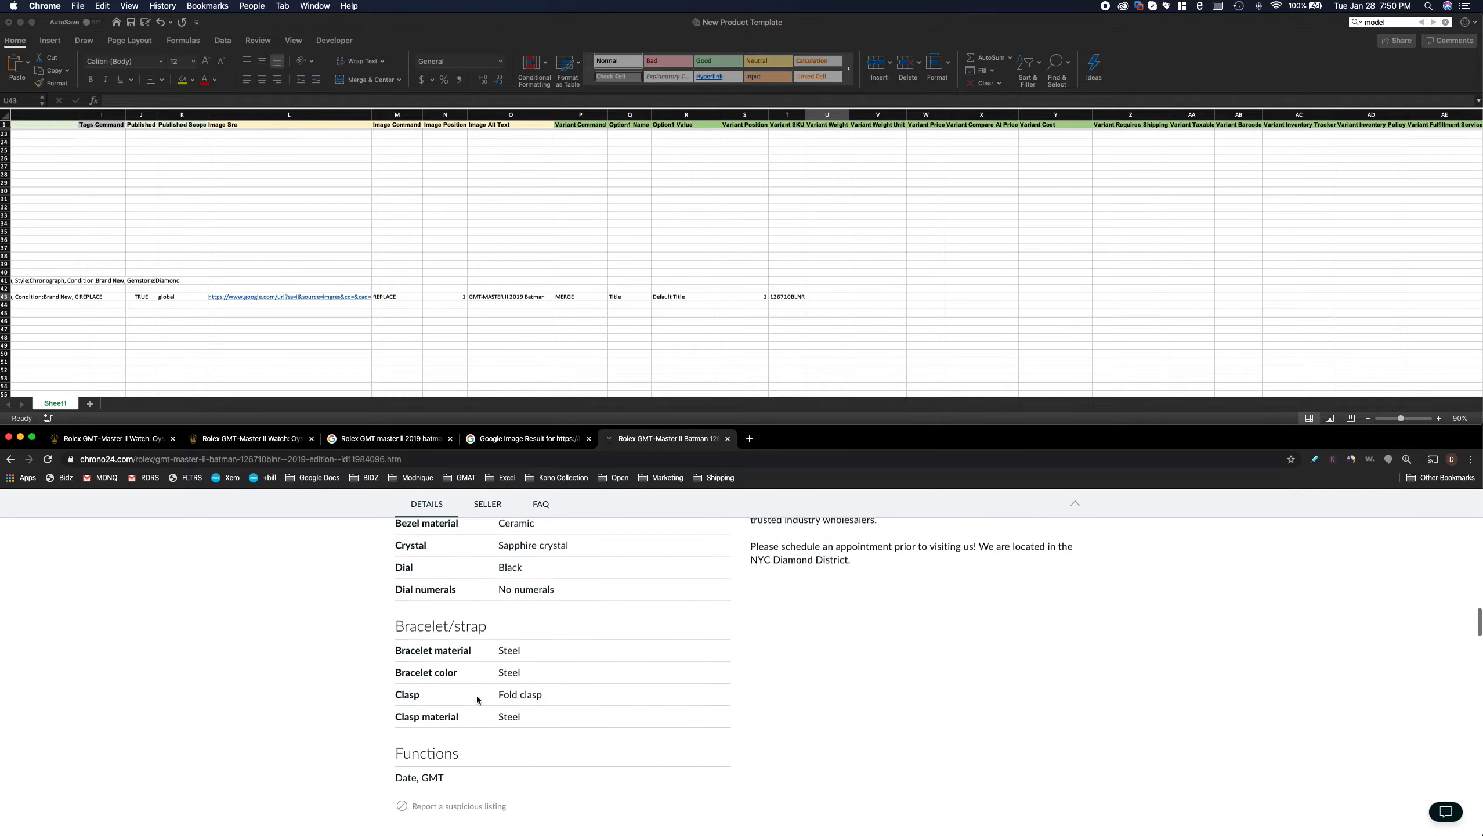
scroll(477, 699, "up", 3)
scroll(477, 699, "up", 1)
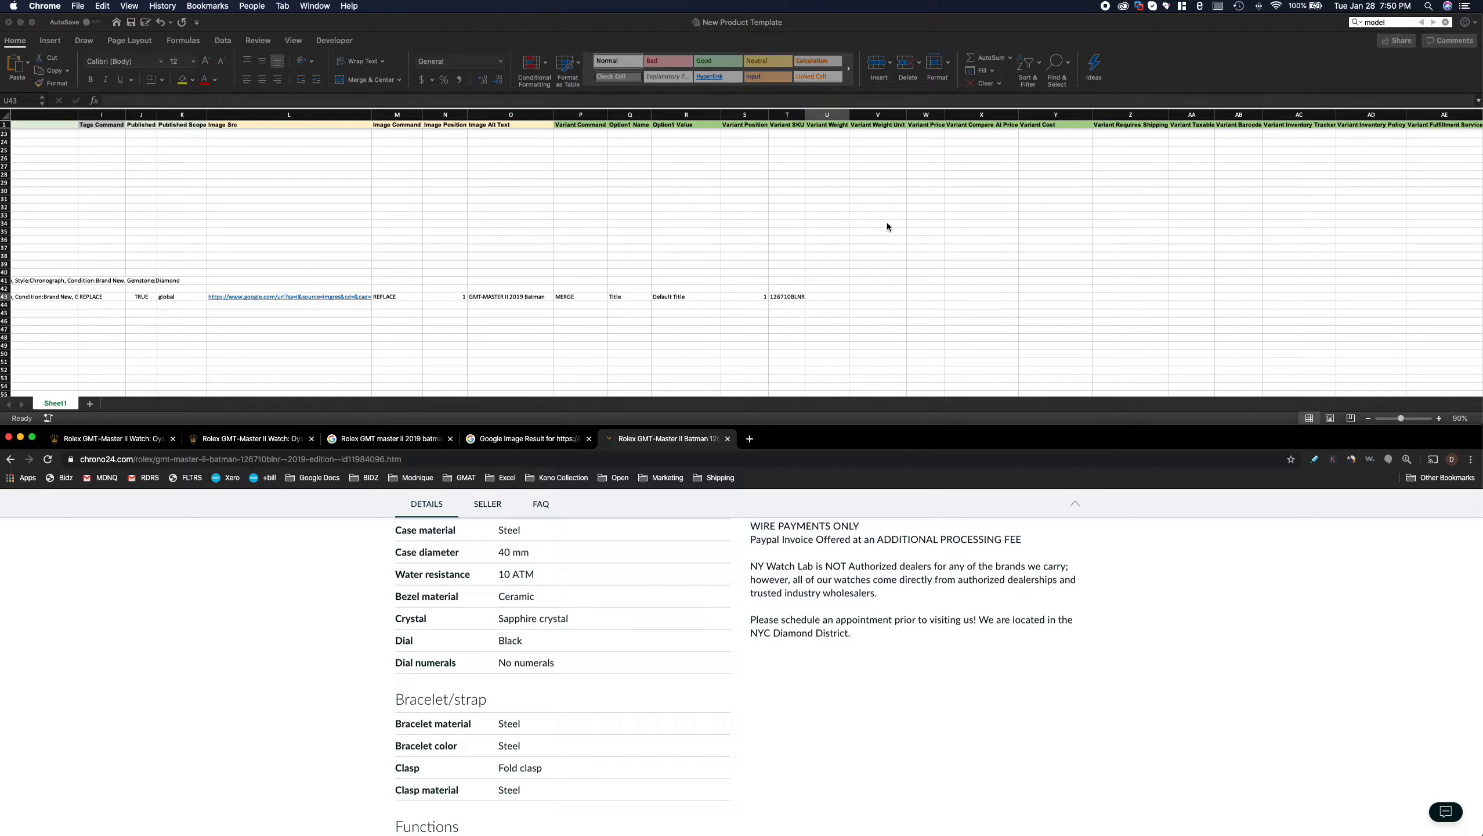
- In row 43 of the New Product Template in Excel, set Variant Weight to 30 and Variant Weight Unit to g
left_click(757, 249)
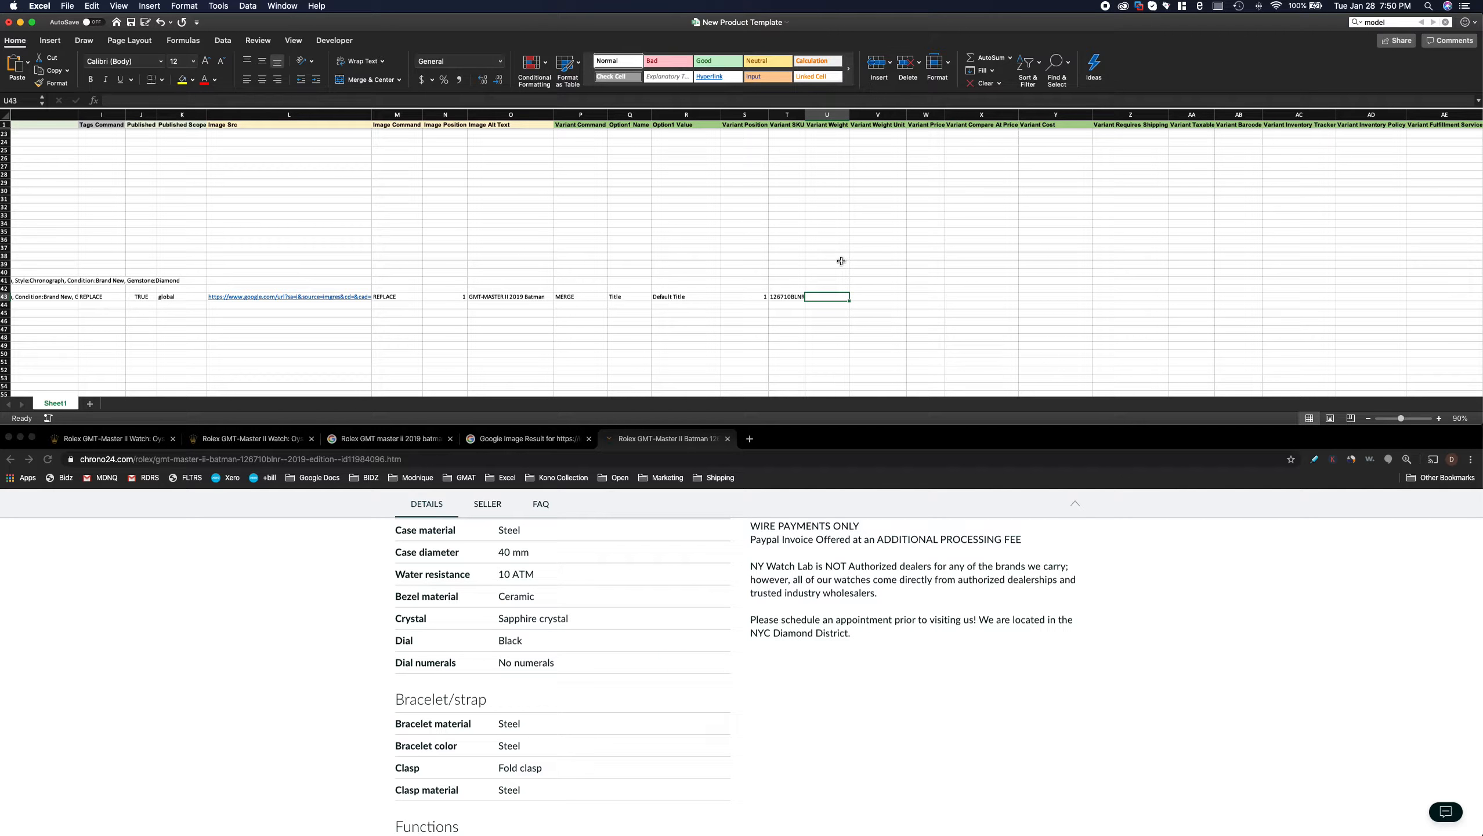
type("30")
key("Tab")
type("g")
key("Tab")
left_click_drag(833, 296, 883, 298)
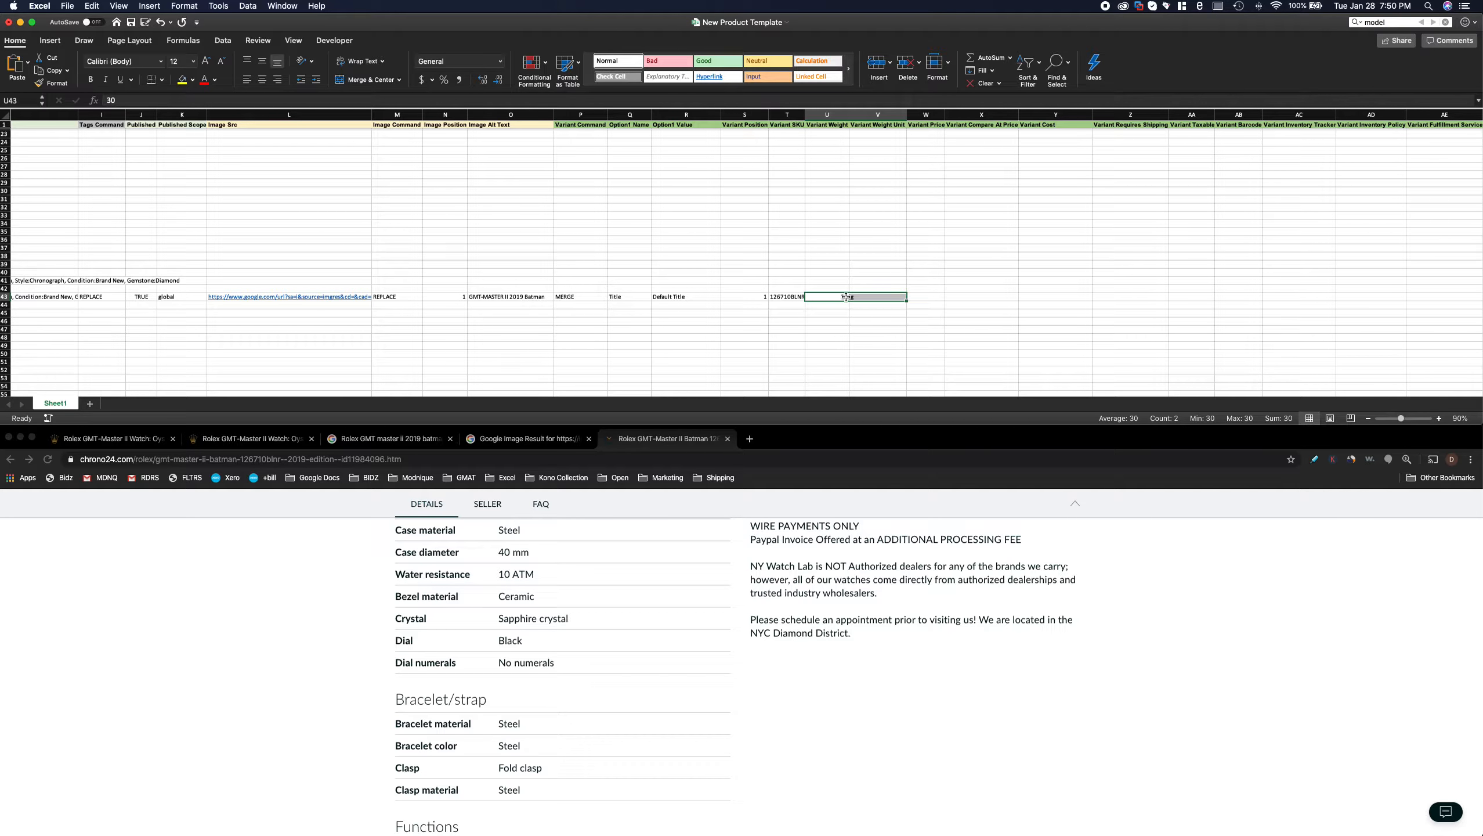
left_click(846, 297)
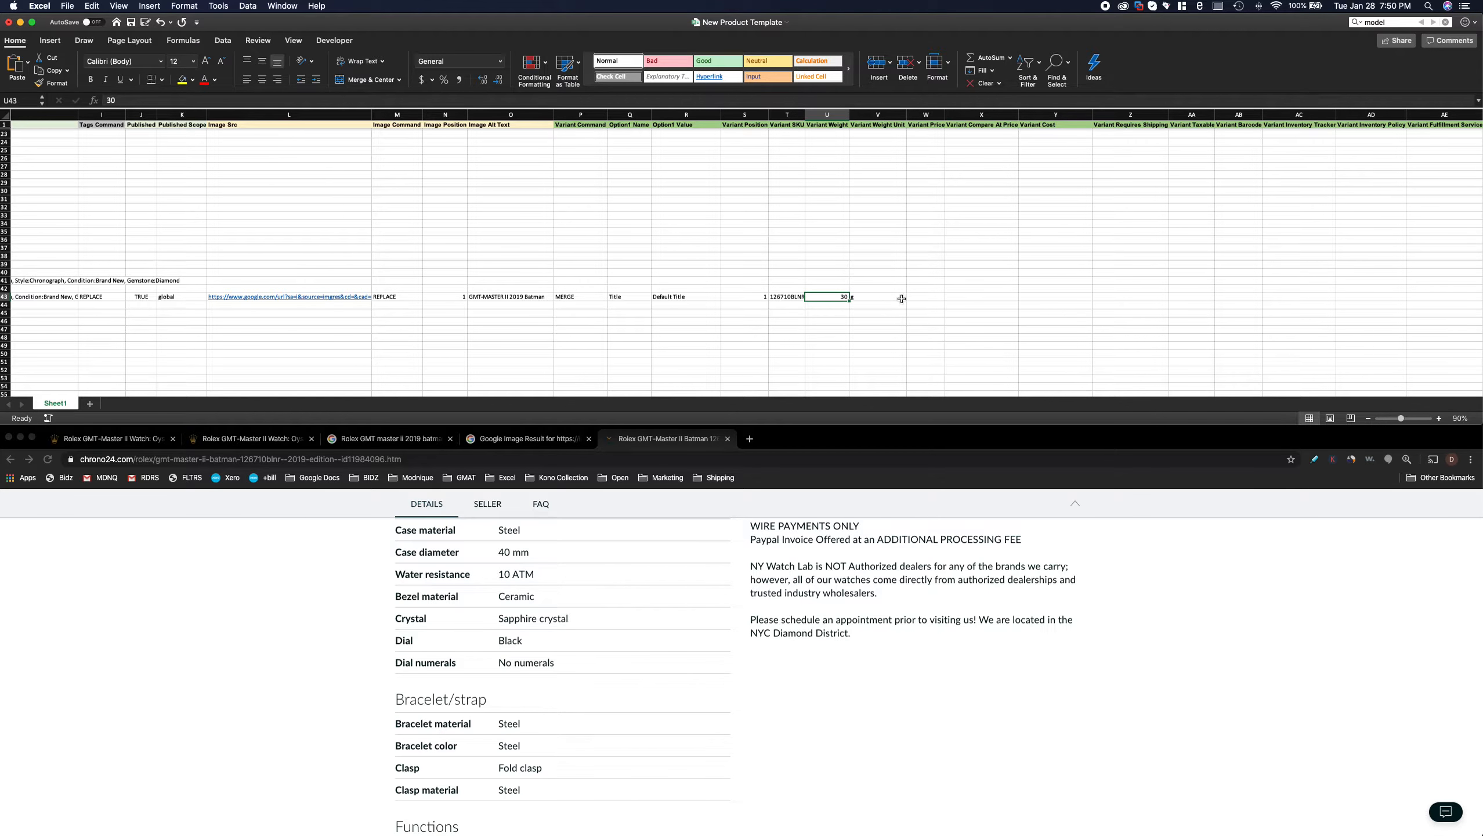
mouse_move(827, 297)
left_mouse_down()
mouse_move(890, 296)
mouse_move(838, 299)
mouse_move(877, 296)
left_mouse_up()
left_click(836, 299)
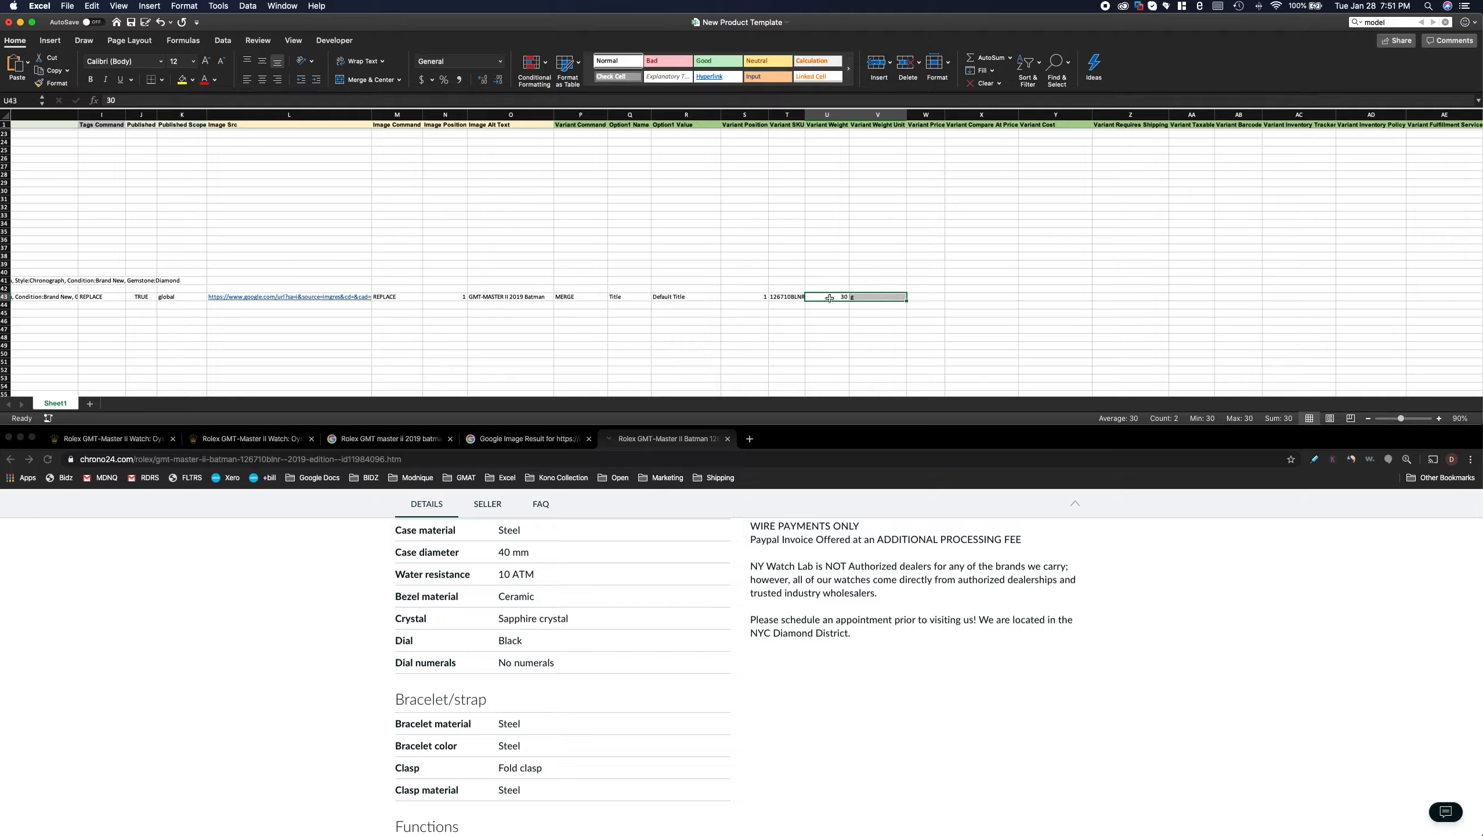
- Check the pricing guidance in row 17 and set Variant Cost in Y43 to 25000
left_click(937, 296)
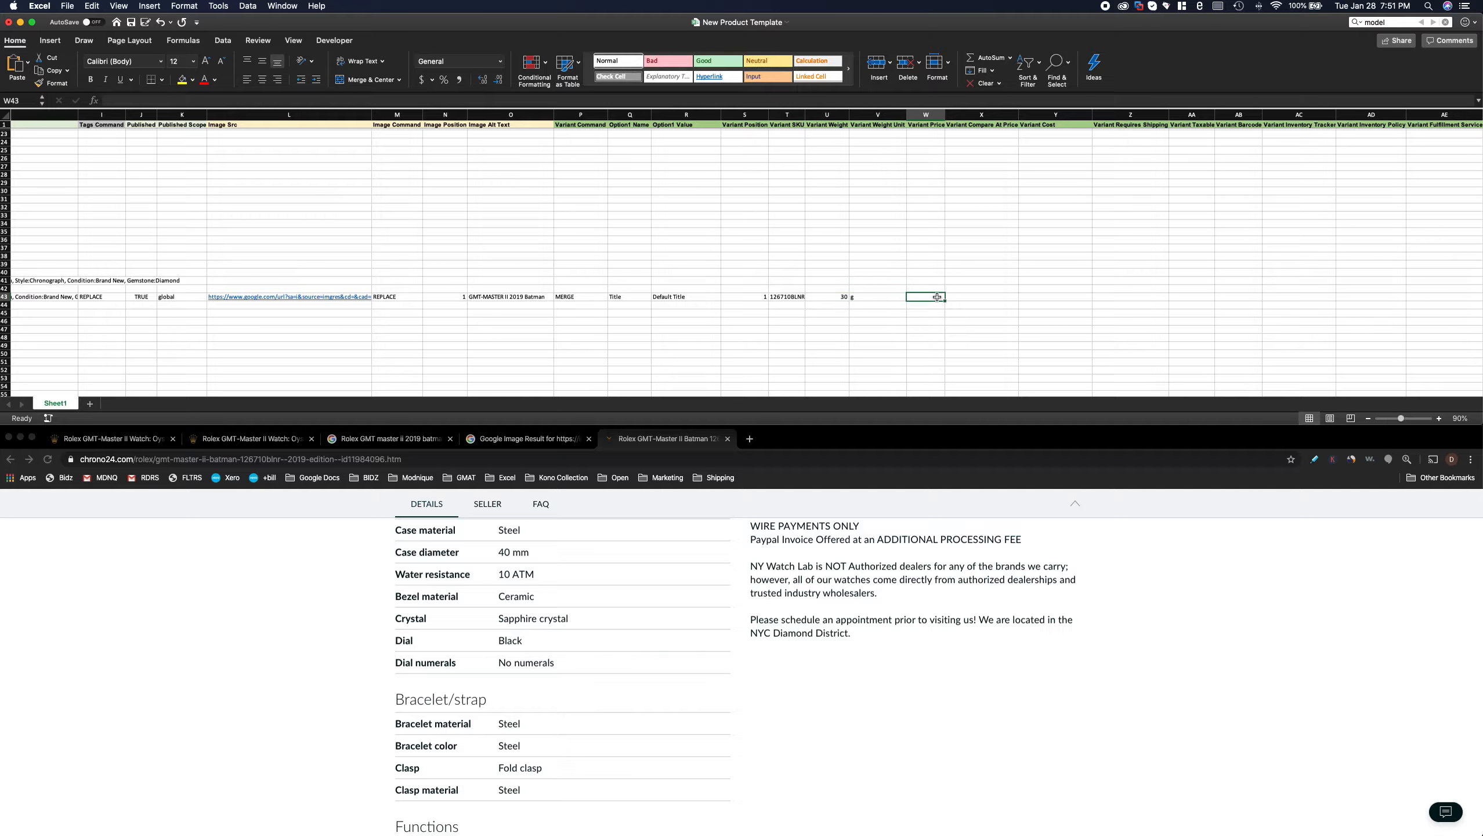
scroll(936, 234, "up", 5)
scroll(933, 193, "down", 2)
scroll(931, 172, "up", 1)
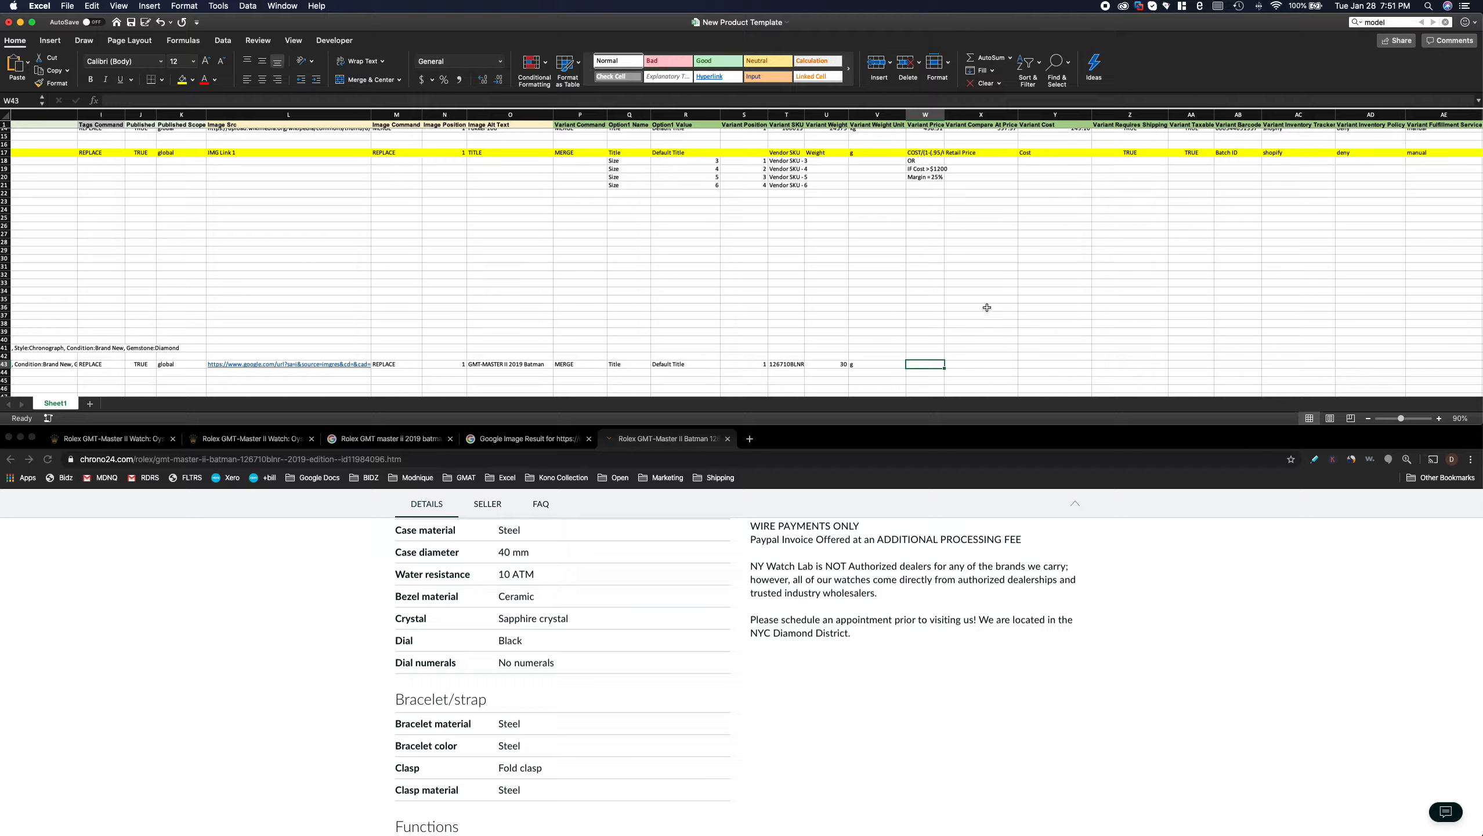
left_click(962, 363)
left_click(1056, 363)
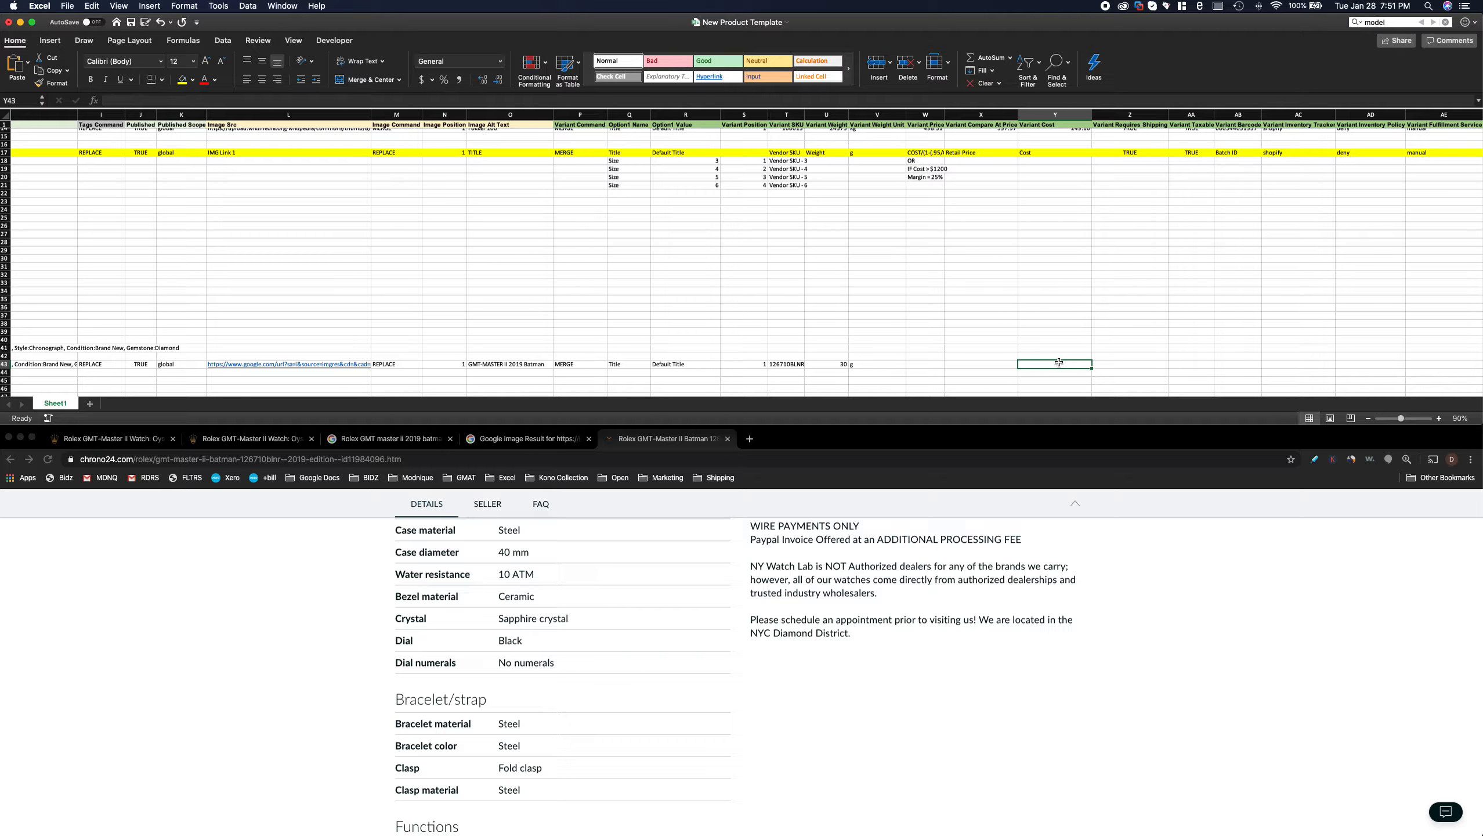
type("250")
key("Return")
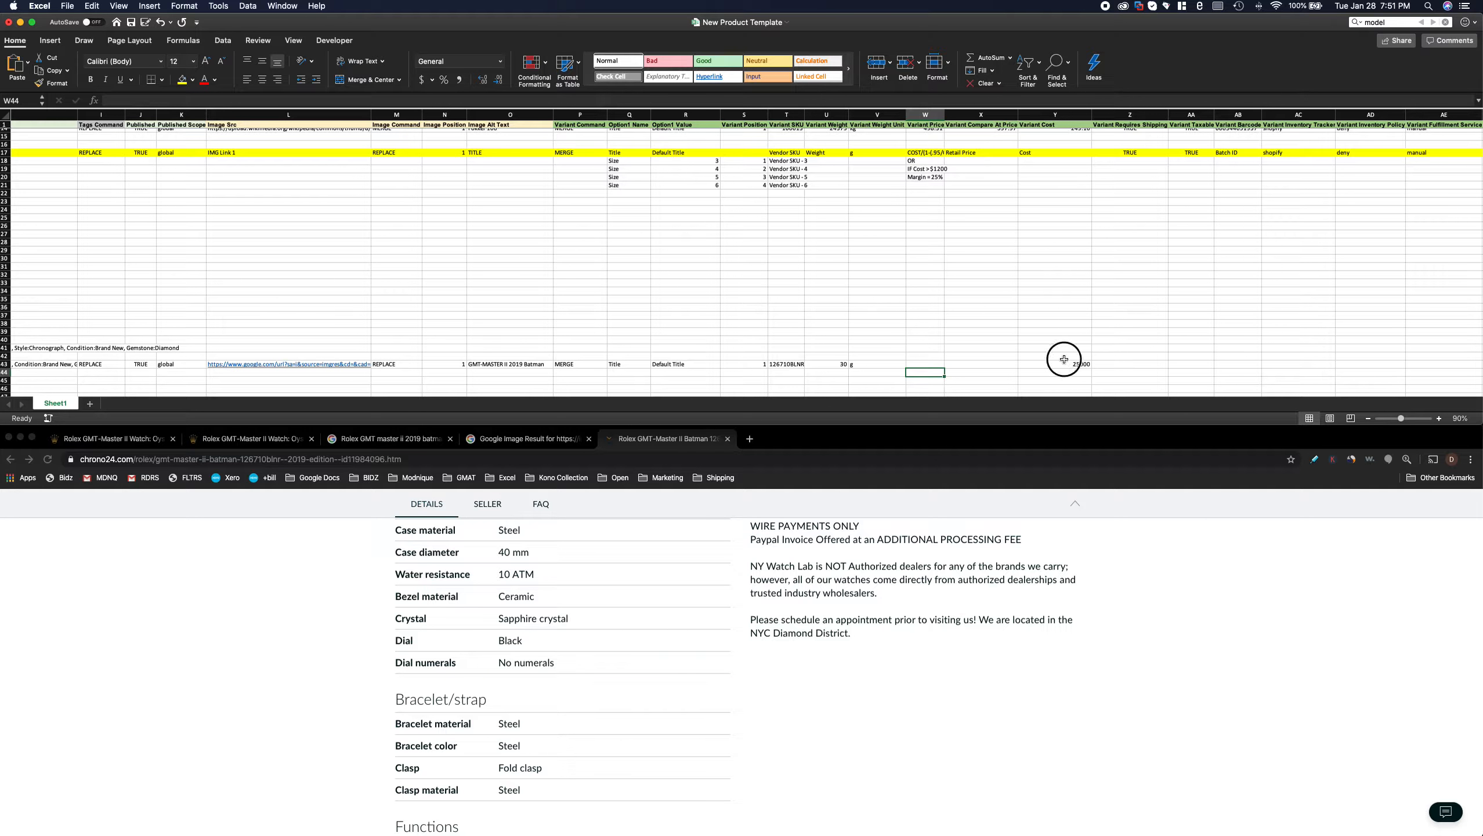
left_click(1061, 358)
left_click(1063, 365)
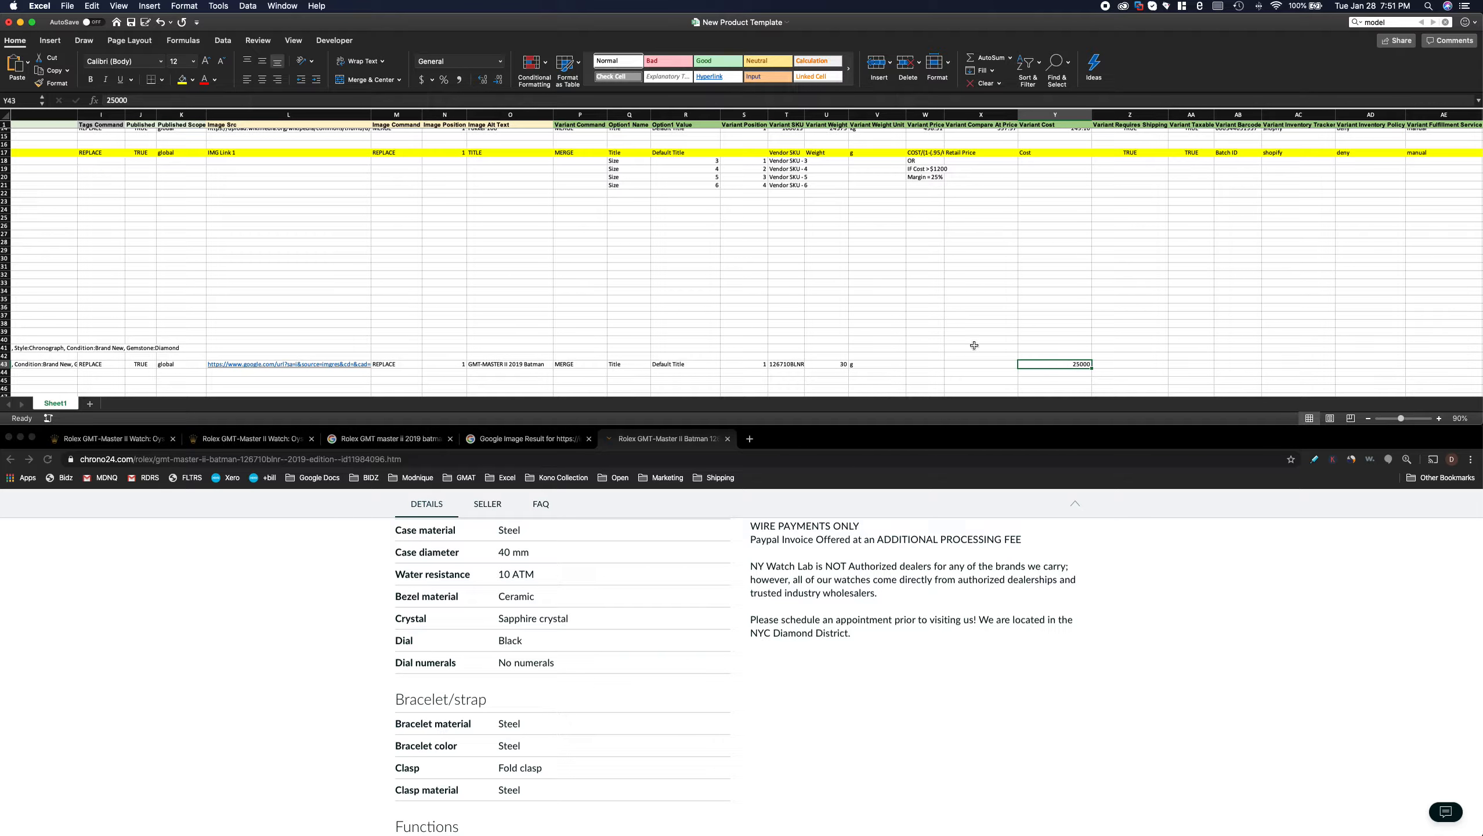
- Enter the 25% margin formula =Y43/(1-.25) as the Variant Price in W43
left_click(937, 365)
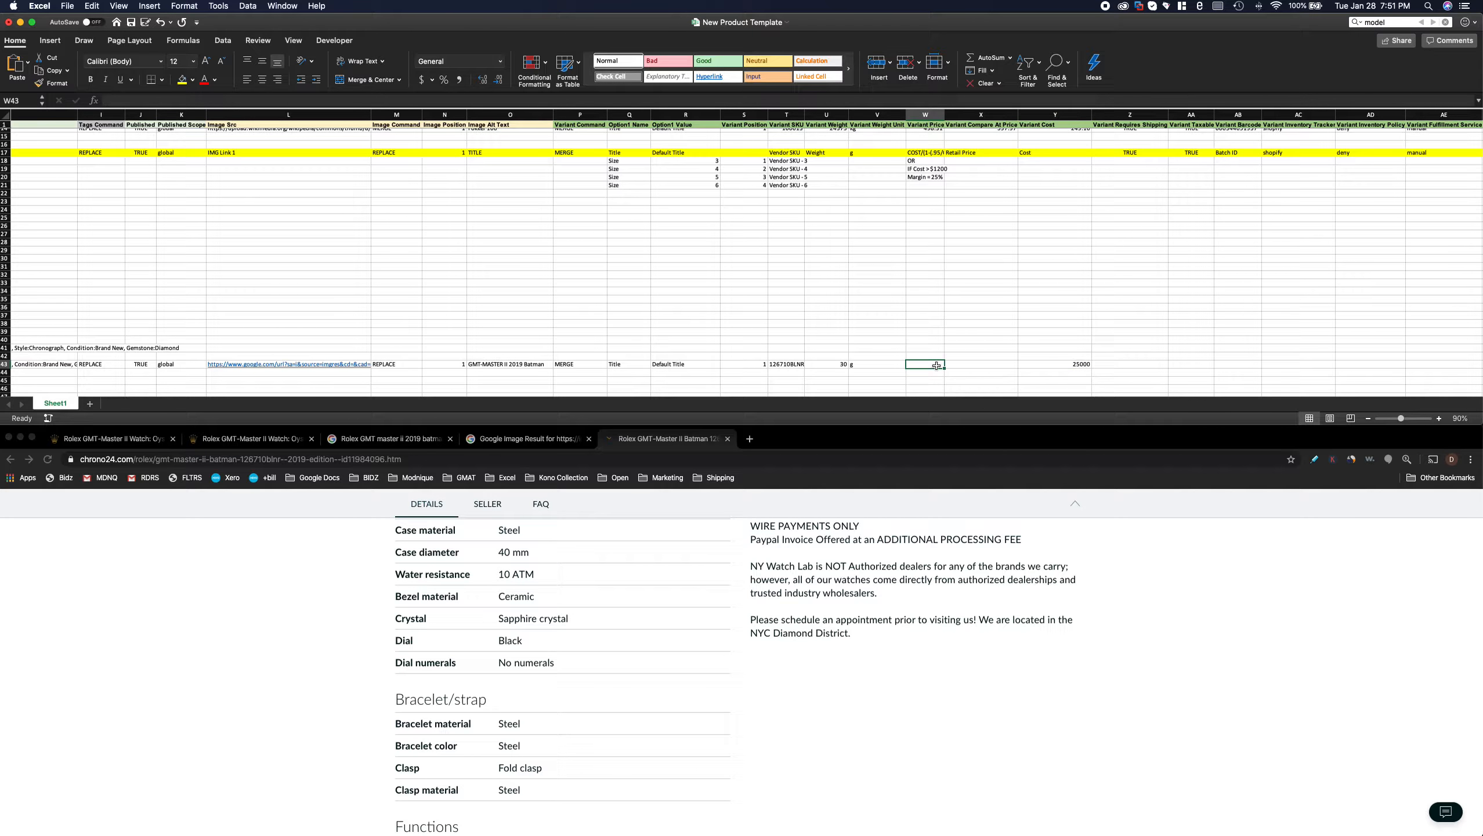
left_click(931, 177)
left_click(931, 364)
type("=")
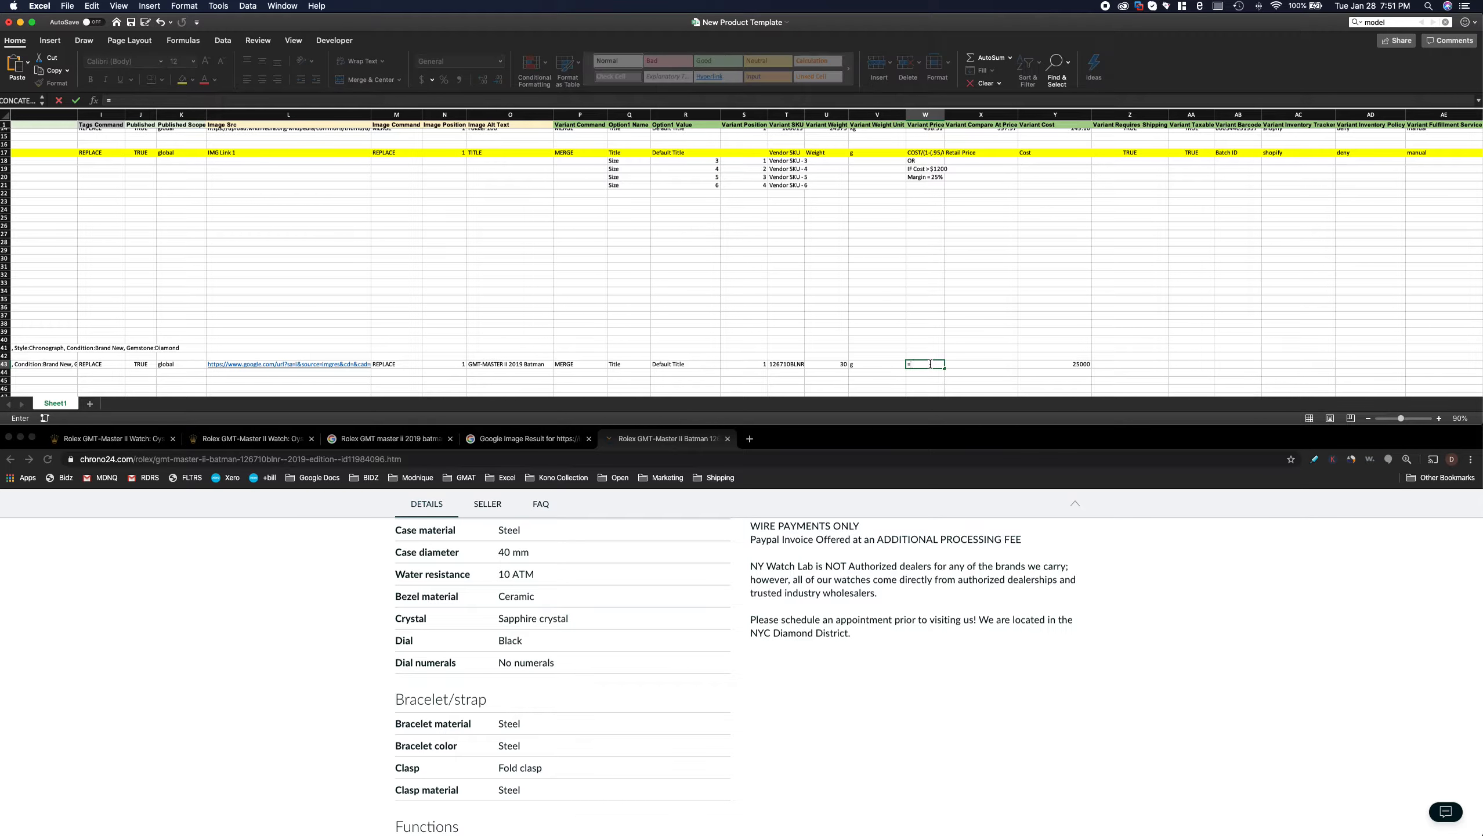
key("Right")
key("Right")
type("/")
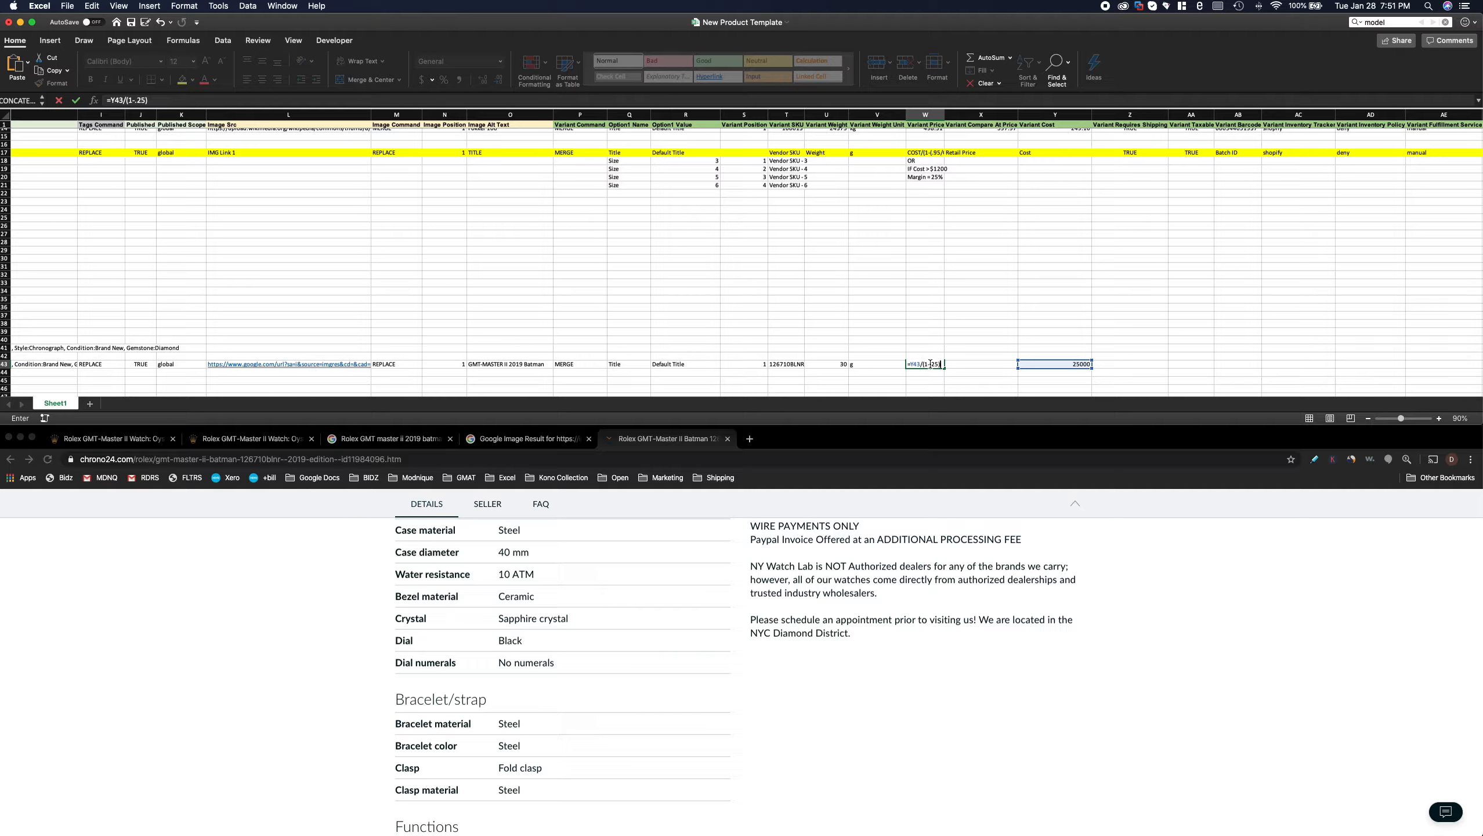
key("Return")
- Apply the dollar Accounting number format to the Variant Price in W43
left_click(929, 363)
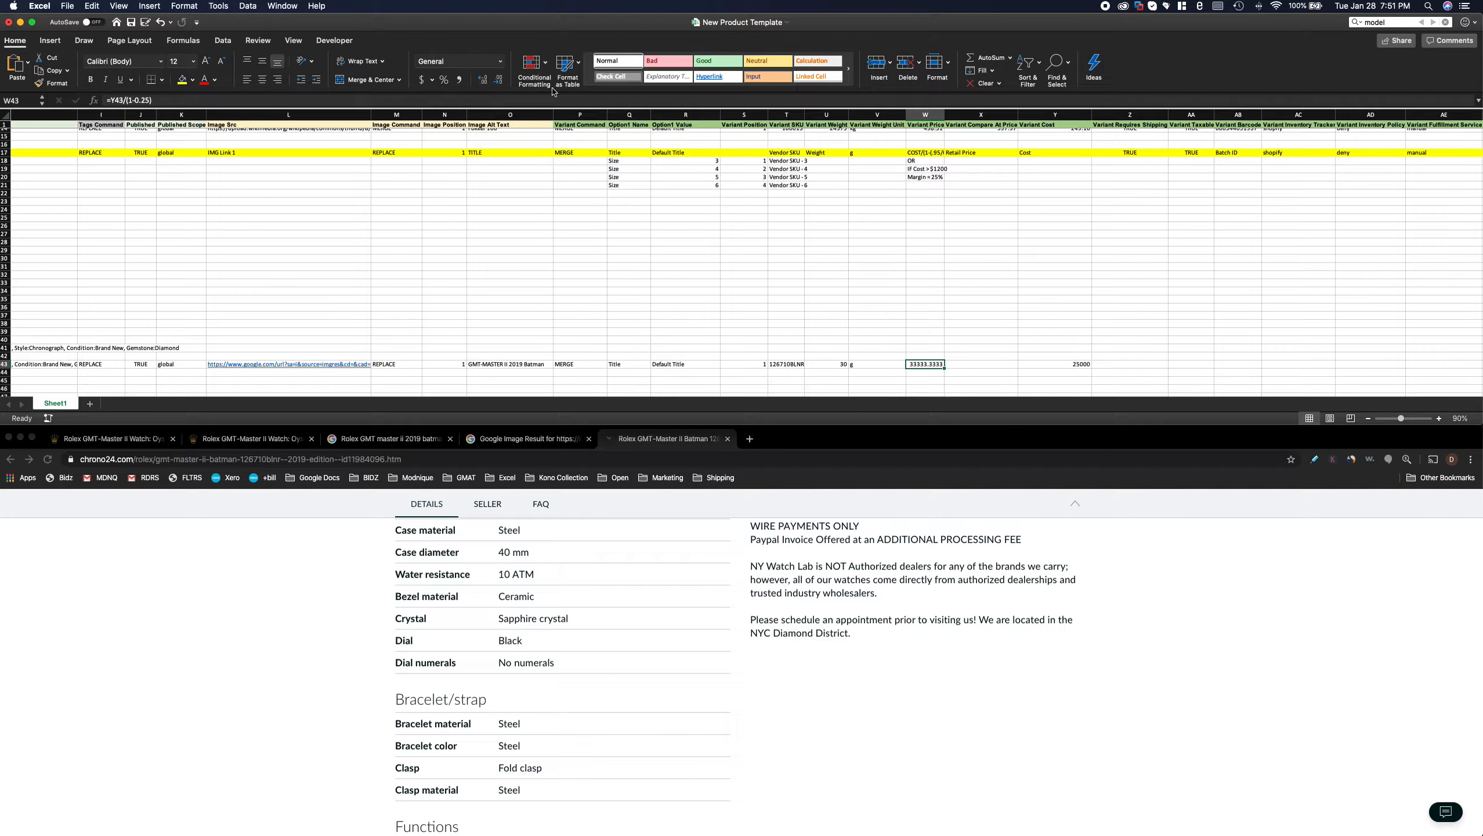
left_click(422, 79)
left_click(982, 365)
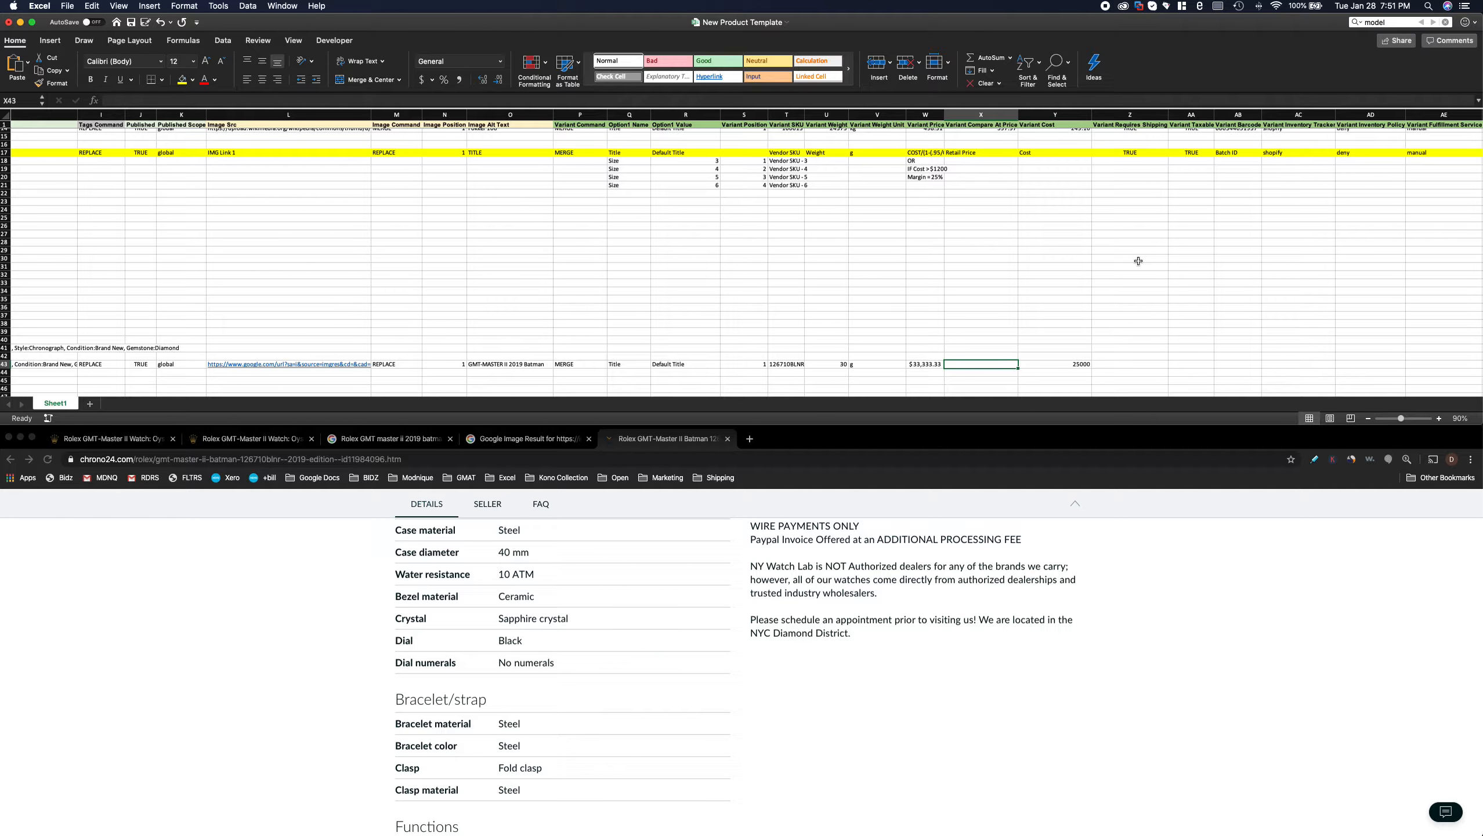
left_click(929, 364)
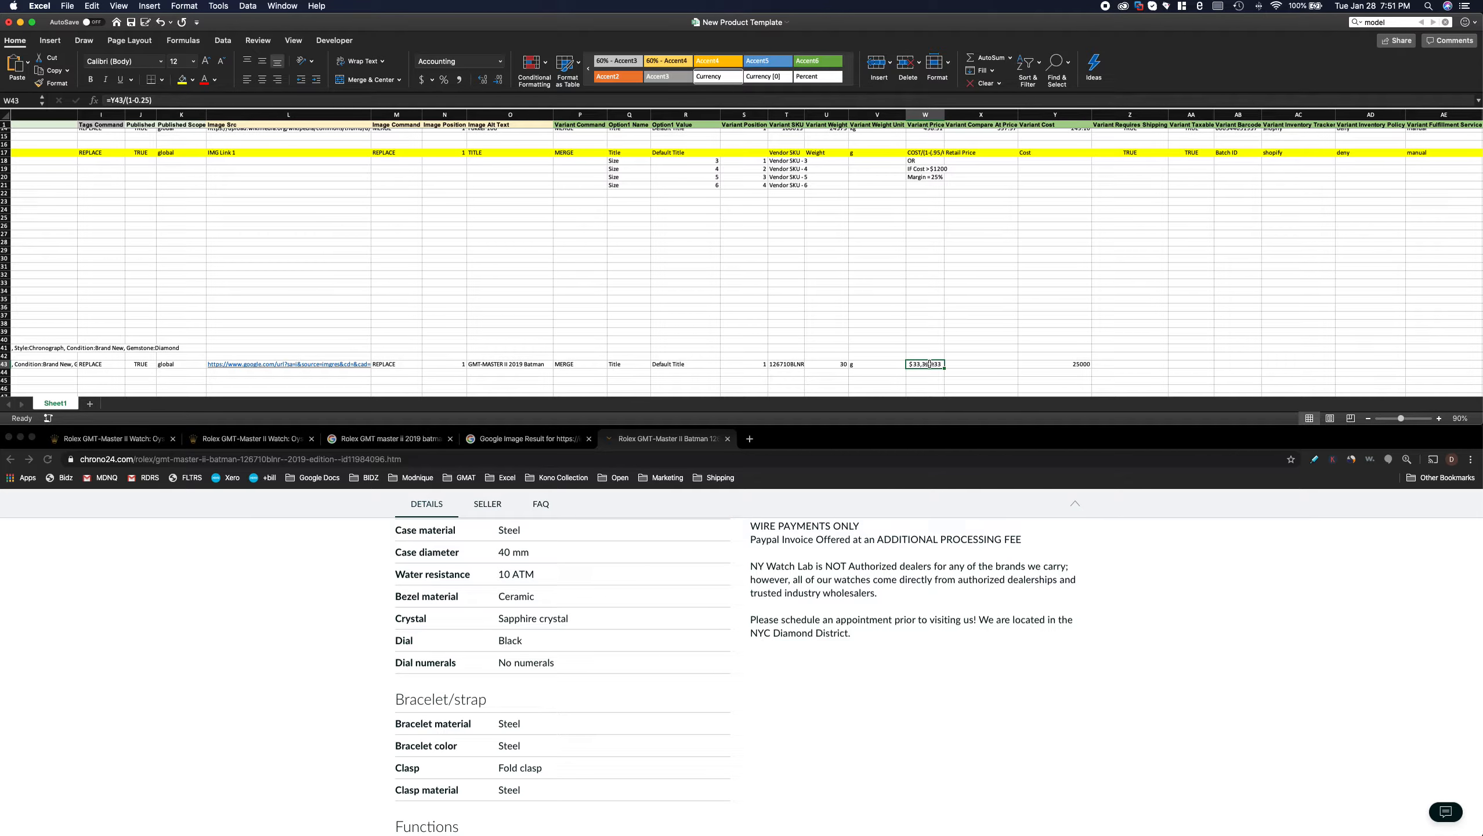
left_click(988, 363)
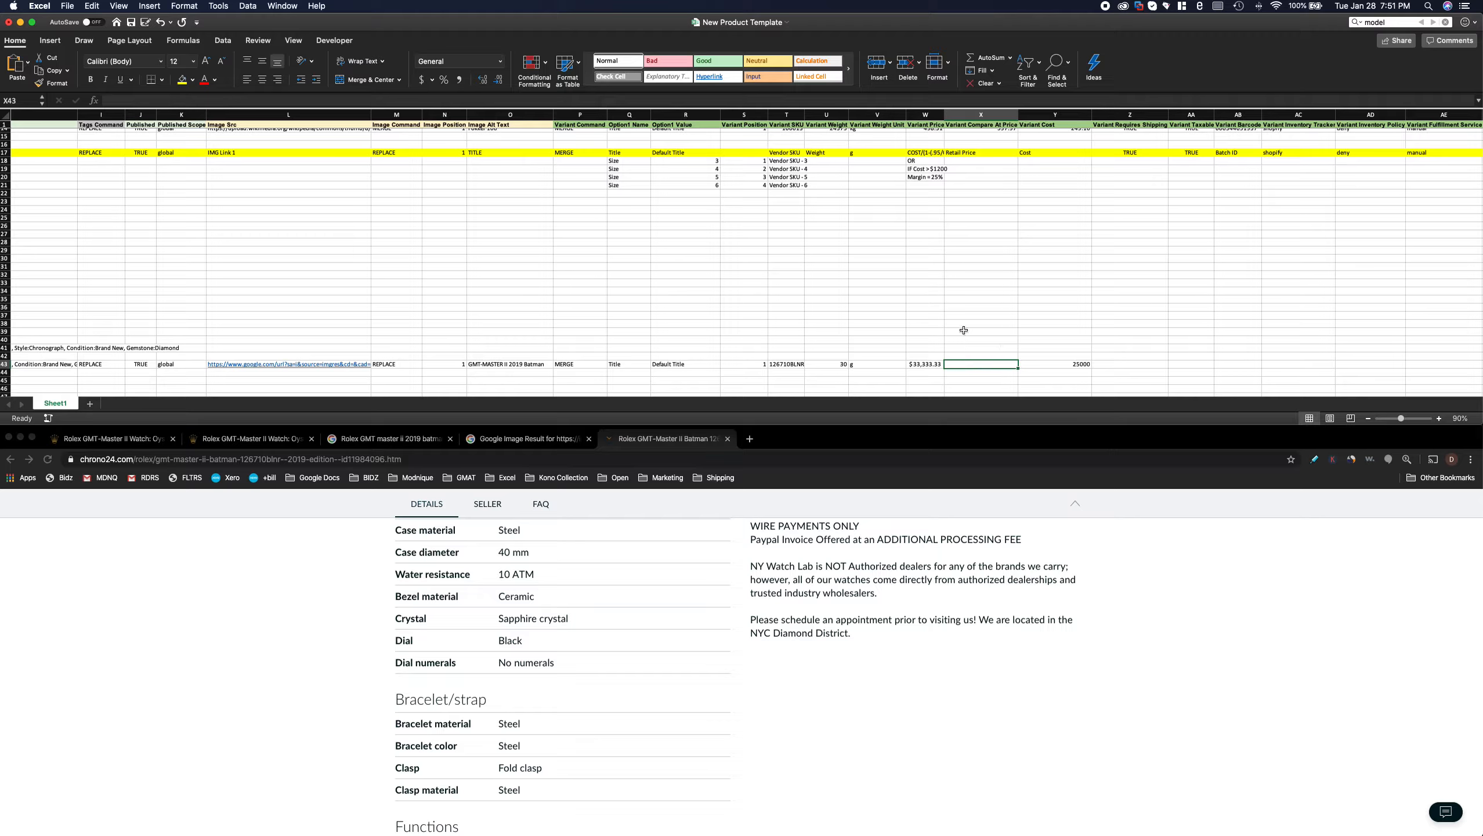
- Change the Variant Cost in Y43 to 1000 to try a cost under the $1200 threshold
key("Tab")
key("Tab")
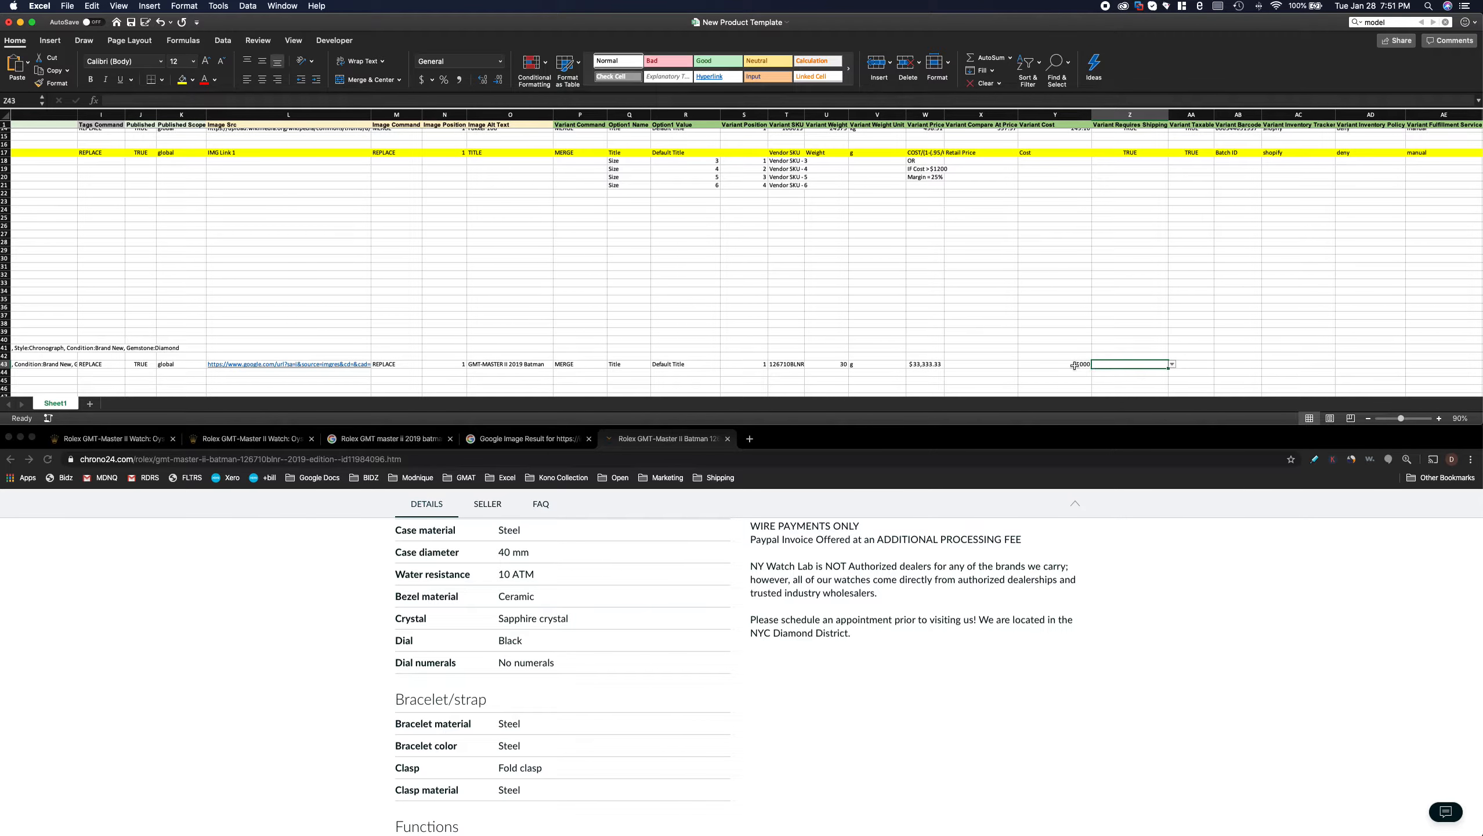
left_click_drag(1074, 365, 928, 364)
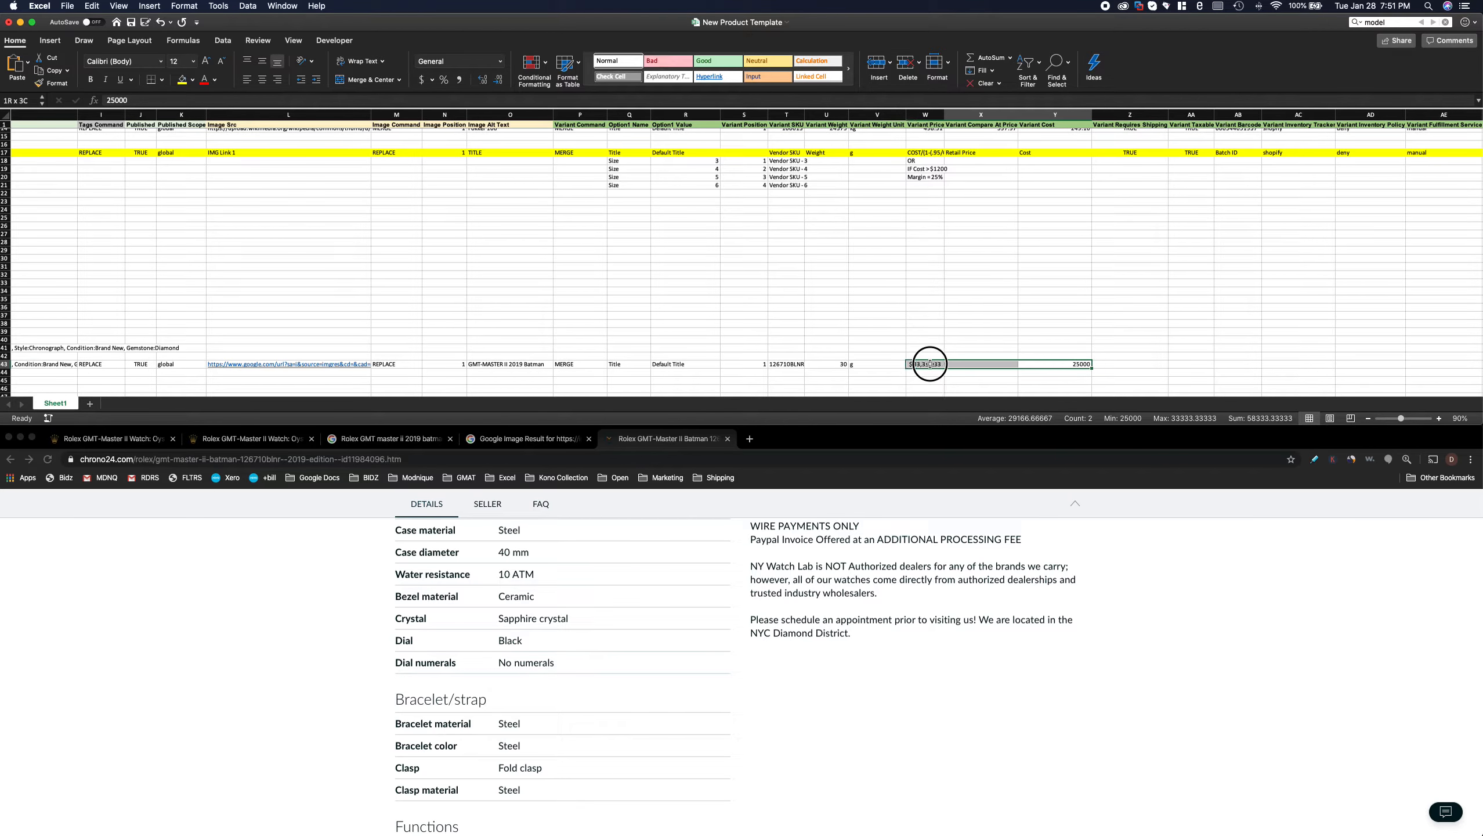
left_click(1077, 362)
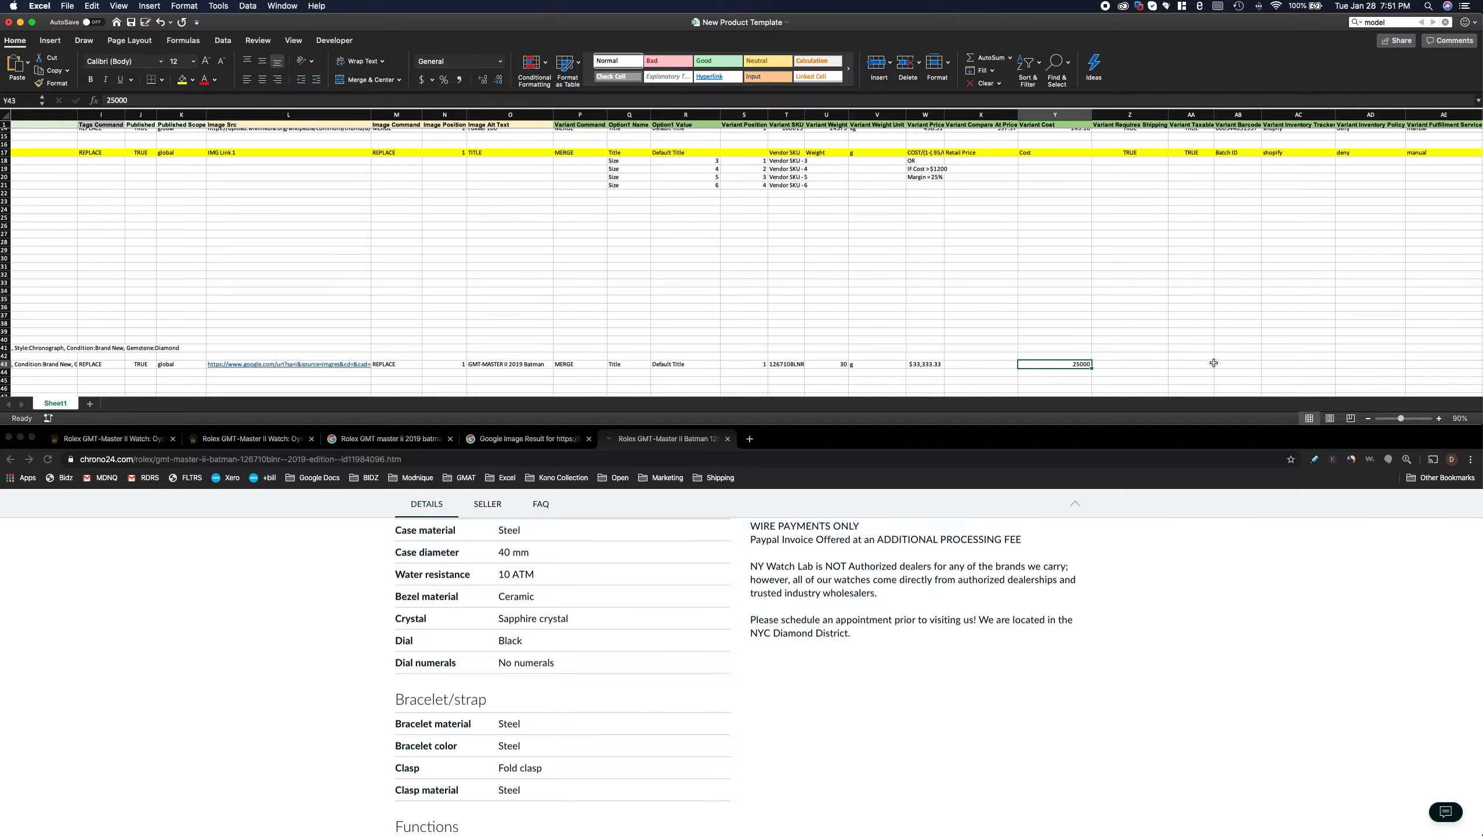
type("1")
key("Return")
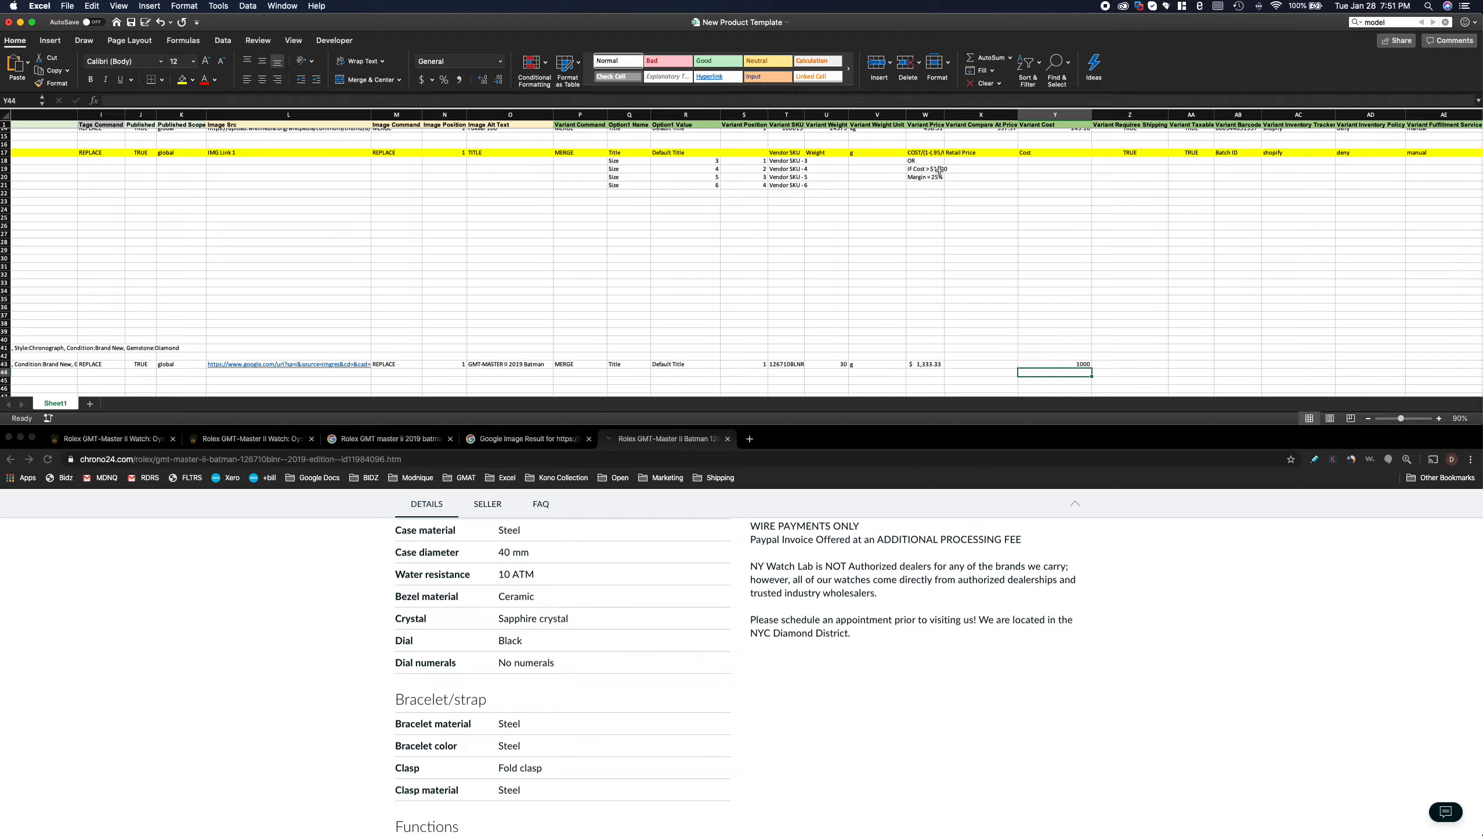
- Copy the price formula from row 17 into W43 and replace both COST terms with Y43, giving =Y43/(1-(.95/Y43^.18846))
left_click_drag(939, 169, 936, 176)
left_click(931, 153)
key("cmd+c")
left_click(924, 363)
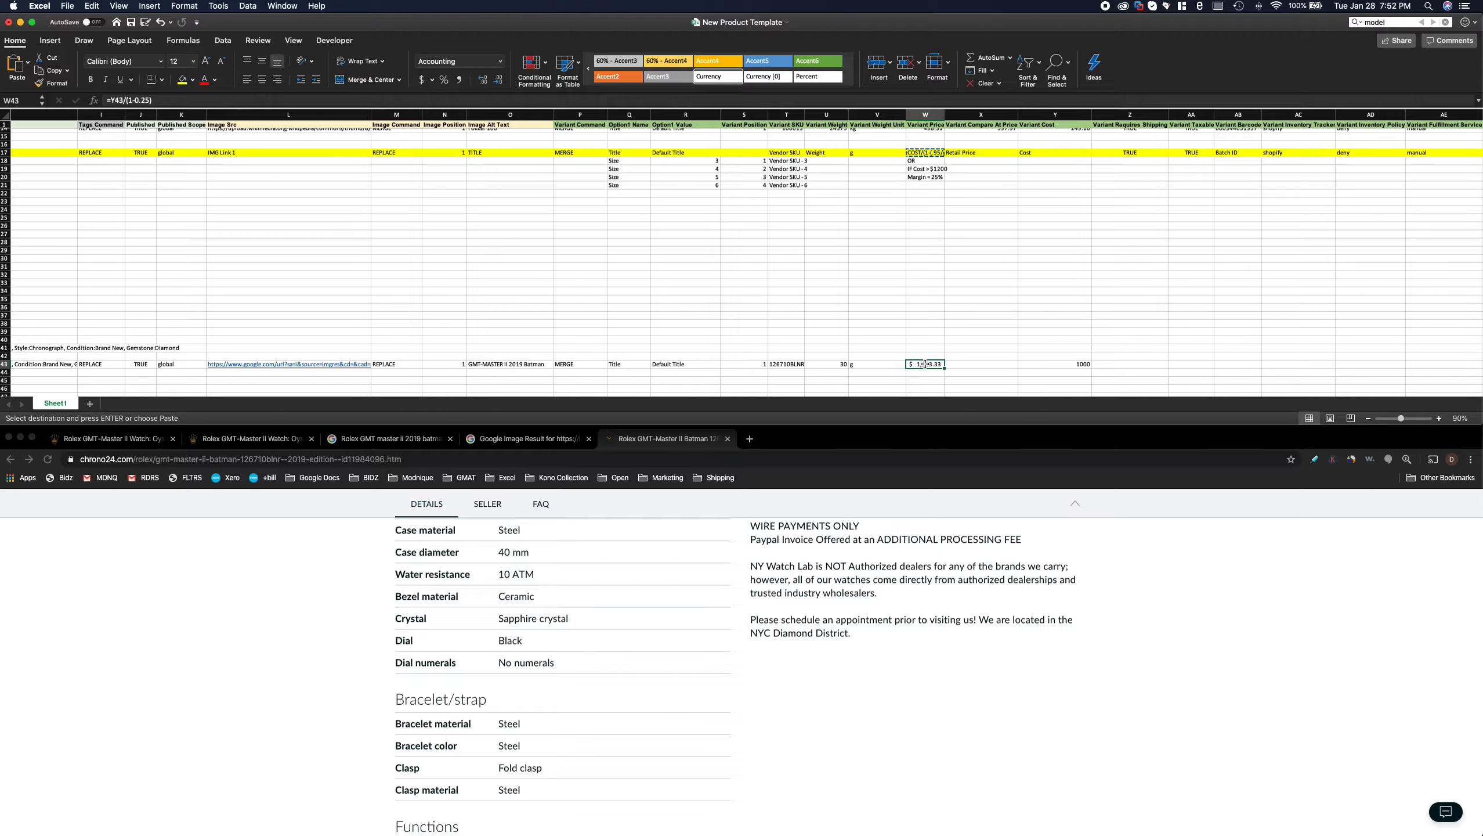
type("=")
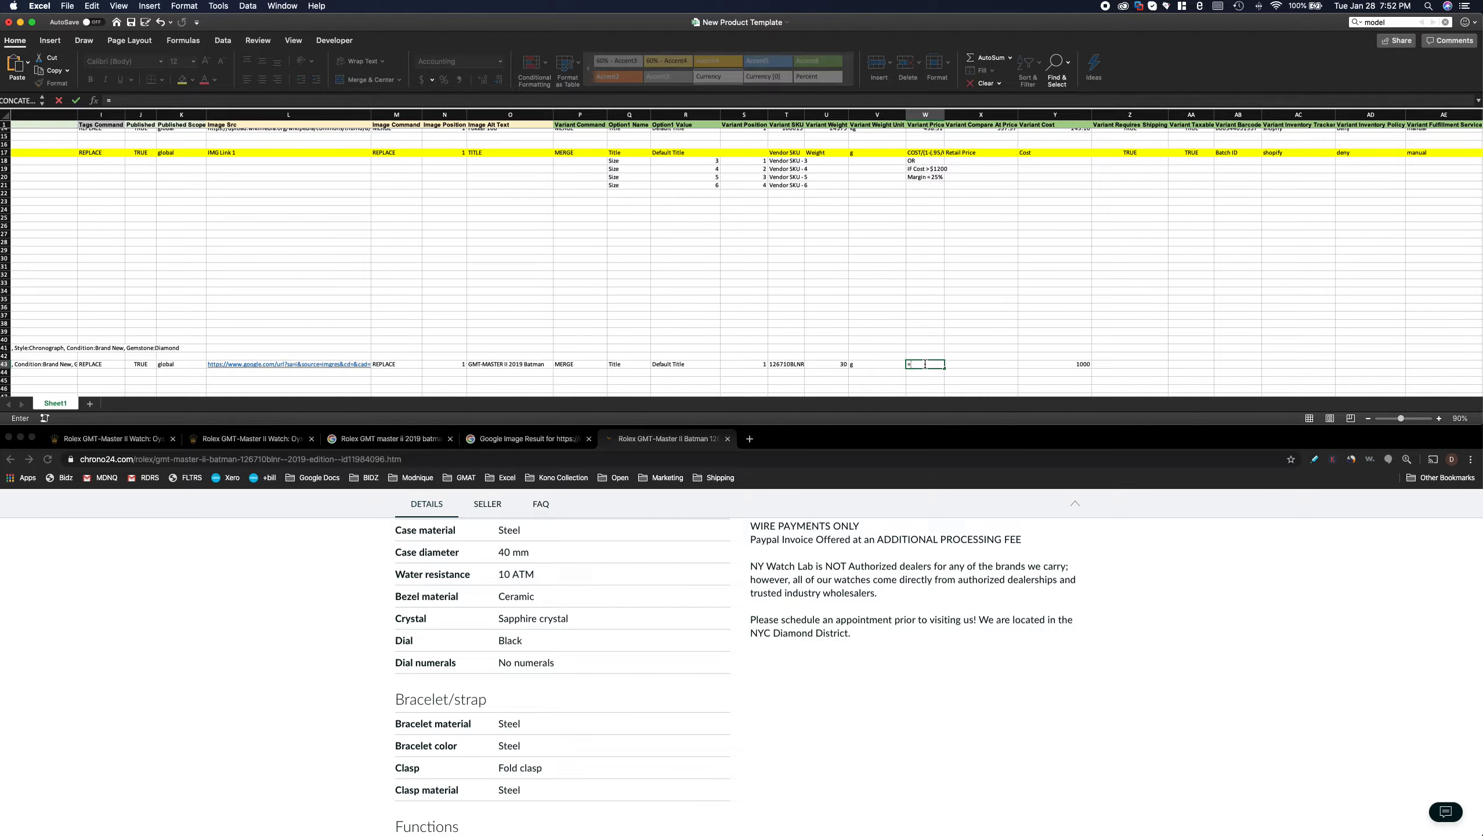
key("cmd+v")
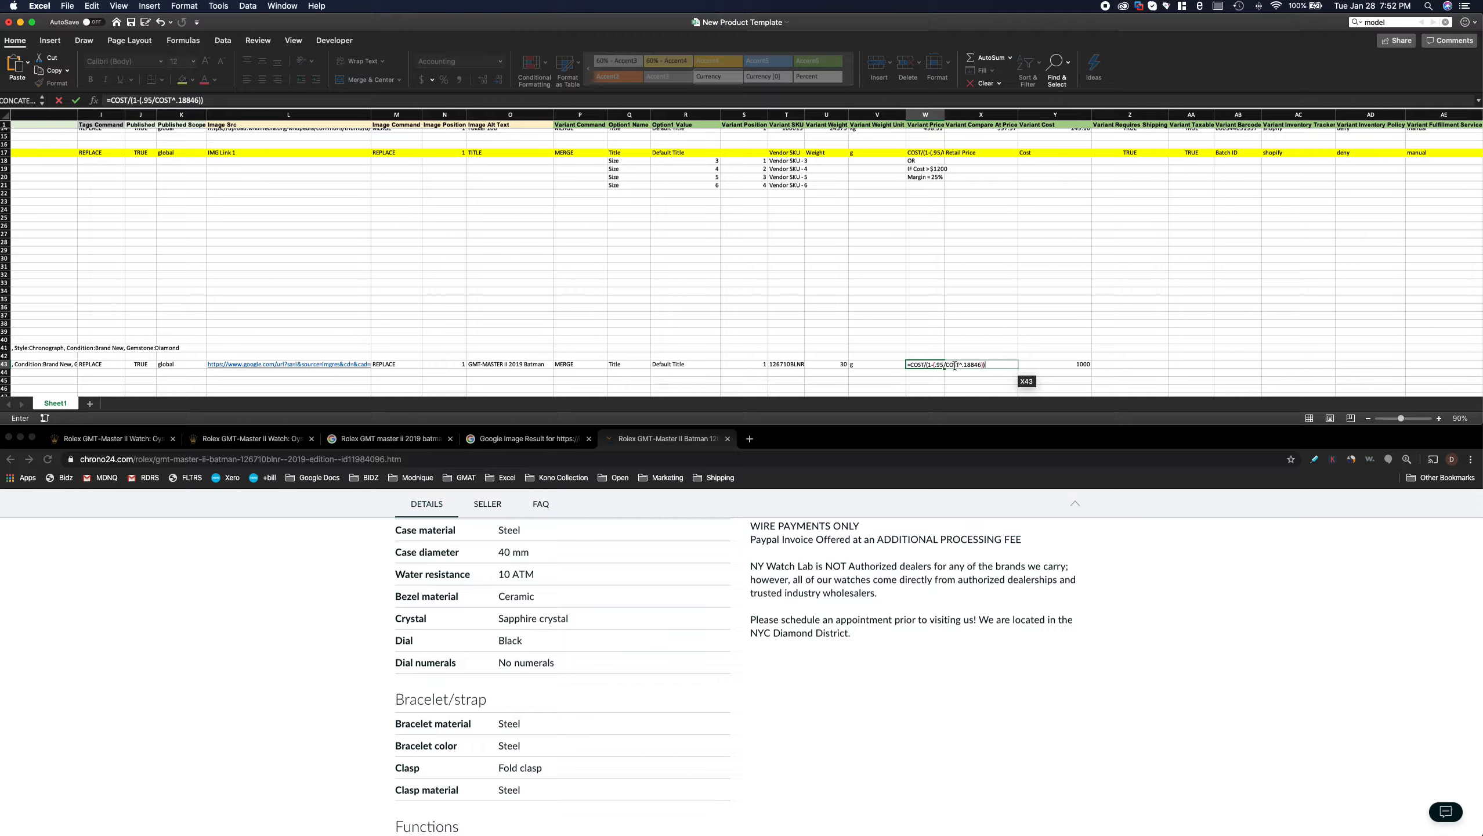
double_click(955, 364)
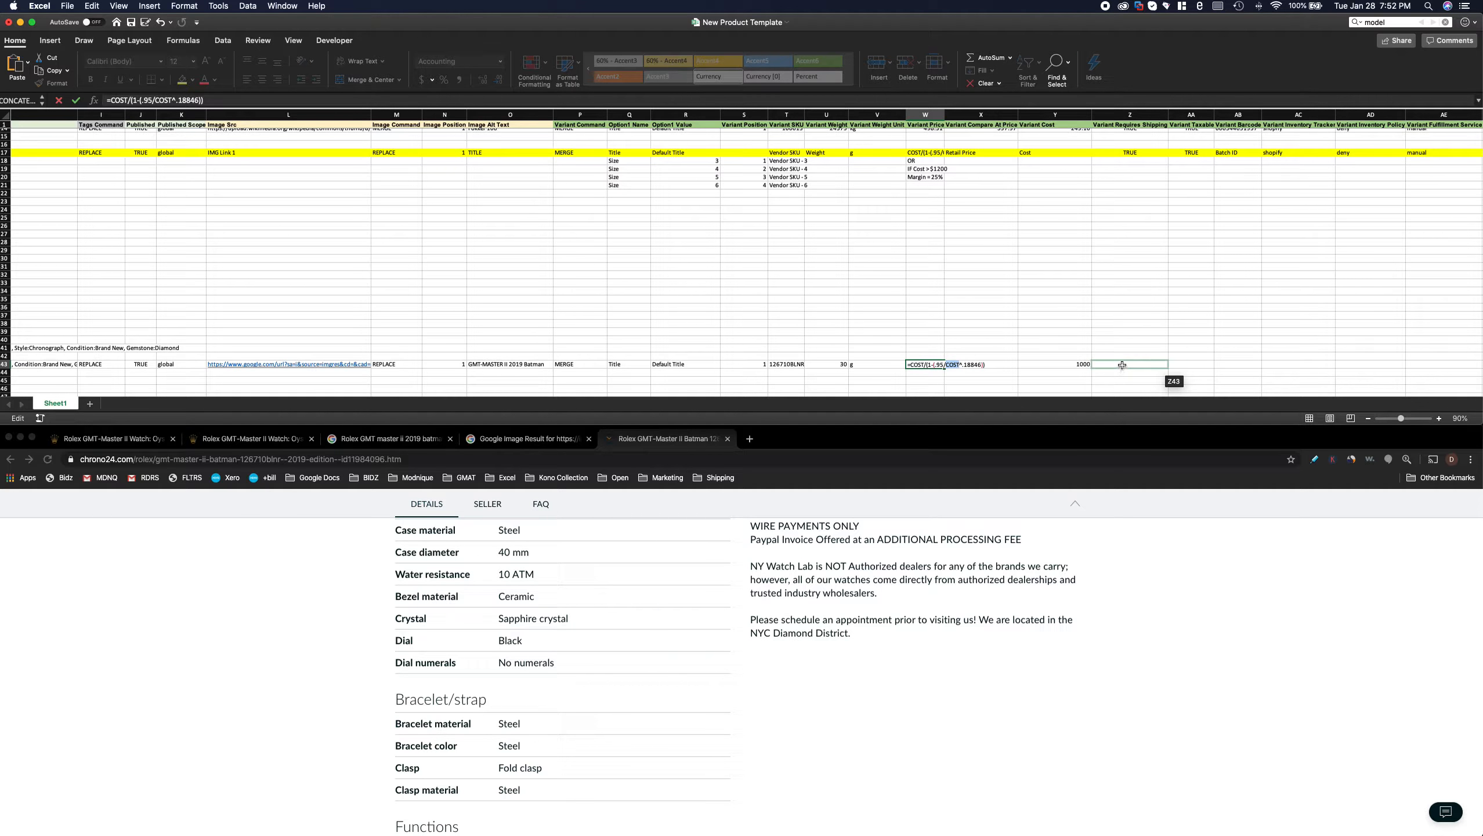
left_click(1079, 365)
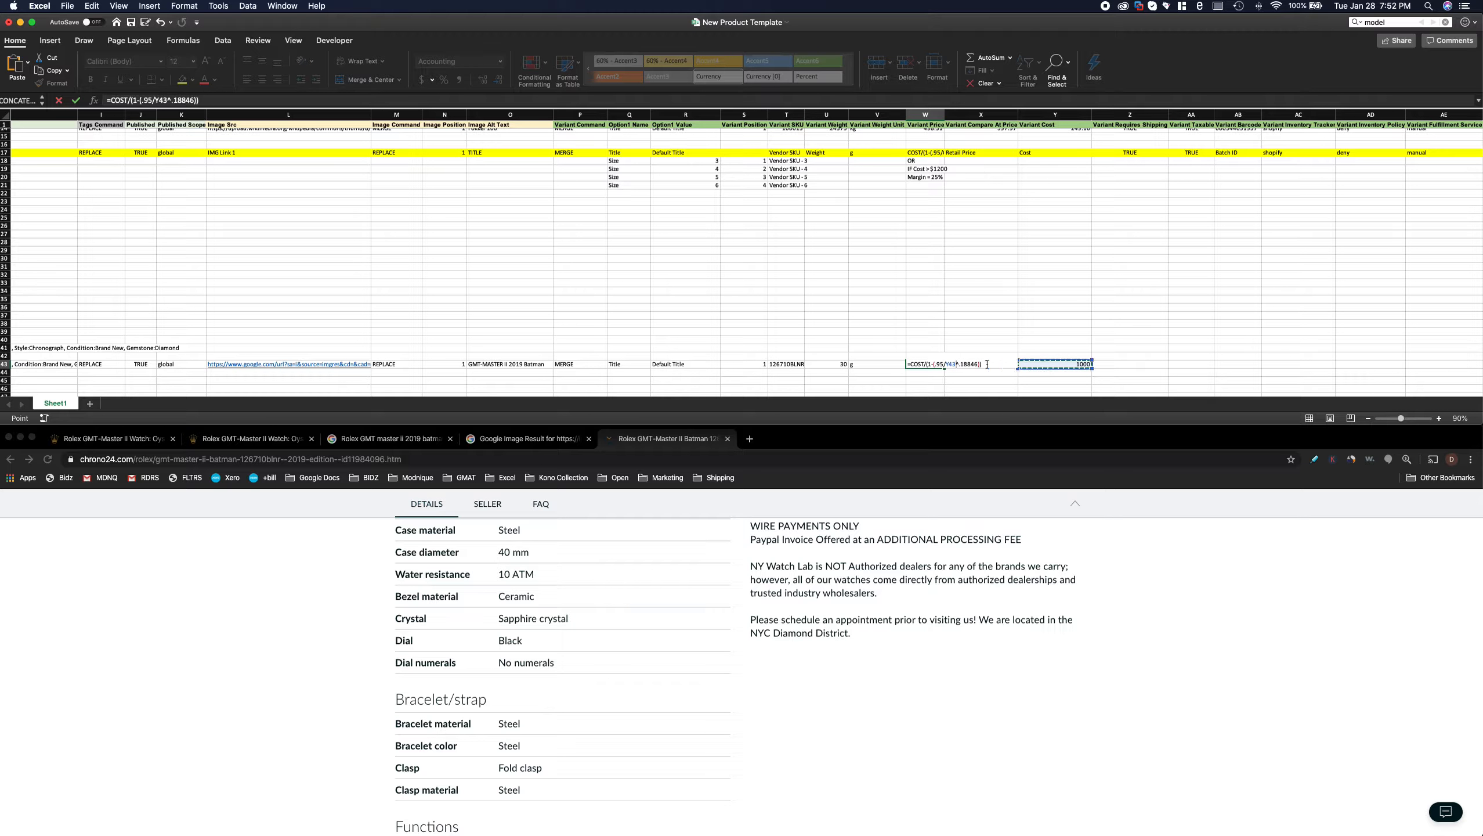
key("F2")
left_click(1069, 363)
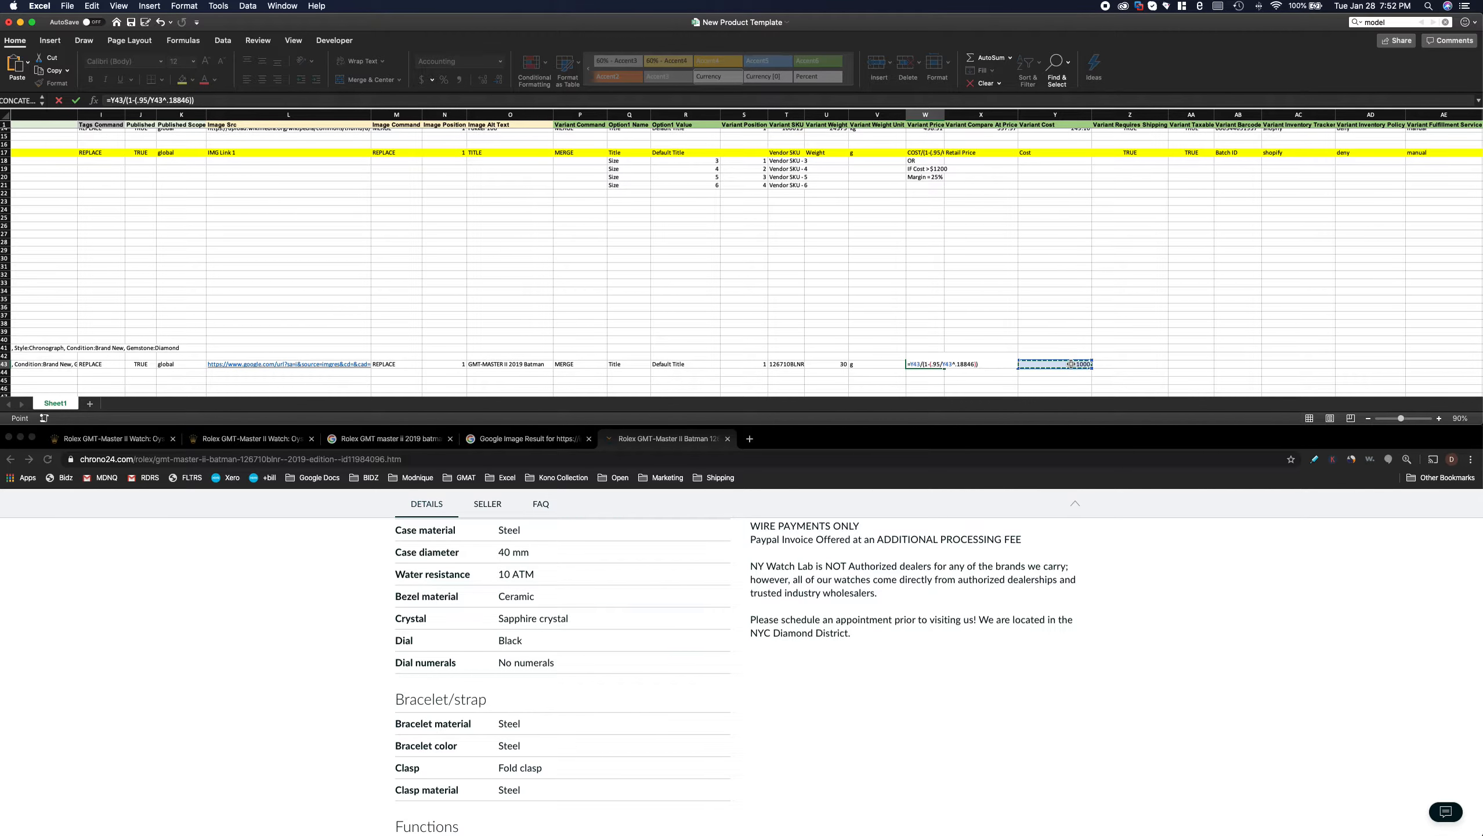
key("Return")
left_click(926, 362)
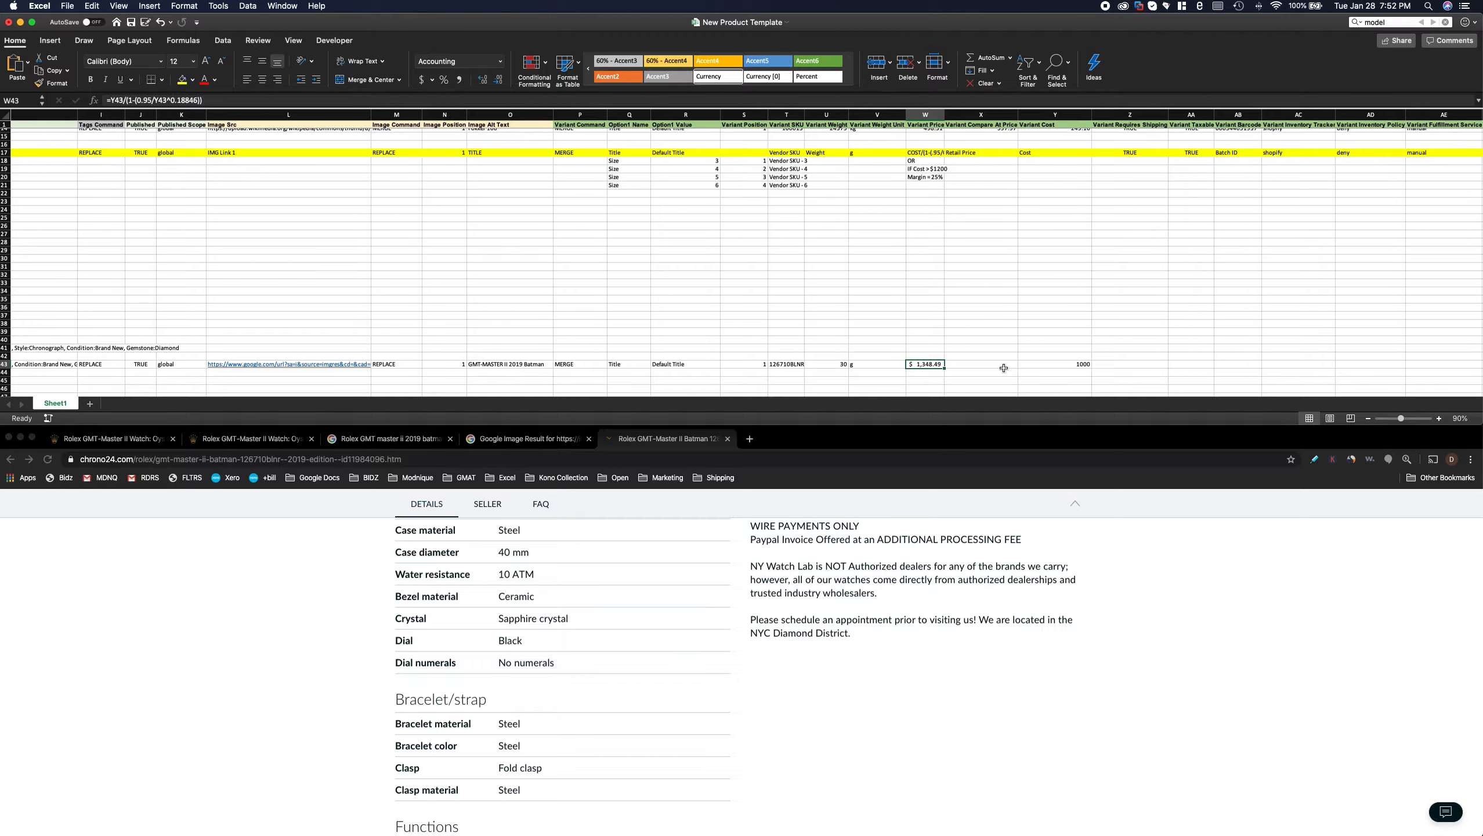
- Set the Variant Cost in Y43 back to 25000 and check the Variant Price in W43
left_click(1106, 365)
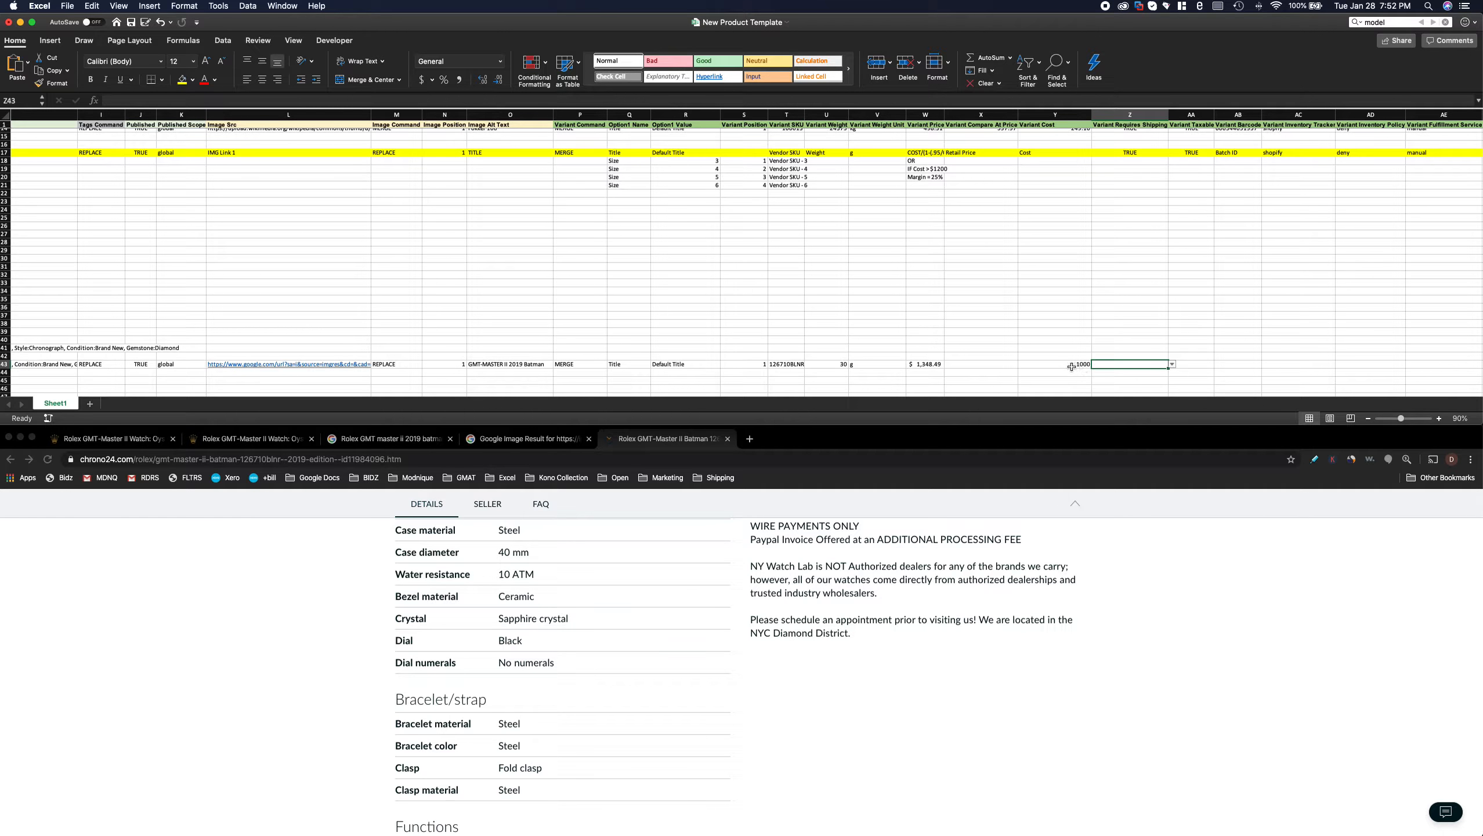
left_click(1072, 365)
type("2500")
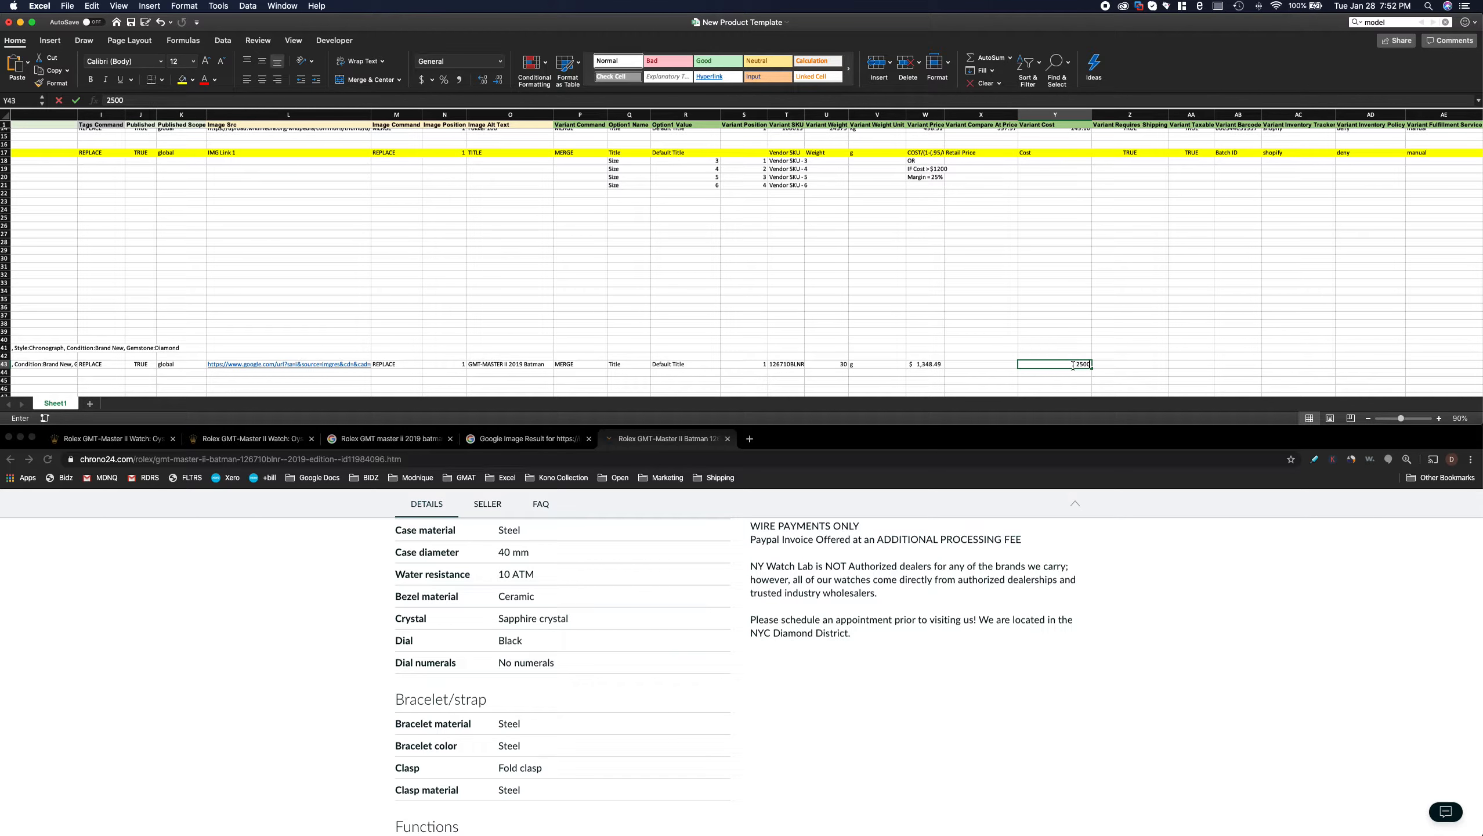
key("Return")
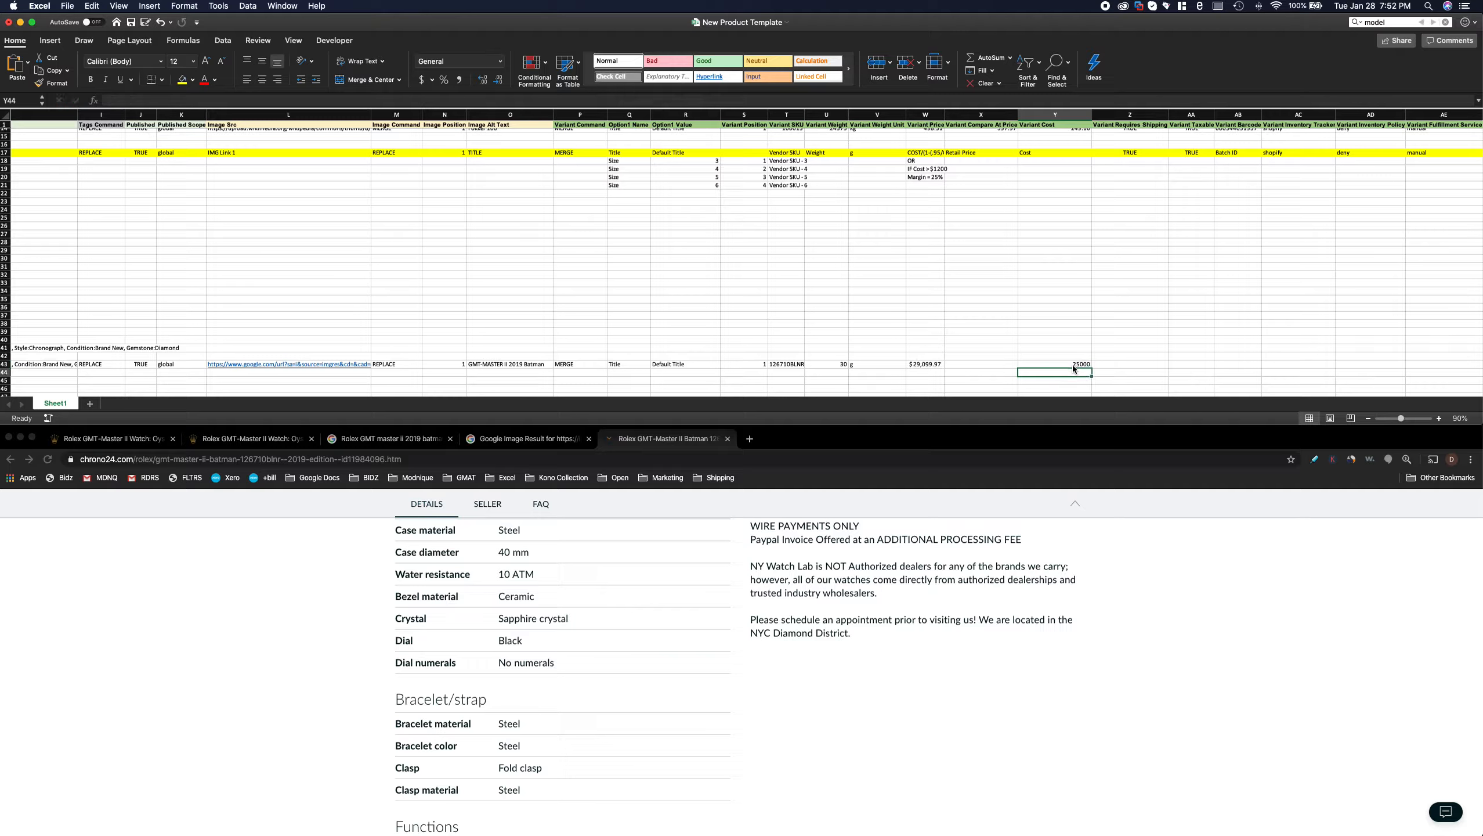
left_click(929, 364)
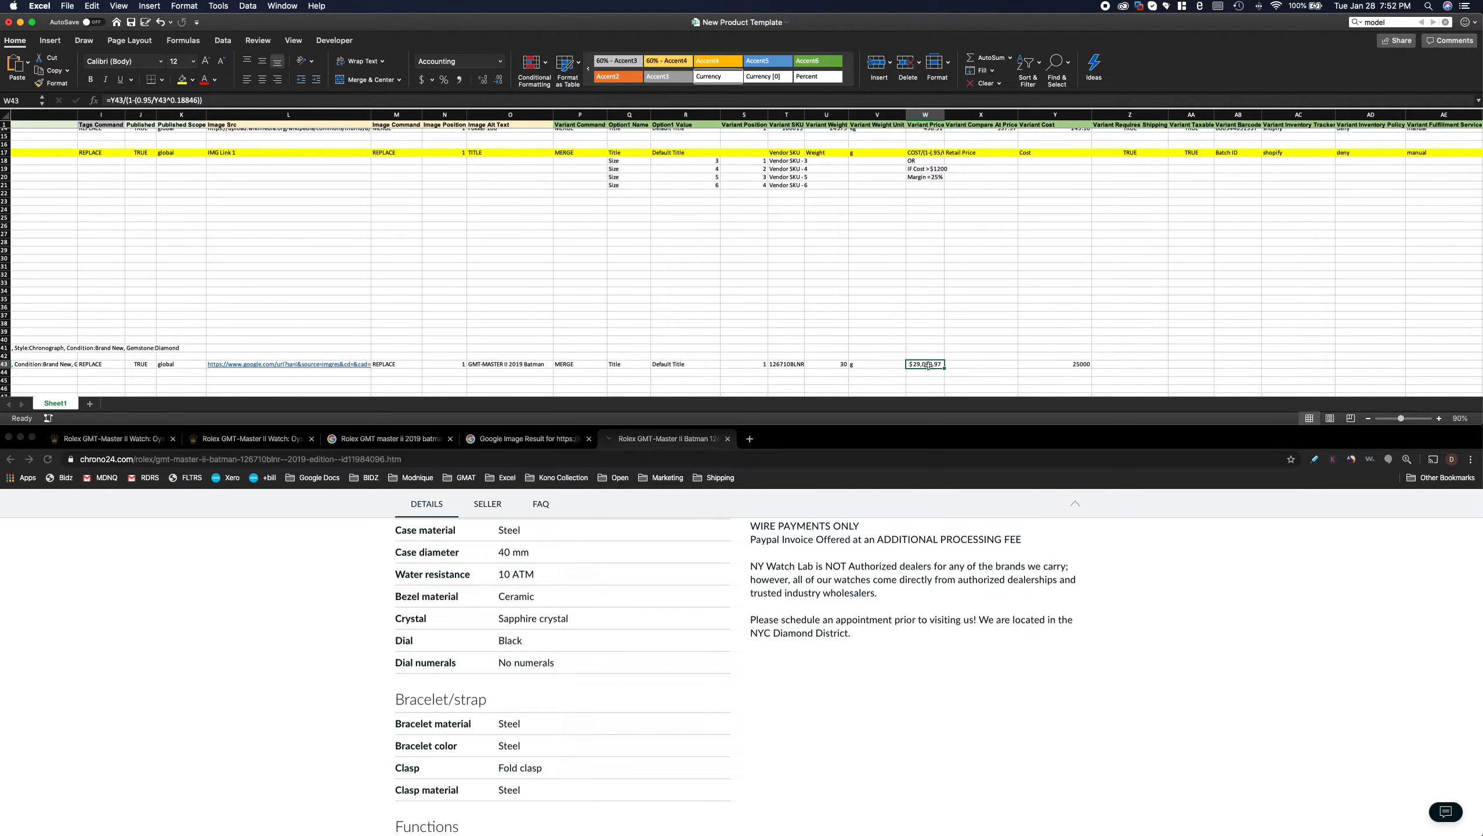
- Replace the Variant Price formula in W43 with the 25% margin calculation =Y43/(1-.25)
type("=")
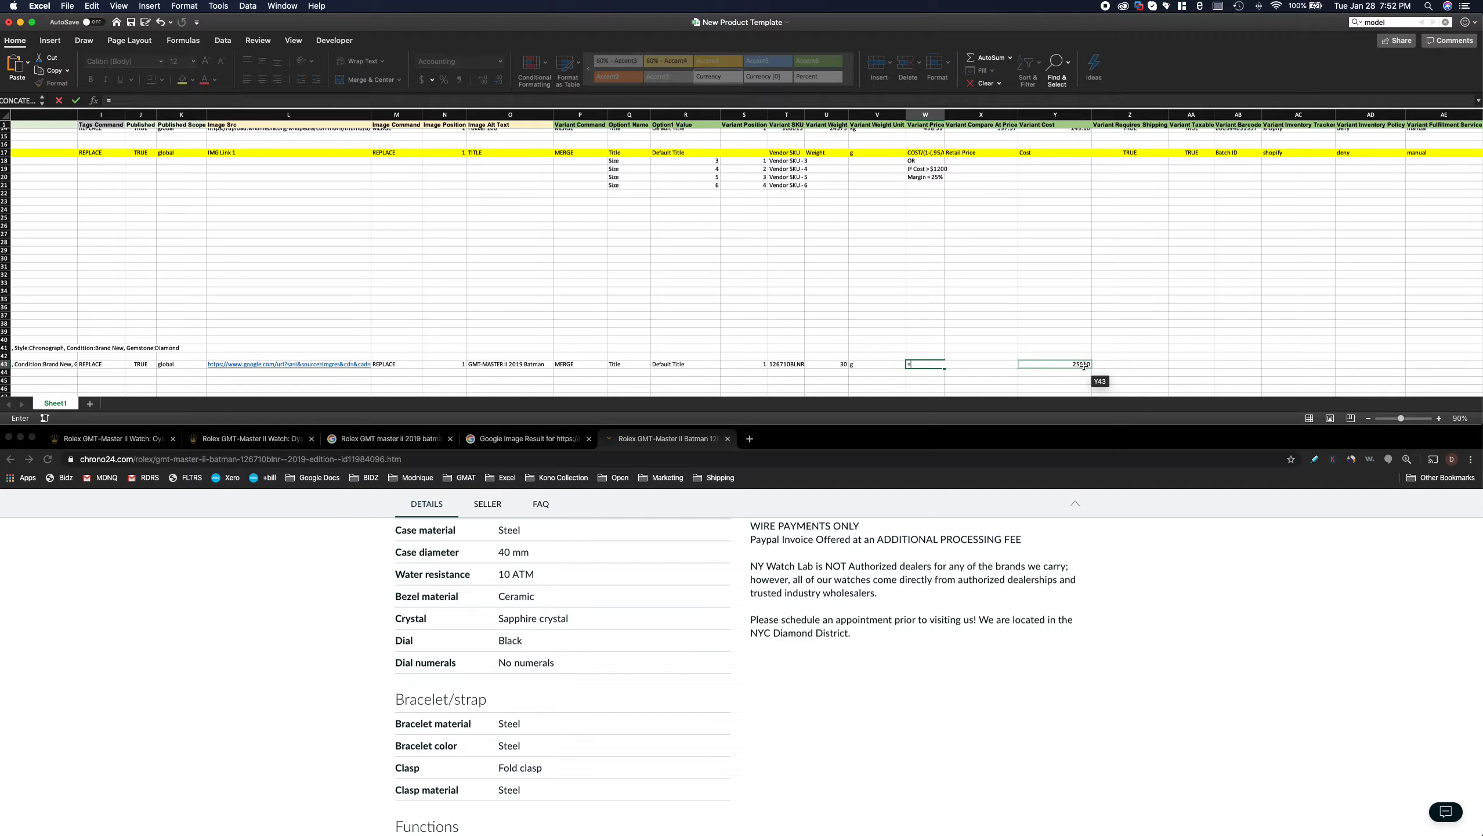
left_click(1084, 365)
type("/(1-")
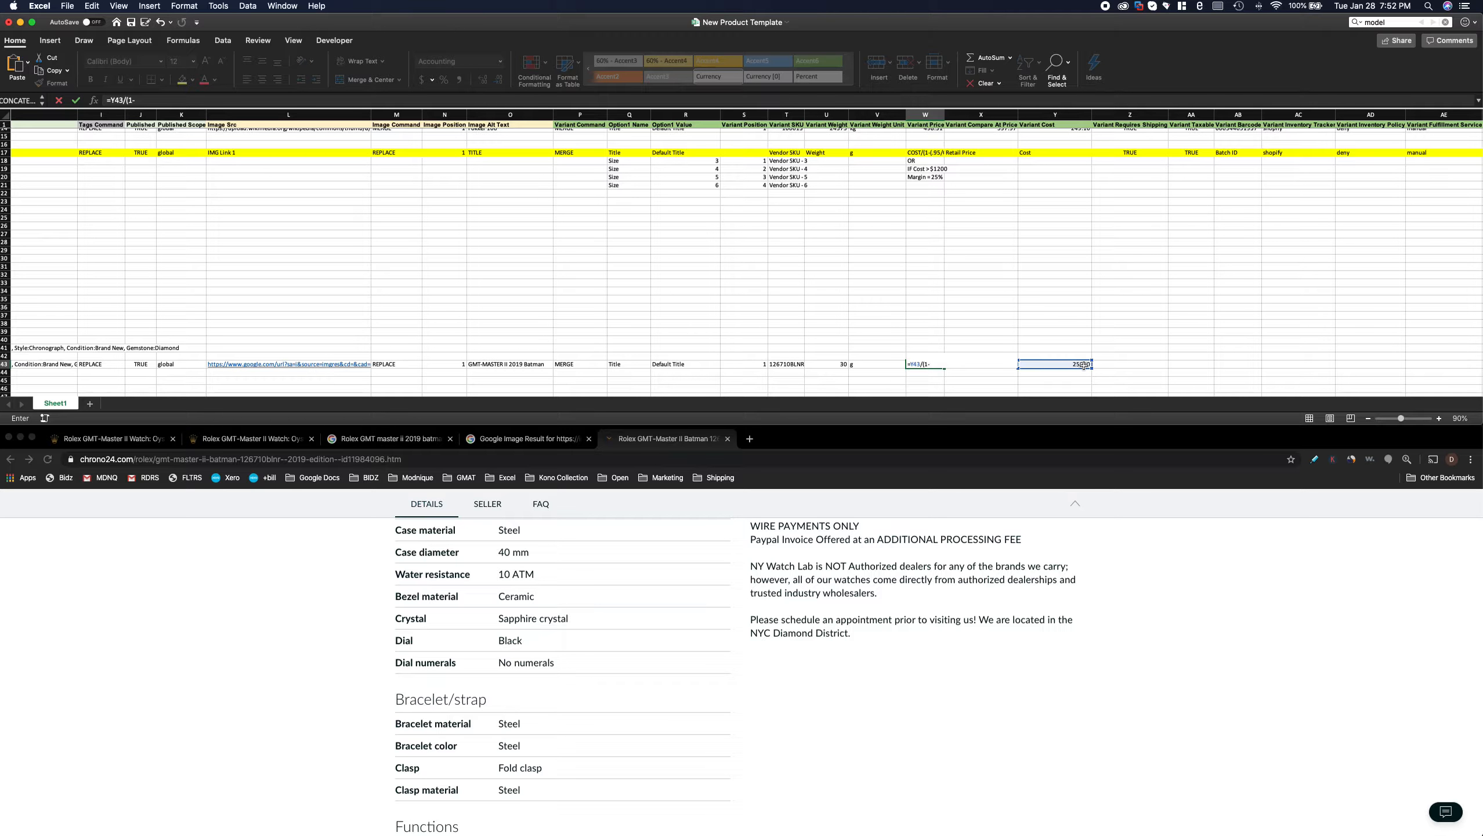
type(".25)")
key("Return")
- Set Variant Requires Shipping in Z43 and Variant Taxable in AA43 to TRUE
left_click(995, 363)
key("Tab")
key("Tab")
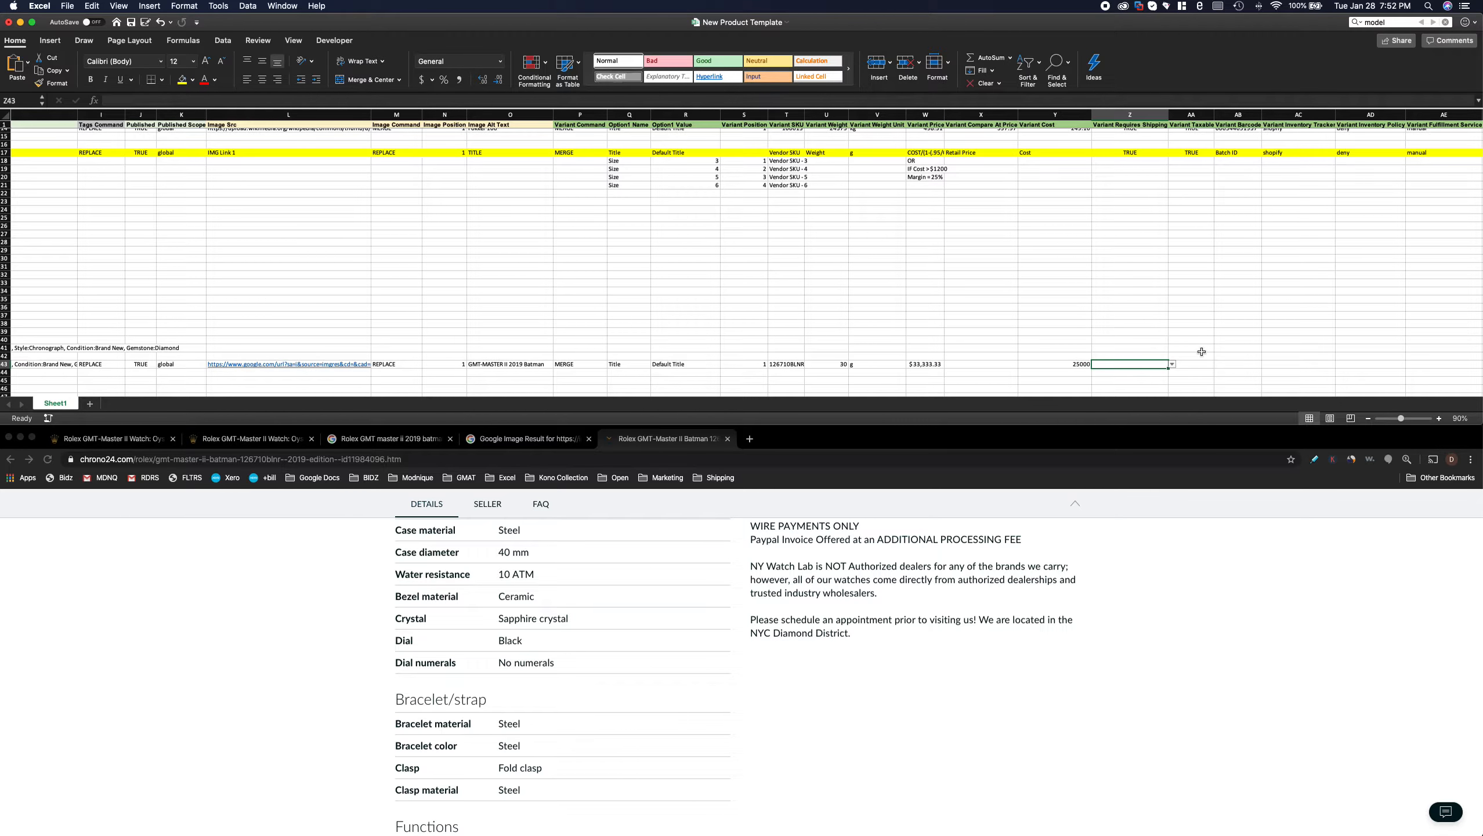
type("TRUE")
key("Tab")
type("TRUE")
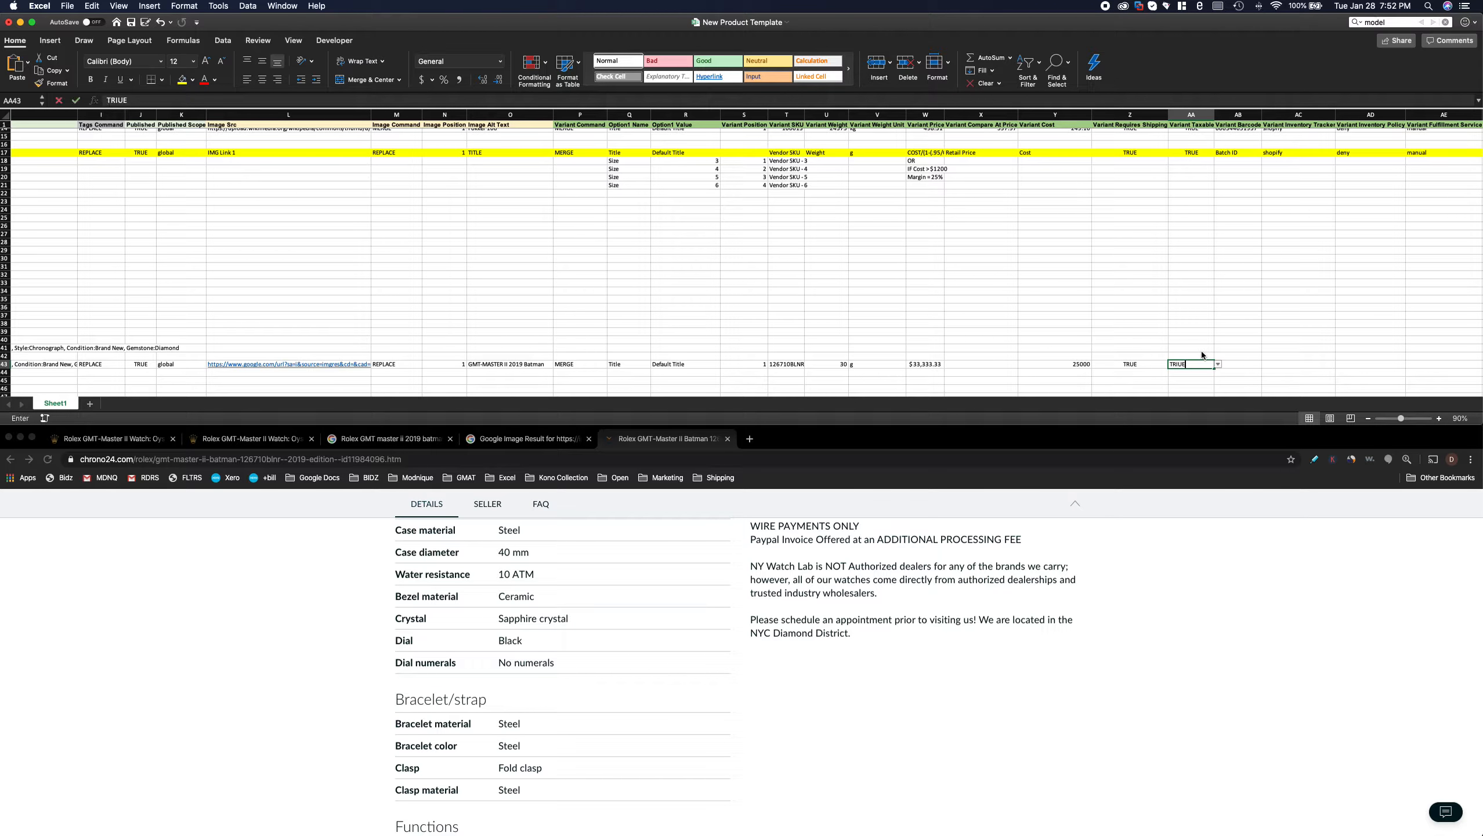
key("Tab")
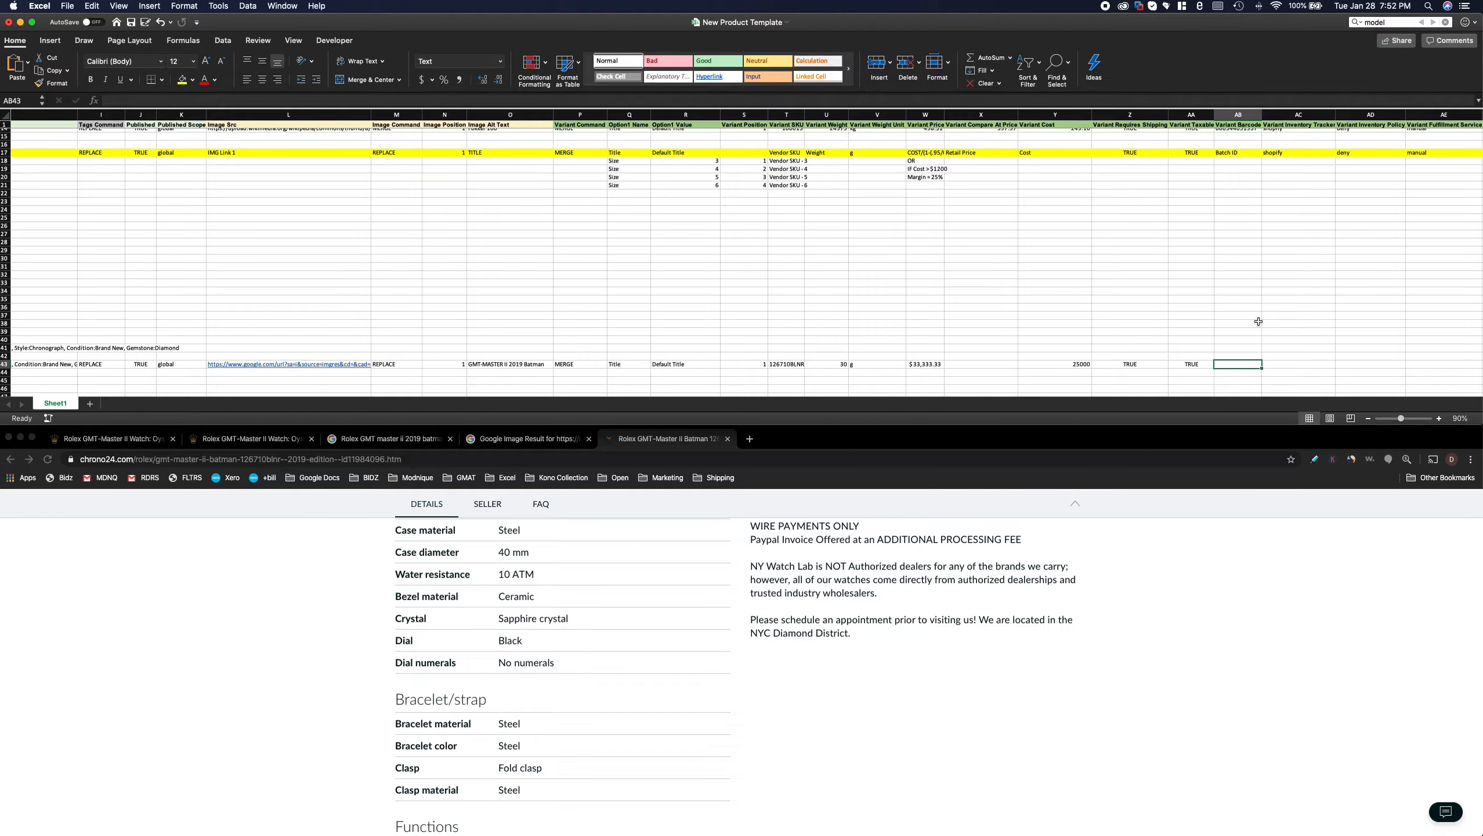
- Examine the Variant Barcode entries in the sample product rows above row 17, and return to the empty barcode cell AB43
scroll(1259, 322, "up", 5)
scroll(1256, 318, "down", 3)
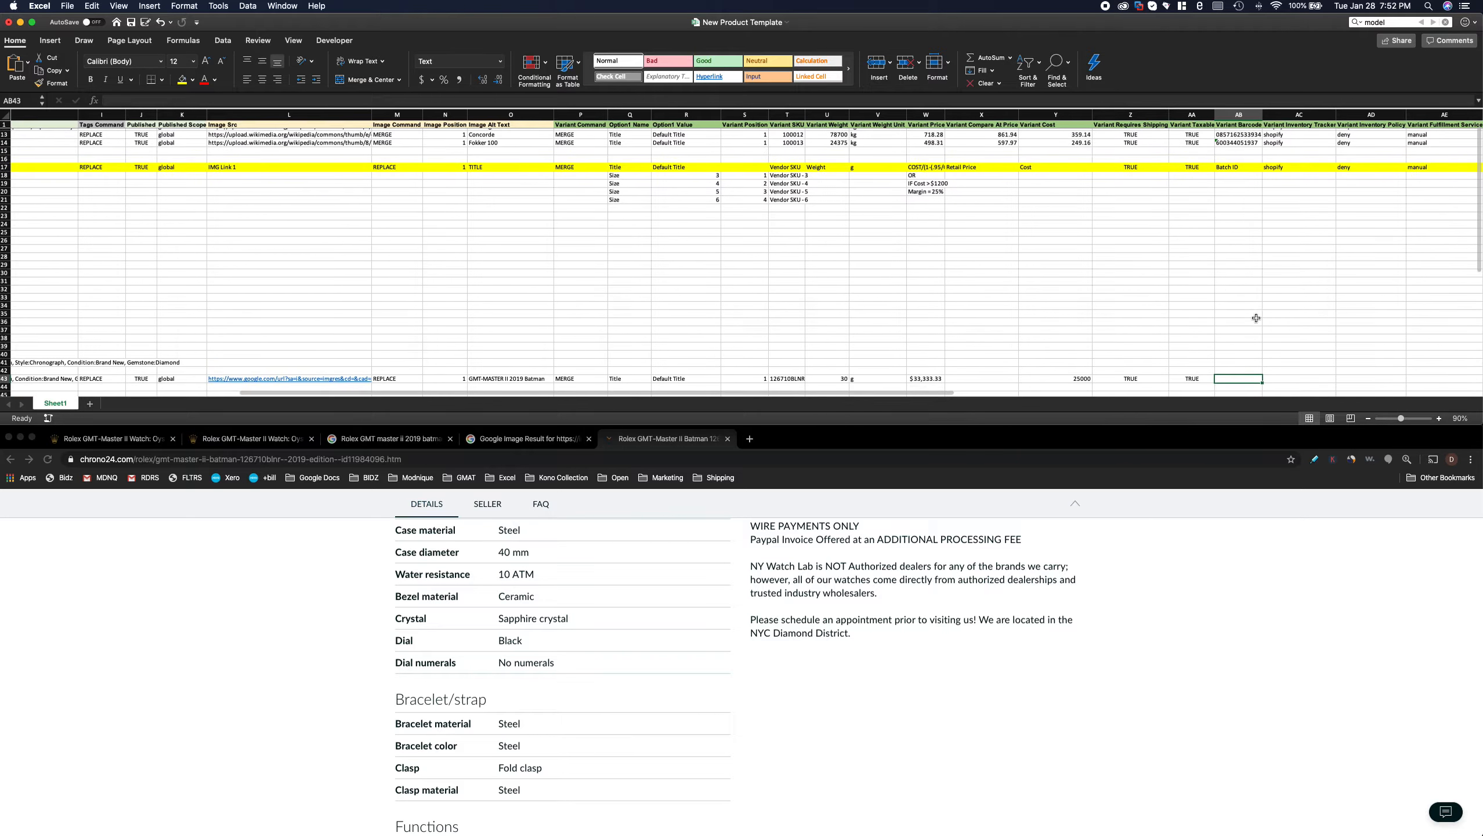
scroll(1257, 318, "up", 2)
scroll(1257, 318, "down", 2)
scroll(1256, 318, "up", 2)
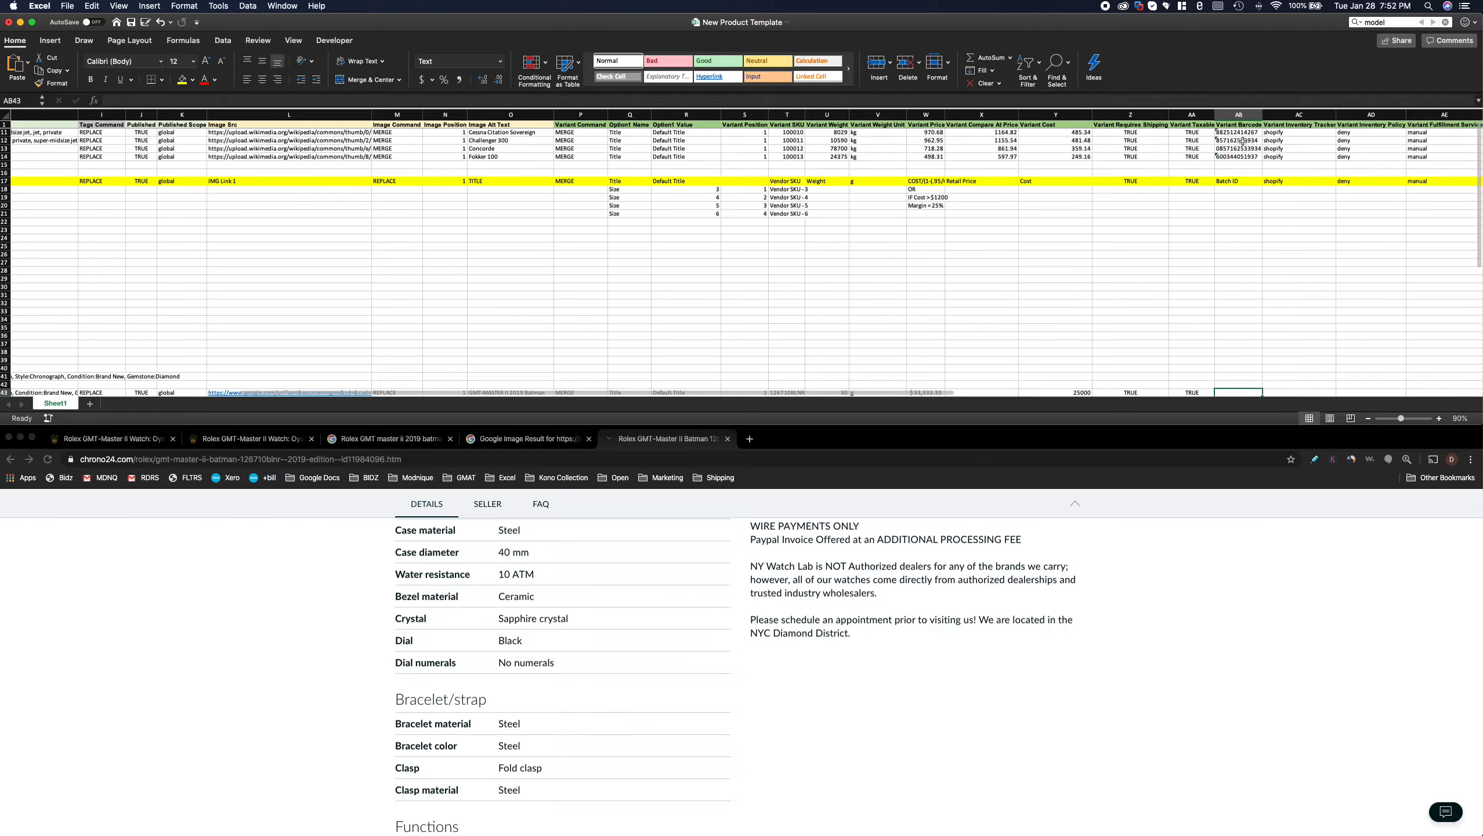
left_click_drag(1269, 141, 1239, 141)
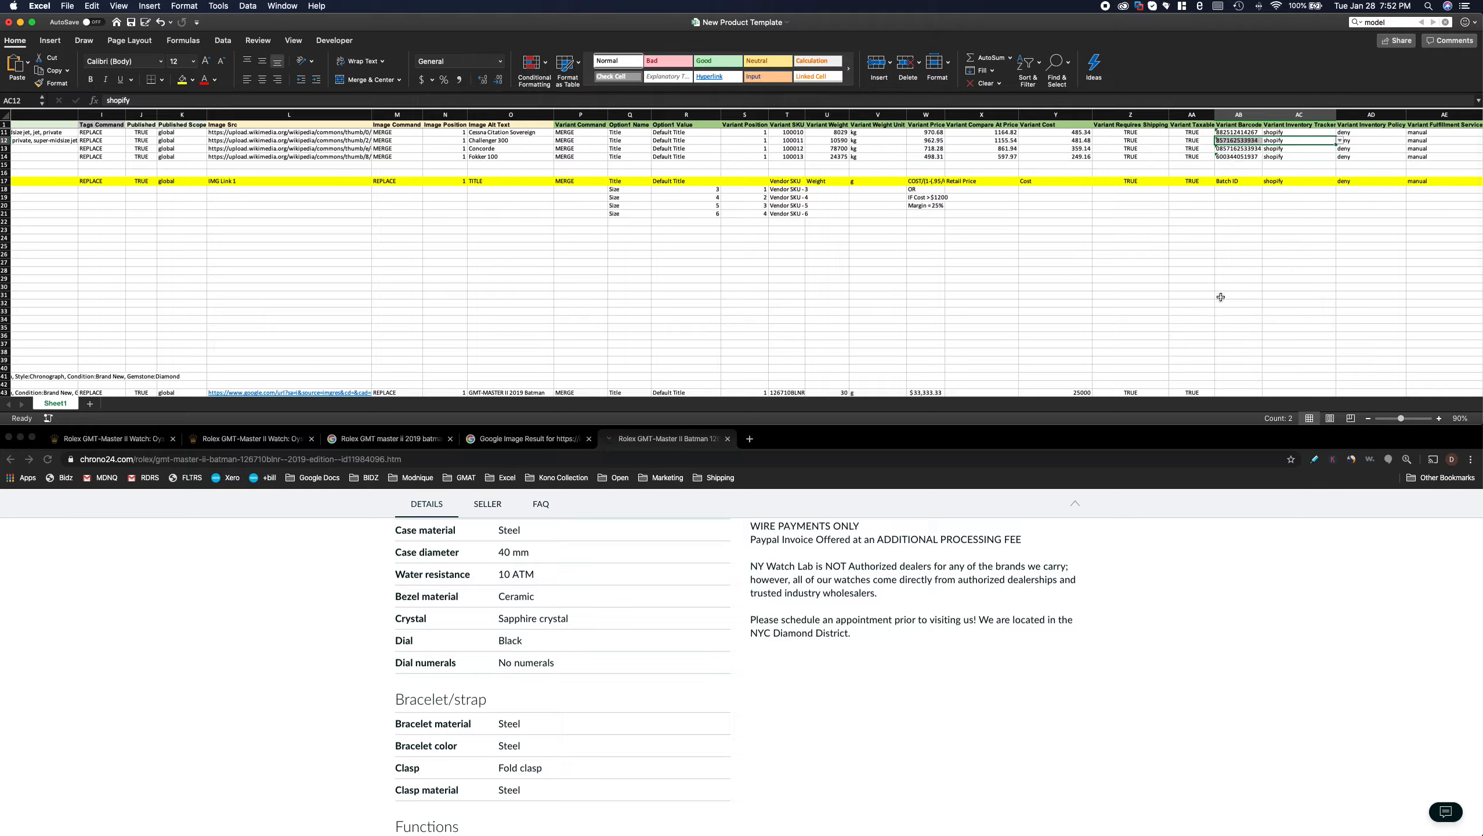
scroll(1220, 296, "down", 4)
left_click(1238, 299)
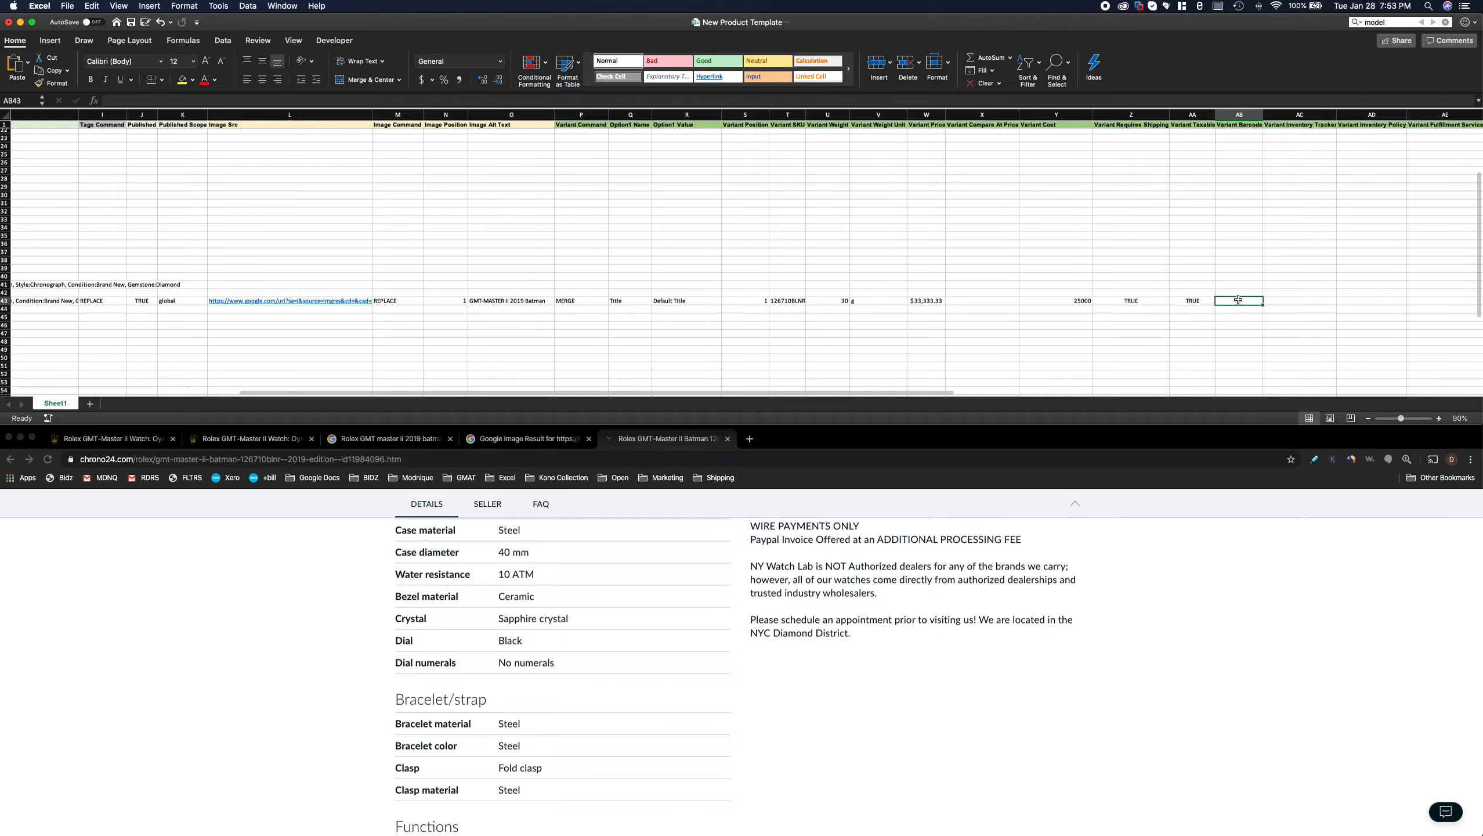
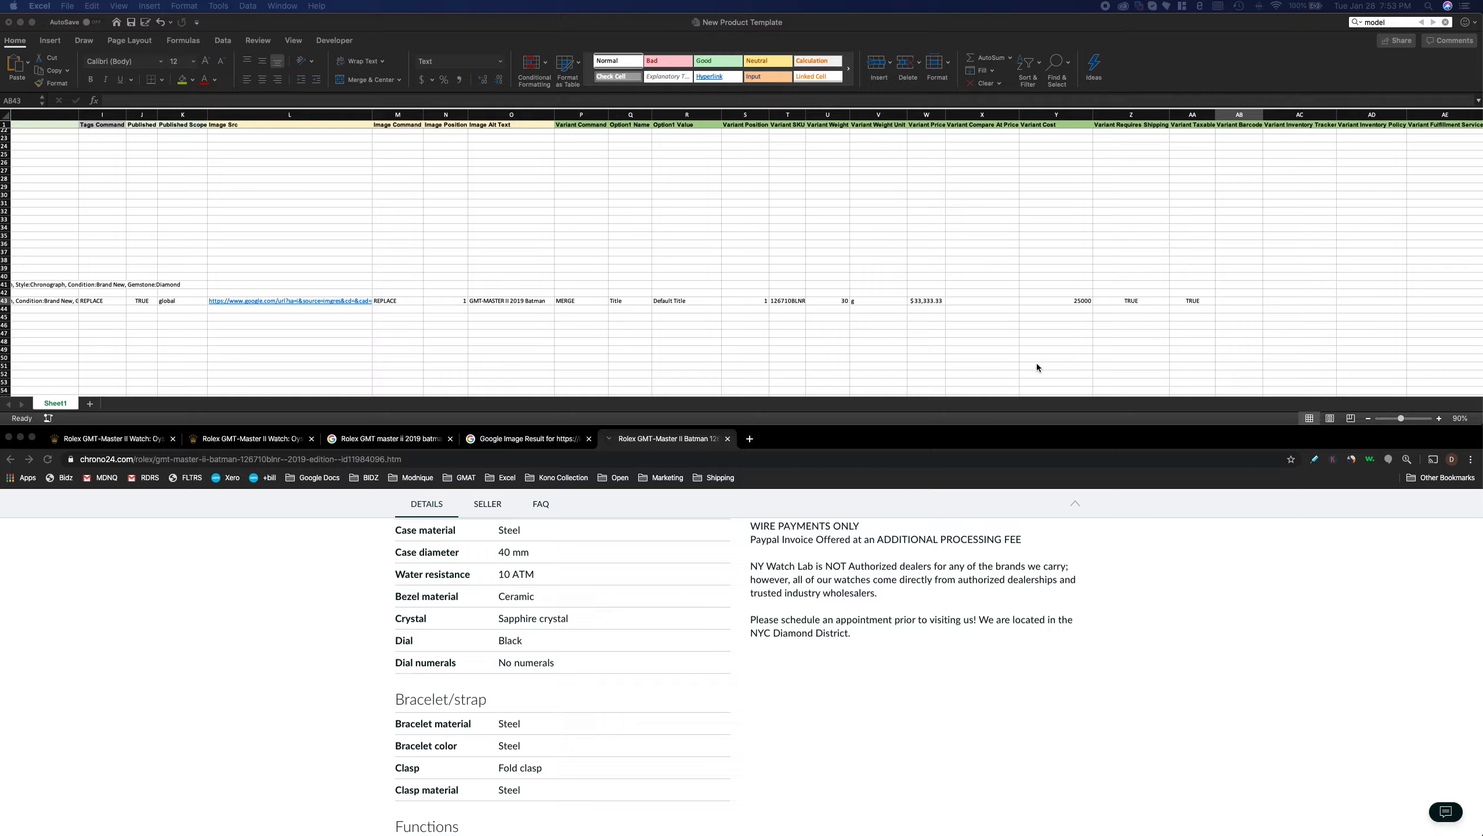
- Enter 21326164 as the Variant Barcode in AB43 and change its first digit to 3
left_click(1020, 337)
type("21326164")
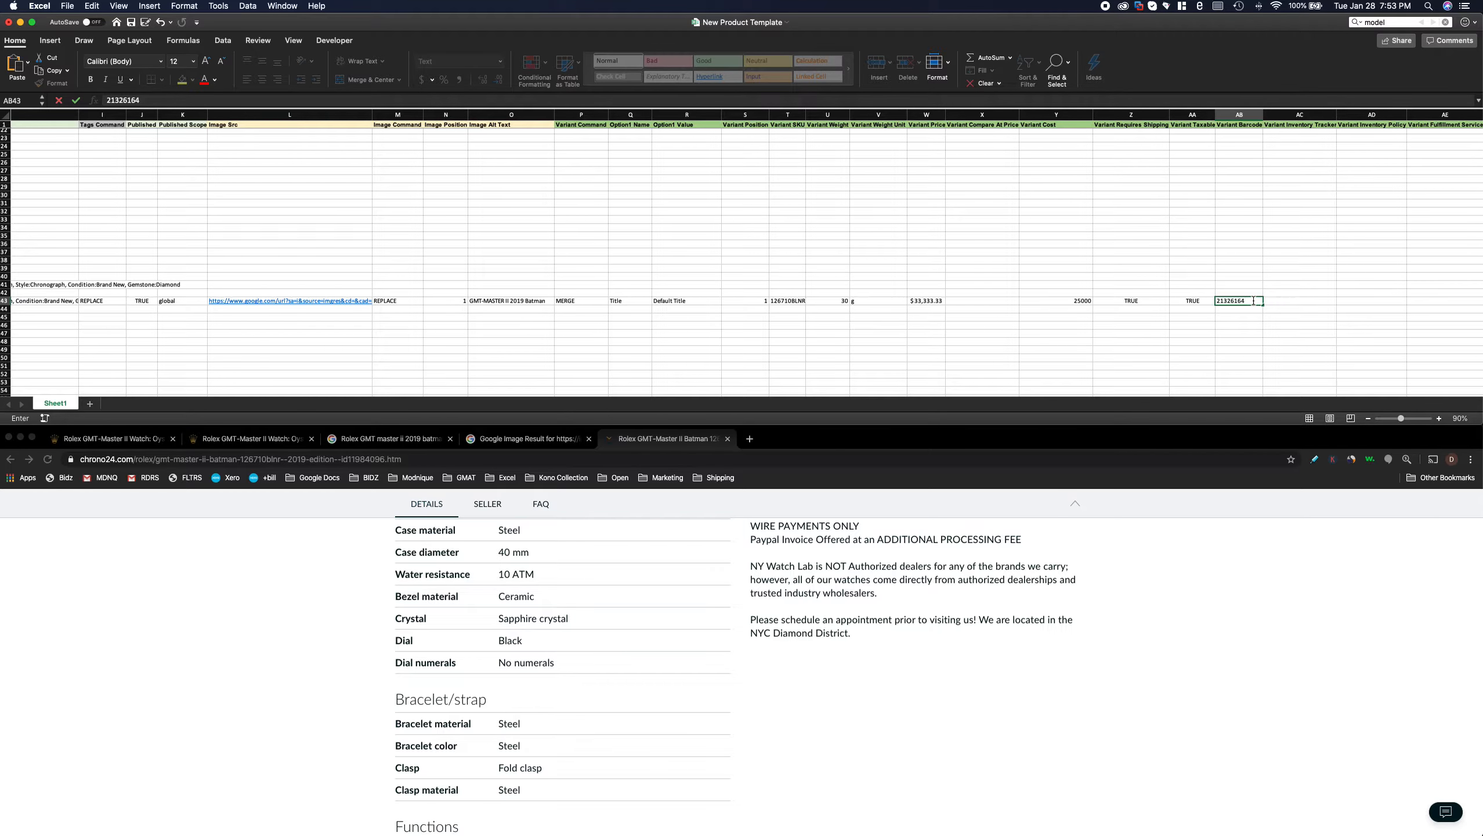
left_click(1253, 301)
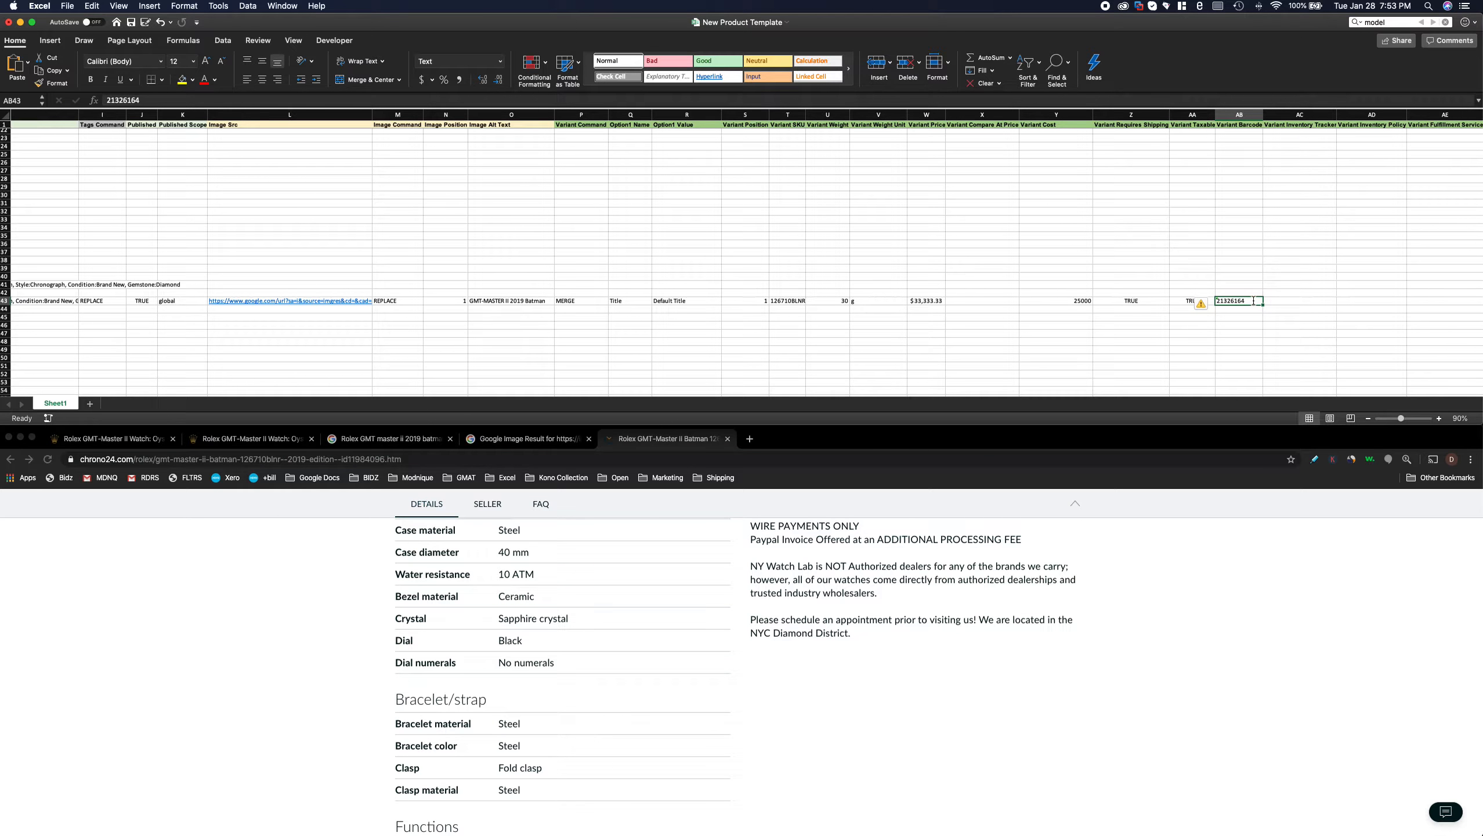
double_click(1222, 304)
key("BackSpace")
type("3")
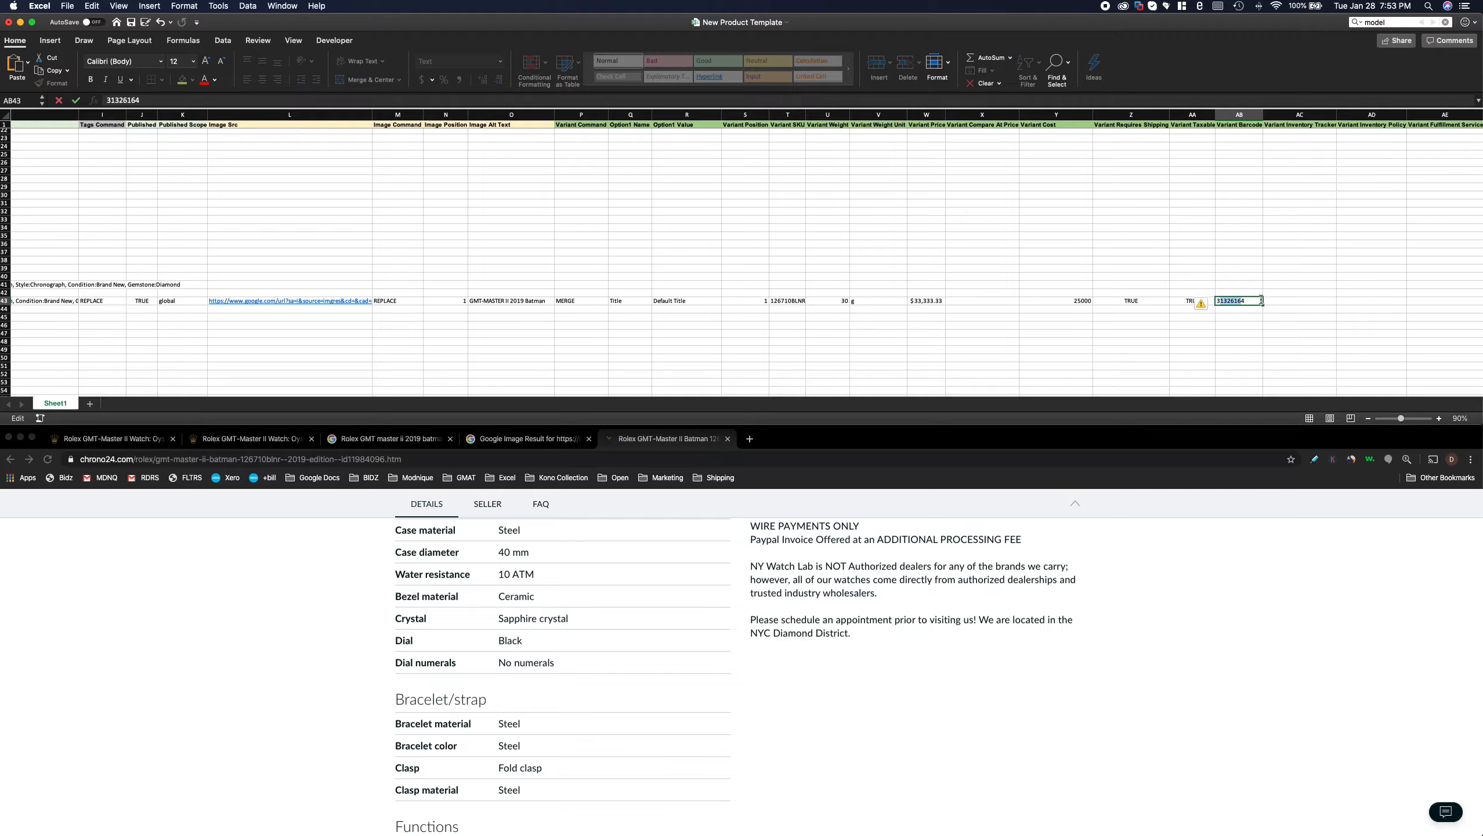
- Set the Variant Barcode in AB43 to 30000000
type("30000000")
key("Return")
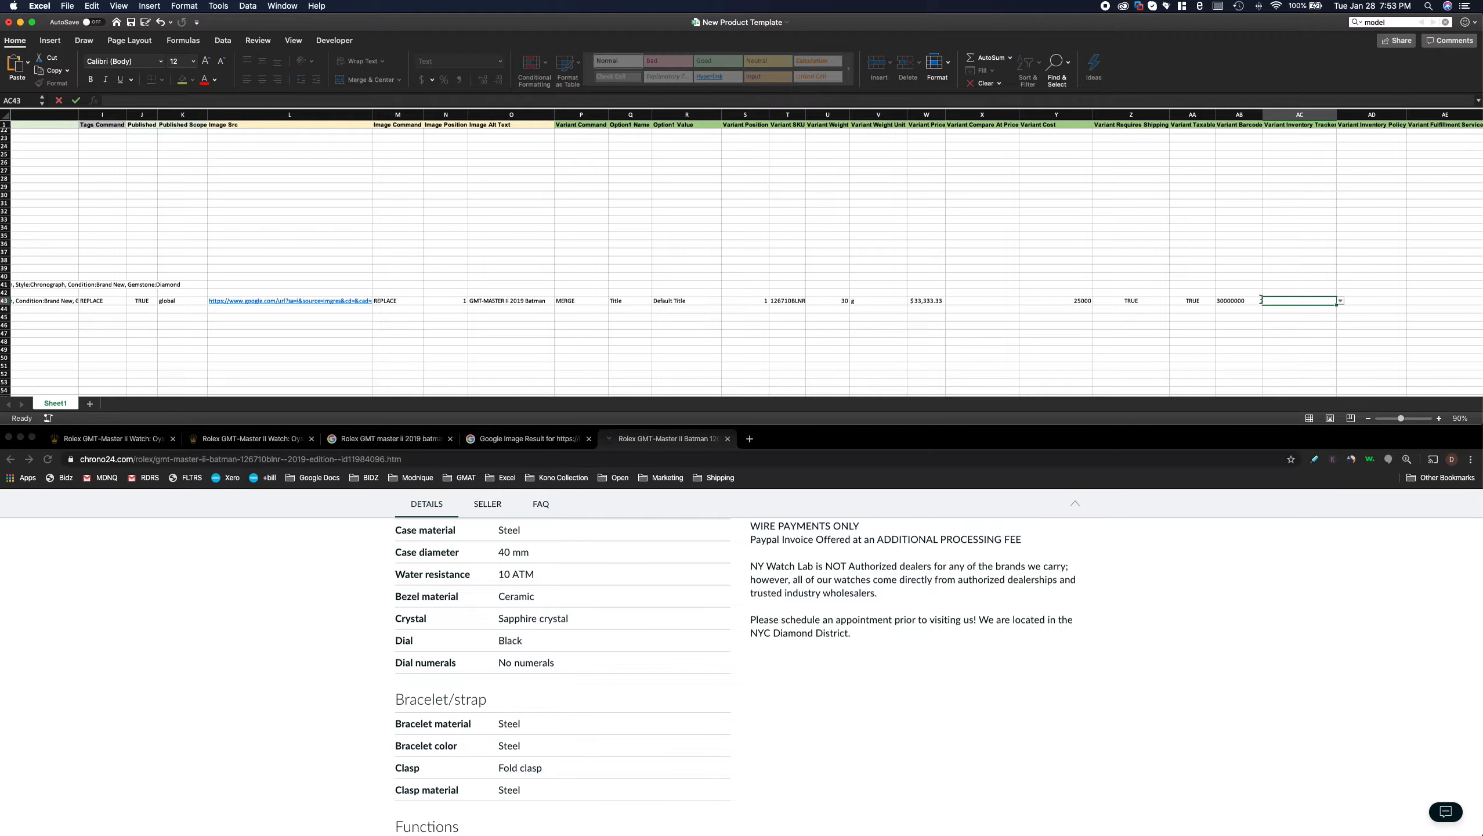
left_click(1241, 297)
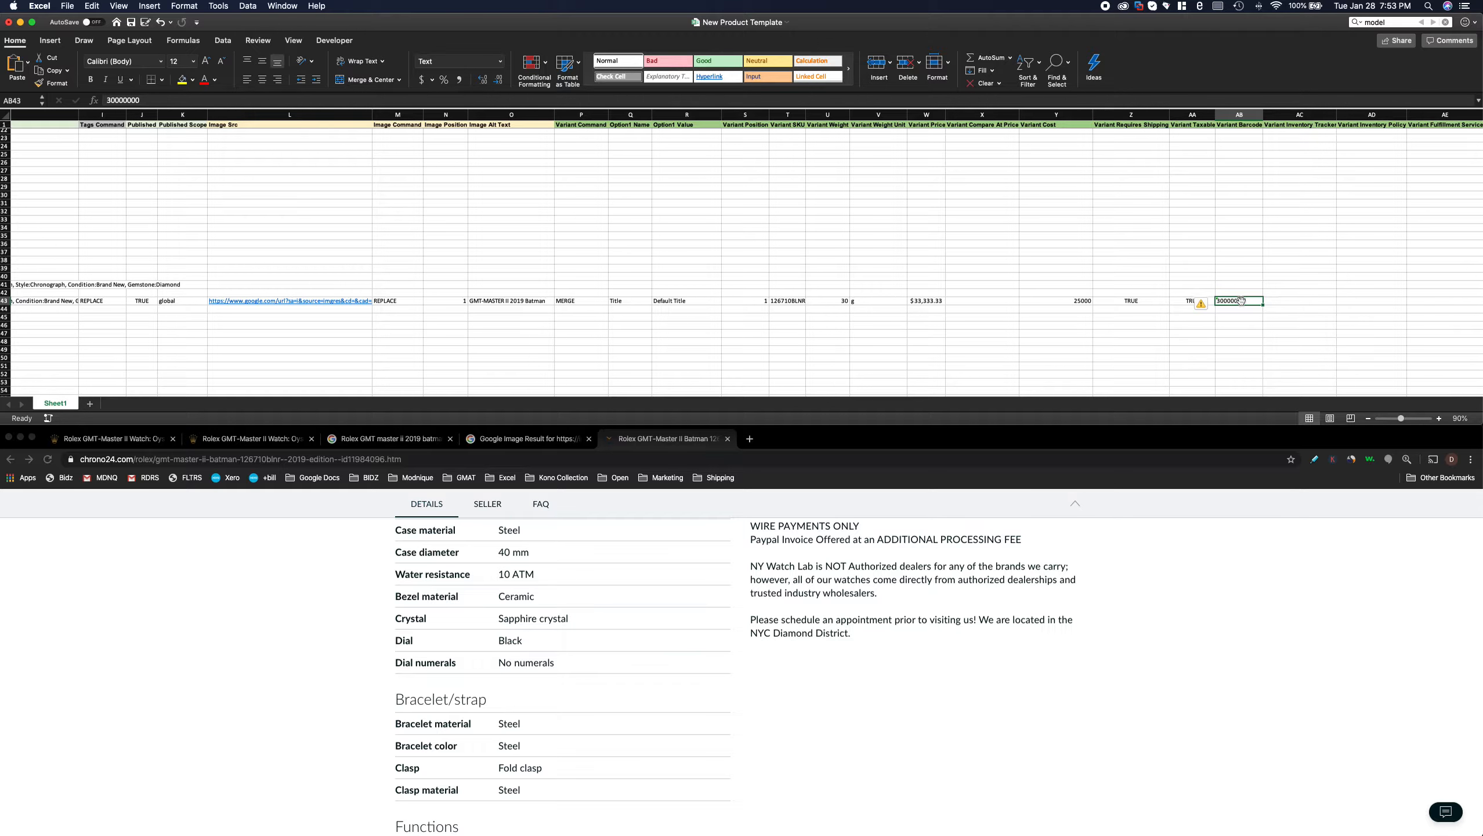
left_click_drag(1069, 299, 1252, 323)
left_click(1231, 300)
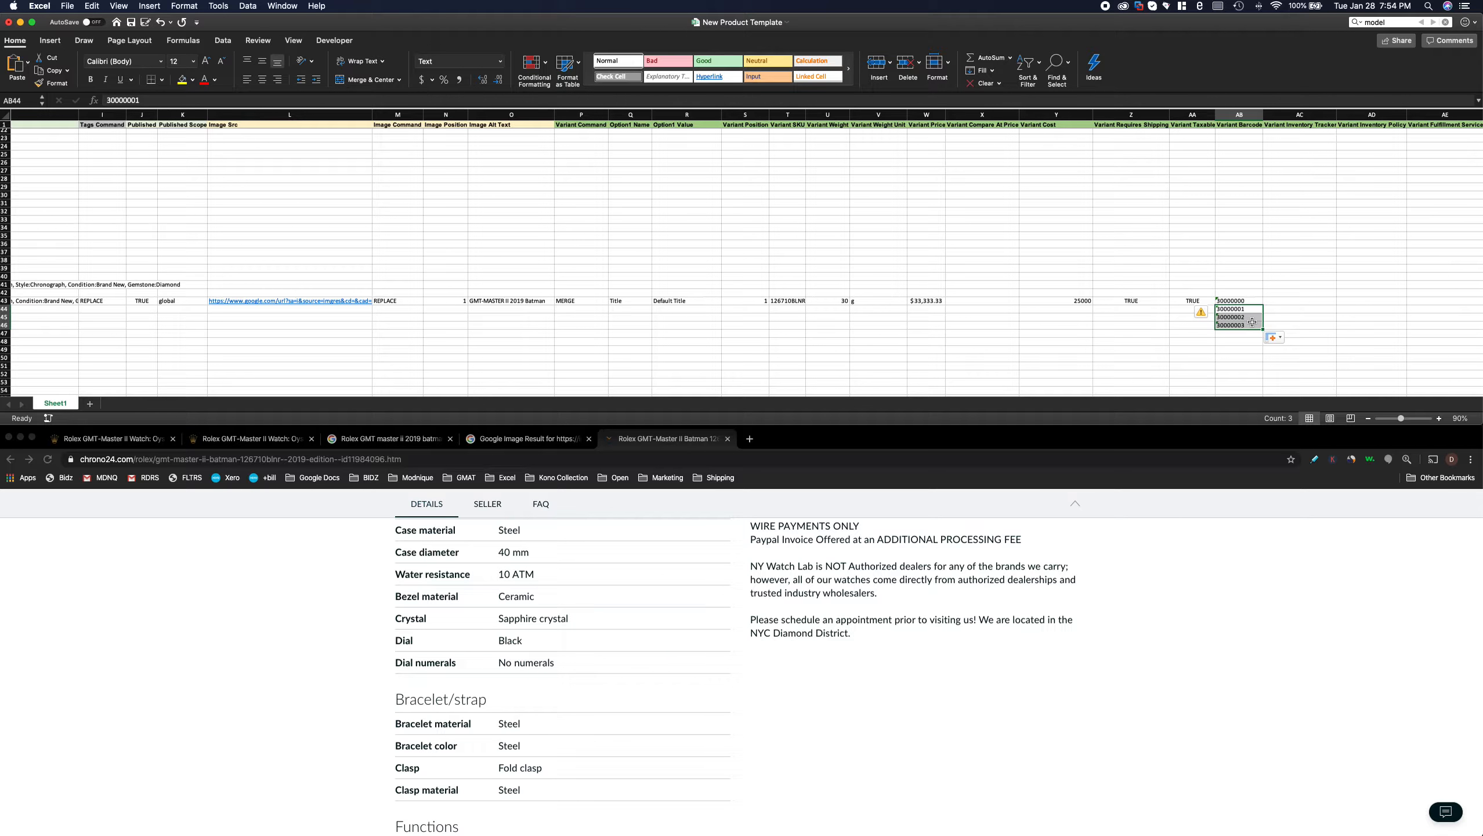
key("Delete")
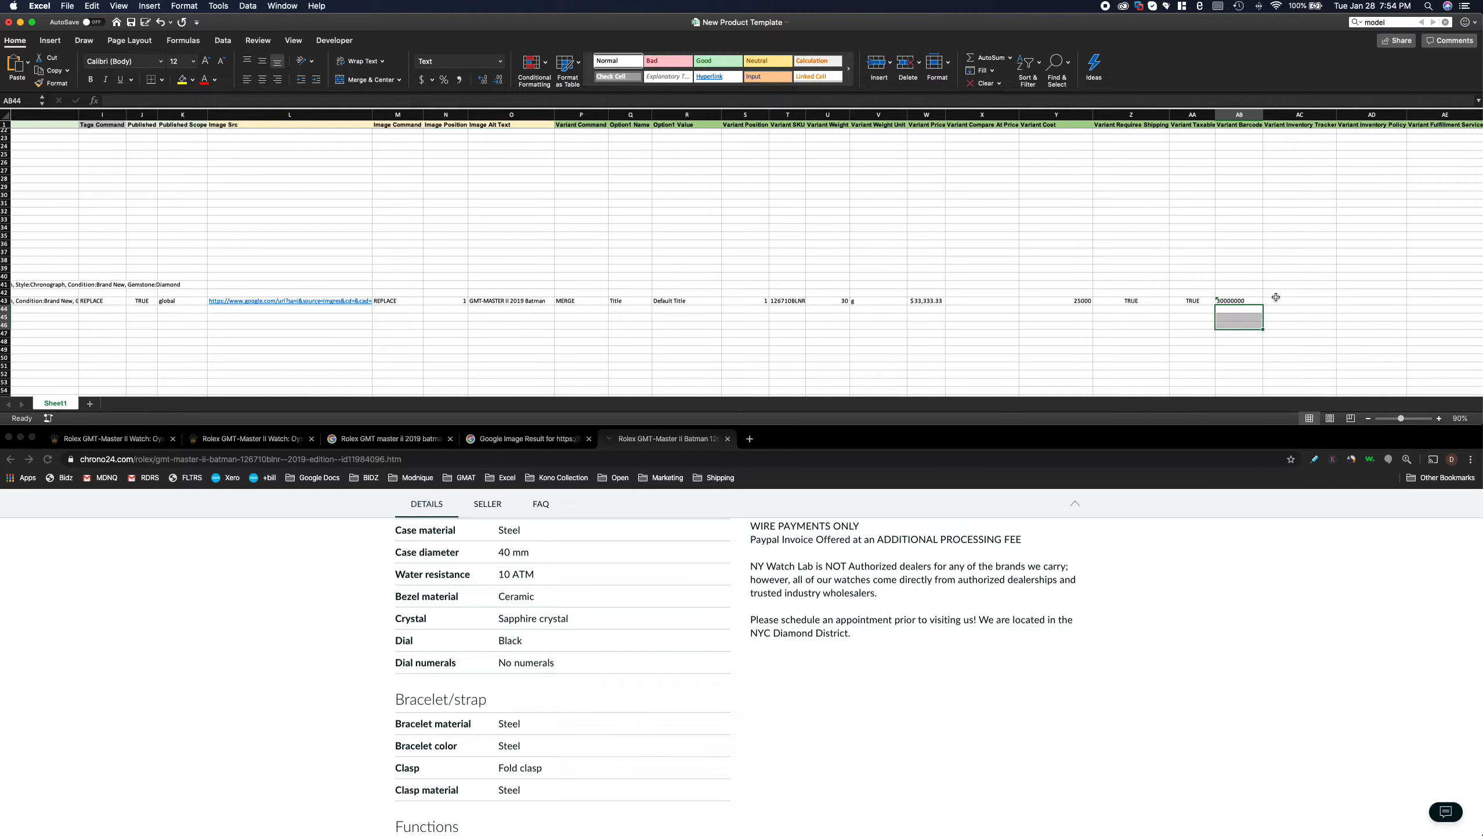
- In row 43, set Variant Inventory Tracker to shopify and Variant Inventory Policy to deny
left_click(1275, 298)
scroll(1281, 281, "up", 5)
scroll(1282, 246, "down", 6)
scroll(1281, 246, "up", 6)
scroll(1281, 245, "down", 2)
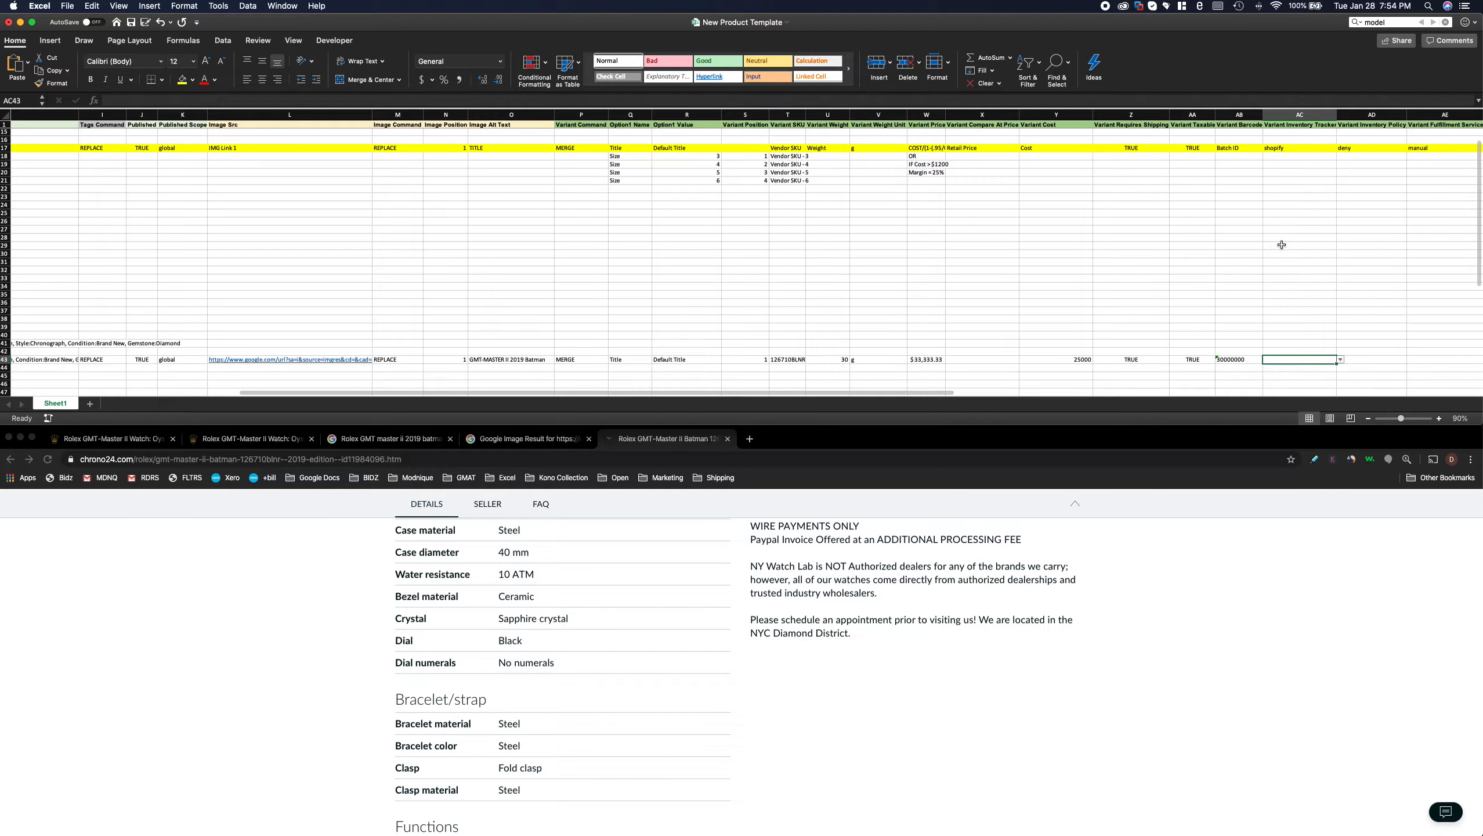
type("shopify")
key("Tab")
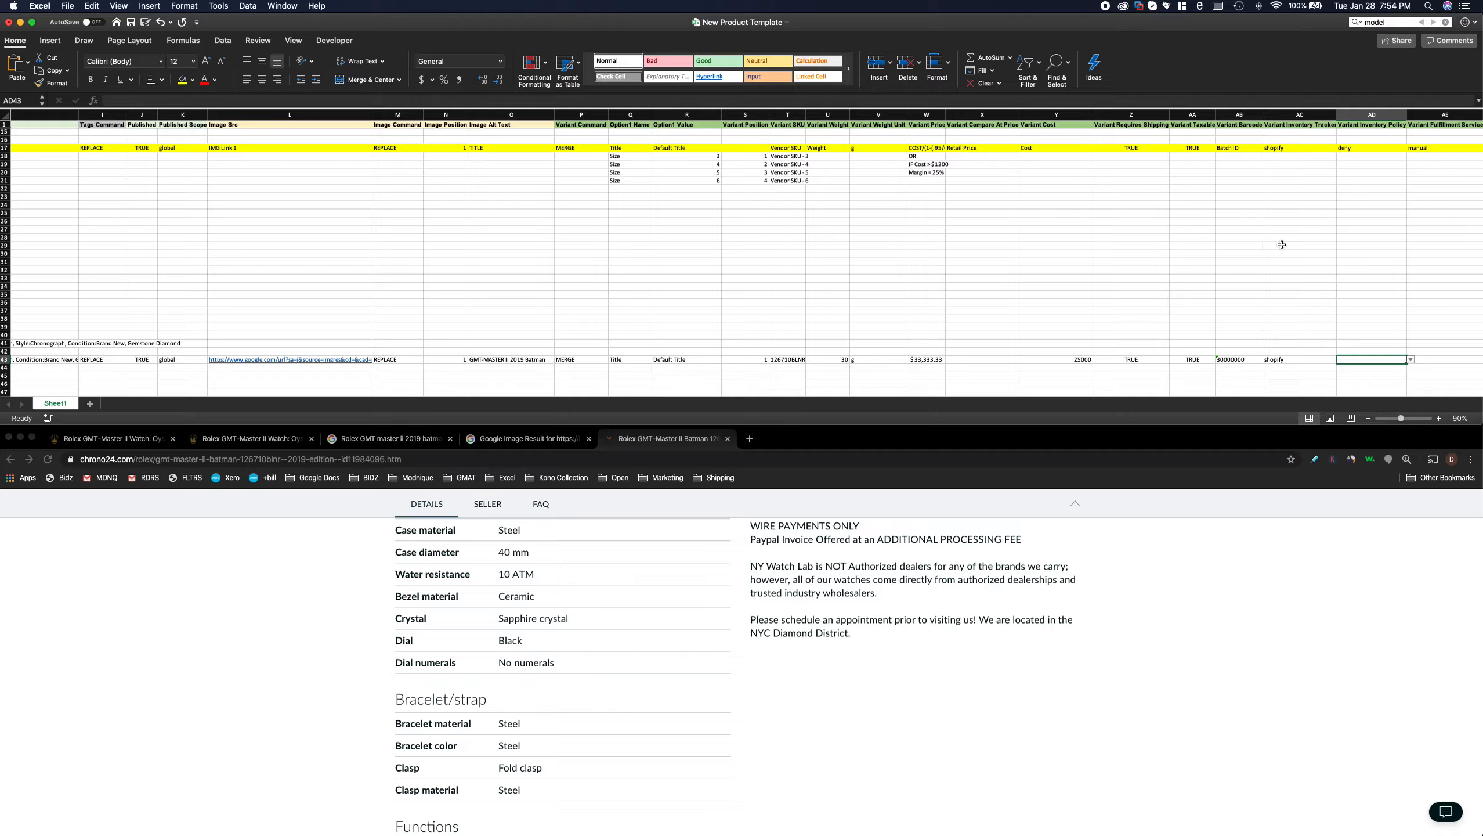
type("deny")
key("Tab")
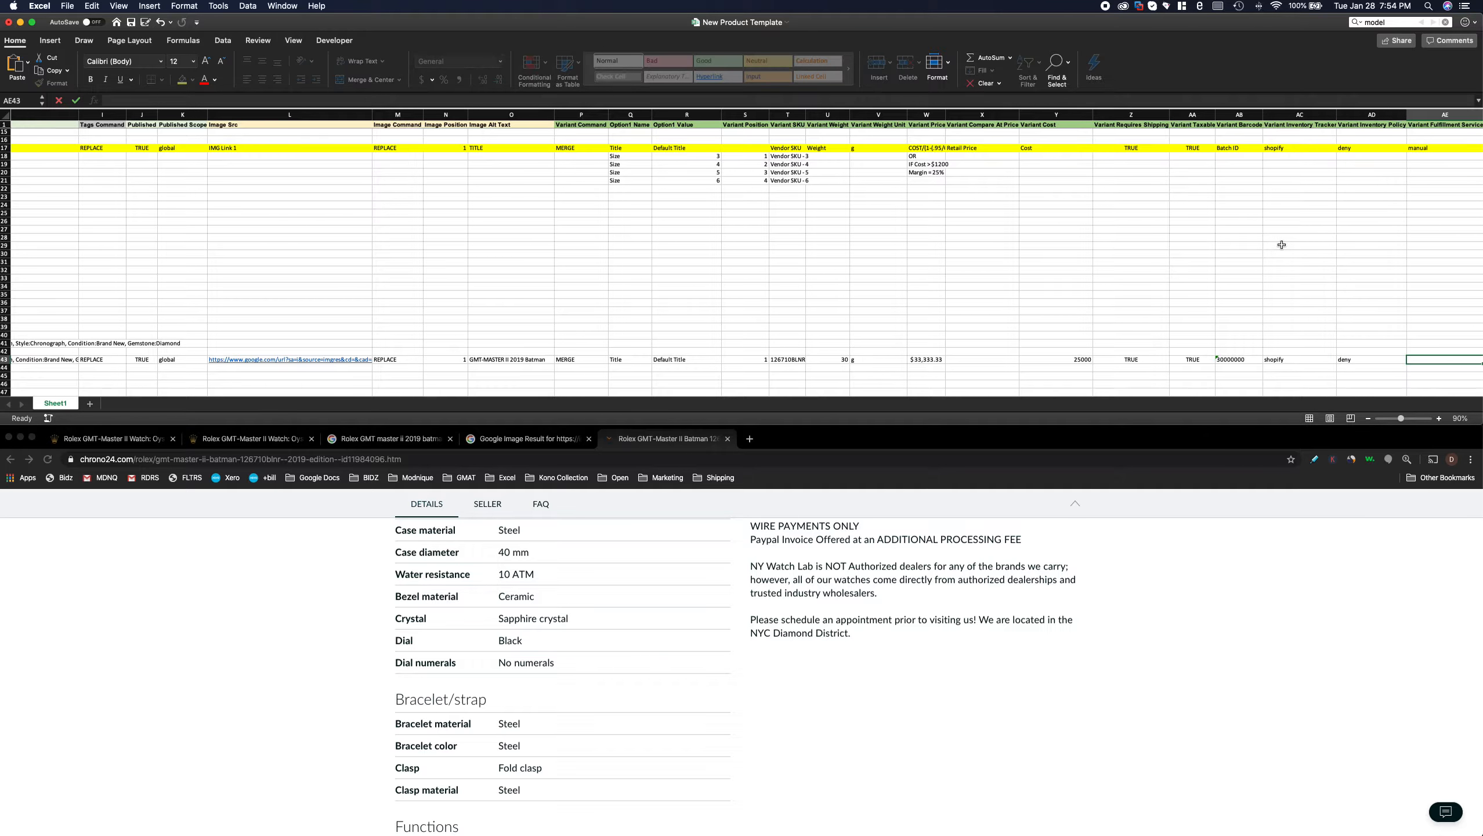
- In row 43, set Variant Fulfillment Service to manual and Variant Inventory Qty to 10
scroll(1282, 245, "right", 8)
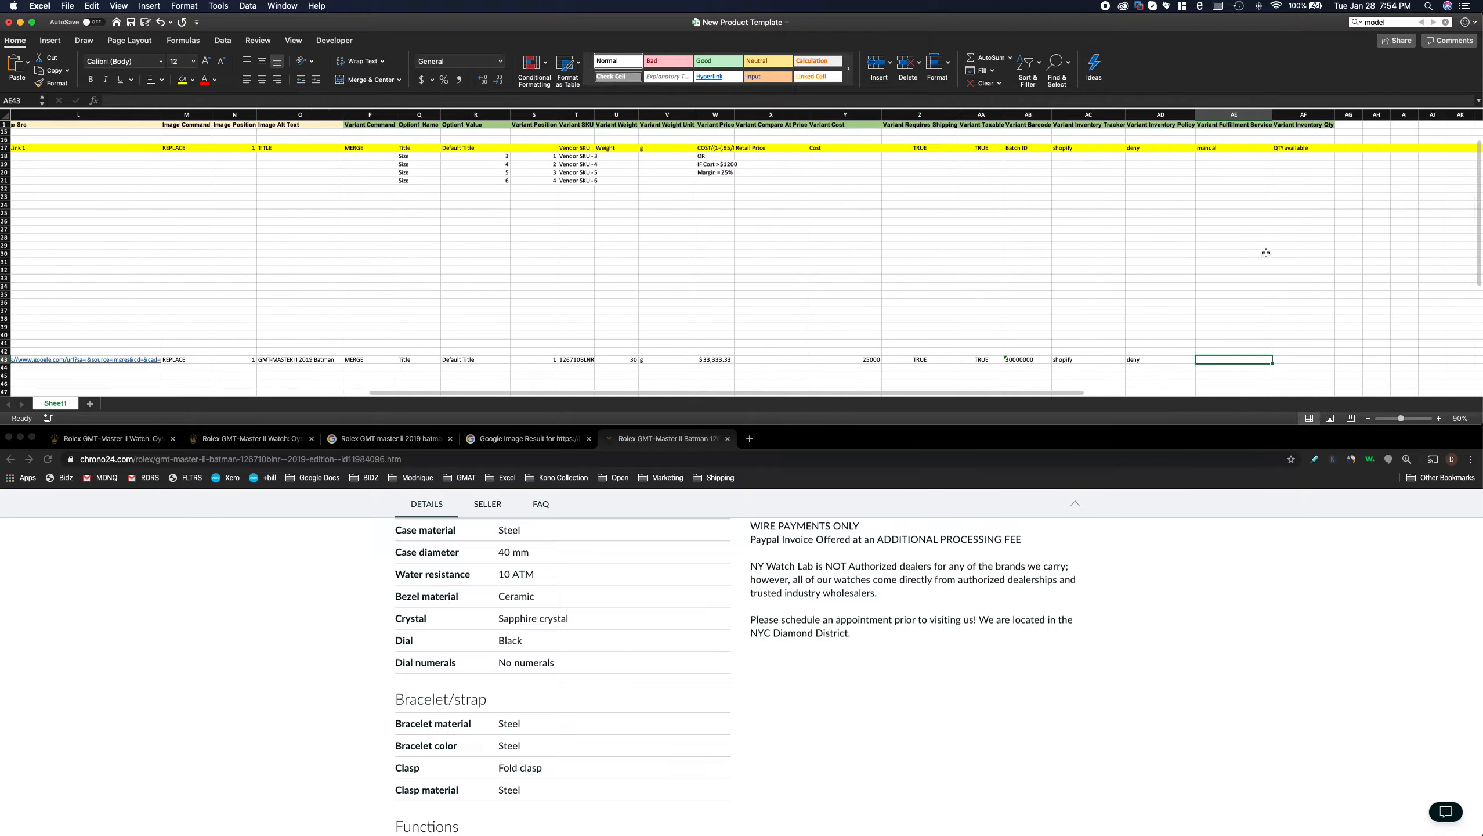
scroll(1268, 251, "down", 1)
type("manual")
key("Tab")
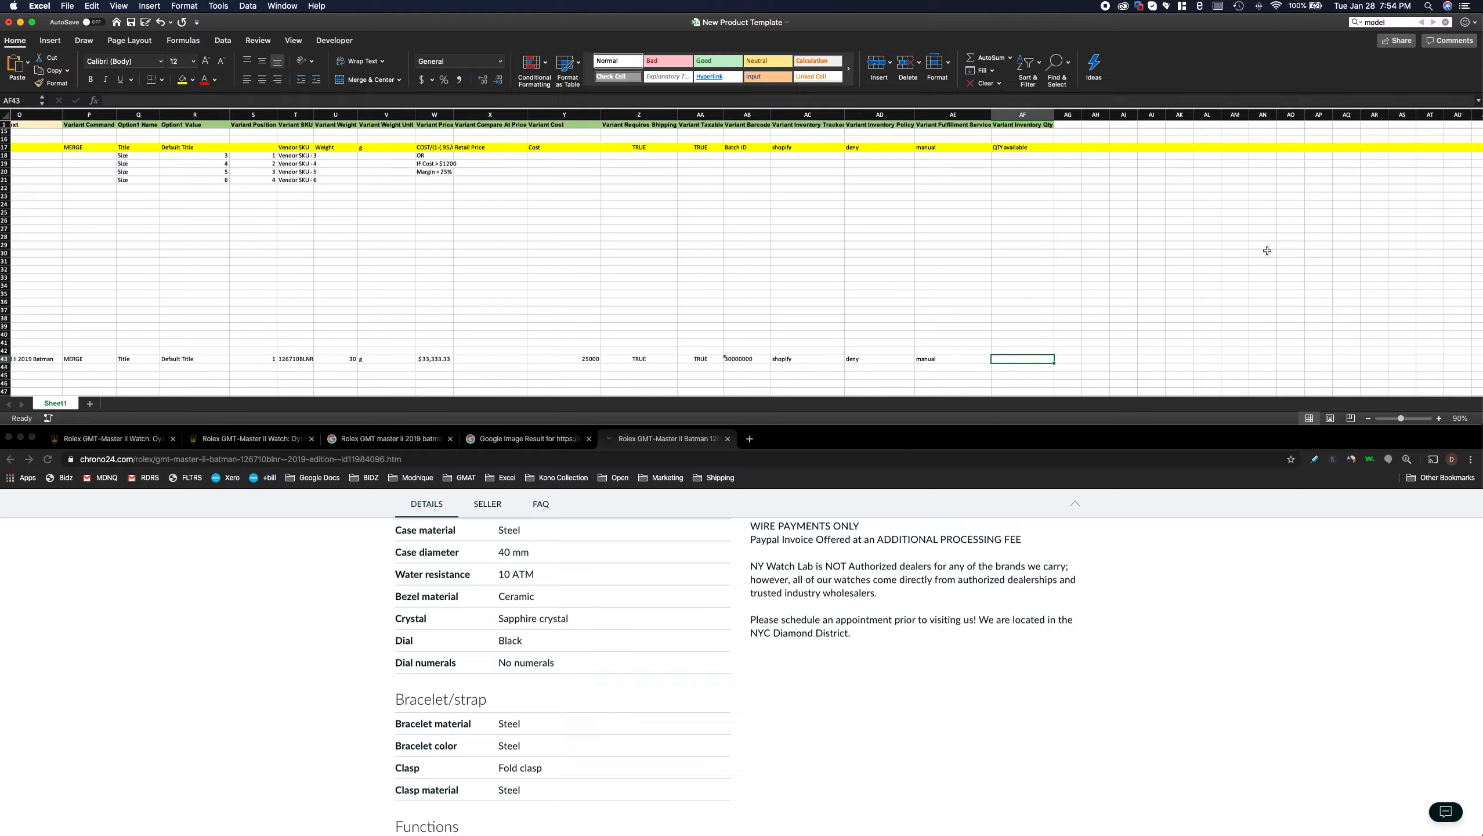
type("10")
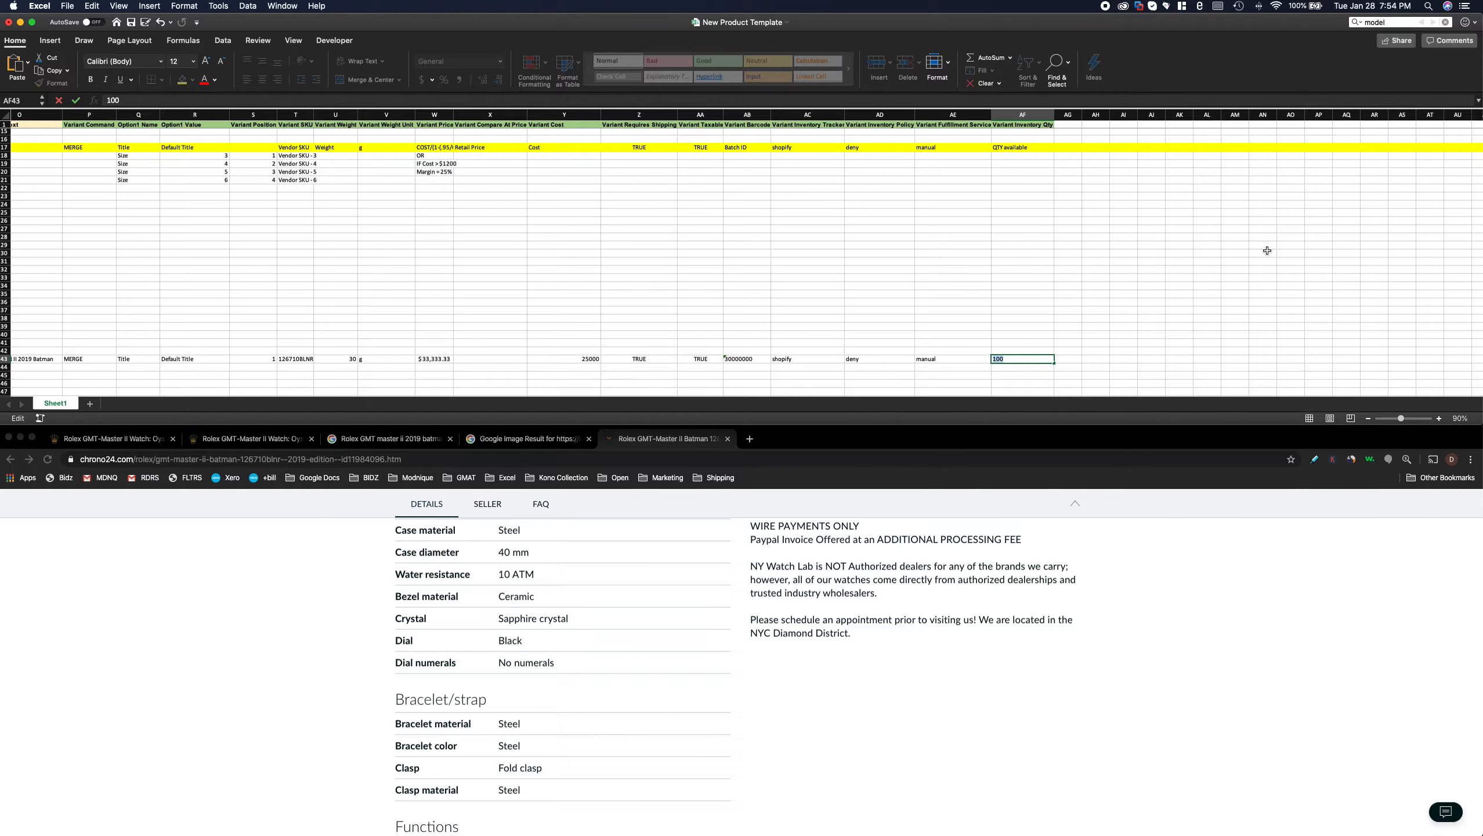
key("Return")
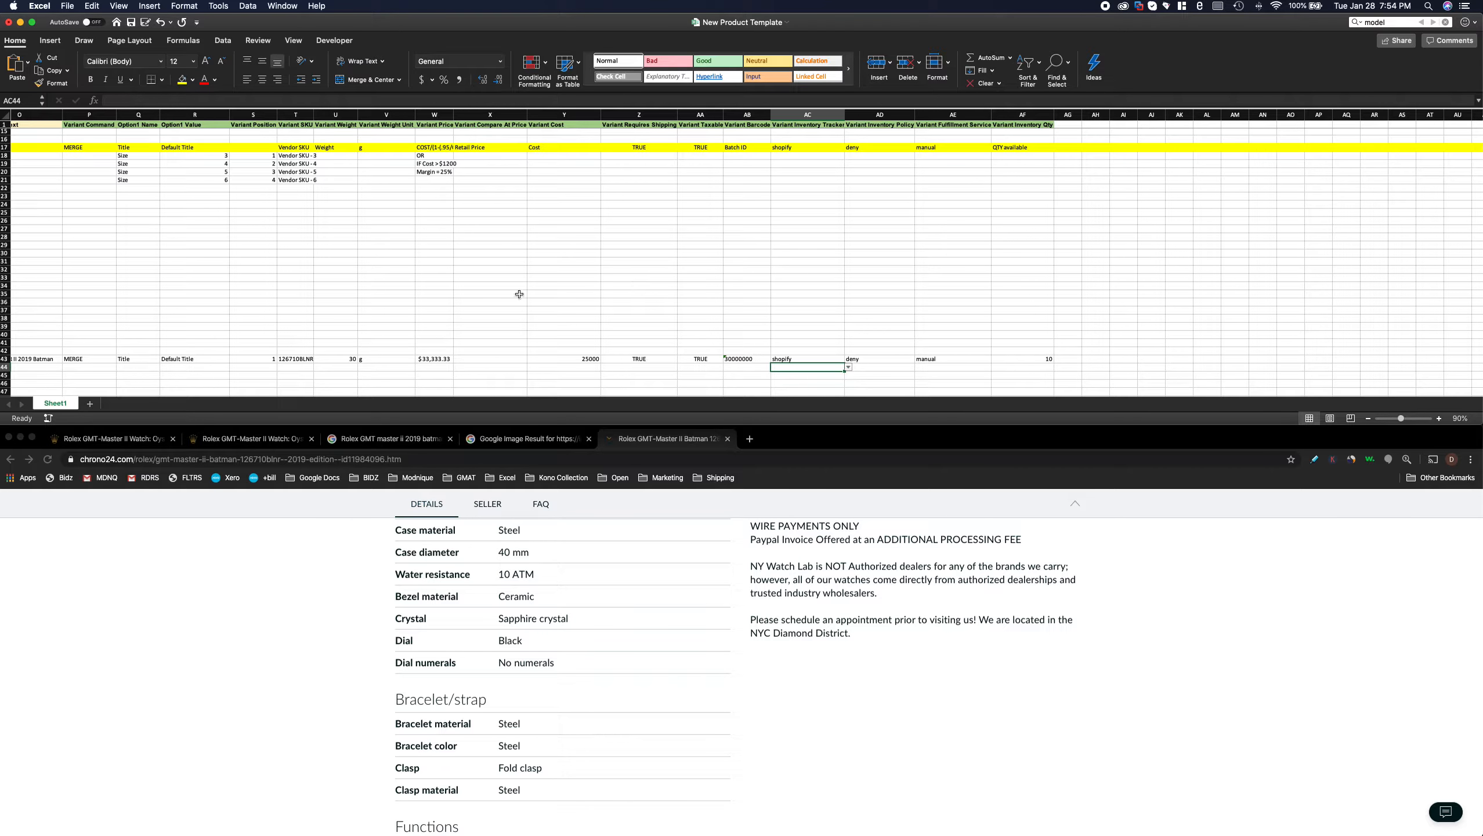
- Switch to the Google image results in Chrome, preview the ablogtowatch.com photo of the Rolex GMT-Master II 126710BLNR, and copy its image address
scroll(490, 286, "left", 10)
scroll(489, 287, "left", 5)
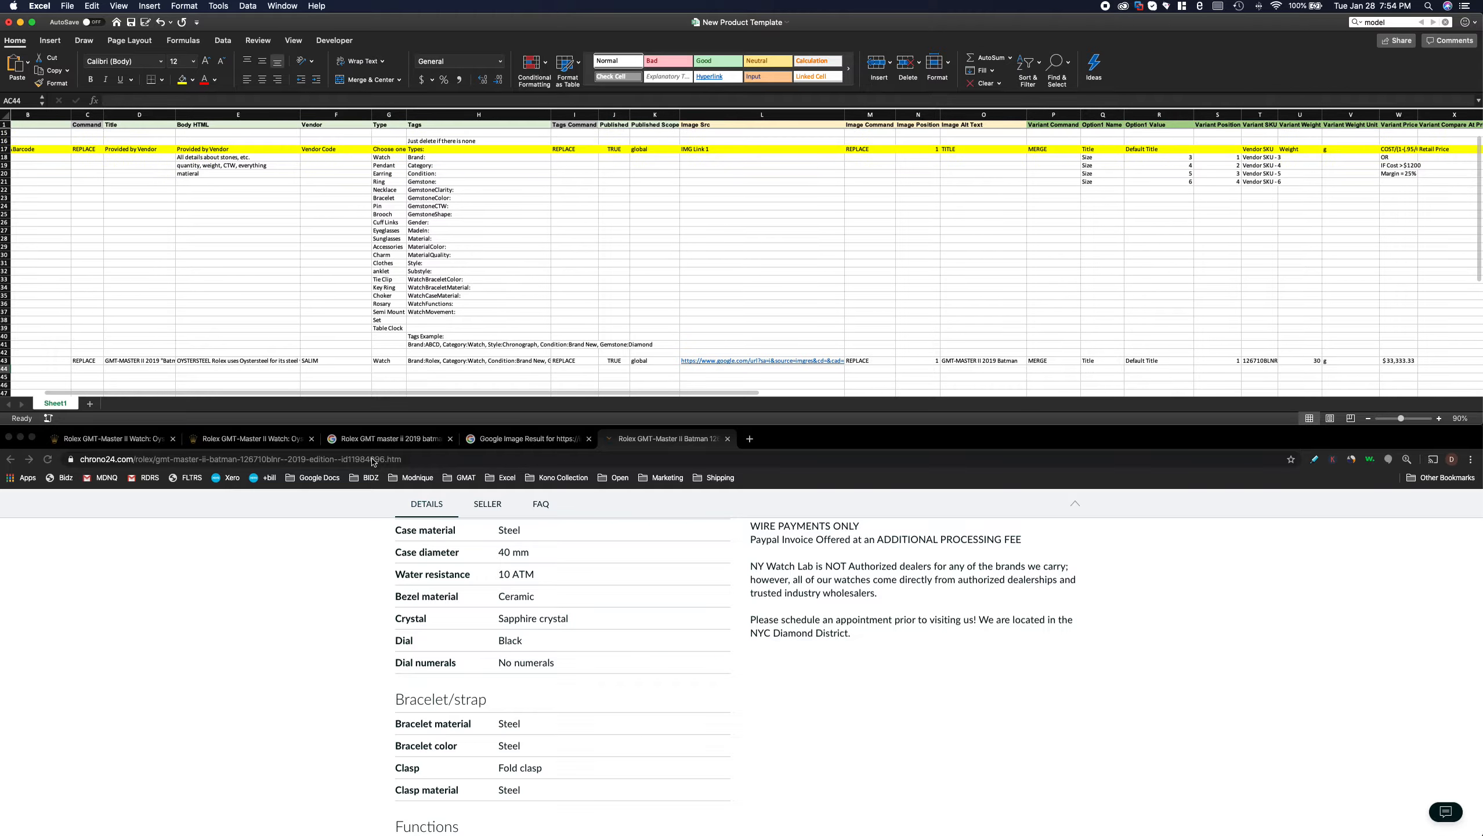
scroll(617, 316, "down", 2)
scroll(617, 310, "left", 2)
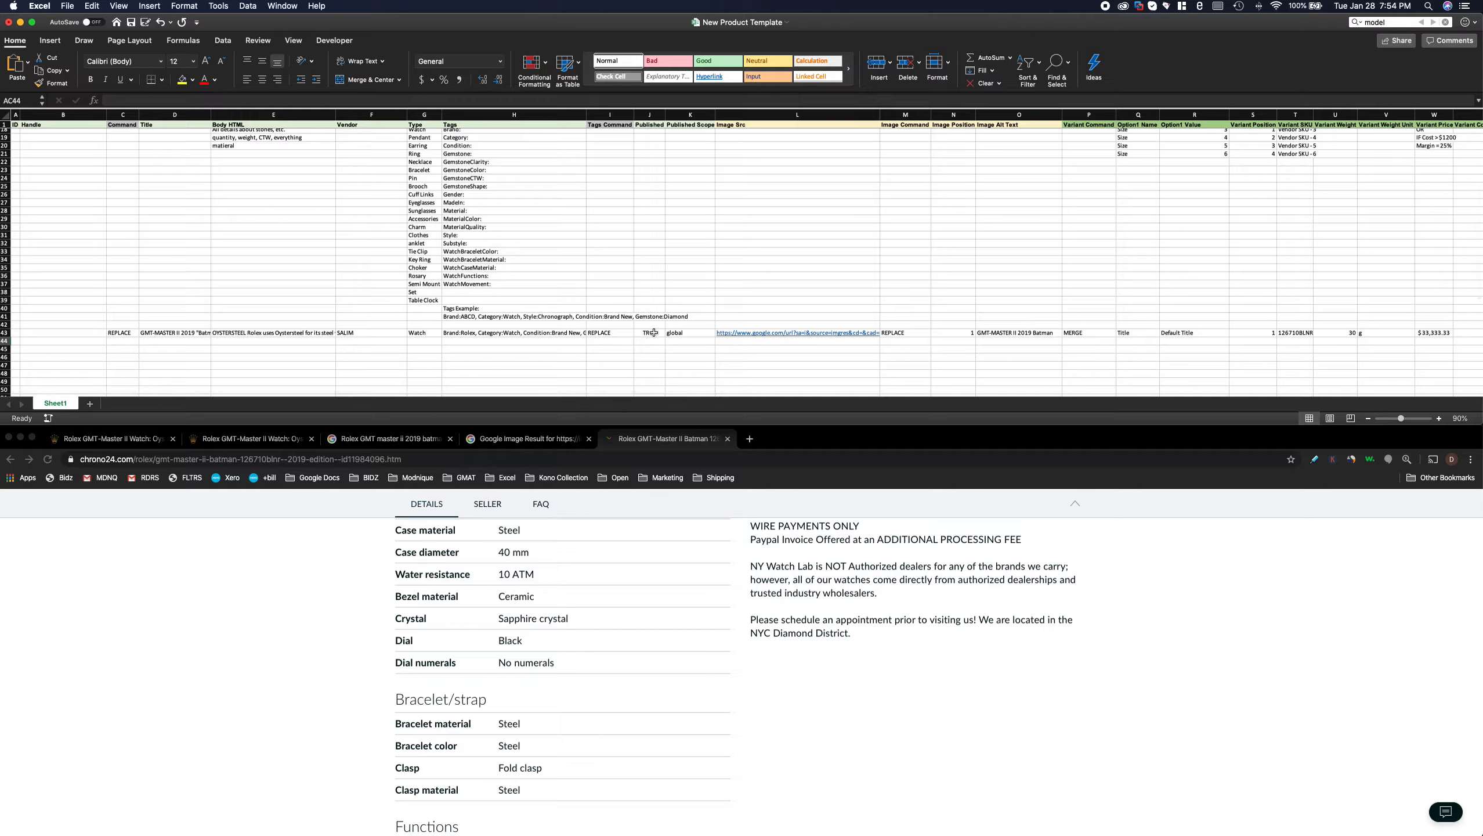
left_click(163, 333)
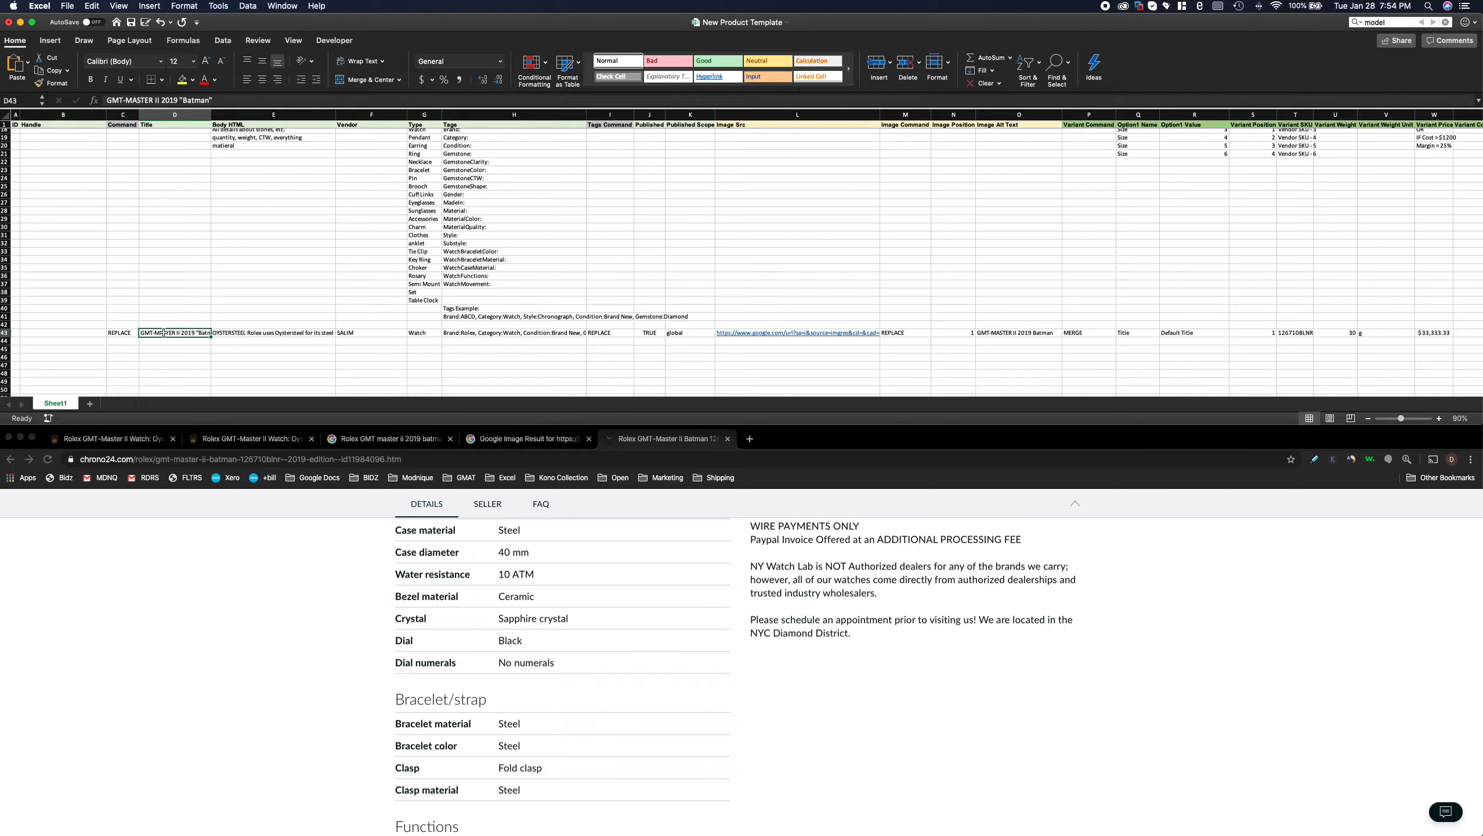
left_click(695, 614)
scroll(585, 603, "up", 10)
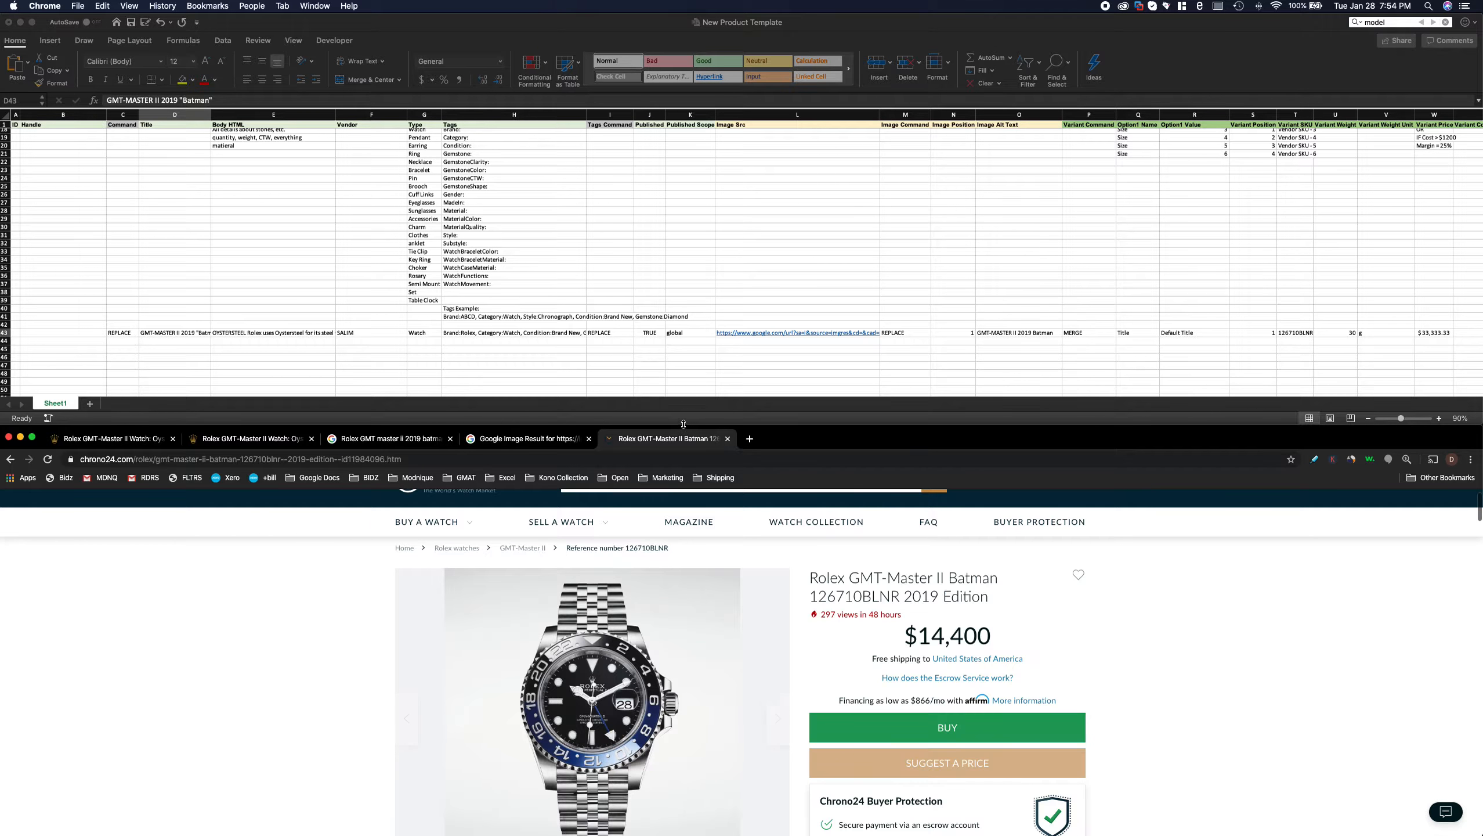
left_click(404, 439)
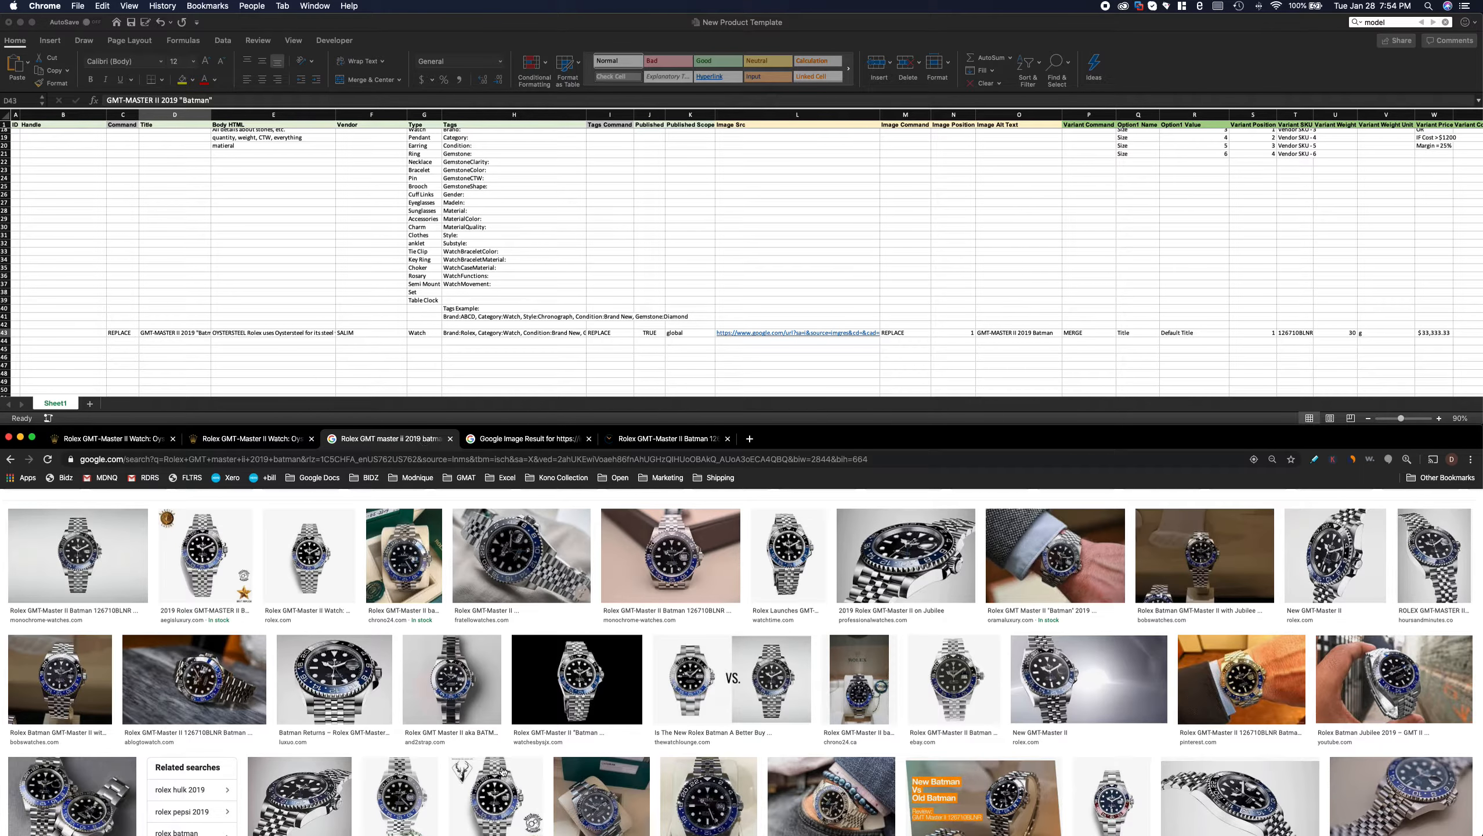
left_click(187, 681)
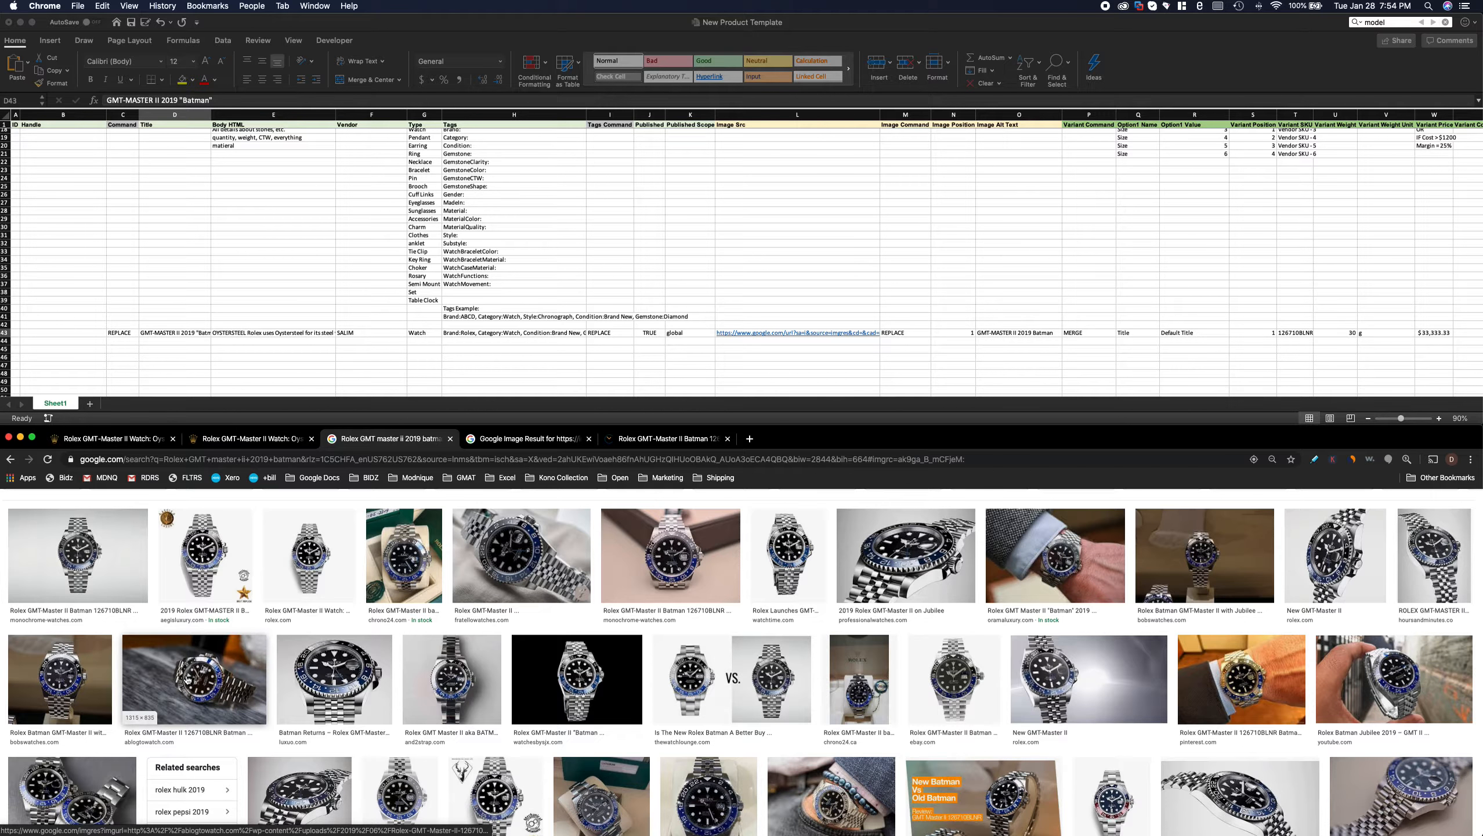
right_click(1294, 587)
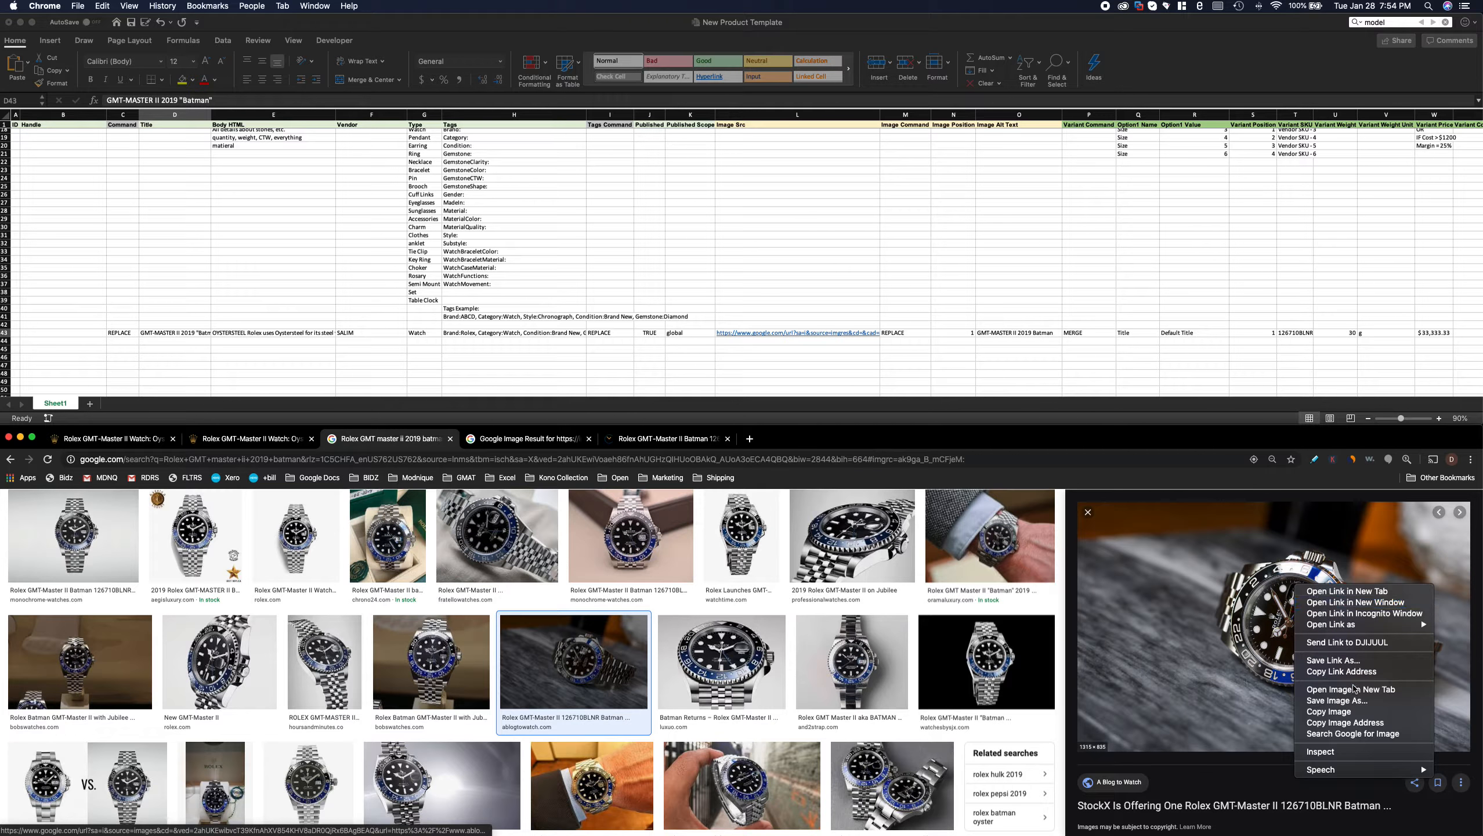
left_click(1346, 722)
left_click(501, 310)
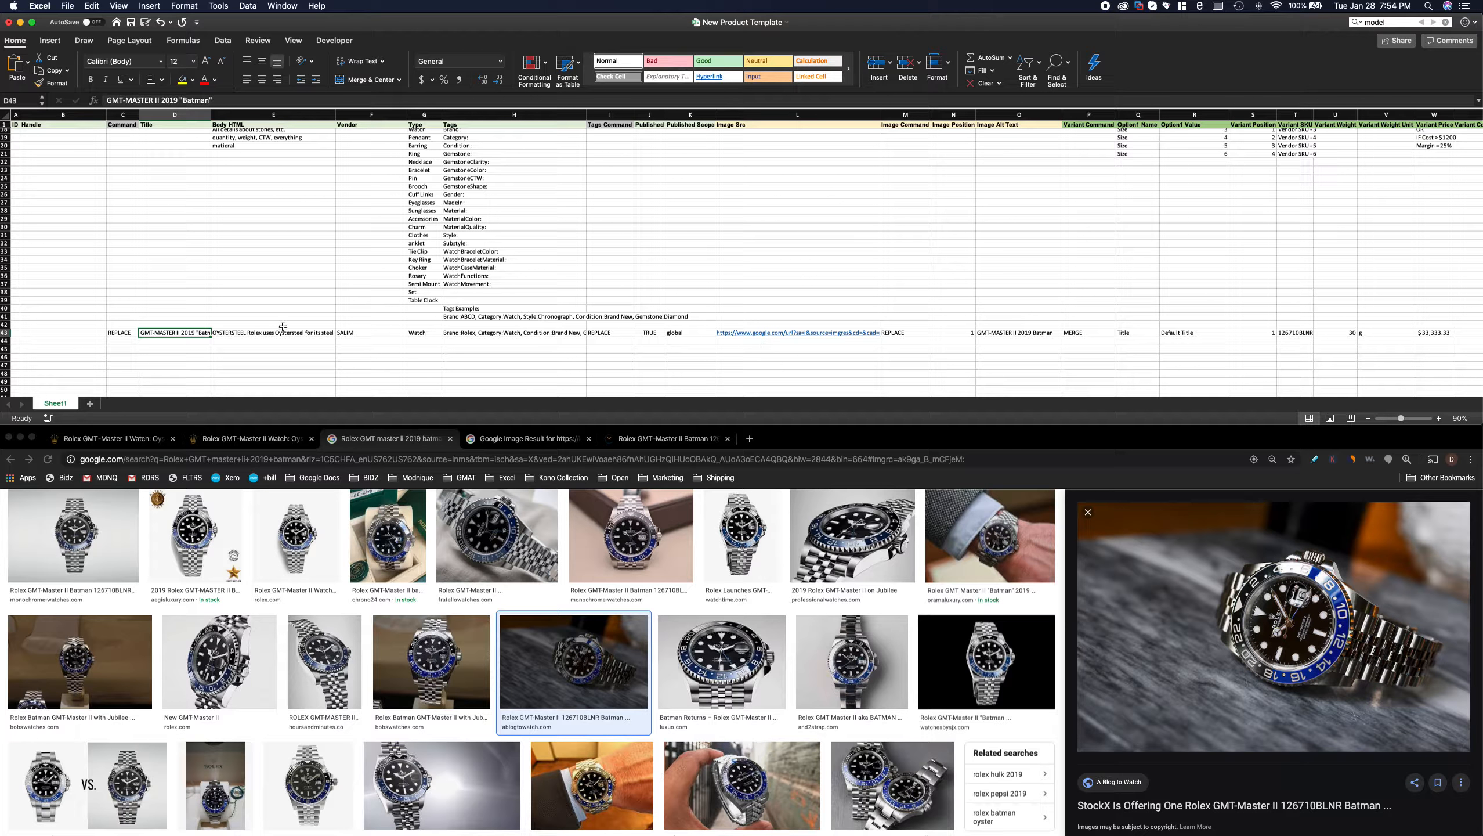
left_click(352, 333)
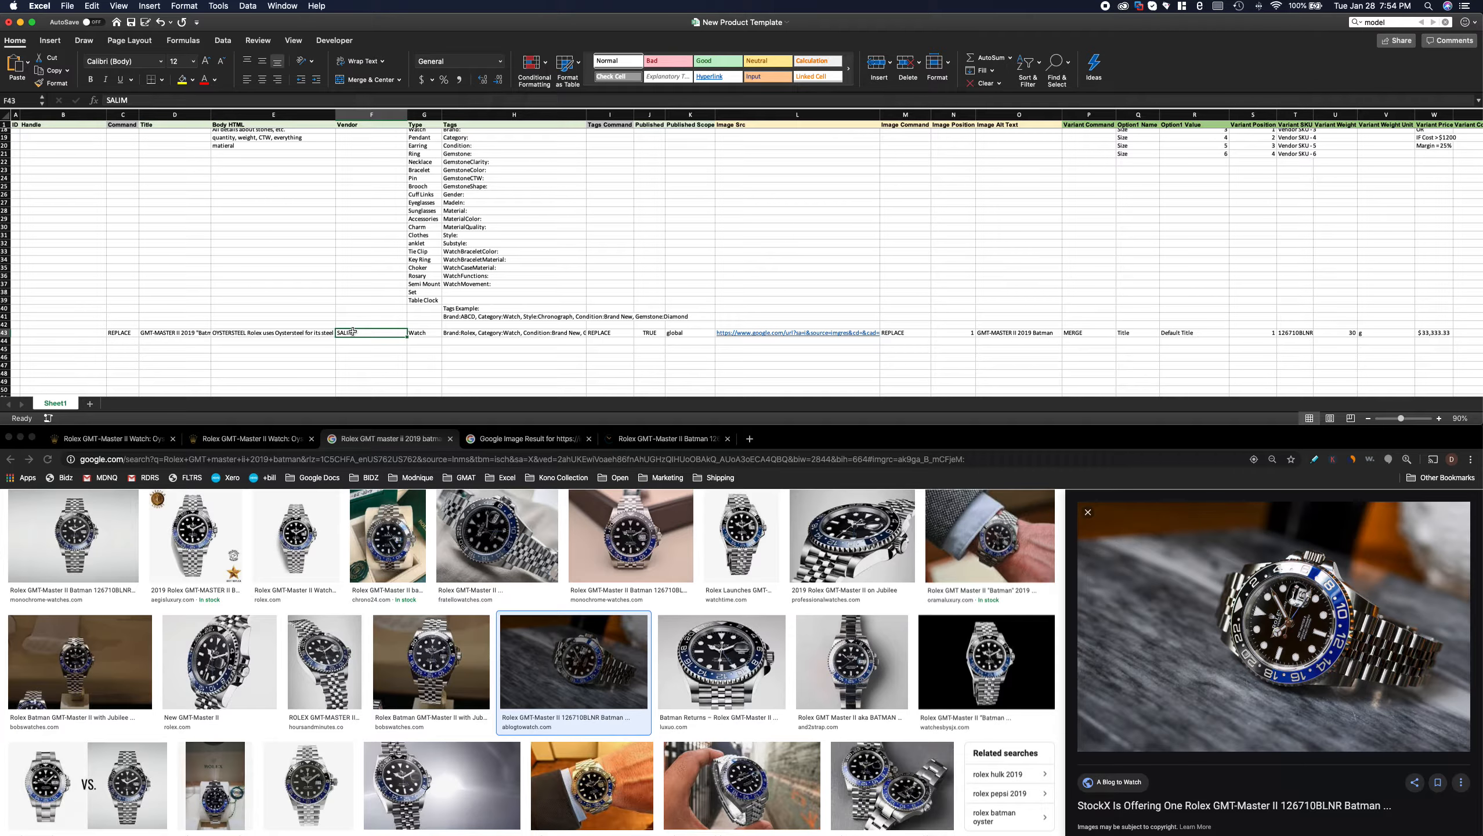
left_click(88, 331)
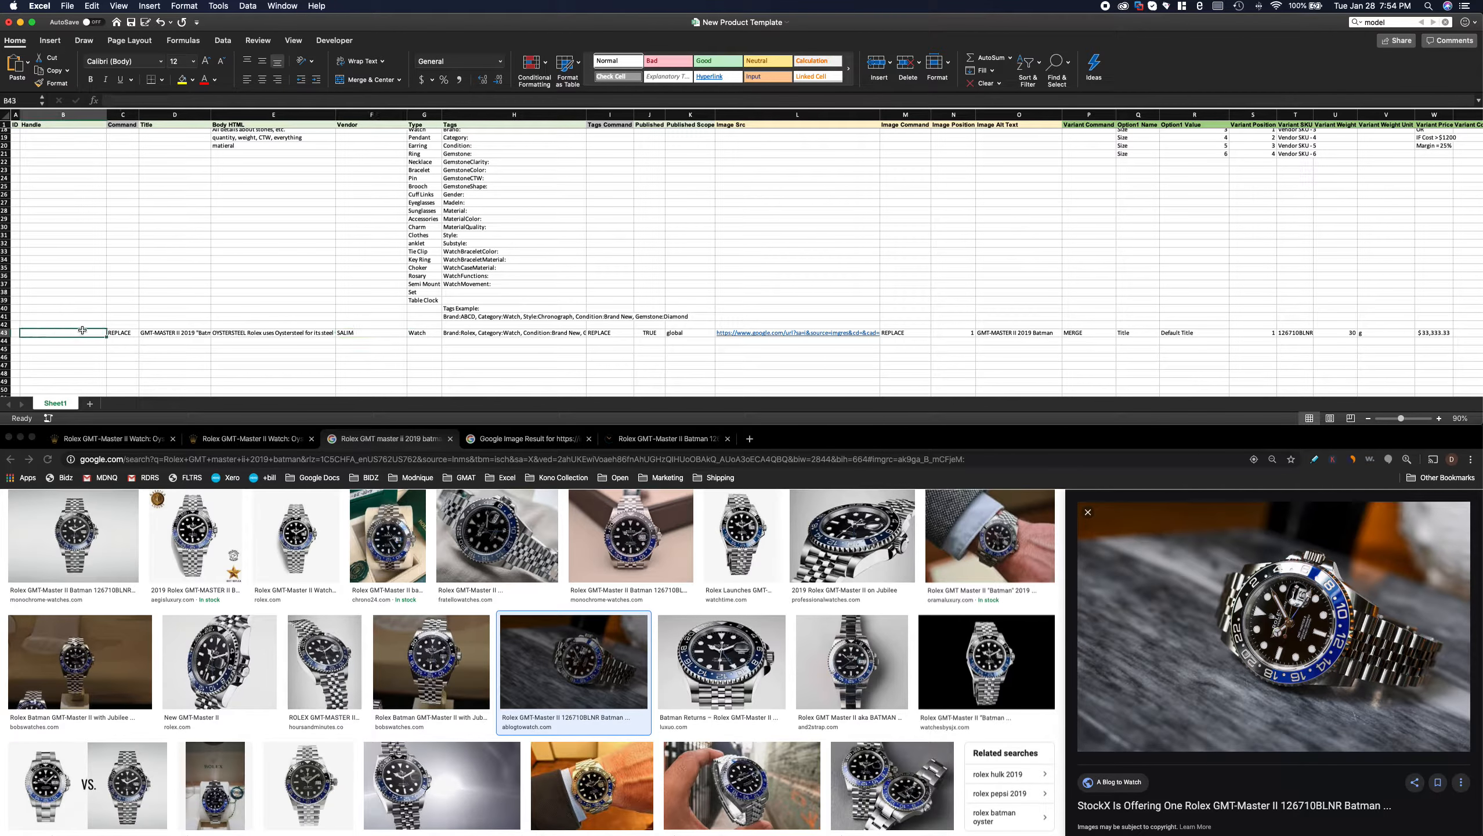
left_click(100, 115)
left_click(85, 330)
type("=")
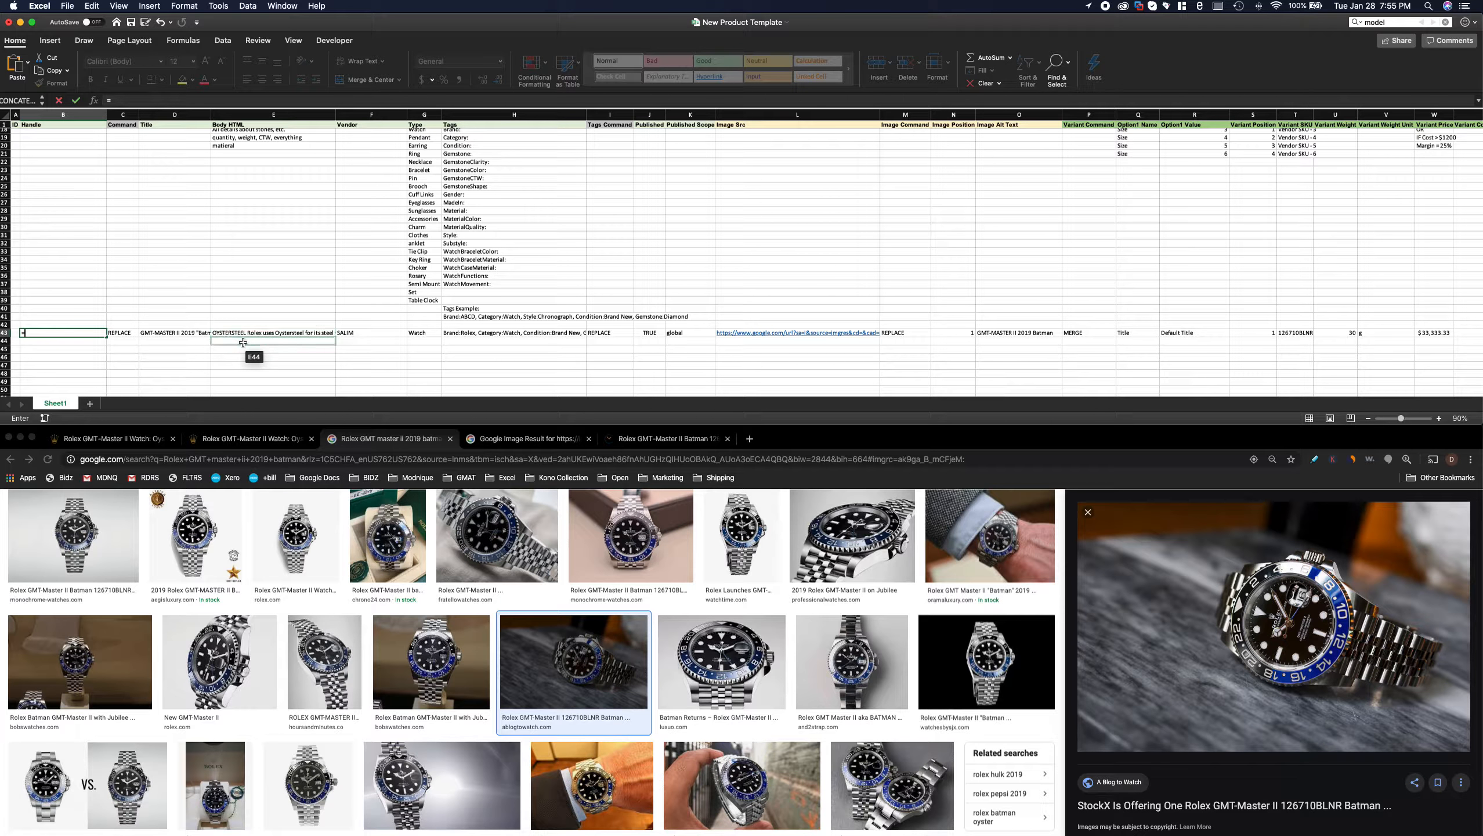
left_click(162, 332)
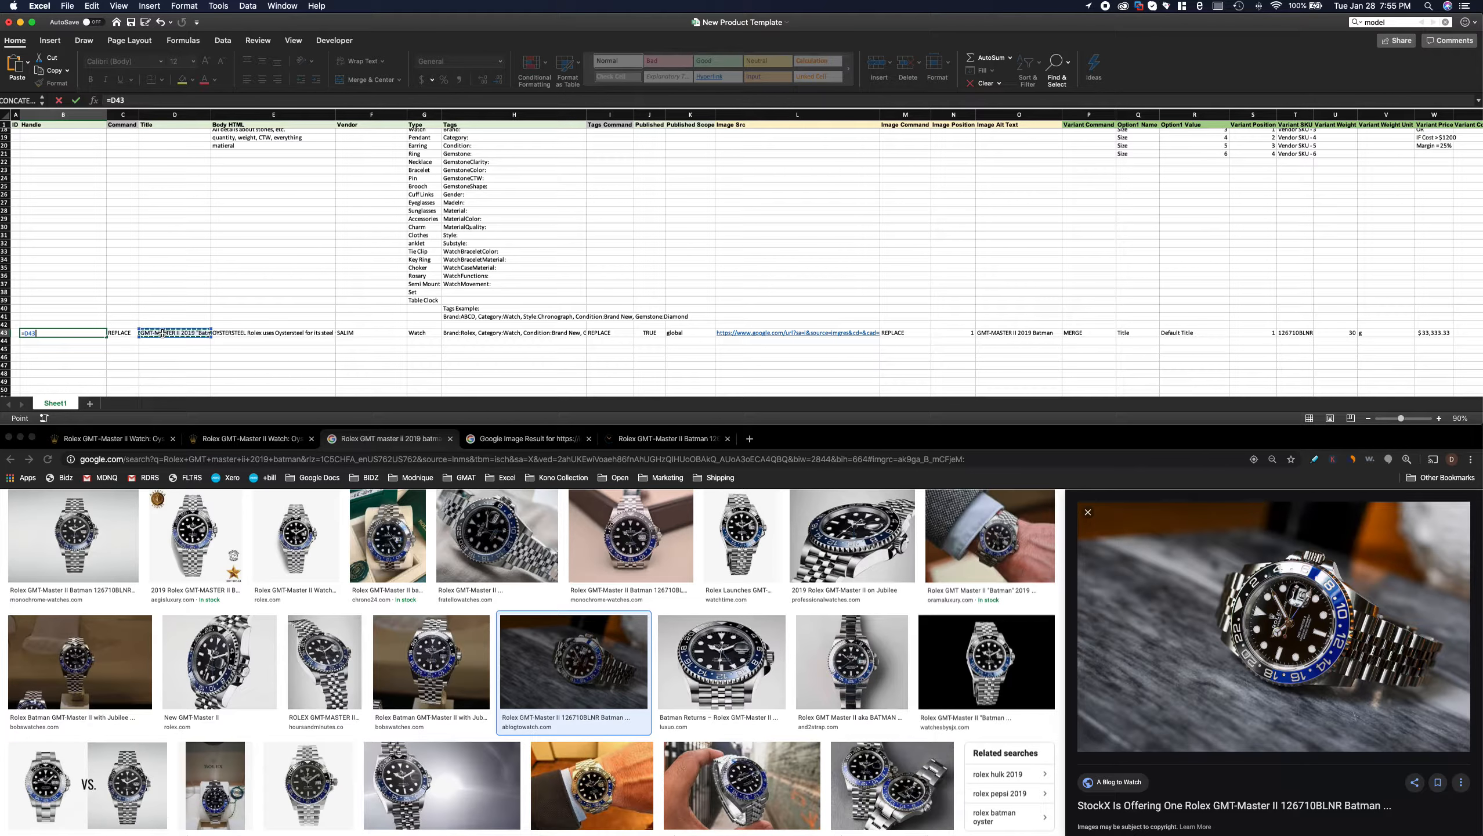
type("&\" \"&")
scroll(1153, 293, "right", 10)
scroll(1153, 292, "right", 3)
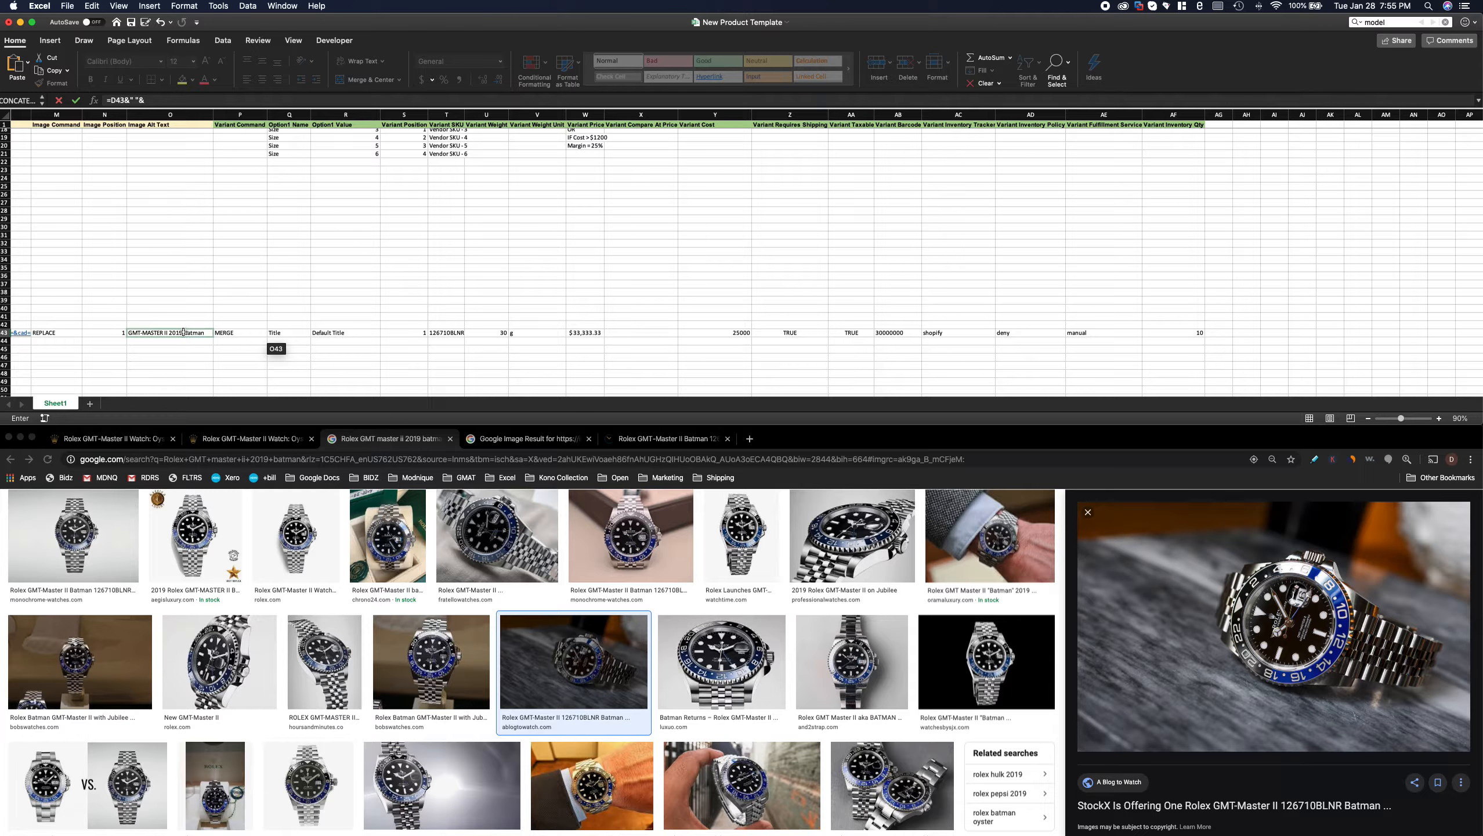
scroll(233, 237, "left", 4)
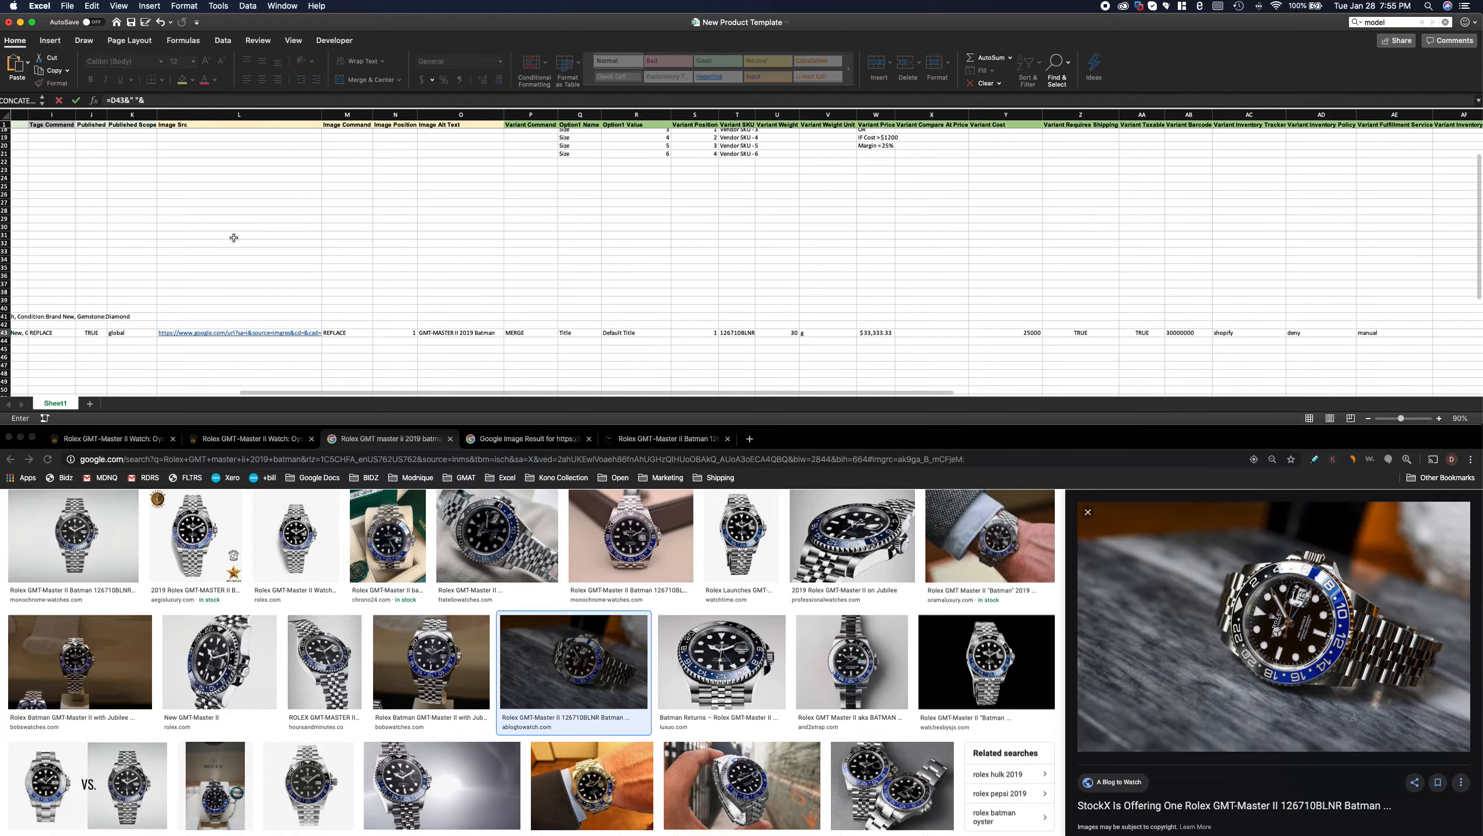
scroll(234, 237, "left", 4)
scroll(240, 235, "left", 3)
scroll(245, 233, "down", 4)
scroll(248, 231, "left", 2)
key("Escape")
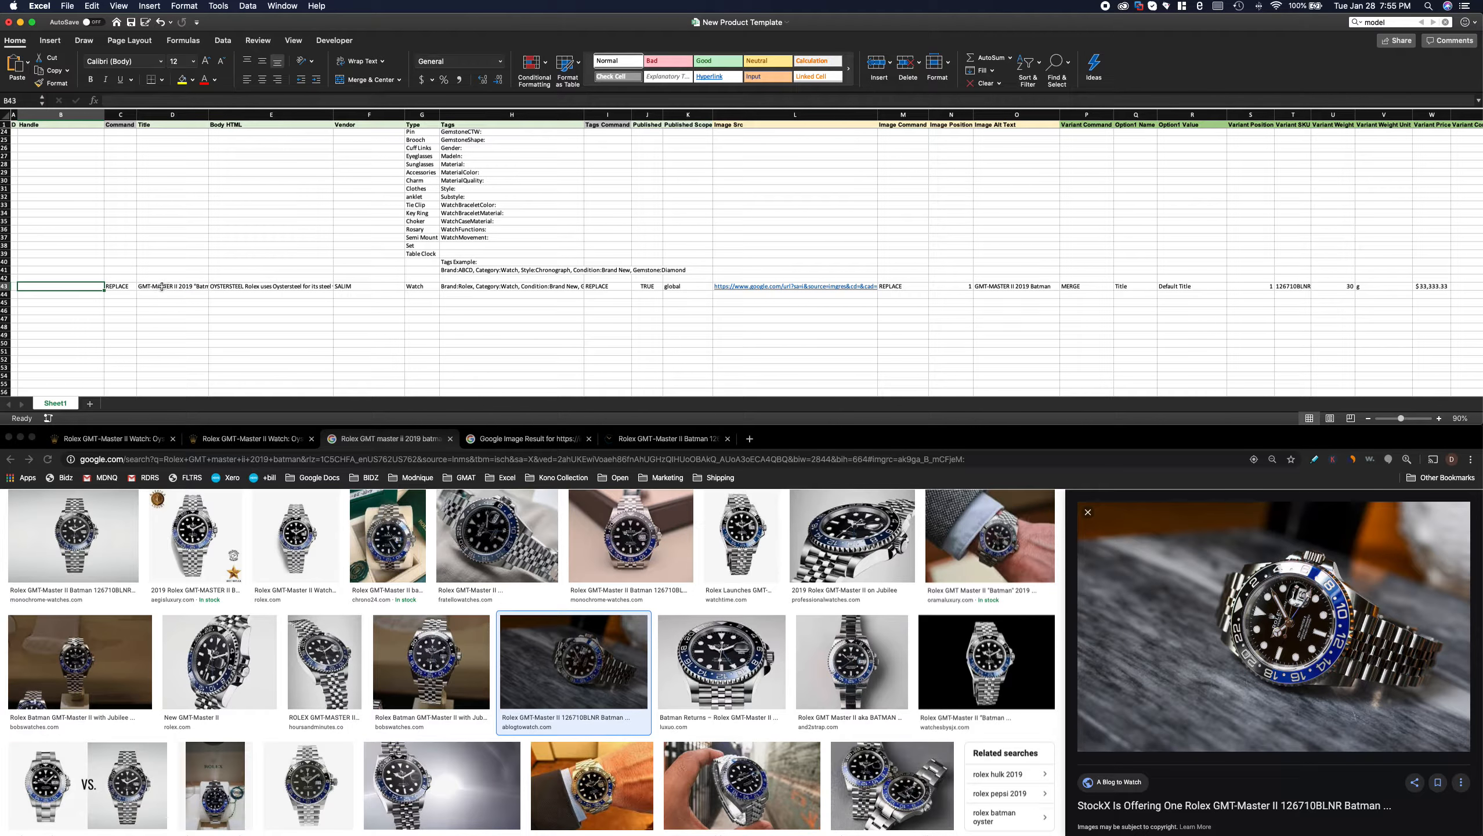
- Fill the Handle cell B43 with a formula that references the product title, =D43
type("=")
left_click(162, 286)
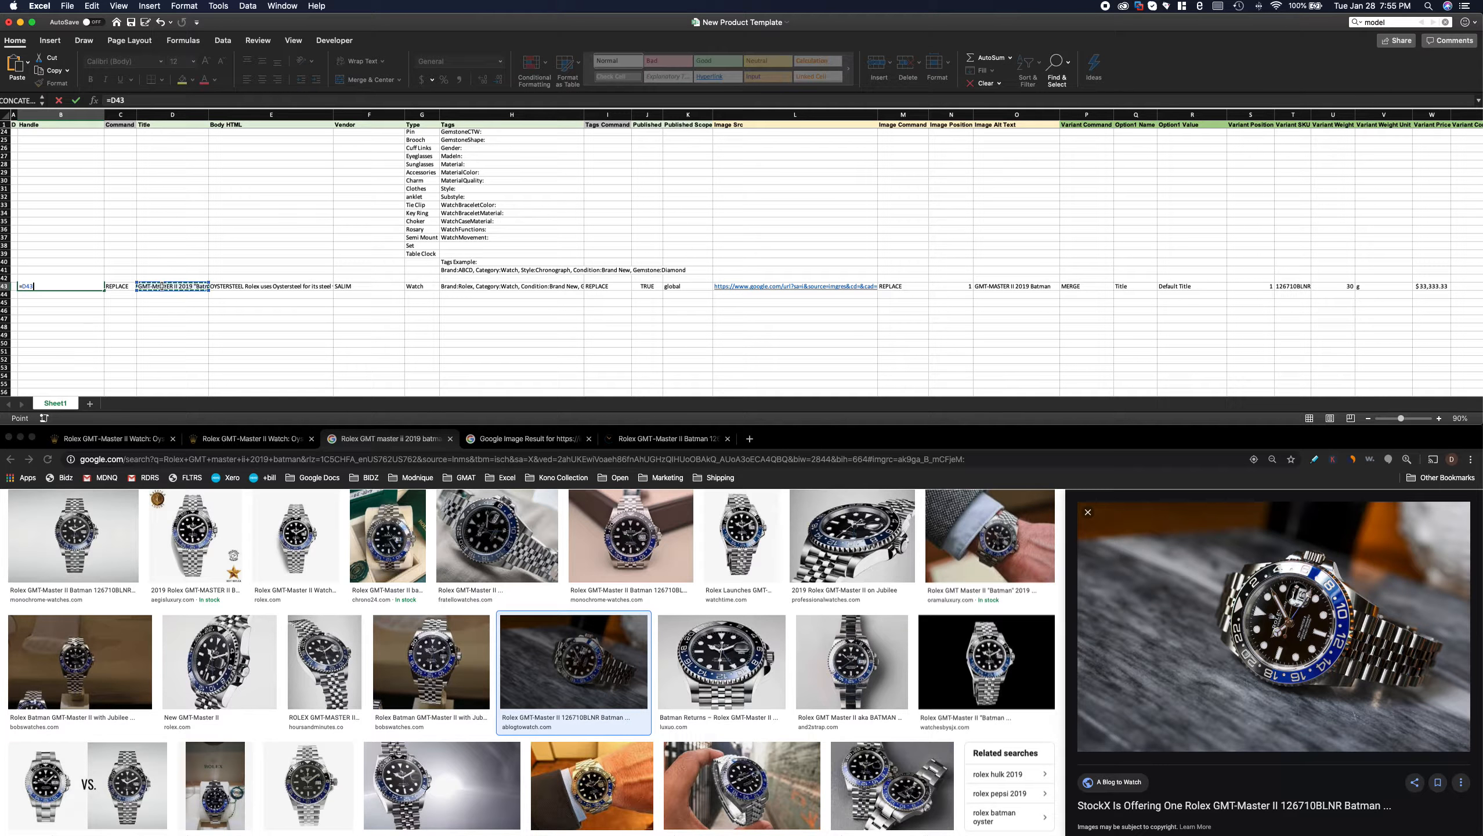
key("Return")
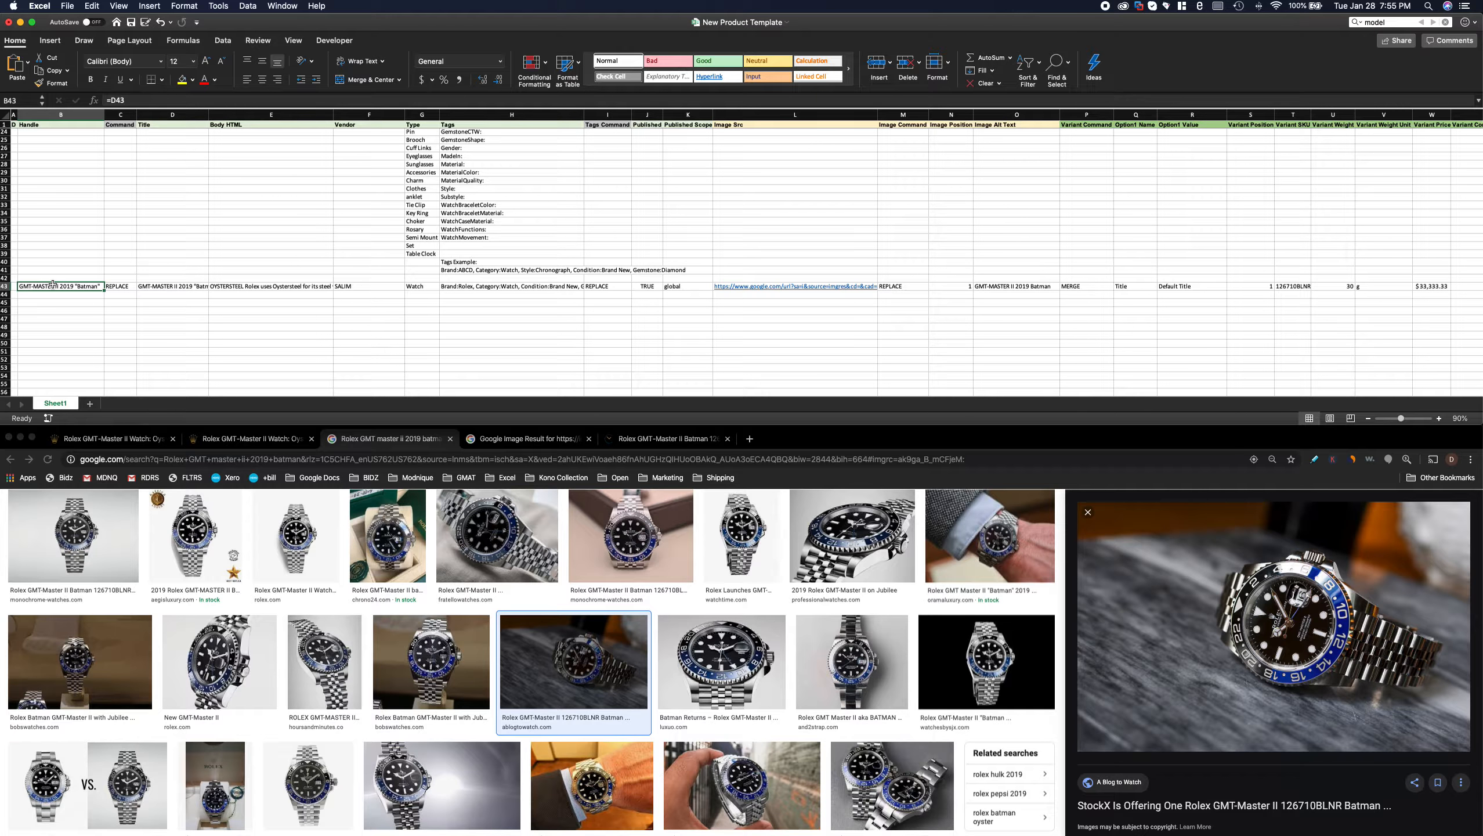
- Extend the Handle formula in B43 to append a space and the variant SKU: =D43&" "&T43
double_click(73, 281)
left_click_drag(410, 288, 705, 287)
scroll(760, 287, "right", 10)
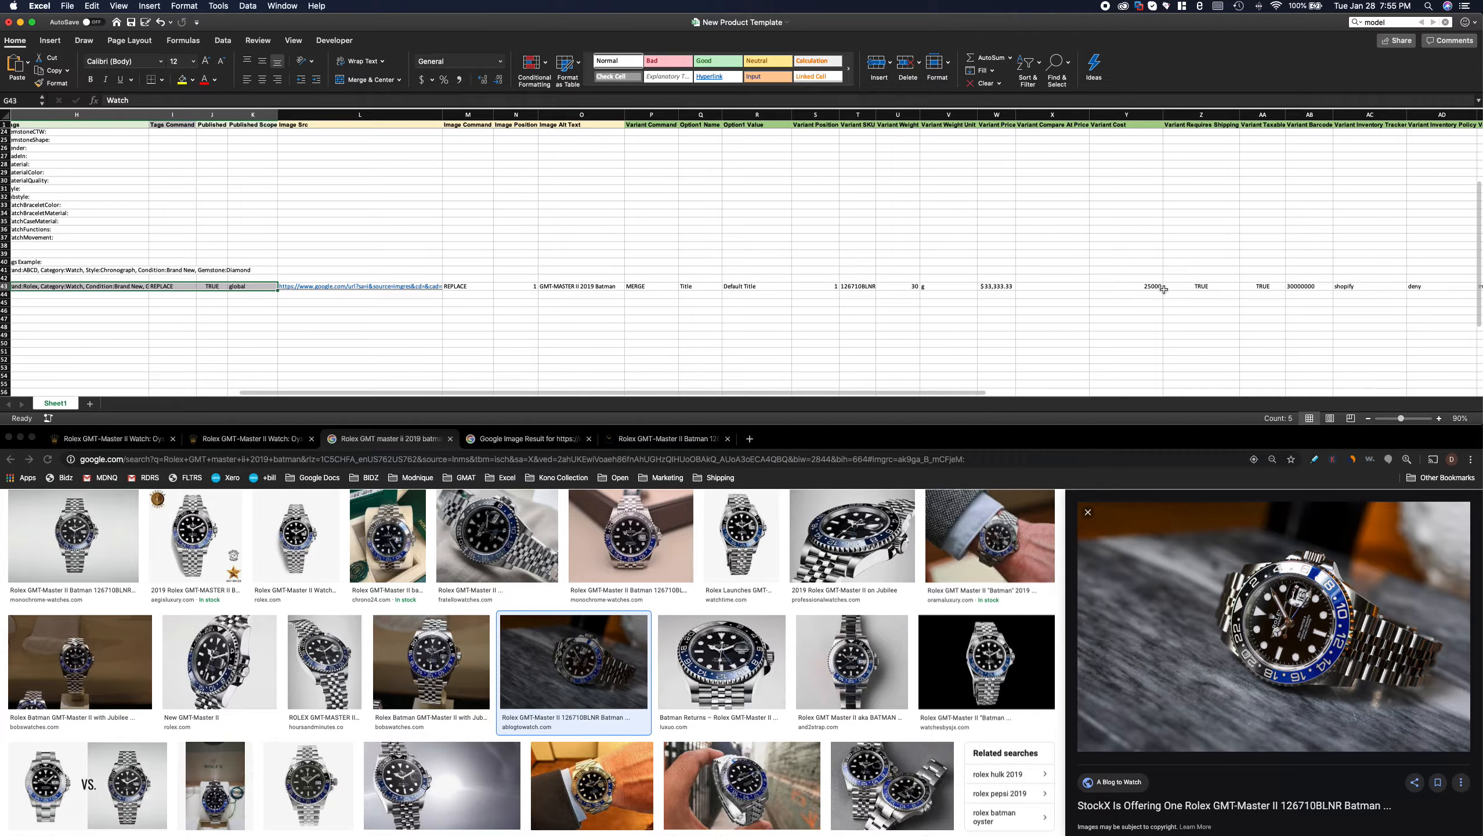
left_click(862, 287)
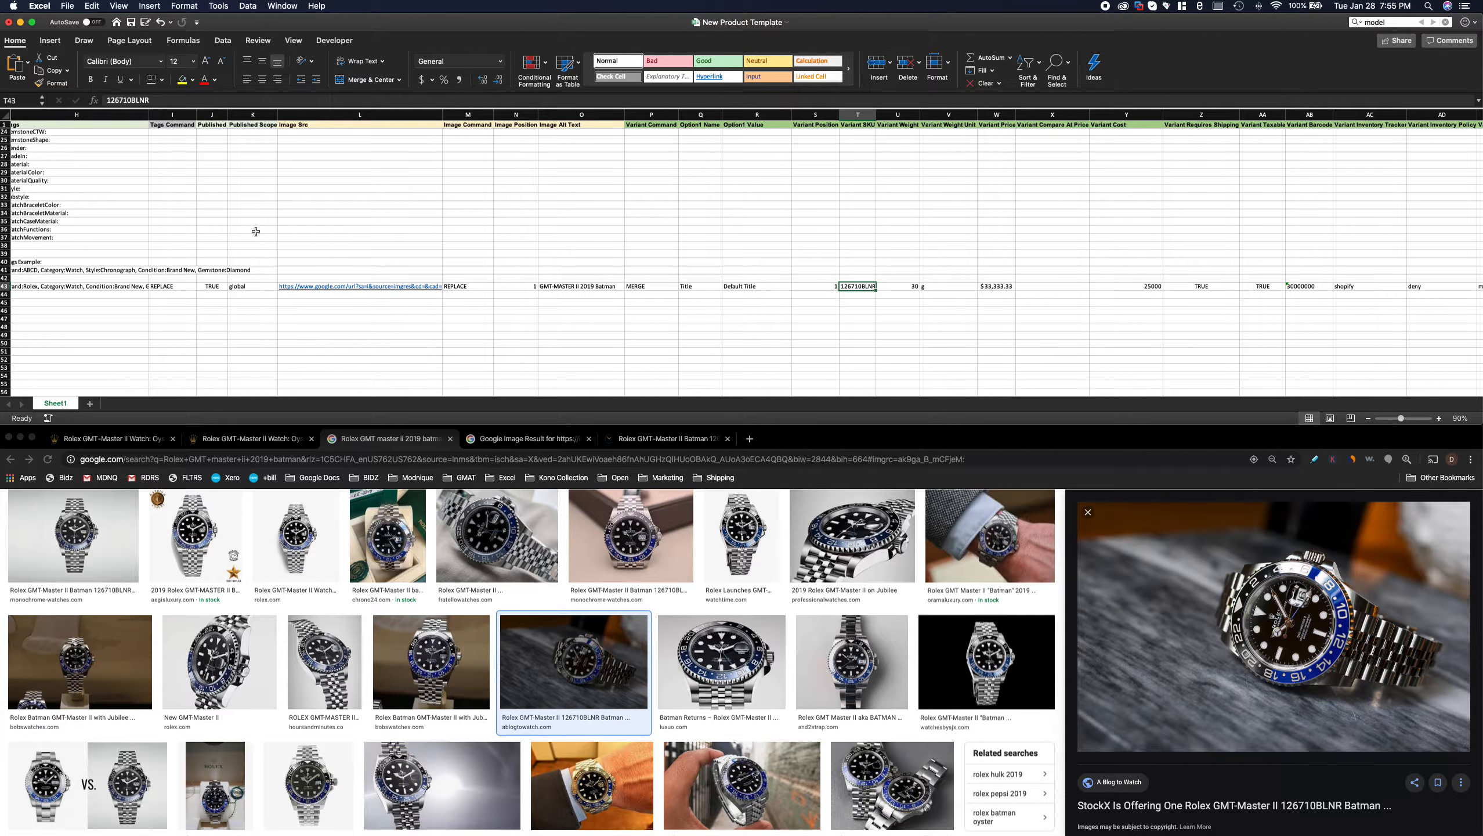
scroll(284, 225, "left", 10)
left_click(70, 286)
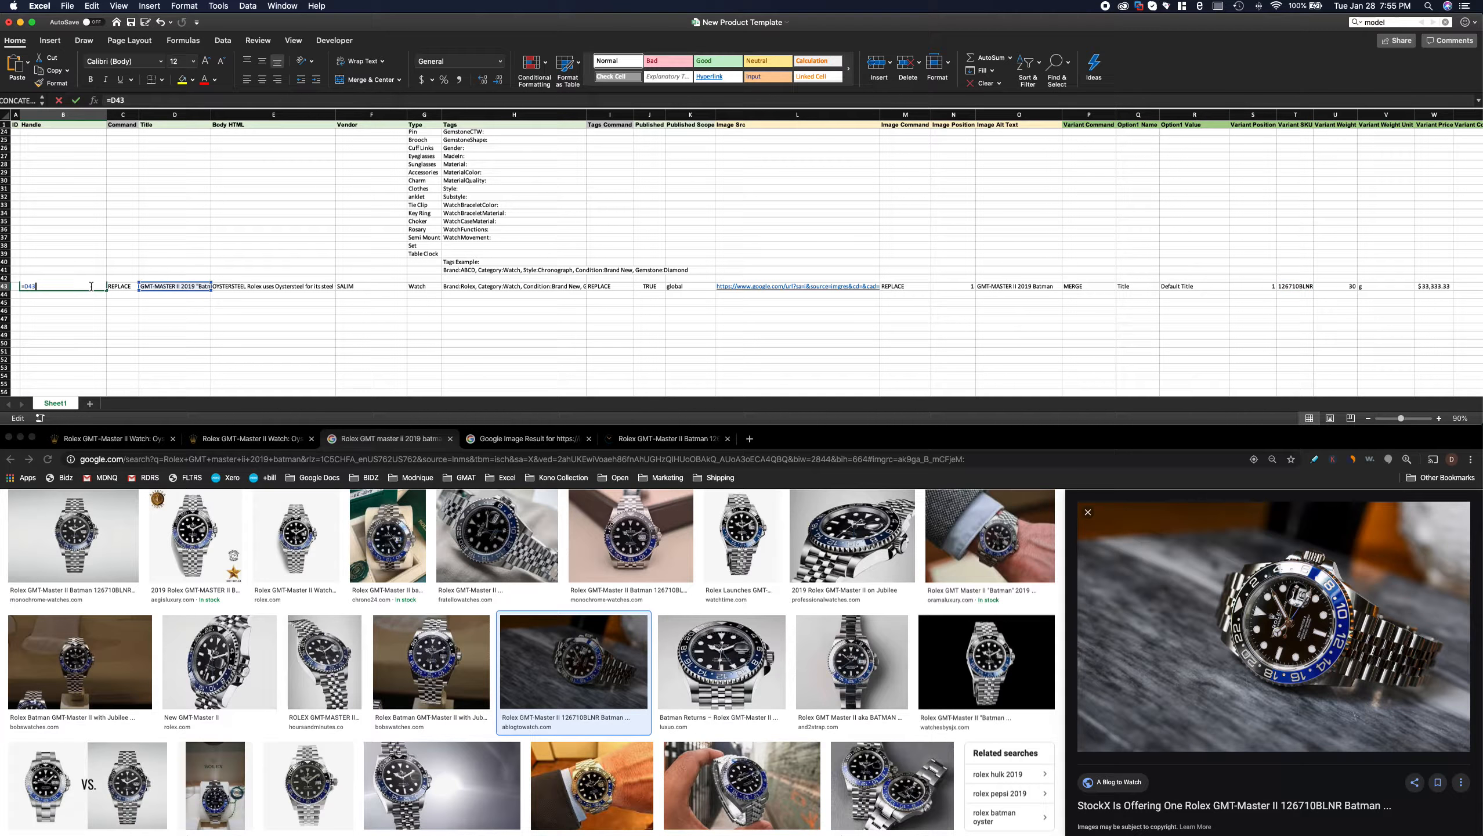
type("=D43")
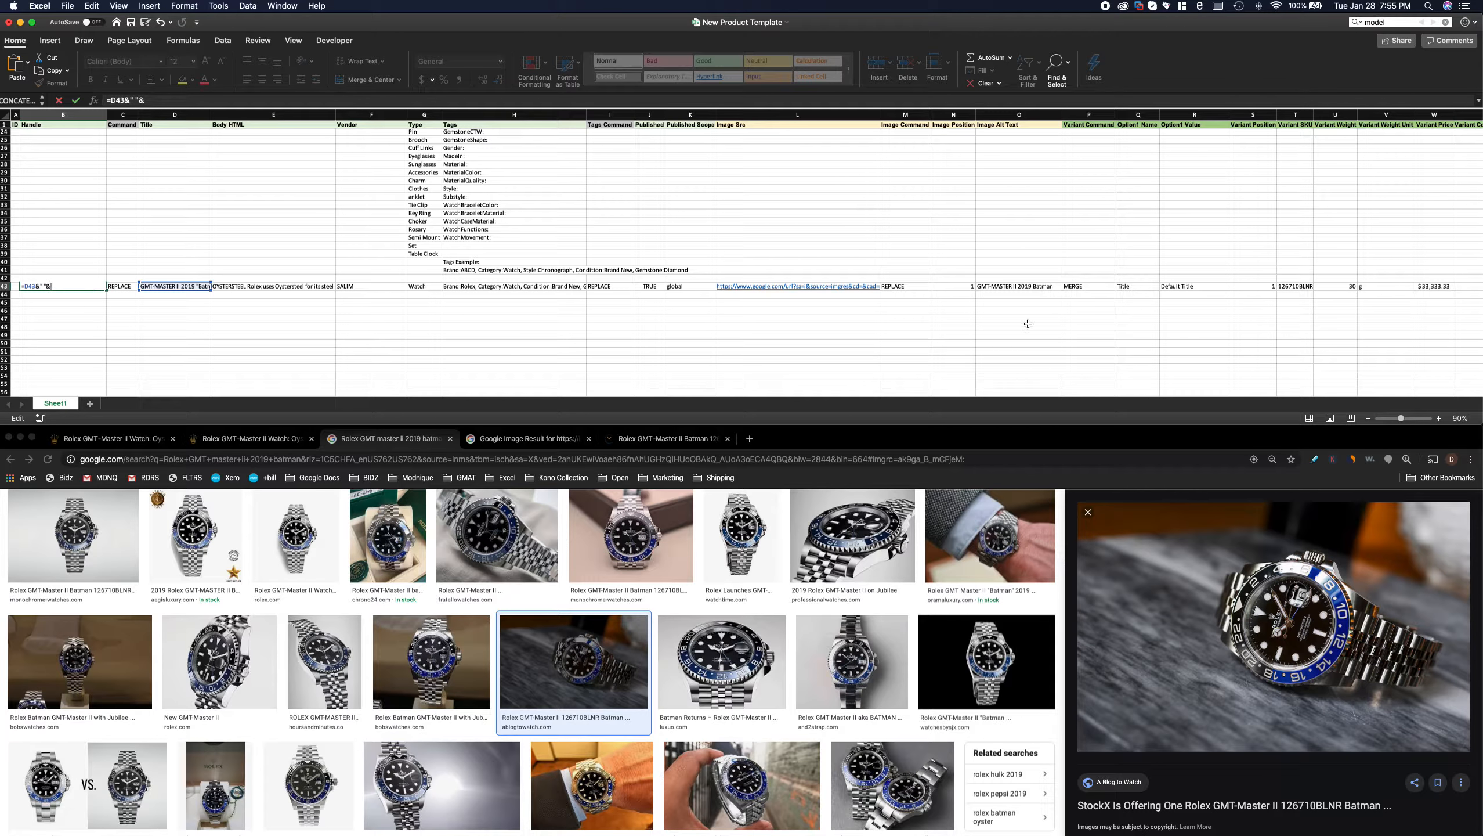
type("&\" \"&")
left_click(1301, 286)
key("Return")
- Narrow the Handle column slightly and reselect its cell in row 43
left_click(68, 284)
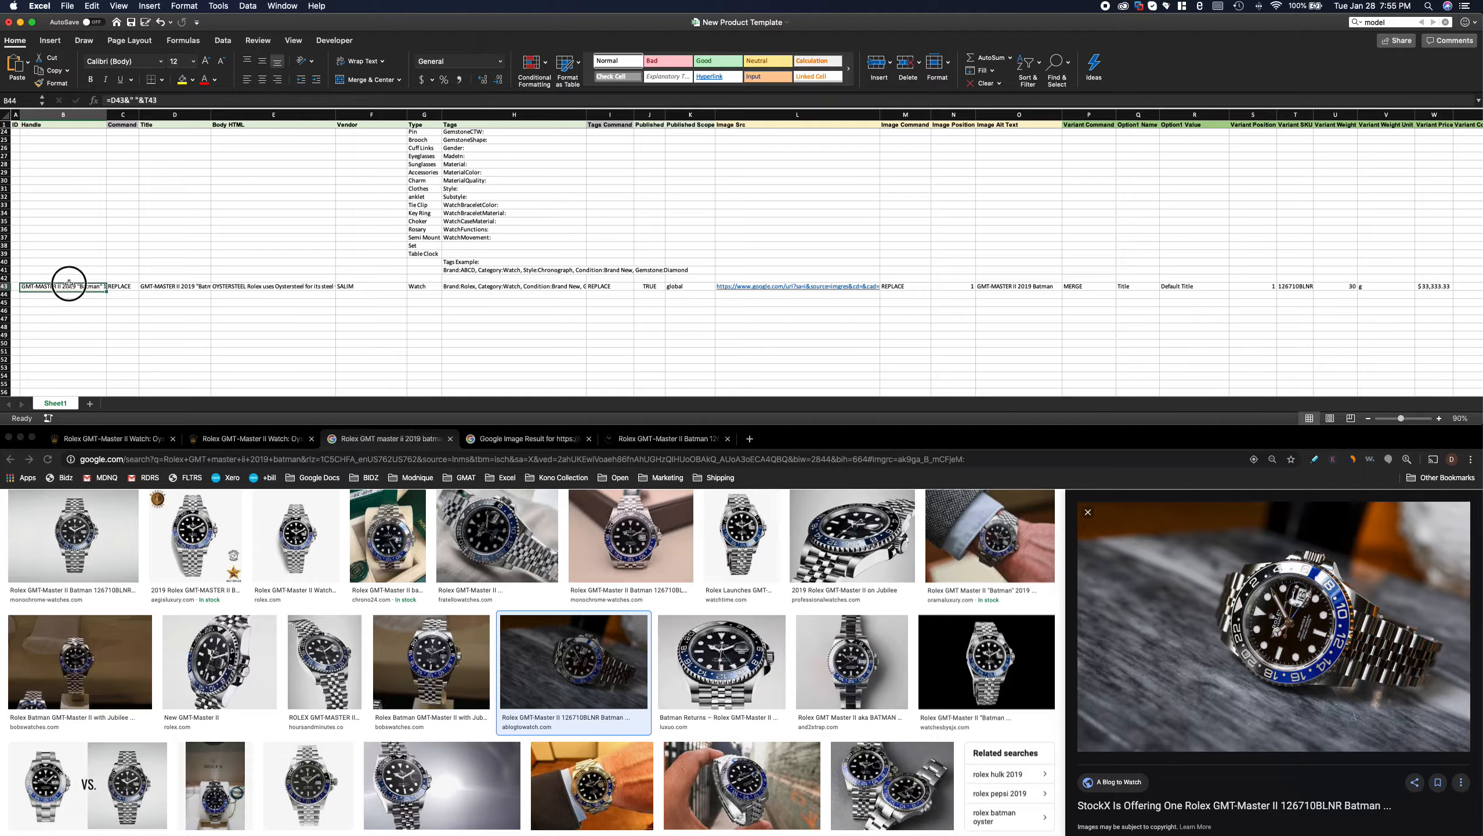
mouse_move(105, 108)
left_mouse_down()
mouse_move(157, 108)
mouse_move(102, 113)
left_mouse_up()
left_click(202, 296)
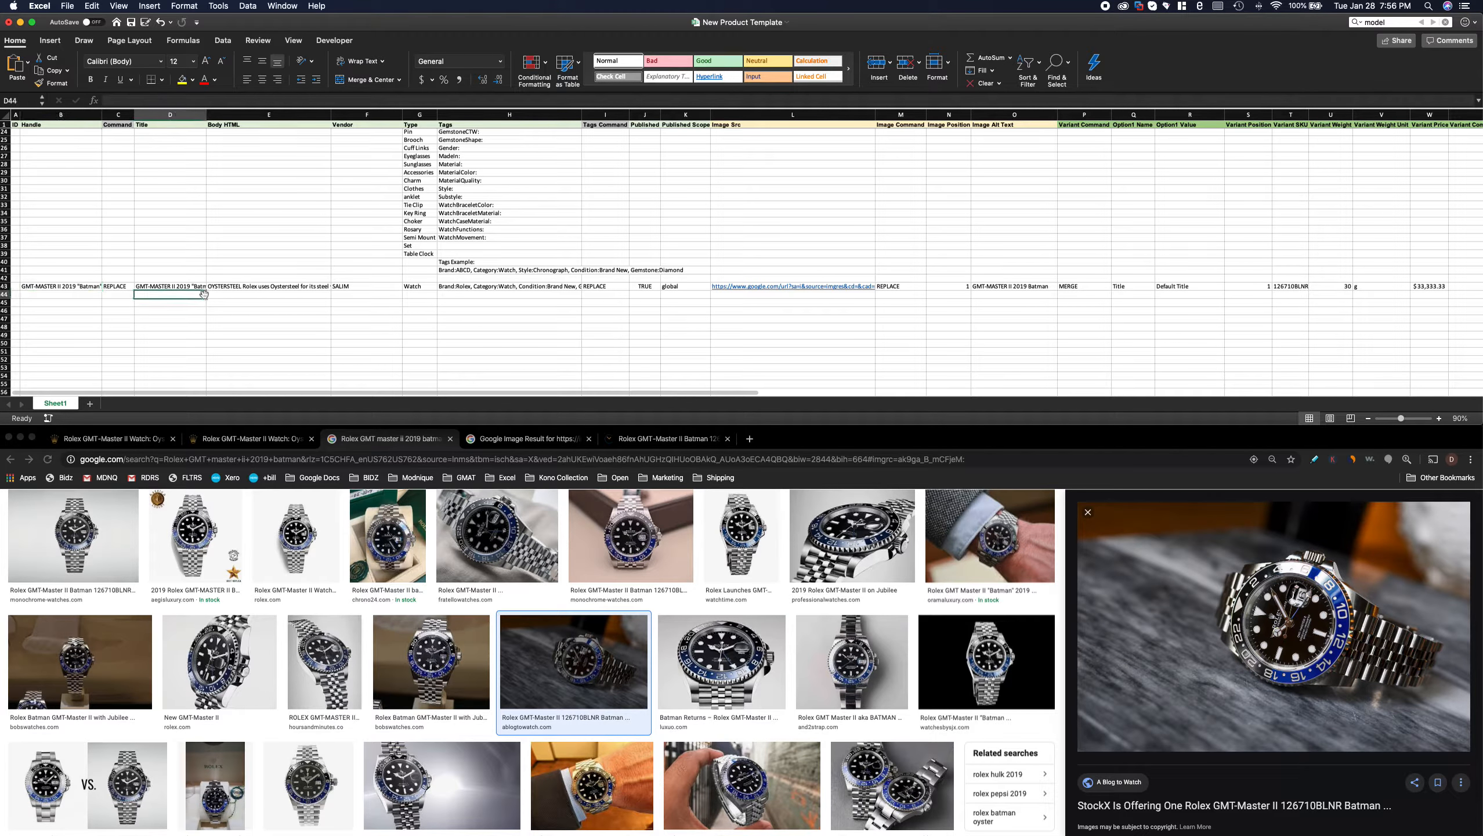
left_click(59, 286)
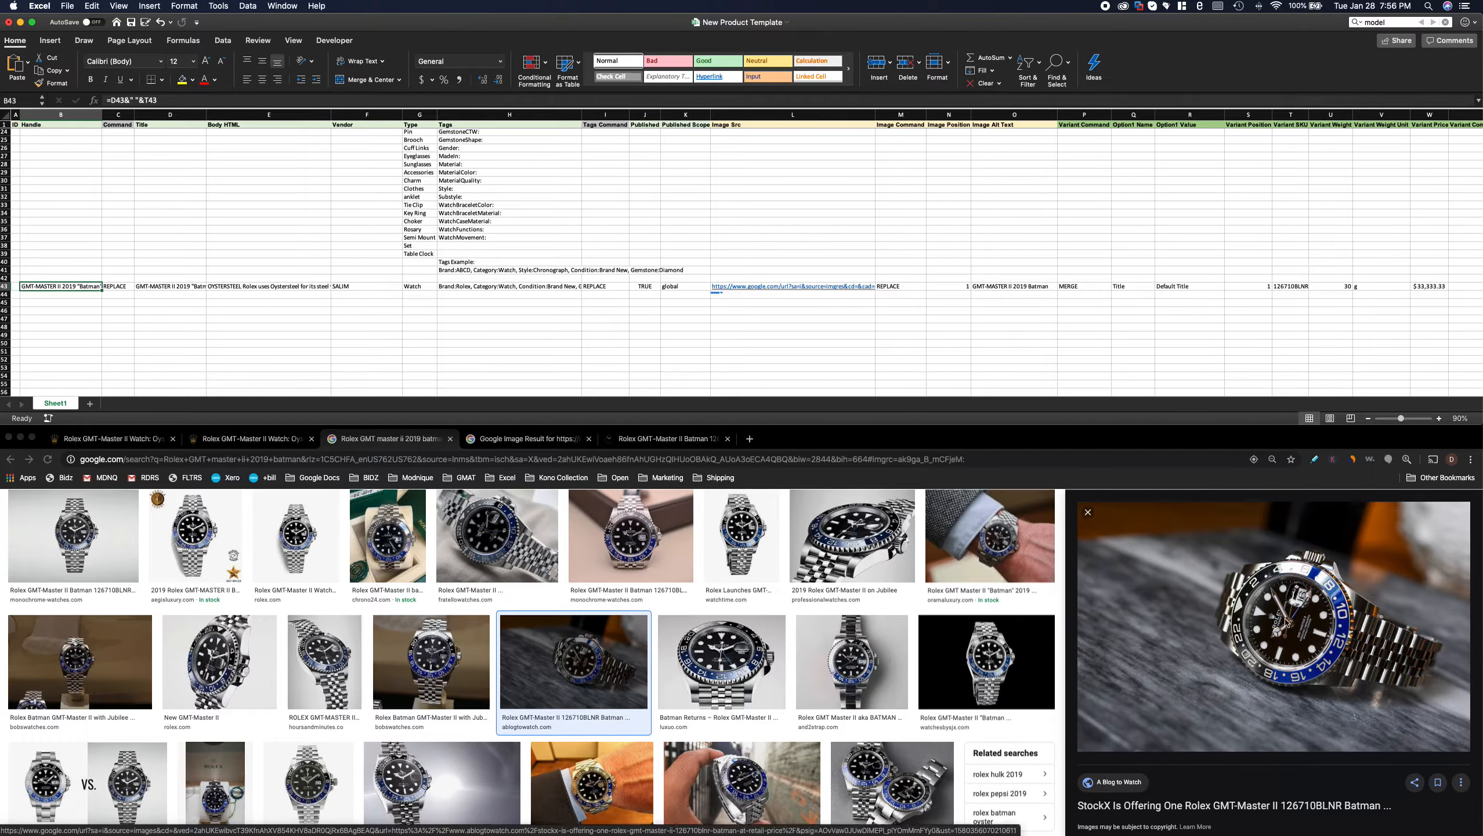
- Copy the previewed watch photo's image address from Chrome and paste it into Image Src cell L44, below the product's first image link
right_click(1285, 619)
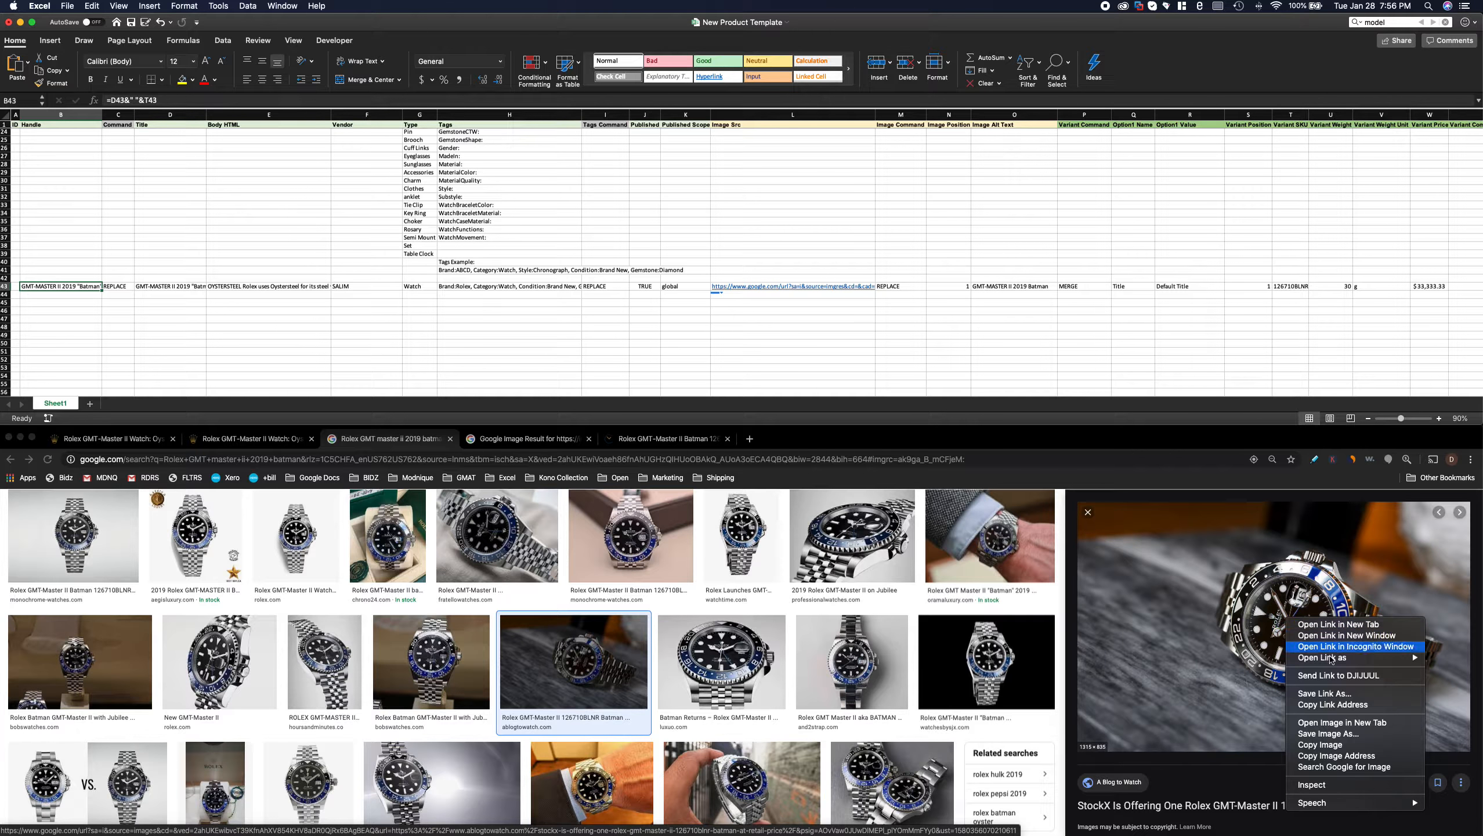
left_click(1363, 757)
left_click(737, 335)
left_click(756, 296)
key("super+v")
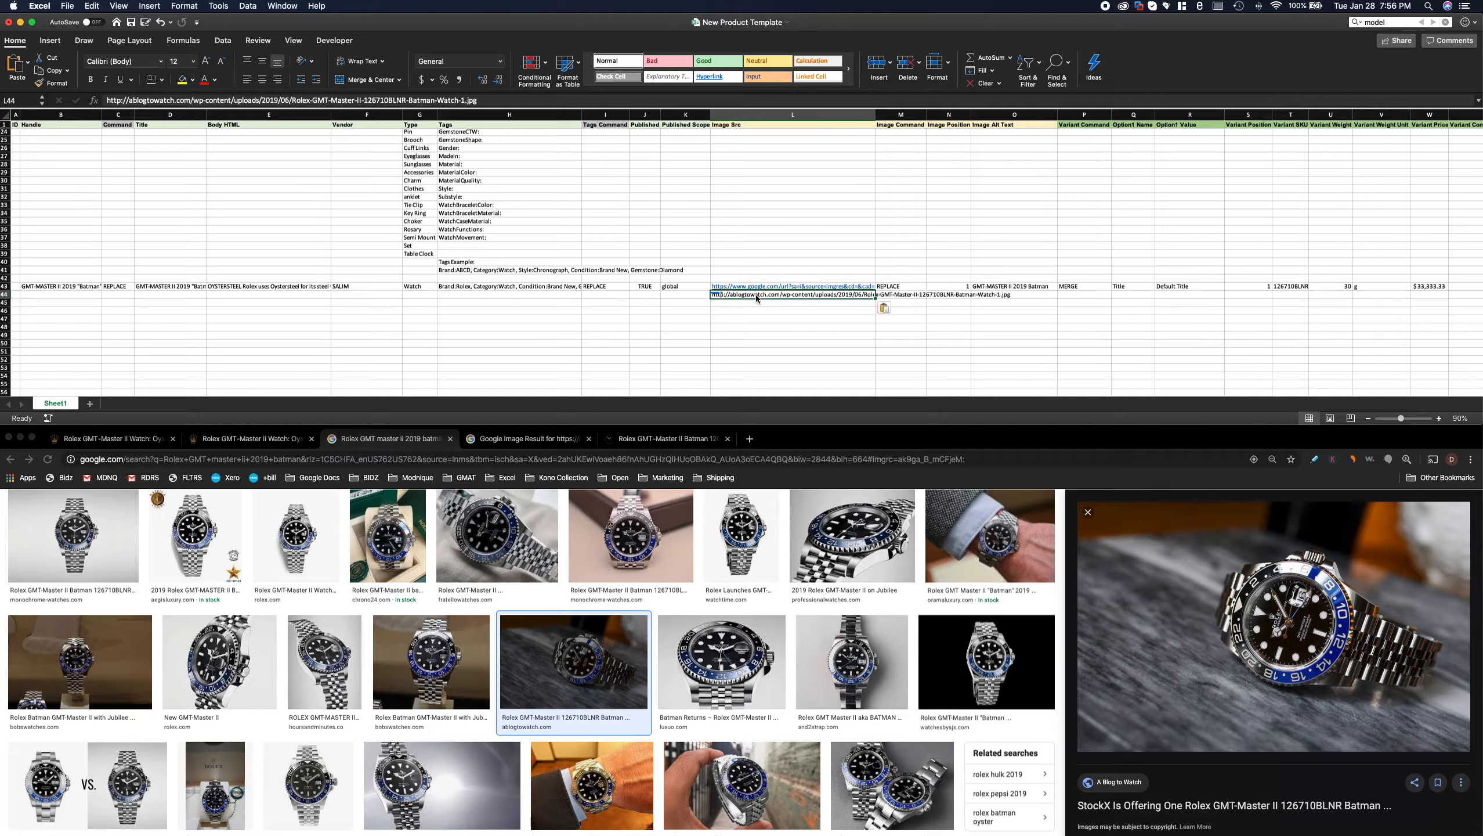
- Copy the Handle from B43 into B44, pasting it as a plain value rather than a formula
left_click(79, 288)
key("super+c")
key("Down")
key("super+v")
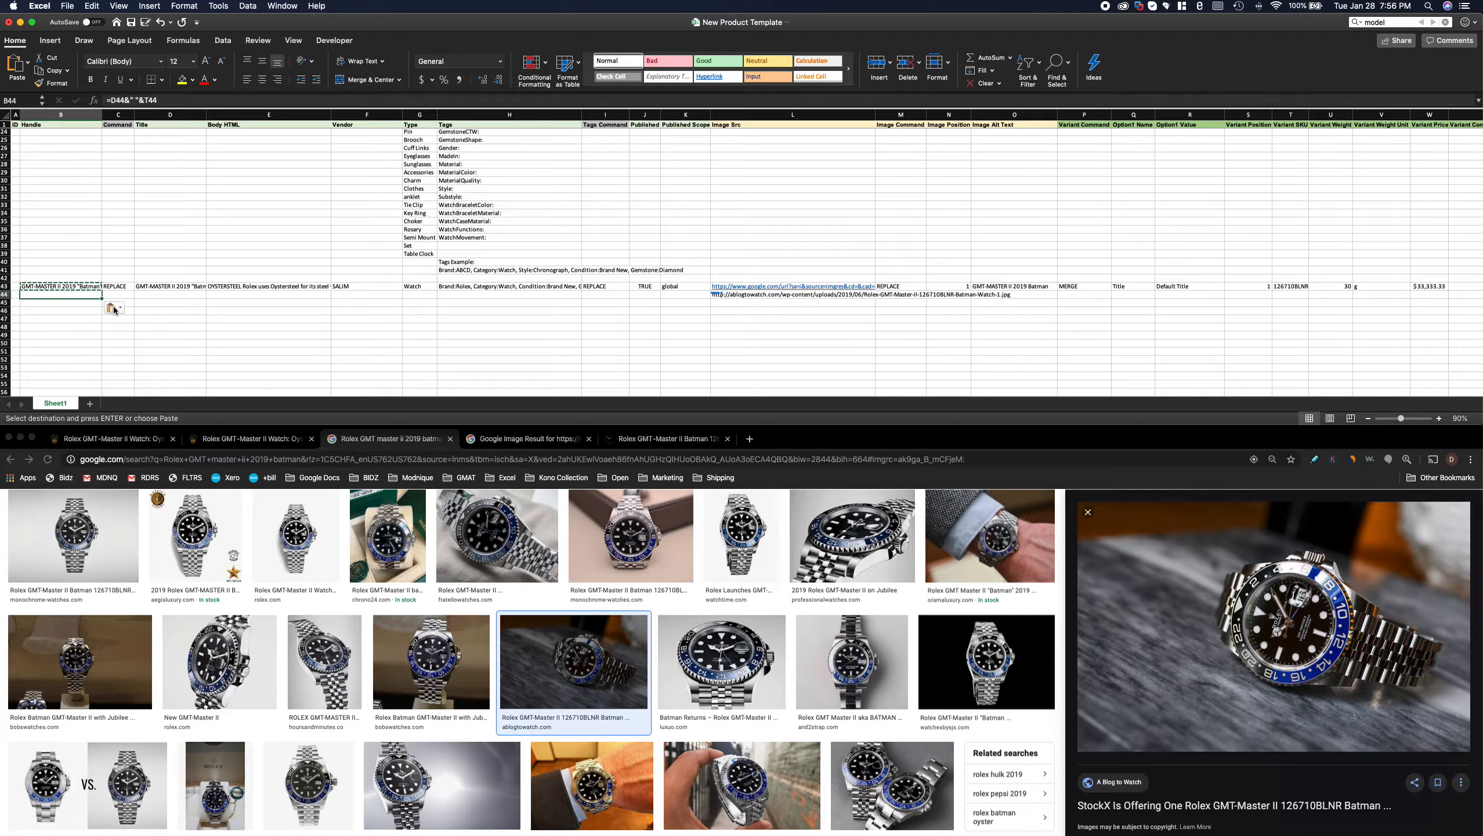
left_click(114, 309)
key("Return")
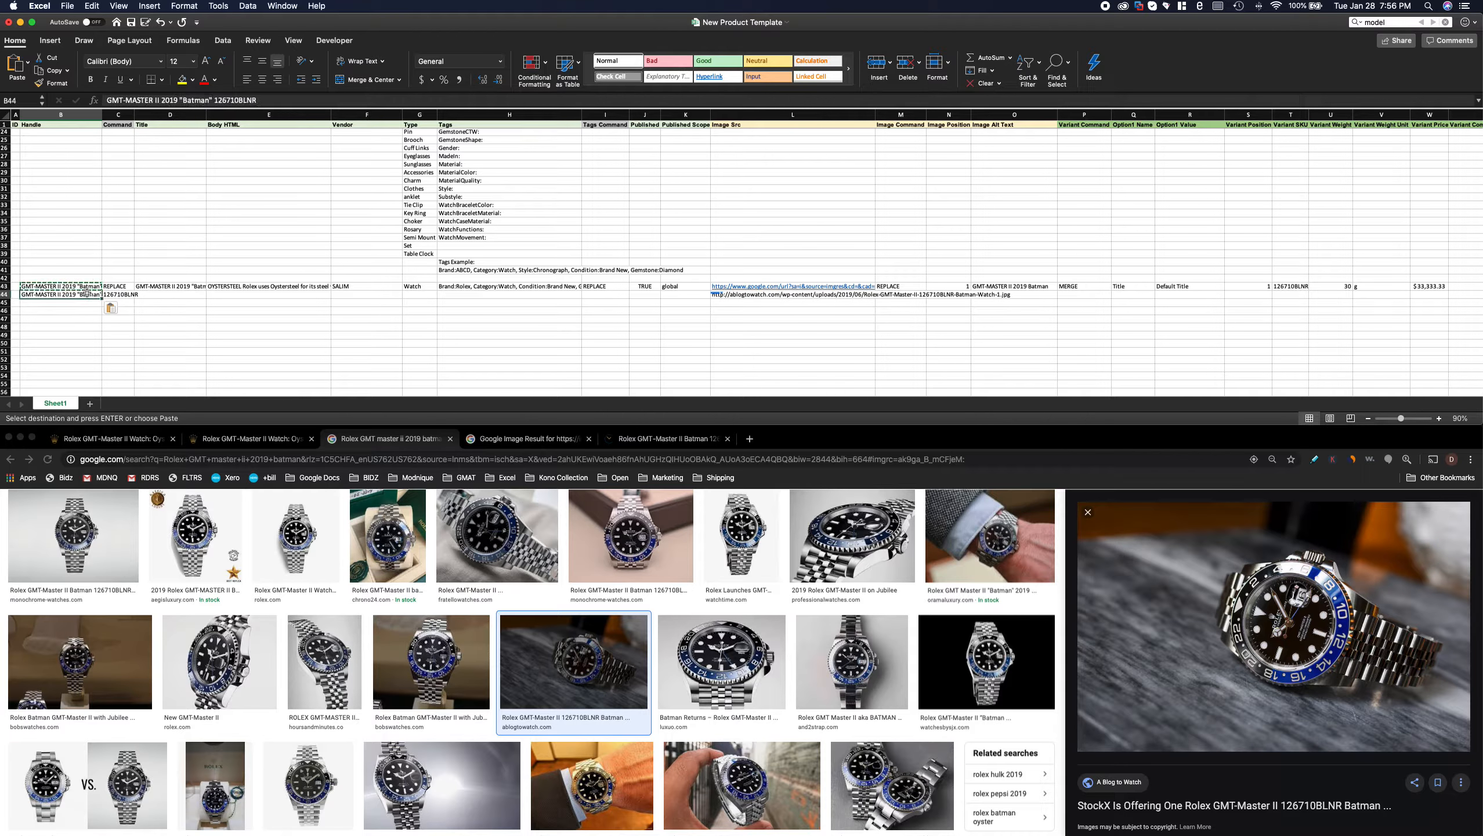
- Set the second image's Image Command to REPLACE and its Image Position to 2 in row 44
key("Right")
key("Right")
key("Right")
key("Right")
key("Right")
key("Right")
key("Right")
key("Right")
key("Right")
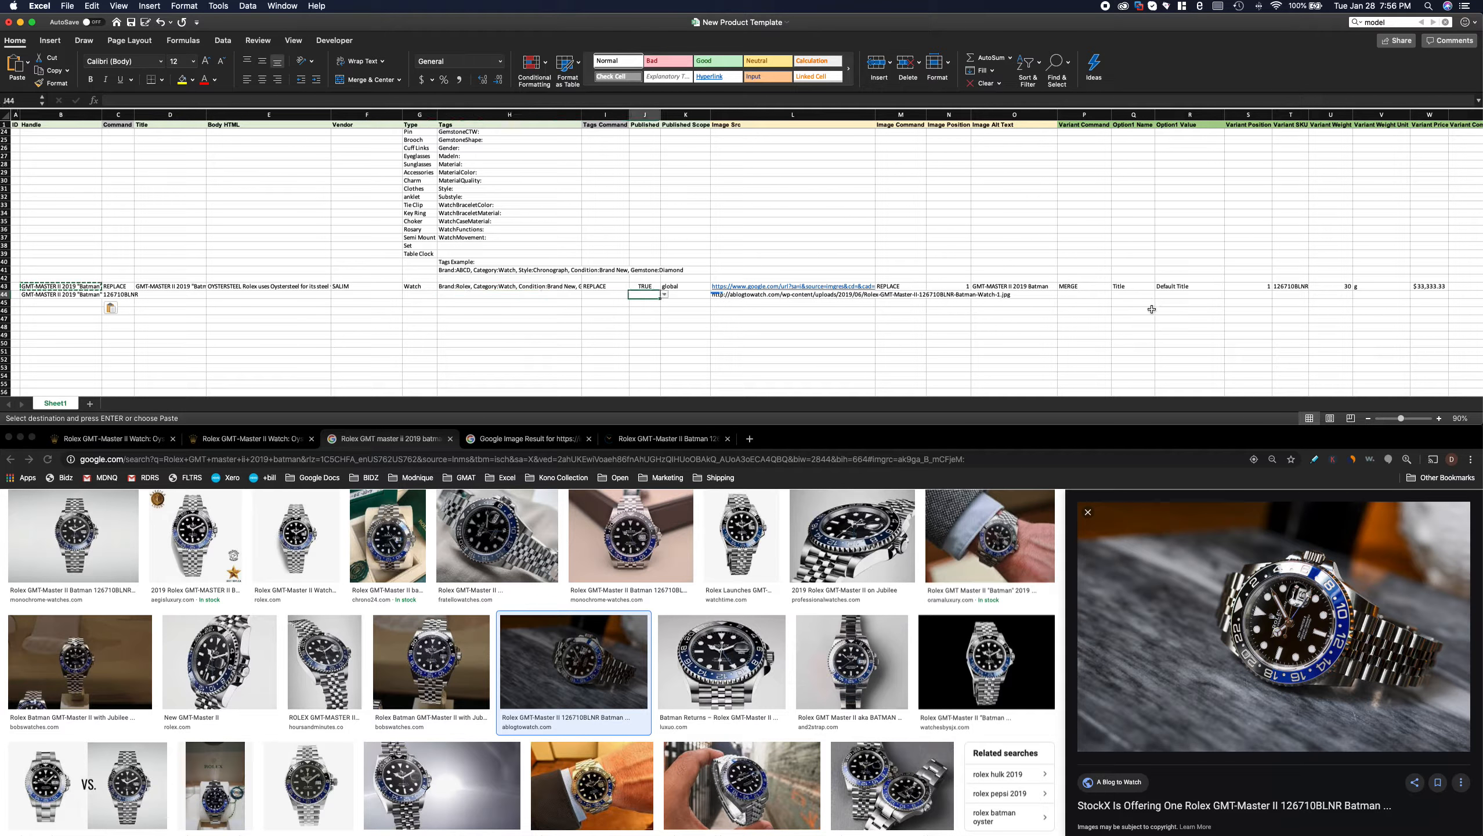
key("Right")
key("Right")
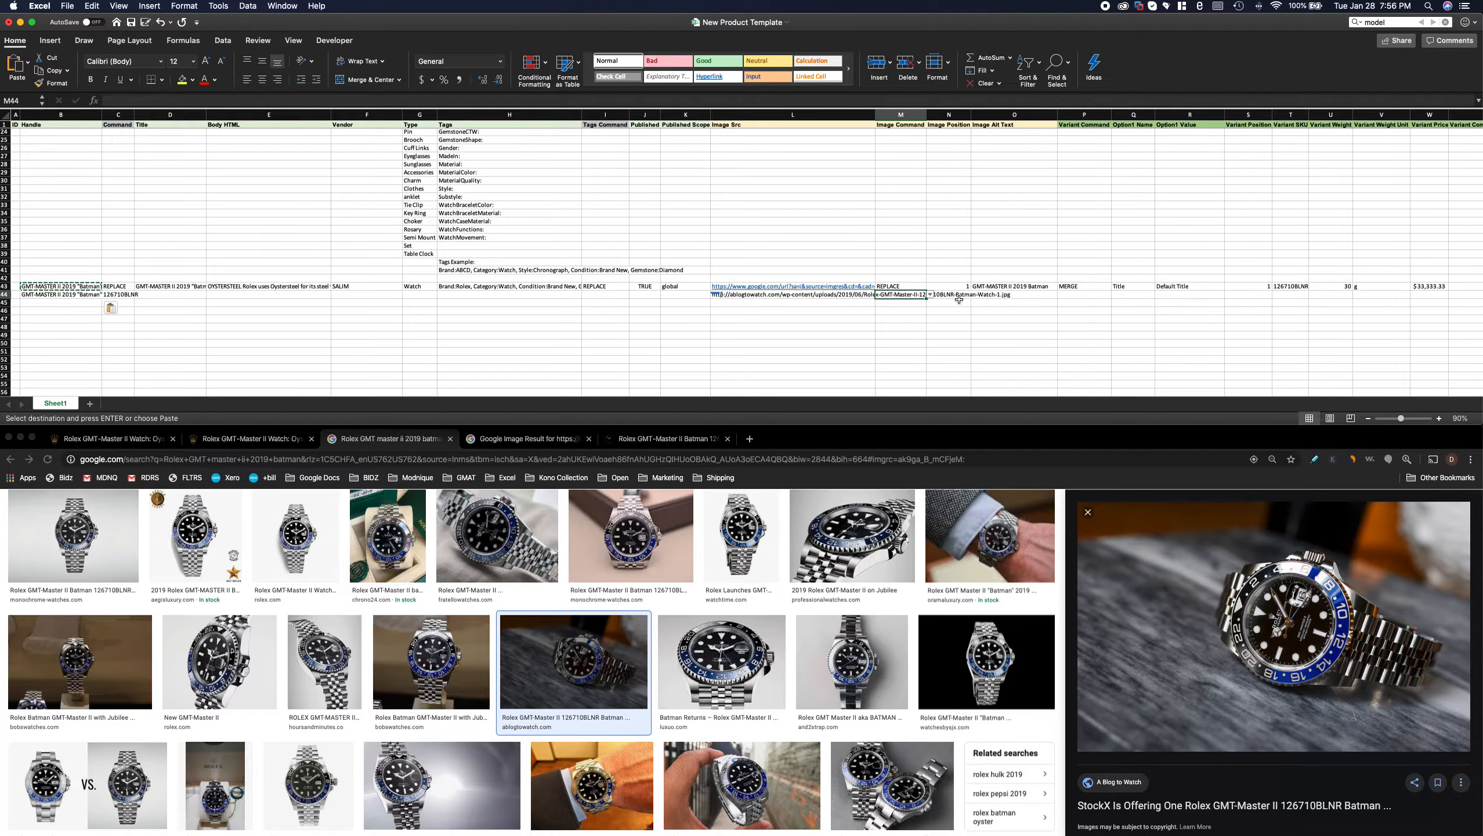
type("REPLACE")
key("Tab")
type("2")
key("Return")
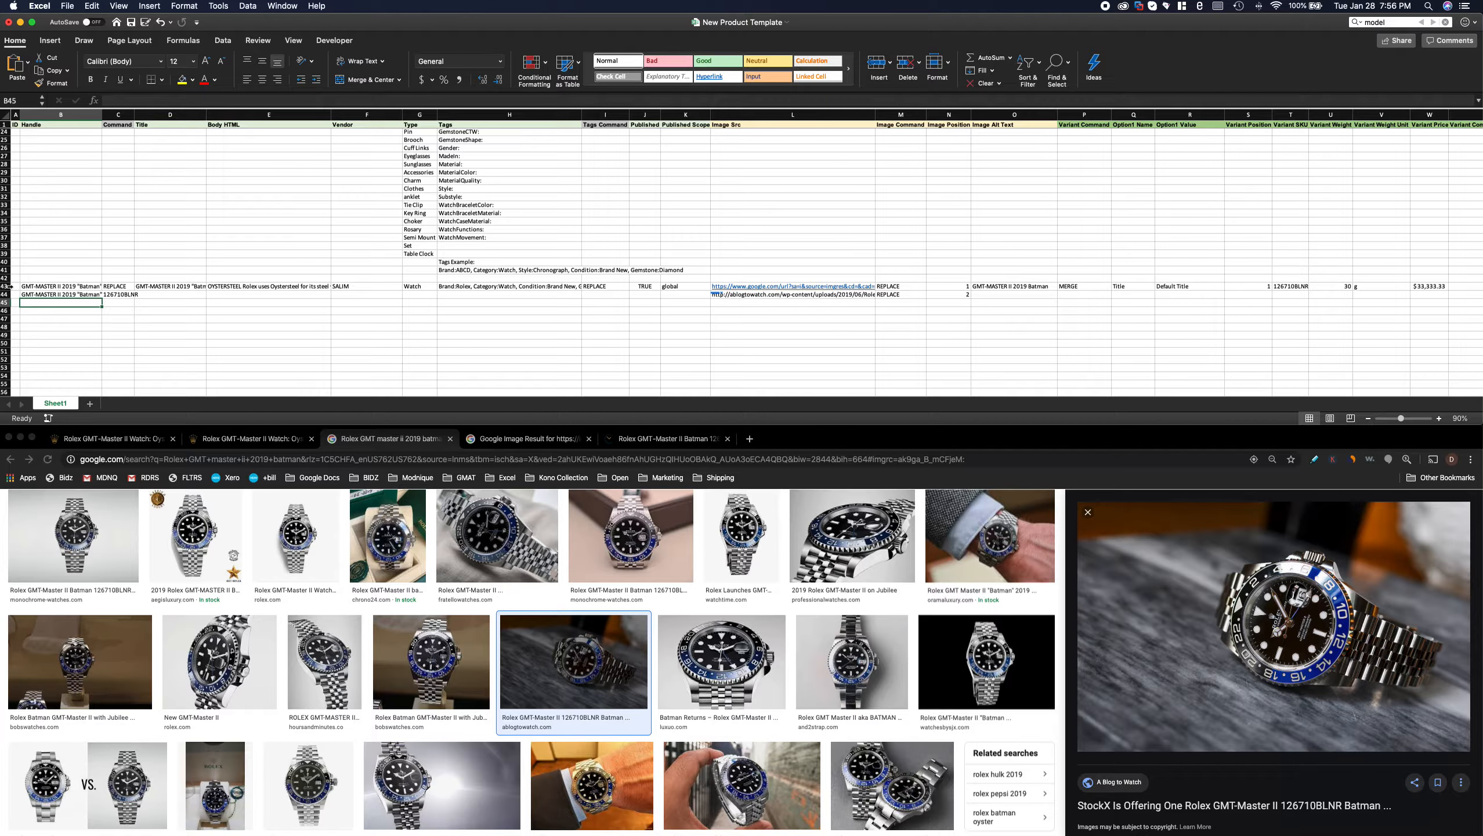
left_click_drag(14, 287, 15, 295)
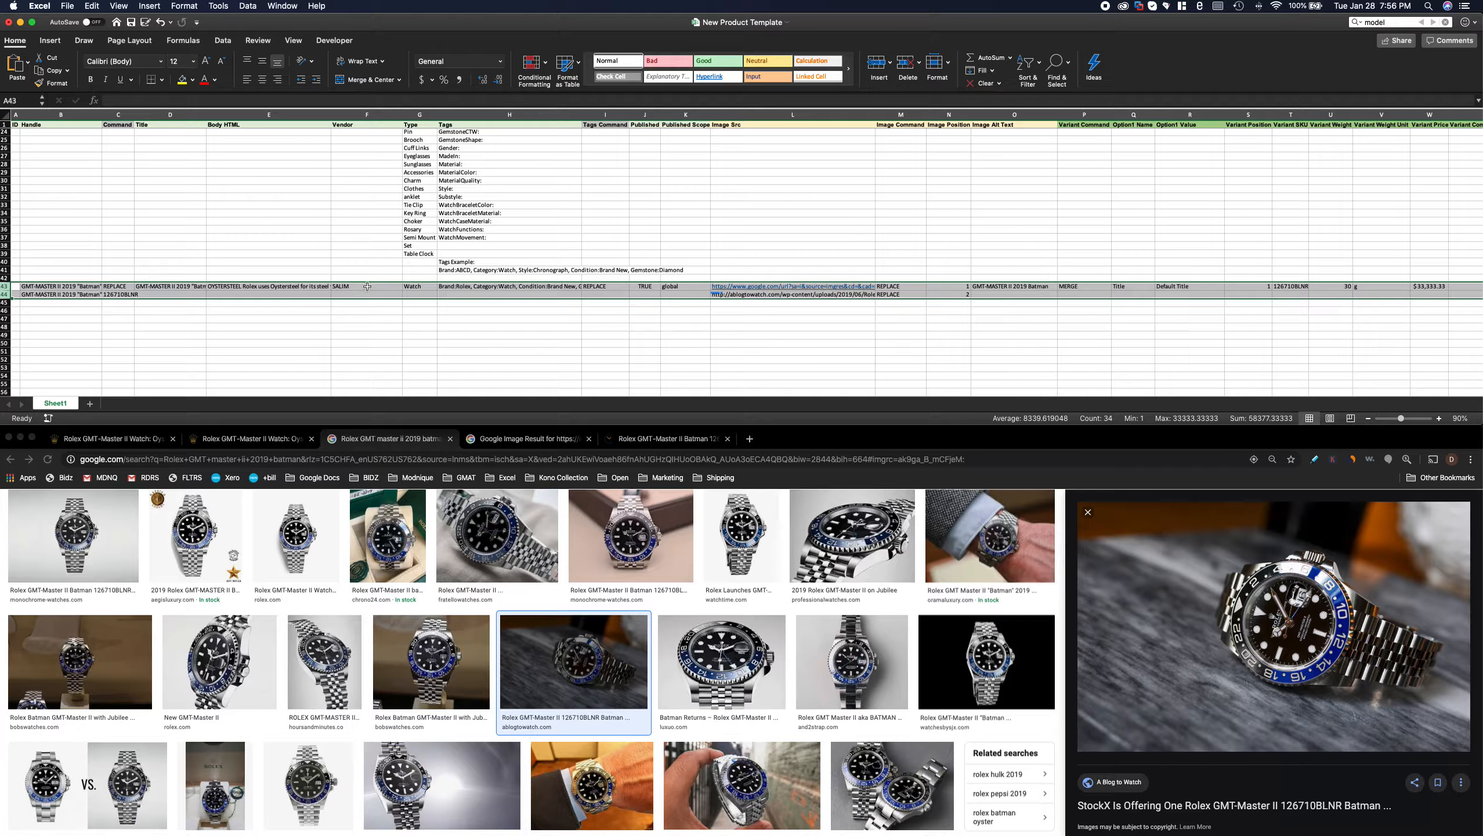
left_click_drag(851, 298, 854, 291)
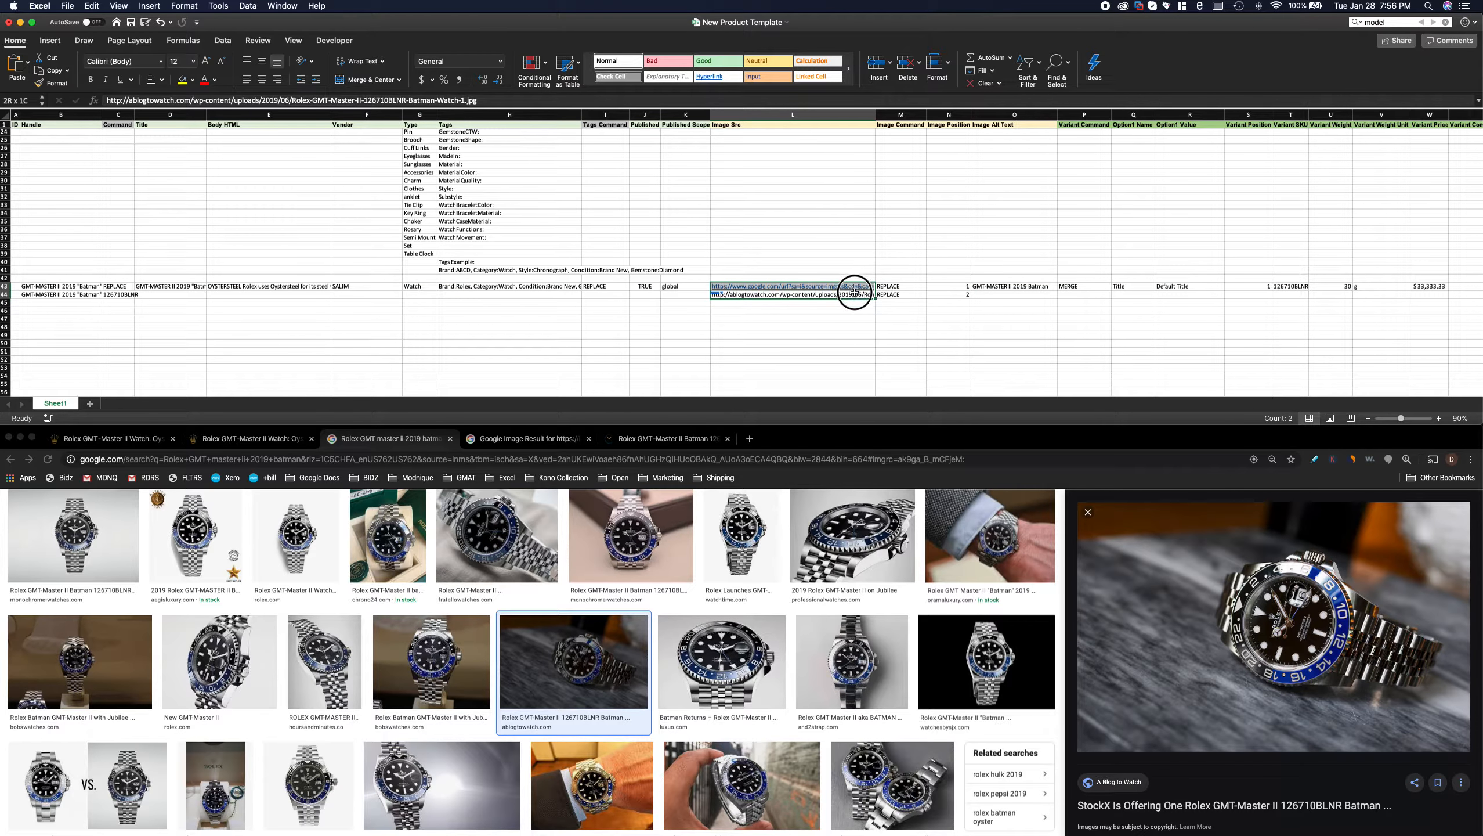
left_click(749, 294)
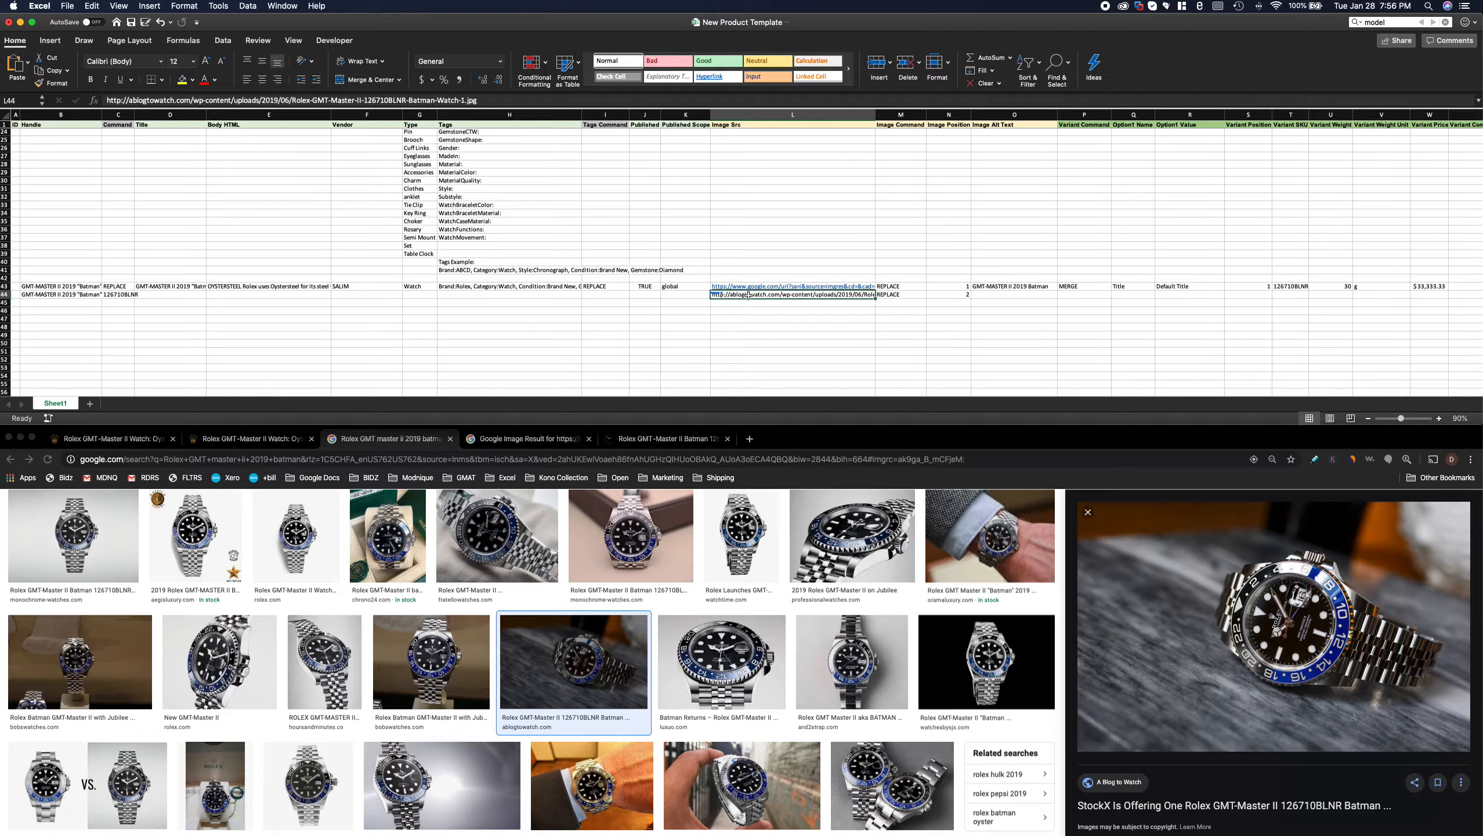
left_click_drag(749, 295, 759, 286)
left_click_drag(85, 286, 325, 286)
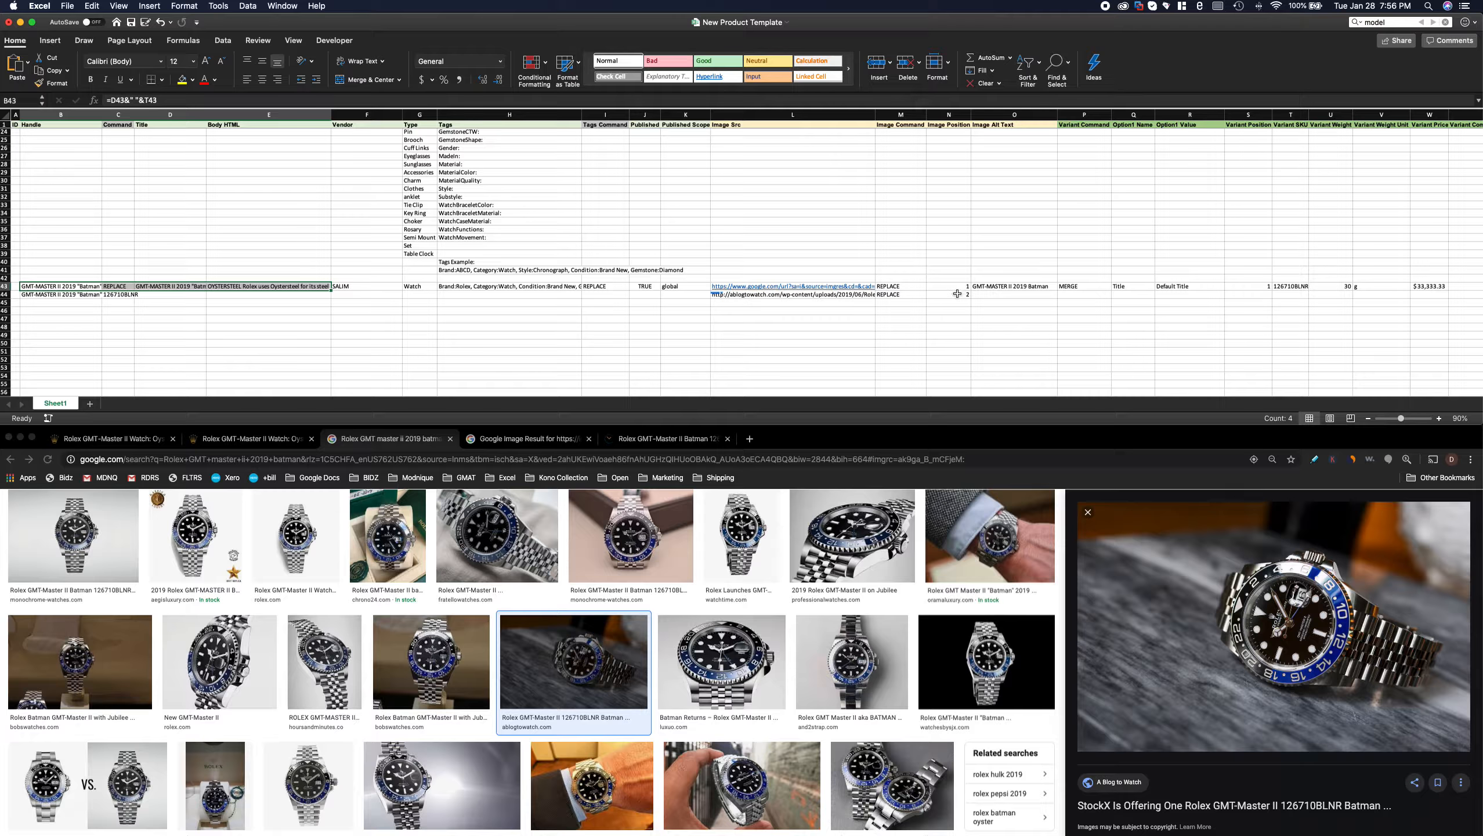
left_click_drag(957, 294, 817, 300)
left_click(634, 354)
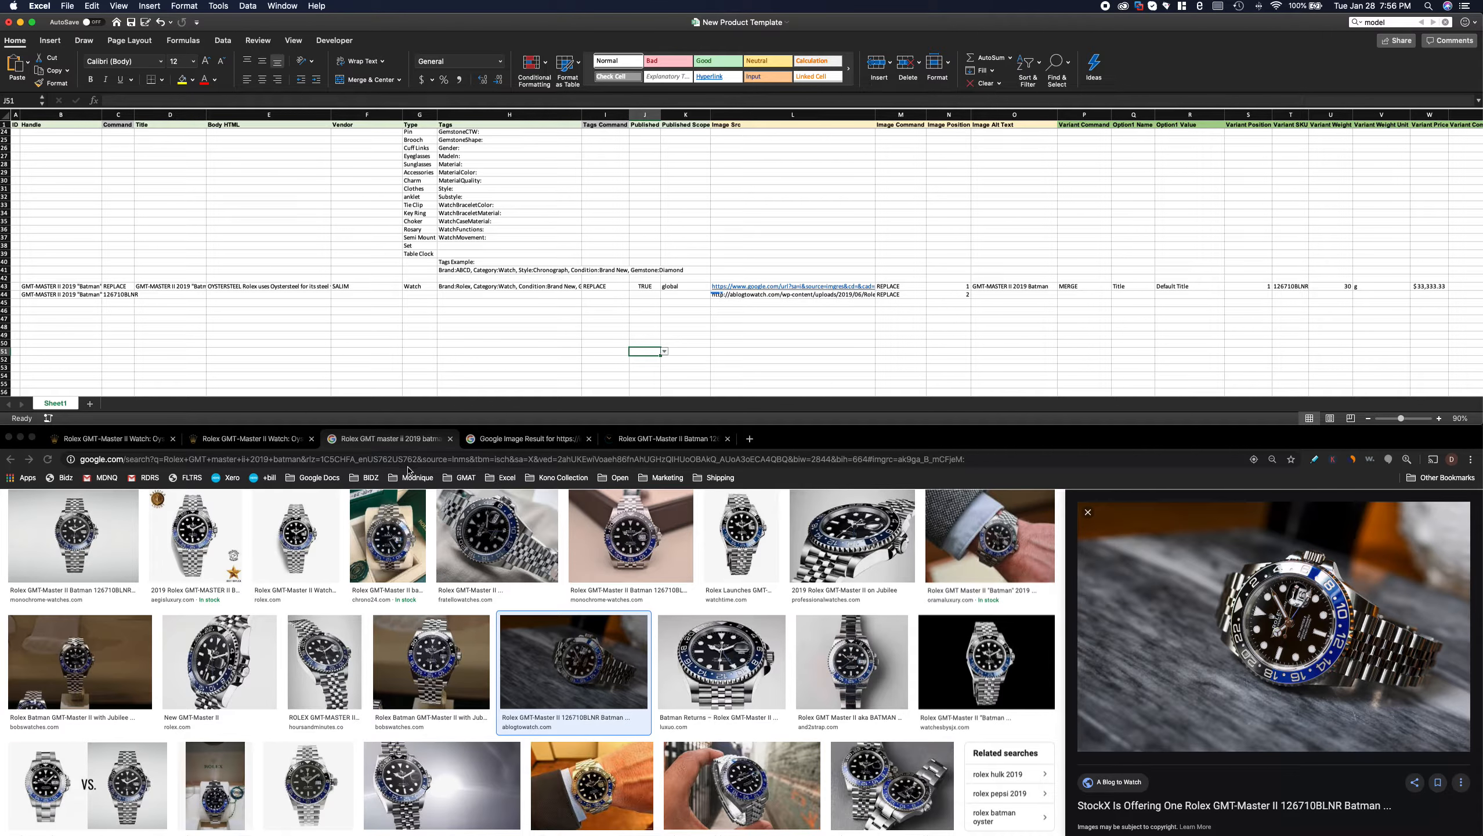
- Start an example product row by entering Ring in Handle cell B46
left_click(68, 309)
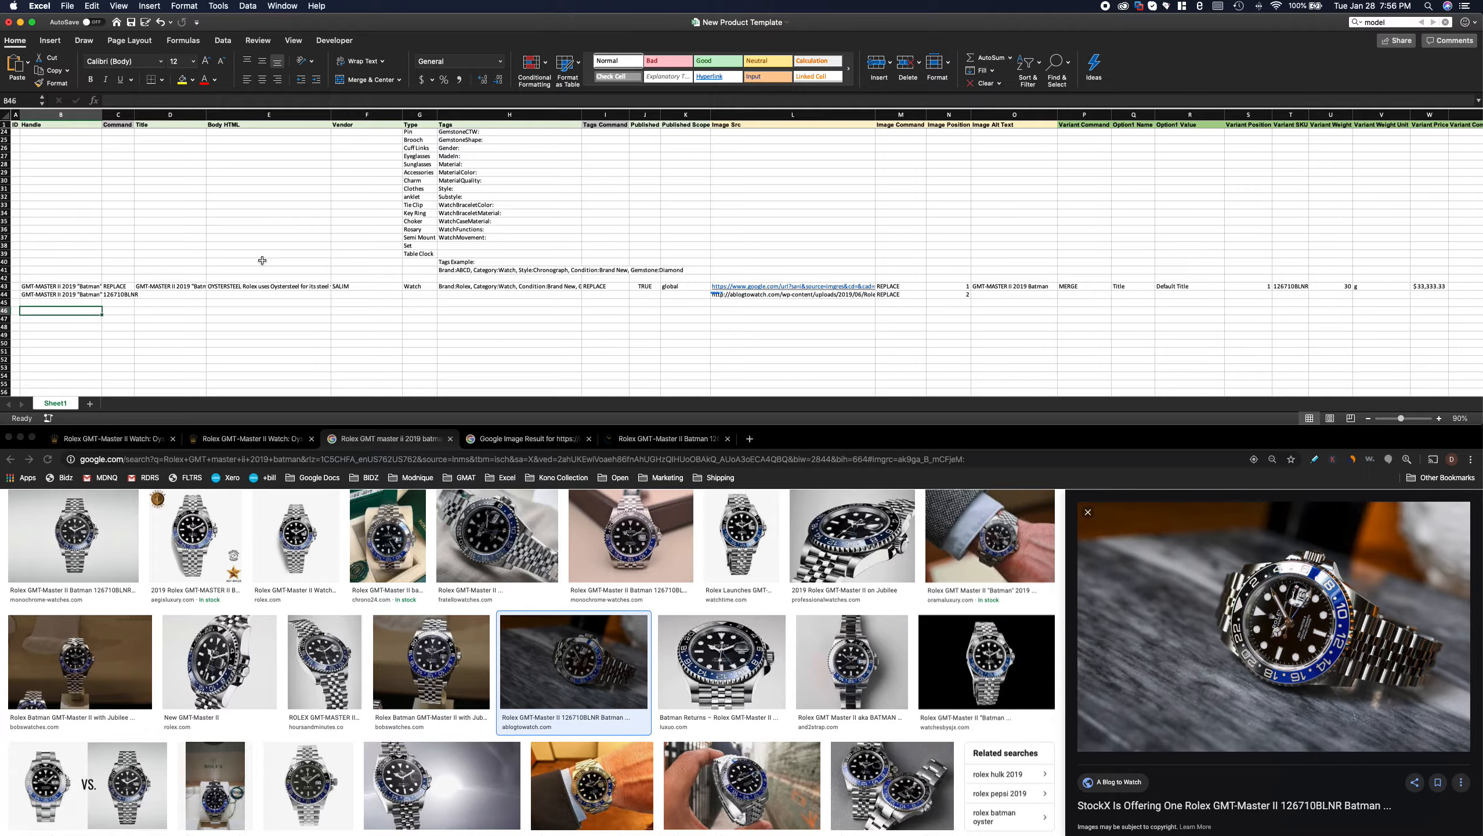
type("Ring")
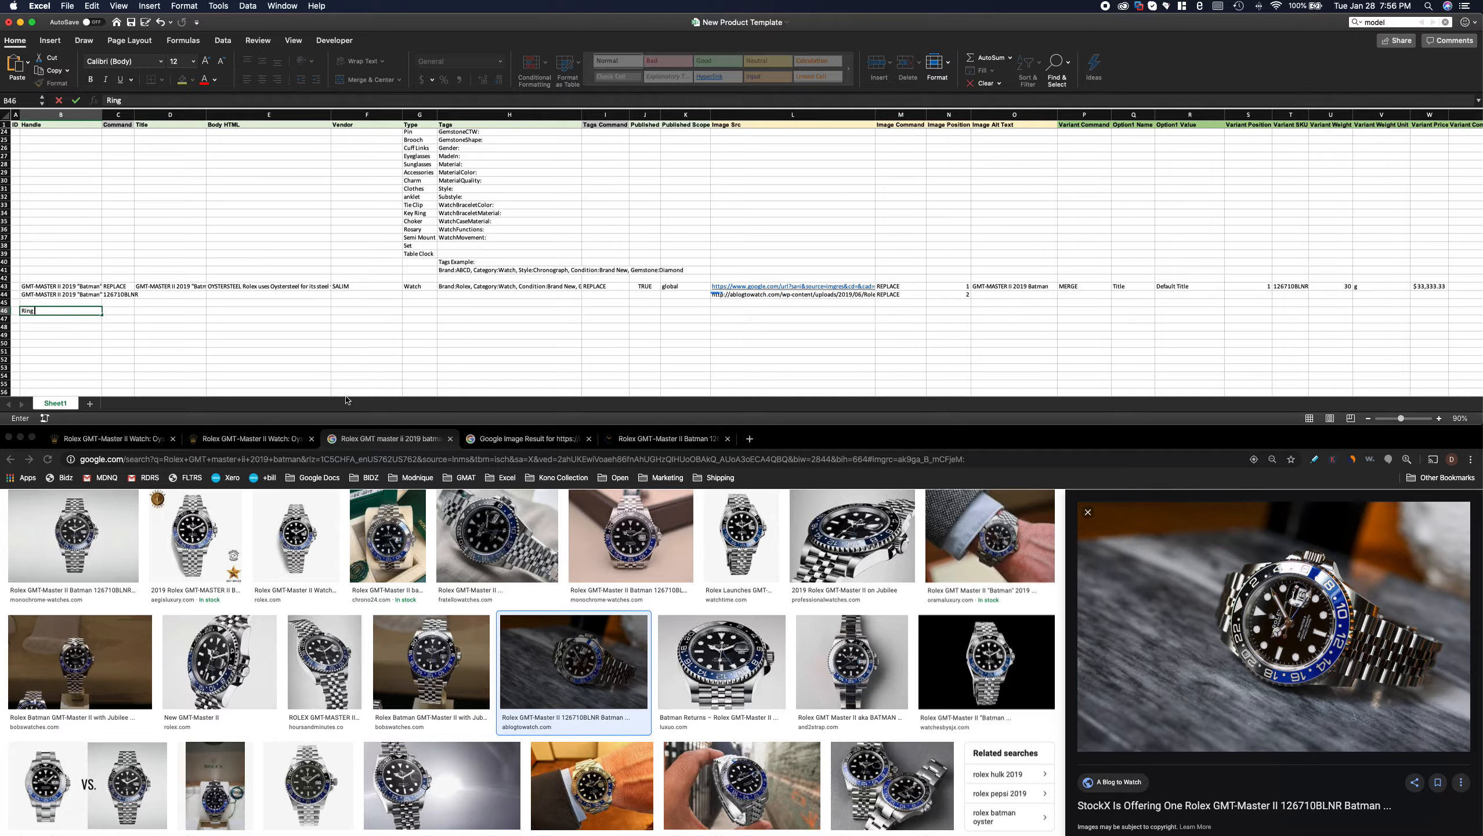
- Switch to Chrome, search Google for "stackable band" in a new tab, and open the Kay Jewelers Diamond Wedding Band listing
left_click(749, 439)
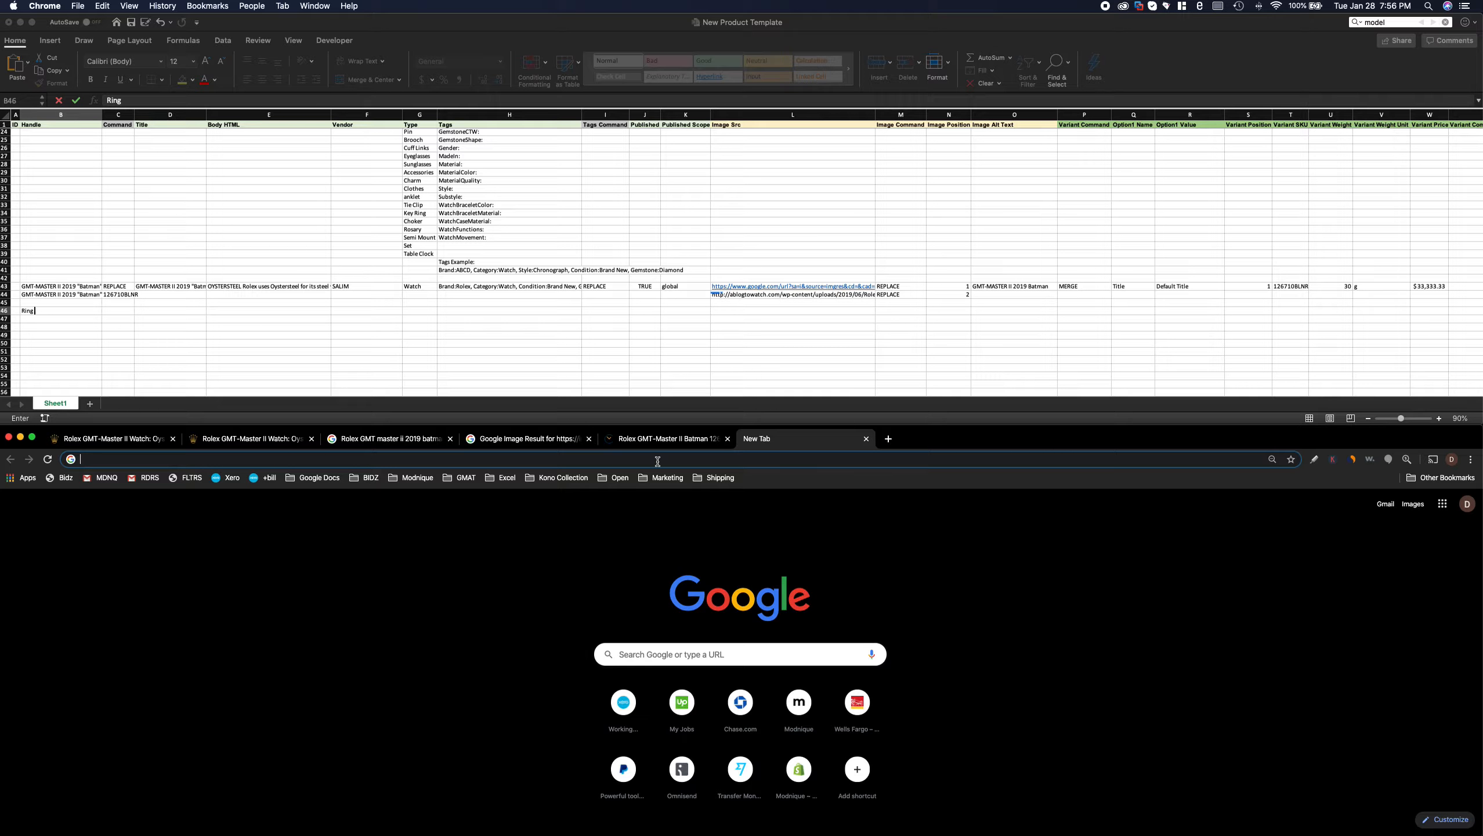
type("stackable band")
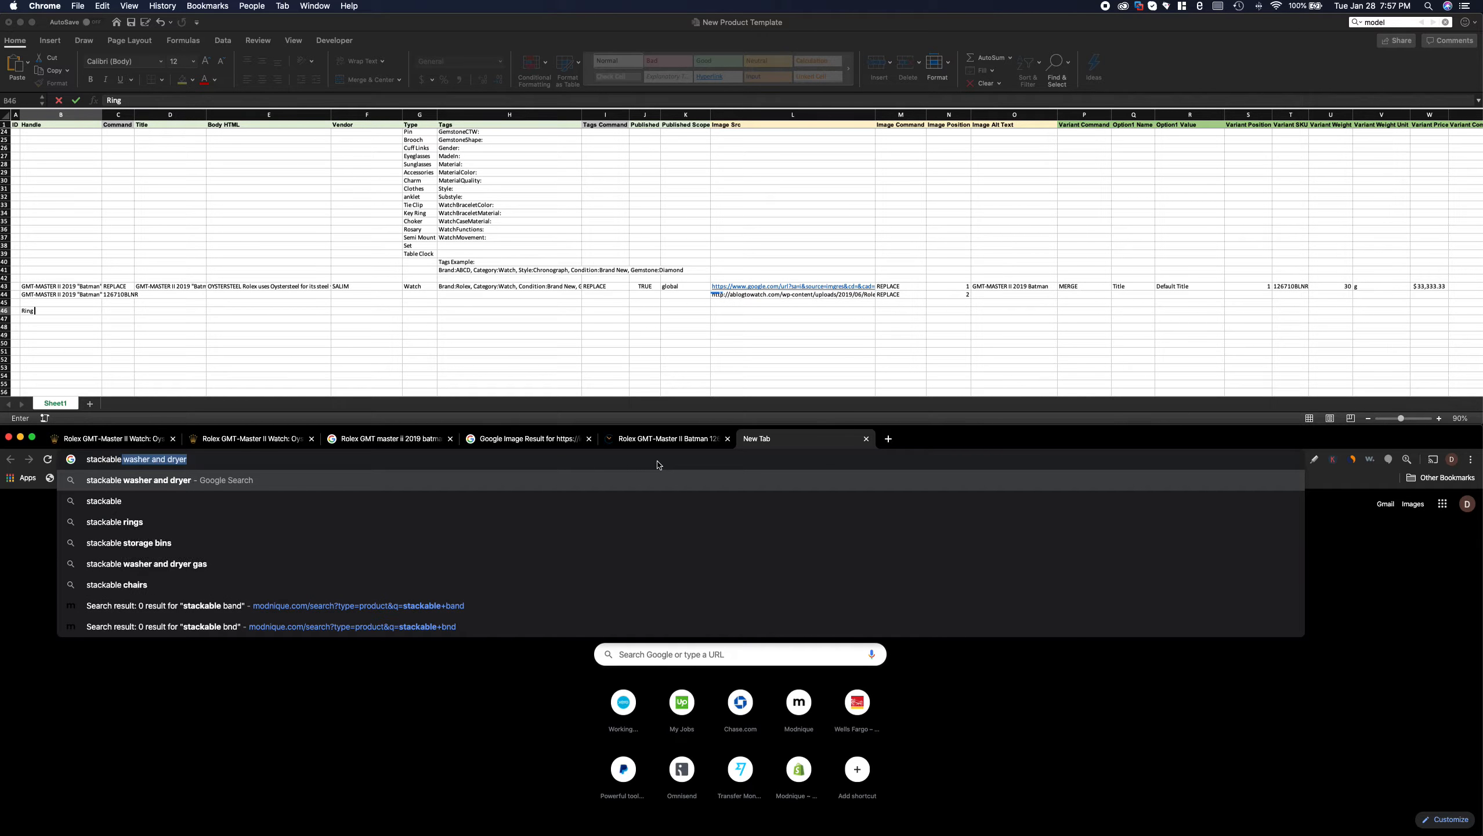
key("Return")
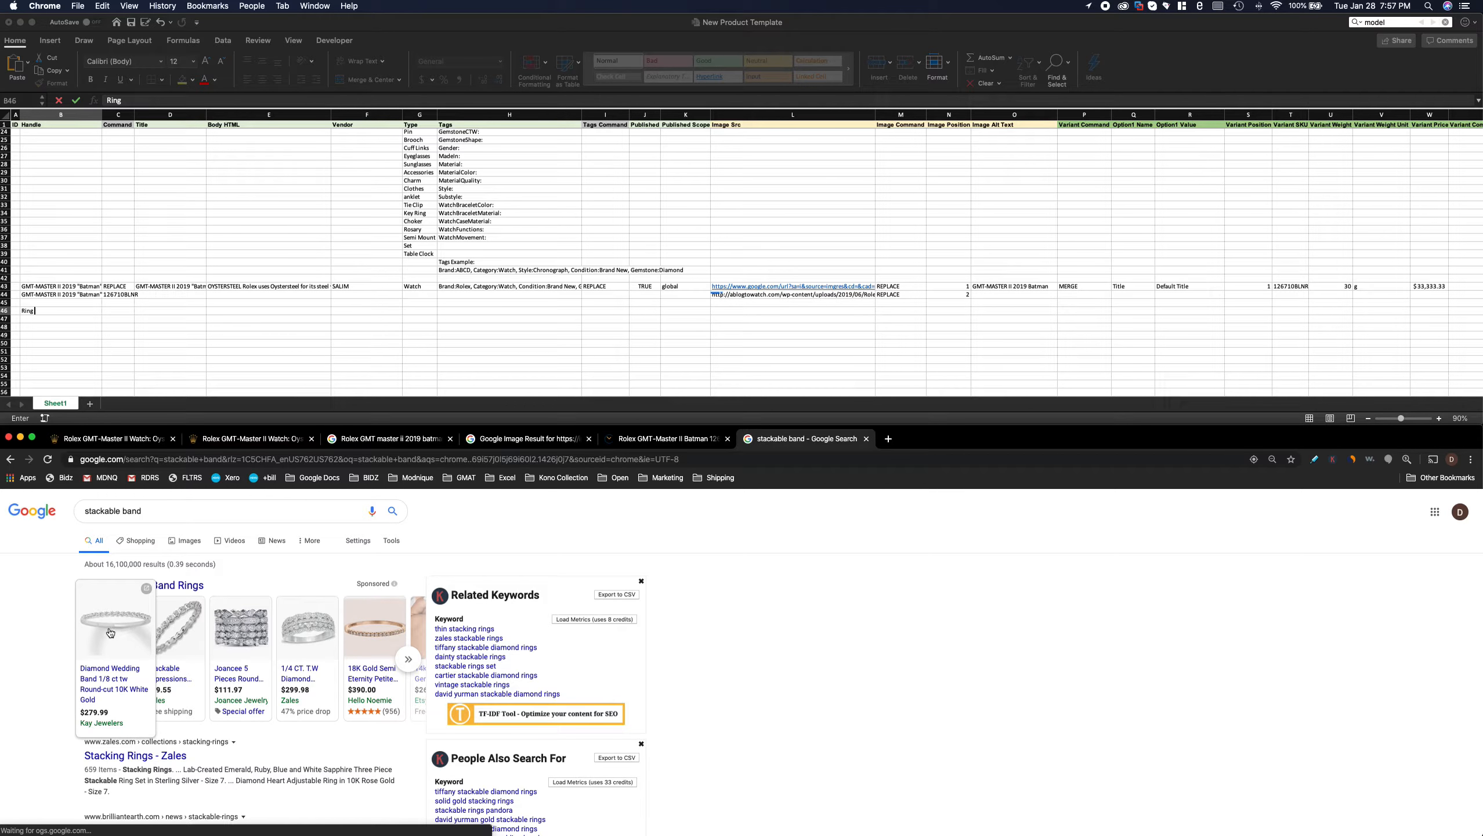
left_click(110, 633)
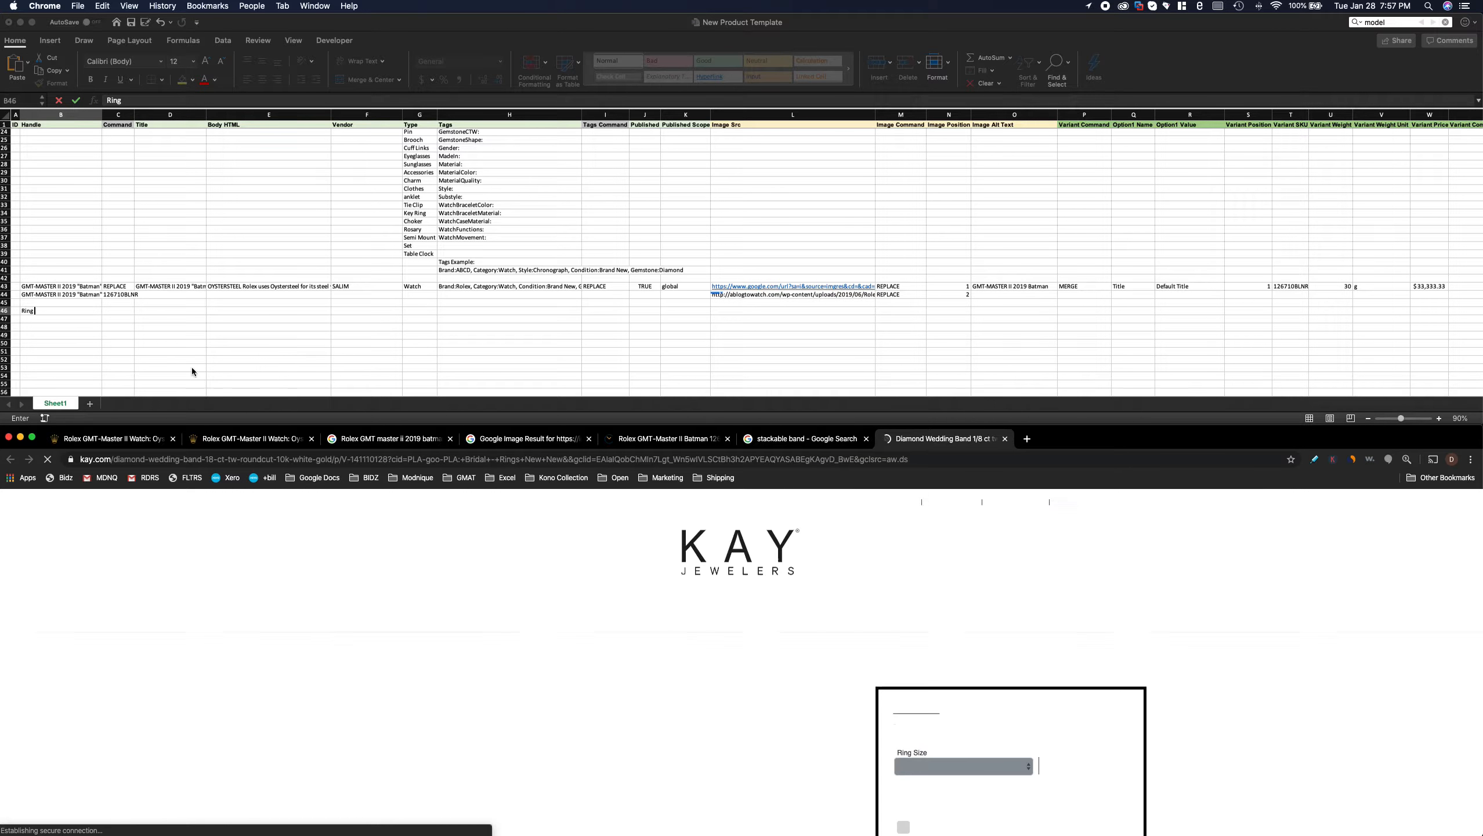
- Back in Excel, enter Ring in Type cell G46, and dismiss the email sign-up popup on the Kay Jewelers page
left_click(75, 309)
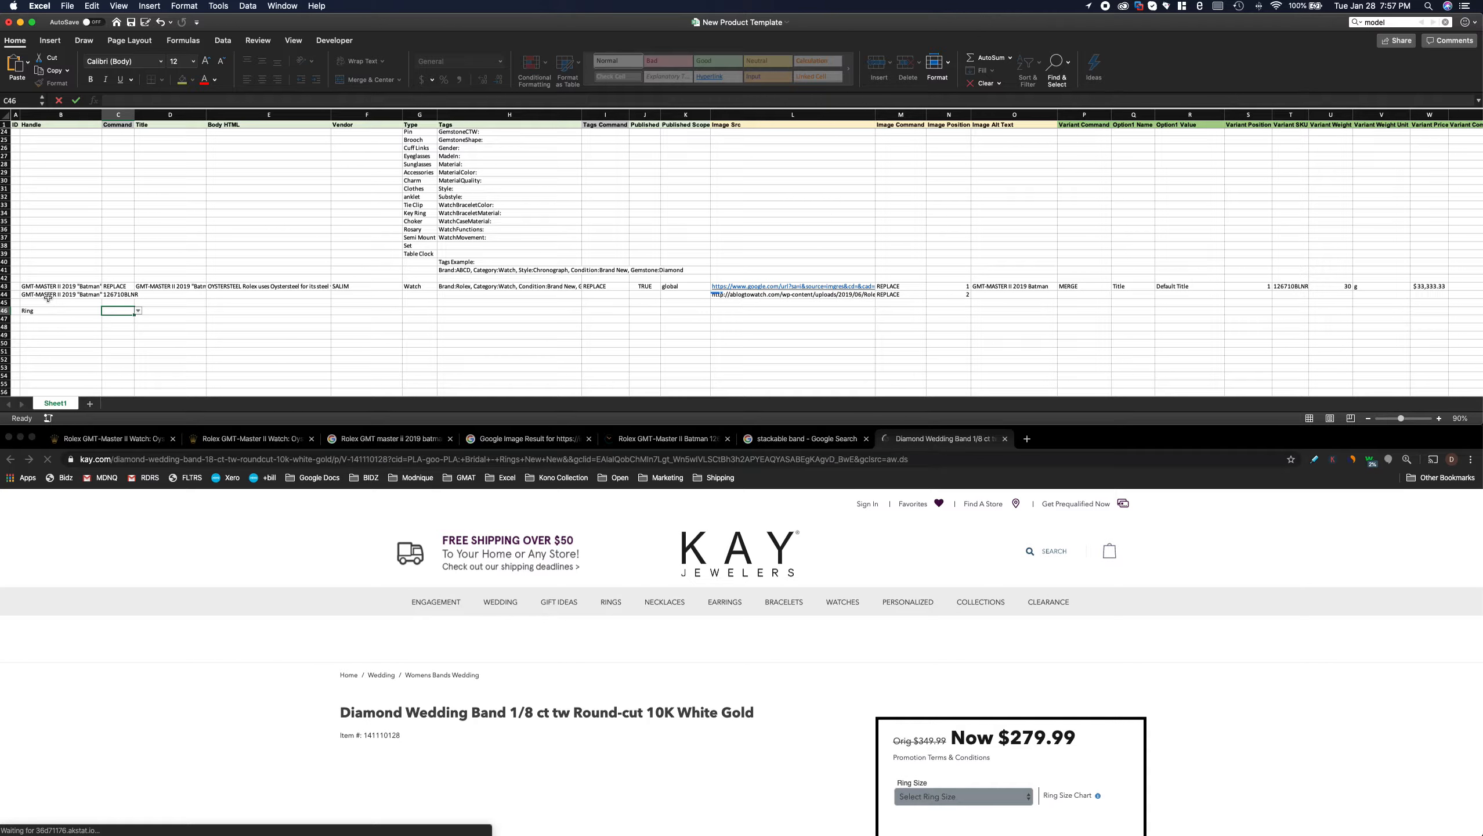
key("Tab")
left_click_drag(43, 286, 533, 288)
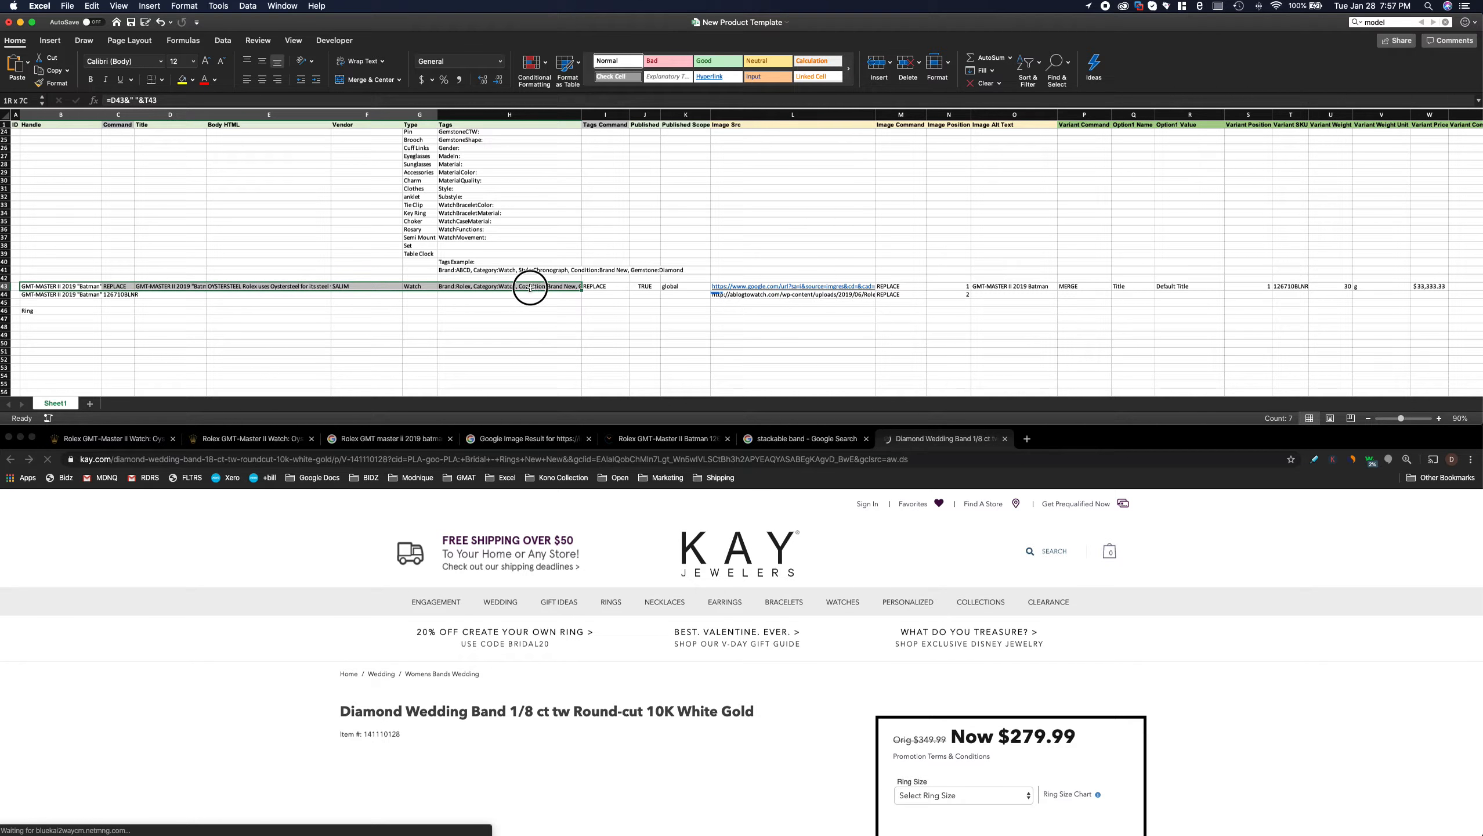
left_click(58, 310)
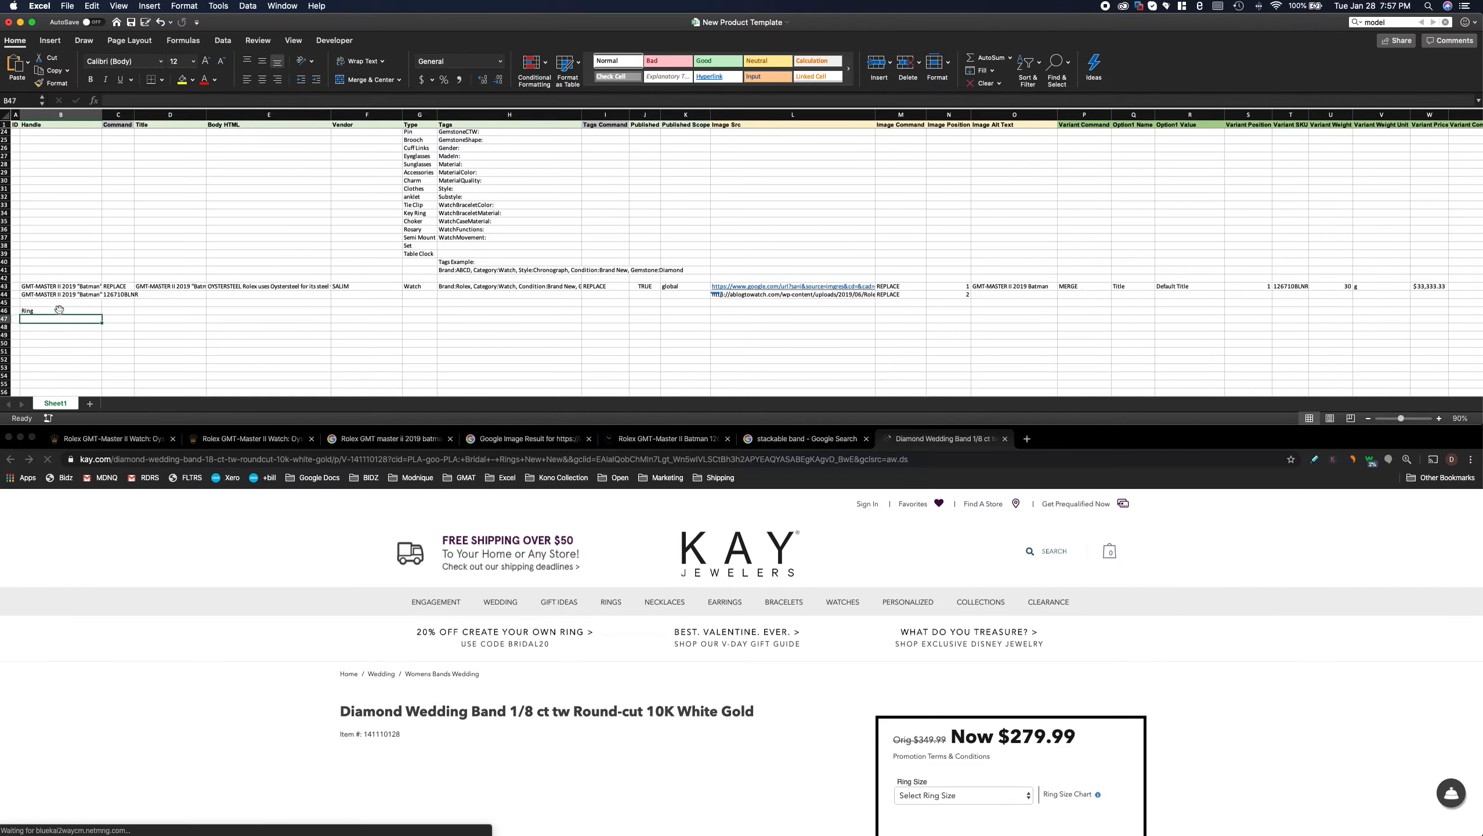
left_click(429, 312)
type("Ring")
key("Tab")
left_click_drag(472, 165, 509, 261)
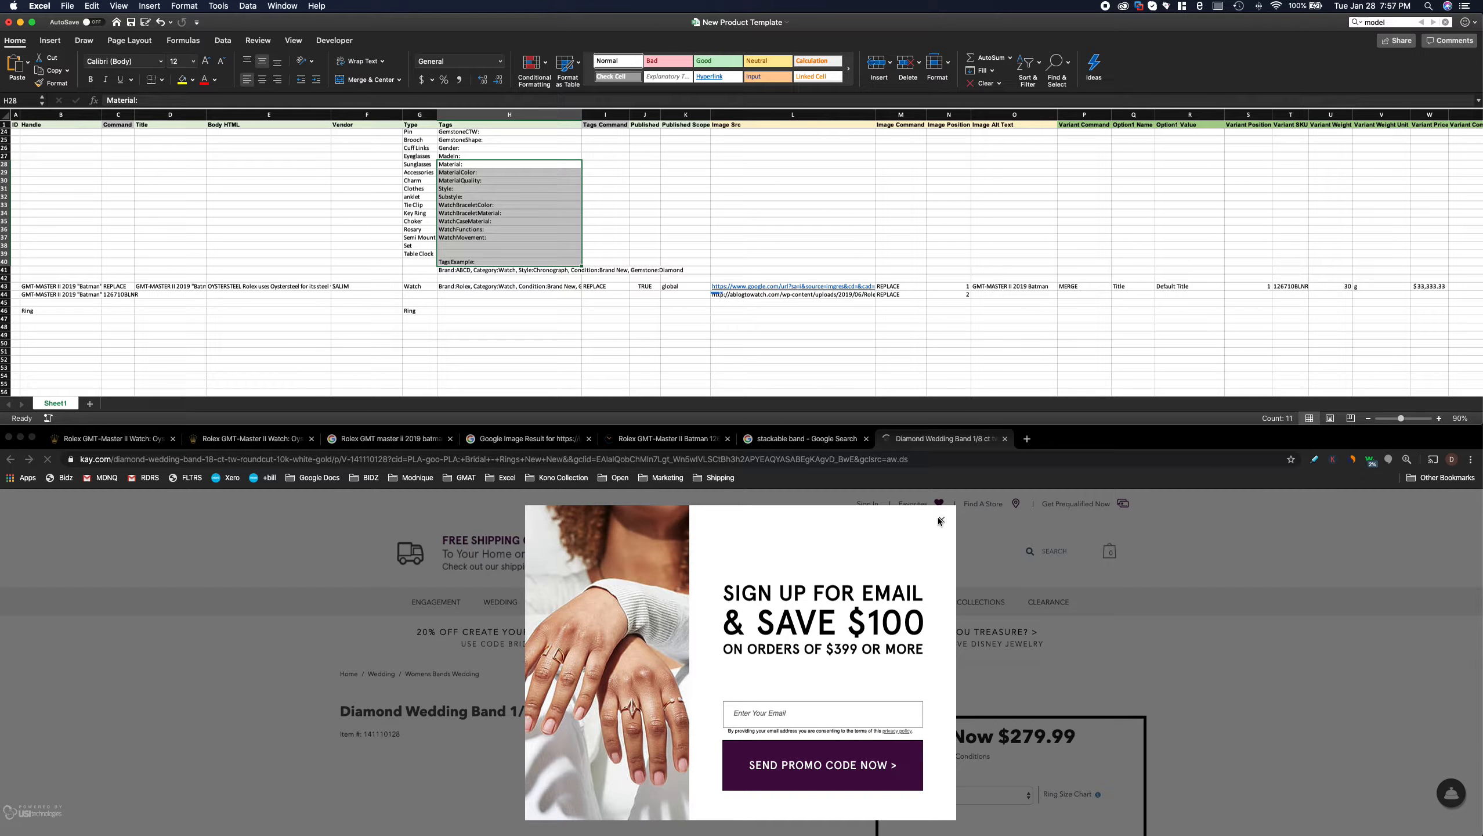
left_click(939, 520)
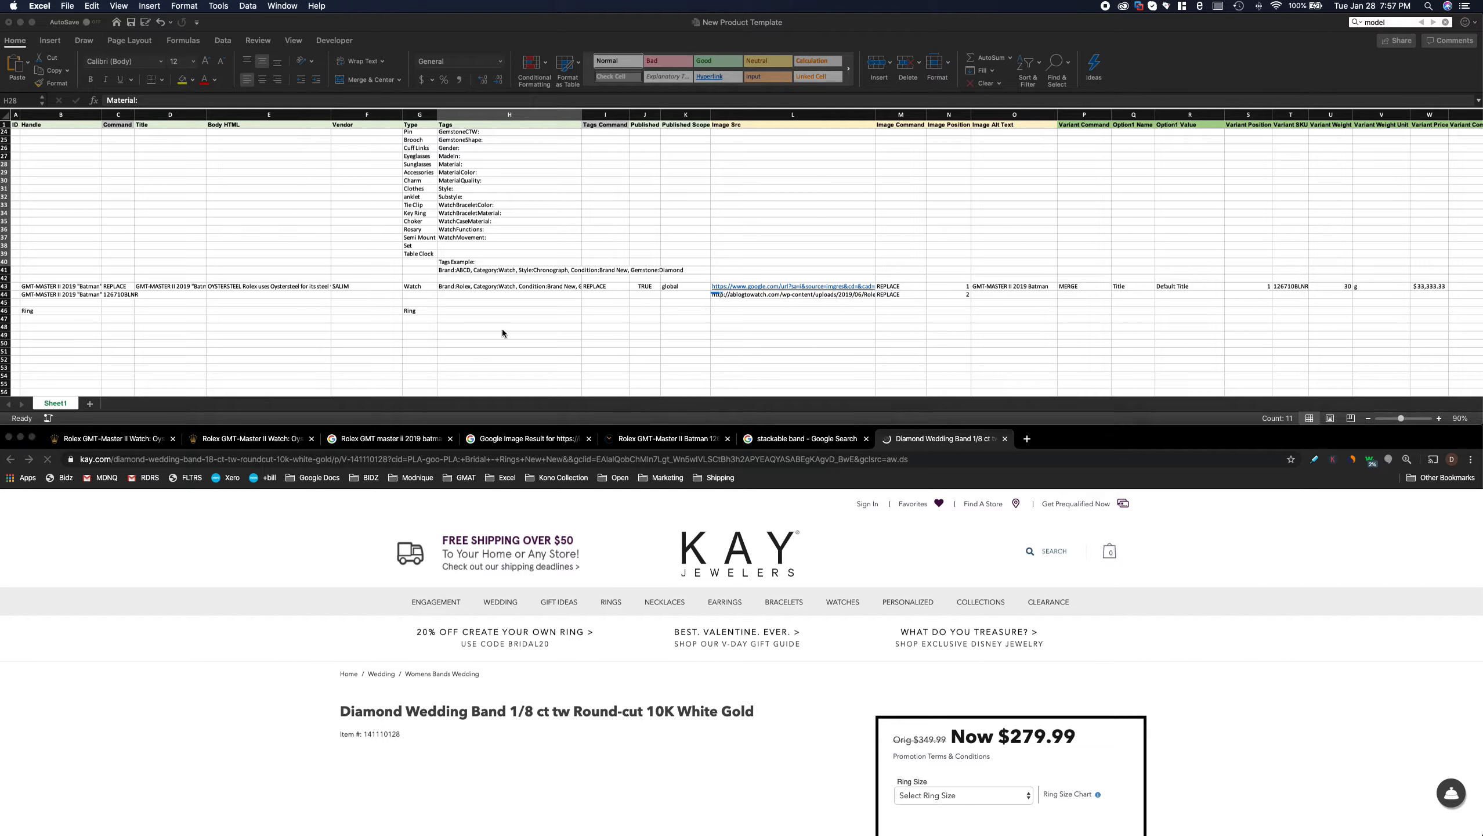
- Set the Variant Command for the ring in row 46 to MERGE
left_click(421, 311)
key("Right")
key("Right")
key("Right")
key("Right")
key("Right")
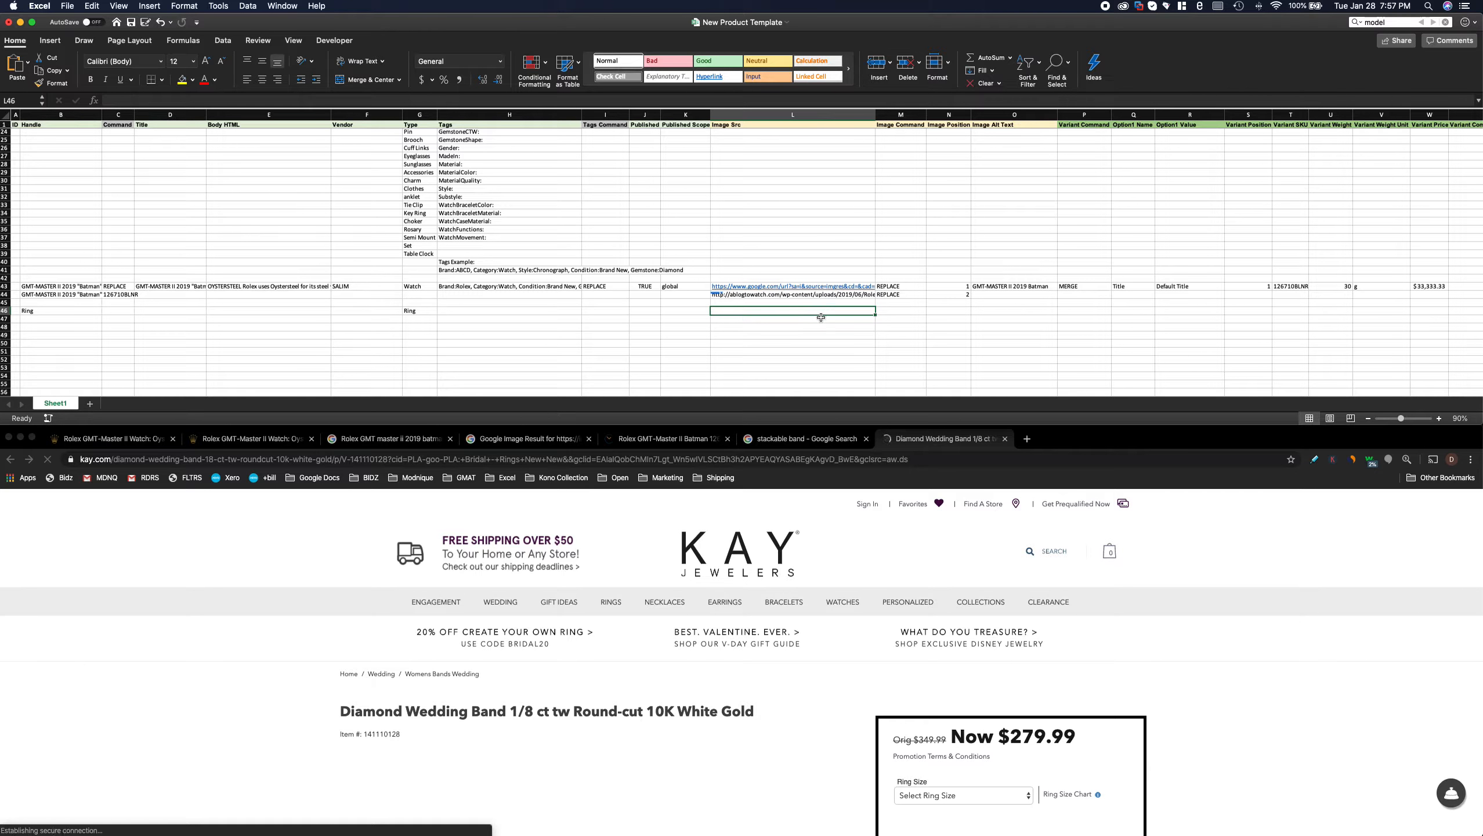
key("Right")
key("Right")
key("Right")
key("Right")
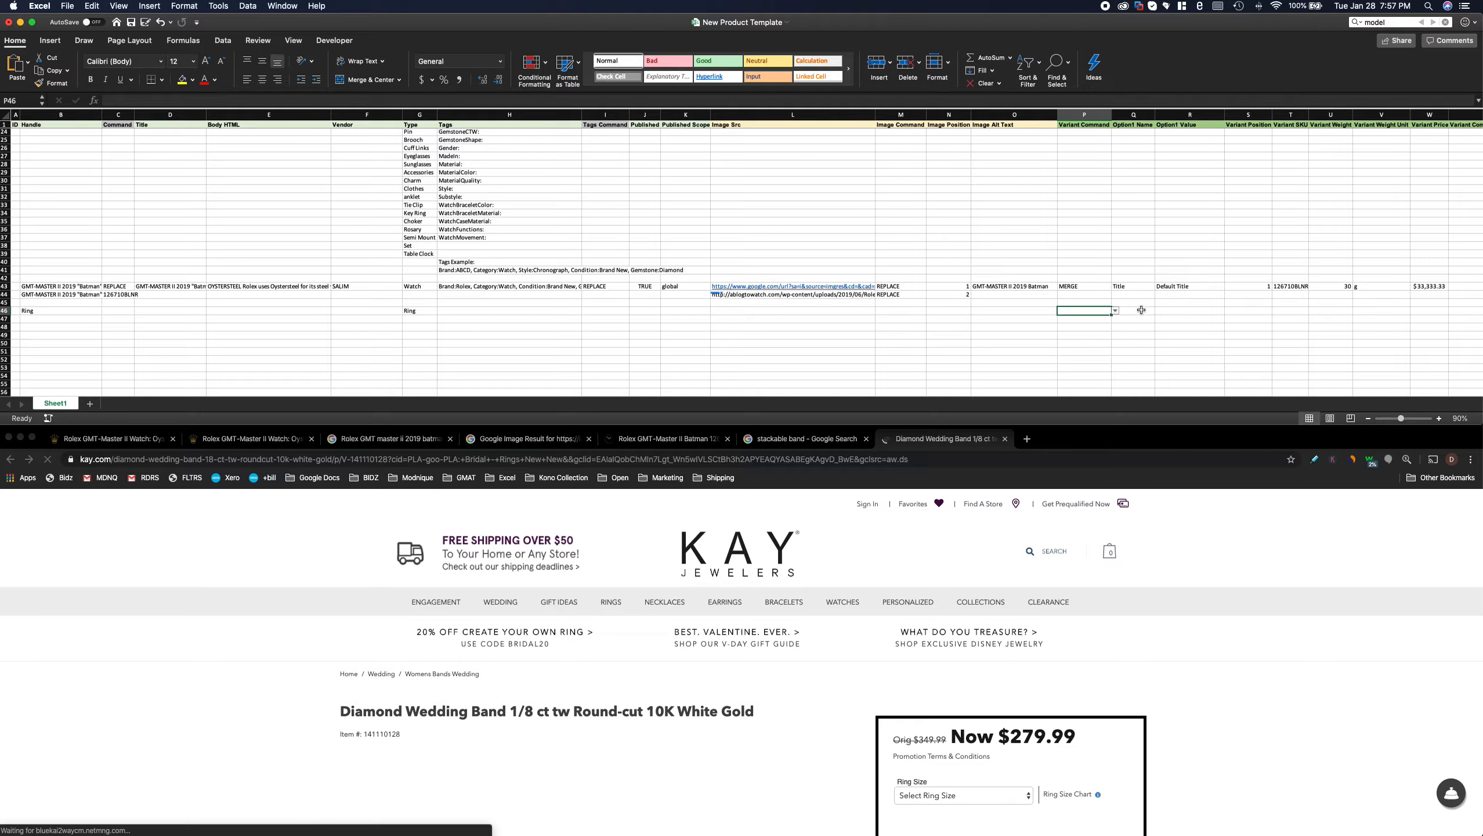
type("MERGE")
key("Tab")
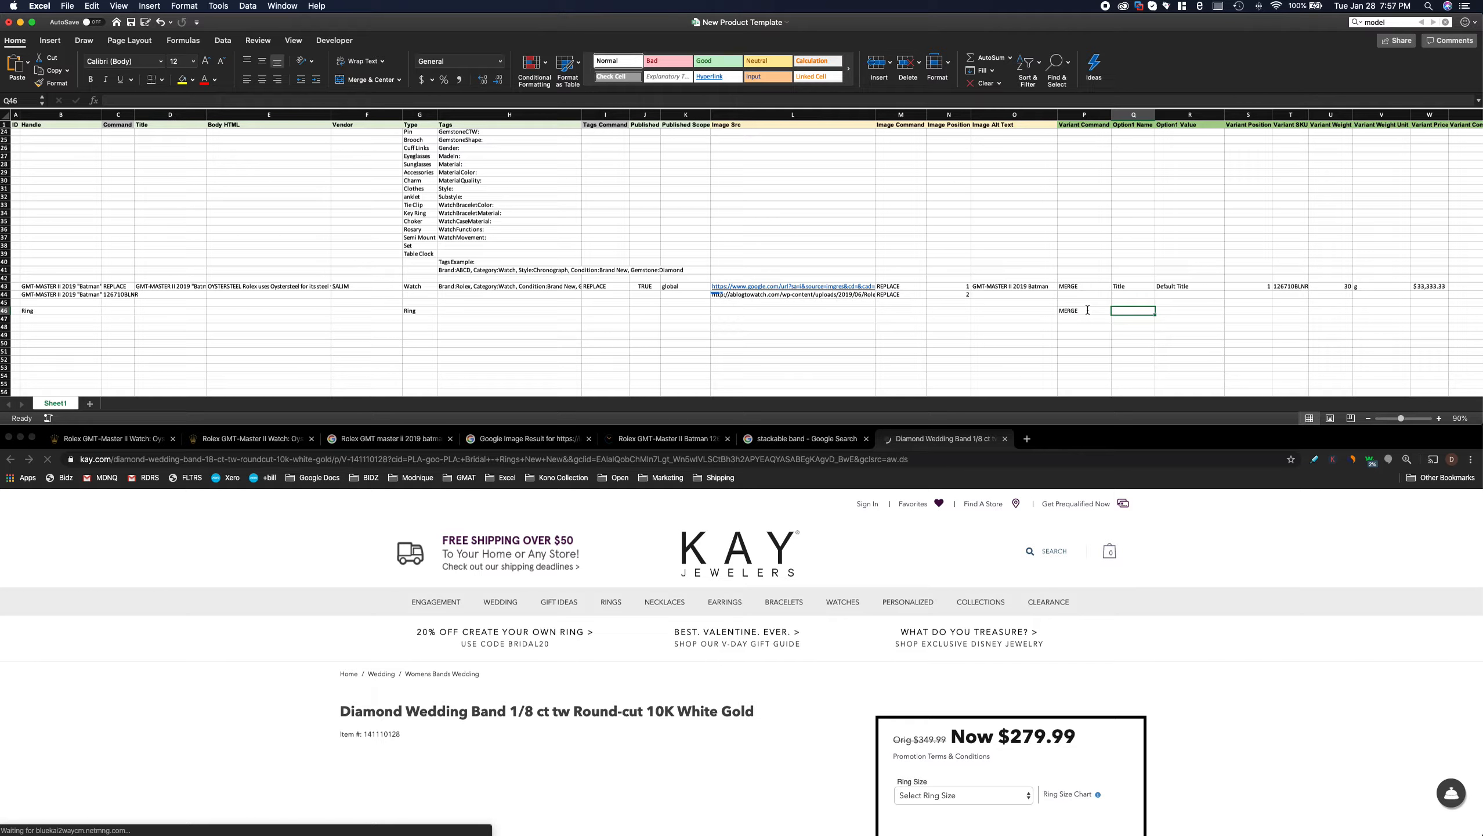
- Give the ring's first variant in row 46 the Option1 Name Size, Option1 Value 3 and Variant Position 1
type("S")
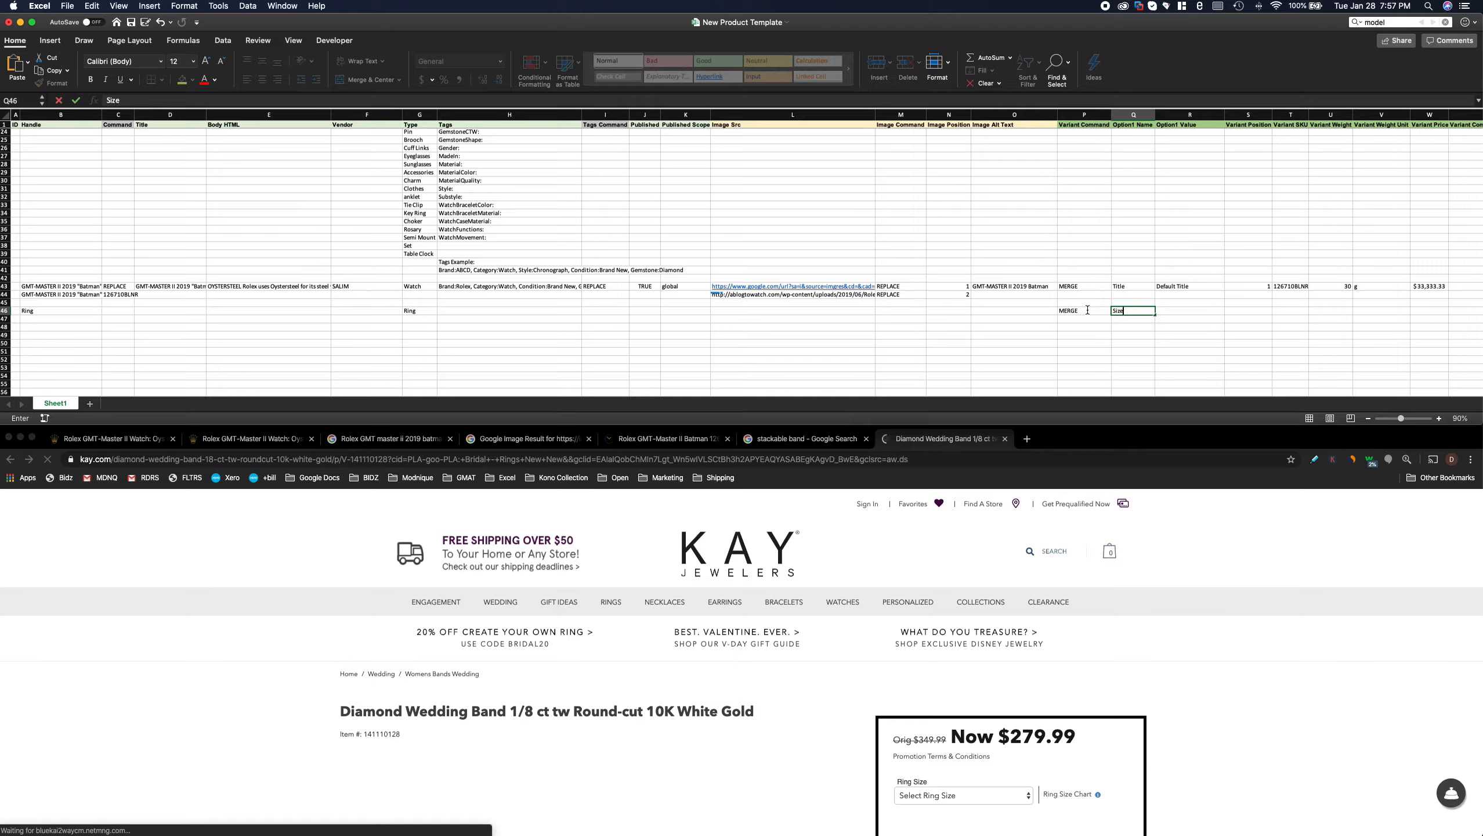
type("ize")
key("Tab")
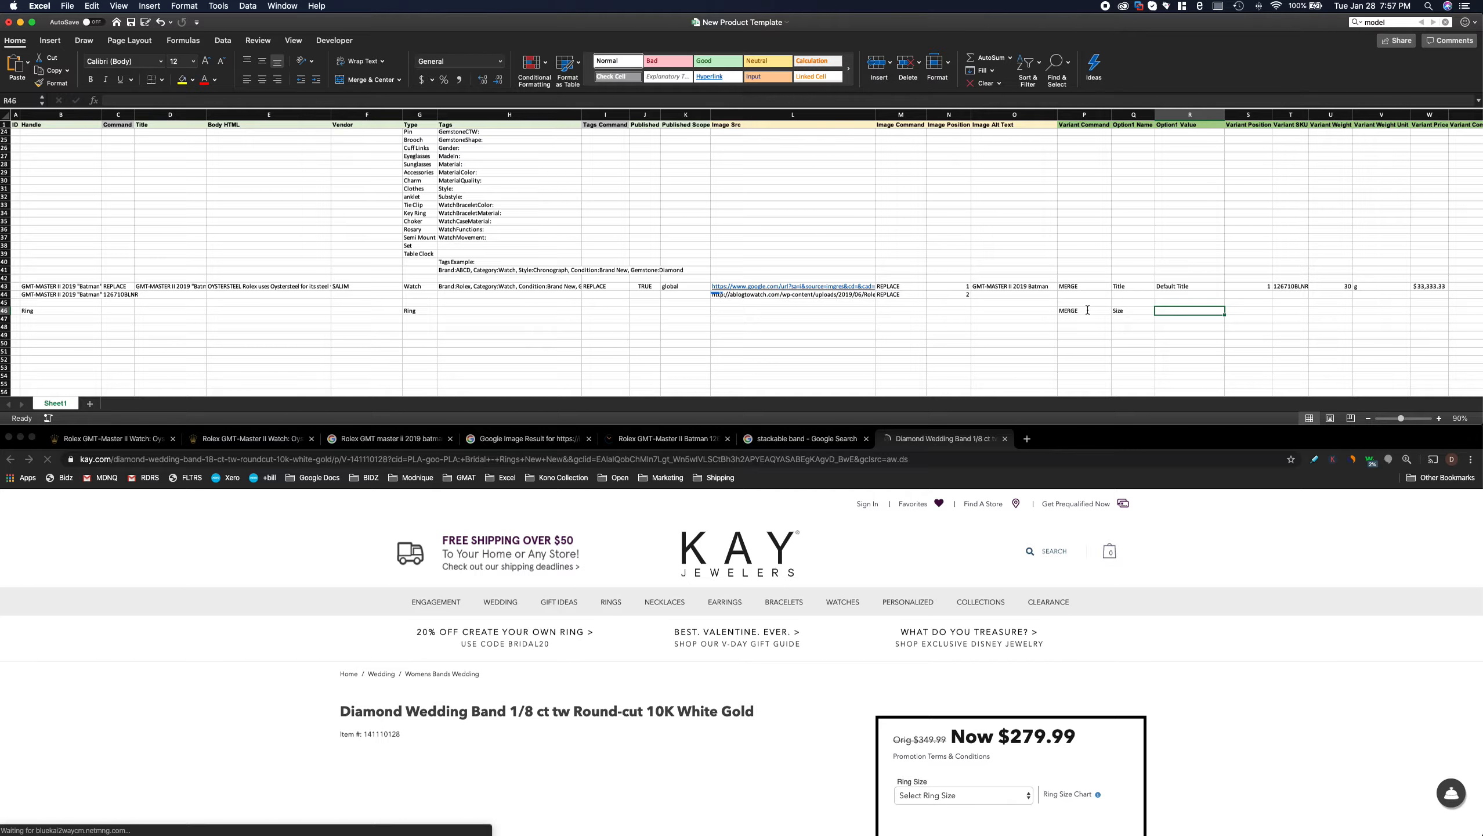
type("3")
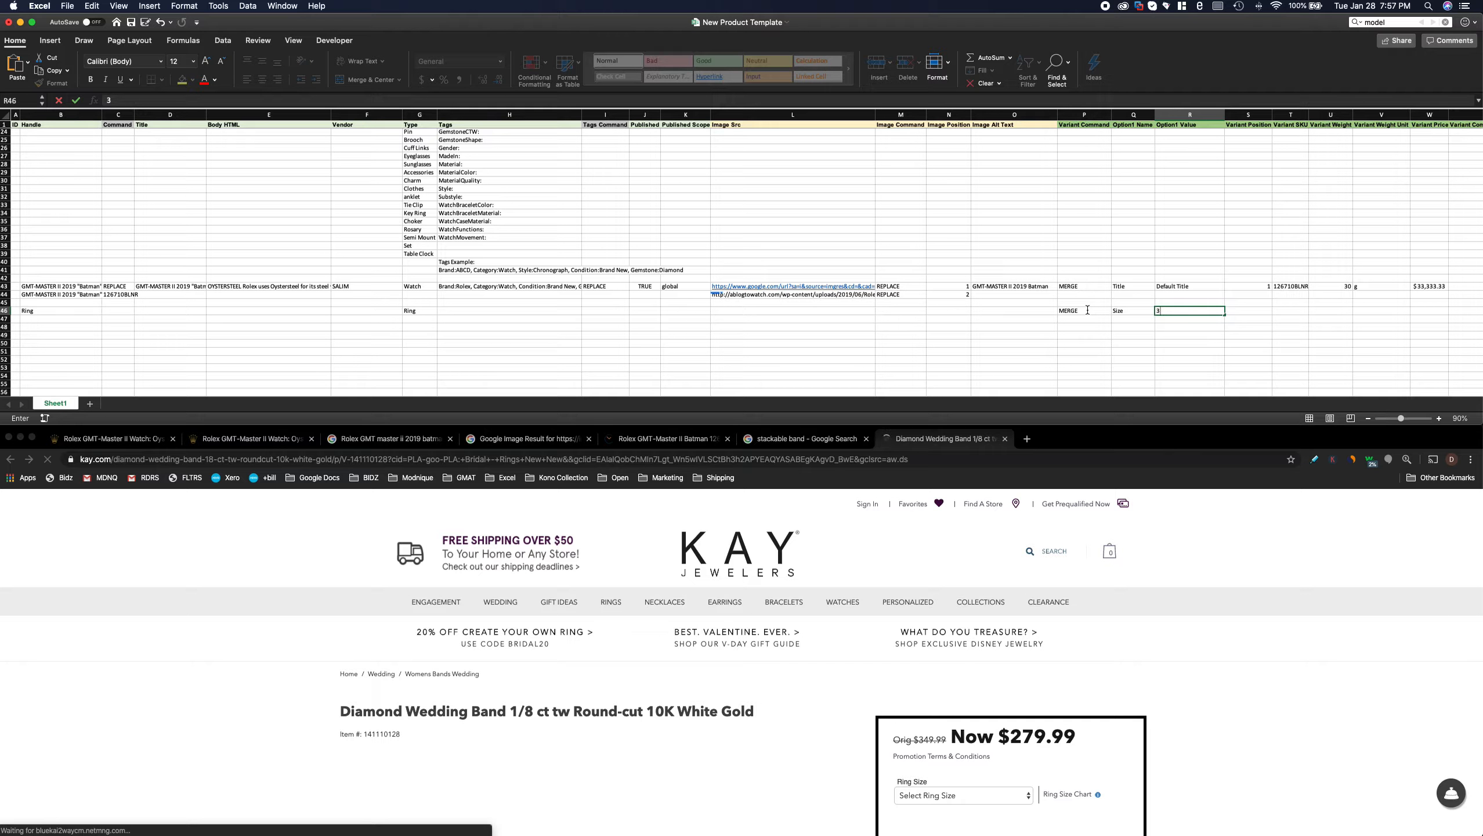
key("Tab")
scroll(1191, 298, "right", 1)
scroll(1191, 298, "right", 3)
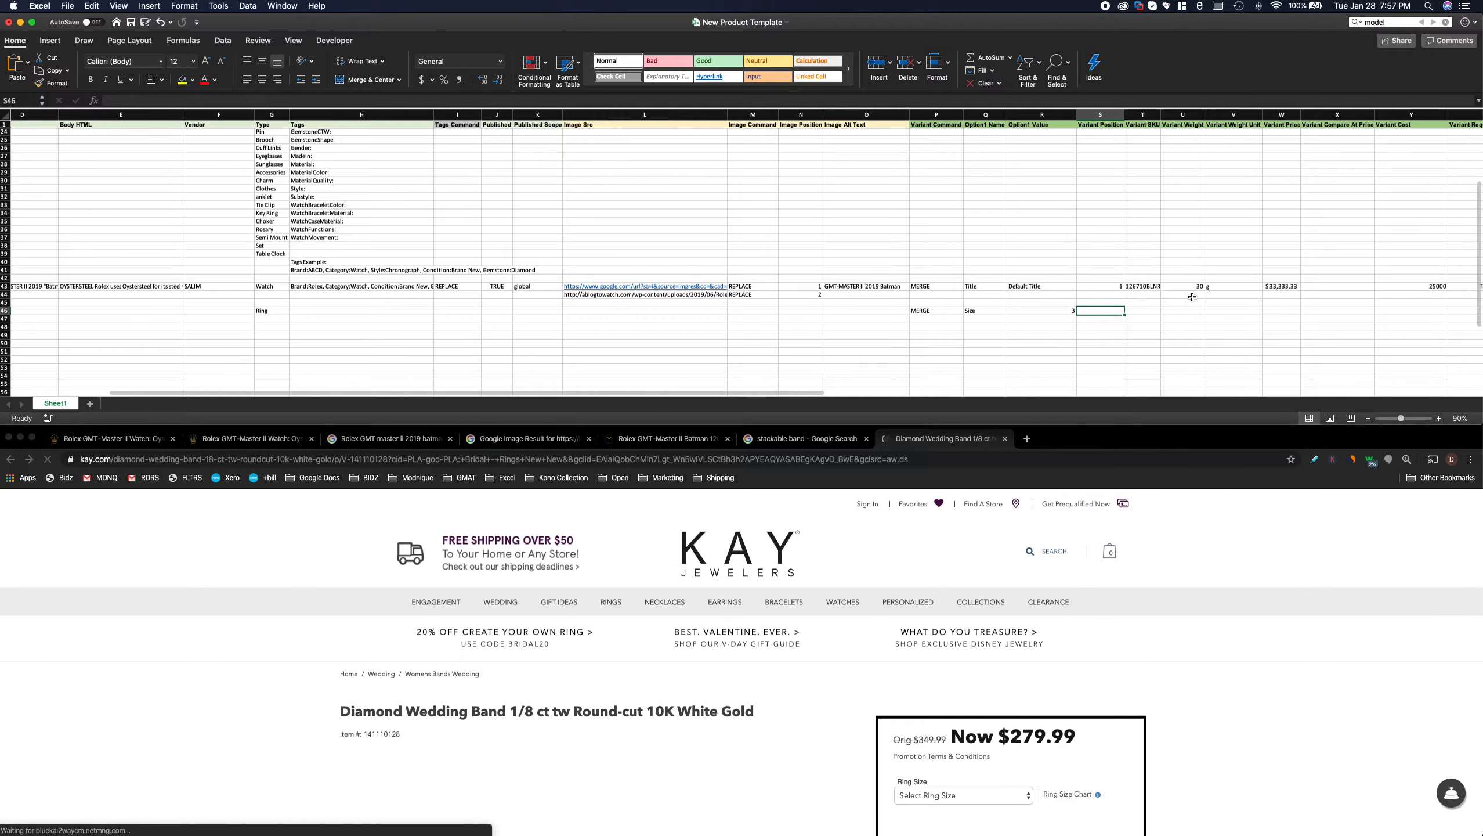
type("1")
key("Return")
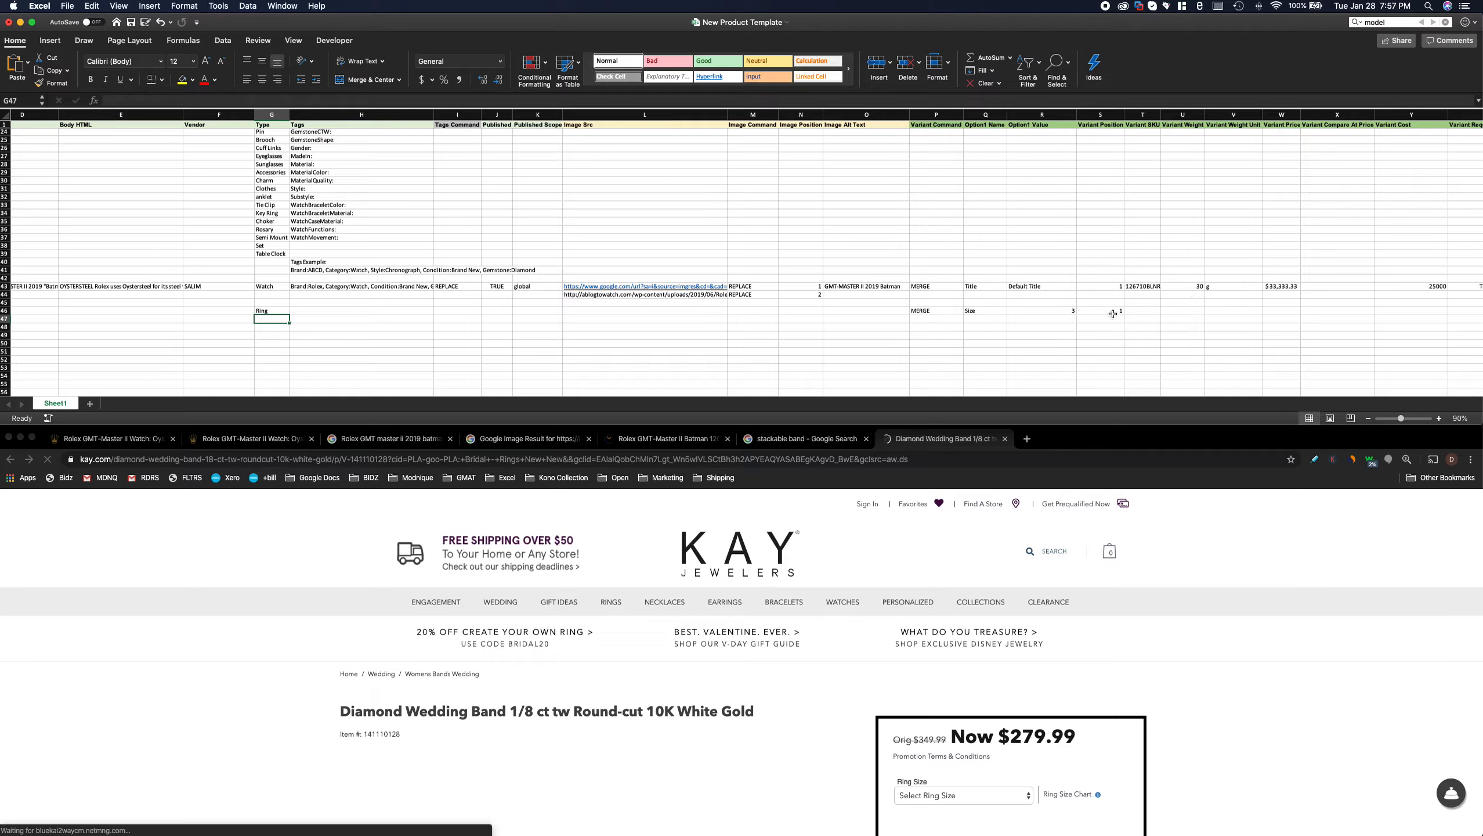
left_click(1106, 309)
left_click_drag(1106, 314, 1106, 352)
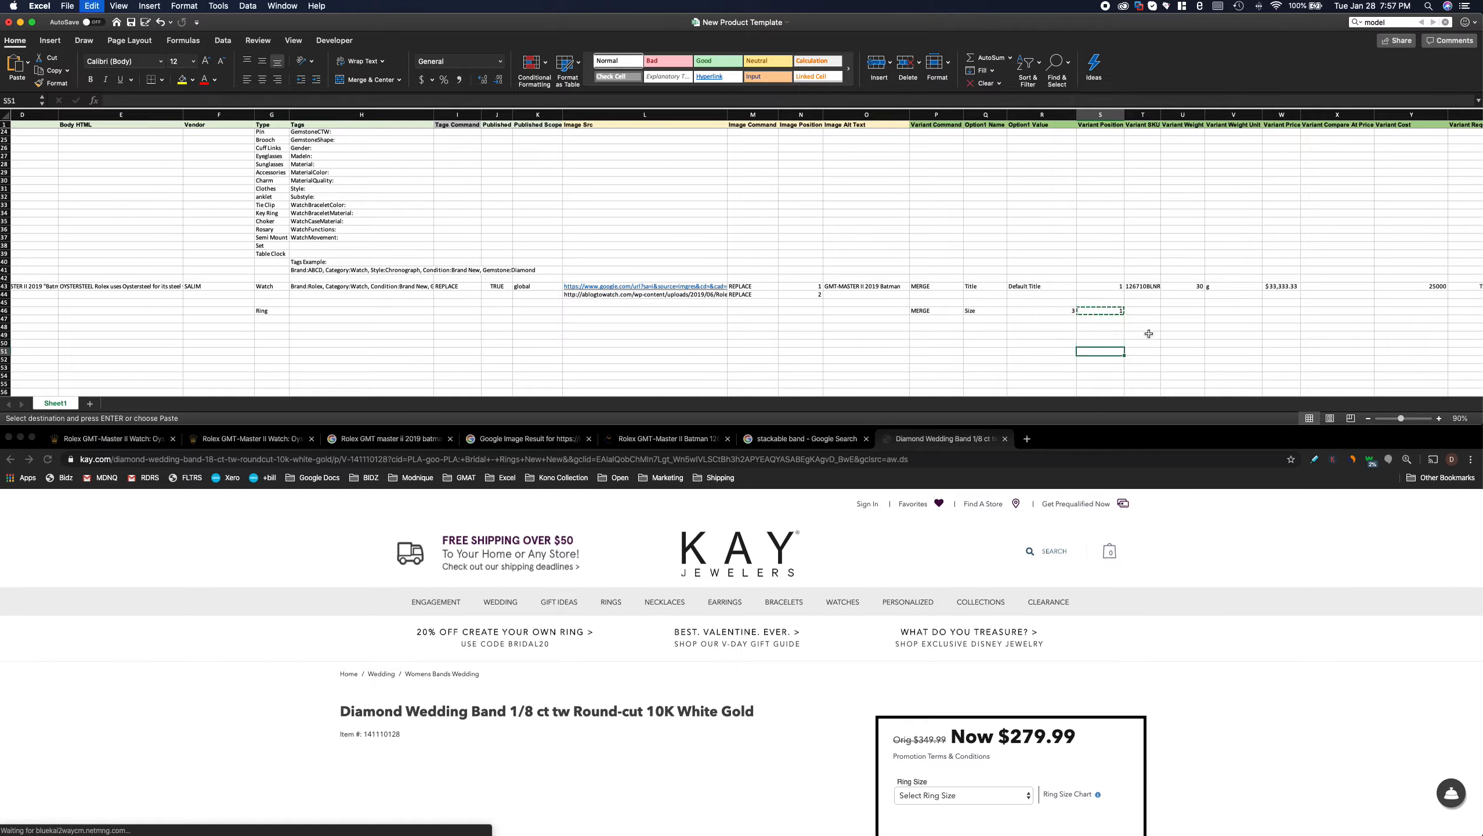
key("super+z")
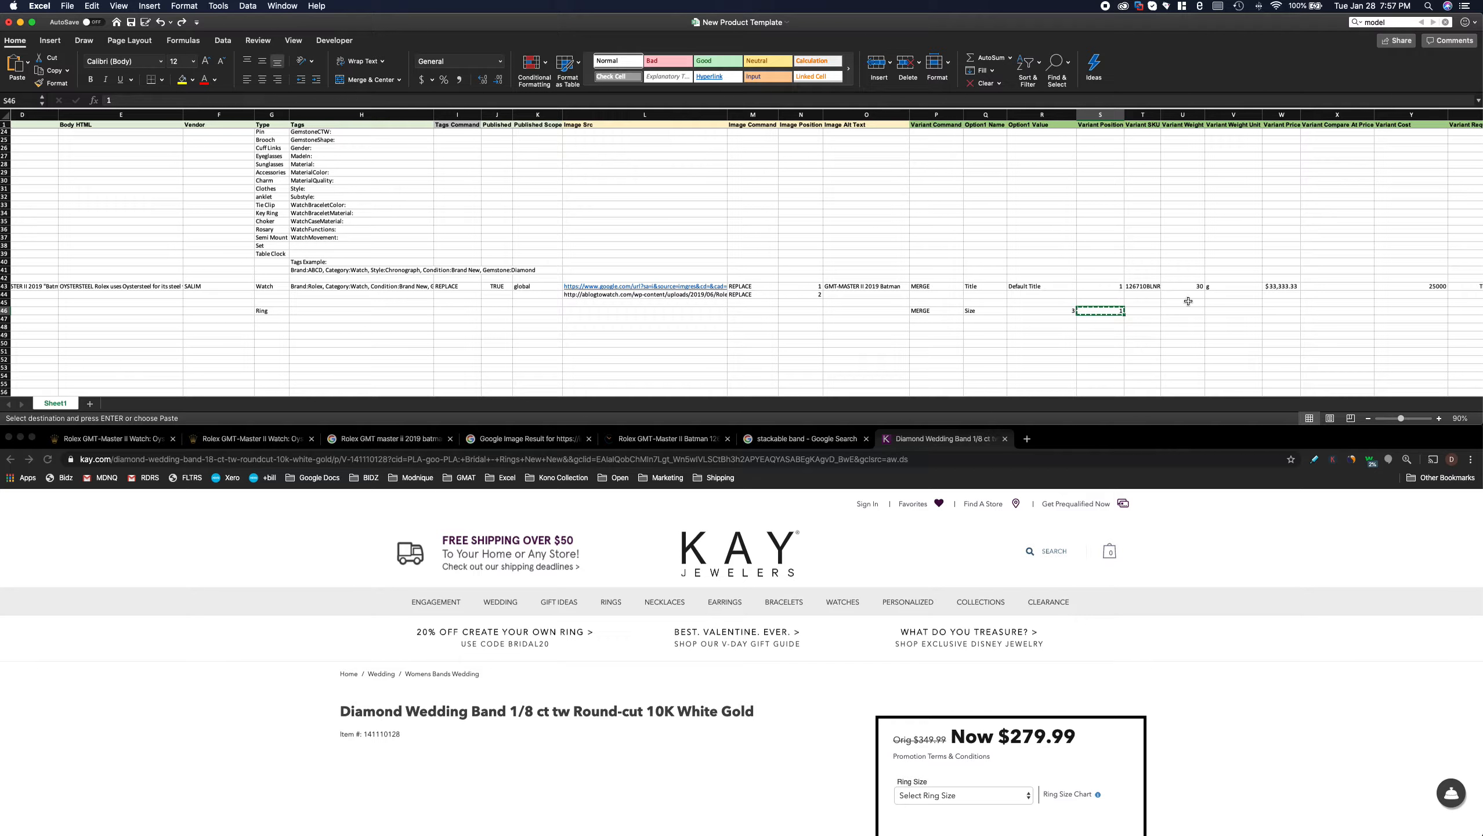
- Copy the item number from the Kay Jewelers listing and enter 141110128 - 3 as the Variant SKU in T46
left_click(1132, 310)
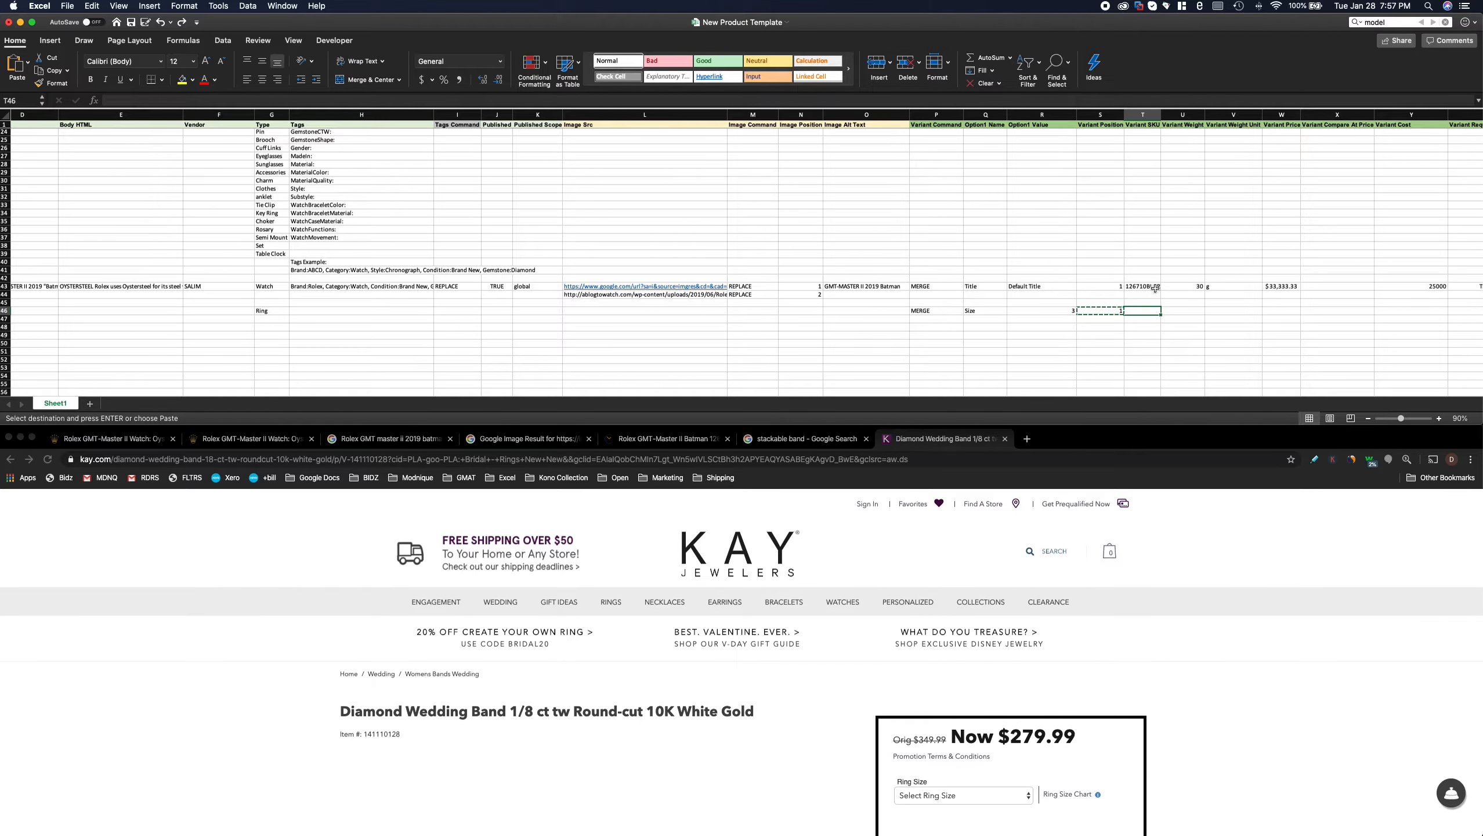
left_click(1154, 287)
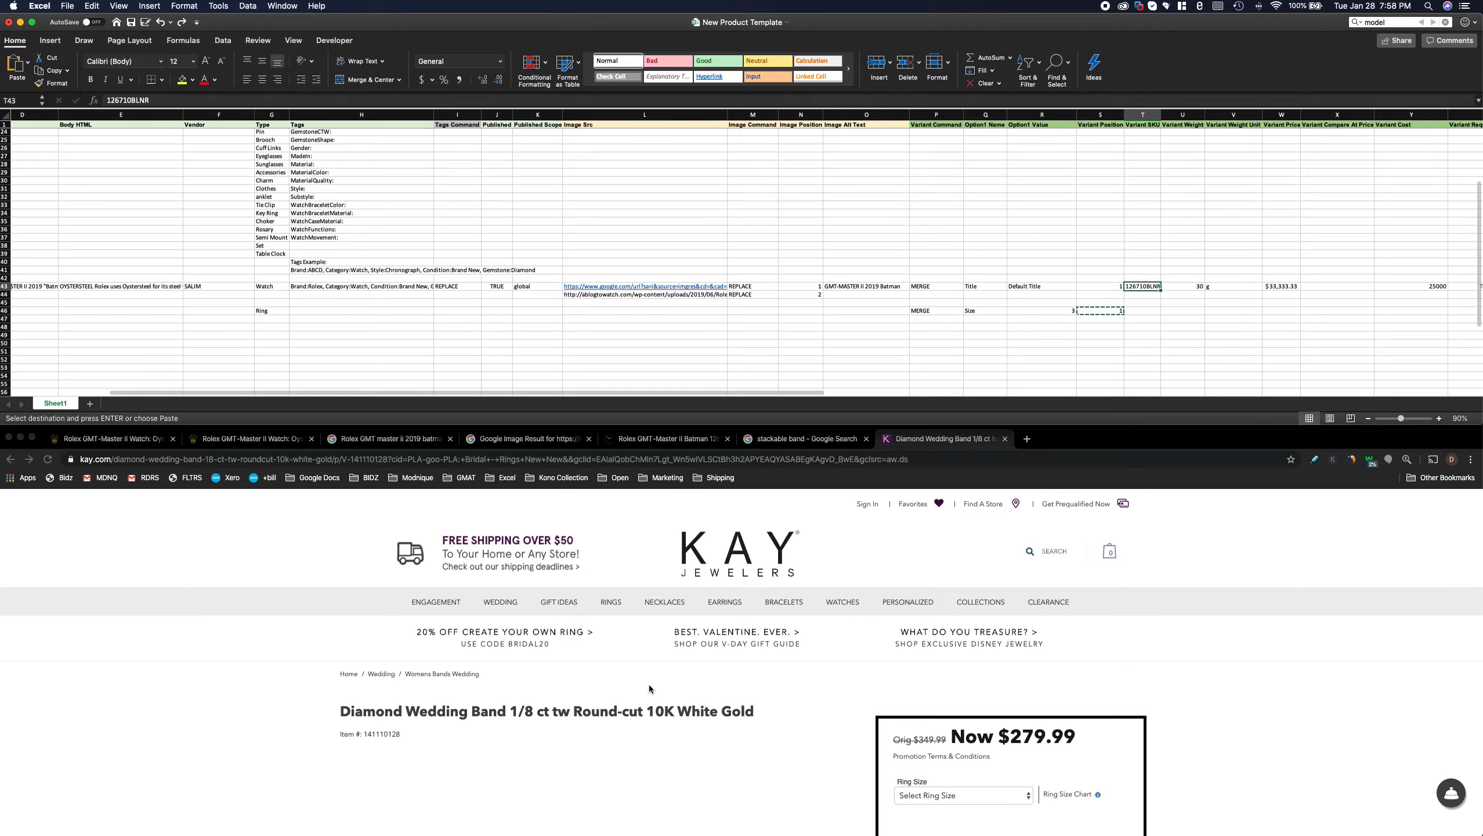
scroll(374, 705, "down", 2)
double_click(382, 686)
key("super+c")
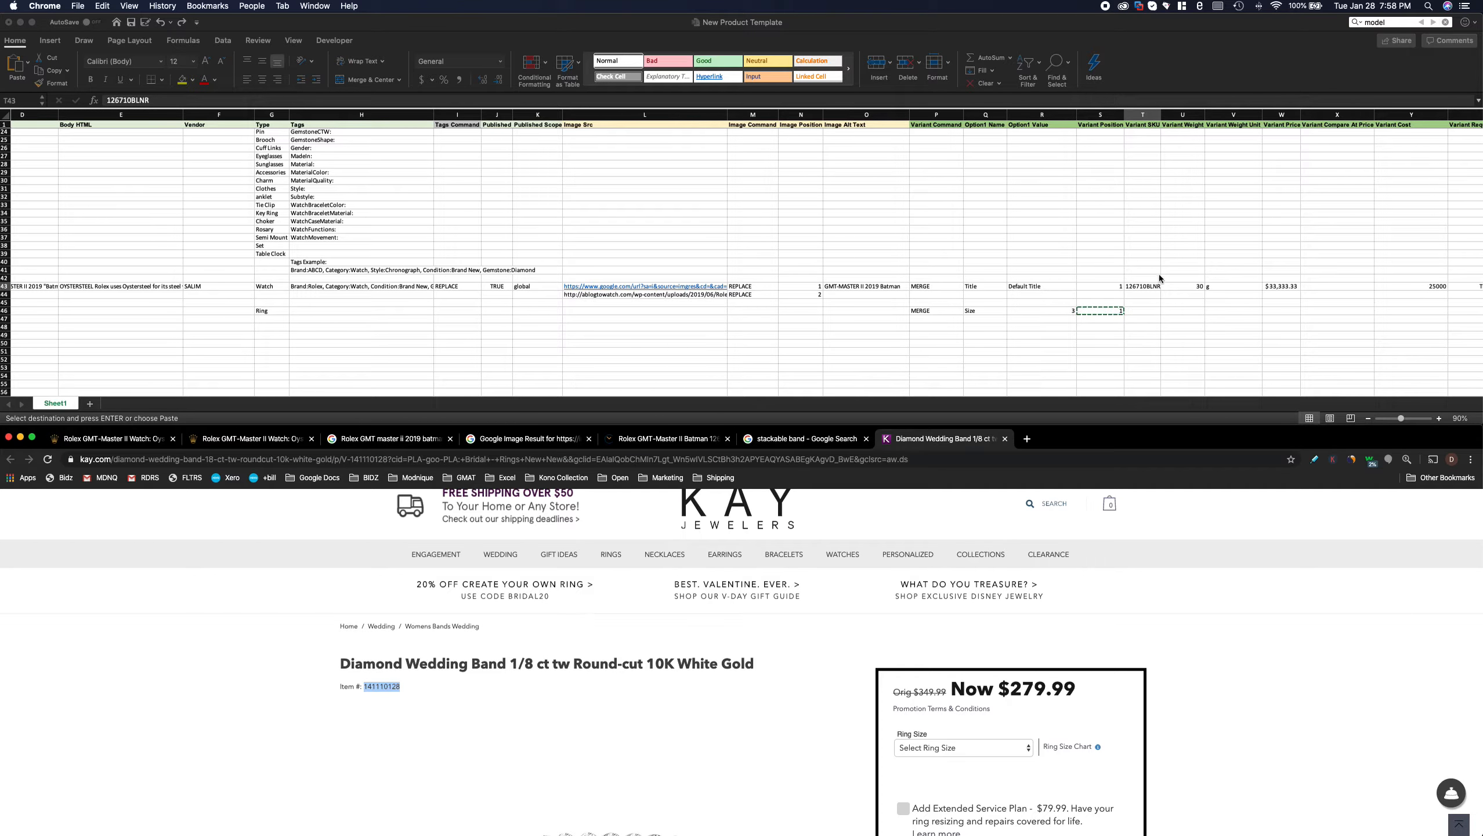
left_click(1137, 312)
double_click(1140, 310)
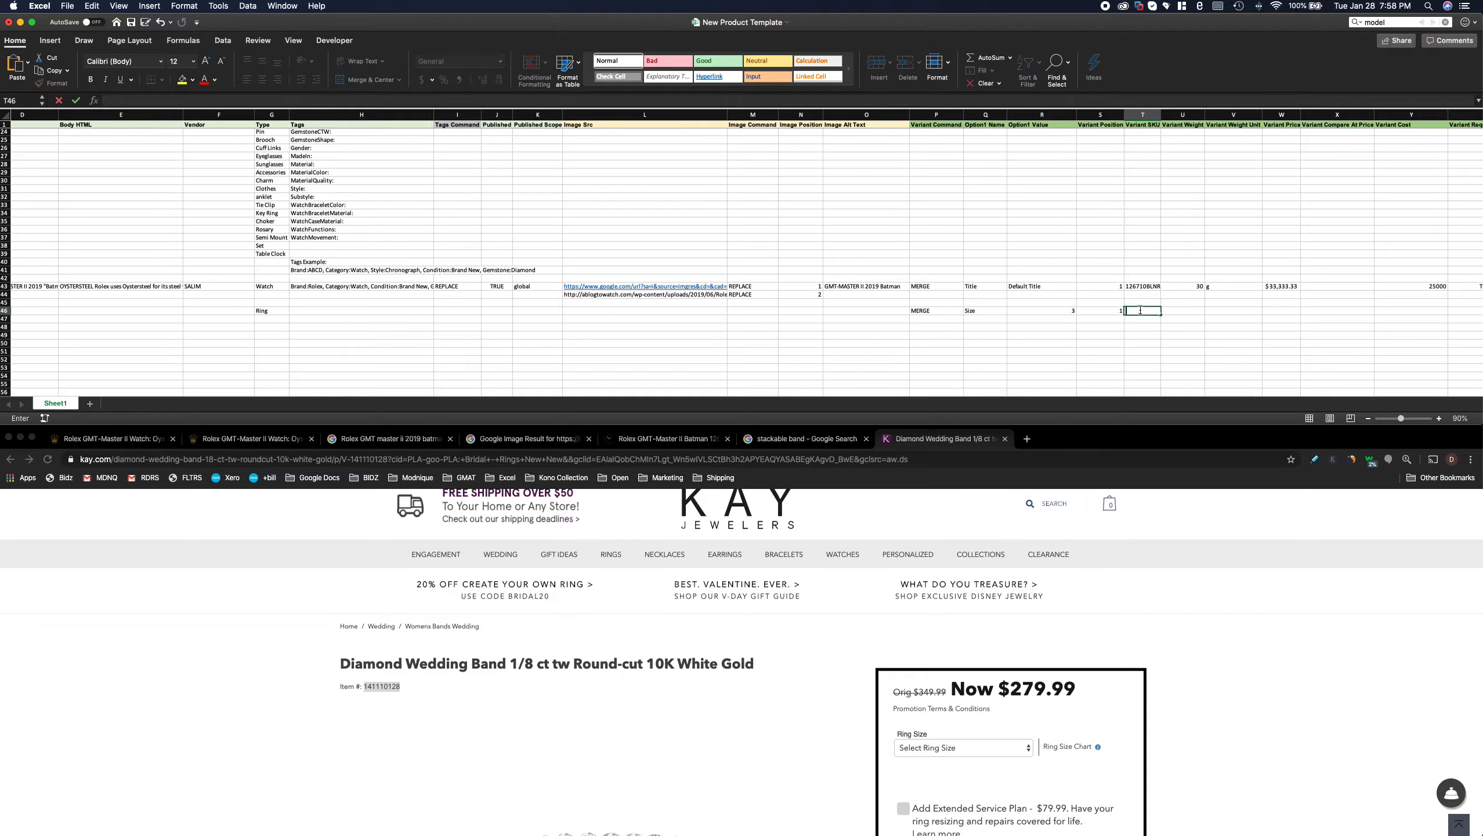
key("super+v")
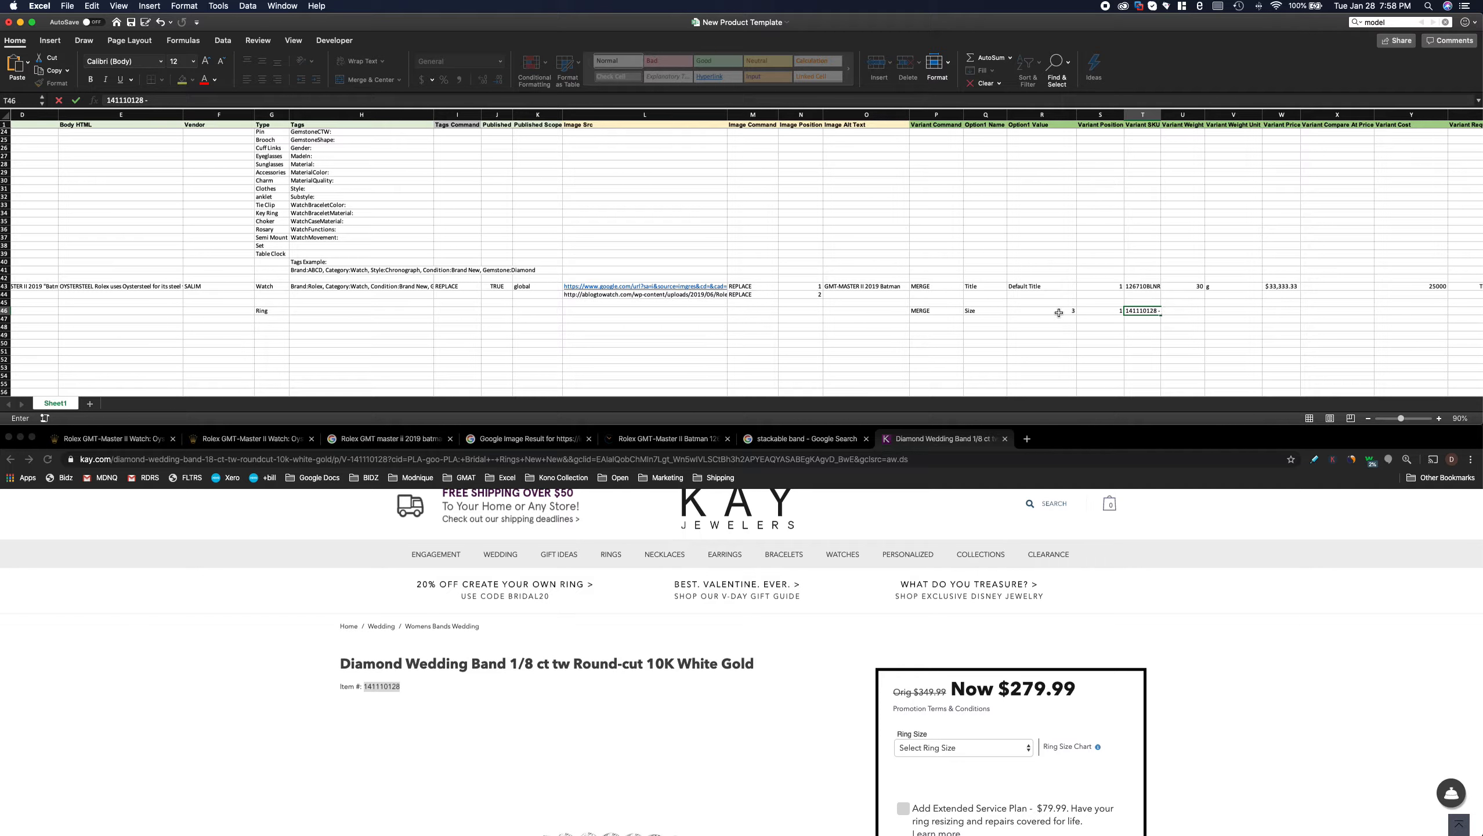
key("Return")
left_click(1146, 311)
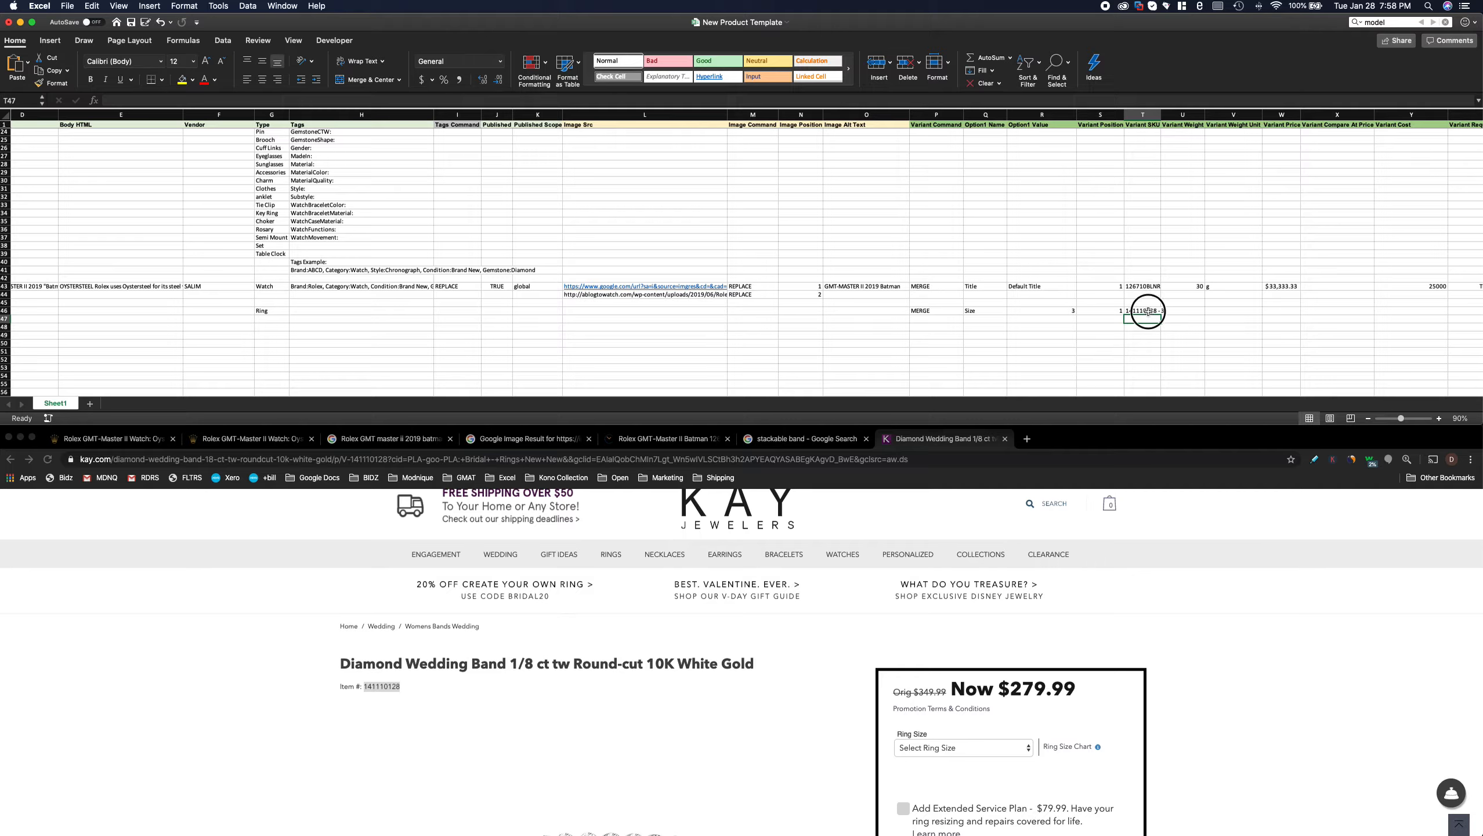
- Set the Variant Weight in row 46 to 30 with g as the Variant Weight Unit
left_click(1189, 312)
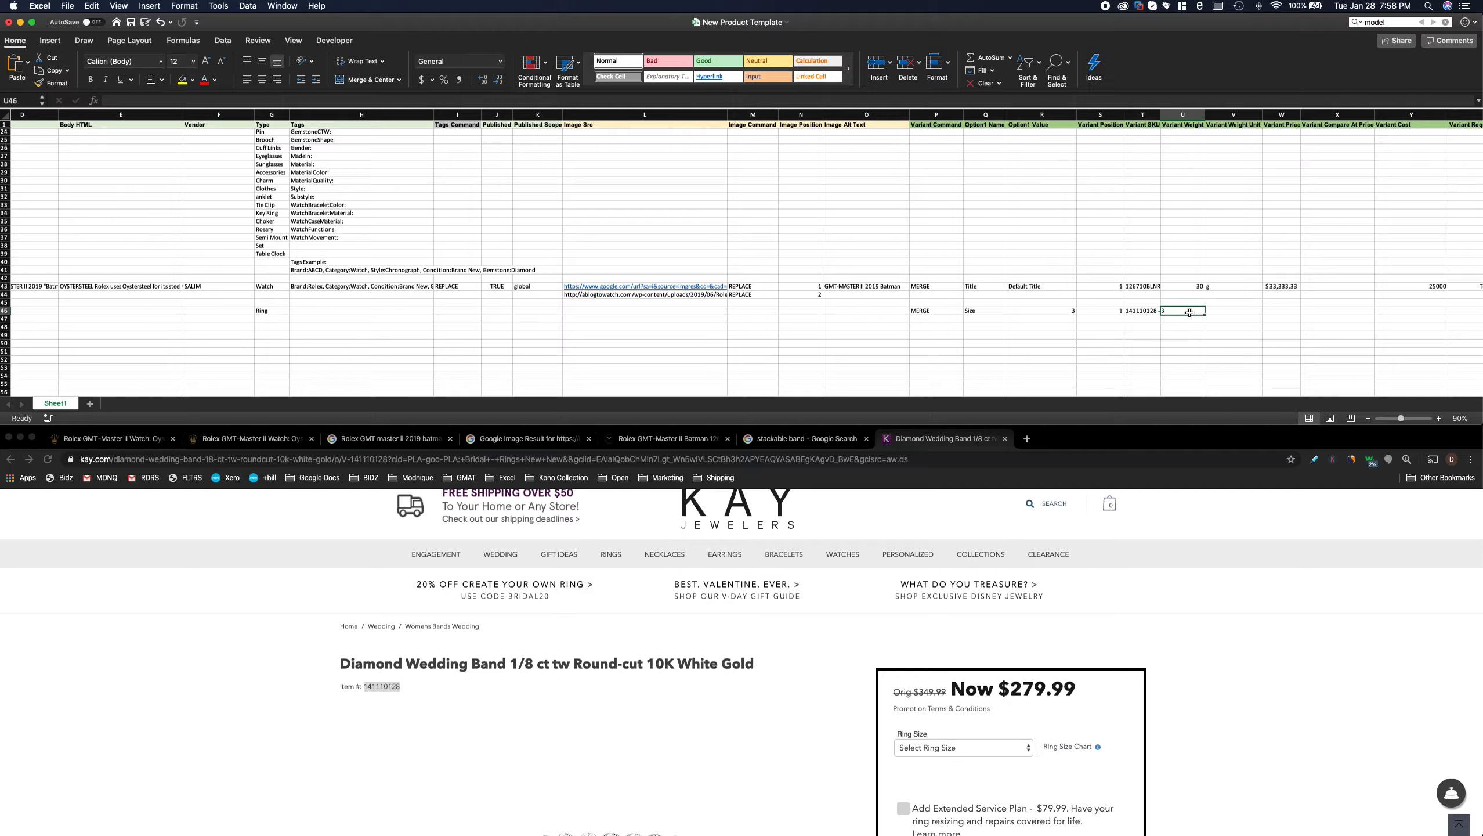
type("30")
key("Tab")
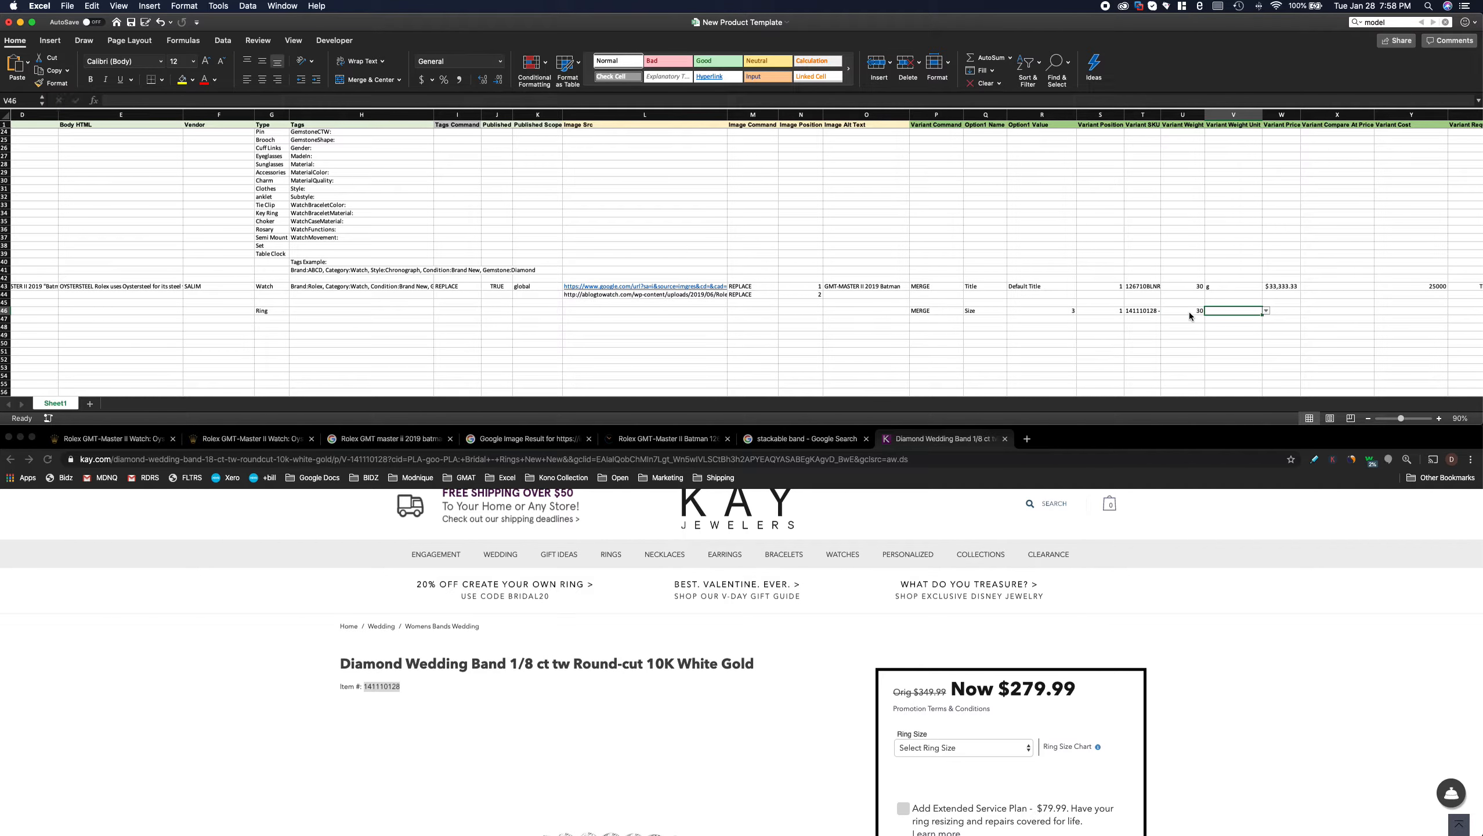
type("g")
key("Tab")
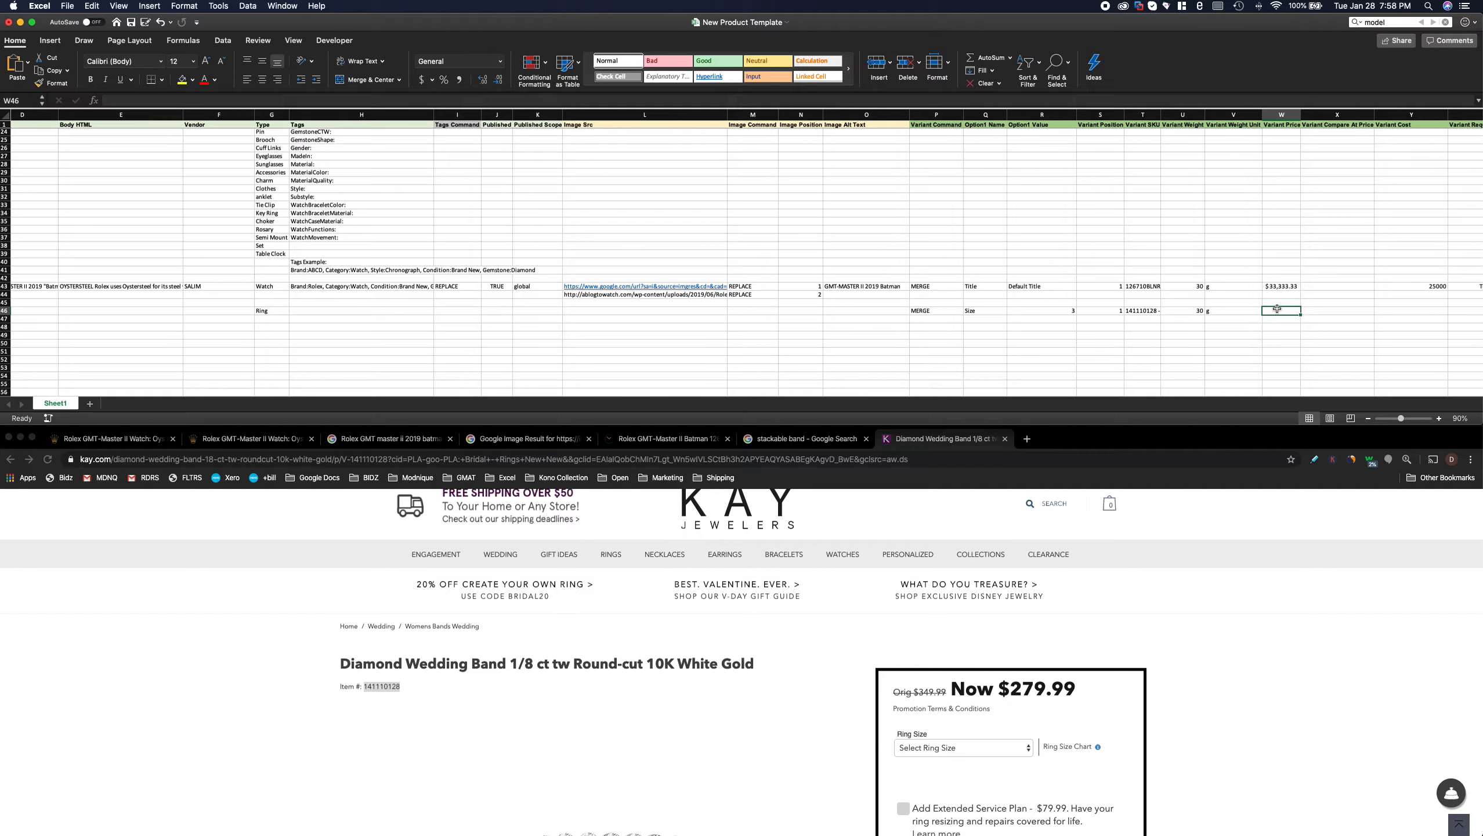
- Enter 120 as the Variant Price and 50 as the Variant Cost for the ring in row 46
type("120")
key("Tab")
key("Tab")
key("Tab")
type("1")
key("shift+Tab")
type("50")
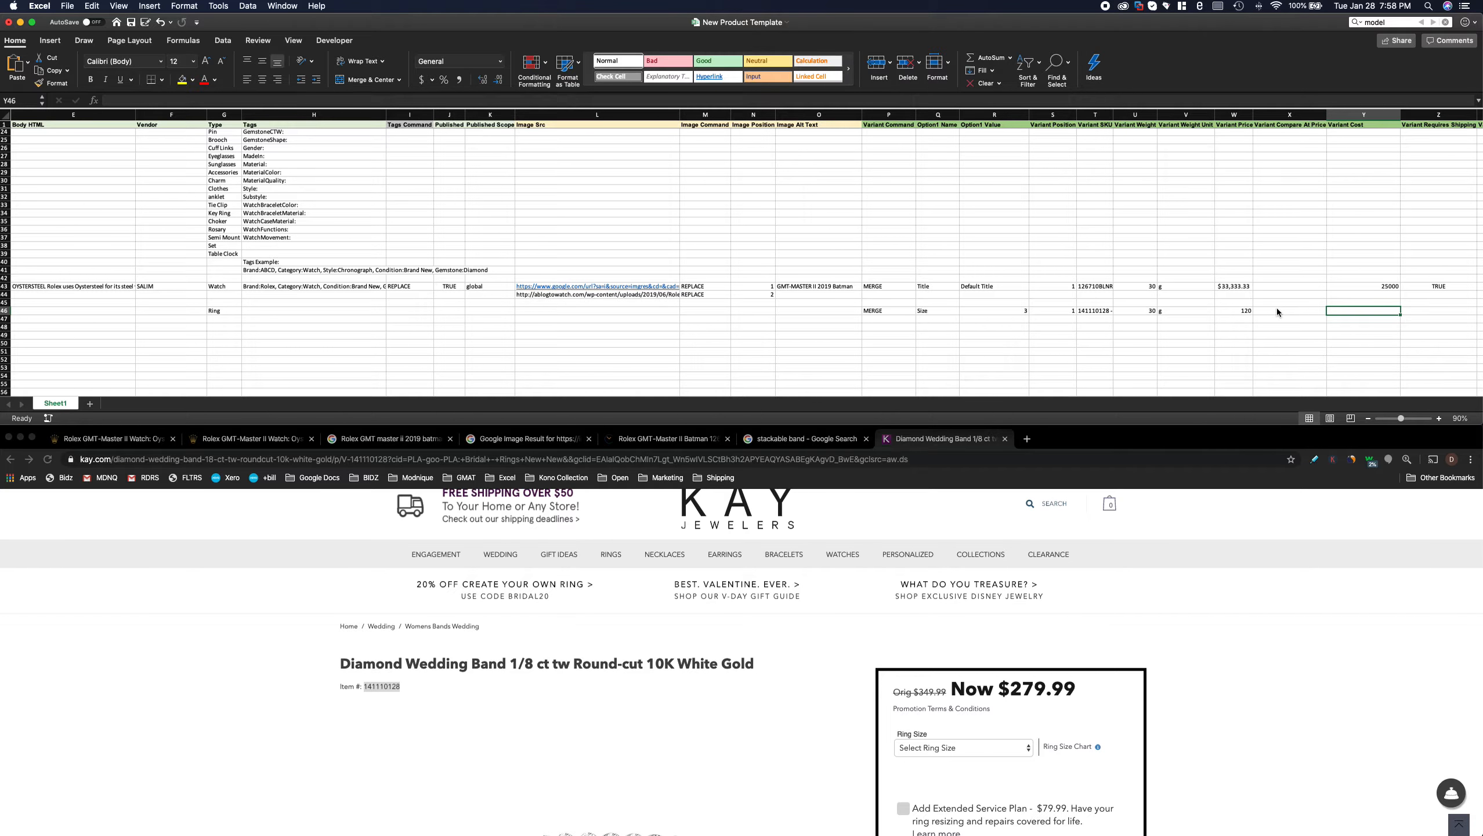
key("Tab")
- Copy the watch's cells from Variant Requires Shipping through Variant Inventory Qty in row 43 into row 46
scroll(1277, 307, "right", 8)
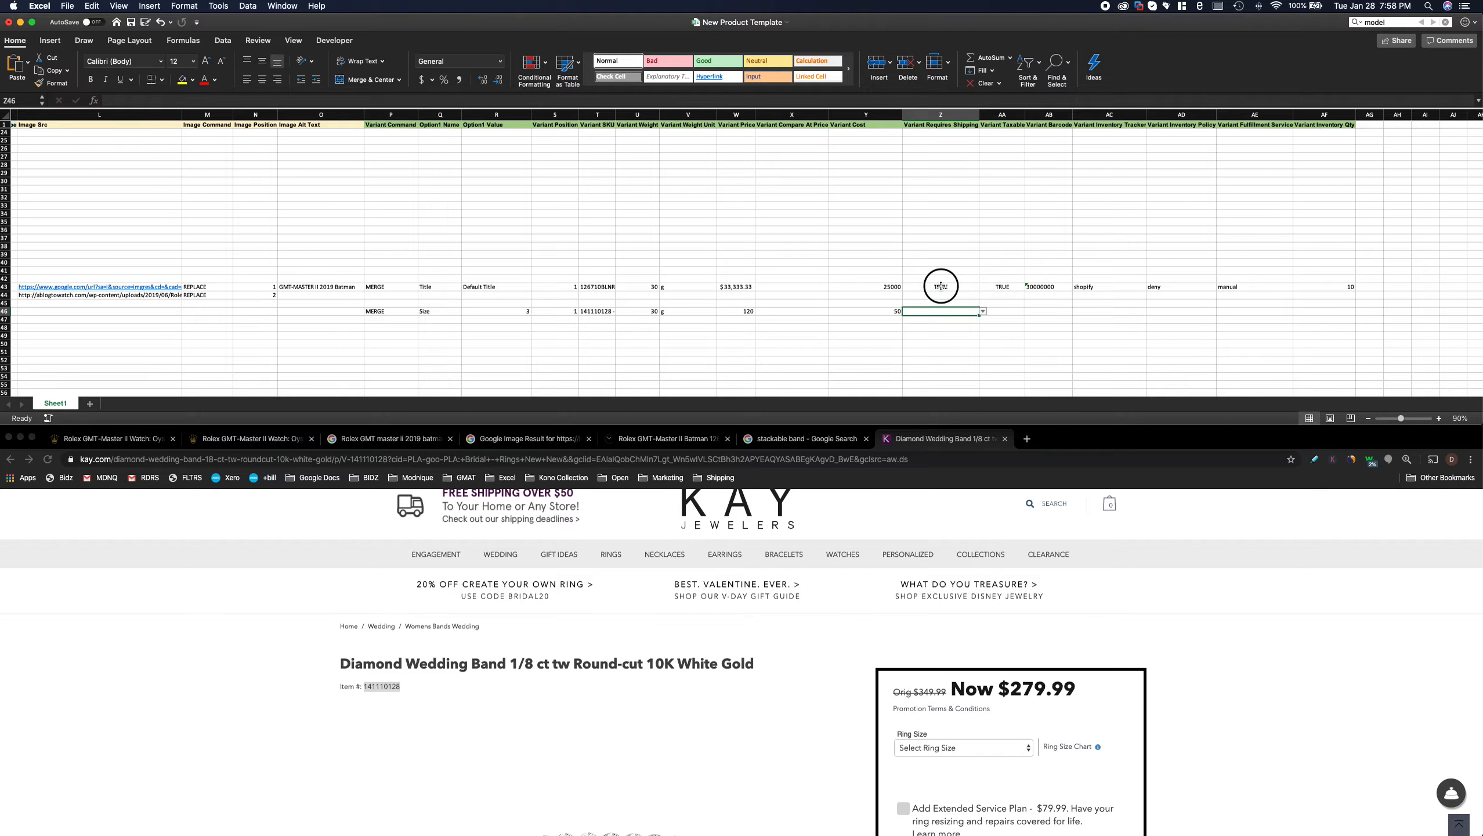
left_click_drag(941, 286, 1347, 286)
key("super+c")
left_click(946, 311)
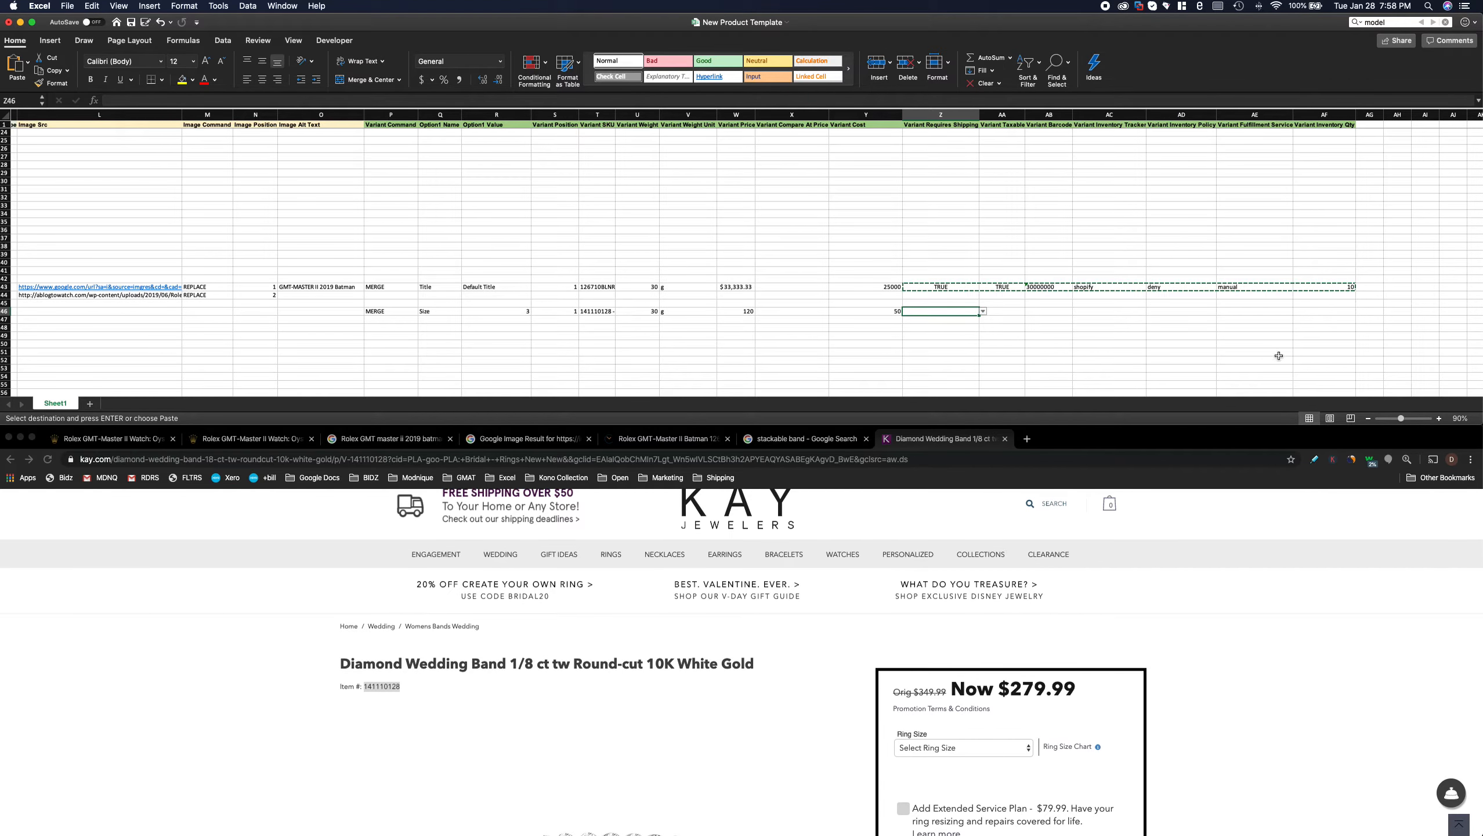
key("super+v")
- Copy the Ring handle from B46 into B47 to start the second variant row
scroll(782, 312, "left", 3)
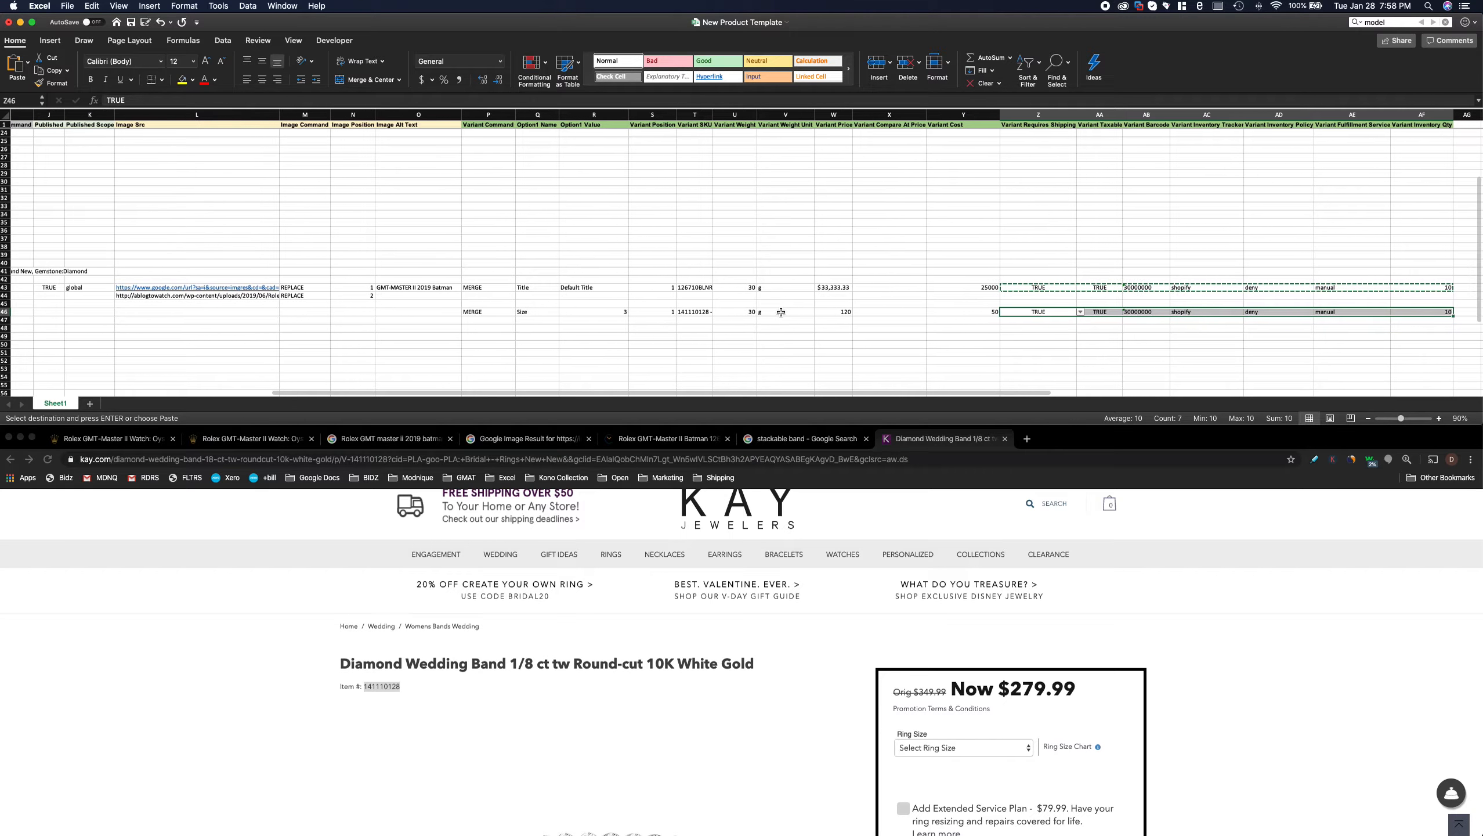
scroll(515, 315, "left", 1)
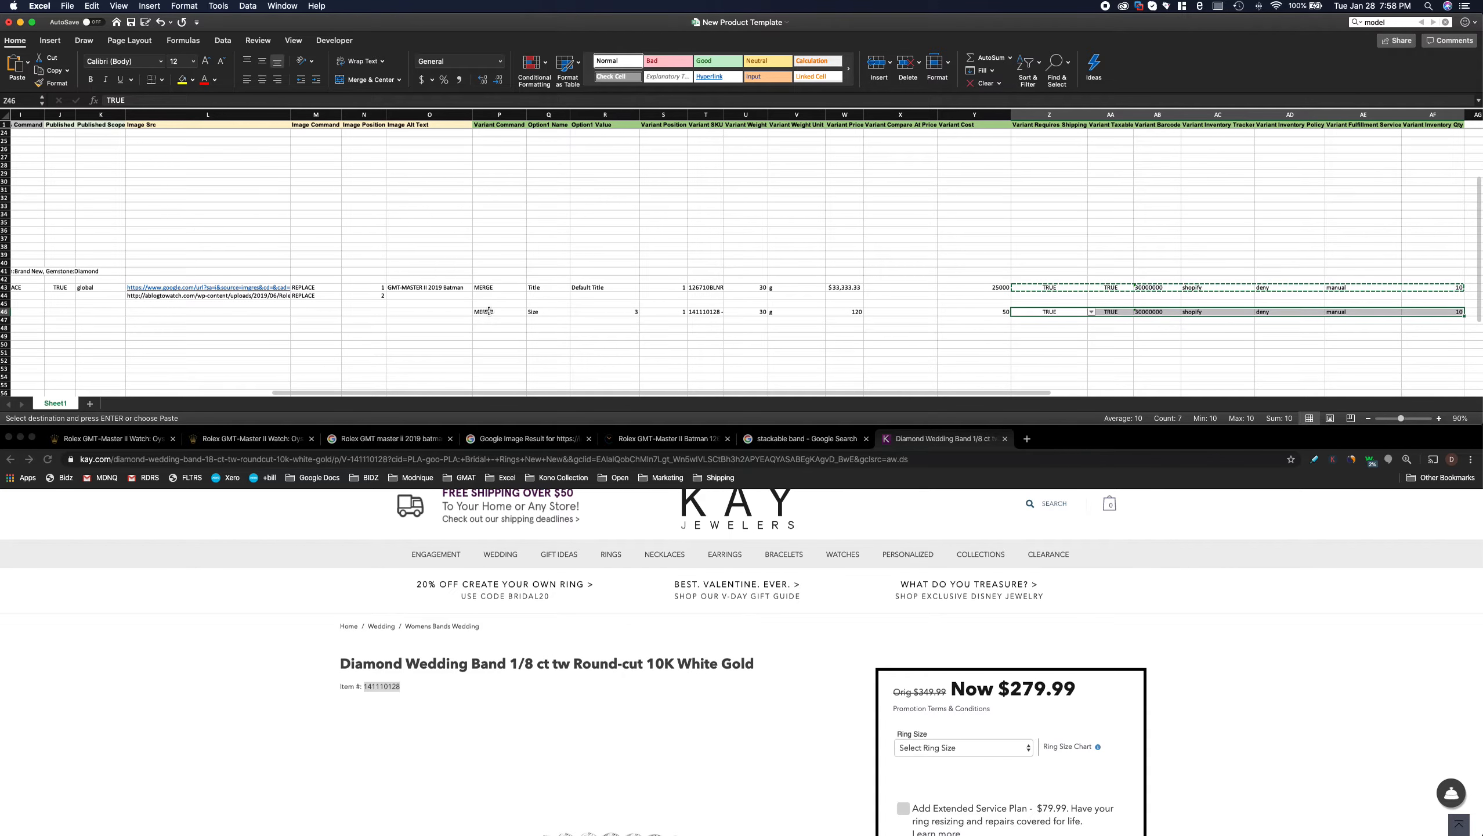
left_click(490, 311)
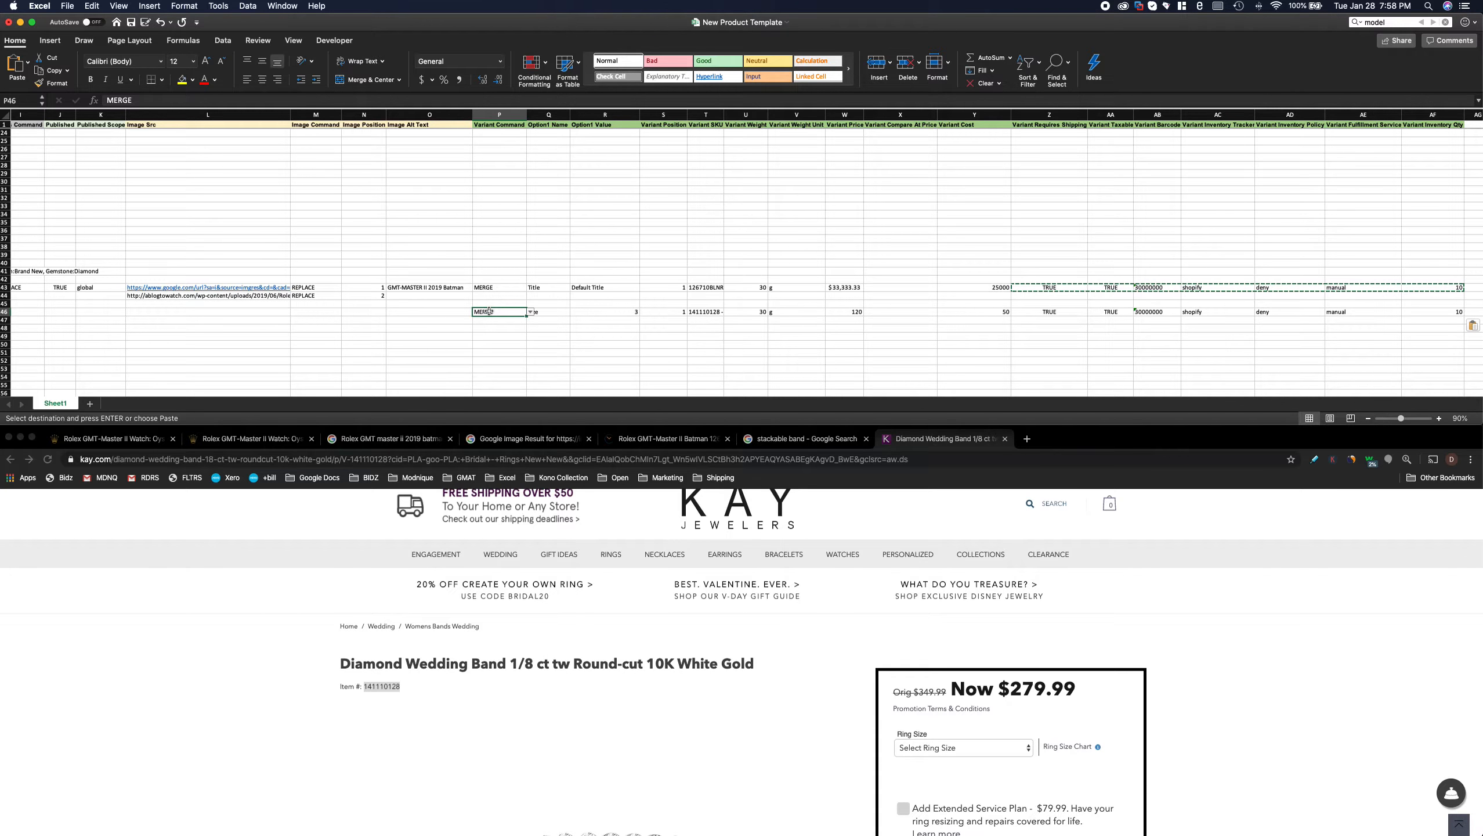
scroll(399, 316, "left", 5)
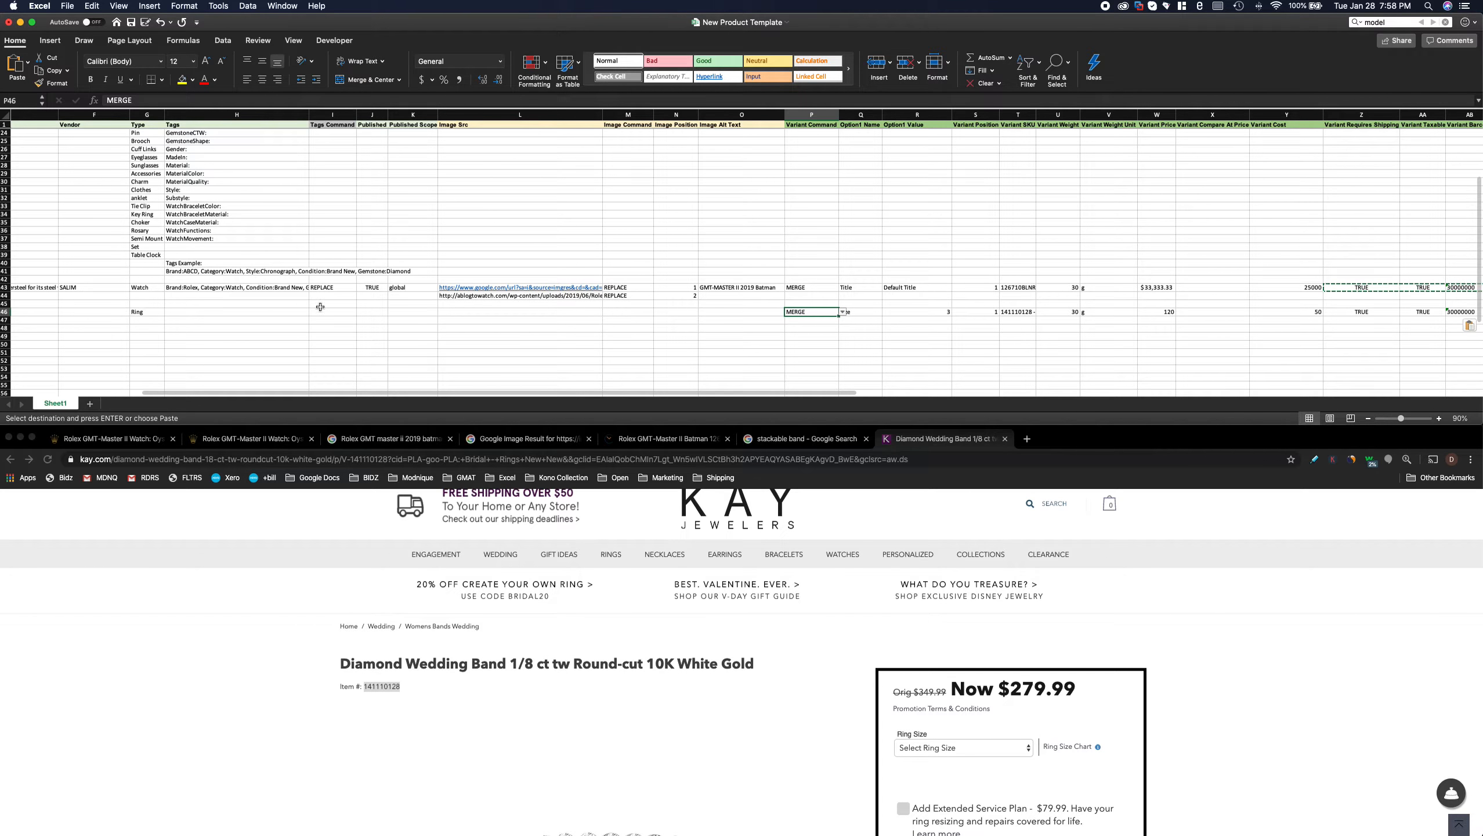
scroll(154, 303, "left", 5)
scroll(154, 302, "up", 1)
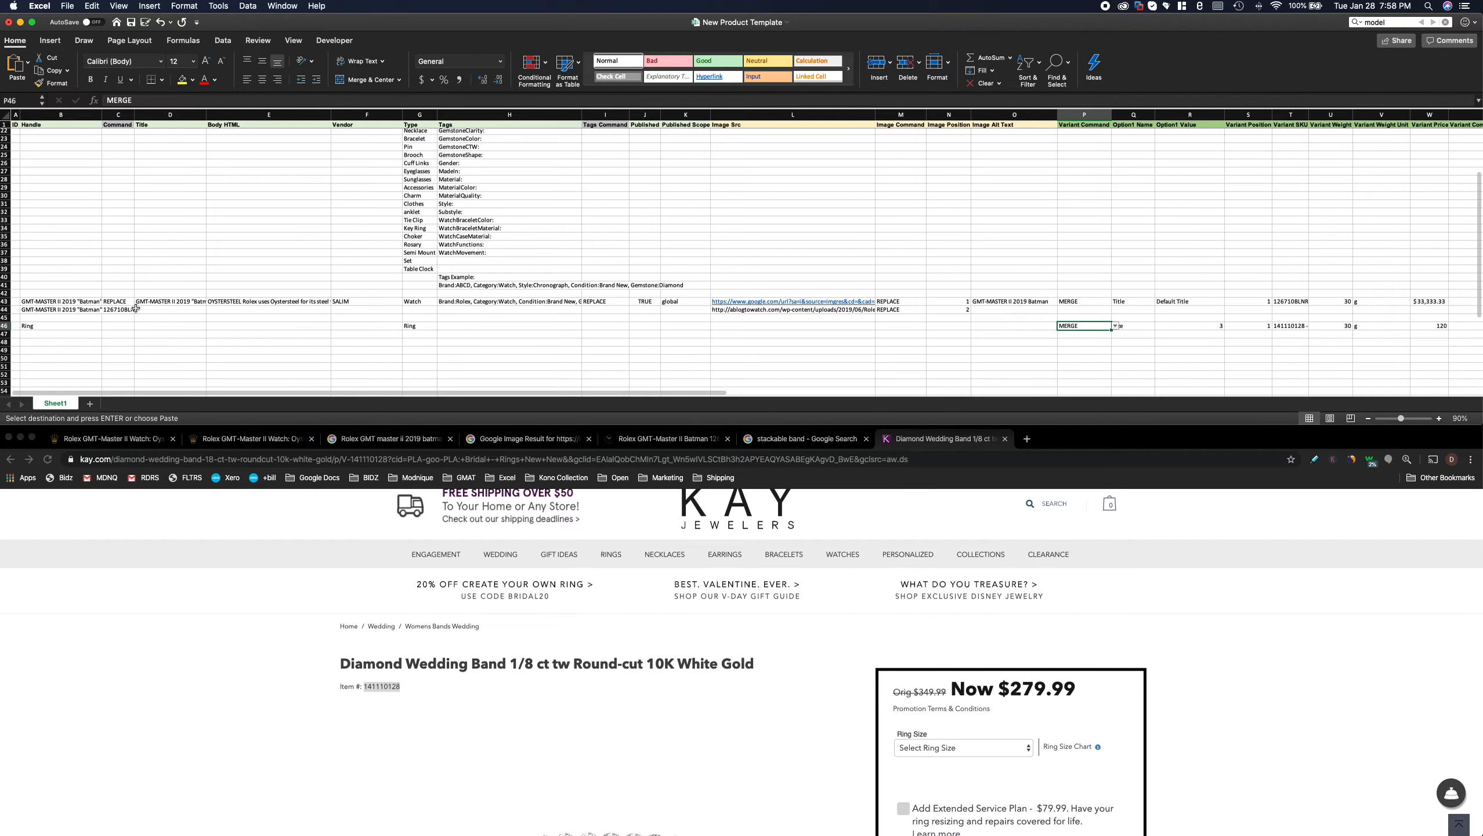
left_click(72, 326)
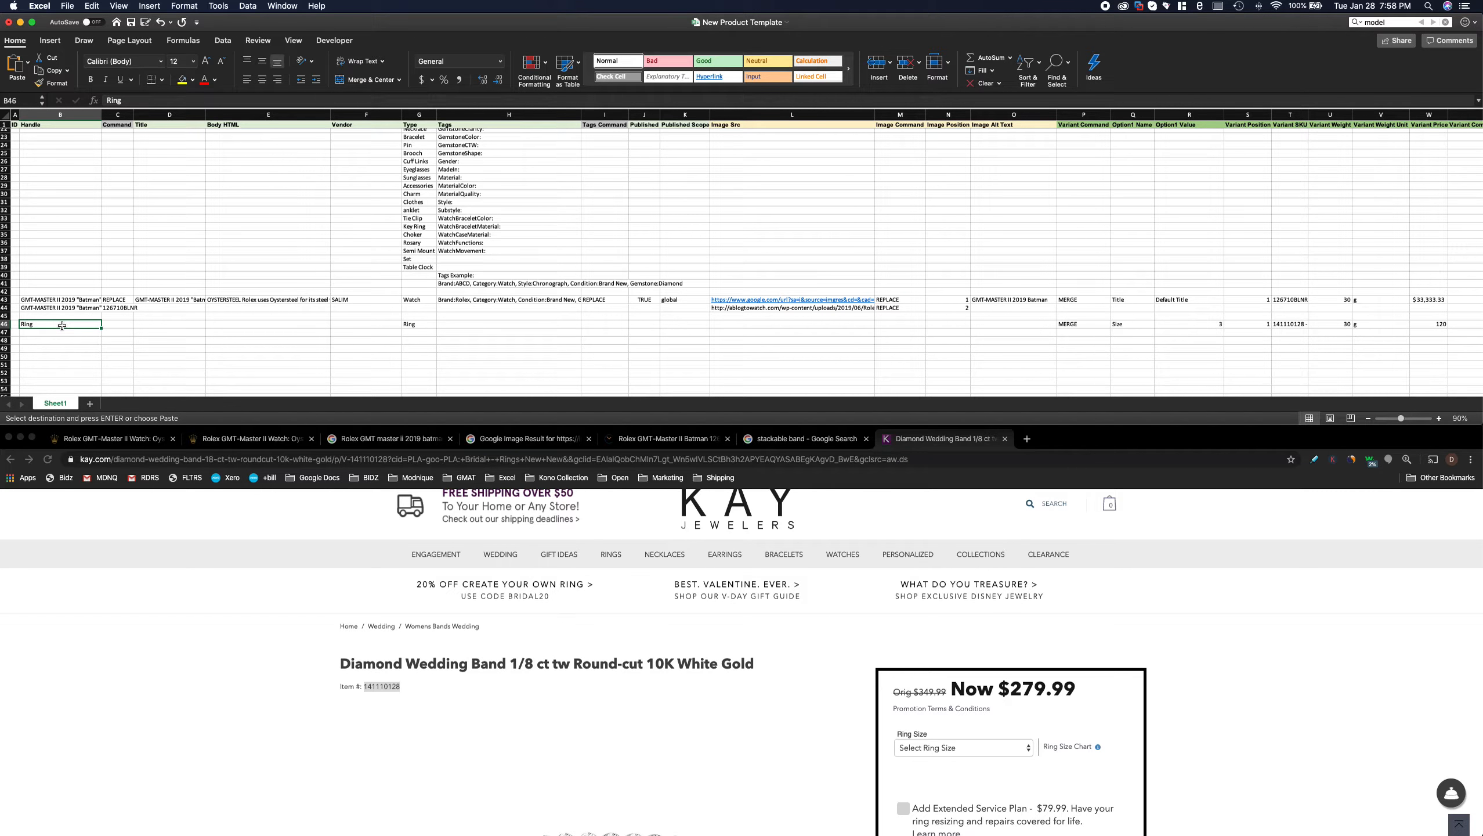
left_click(60, 332)
key("super+v")
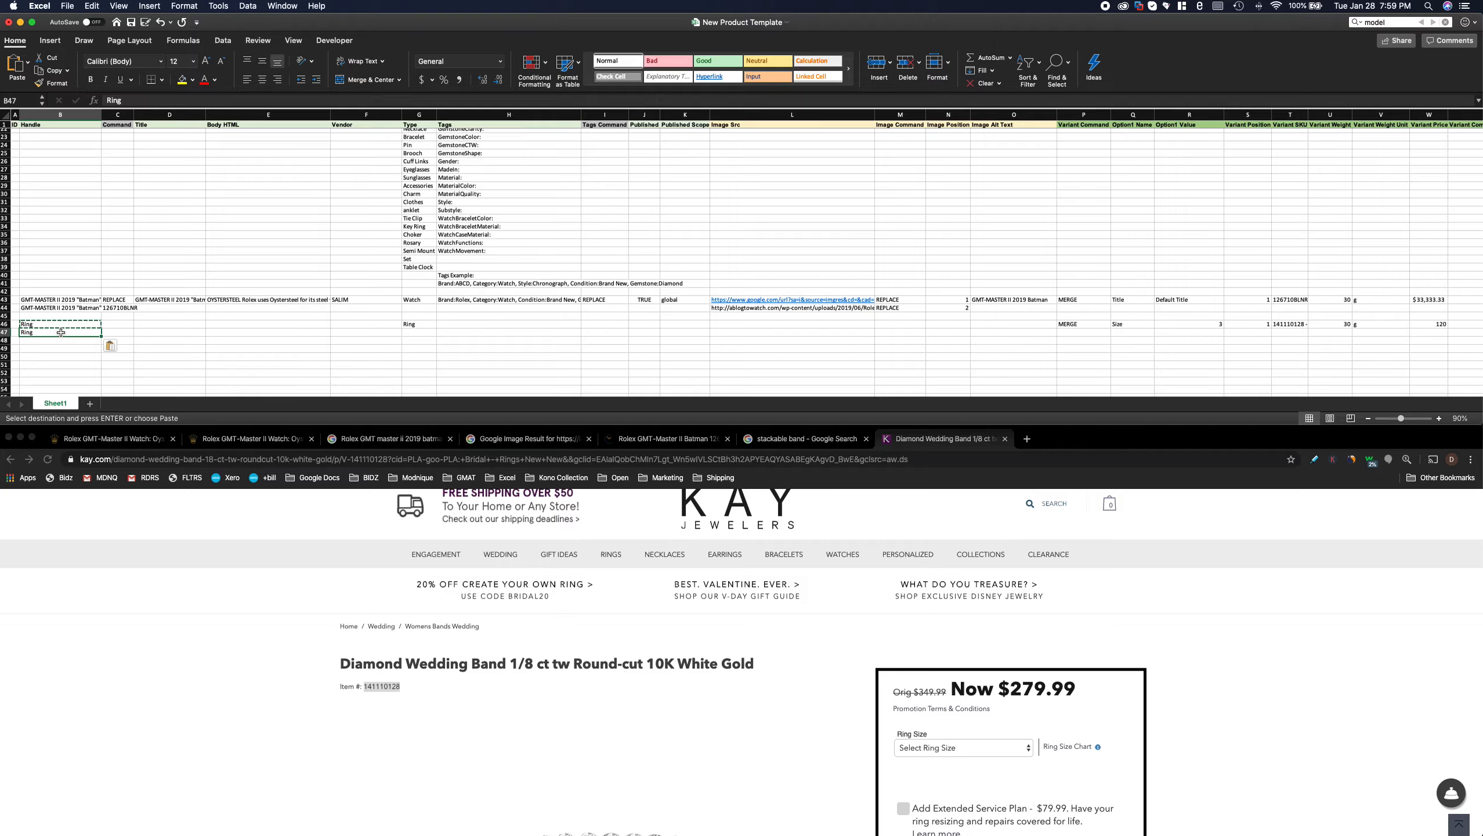
- Set the Variant Command in row 47 to MERGE and the Option1 Name to Size
key("Right")
key("Right")
key("Right")
key("Right")
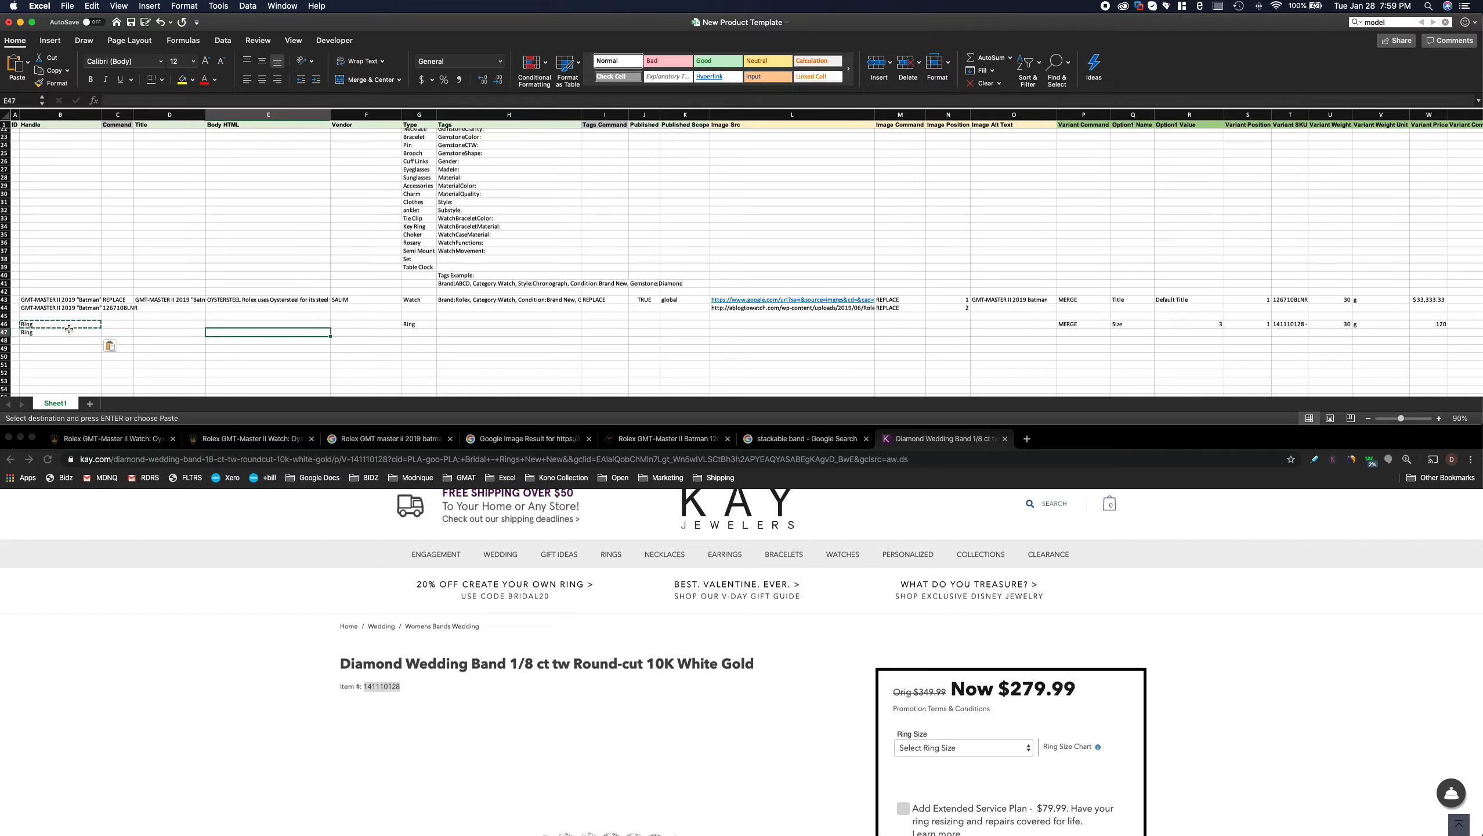
key("Right")
key("Right")
key("Right")
key("Right")
key("Right")
key("Right")
key("Right")
key("Right")
key("Right")
key("Right")
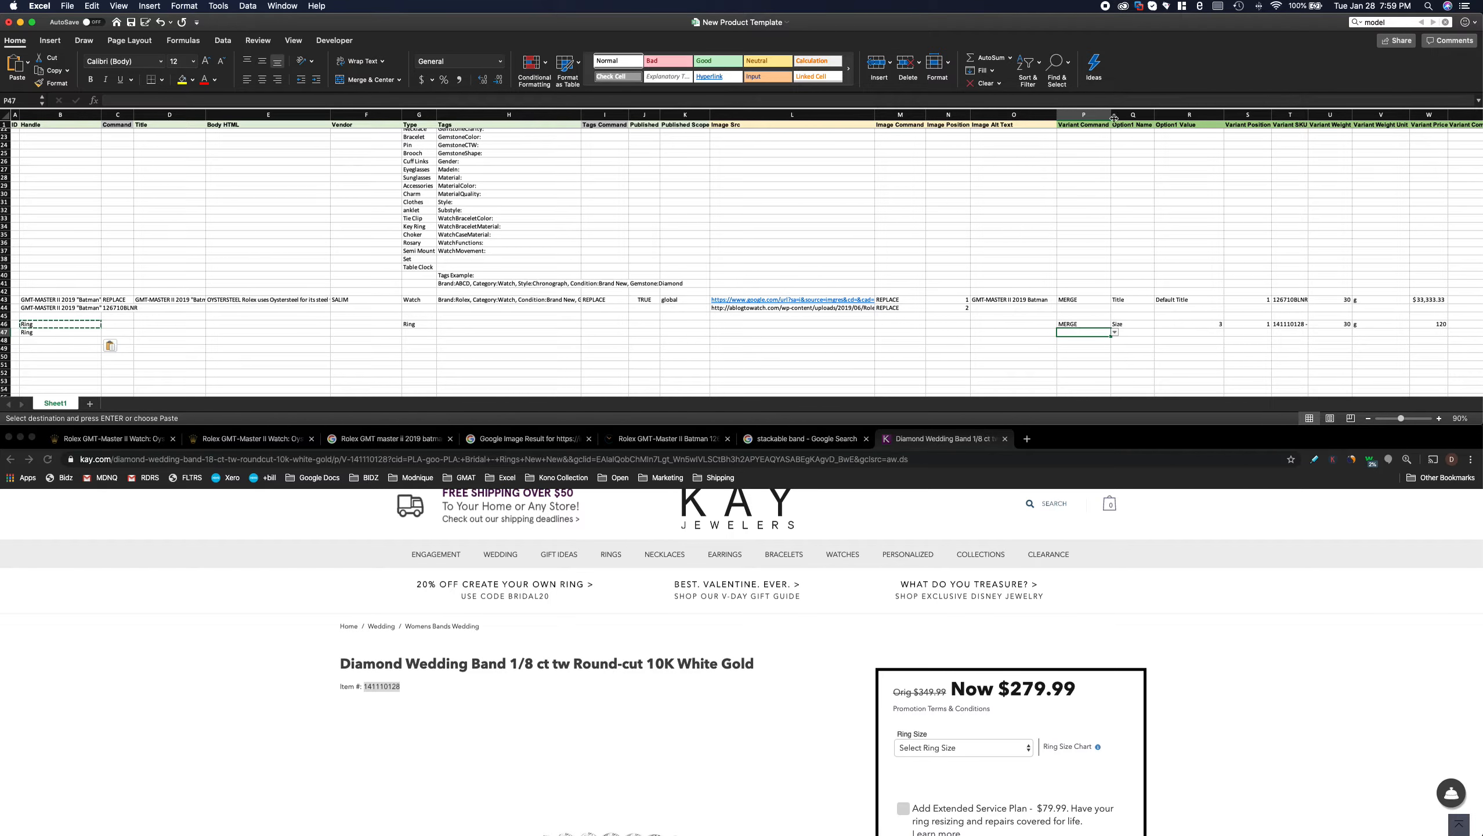
left_click(1091, 111)
left_click(1085, 331)
type("MERGE")
key("Tab")
type("S")
key("Tab")
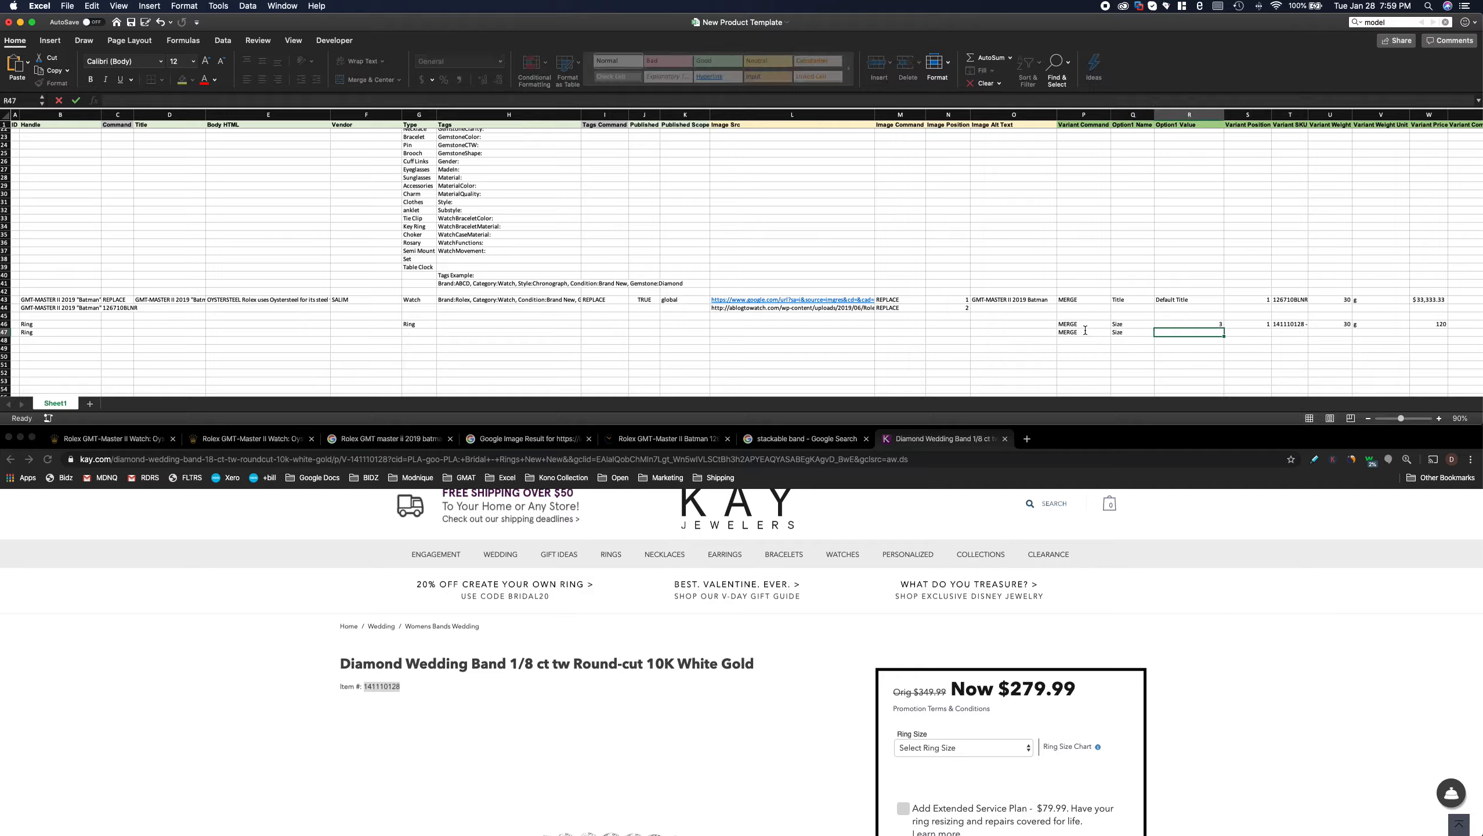
- Give the variant in row 47 the Option1 Value 4 and Variant Position 2
type("4")
key("Tab")
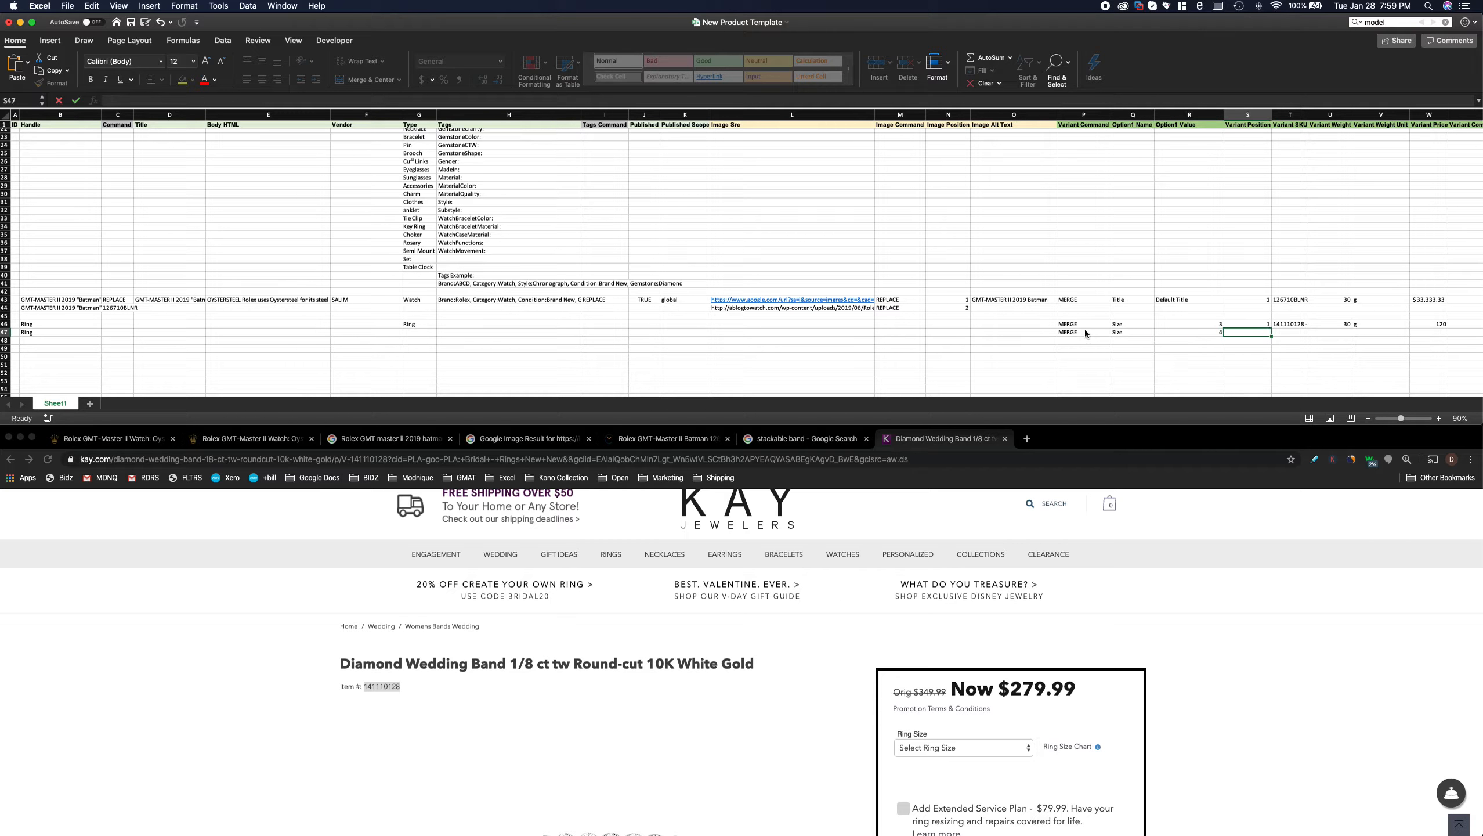
type("2")
key("Tab")
- Copy the item number from the Kay Jewelers page again and enter 141110128 - 4 as the Variant SKU in T47
left_click(1300, 323)
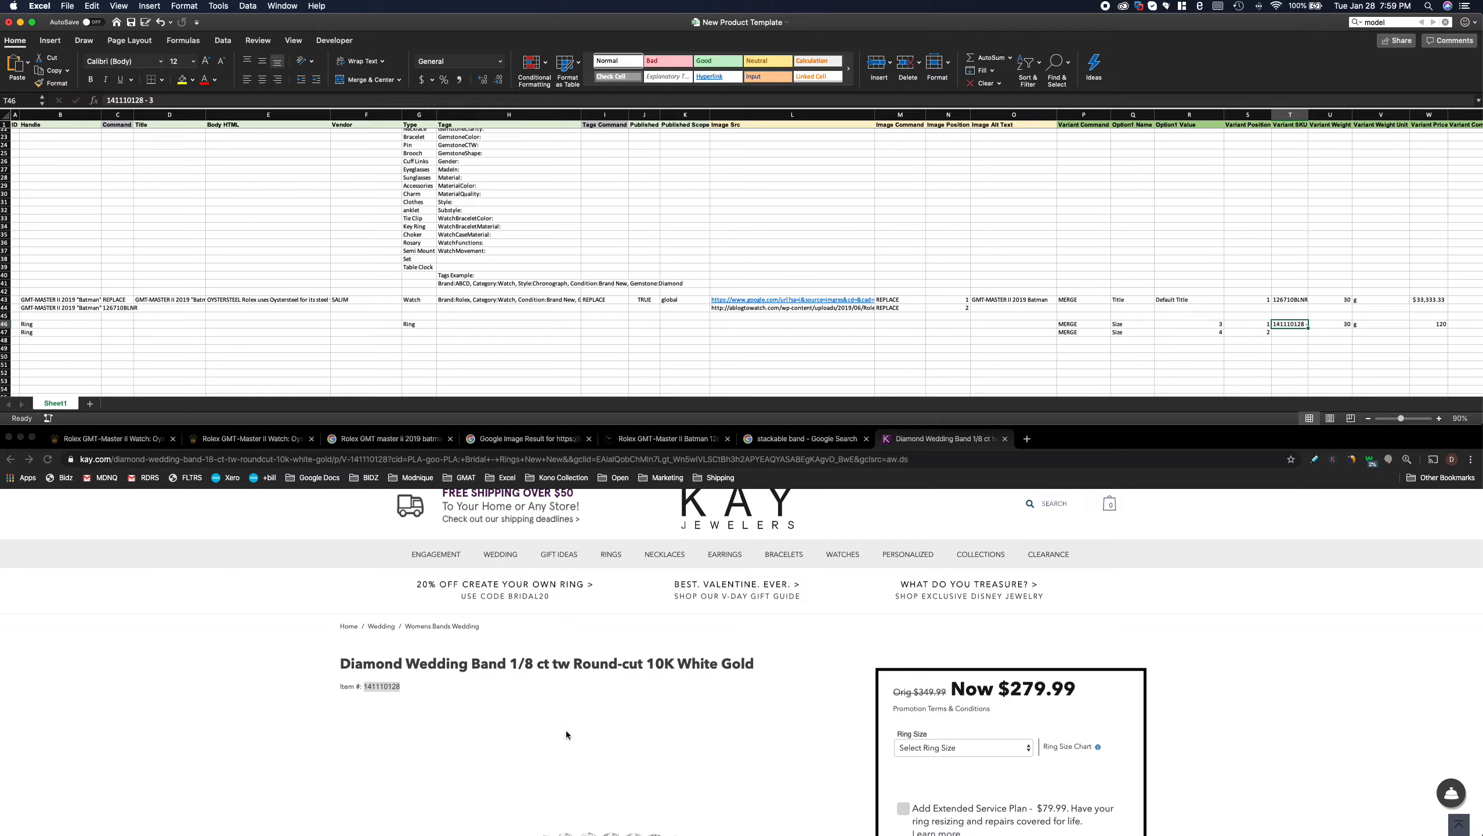
key("super+Tab")
key("super+c")
key("super+Tab")
left_click(1297, 332)
key("super+v")
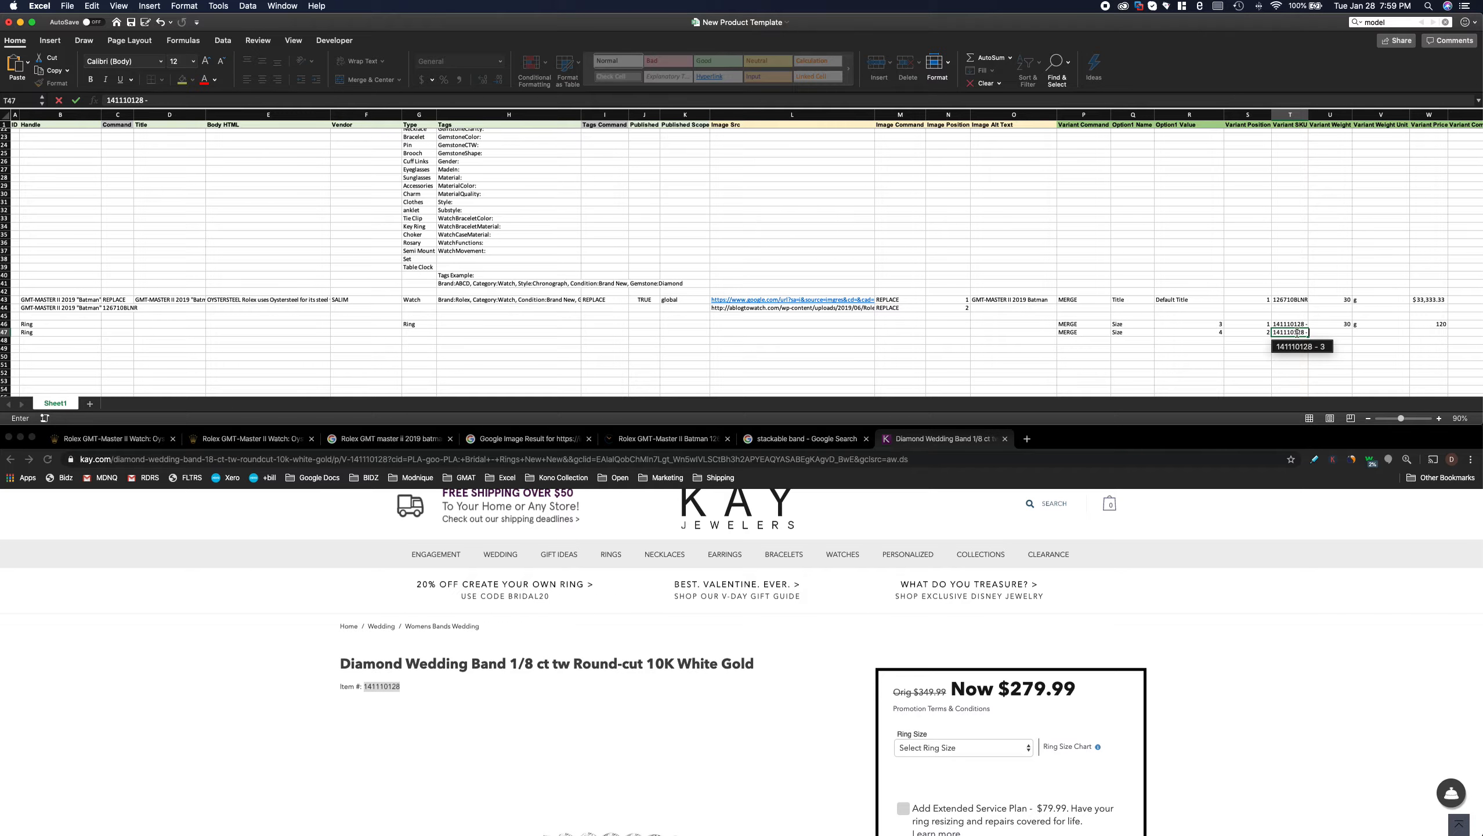
type("- 4")
key("Tab")
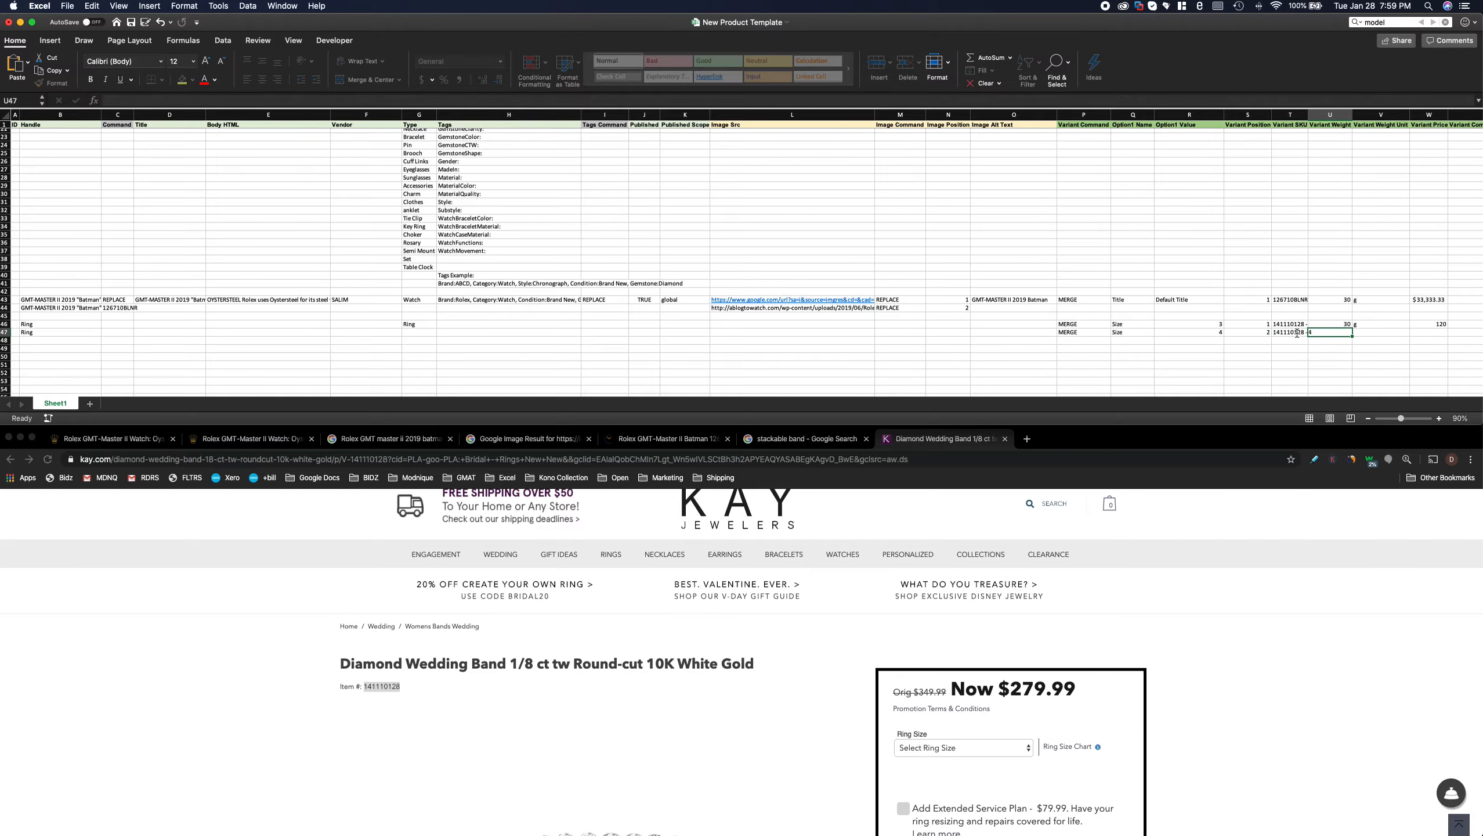
- Enter a Variant Weight of 30 and the unit g for the size 4 variant in row 47
type("30")
key("Tab")
type("g")
key("Tab")
- Copy the cells from Variant Price through Variant Inventory Qty in row 46 into row 47
scroll(1287, 319, "right", 5)
scroll(1276, 309, "right", 5)
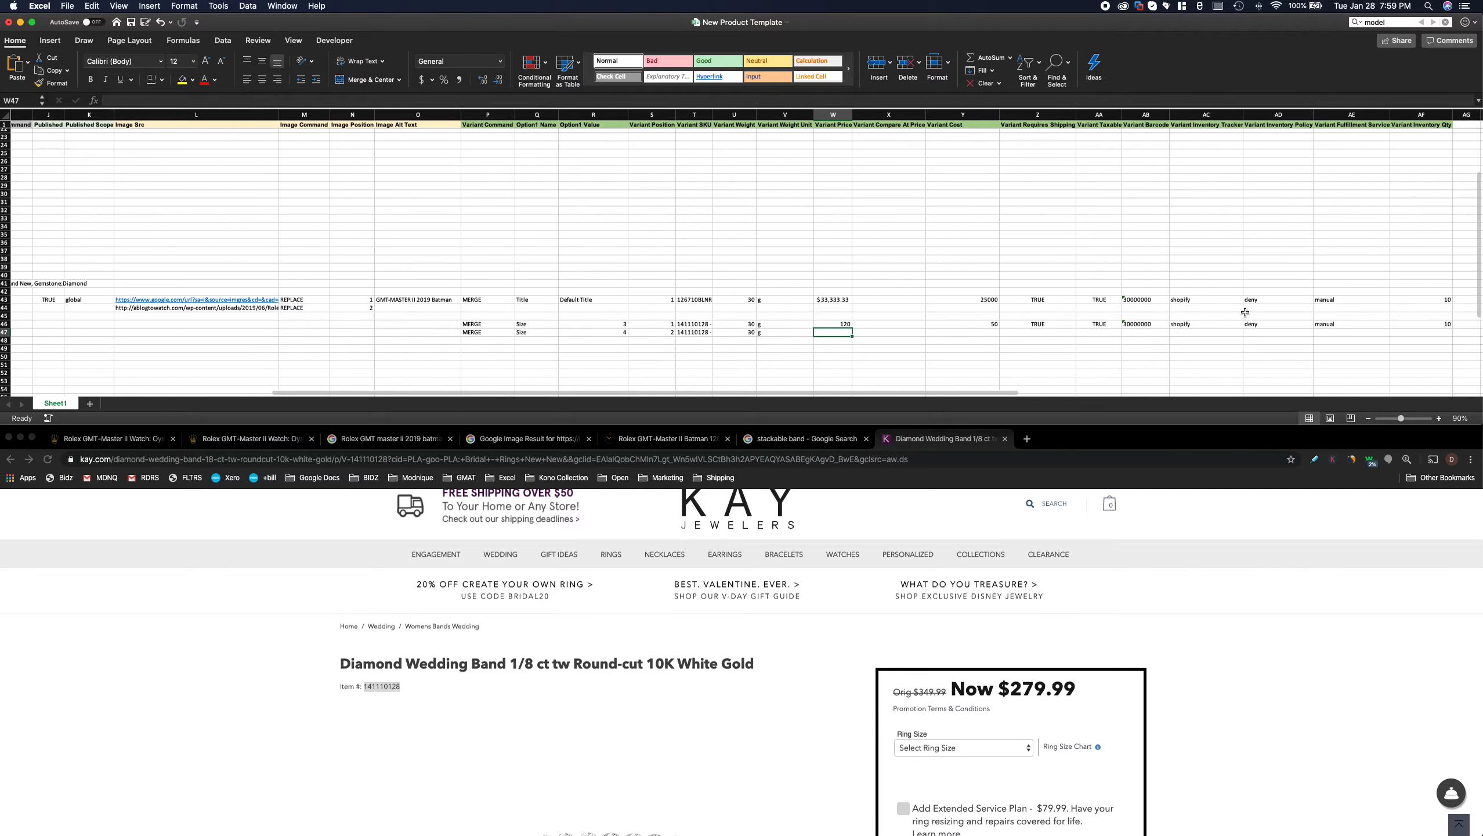
left_click_drag(717, 324, 1337, 323)
key("cmd+c")
left_click(722, 334)
key("cmd+v")
- Extend the Option1 Value series below size 4 with sizes 5 to 12 in R48 to R55
left_click(508, 333)
key("Down")
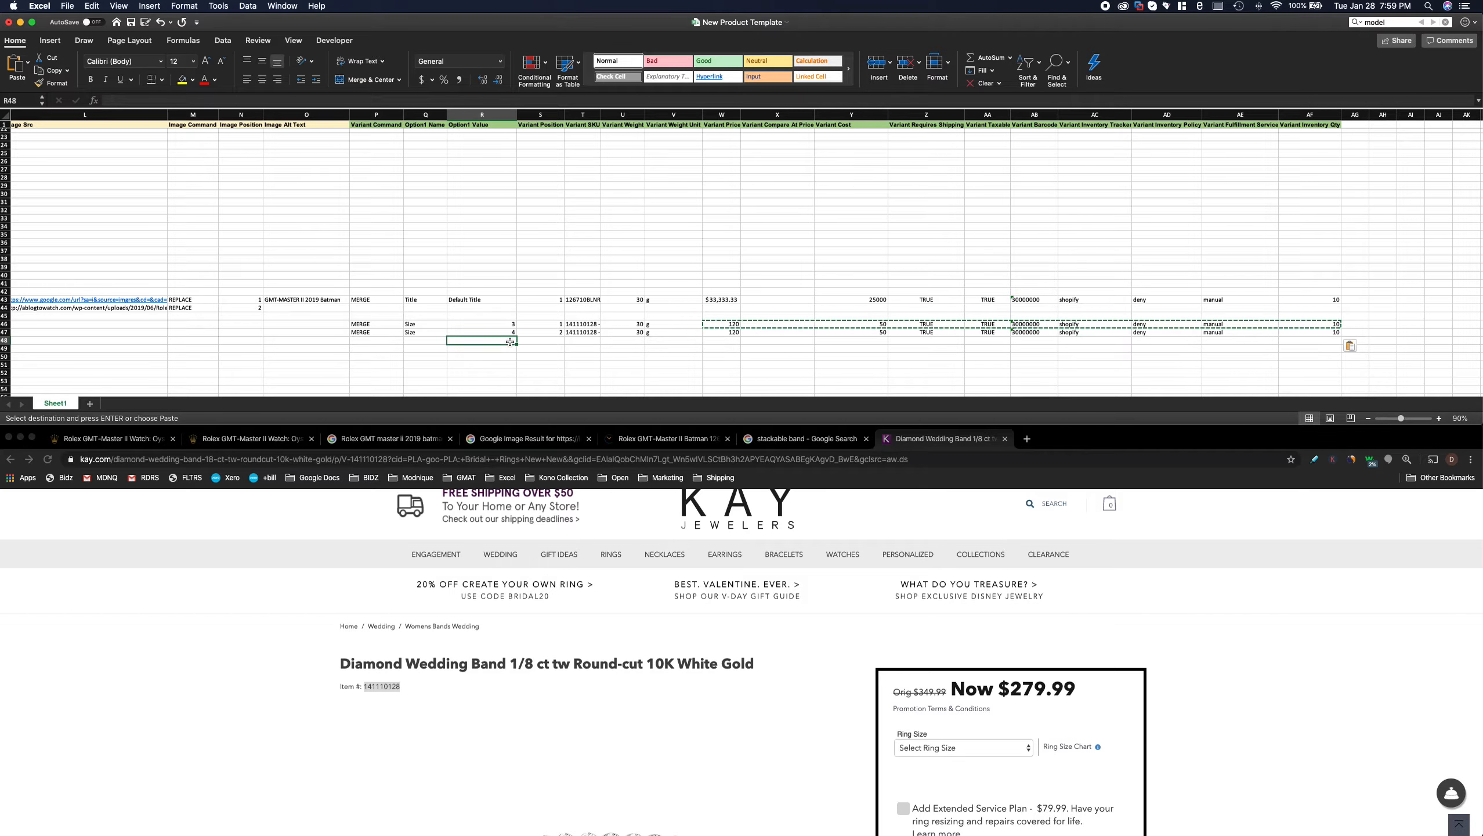
key("Down")
key("Down")
key("Down")
key("Down")
key("Down")
key("Down")
key("Down")
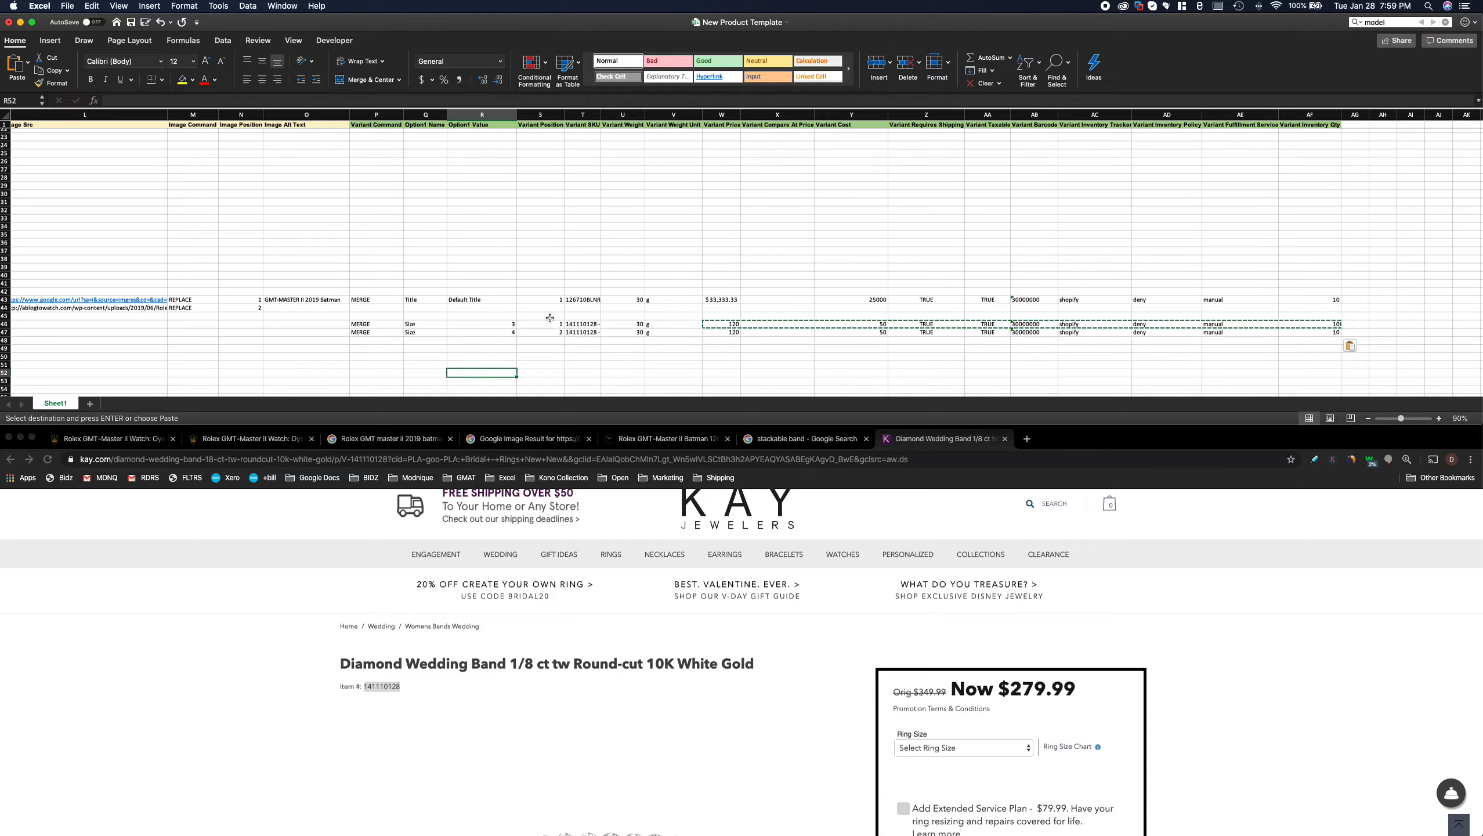
type("12")
scroll(550, 322, "down", 1)
left_click_drag(497, 320, 512, 363)
left_click(584, 303)
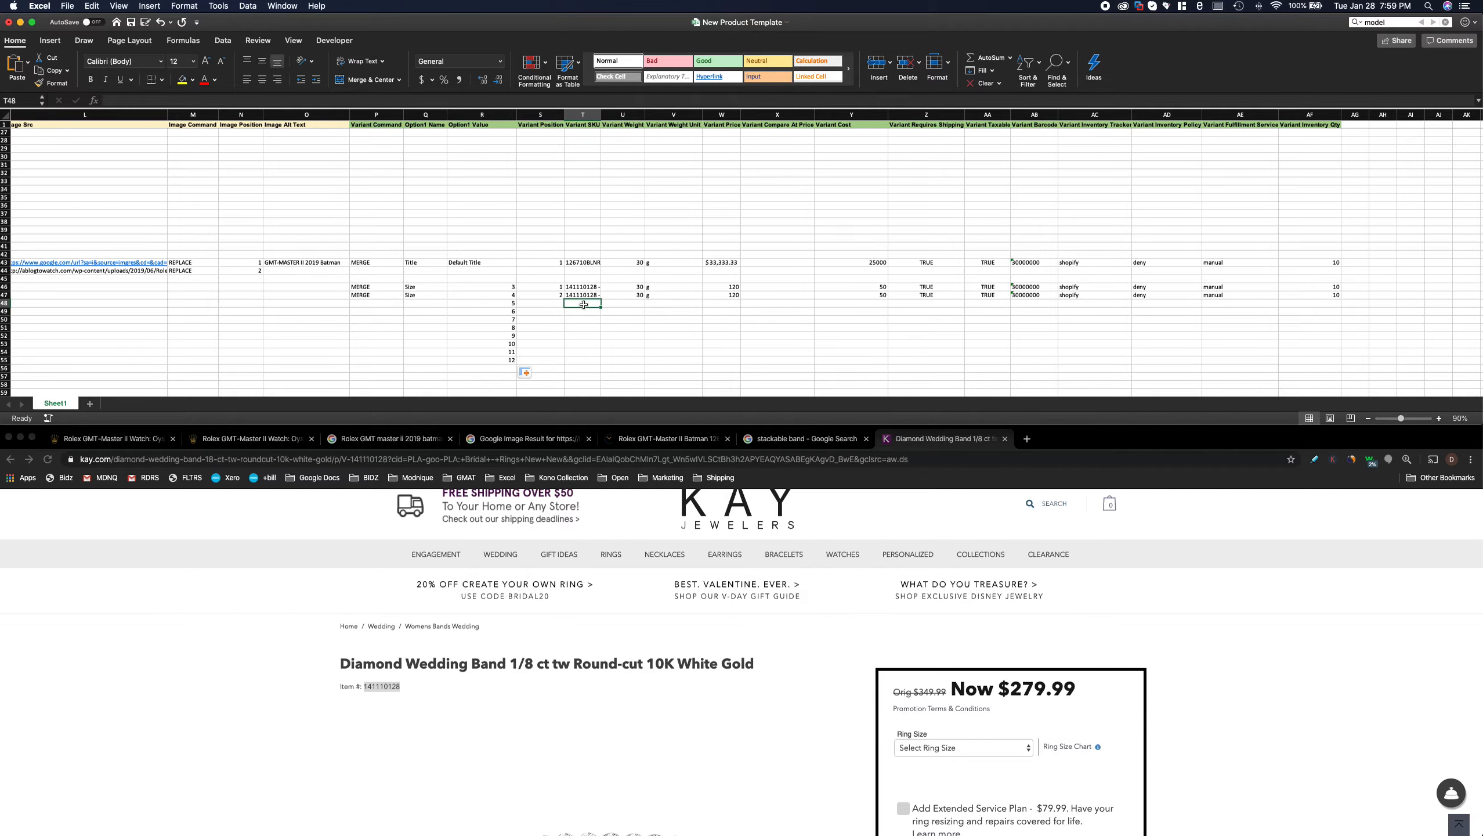
left_click_drag(581, 285, 584, 297)
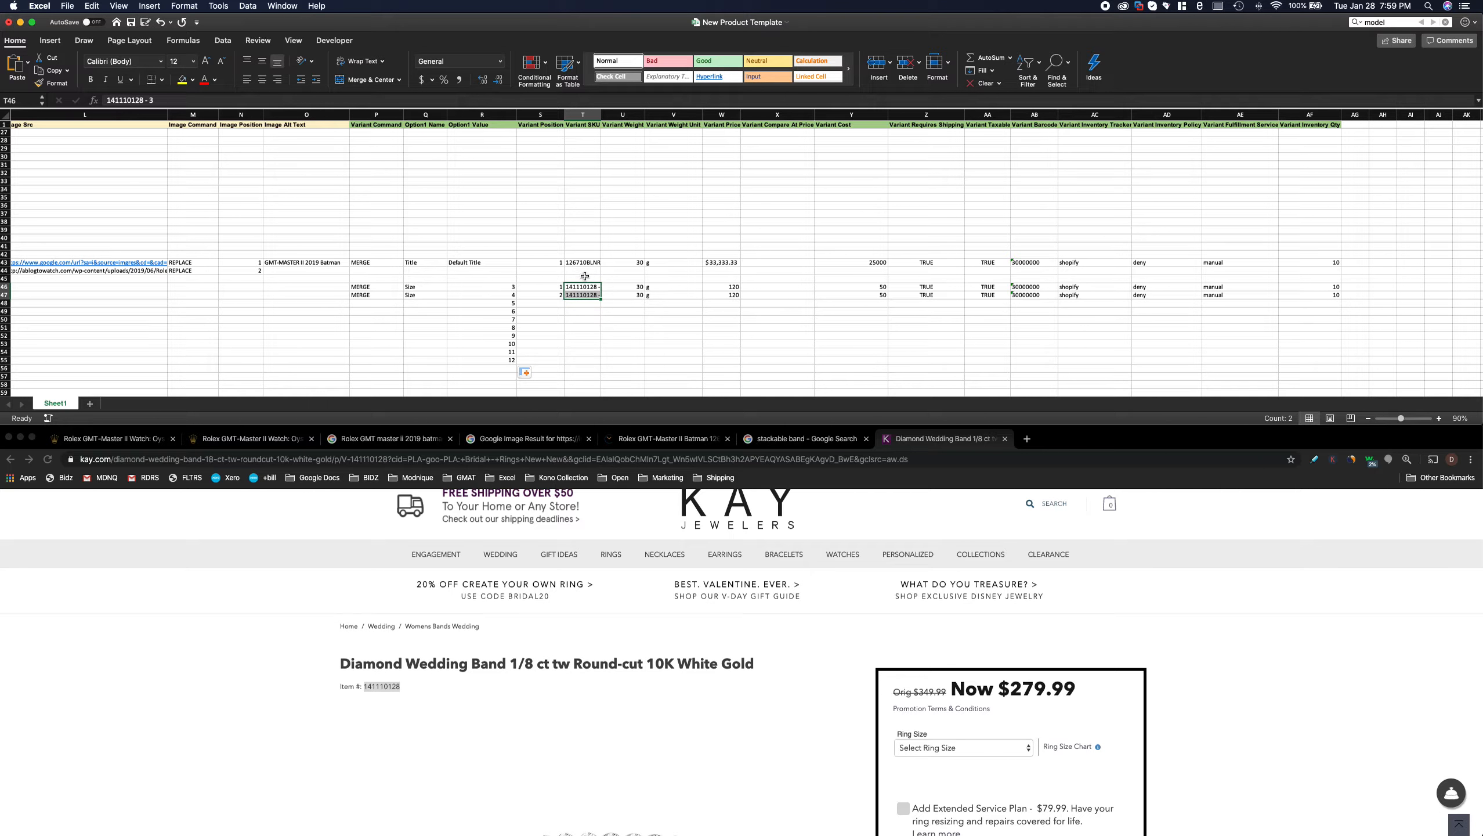
left_click(588, 304)
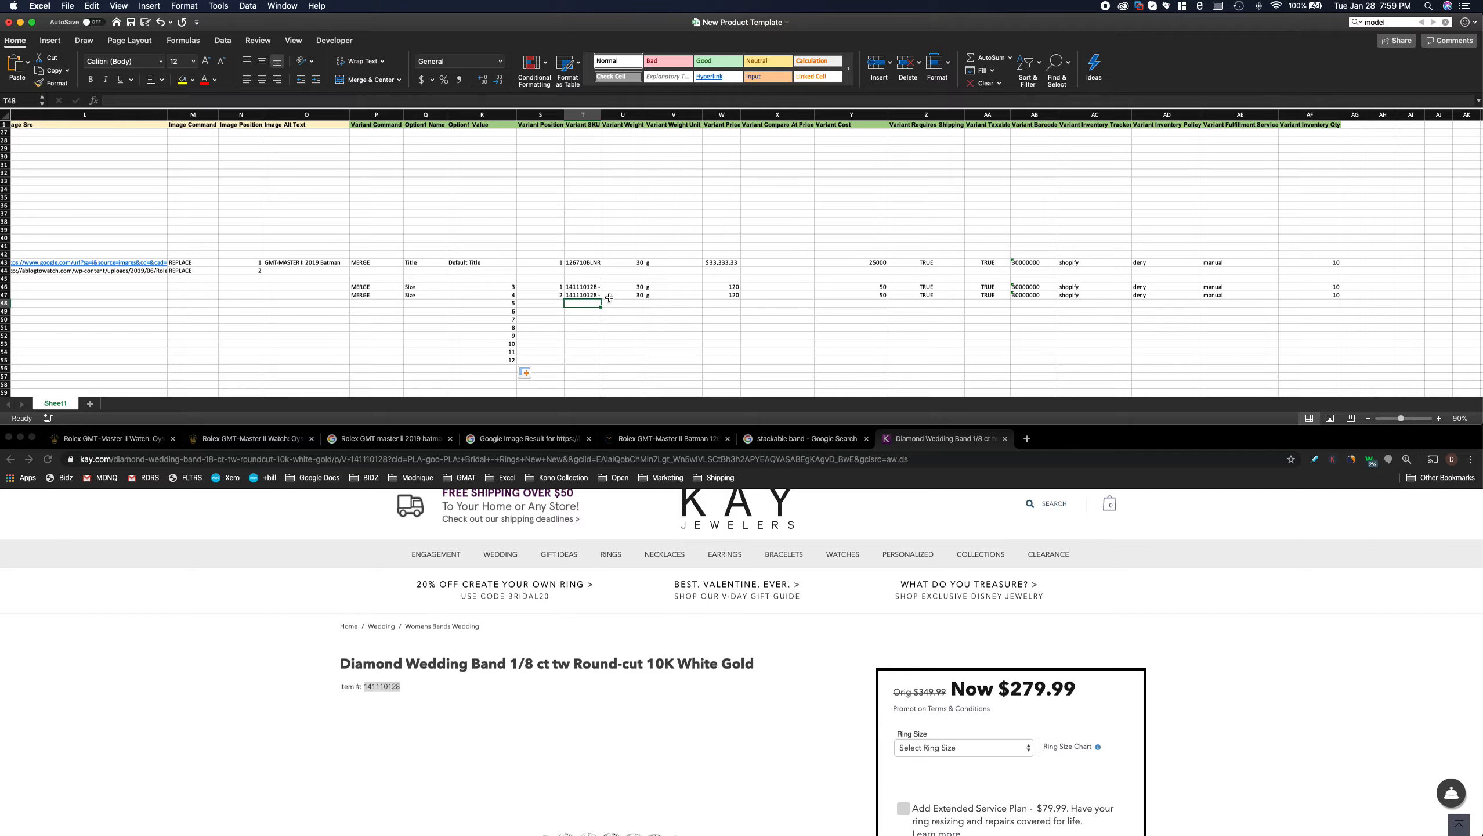
- Copy the listing's item number 141110128 into the empty cell T45 above the ring's SKUs
left_click(585, 278)
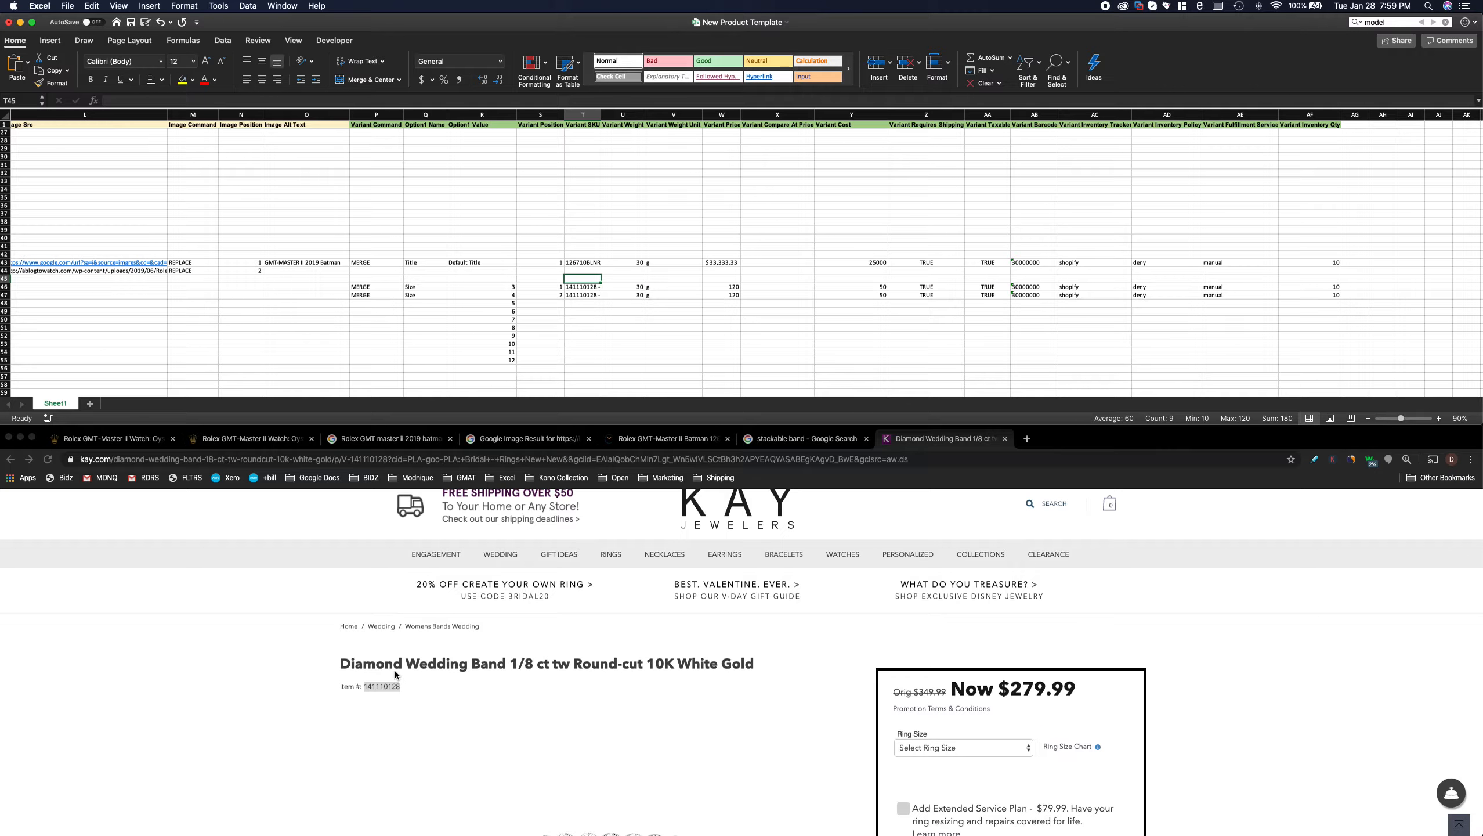
key("super+Tab")
key("super+c")
left_click(585, 279)
double_click(586, 280)
key("super+v")
key("Return")
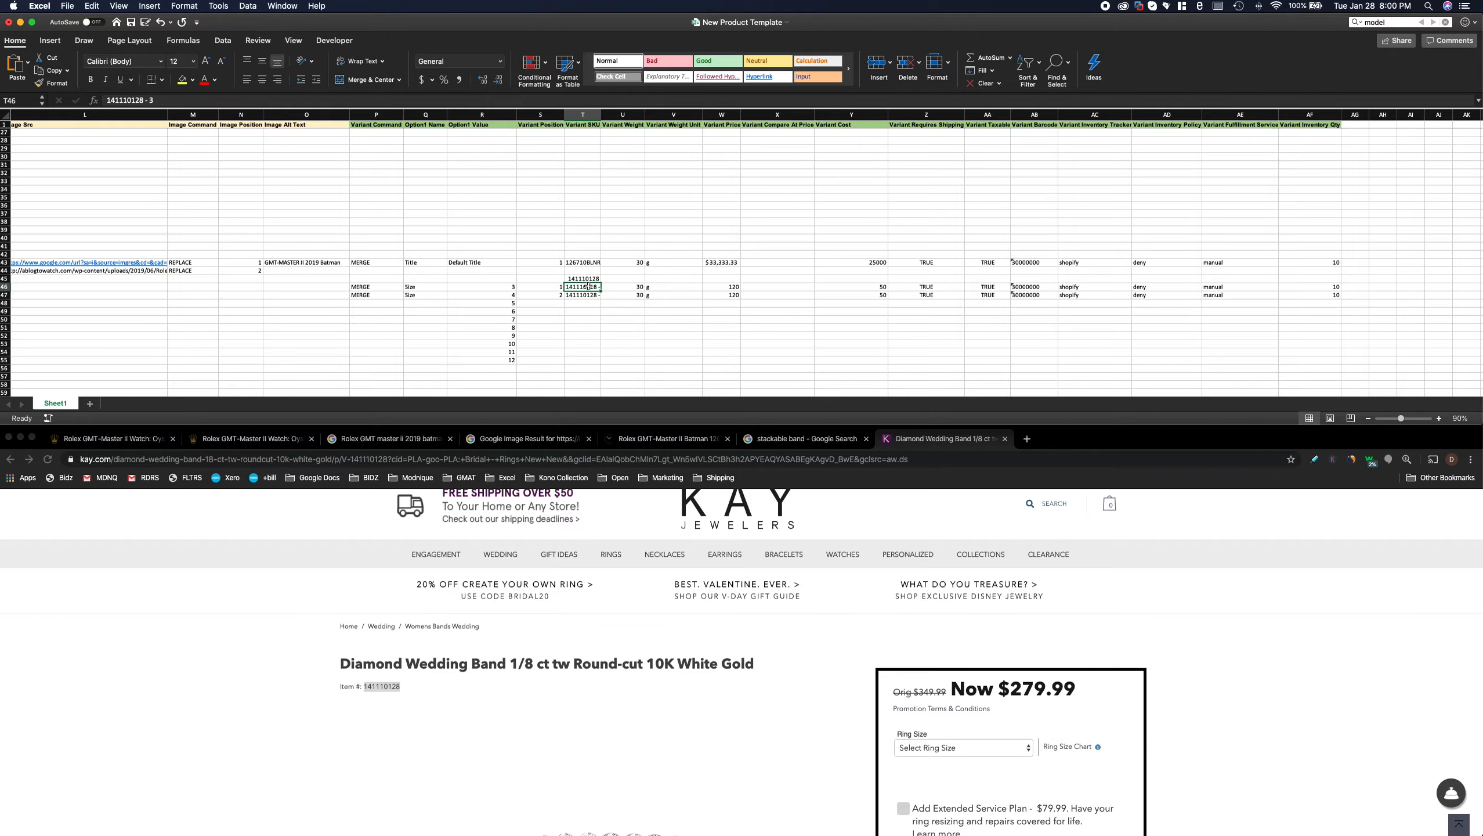
- Enter the formula =$T$45&" - "&R46 in T46 to build the size 3 SKU from the item number and Option1 Value
type("=")
key("Up")
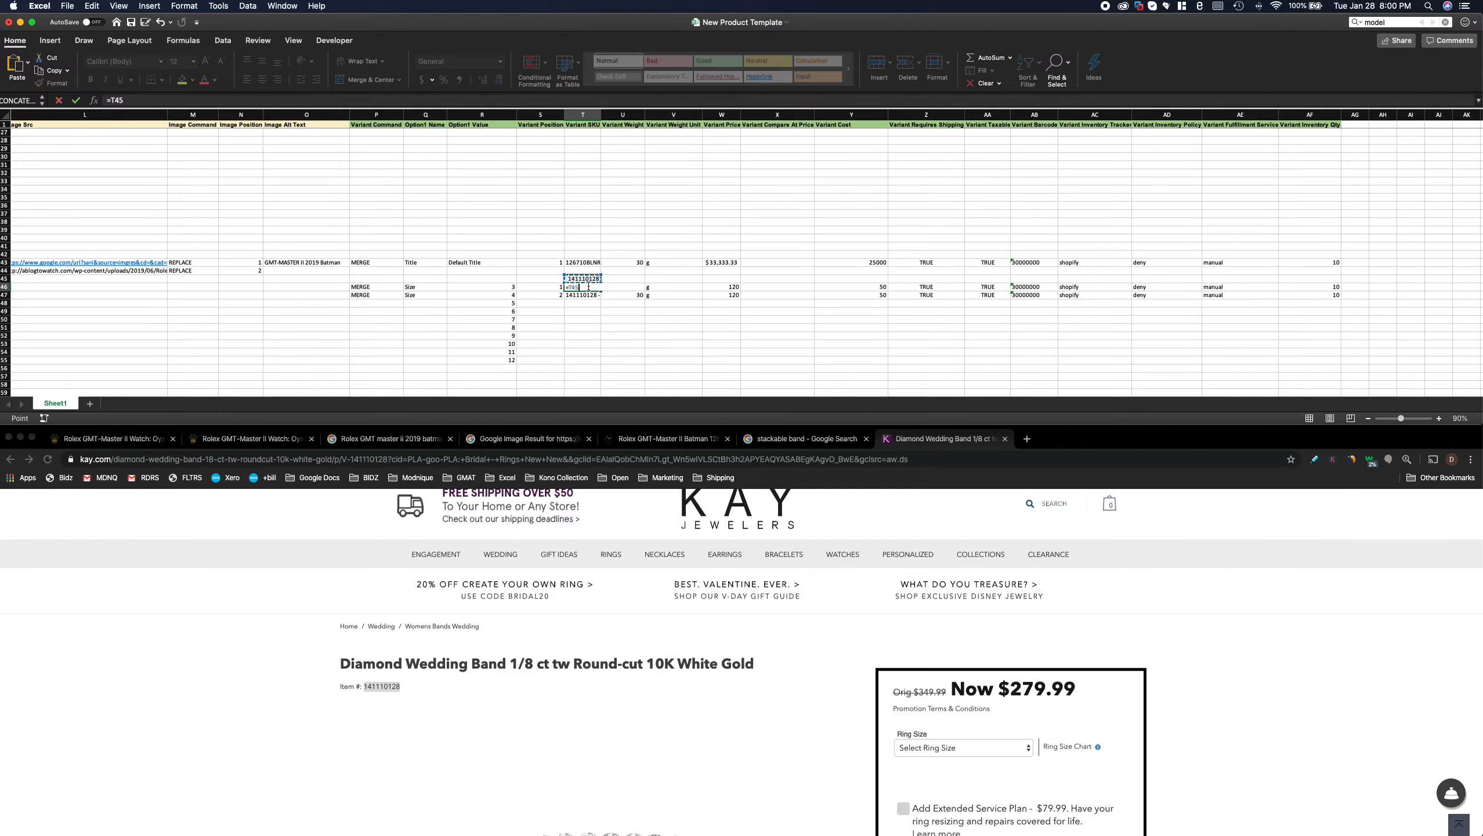
type("&")
type("\" - \"&")
left_click(503, 288)
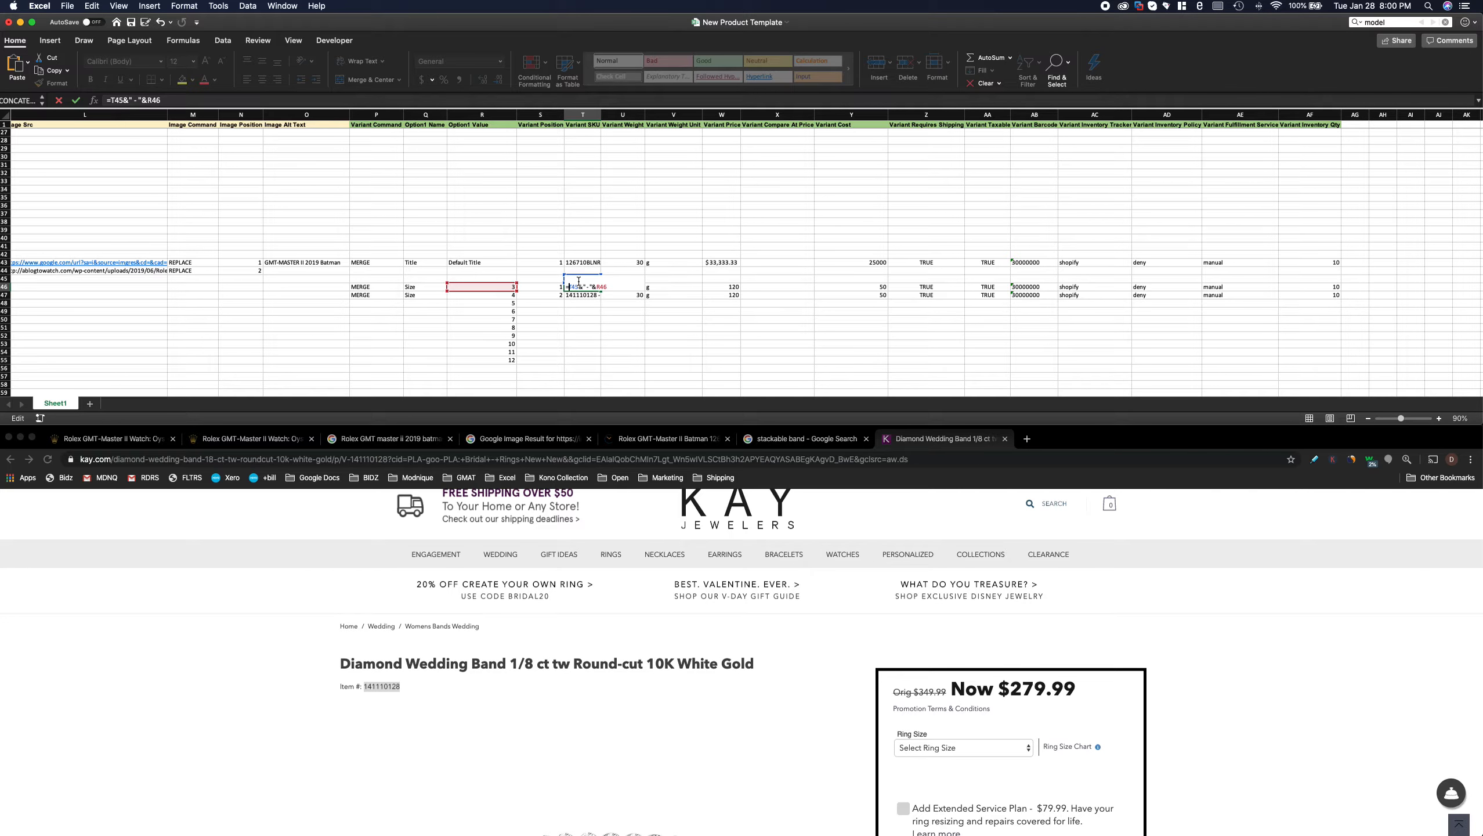
left_click(578, 281)
key("F4")
key("Return")
- Fill the SKU formula from T46 down to T55 and fit the Variant SKU column to its contents
left_click(587, 286)
left_click_drag(603, 289, 602, 361)
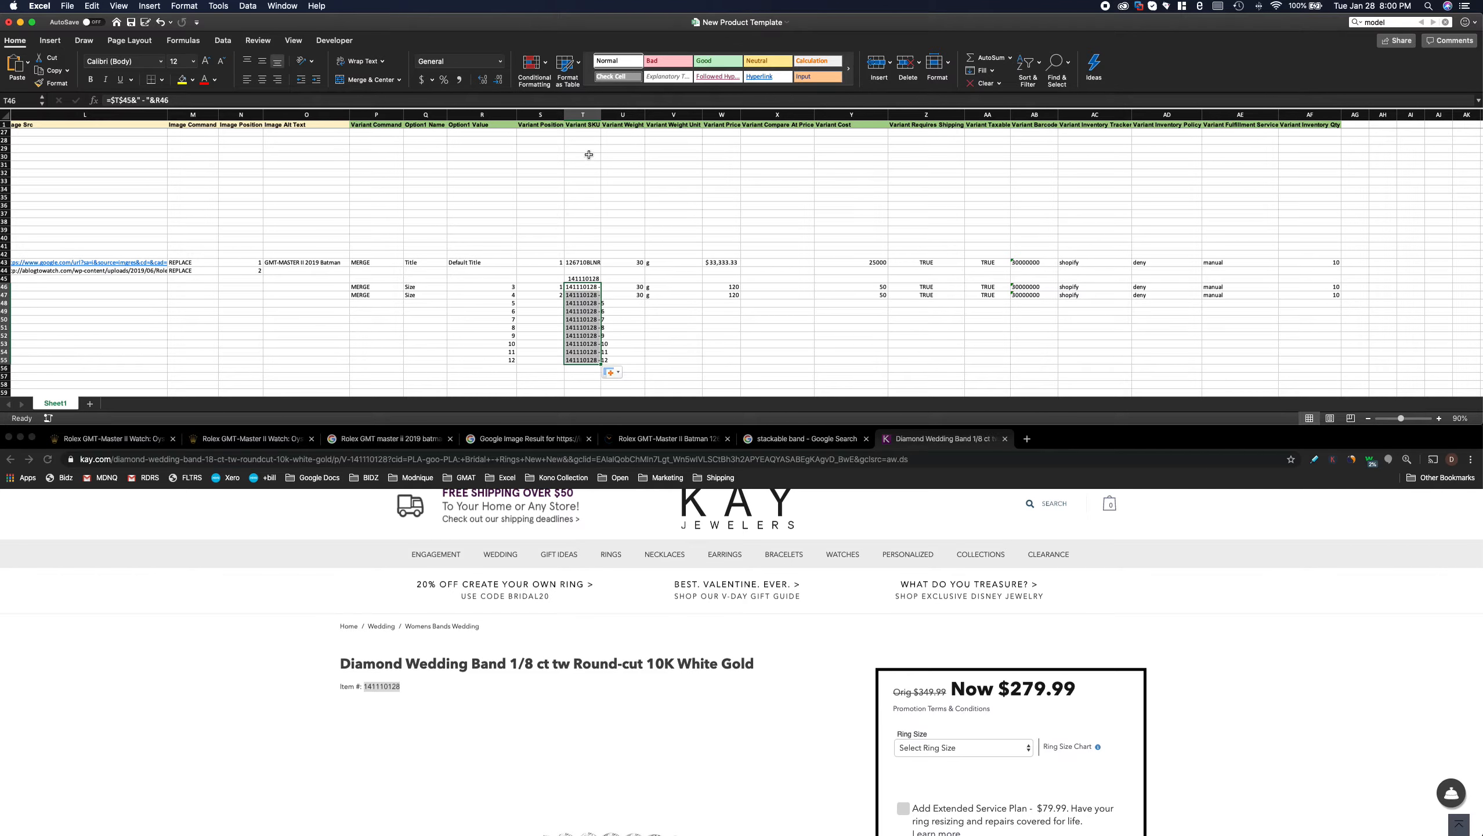
double_click(601, 115)
- Extend the Variant Position series to 10 in row 55 and copy MERGE and Size from row 47 into rows 48 to 55
left_click_drag(590, 310, 568, 363)
left_click_drag(363, 295, 417, 294)
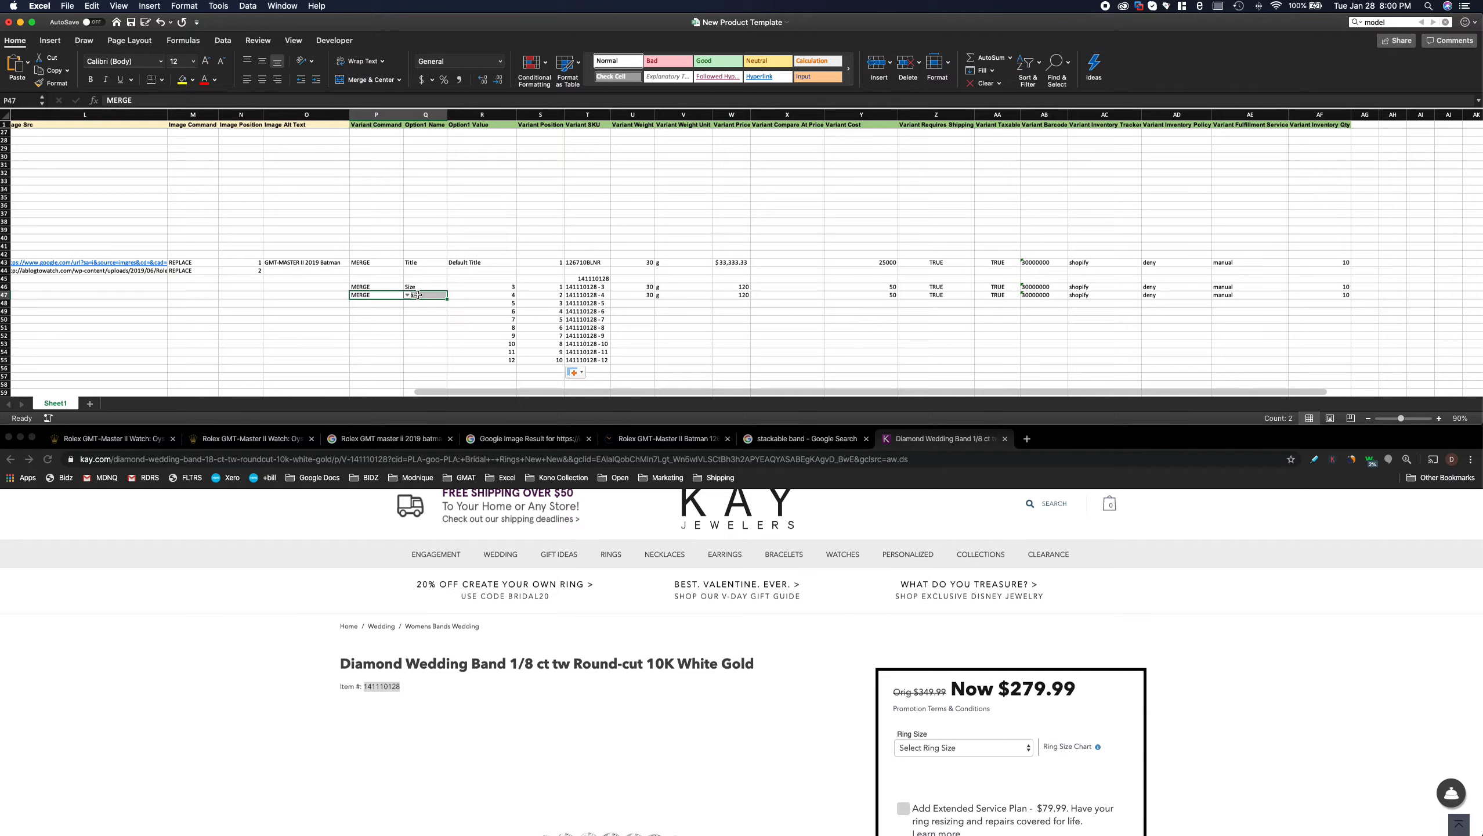
key("cmd+c")
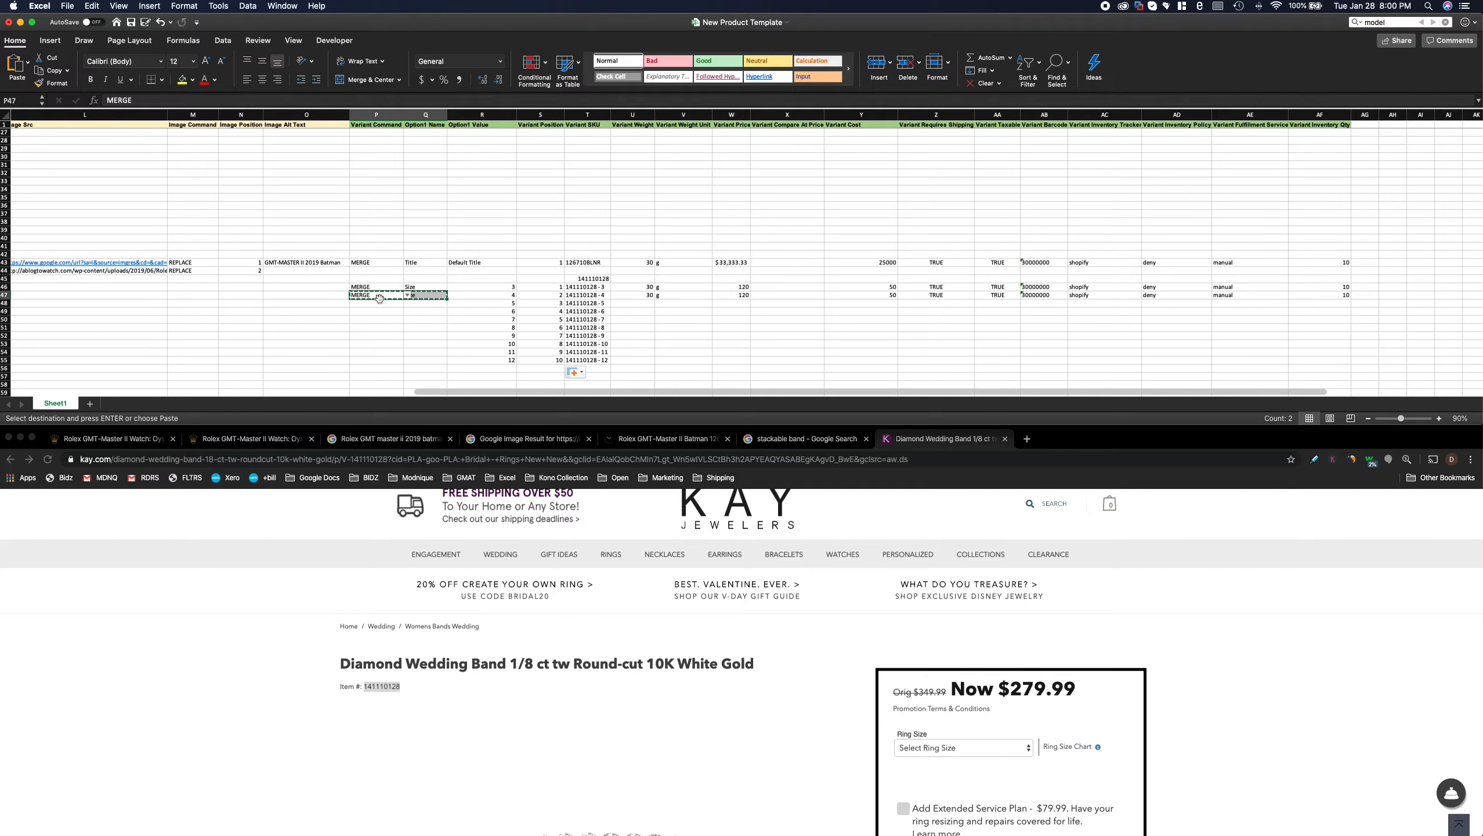
left_click(430, 361, "shift")
key("cmd+v")
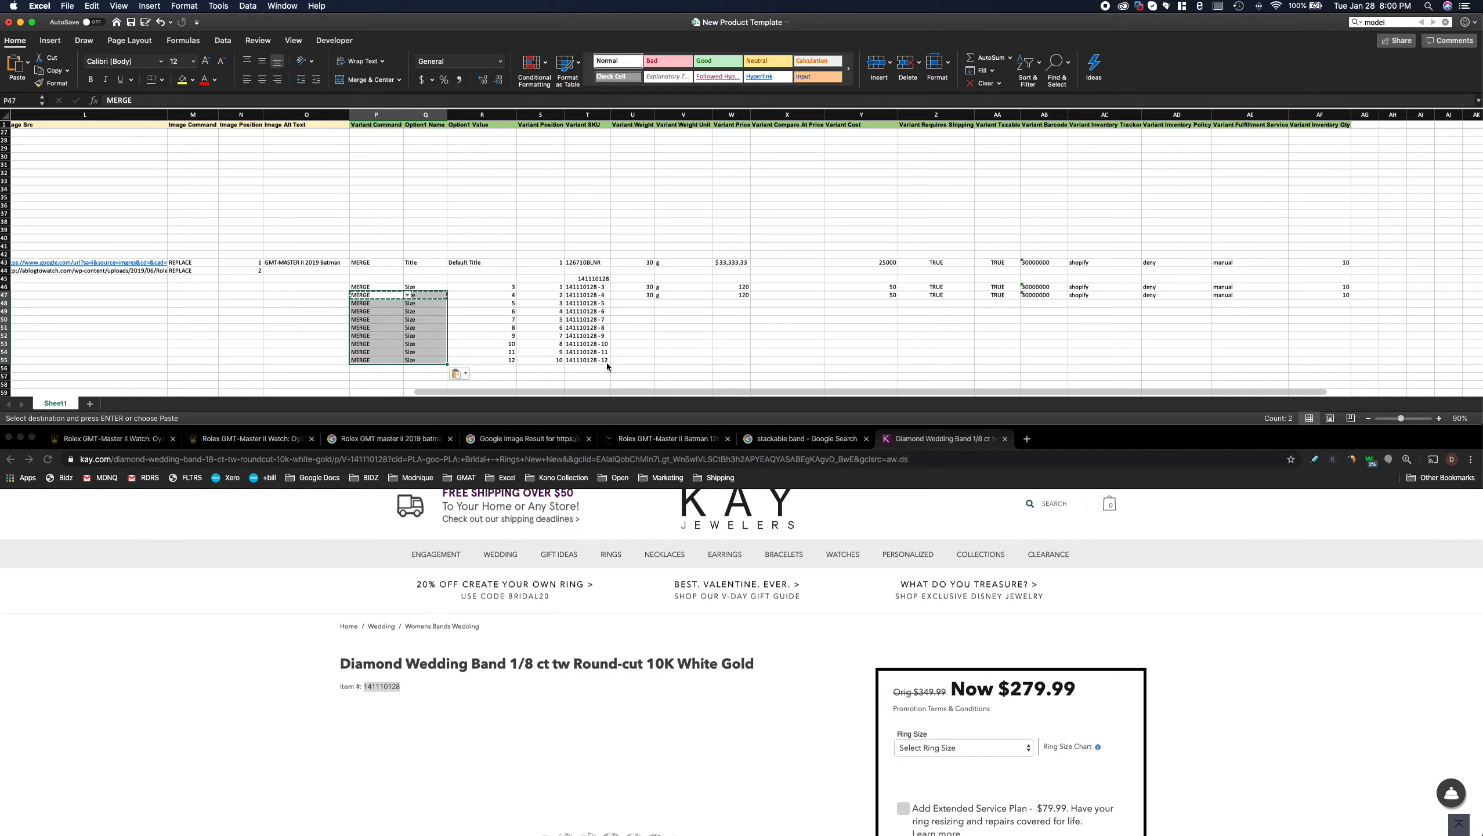
- Copy row 47's cells from Variant Weight through Variant Inventory Qty into rows 48 to 55
left_click_drag(641, 296, 1330, 296)
key("cmd+c")
left_click(1332, 360, "shift")
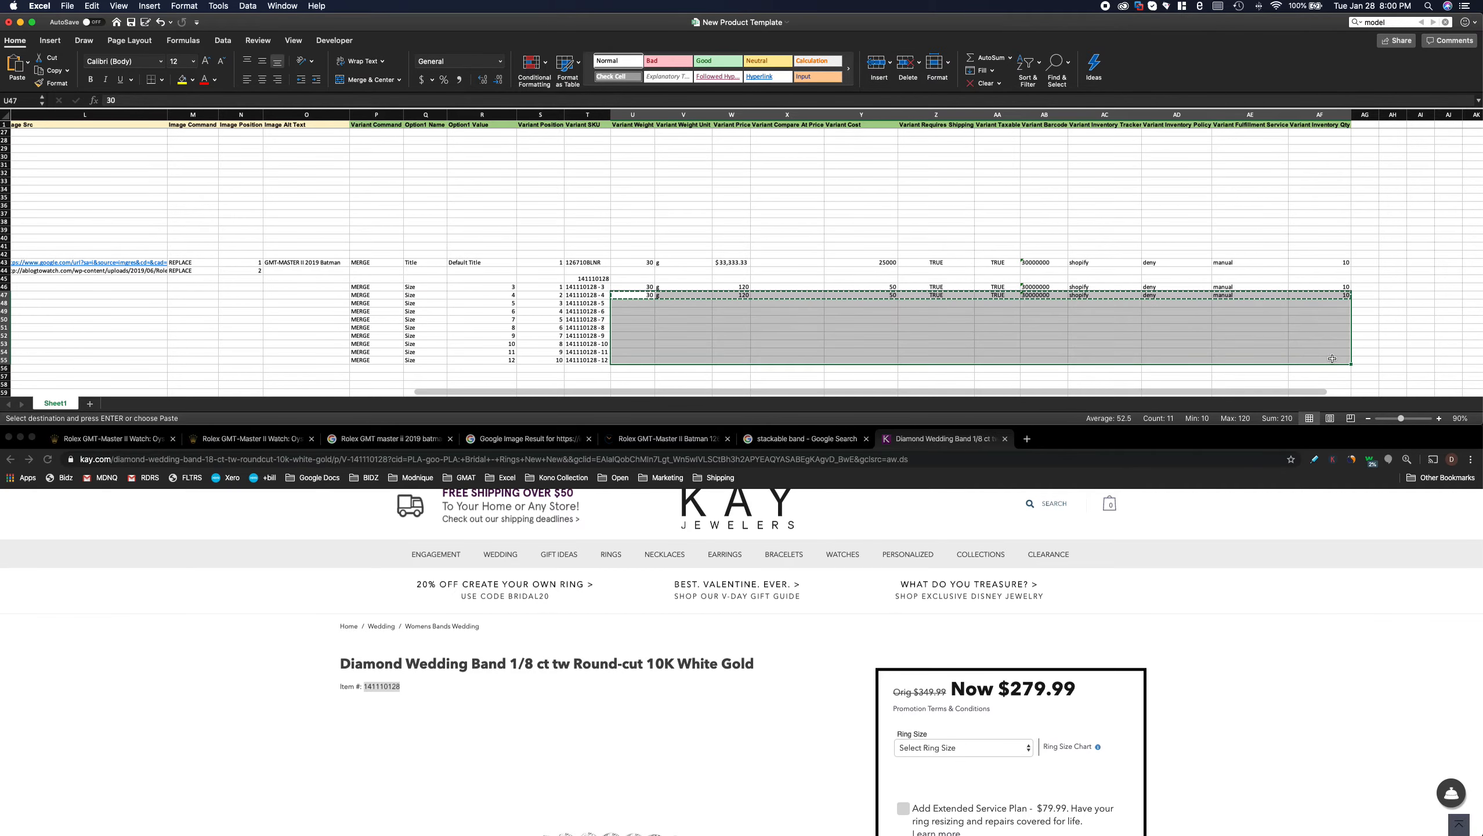
key("cmd+v")
left_click(481, 303)
key("Escape")
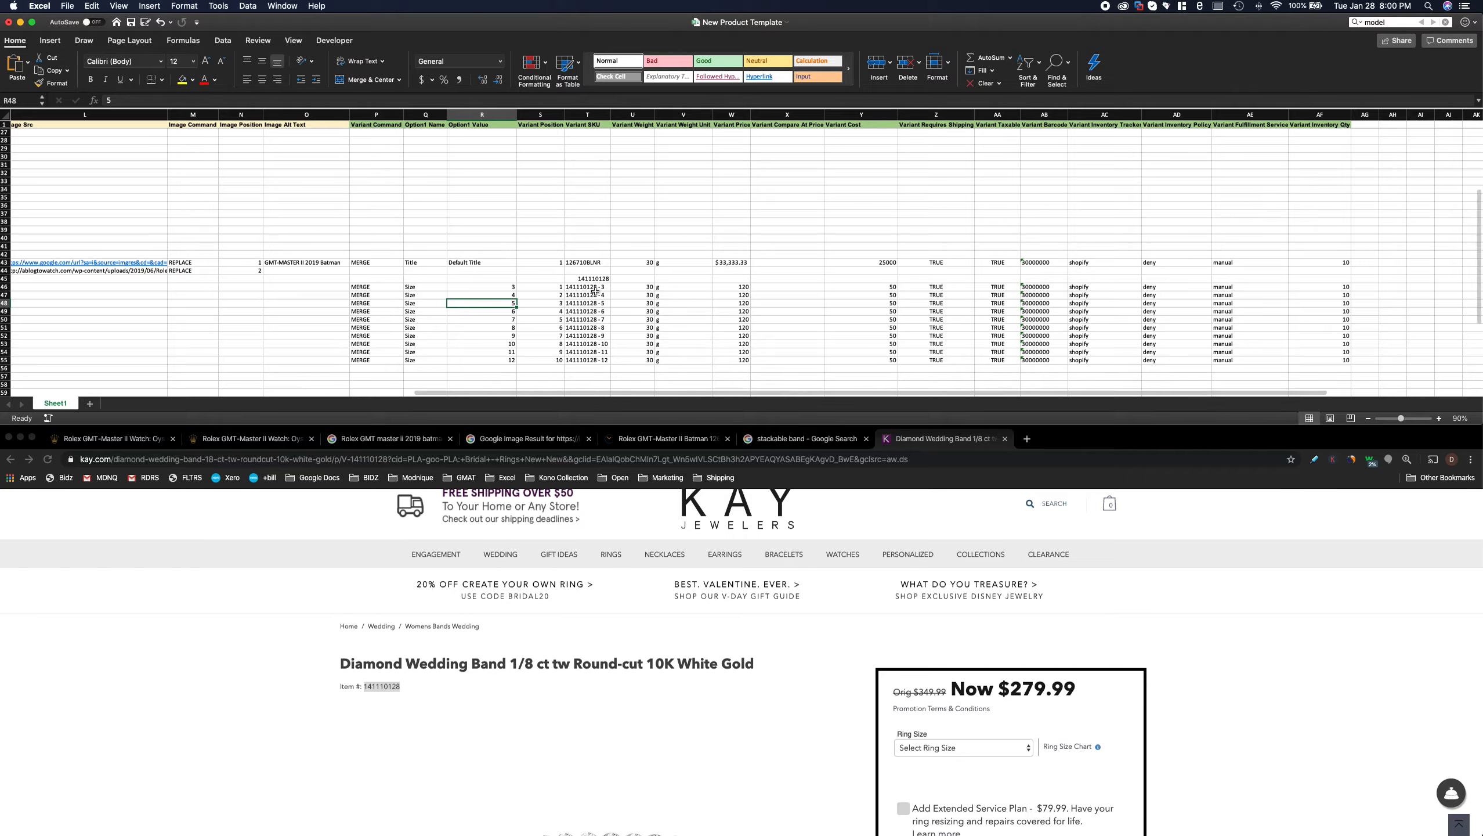
scroll(315, 304, "left", 5)
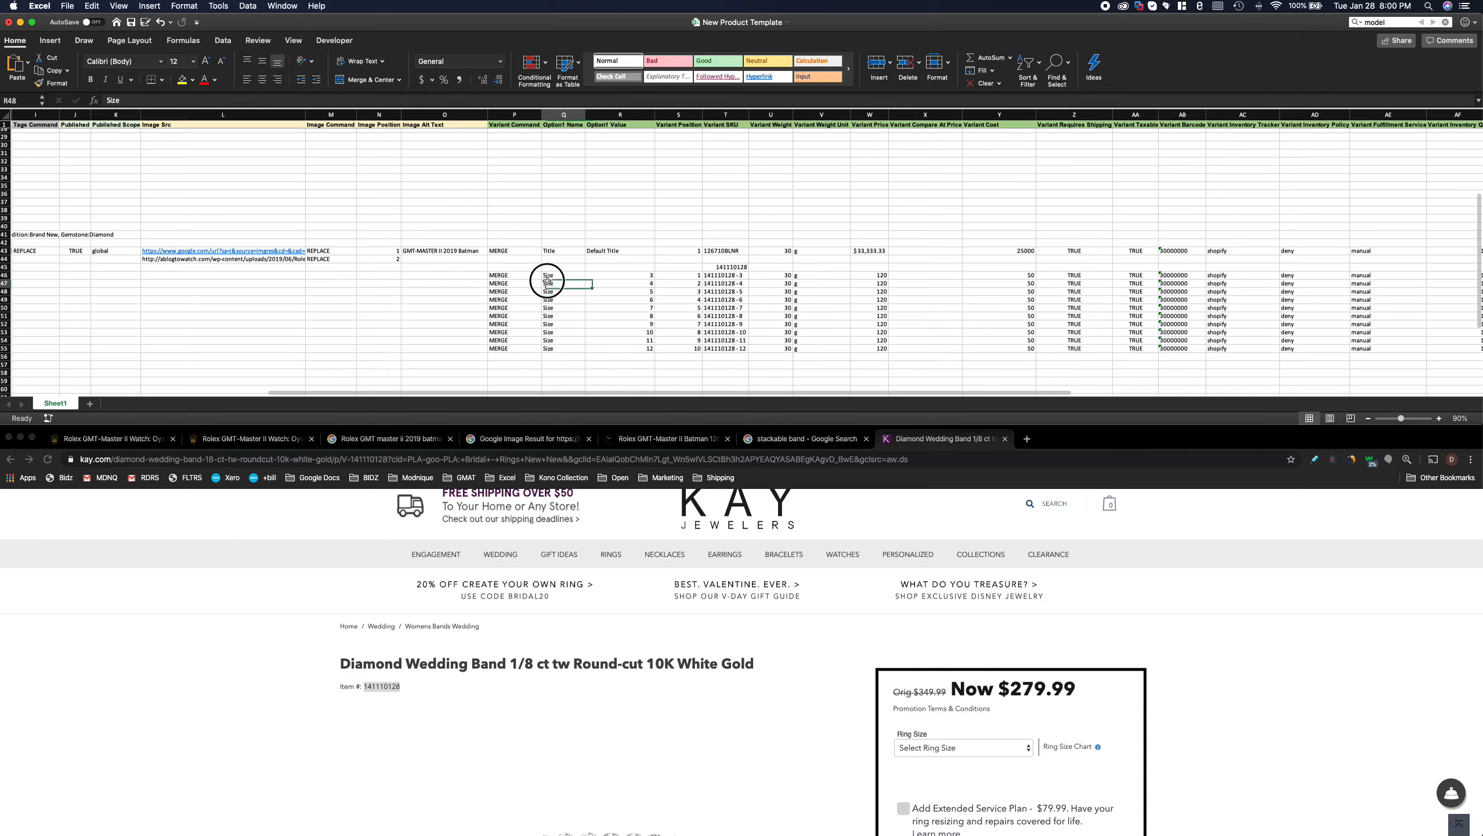
left_click(541, 276)
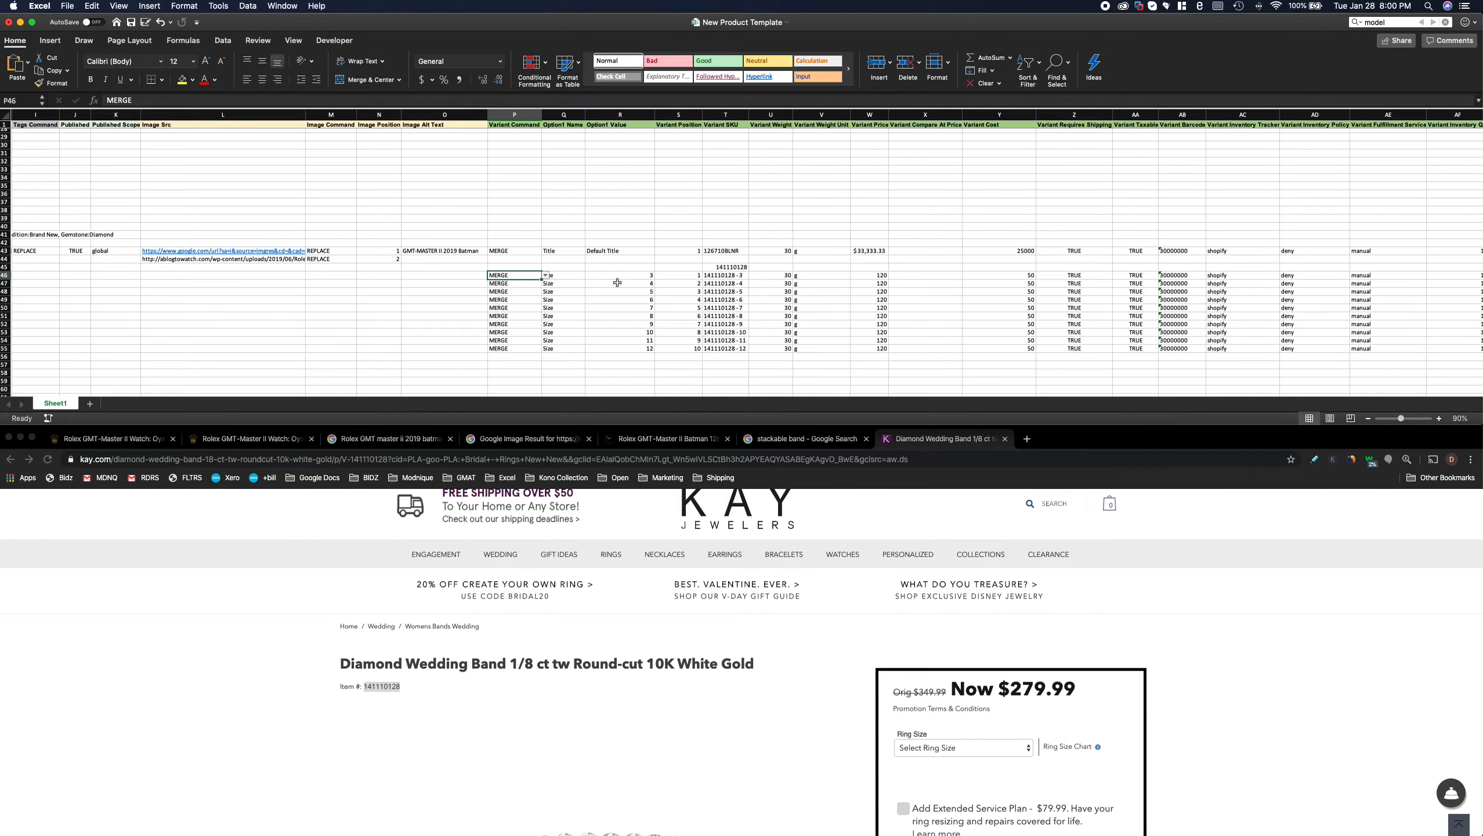
left_click_drag(741, 275, 498, 272)
left_click_drag(636, 276, 619, 341)
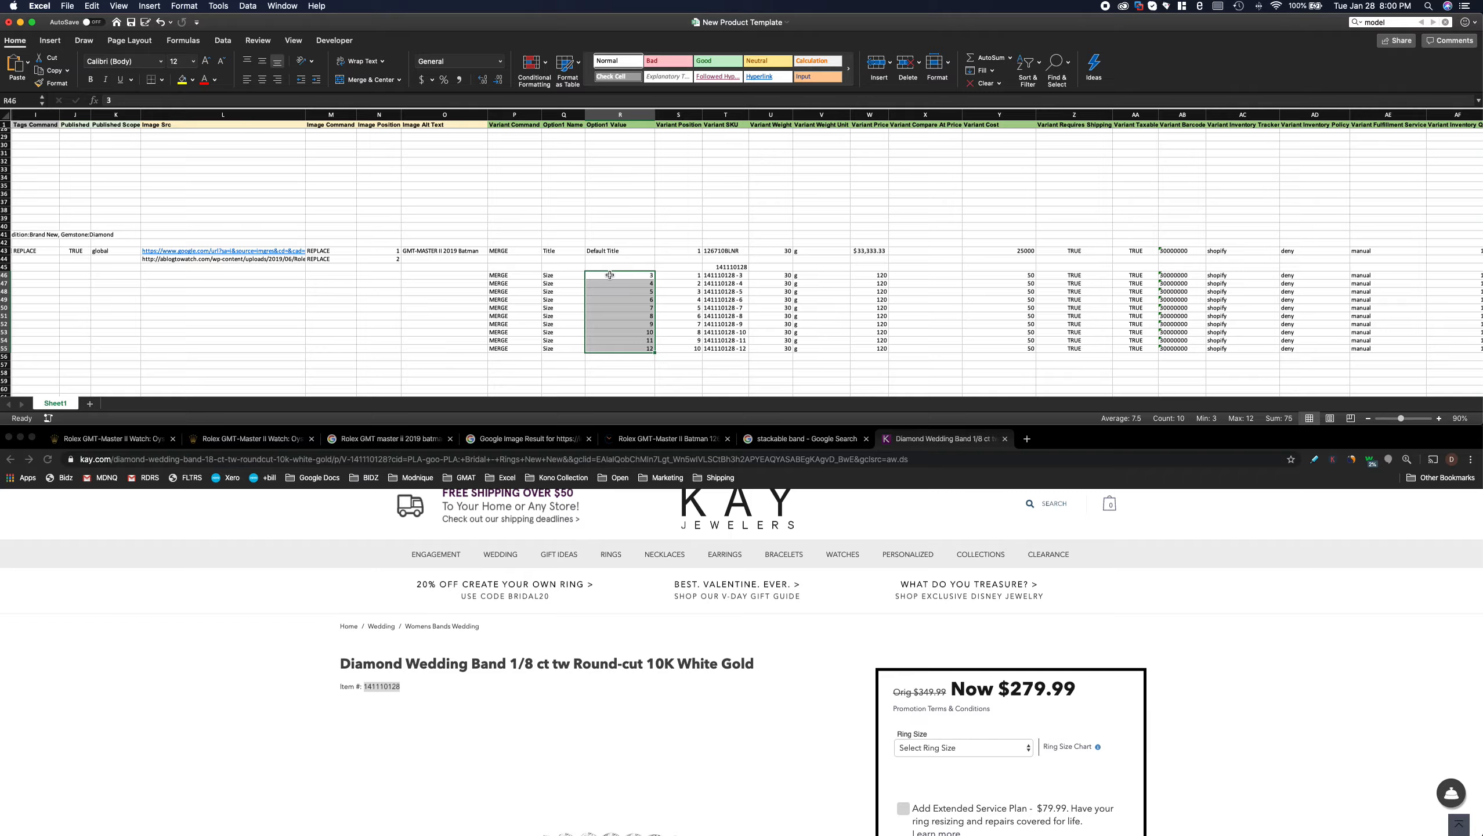
left_click(258, 276)
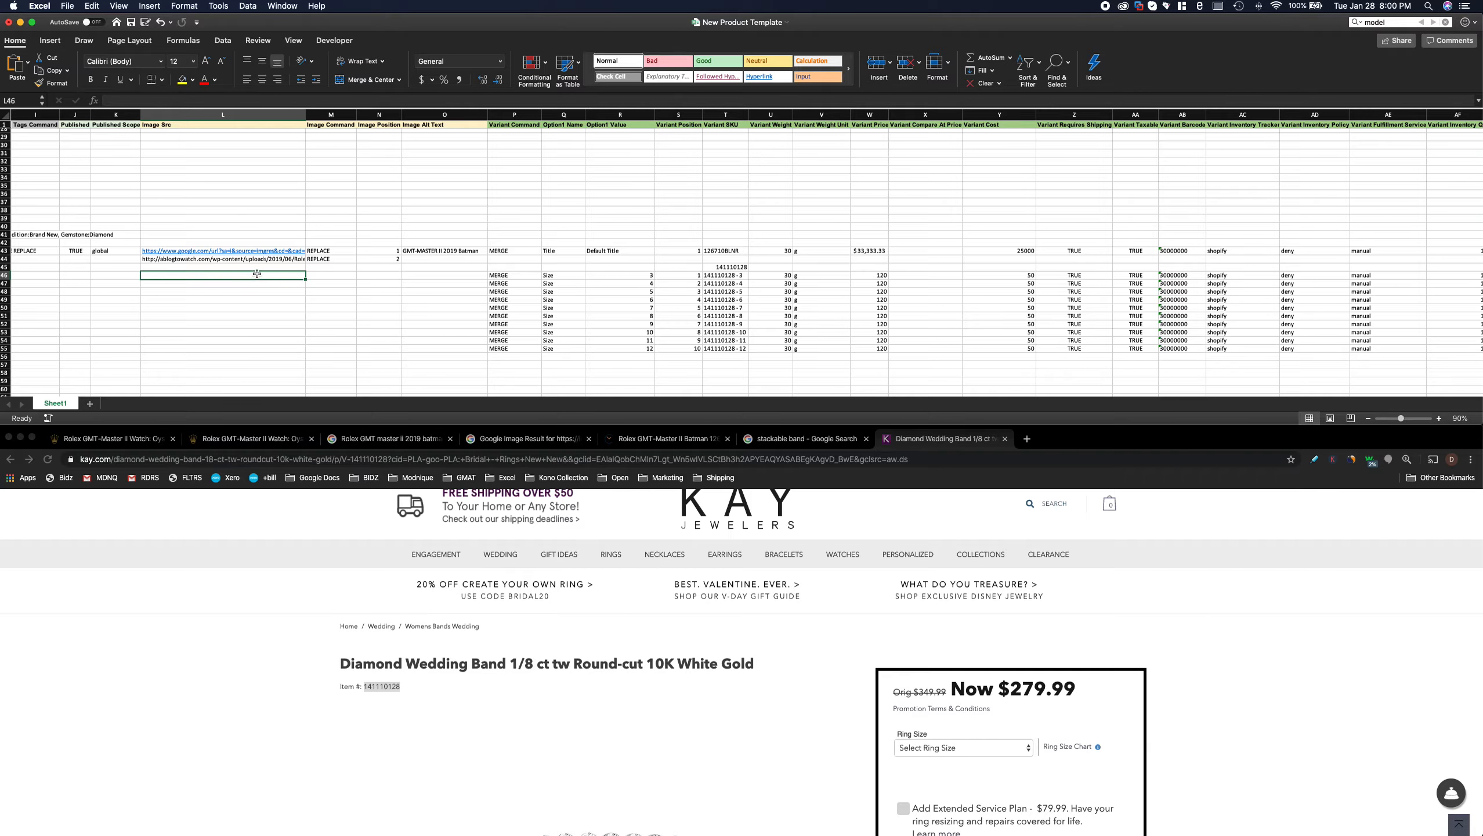
left_click(5, 275)
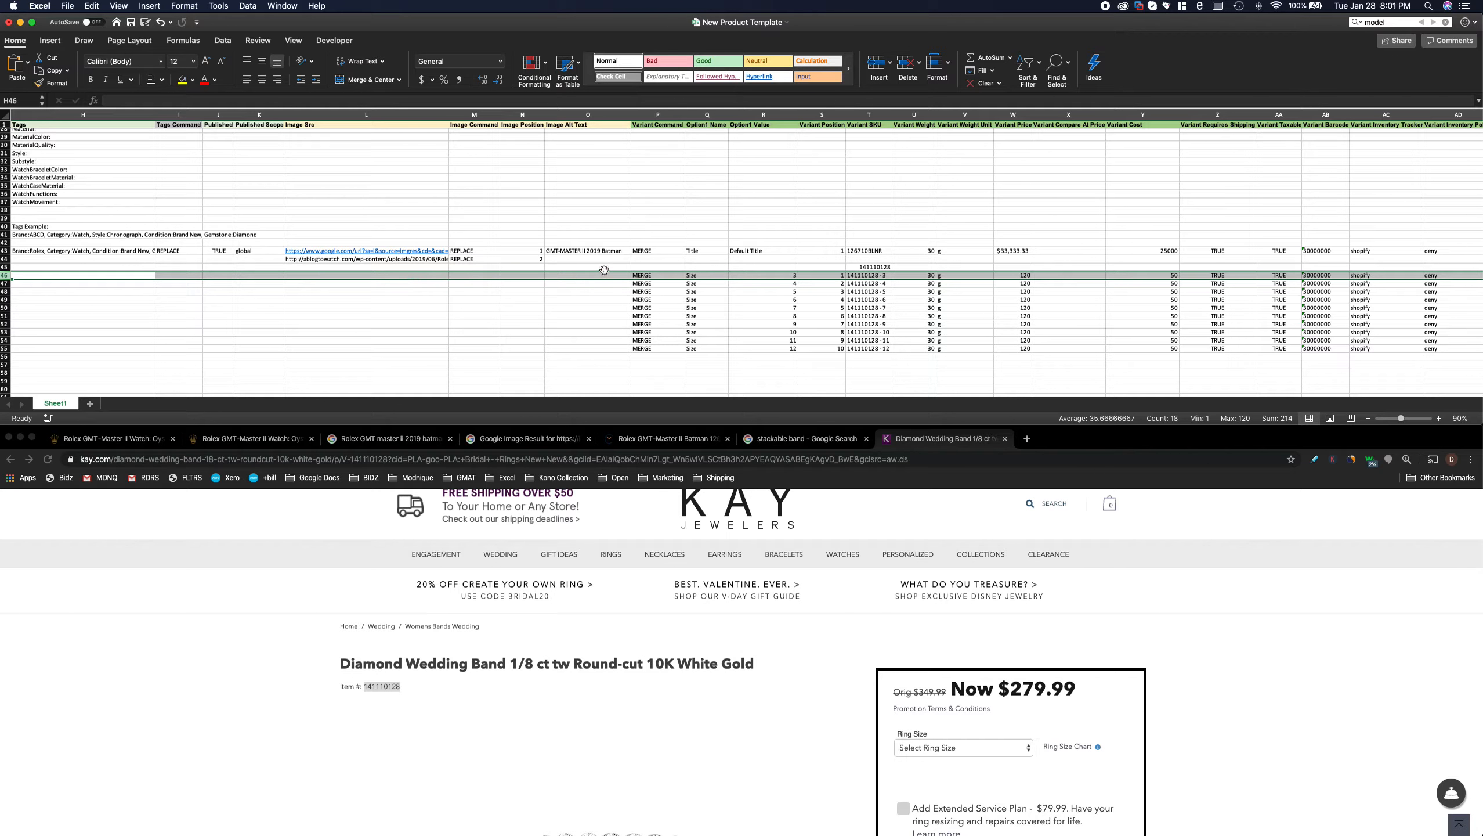
- In row 46, enter Image Src "Image 1 URL", Image Command REPLACE, Image Position 1 and Image Alt Text "[Title]"
left_click(385, 274)
type("Image")
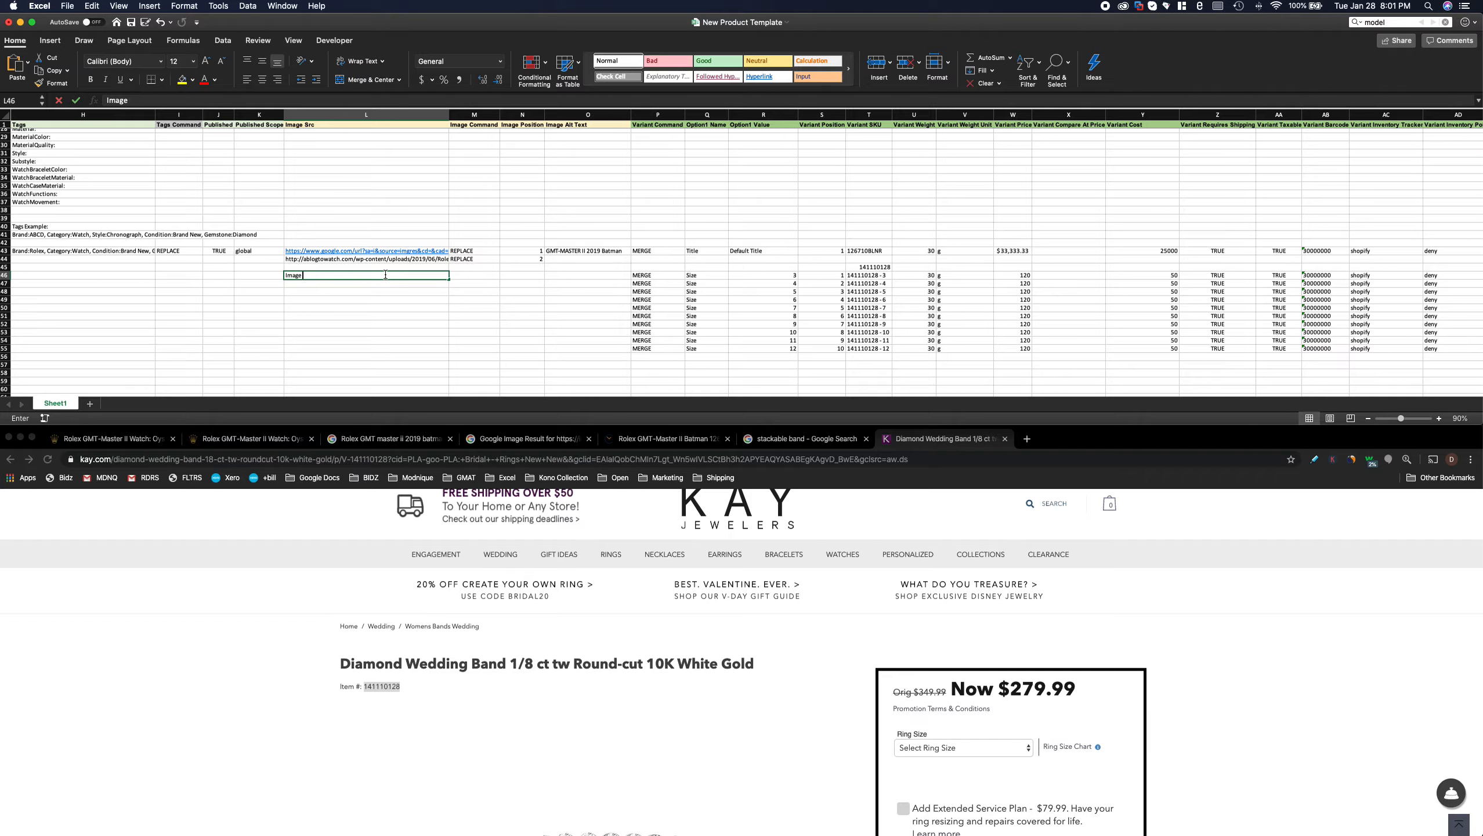
type(" 1 URL")
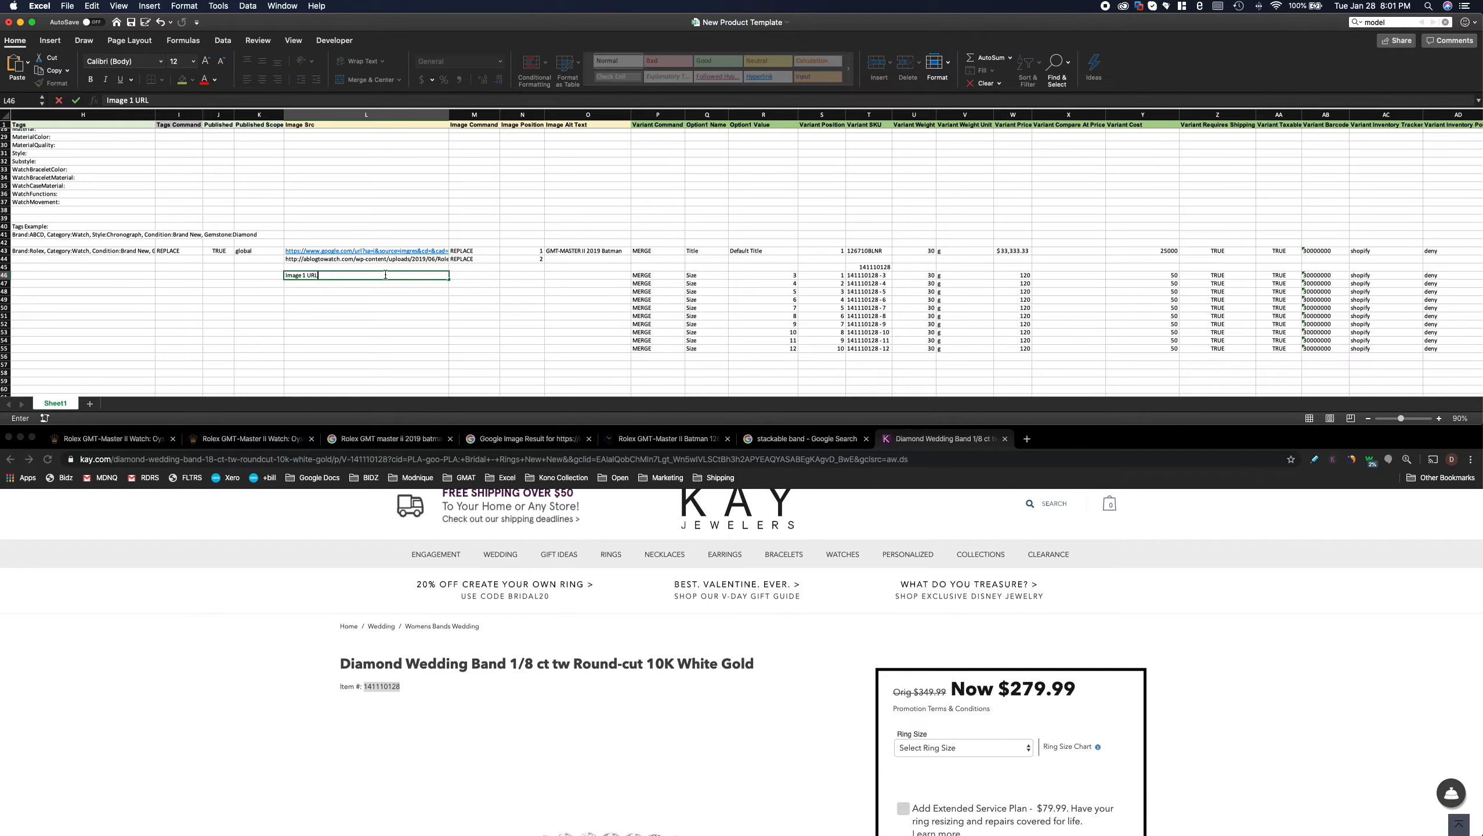
key("Tab")
type("REPLACE")
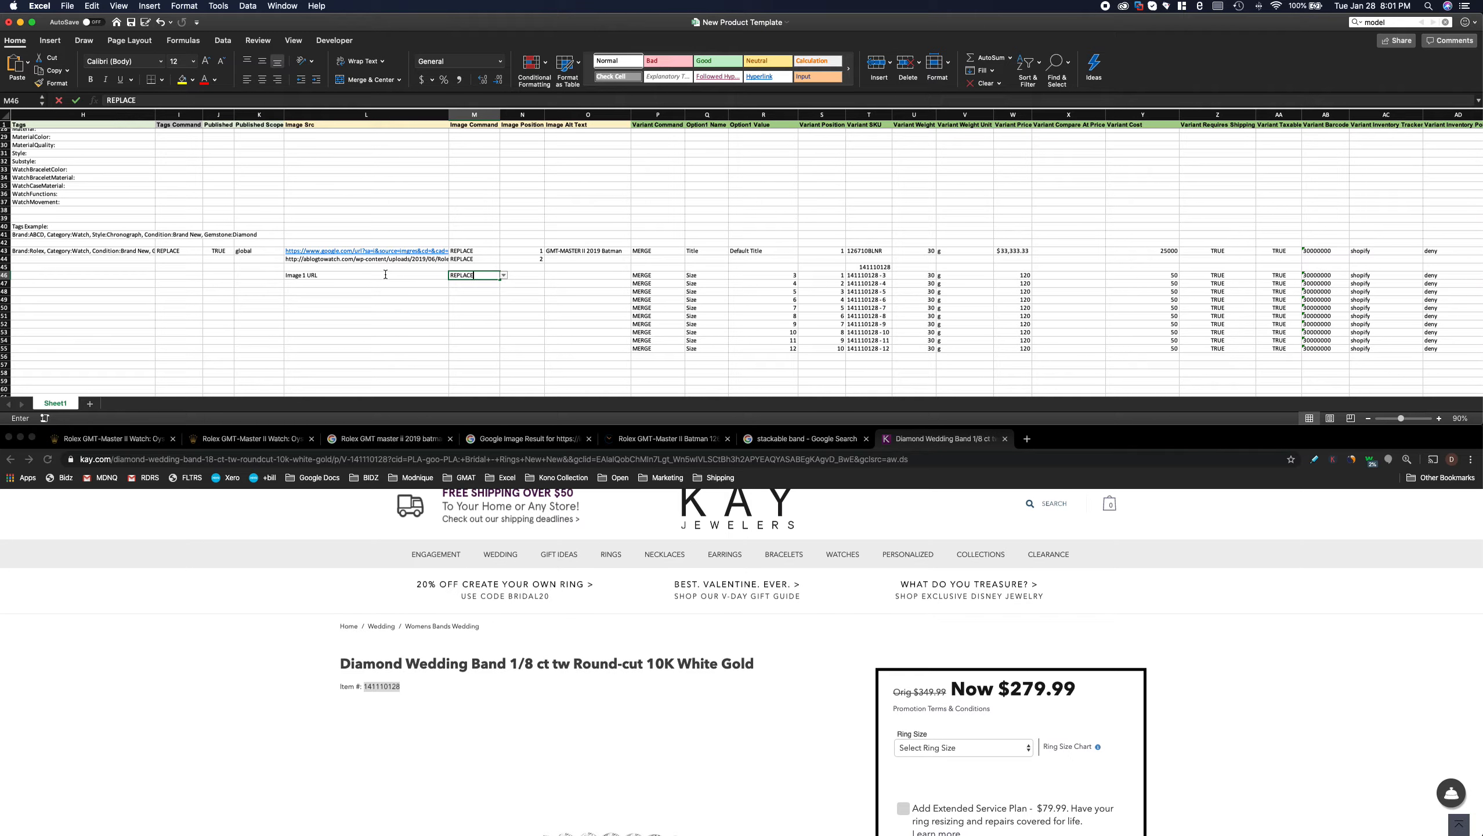
key("Tab")
type("1")
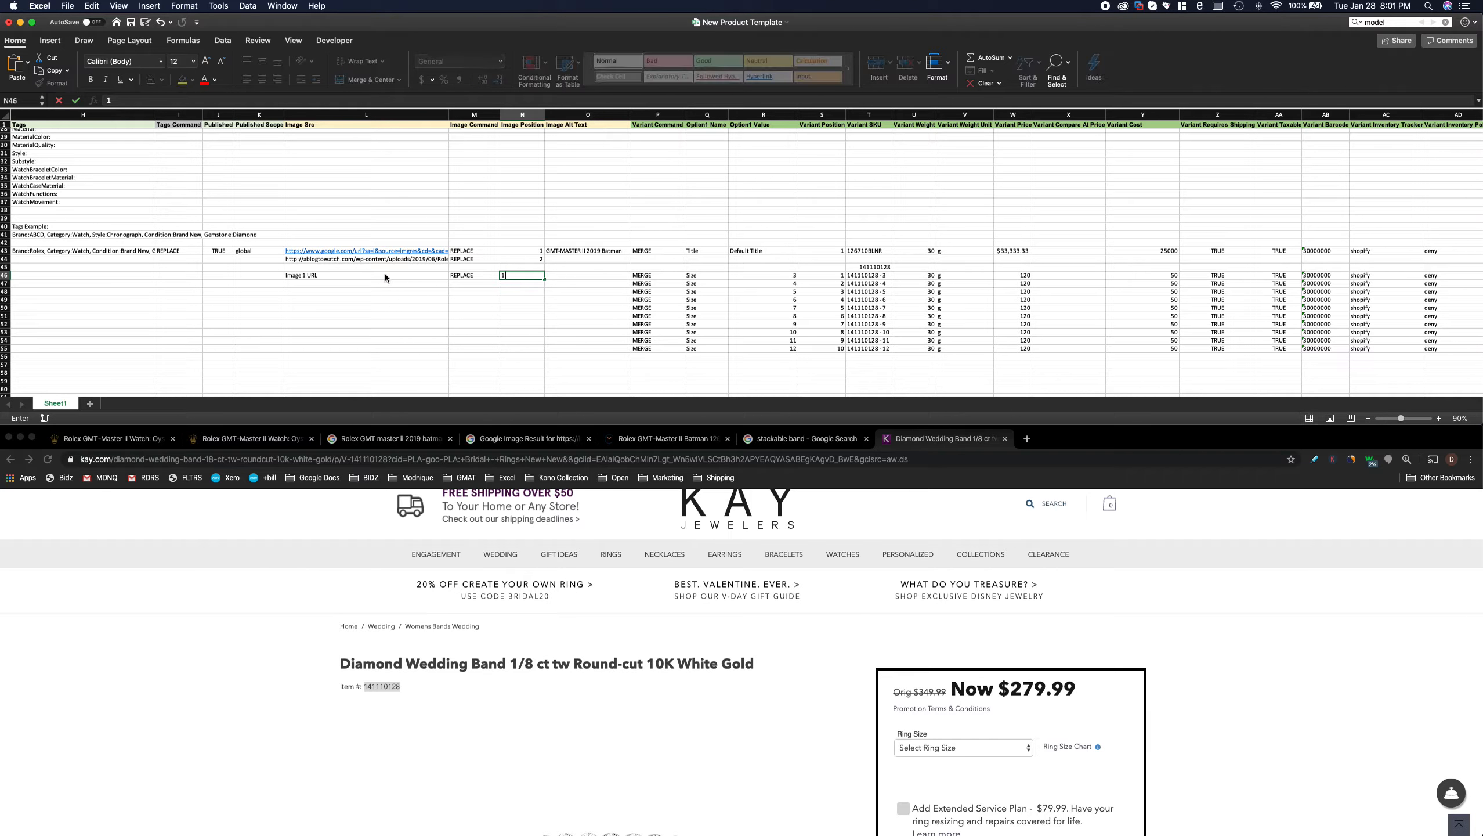
key("Tab")
type("[Title")
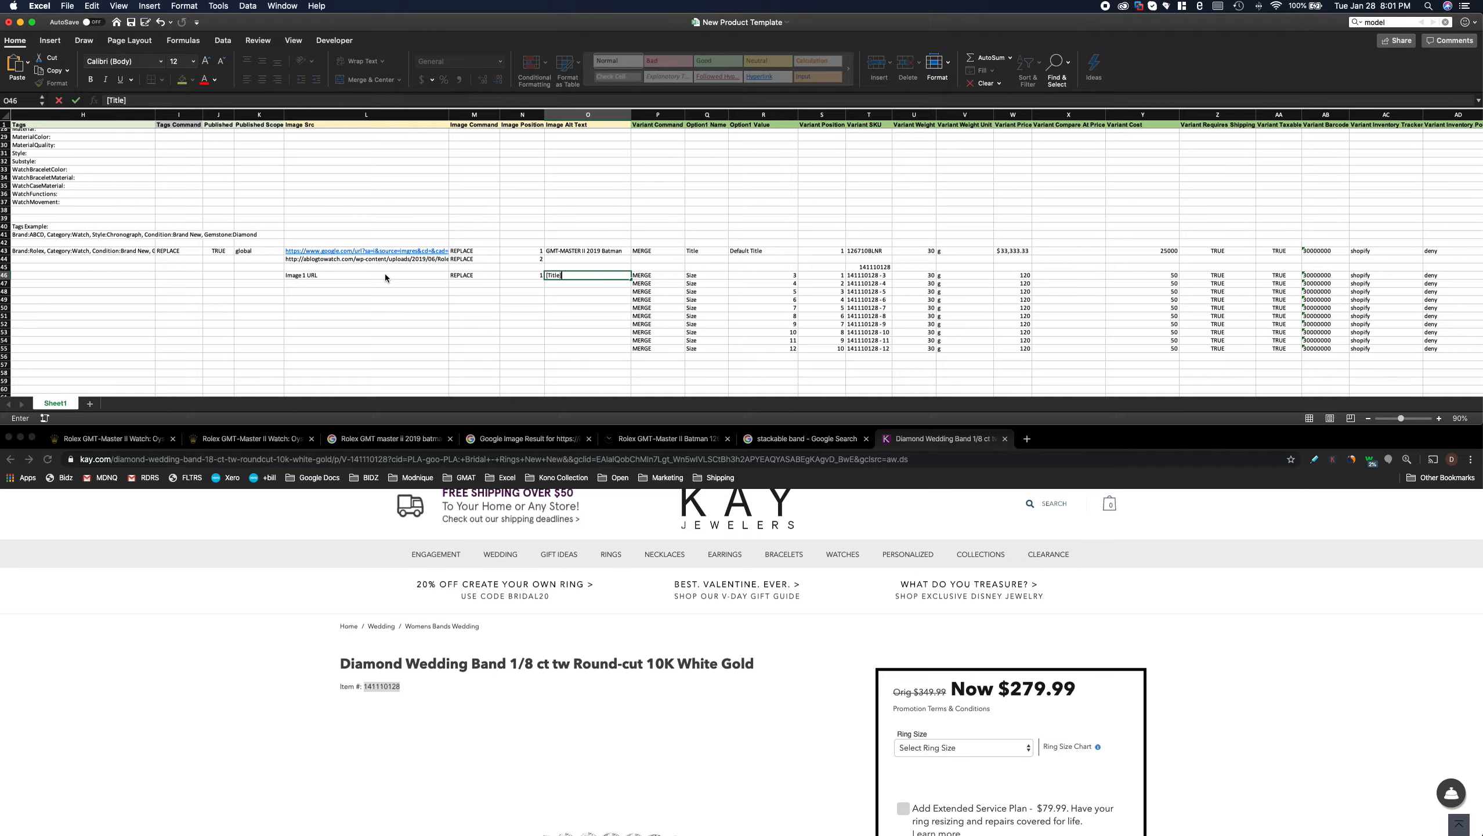
key("Return")
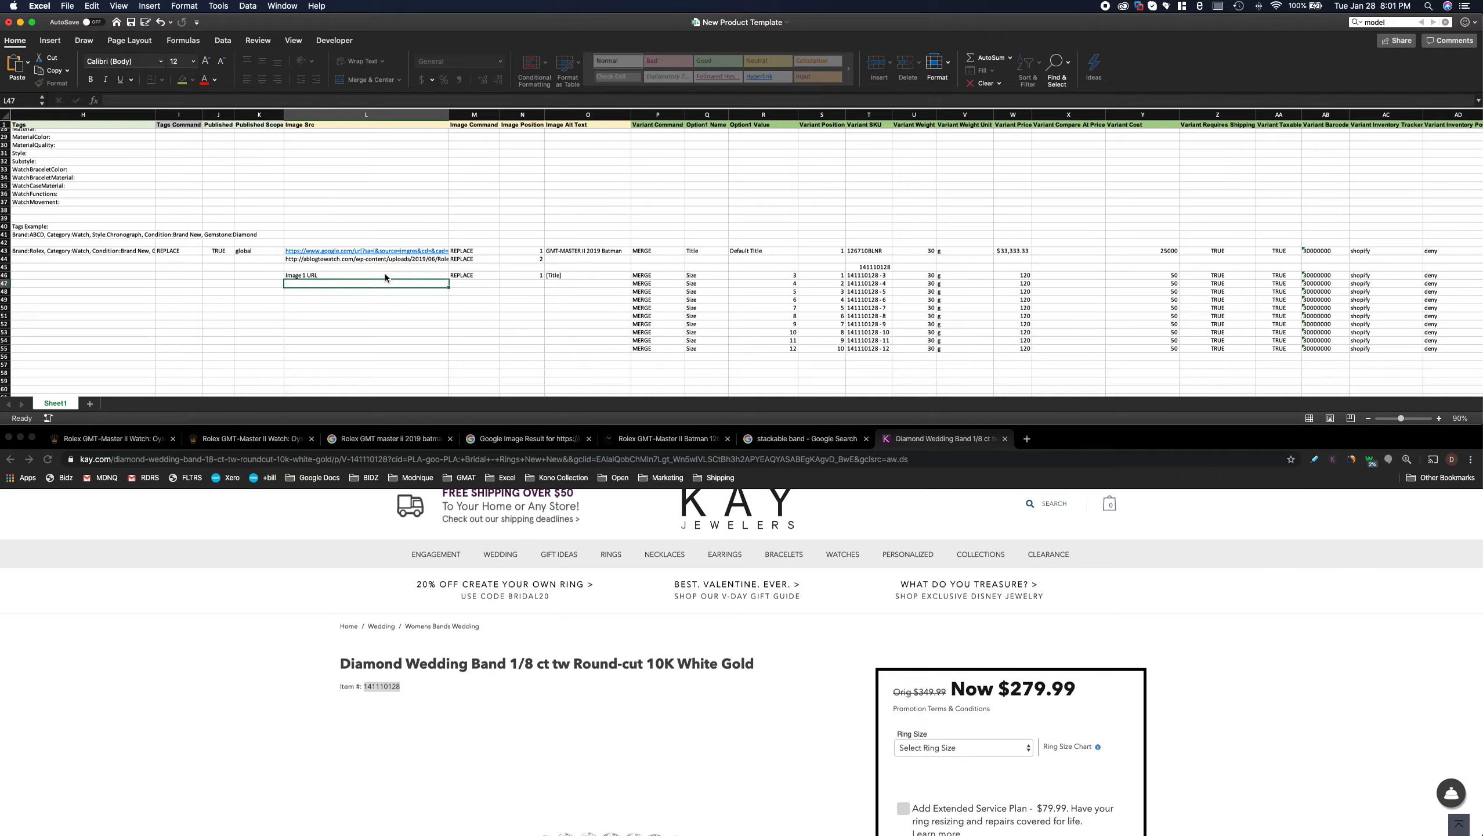
- Copy the Ring handle from B46 down the Handle column through B55
scroll(380, 279, "up", 3)
scroll(380, 279, "left", 3)
scroll(372, 279, "down", 4)
scroll(372, 280, "left", 3)
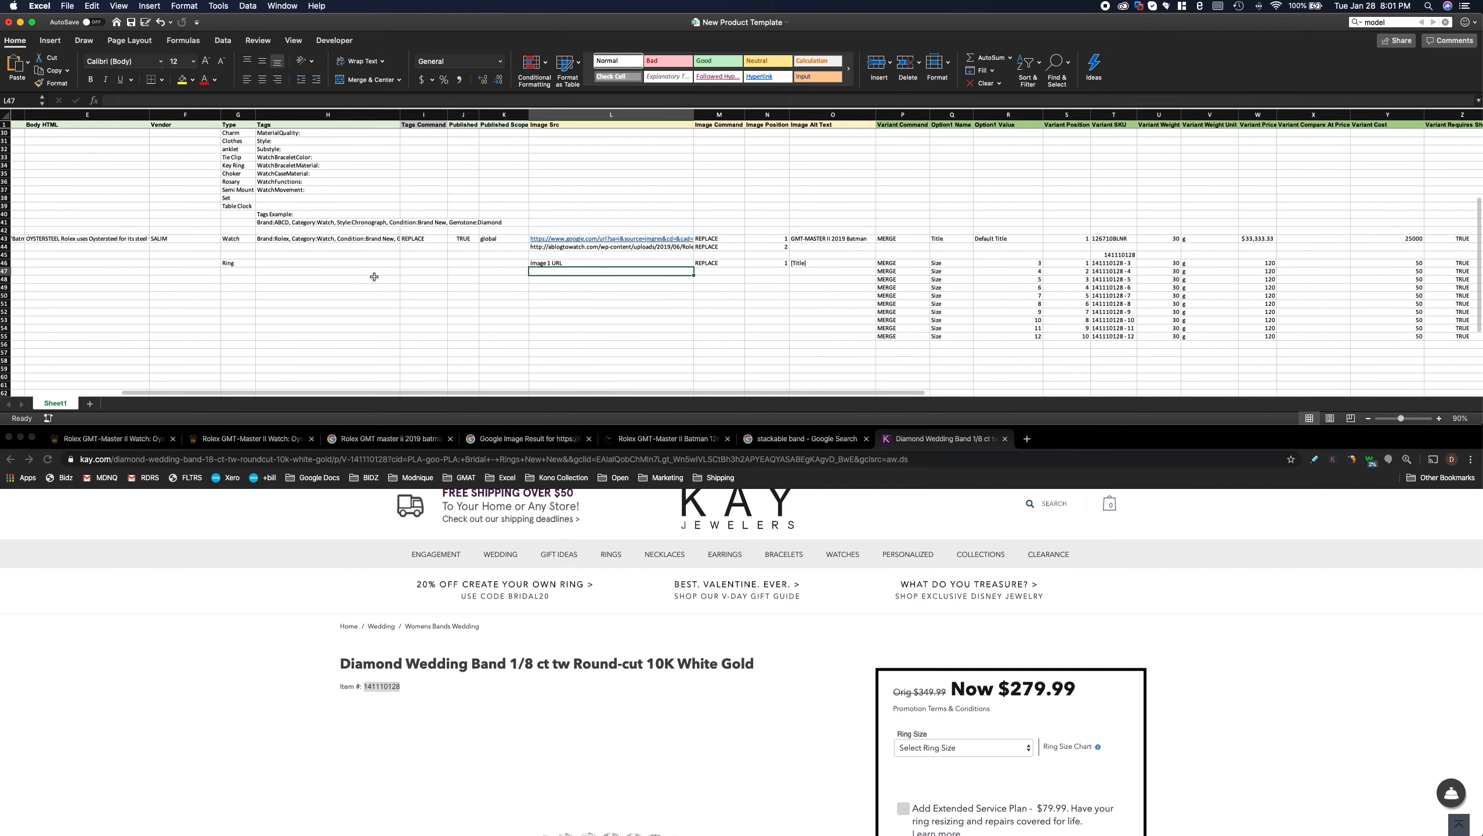
left_click(71, 250)
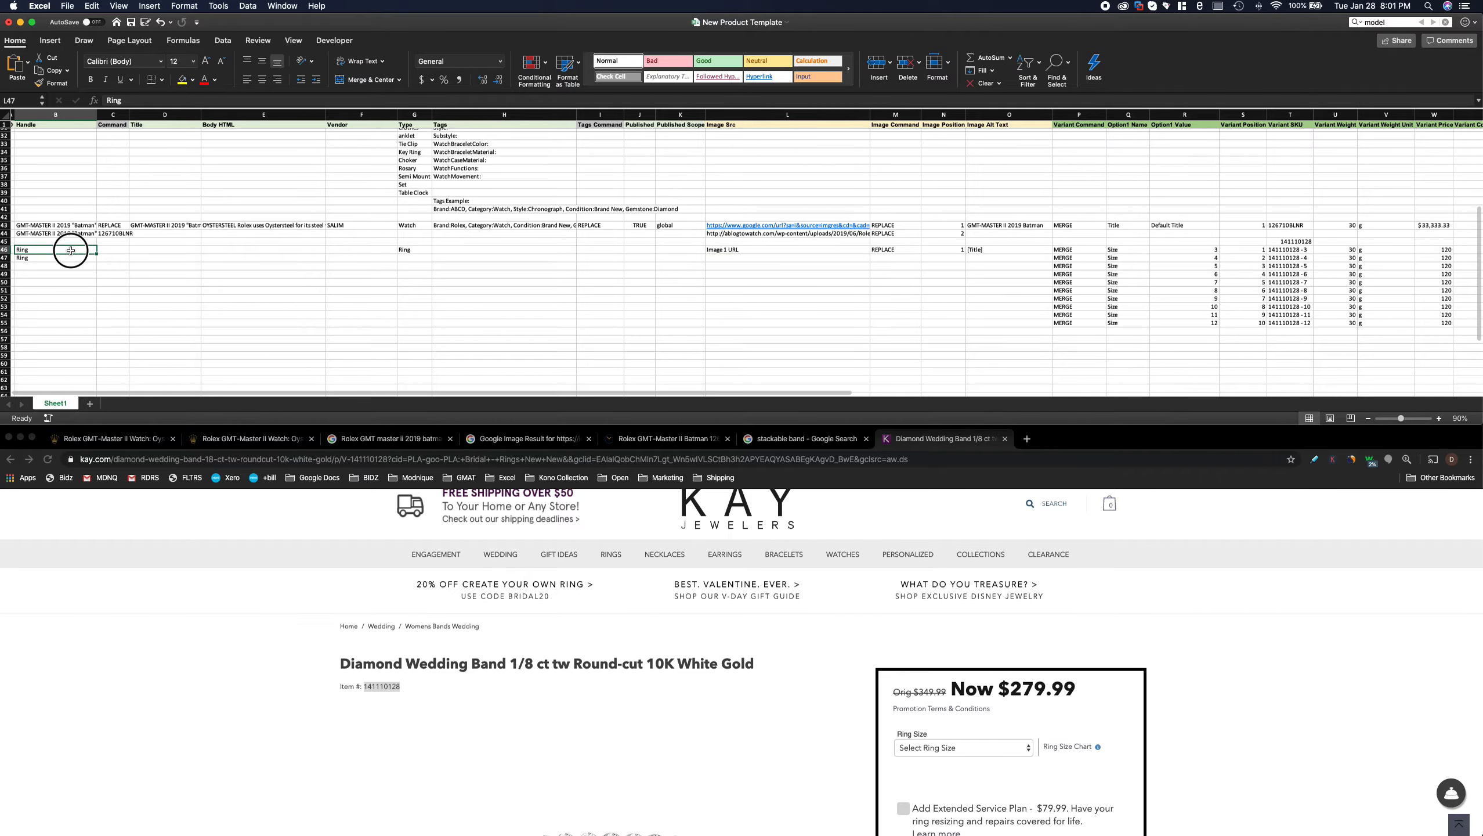
key("super+c")
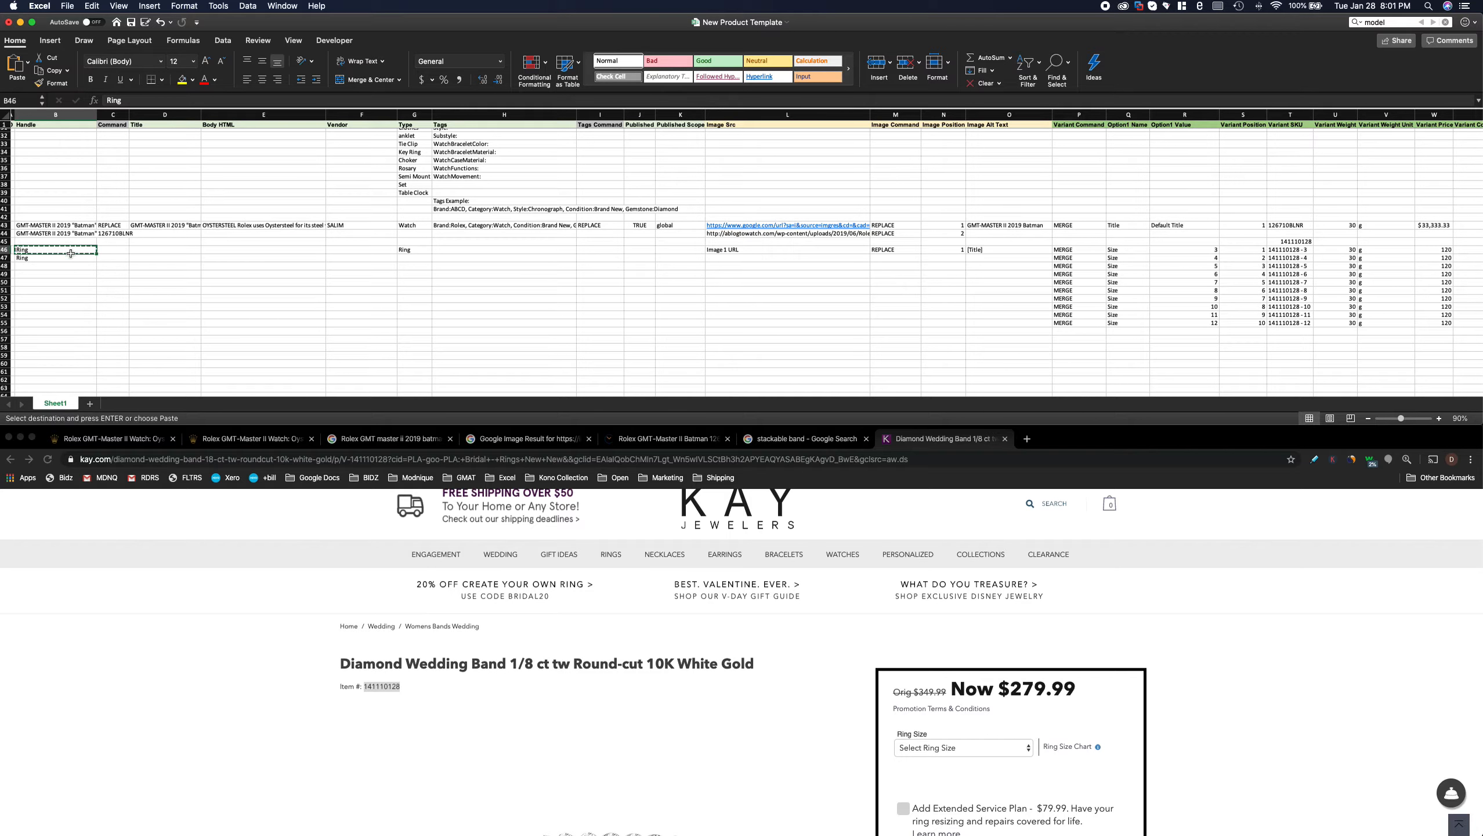
left_click(54, 329, "shift")
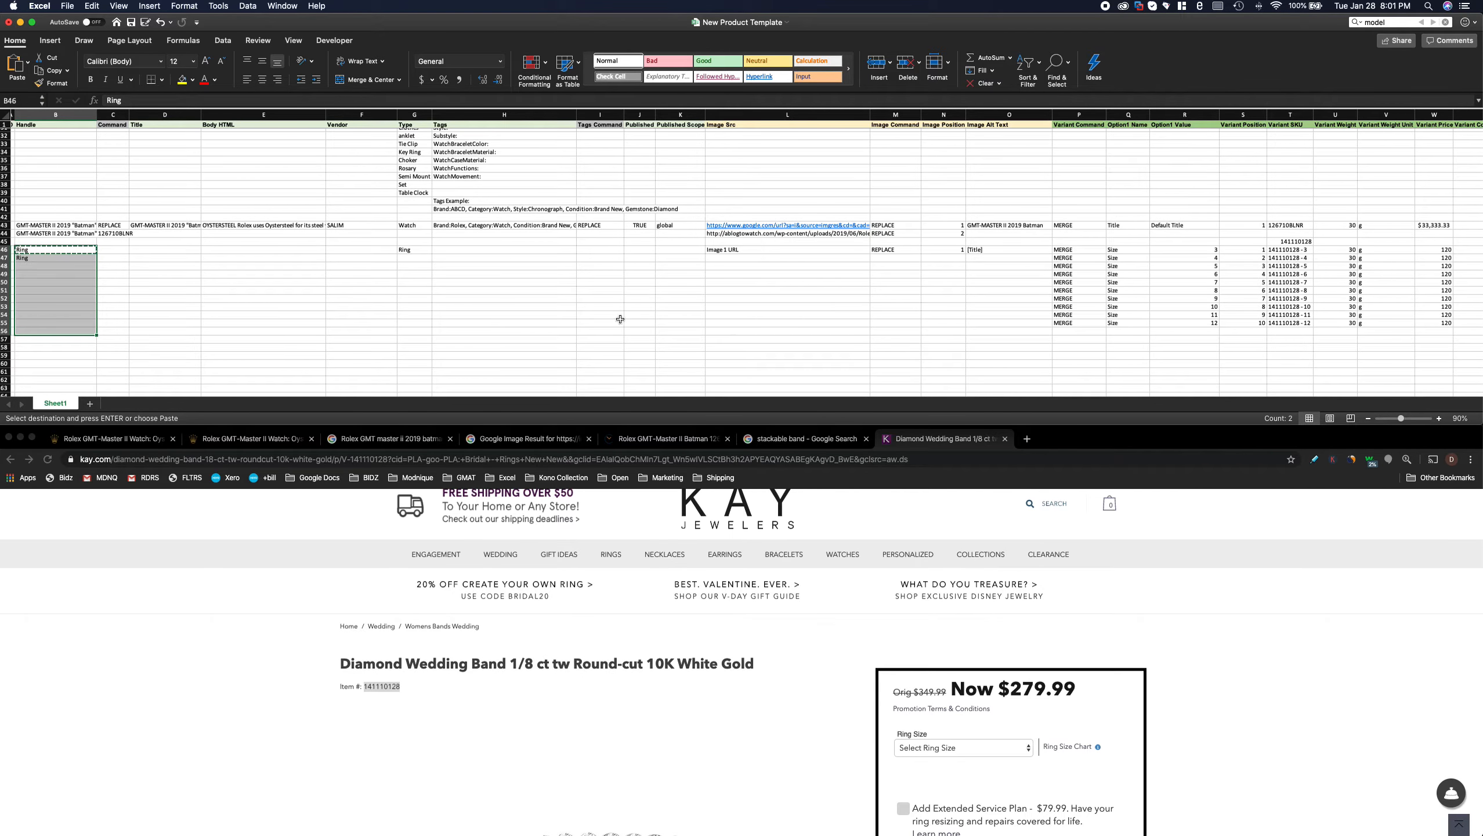
left_click(64, 324, "shift")
key("super+v")
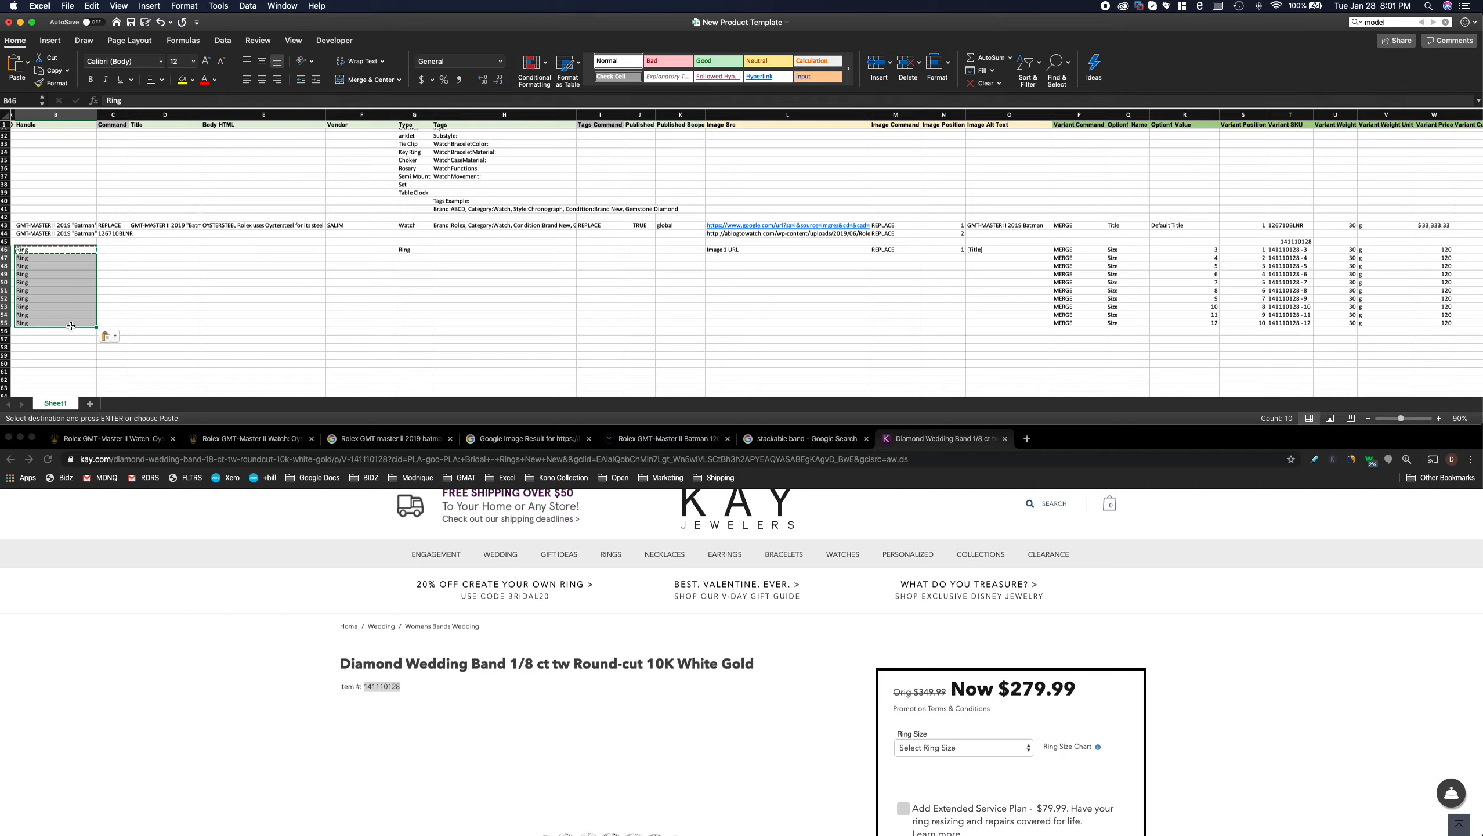
left_click(287, 275)
left_click(419, 251)
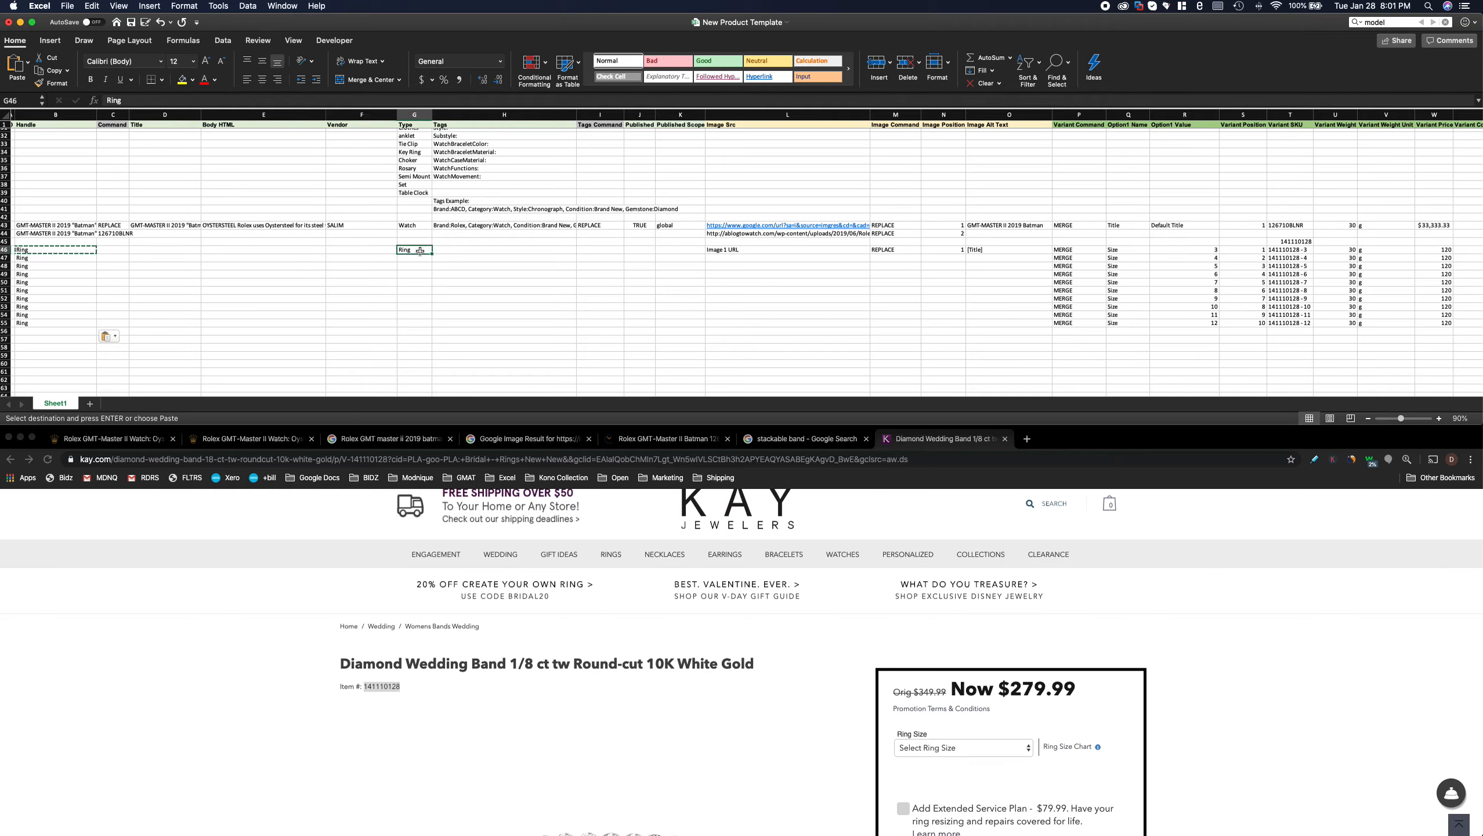
left_click_drag(175, 266, 560, 309)
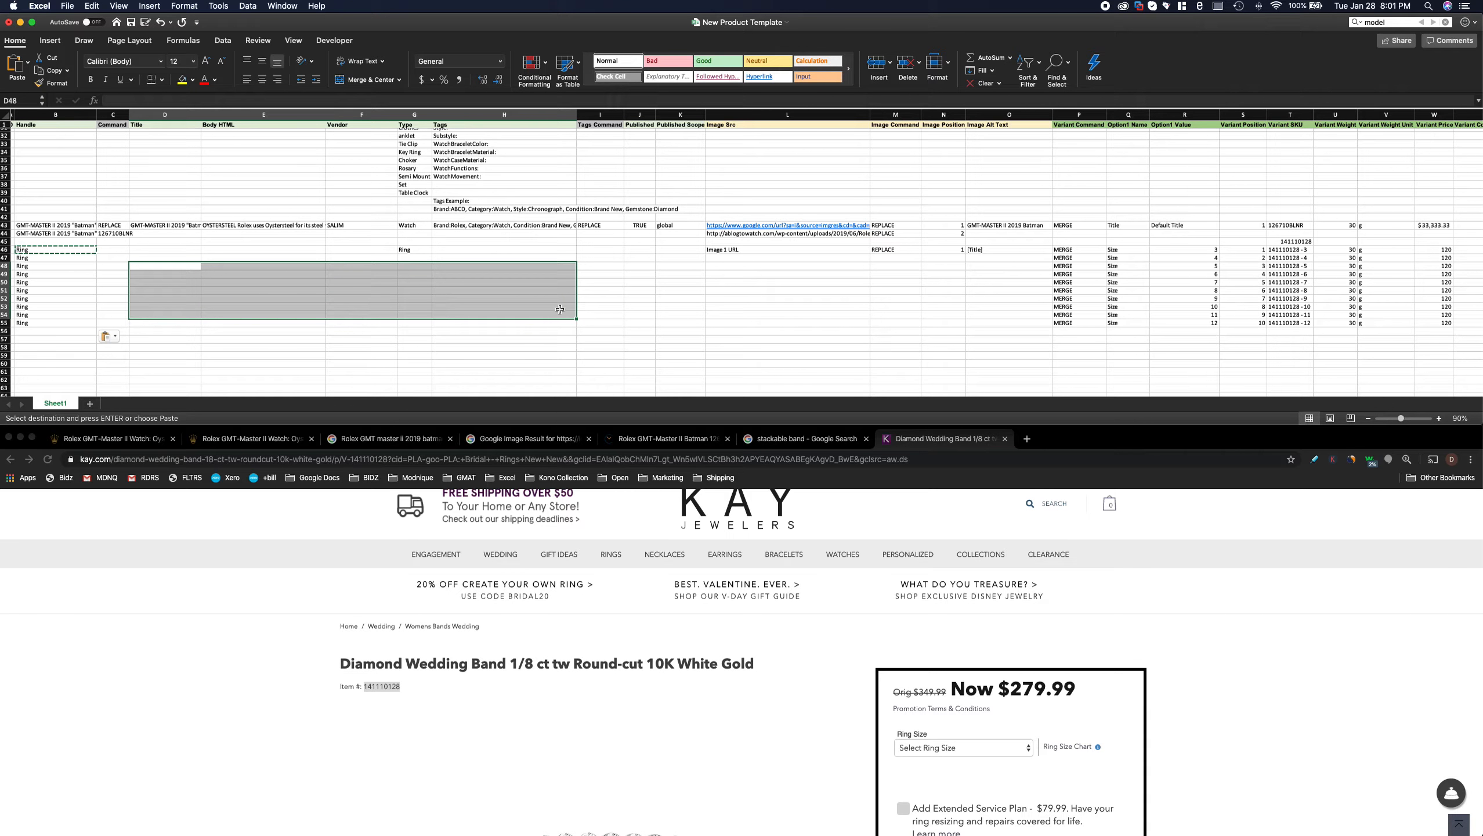
left_click_drag(226, 252, 479, 249)
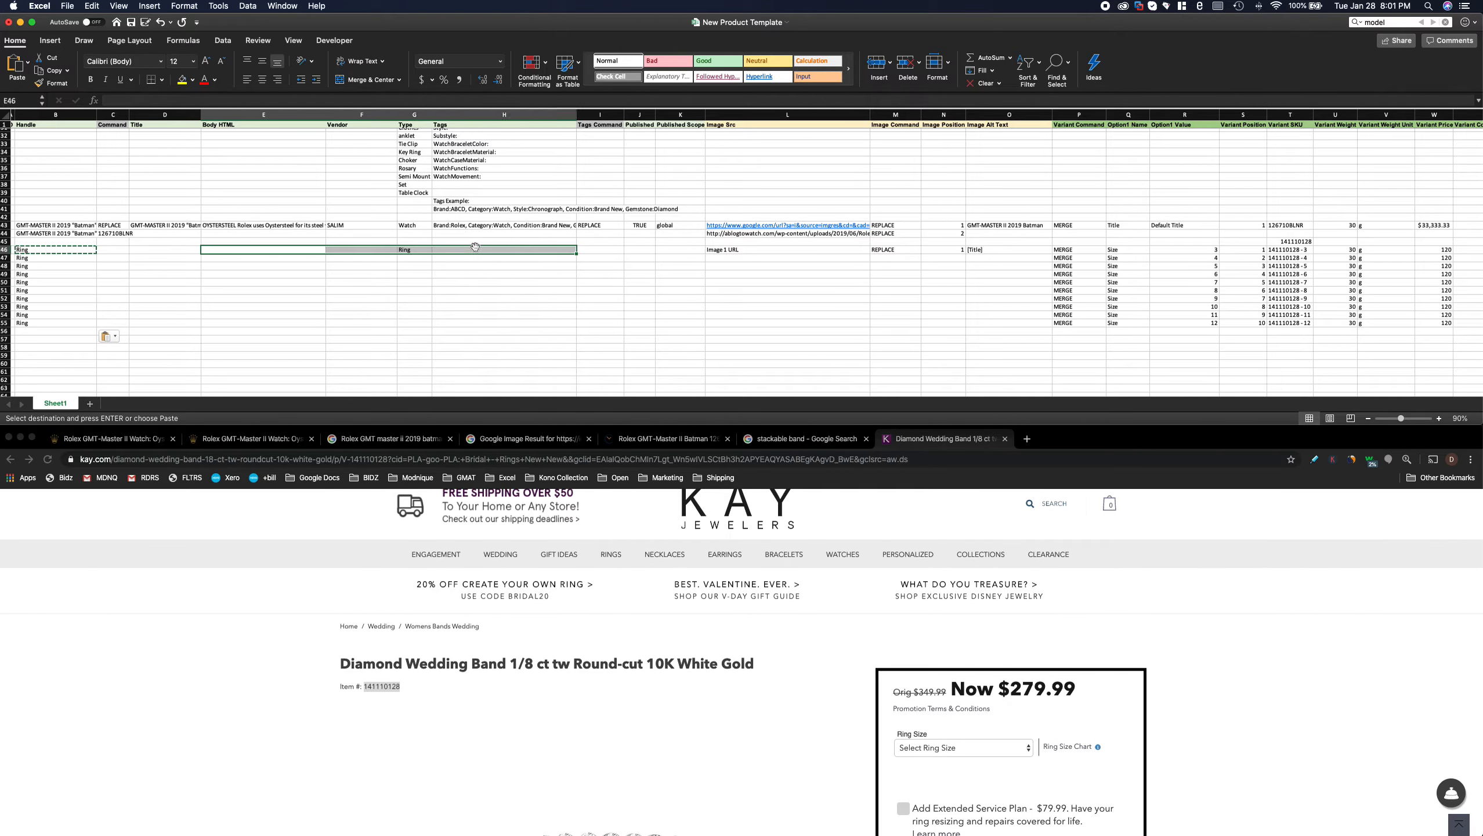
left_click(56, 323)
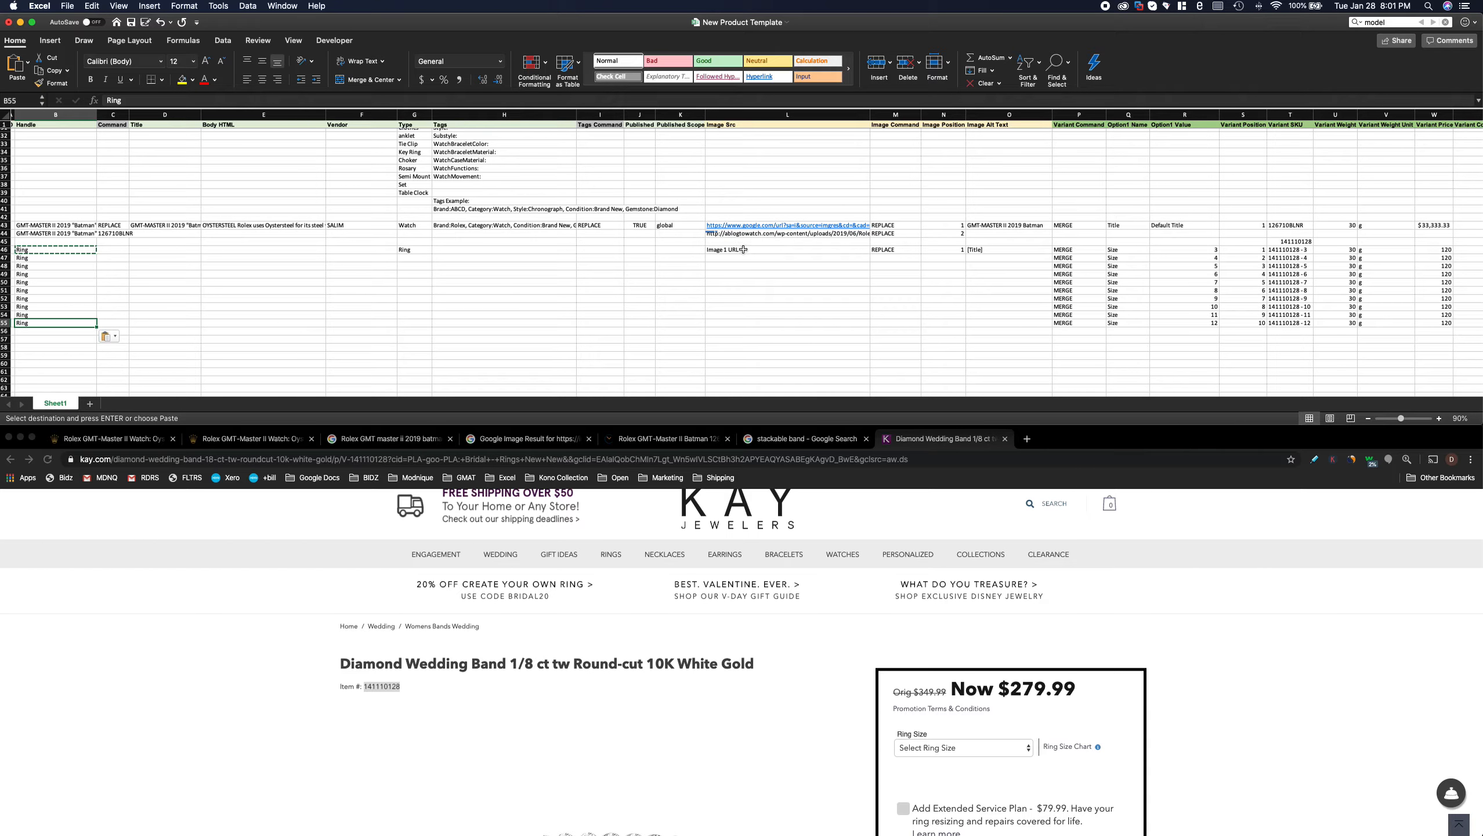
left_click_drag(738, 250, 981, 252)
- Copy the Ring handle from B55 into B56 to add a row for the second image
left_click(71, 323)
key("super+c")
left_click(59, 333)
key("super+v")
- In row 56, enter Image Src "Image 2 URL", Image Command REPLACE and Image Position 2
key("Right")
key("Right")
key("Right")
key("Right")
key("Right")
key("Right")
key("Right")
key("Right")
key("Right")
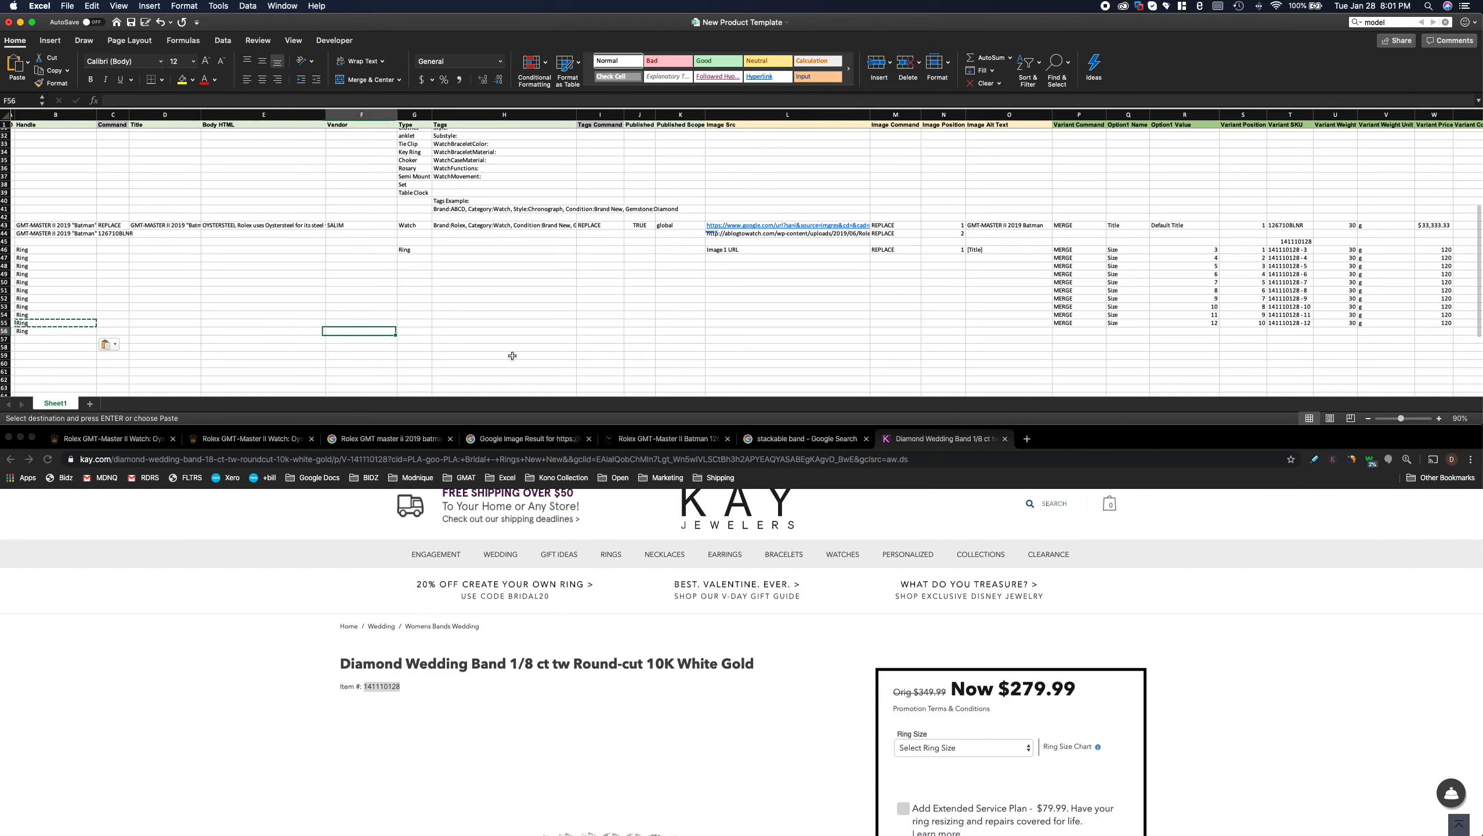
key("Right")
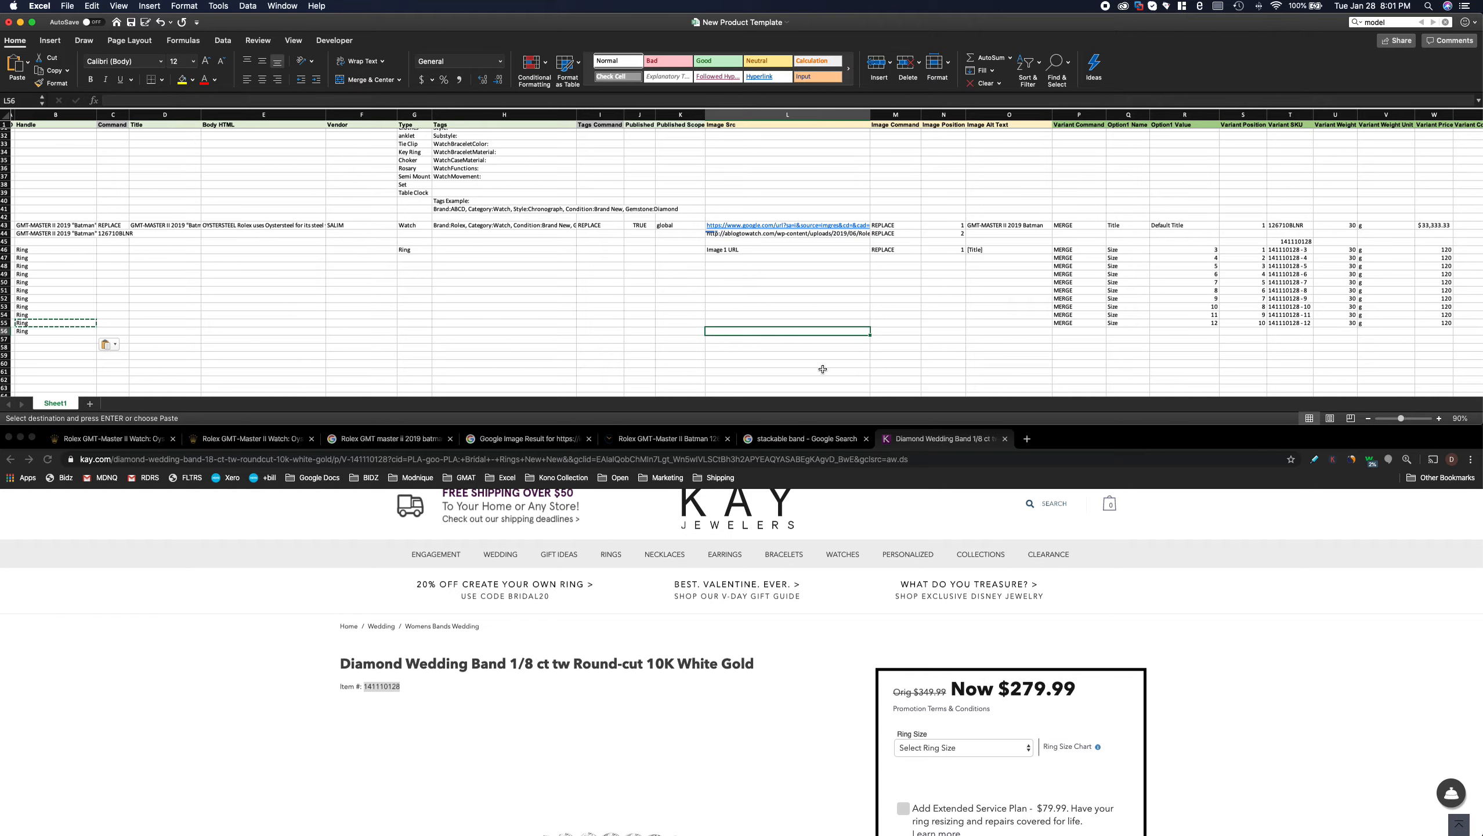
type("Image 2 URL")
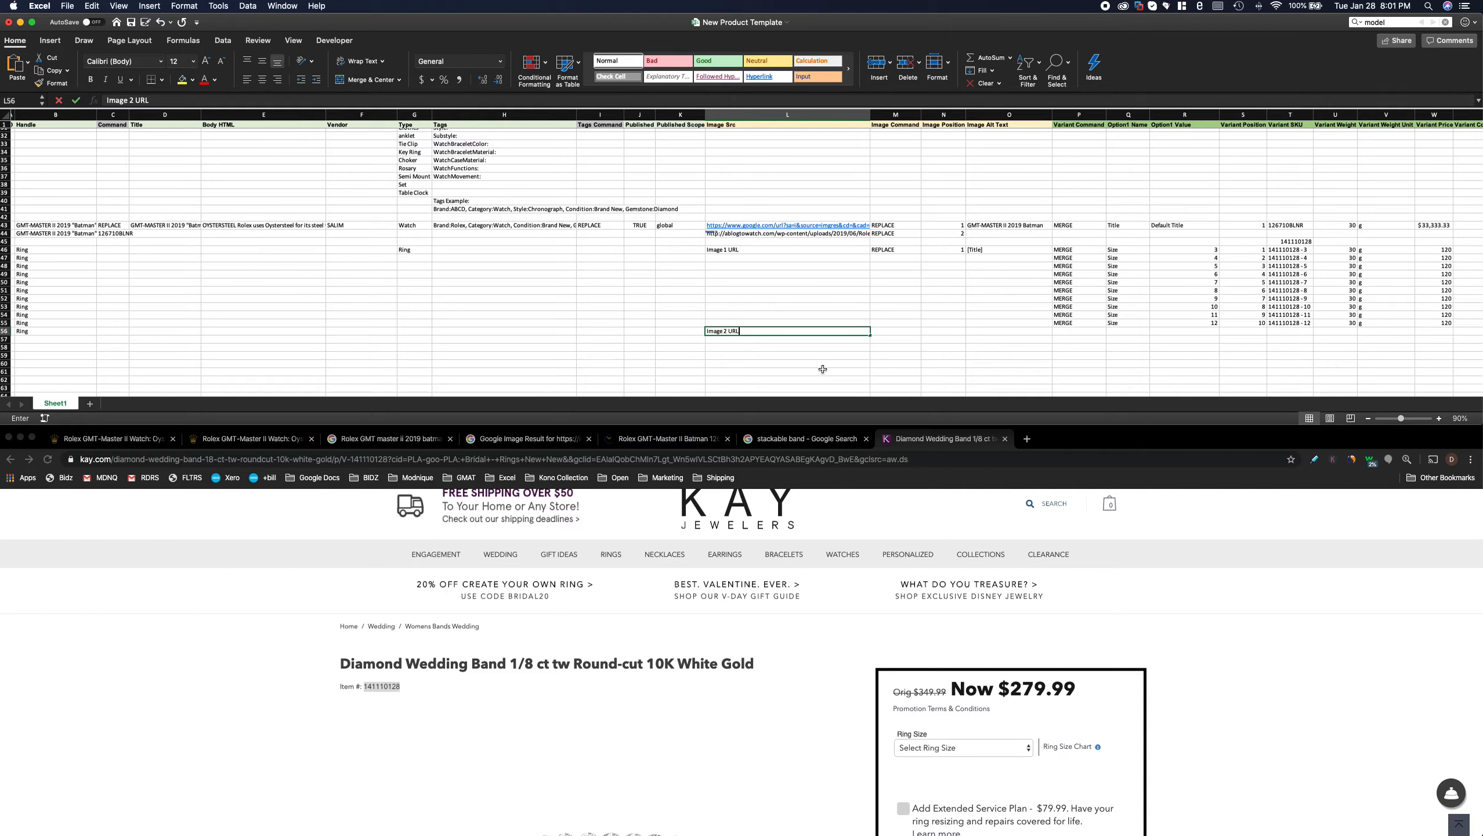
key("Tab")
type("REPLACE")
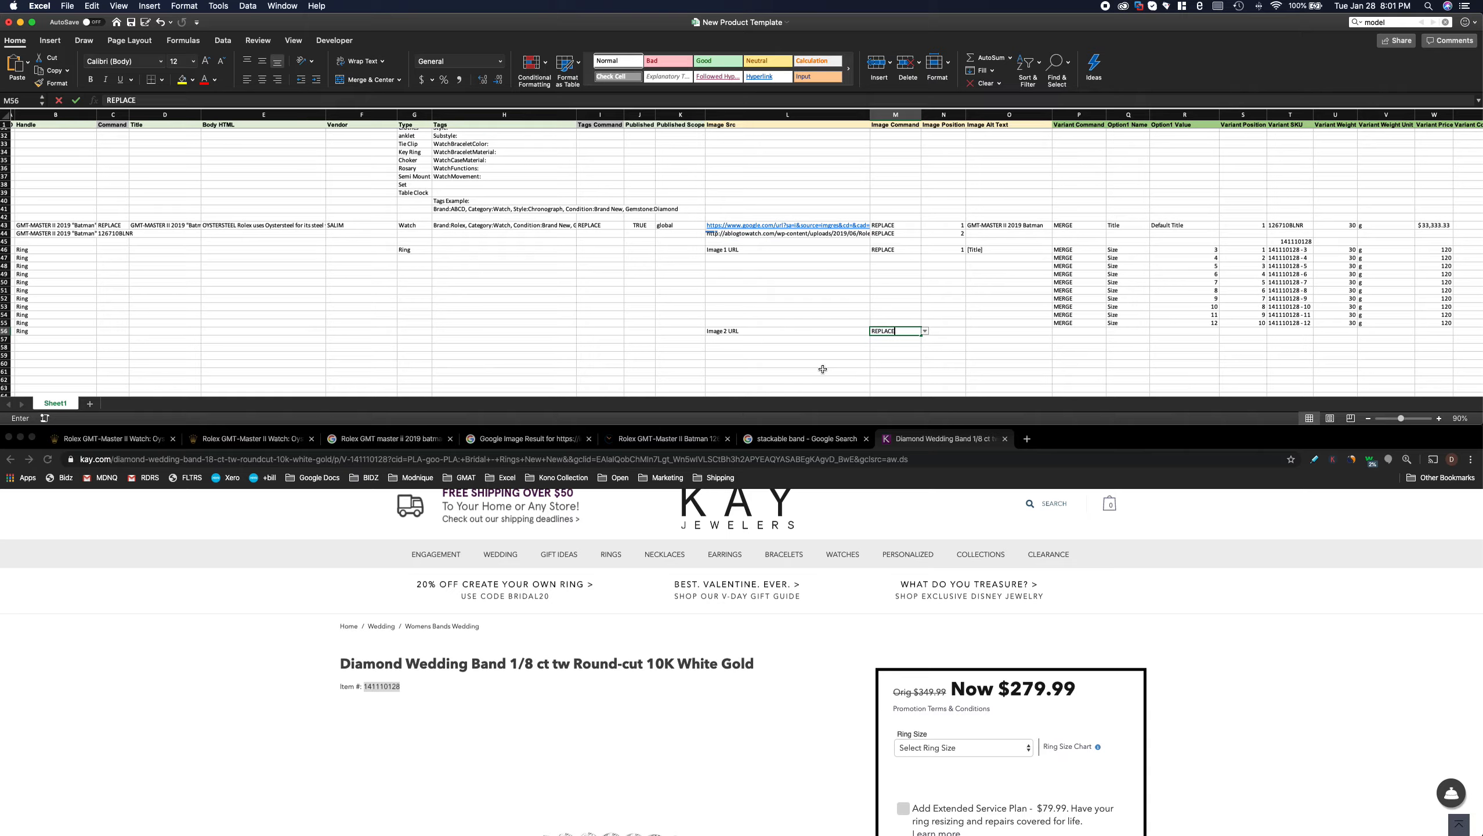
key("Tab")
type("2")
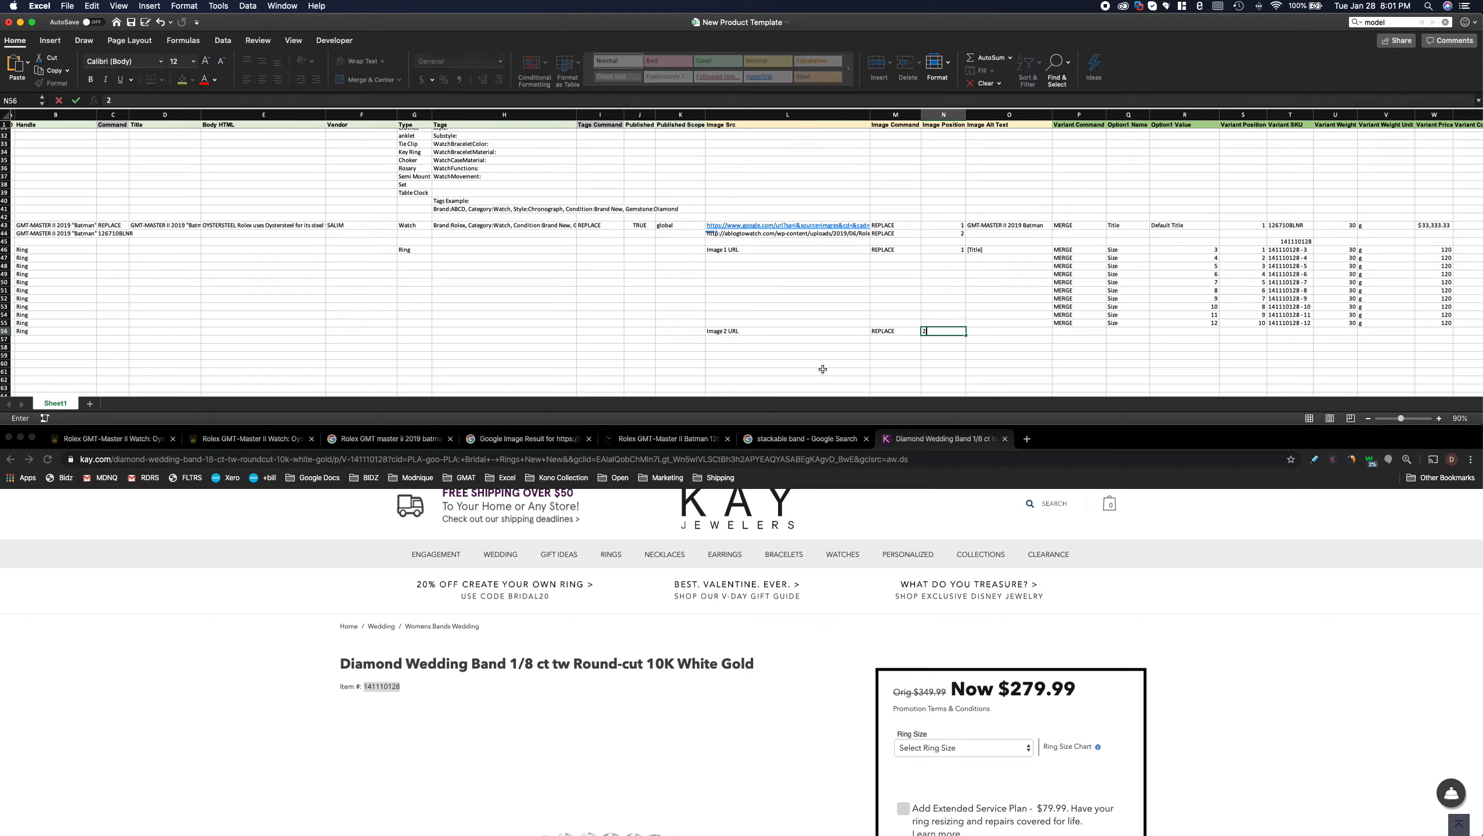
key("Tab")
type("[Title]")
key("BackSpace")
type("\\")
key("BackSpace")
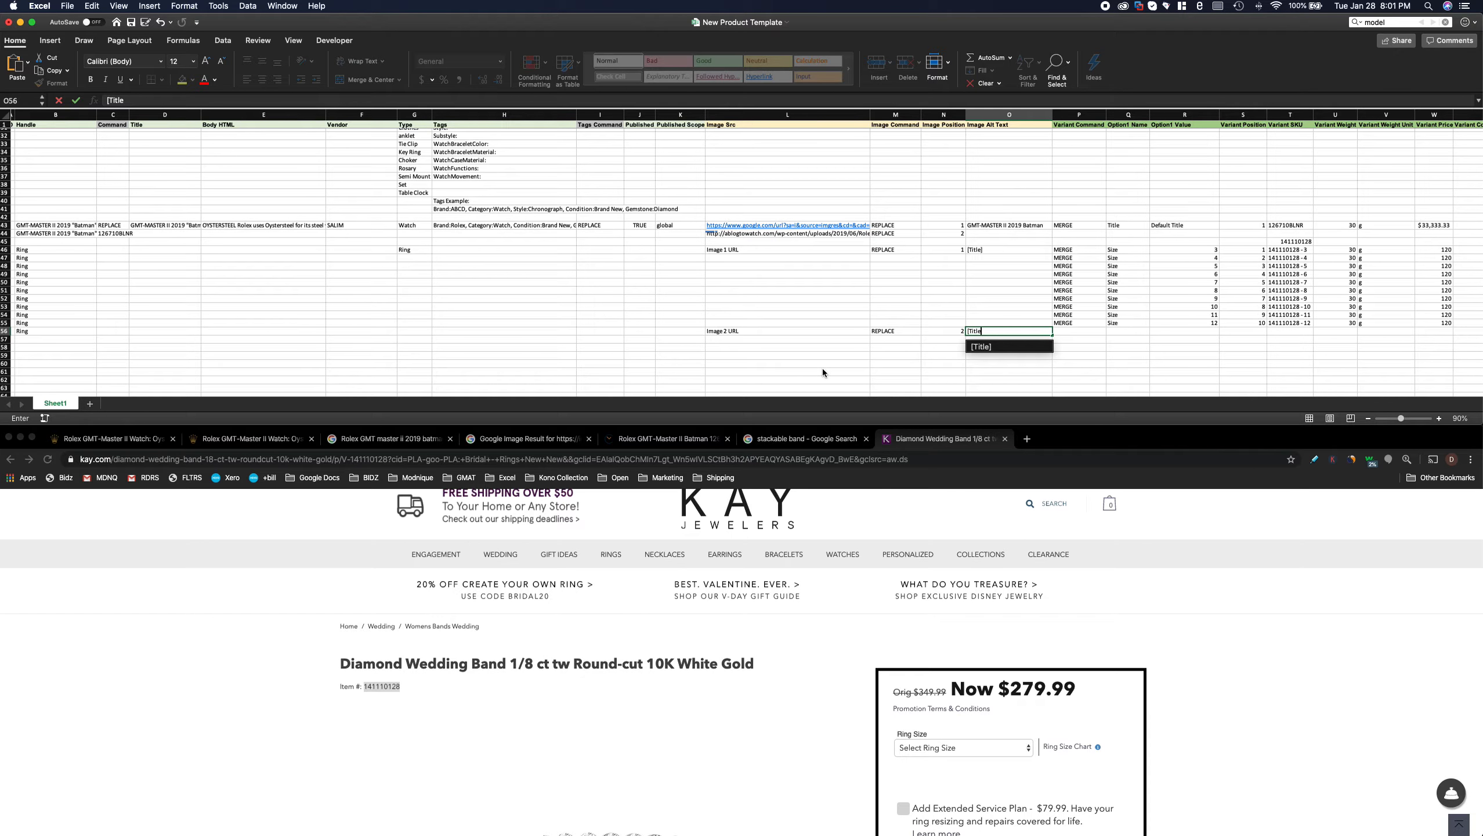
key("Return")
left_click(979, 332)
key("Delete")
left_click(976, 341)
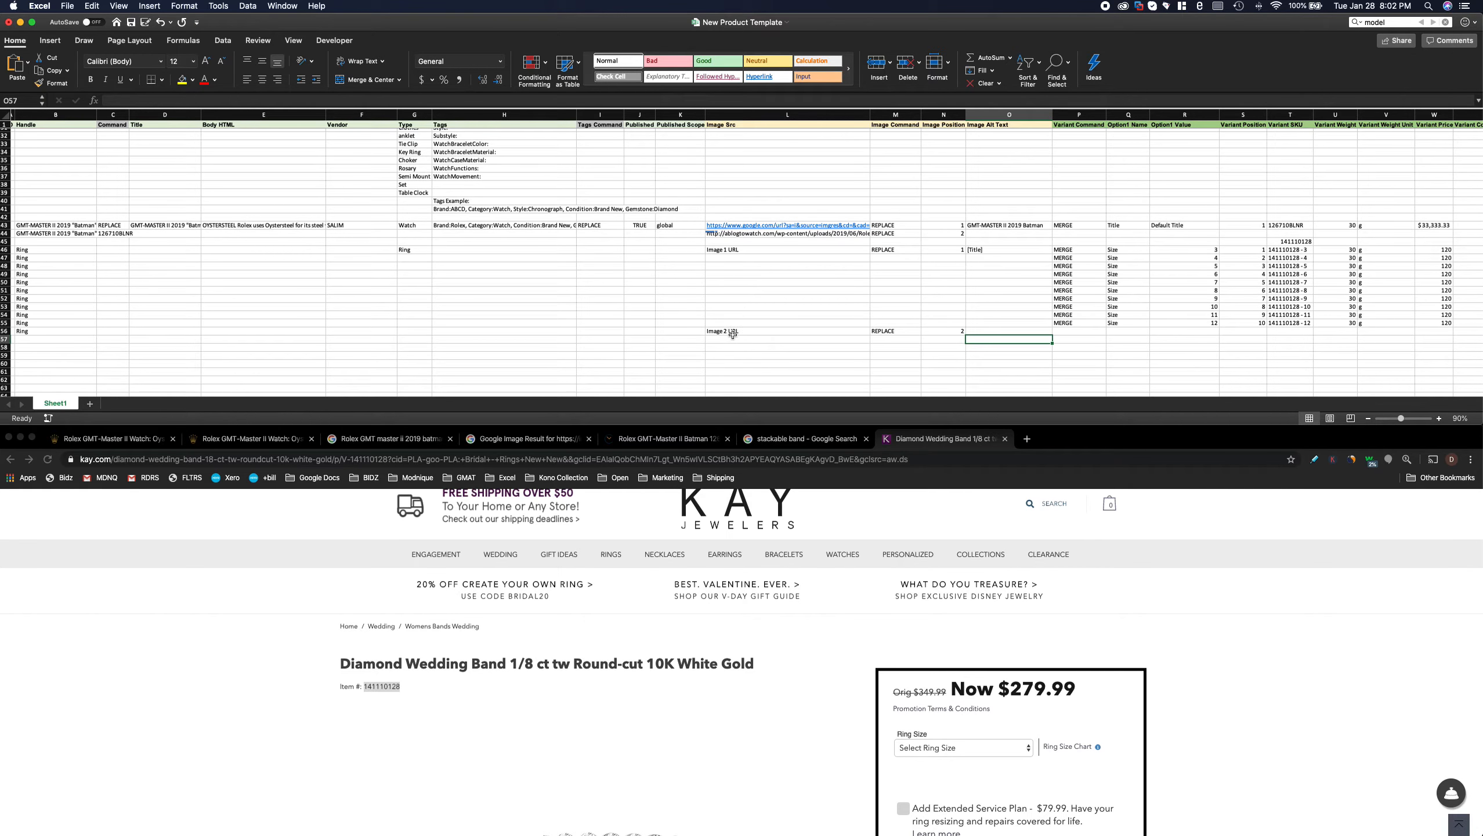
- Copy the second image's row 56, from Handle through Image Position, into row 57
left_click_drag(41, 332, 954, 332)
key("super+c")
left_click(59, 339)
key("super+v")
- In row 57, change Image Src to "Image 3 URL" and Image Position to 3
double_click(733, 339)
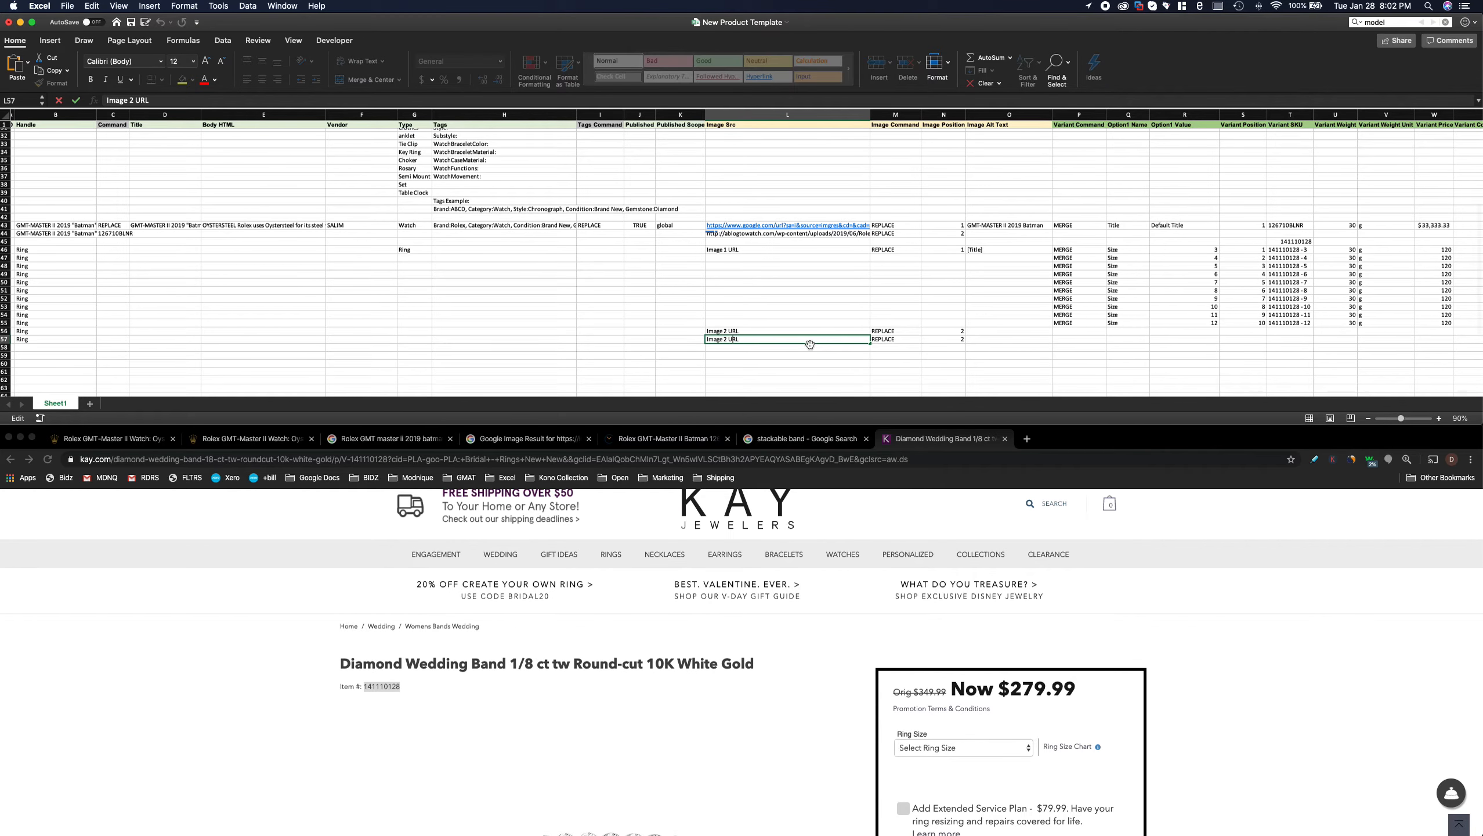
key("BackSpace")
type("3")
key("Tab")
key("Tab")
type("3")
key("Tab")
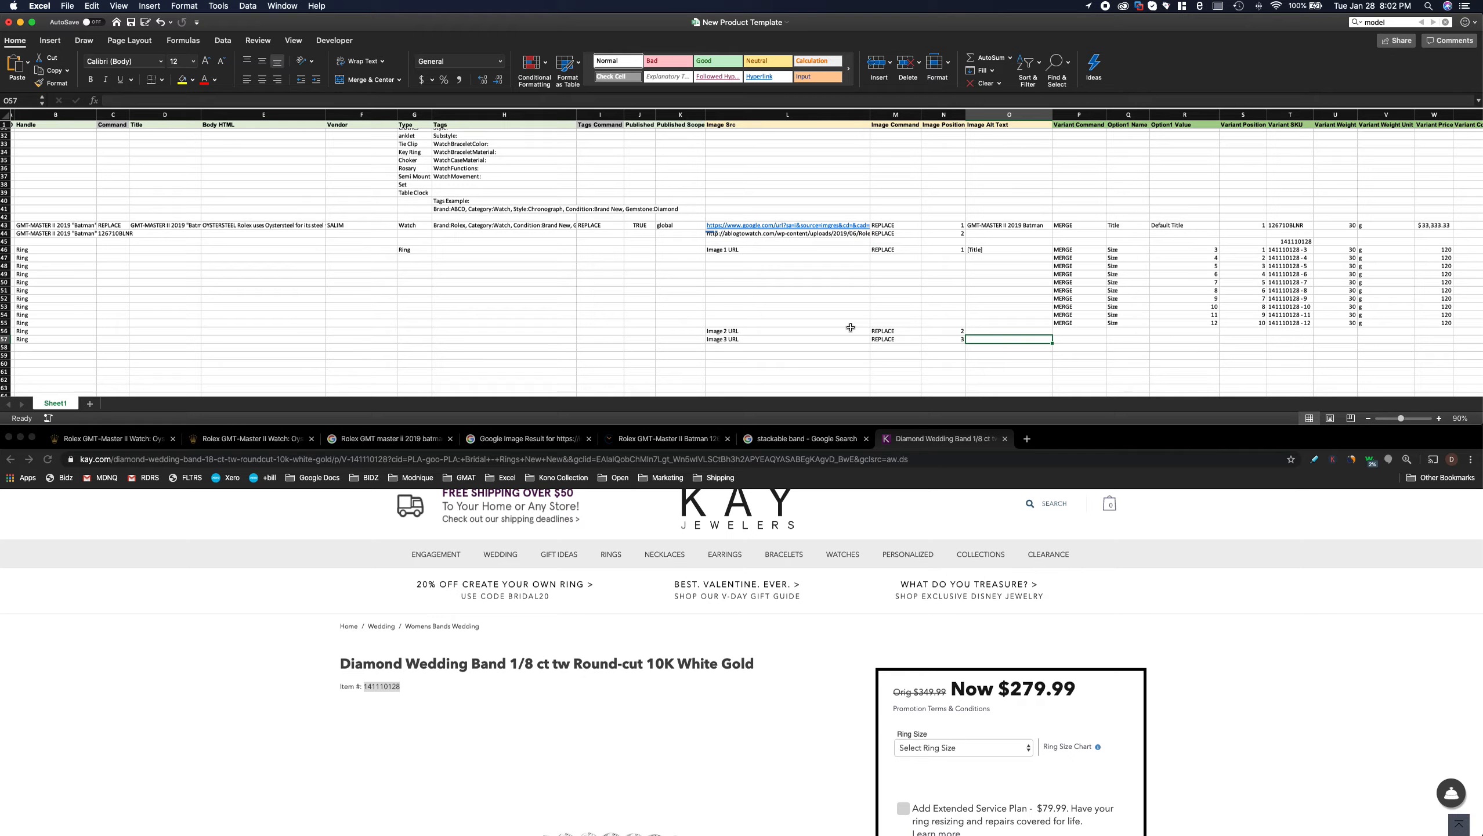
- Review the variant columns and compare the watch and ring rows with the sample and instruction rows above them
scroll(939, 291, "right", 10)
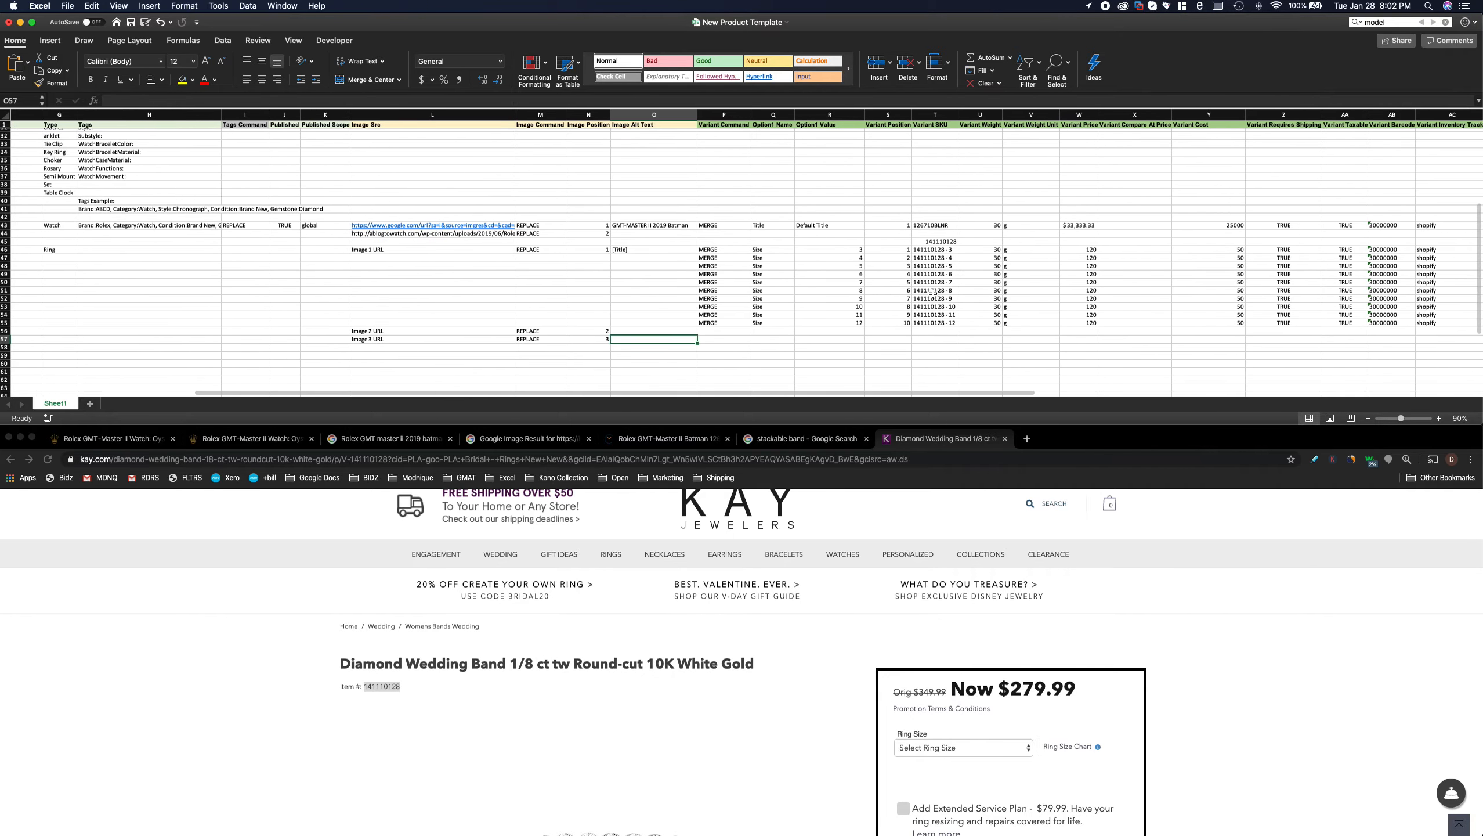
left_click_drag(787, 115, 257, 116)
scroll(294, 186, "left", 10)
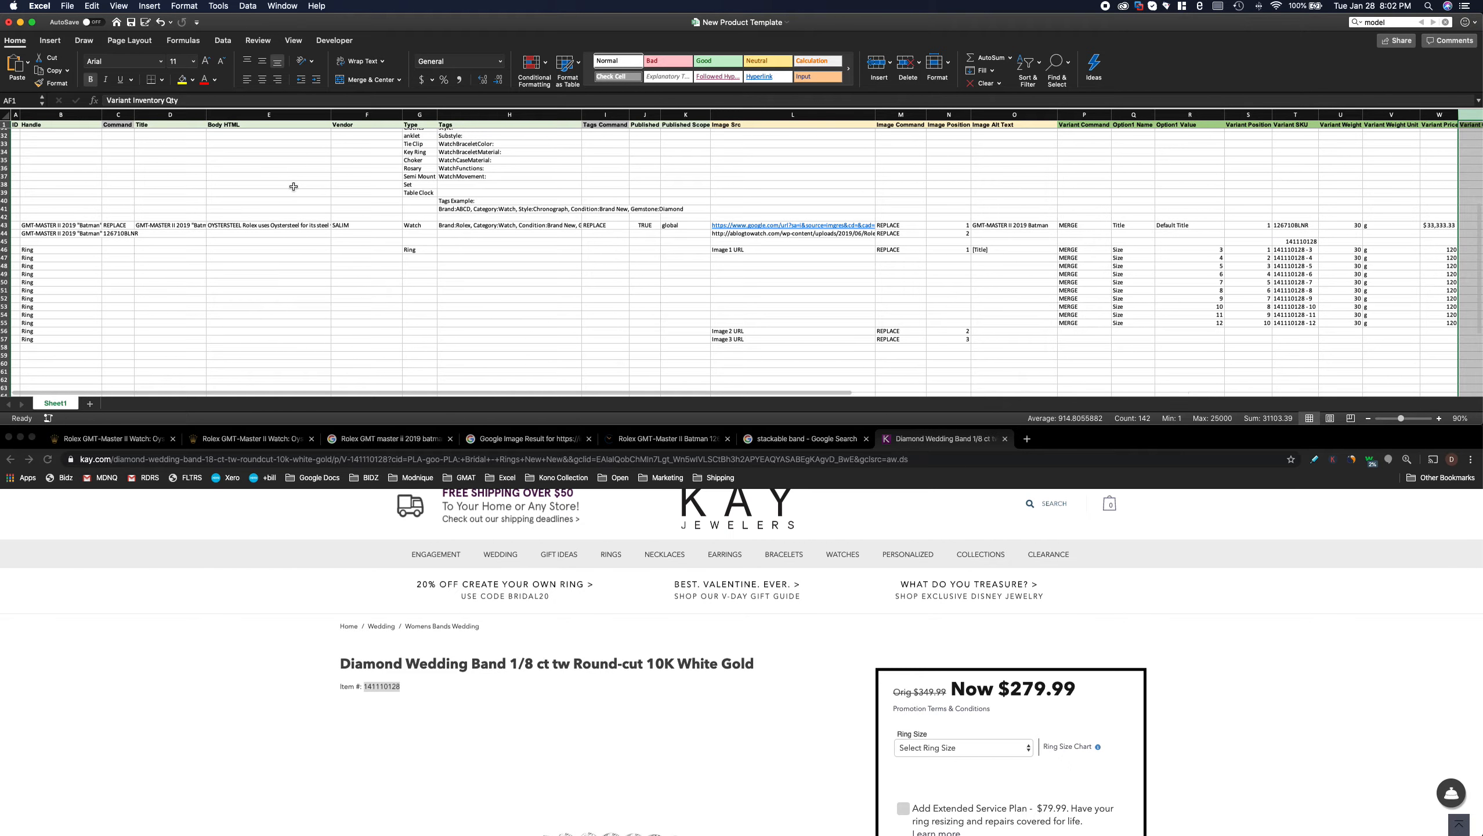
scroll(293, 186, "up", 7)
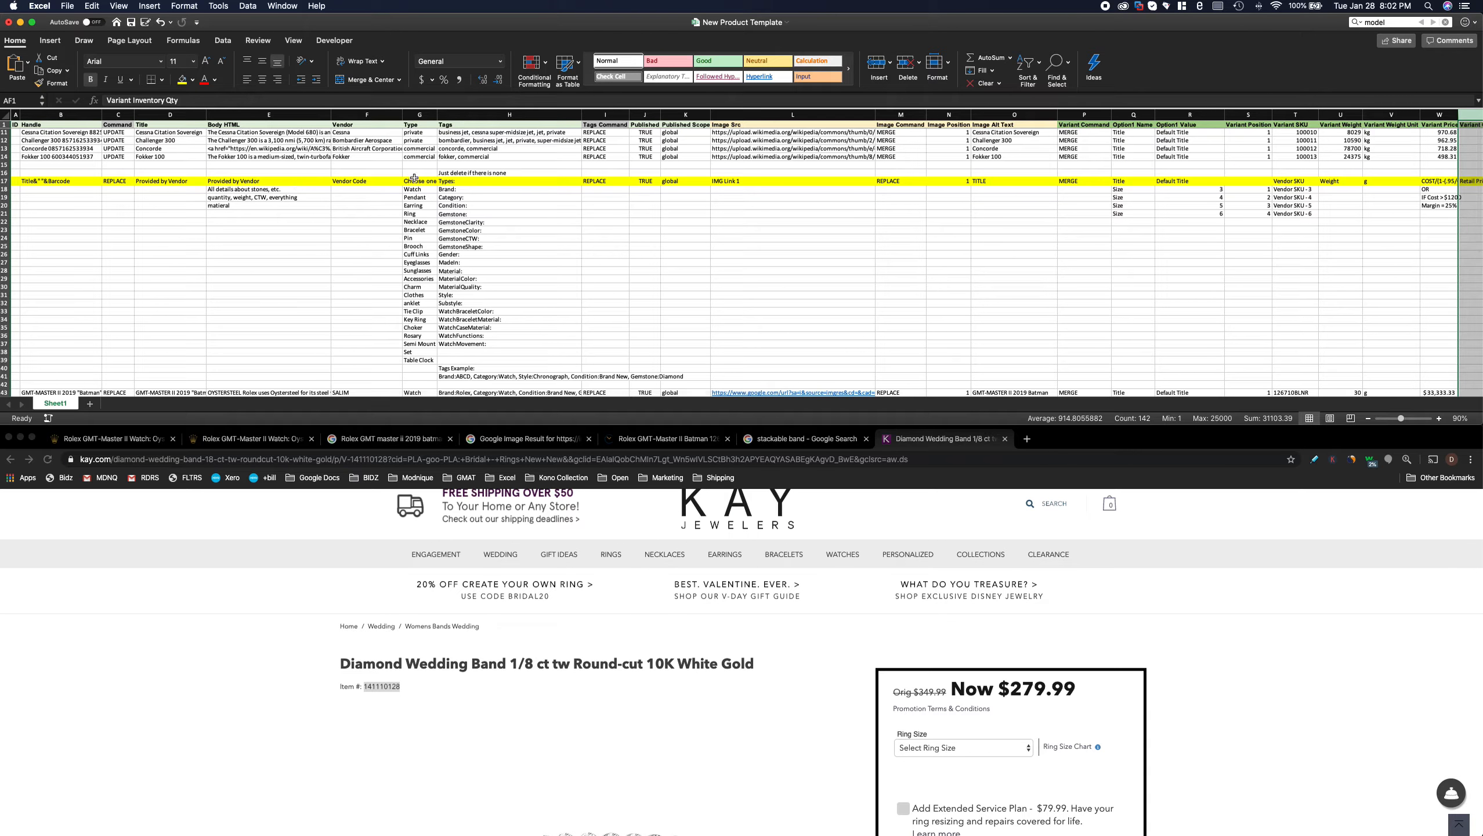
left_click(477, 157)
scroll(452, 247, "down", 7)
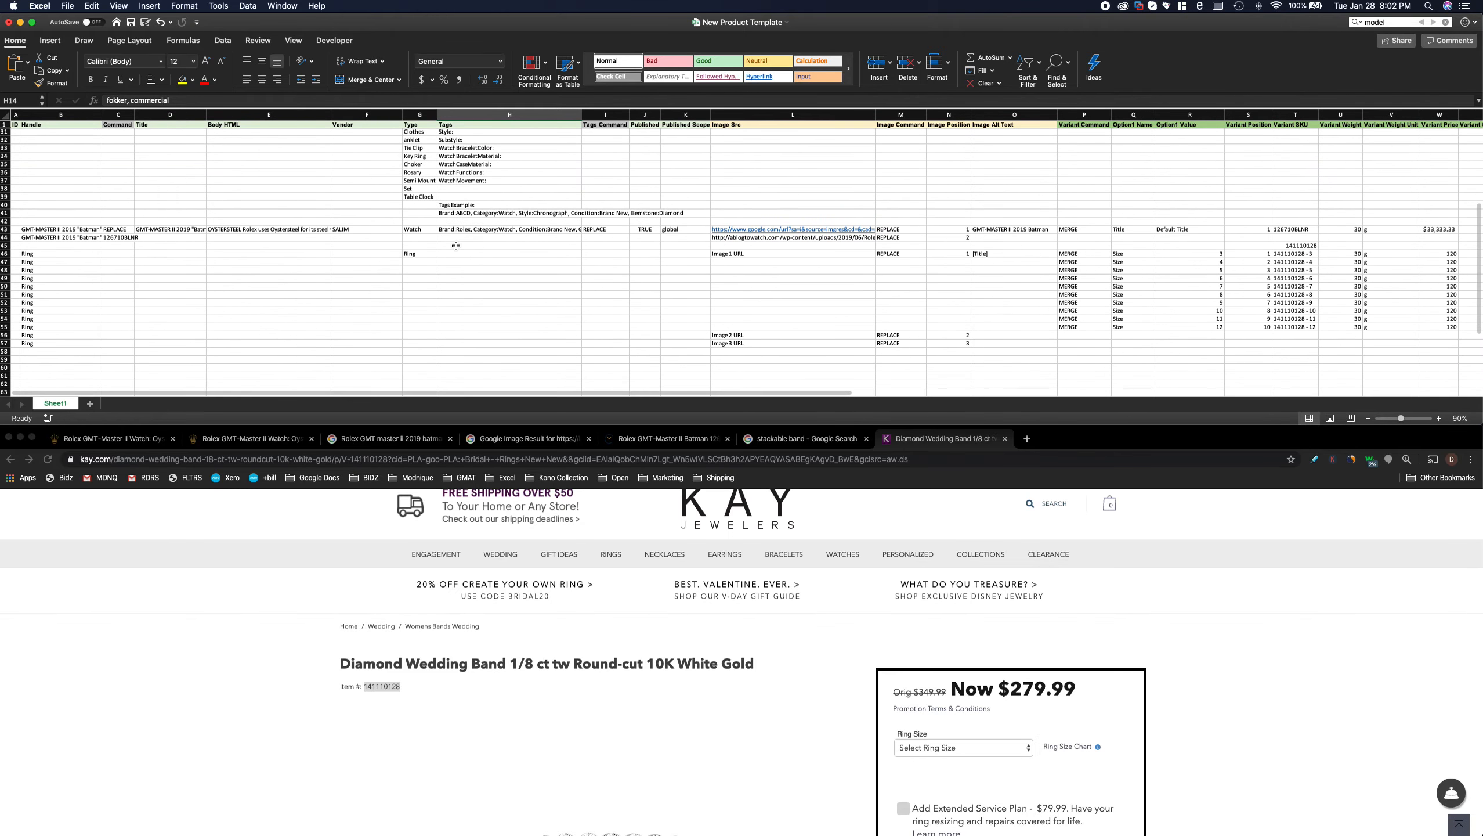
scroll(456, 246, "up", 7)
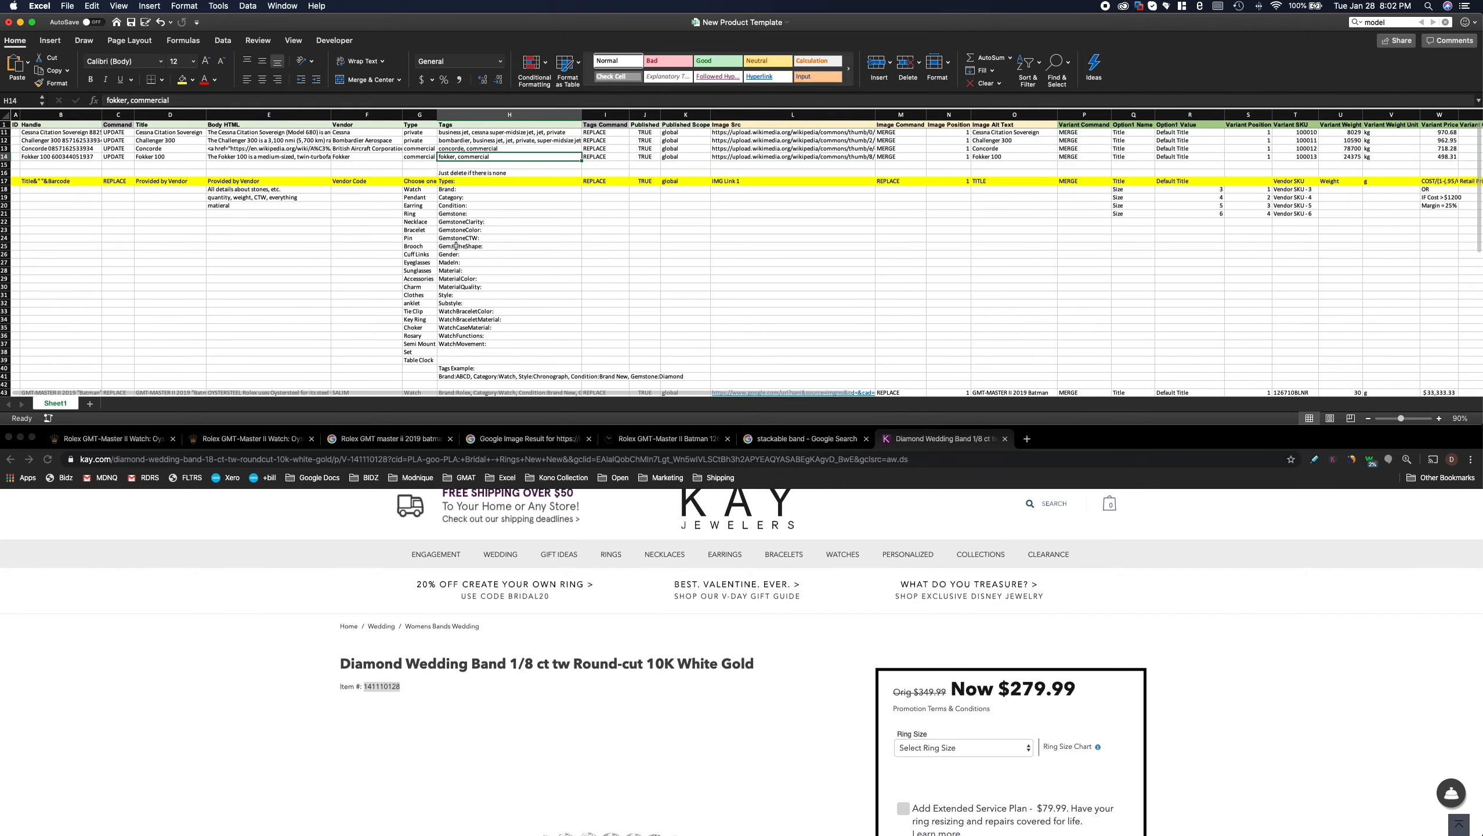
scroll(458, 245, "down", 4)
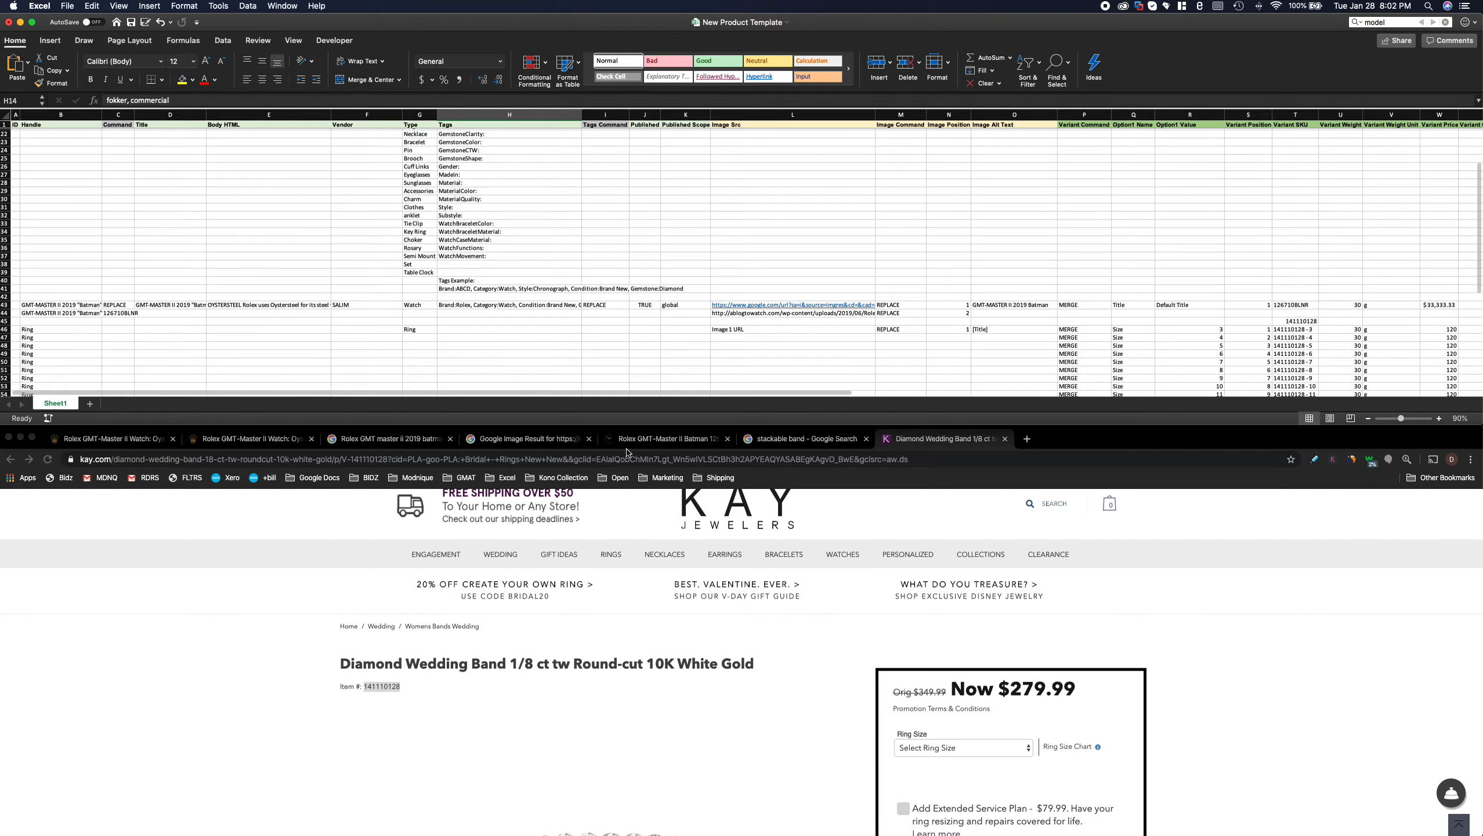
- Save the workbook as New Product Template.xlsx in Downloads, replacing the existing file
left_click(653, 223)
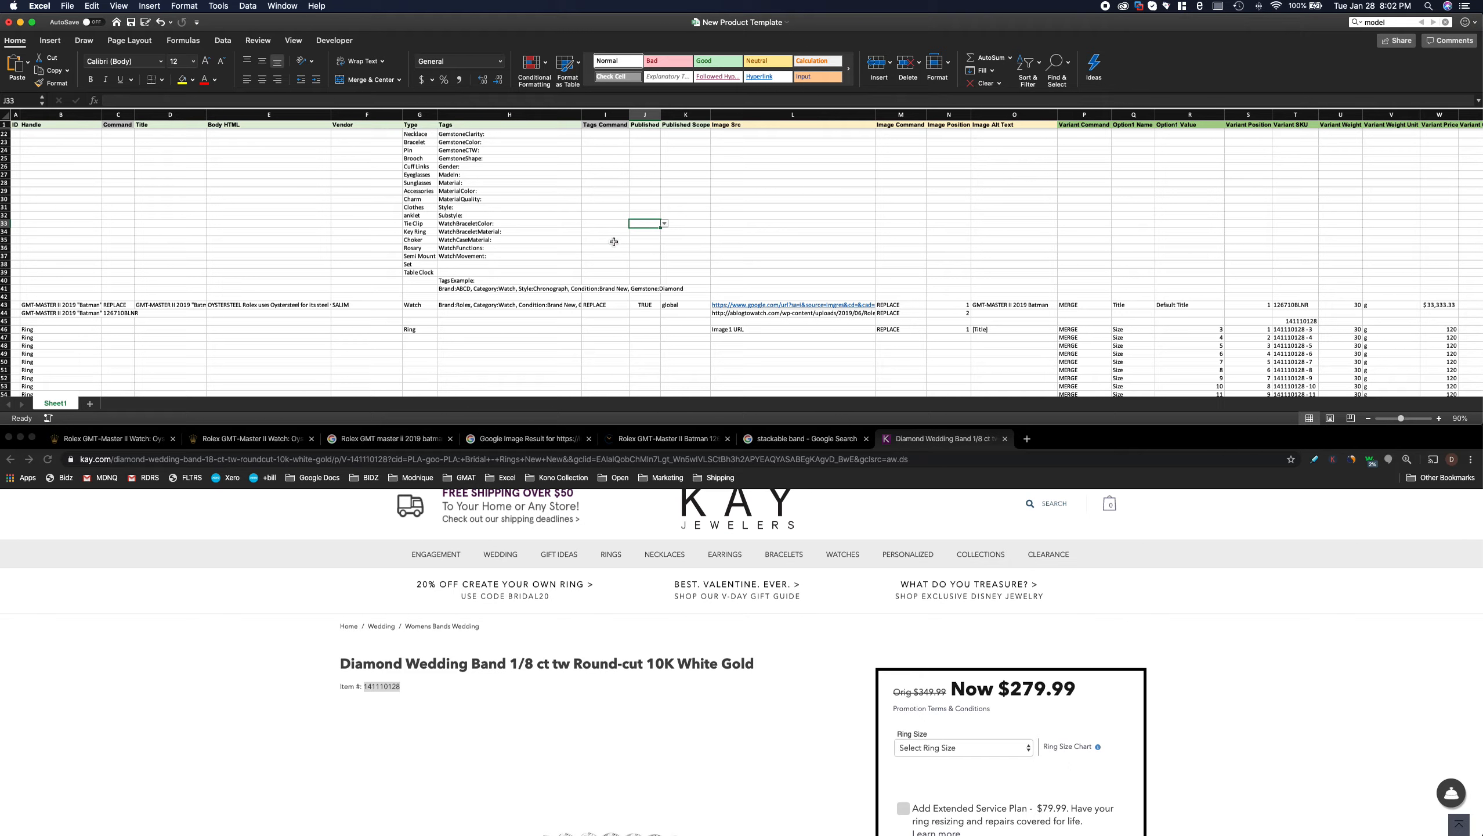
key("super+shift+s")
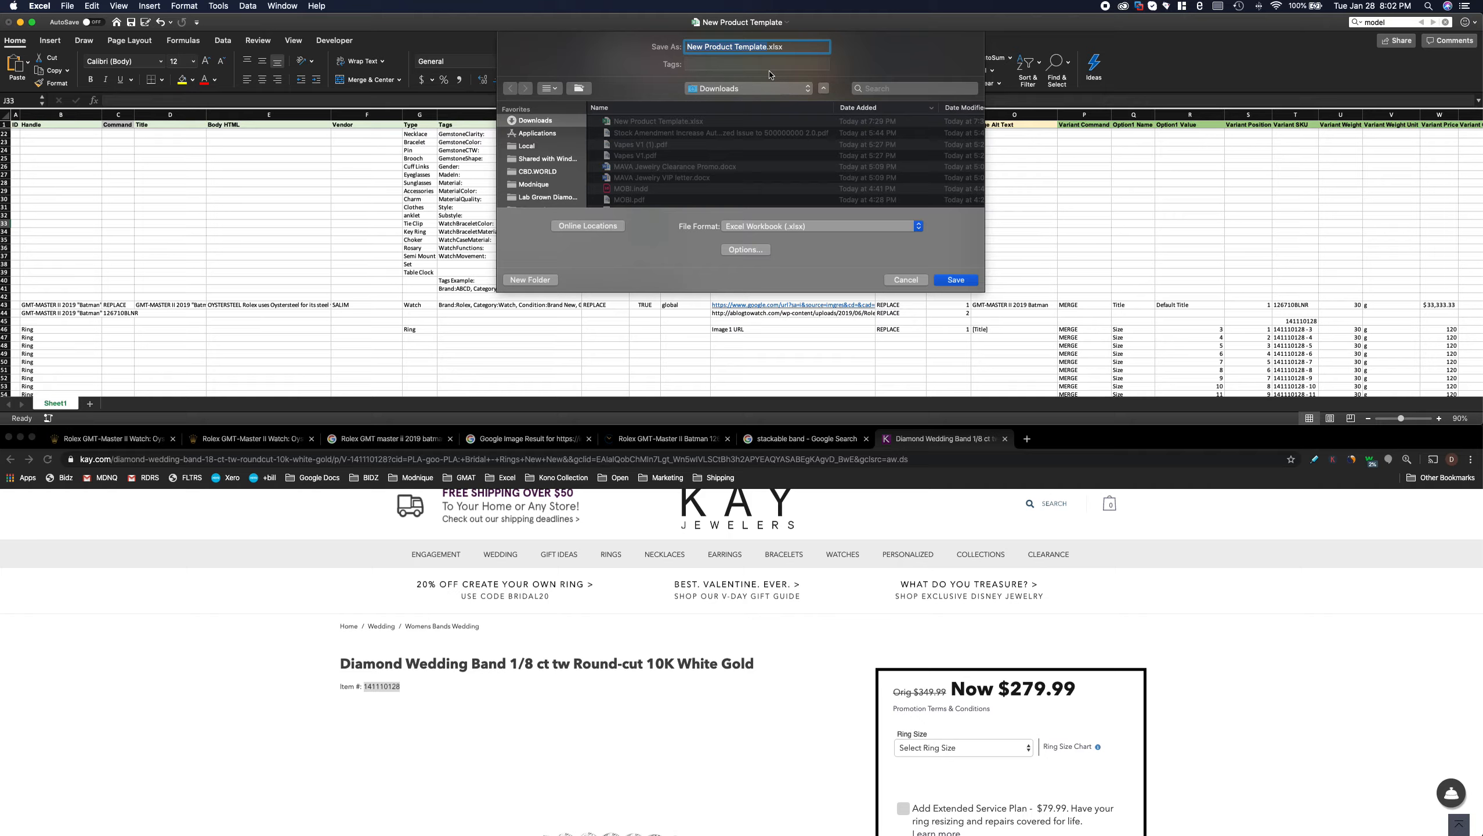
key("Return")
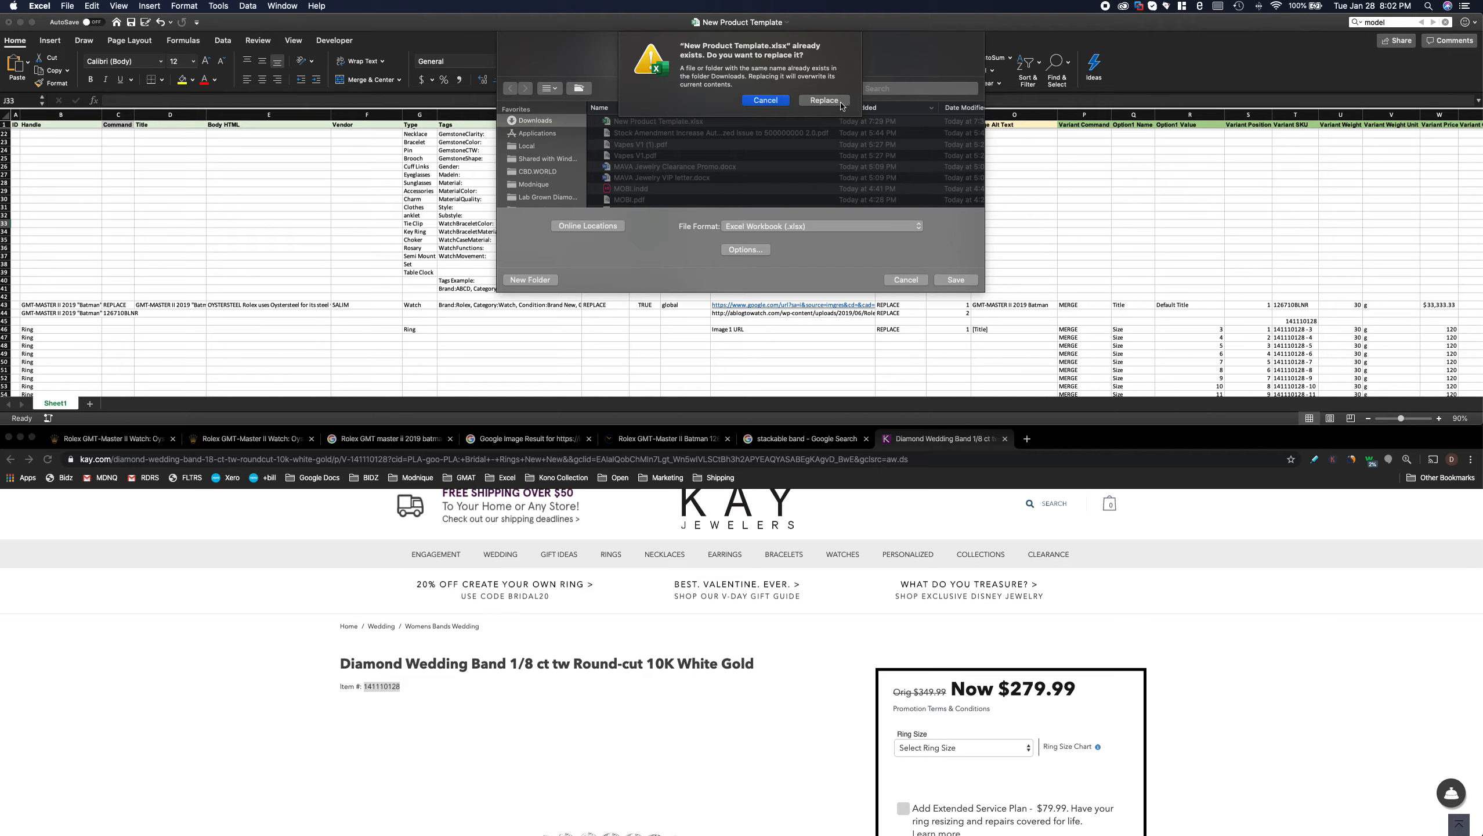
left_click(841, 103)
- Switch to Chrome and open the Shopify admin at ebidz.myshopify.com/admin in a new tab
left_click(225, 782)
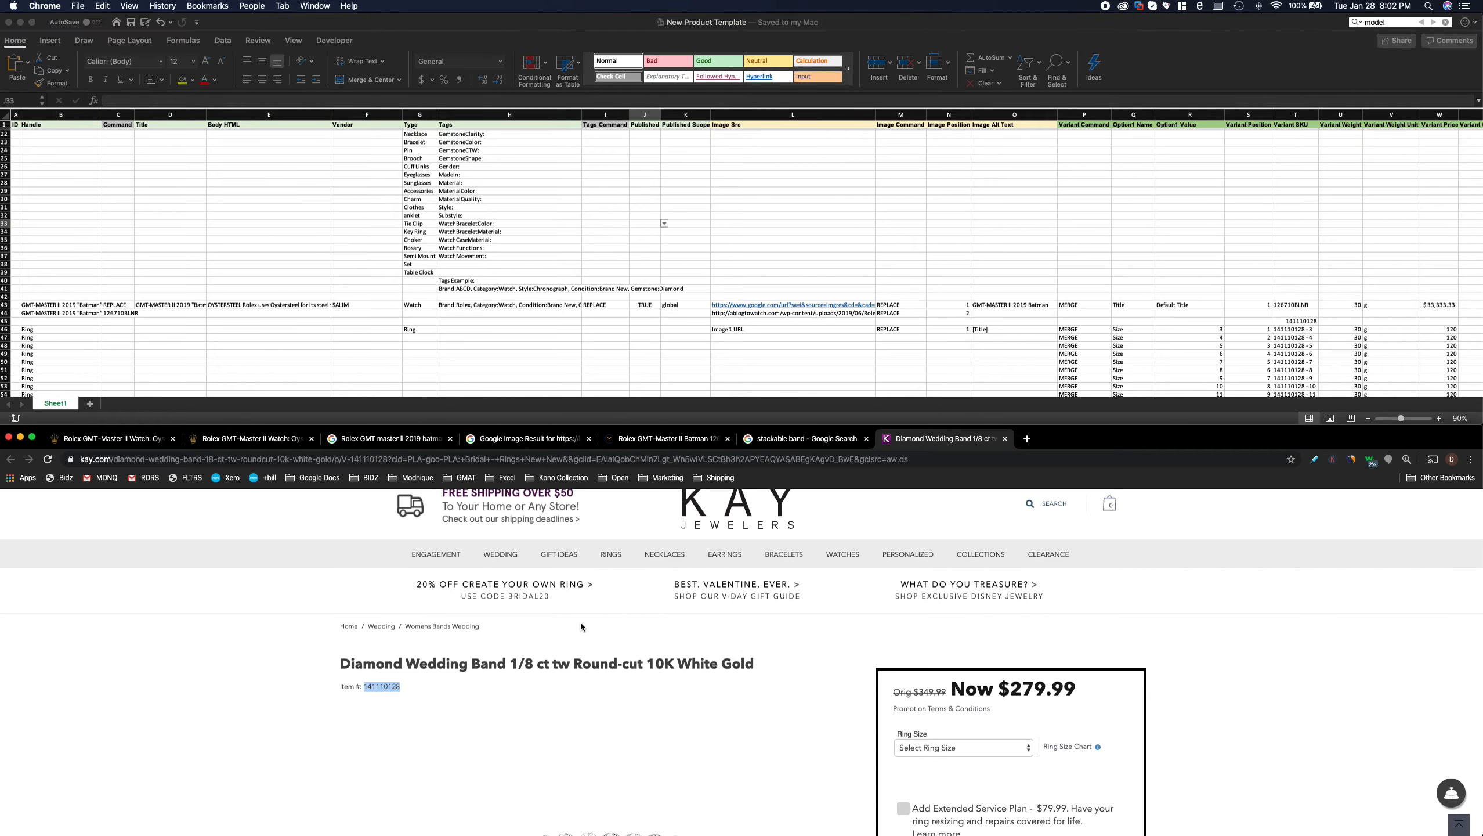
key("super+t")
type("ebidz")
key("Return")
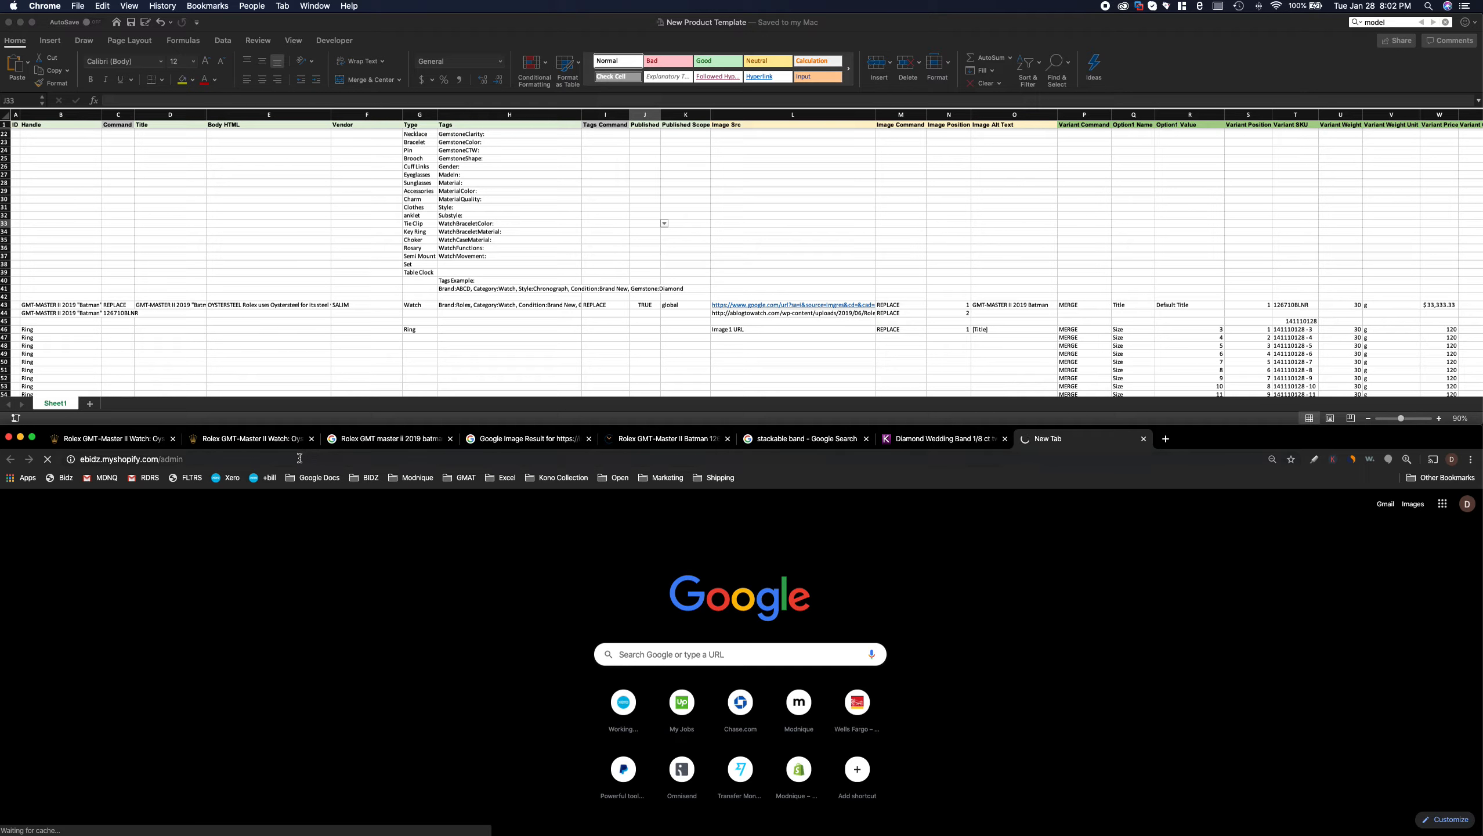
- Close all the watch and ring research tabs, keeping only the Shopify admin tab
left_click(173, 439)
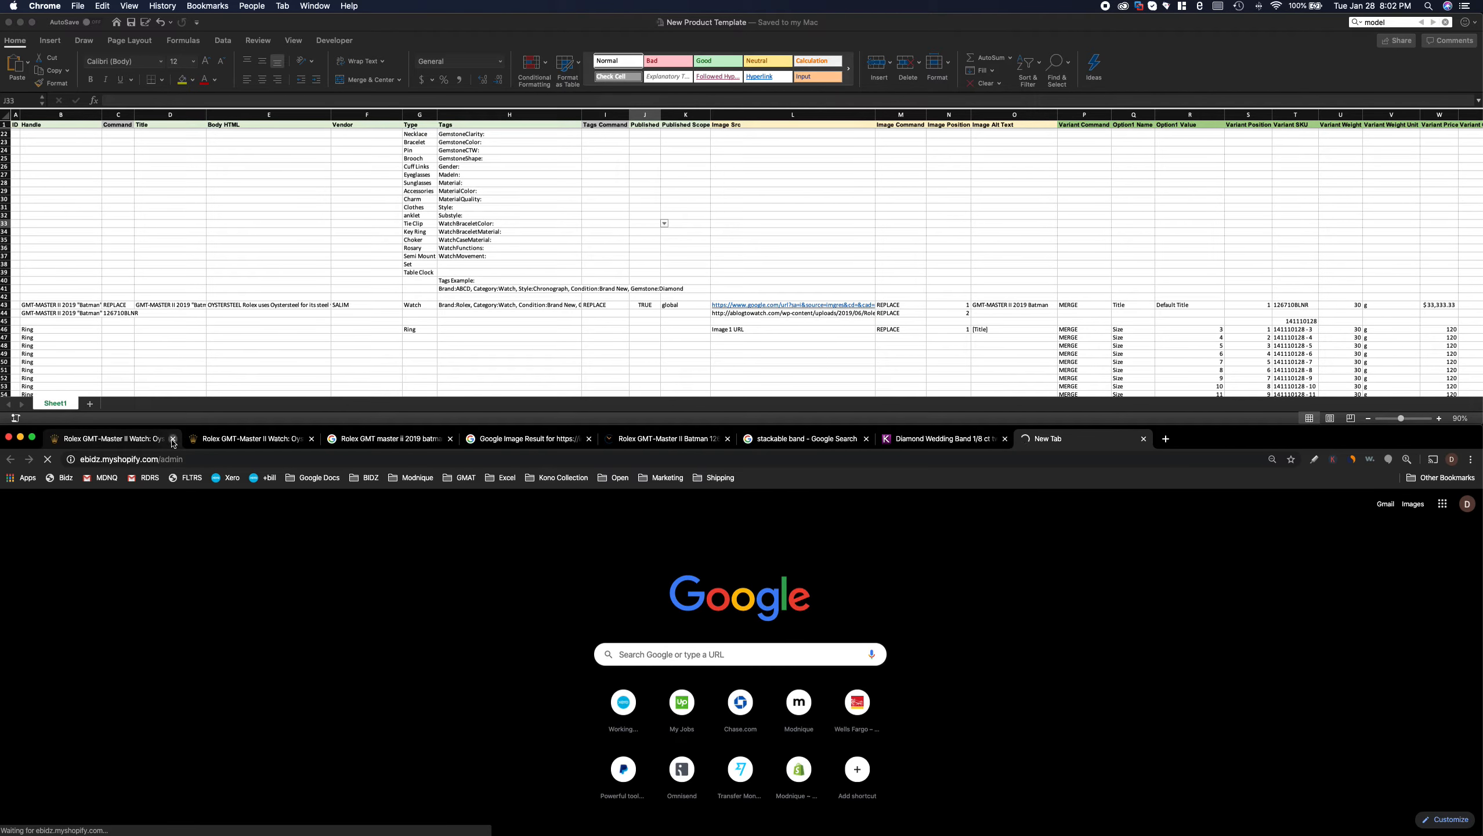
left_click(172, 439)
left_click(172, 439)
left_click(172, 439)
left_click(173, 439)
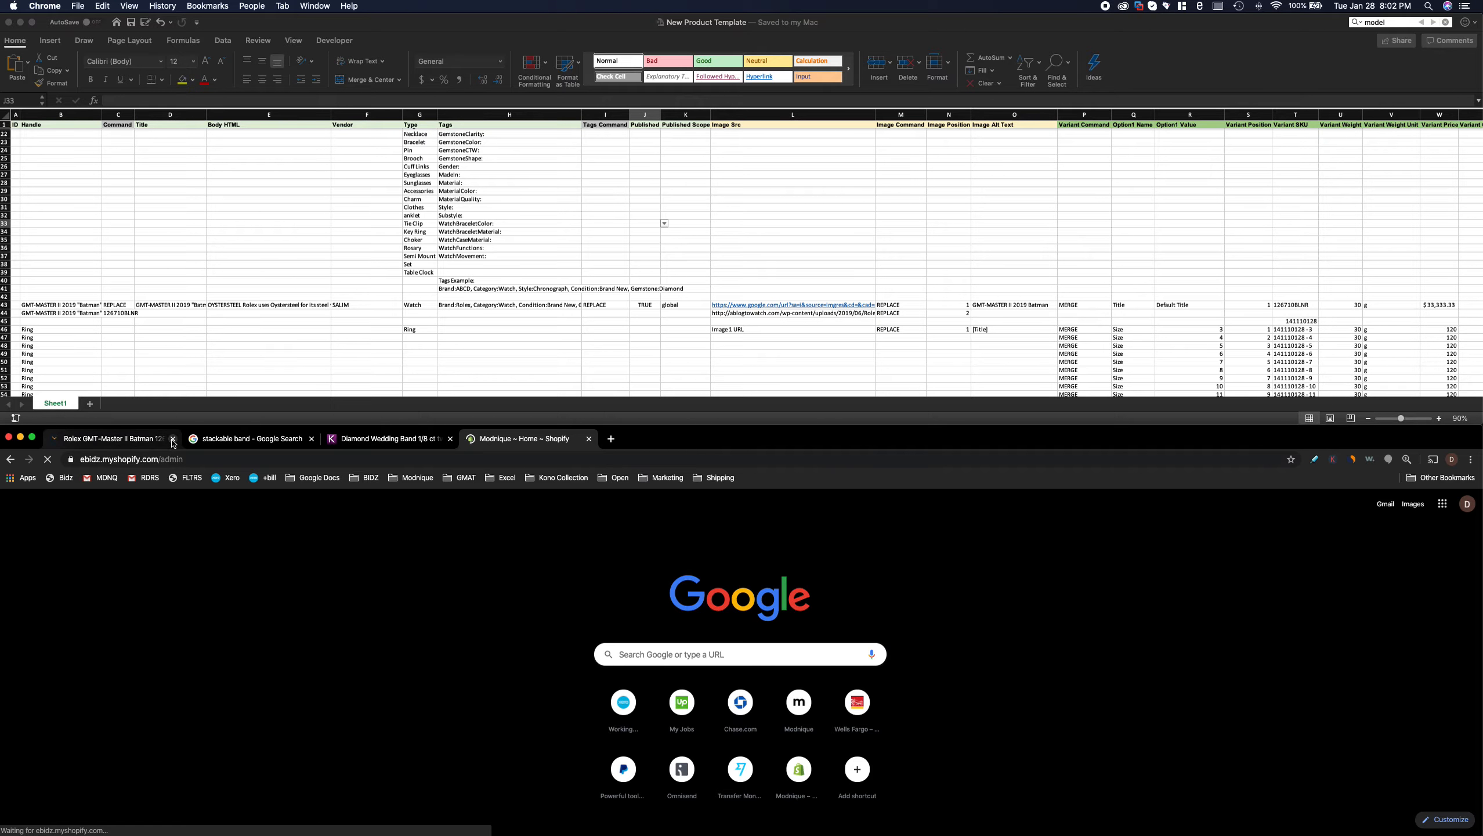
left_click(172, 438)
left_click(172, 439)
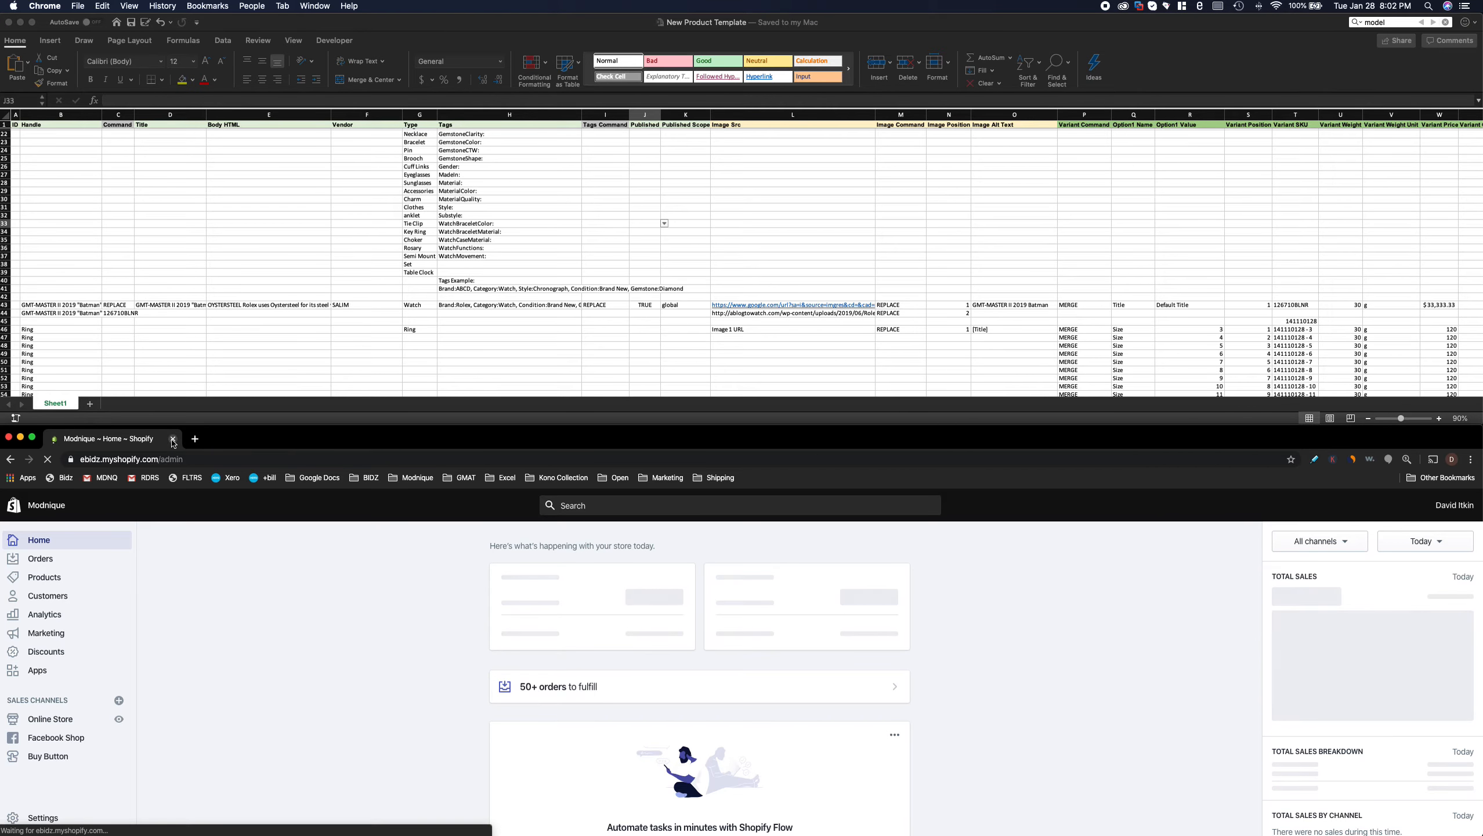
- Open the Excelify.io app from the store's installed apps
left_click(57, 676)
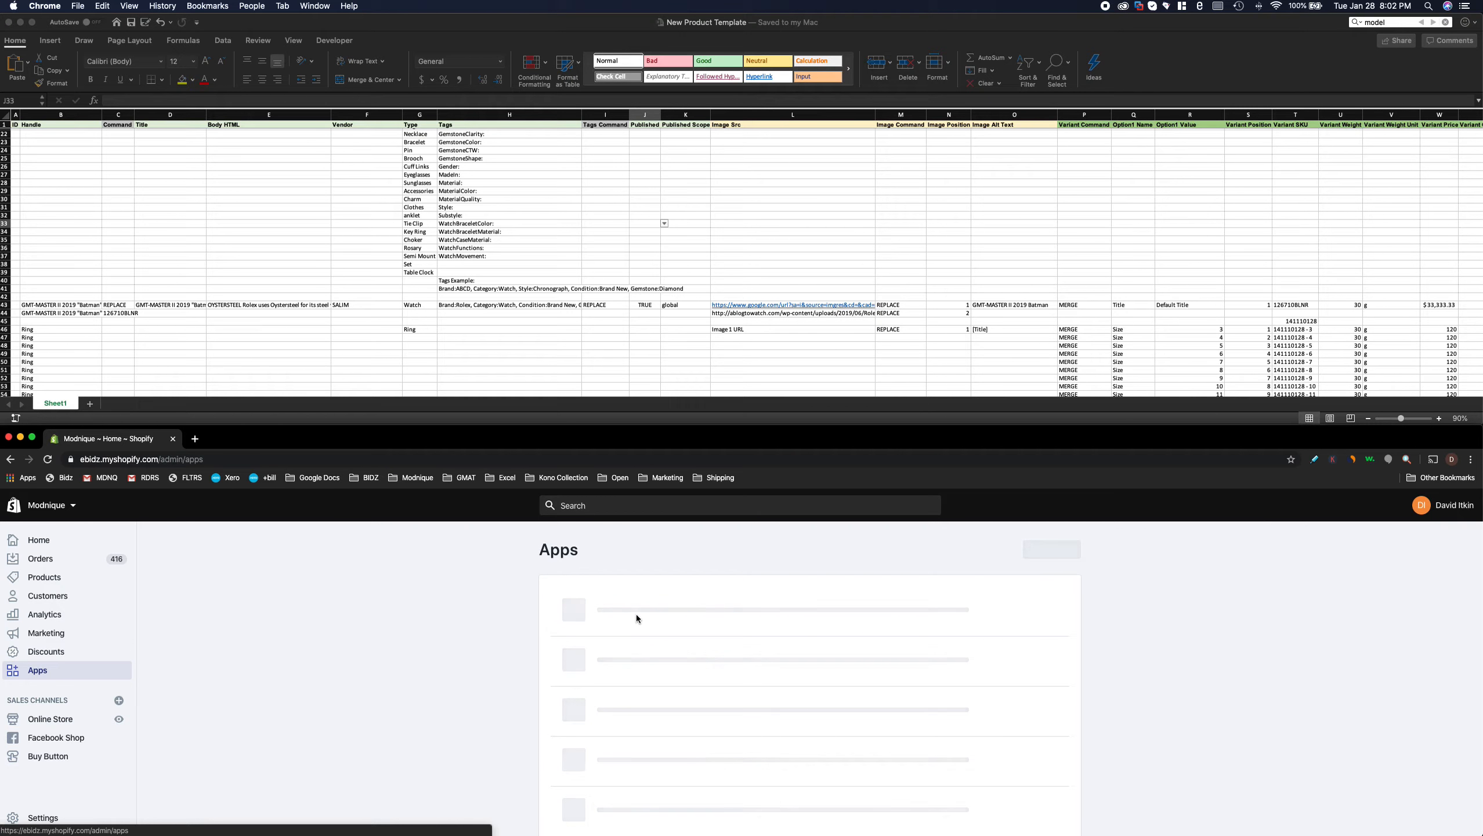
left_click(600, 660)
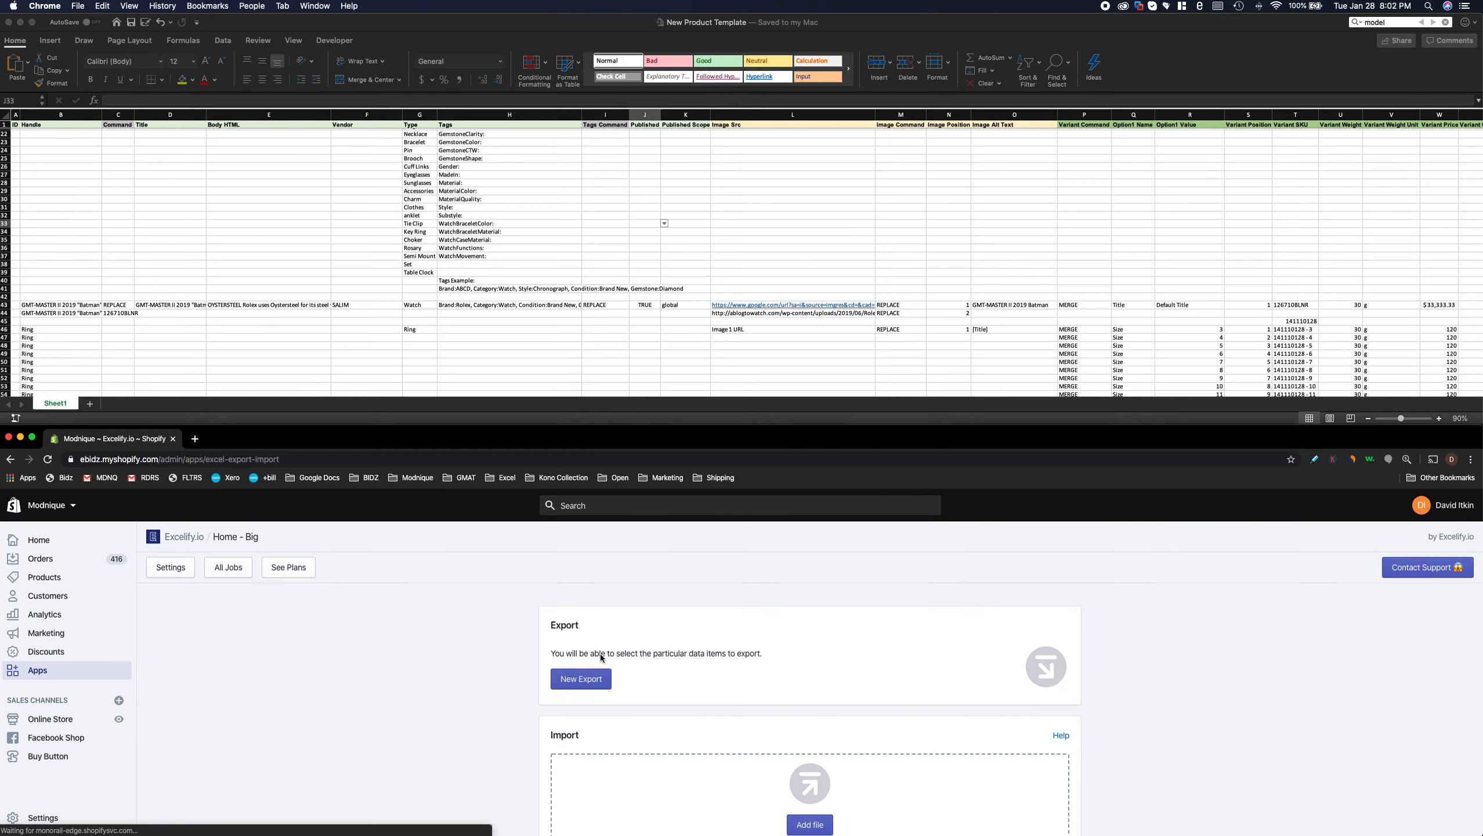
- Switch back to Excel and delete the ring example rows 45 through 57
left_click(455, 387)
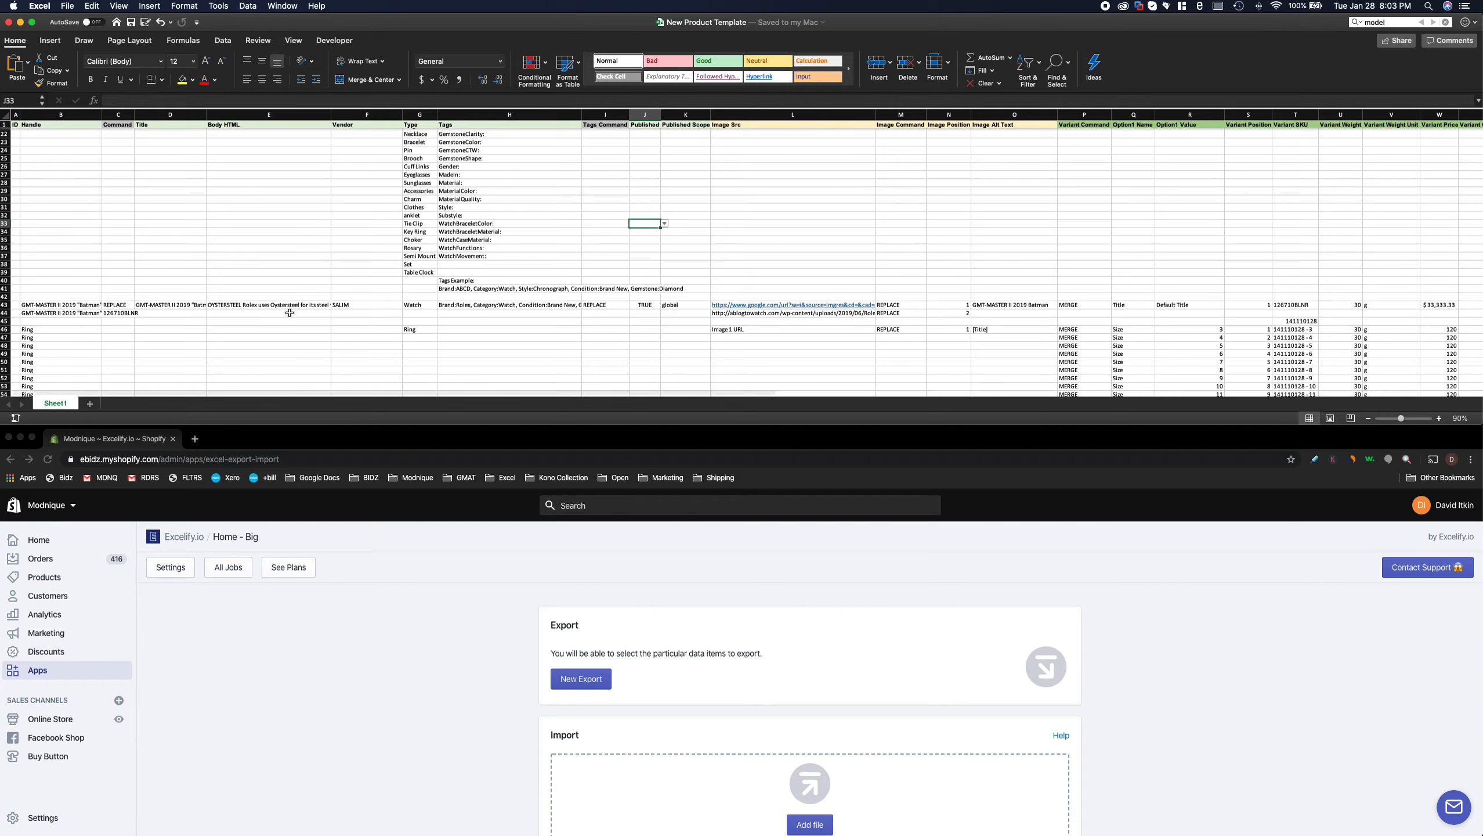
left_click(354, 274)
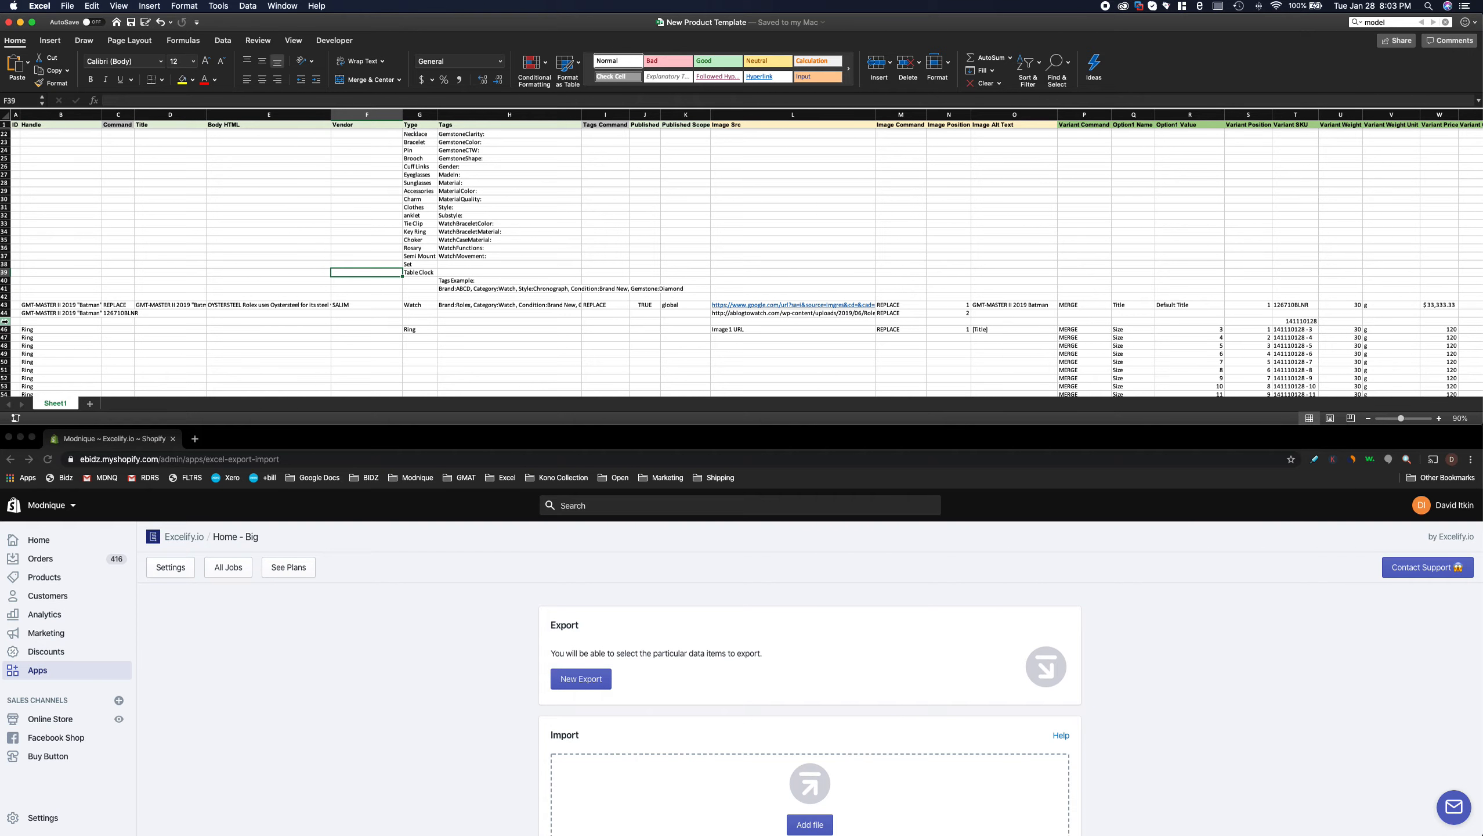
left_click(5, 321)
left_click_drag(4, 321, 4, 360)
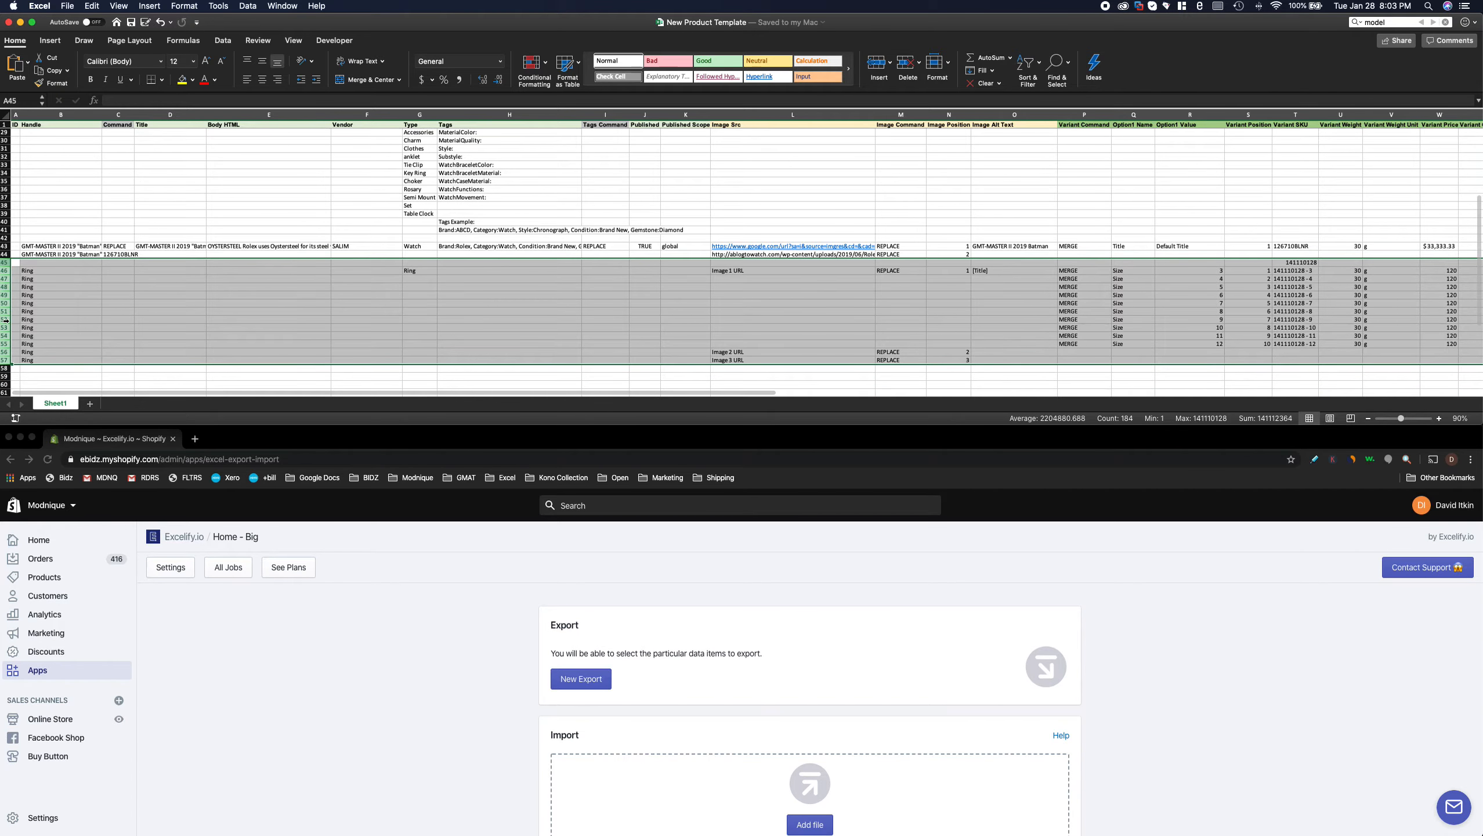
left_click(905, 62)
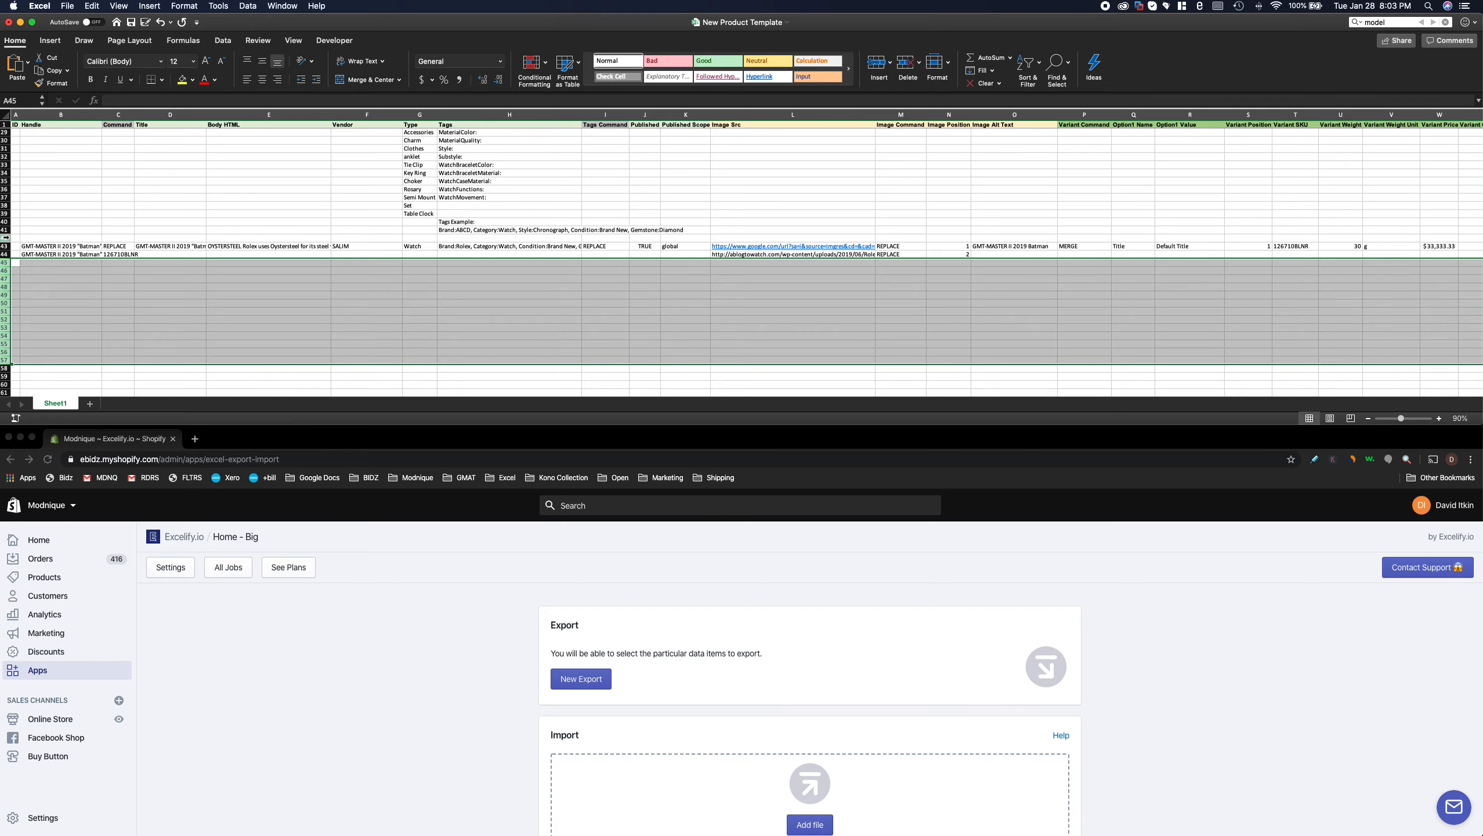
- Delete the sample and instruction rows 11 through 42 above the Rolex watch rows
left_click(6, 238)
scroll(46, 204, "up", 6)
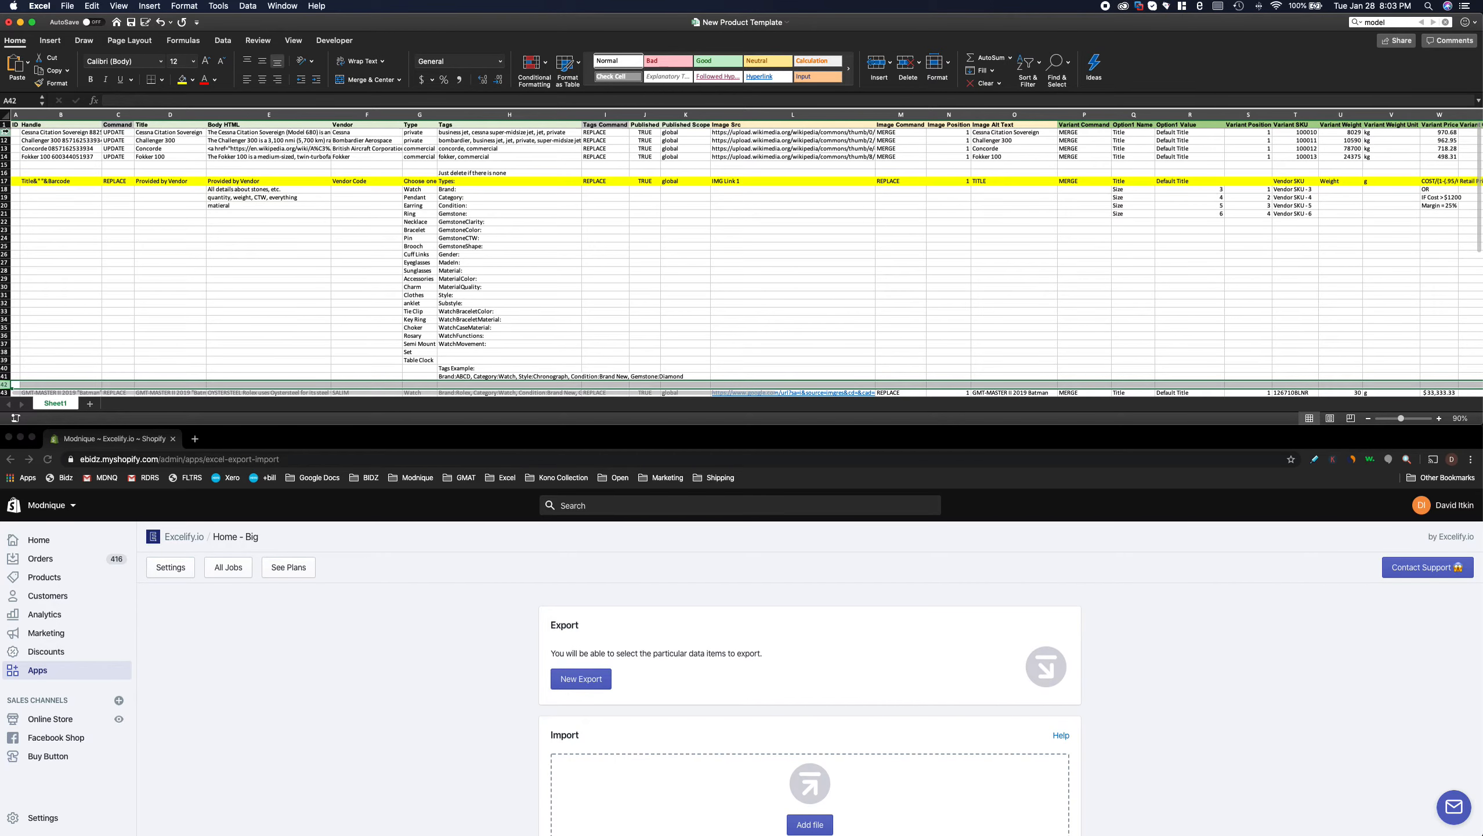
left_click(4, 132, "shift")
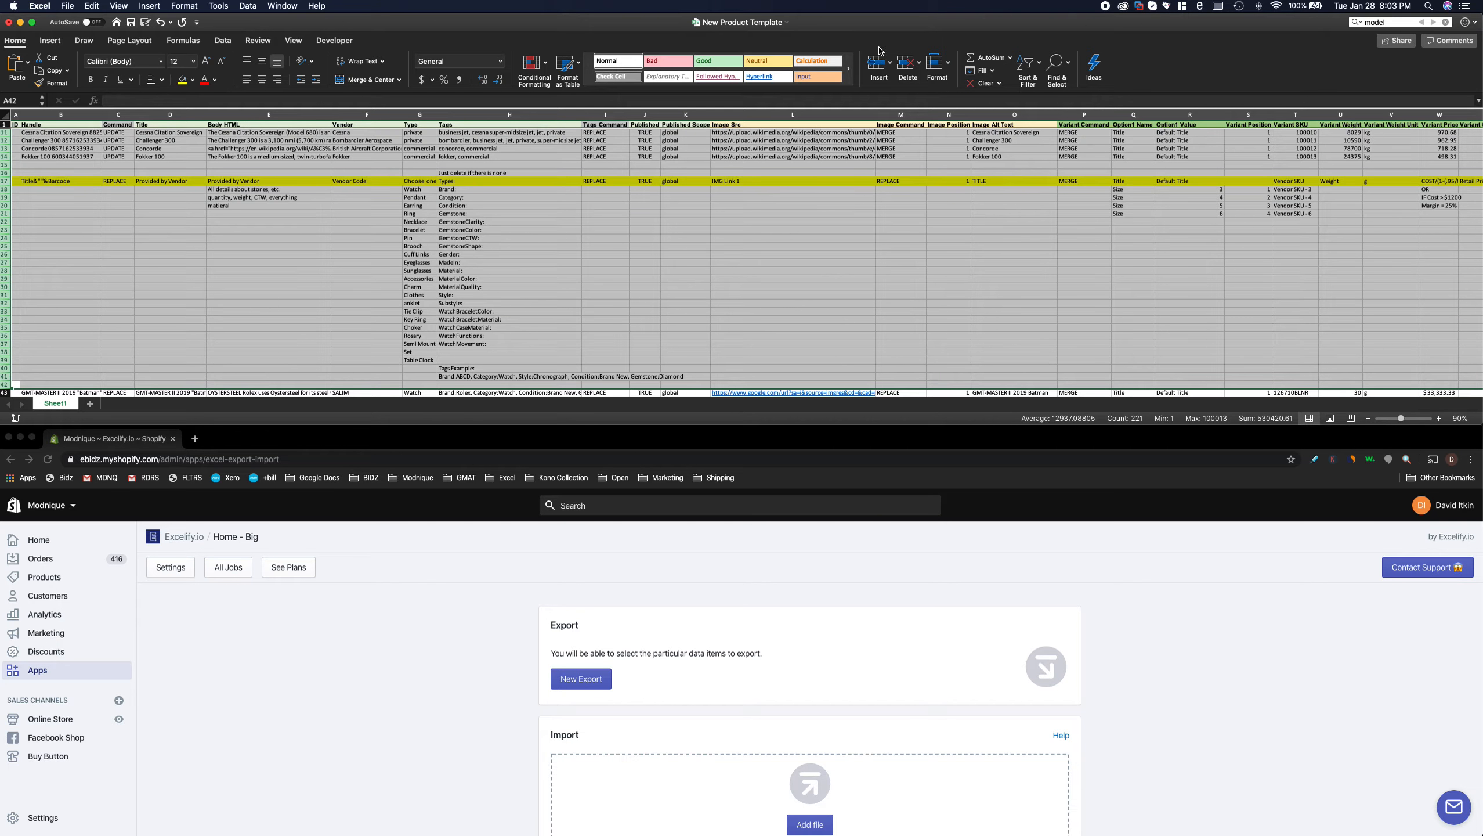
left_click(905, 61)
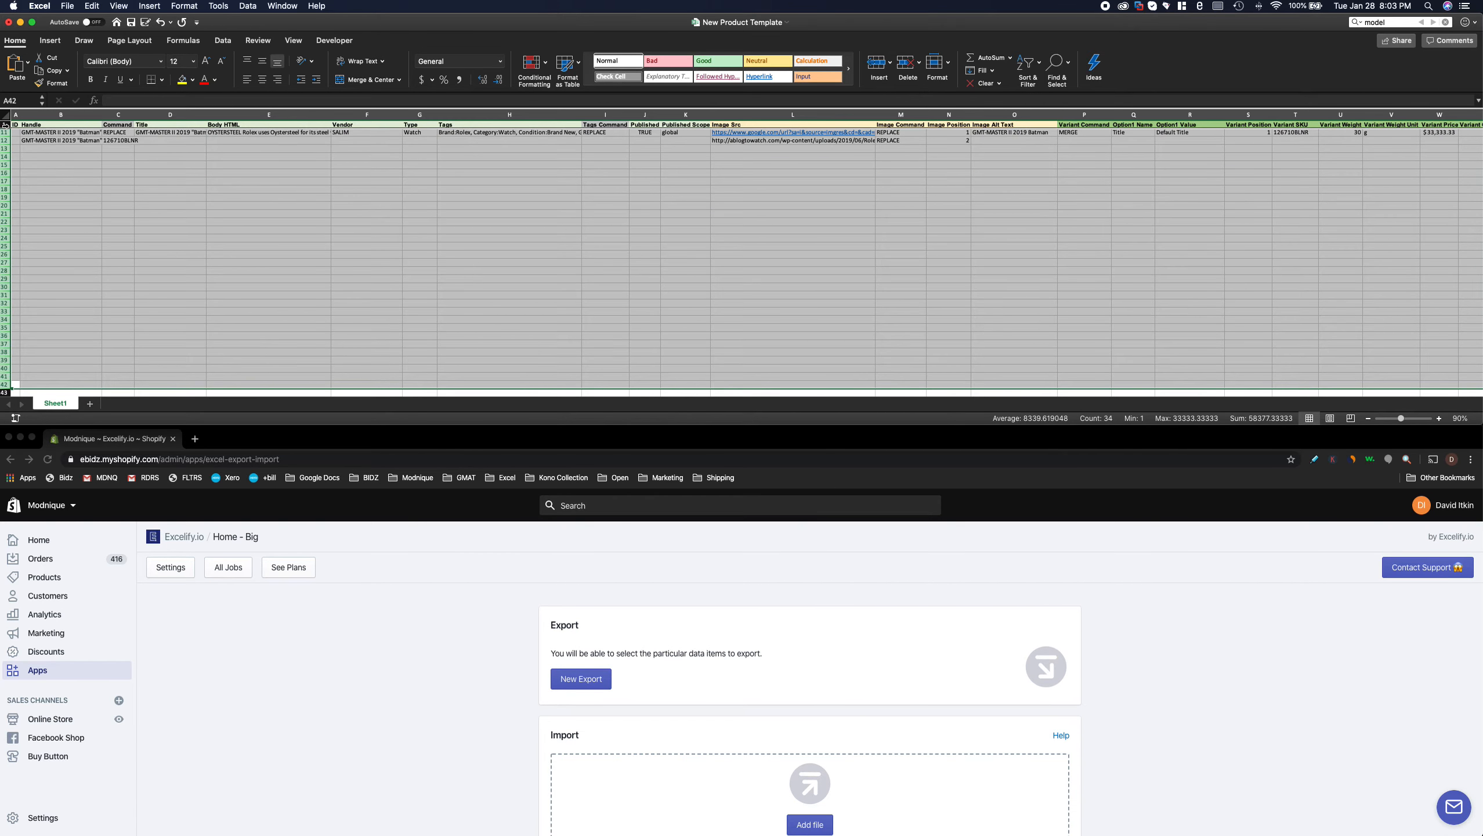
- Unhide the rows between the header and the watch entry, and delete the sample aircraft rows 2 through 10
left_click_drag(5, 125, 5, 132)
right_click(6, 132)
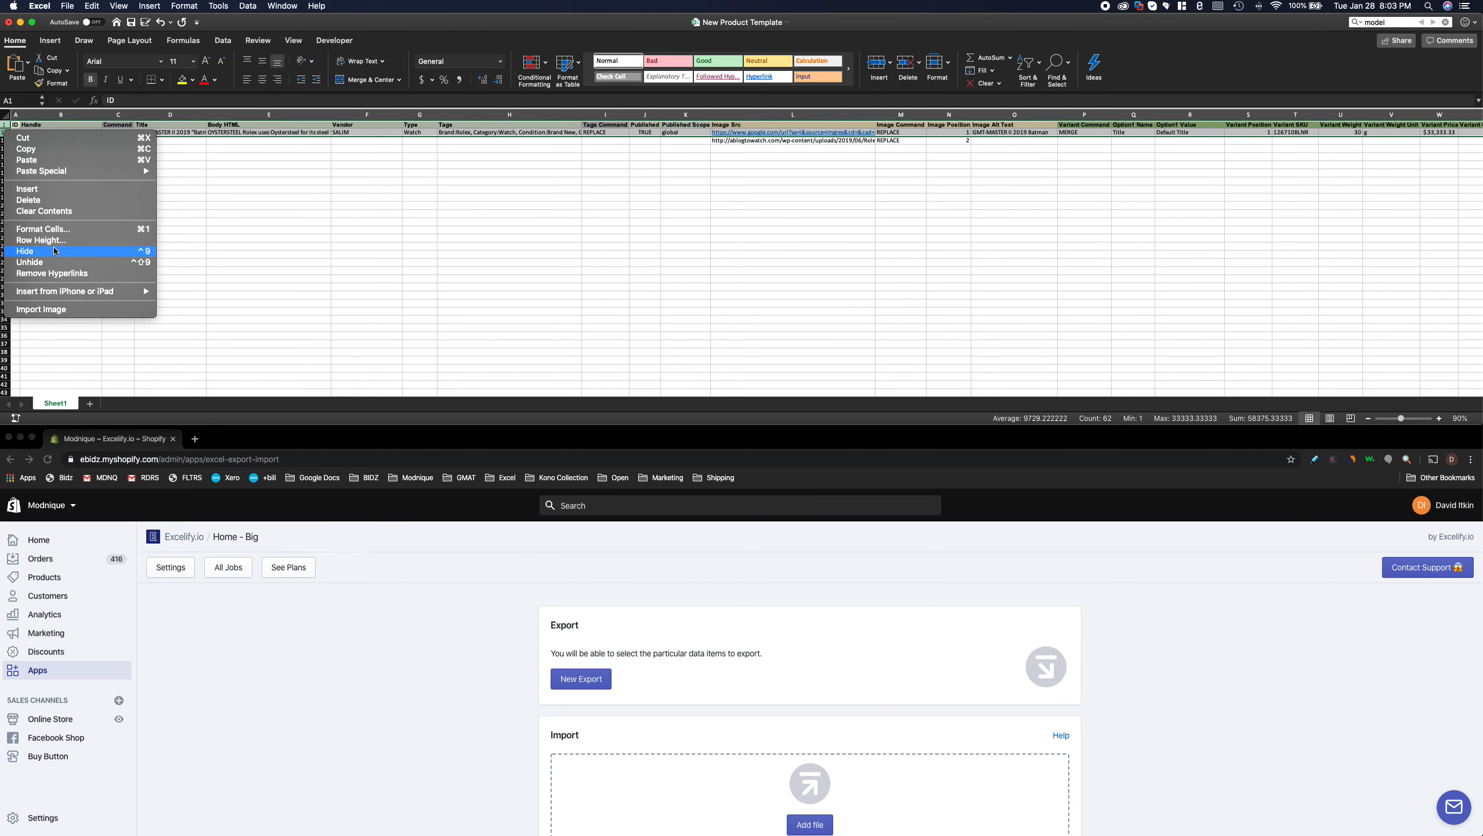
left_click(29, 263)
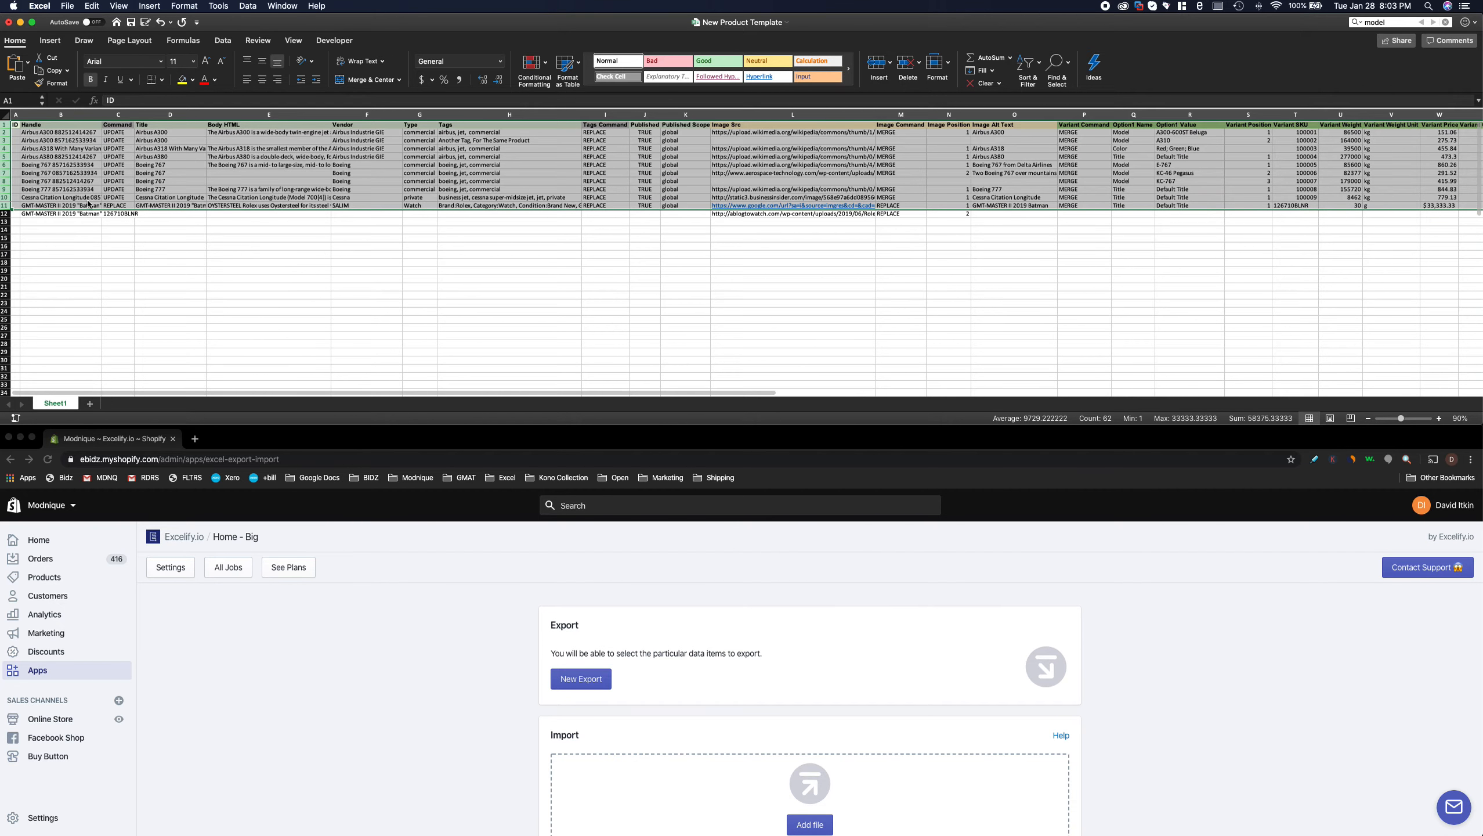
left_click(75, 215)
left_click_drag(4, 199, 4, 136)
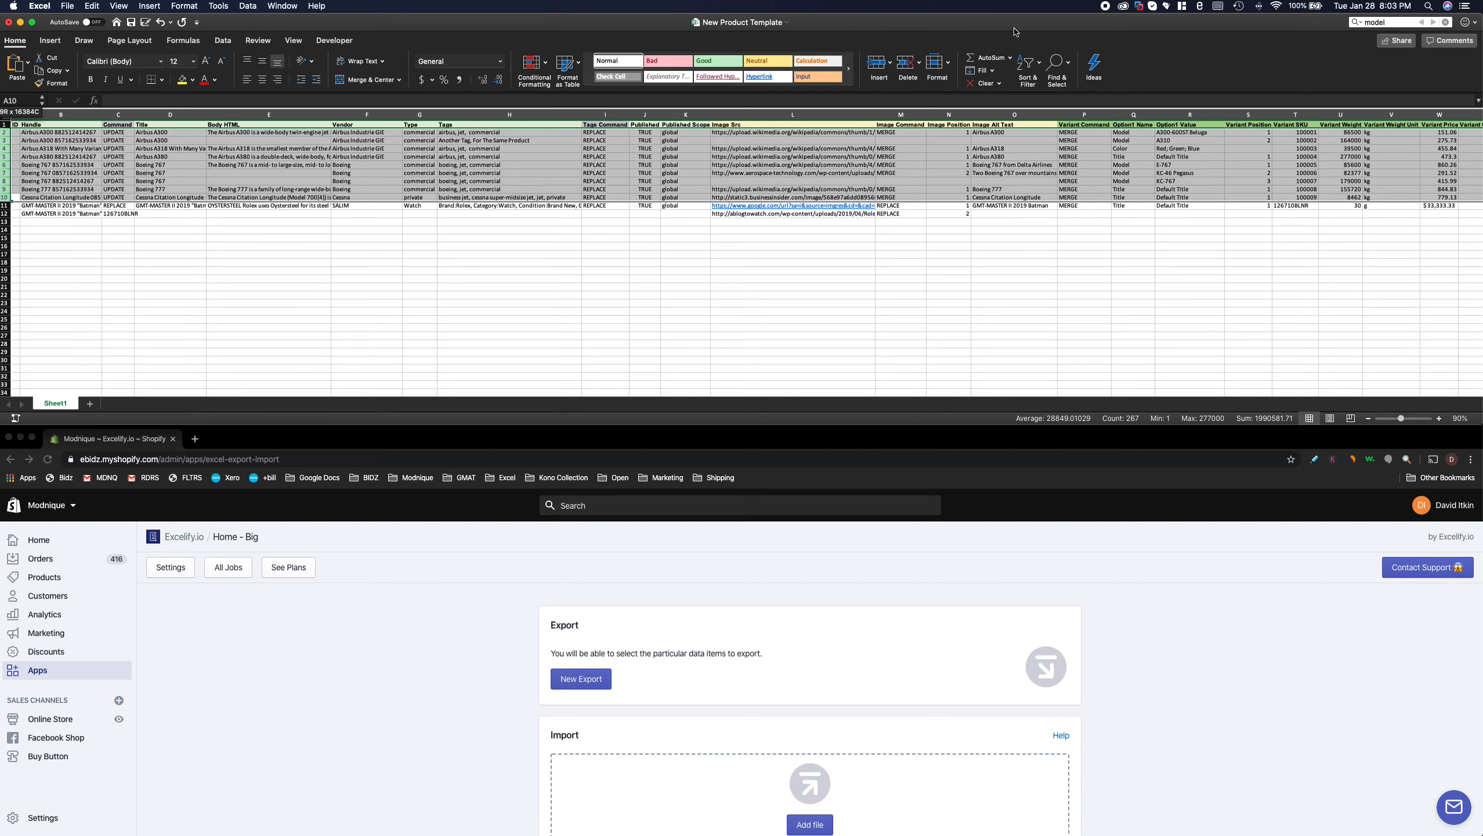
left_click(908, 63)
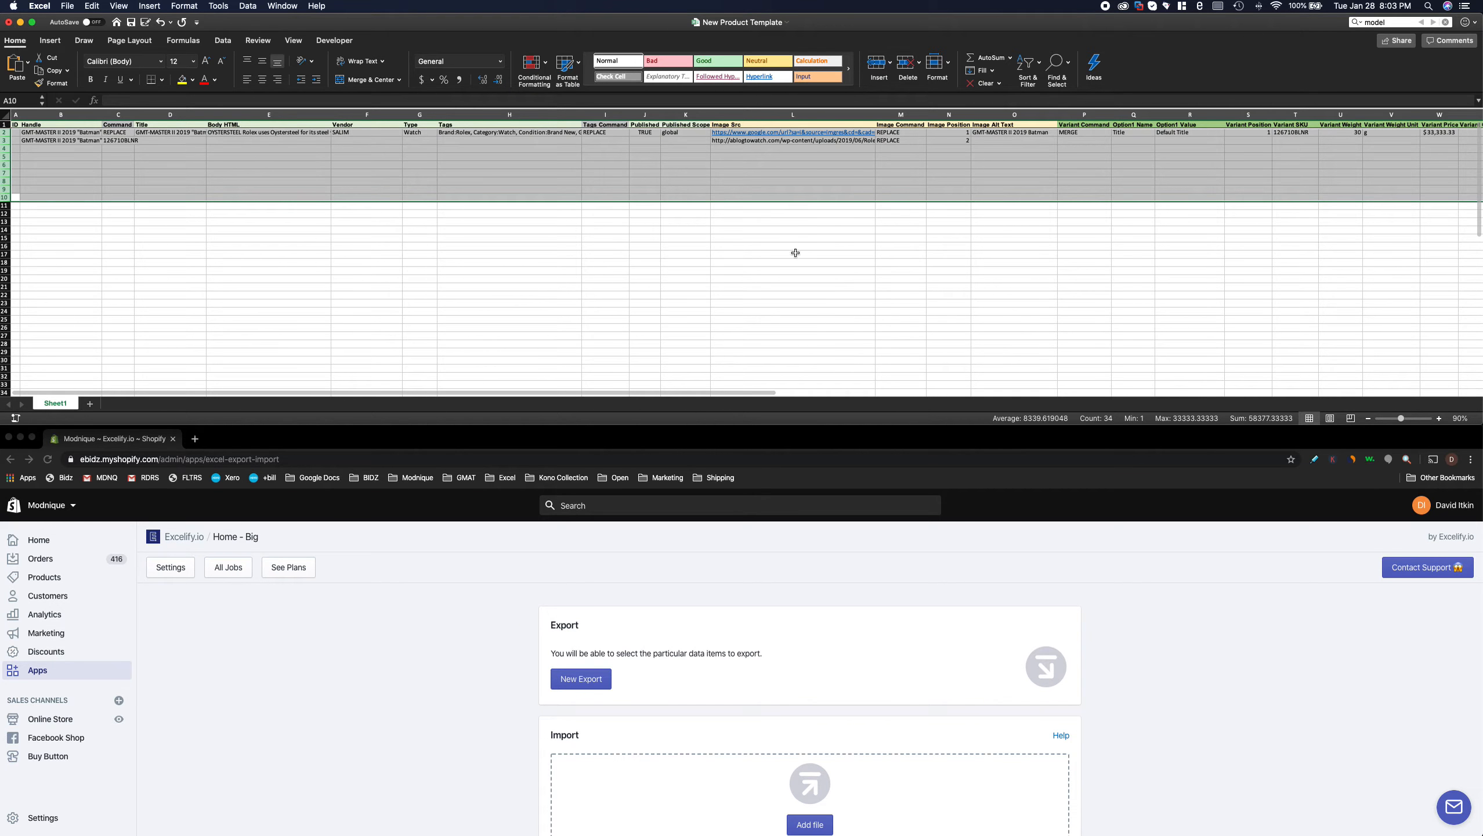
- Save the trimmed workbook in Downloads under the new name "New Product Template Sample"
left_click(793, 271)
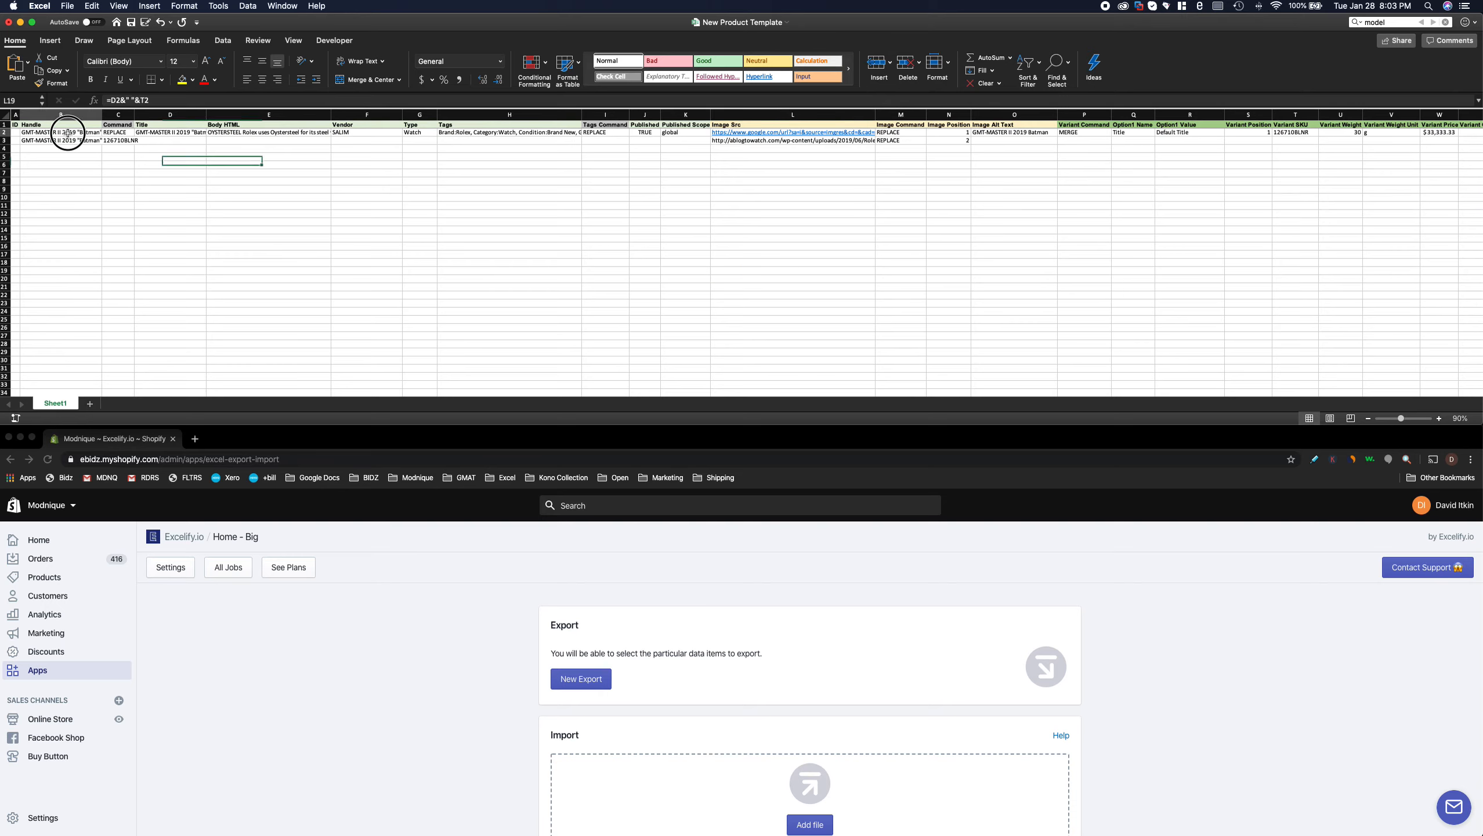
left_click(604, 328)
key("super+s")
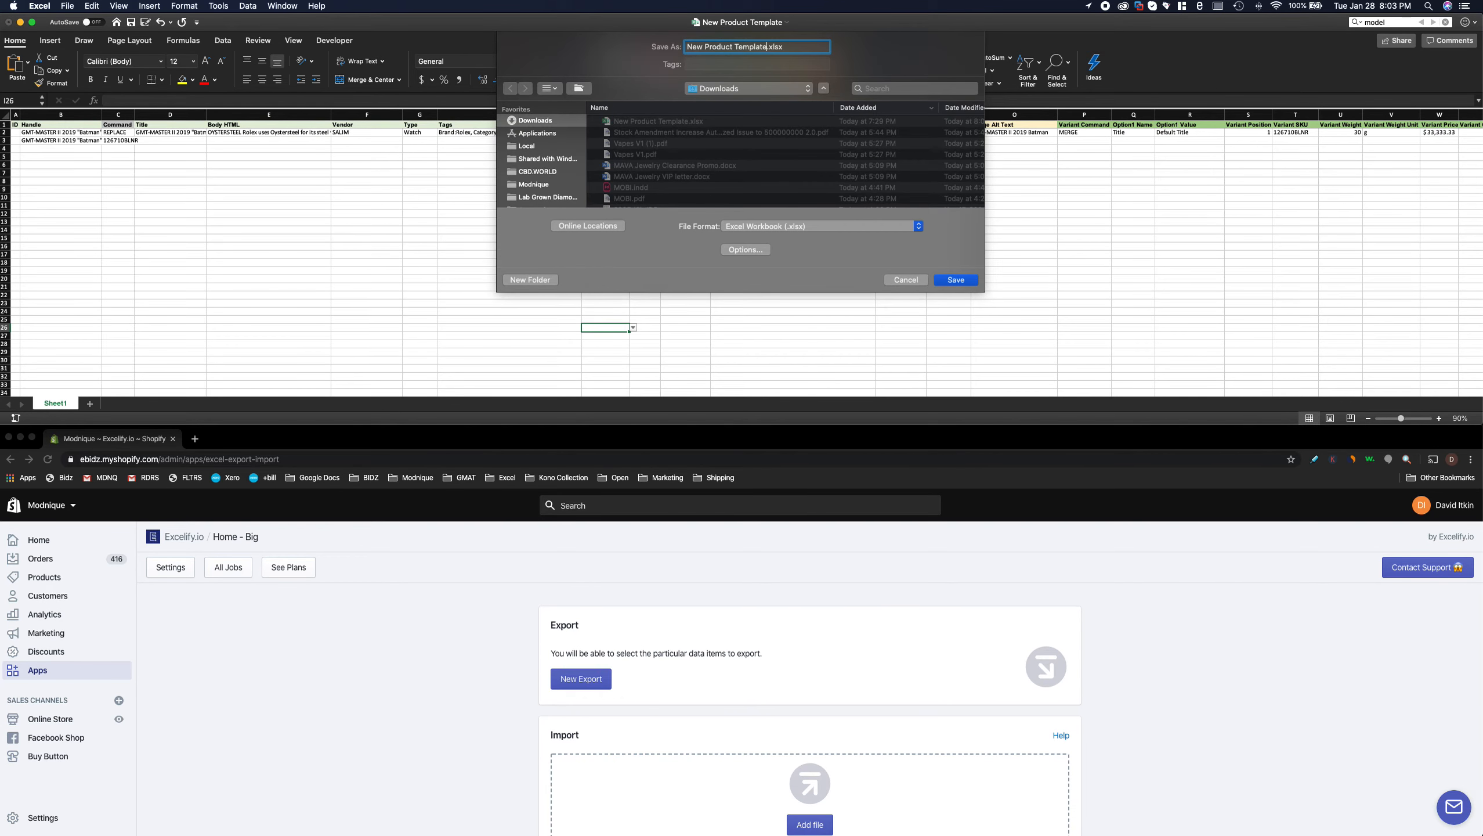
type("Sample")
key("Return")
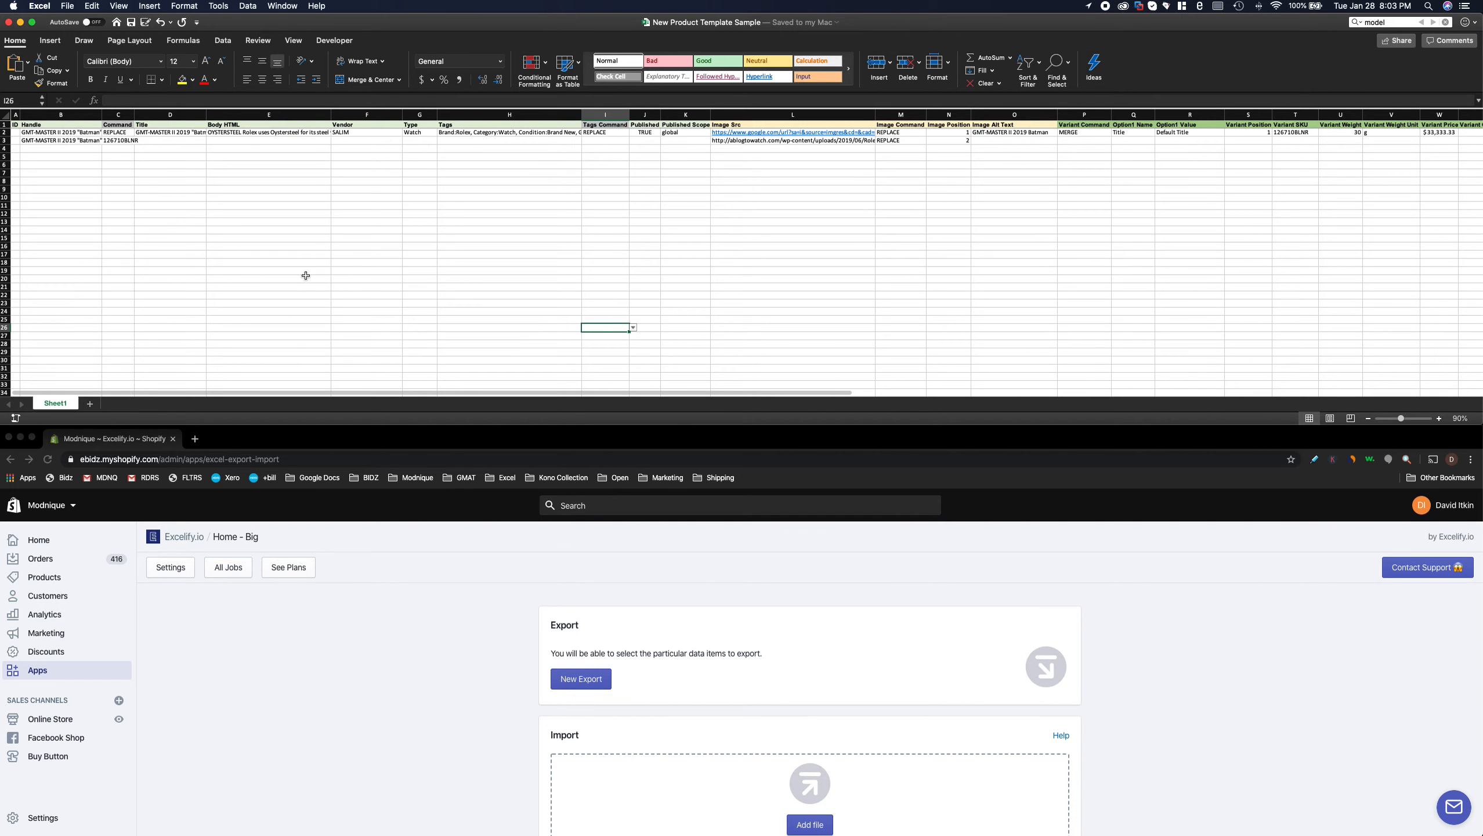
- Rename Sheet1 to "Products" and save the workbook
double_click(50, 404)
type("Products")
key("Return")
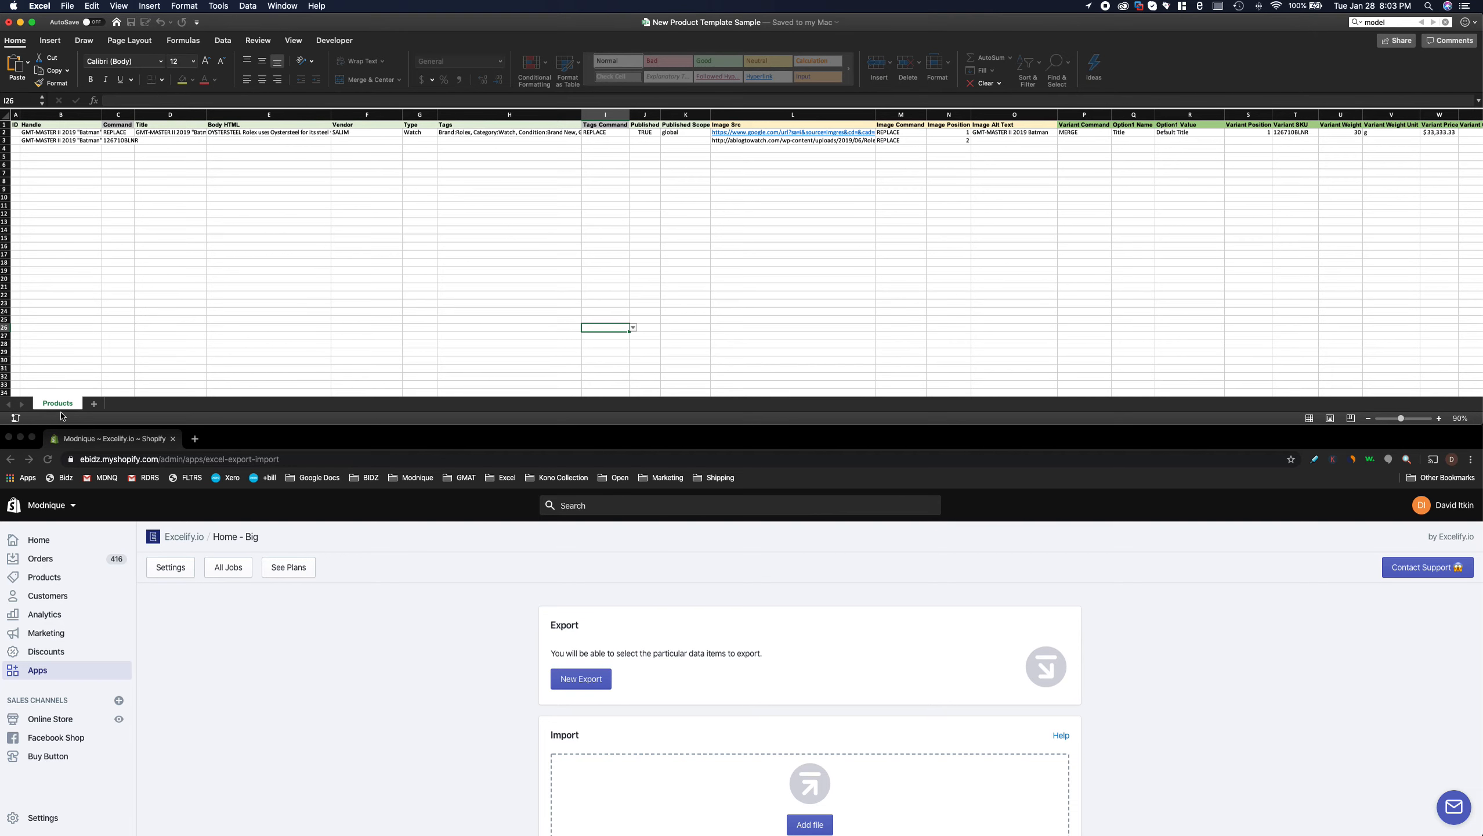
left_click(716, 267)
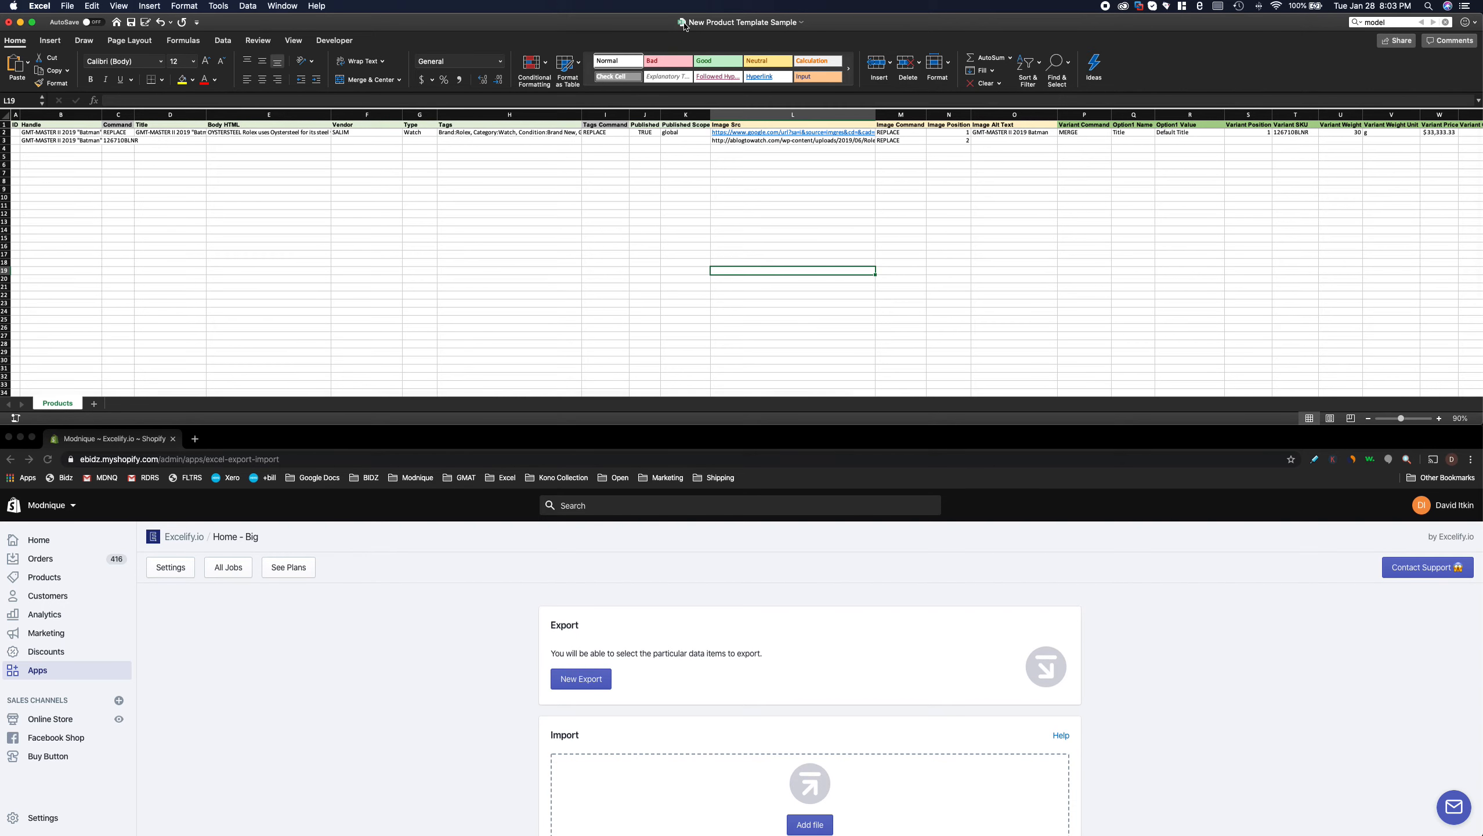
left_click(646, 23)
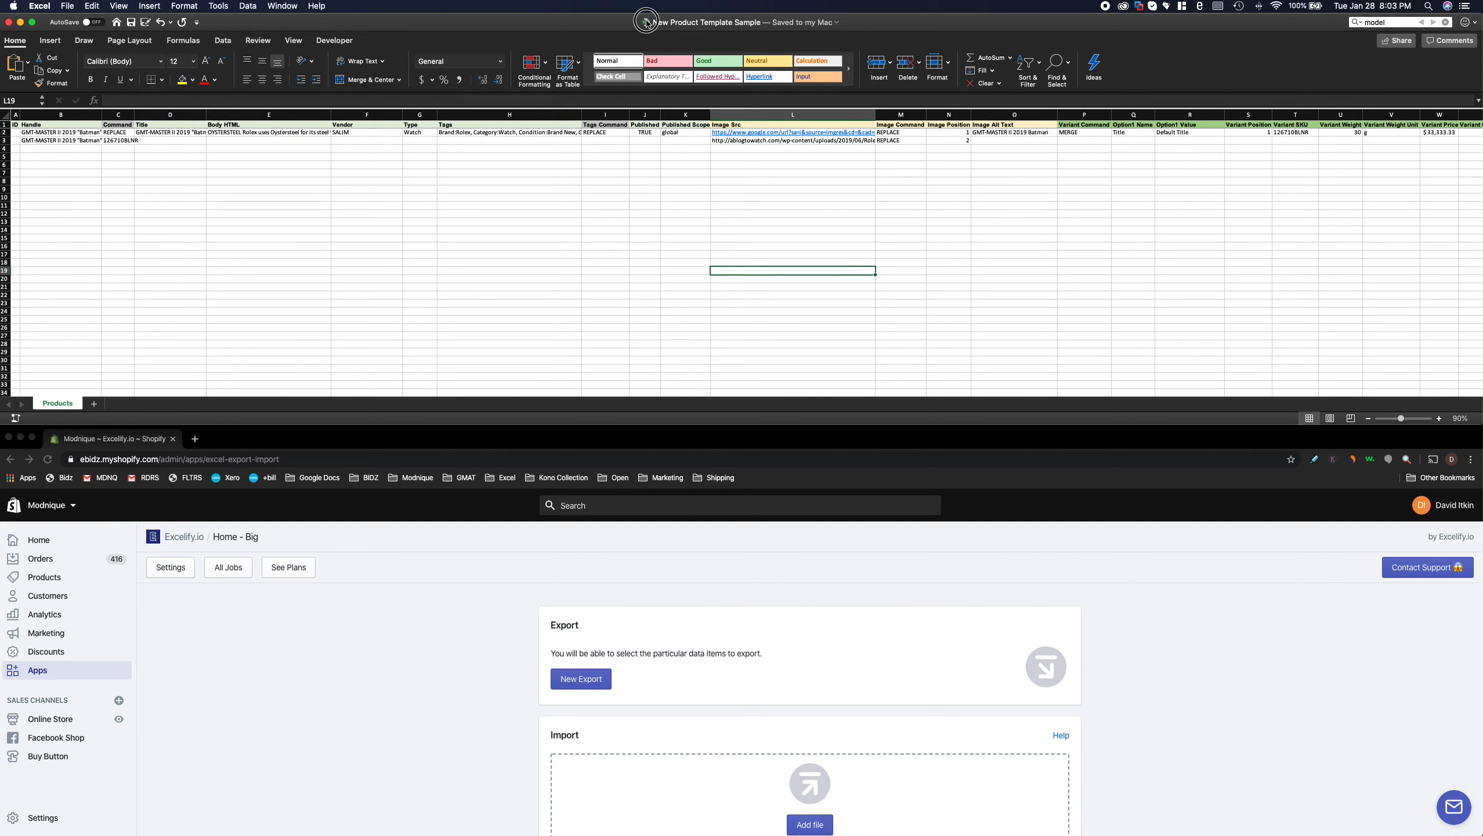
- Upload the New Product Template Sample workbook to Excelify.io and start the import with the default options
left_click_drag(646, 23, 820, 811)
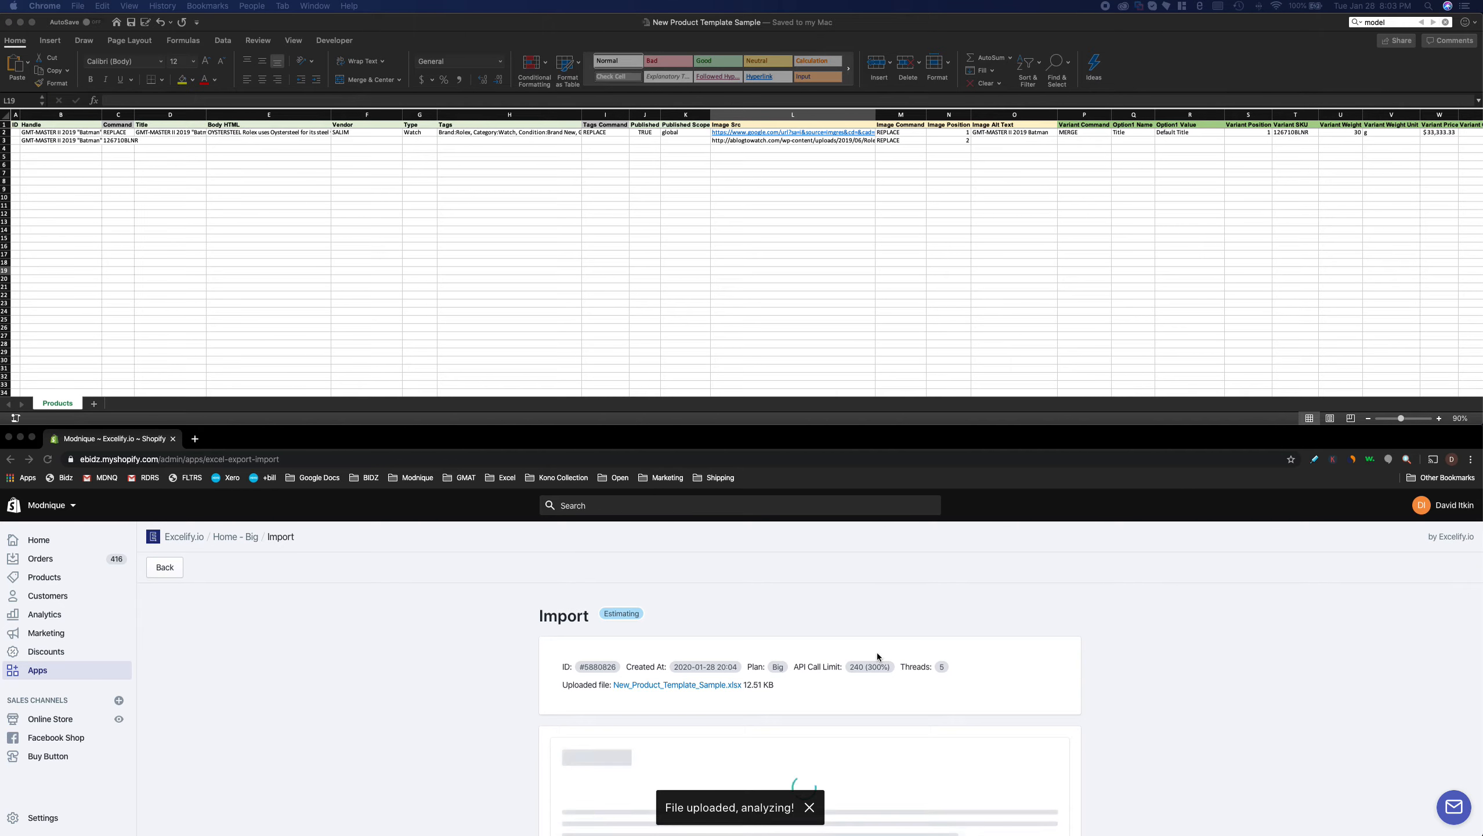
scroll(878, 653, "down", 3)
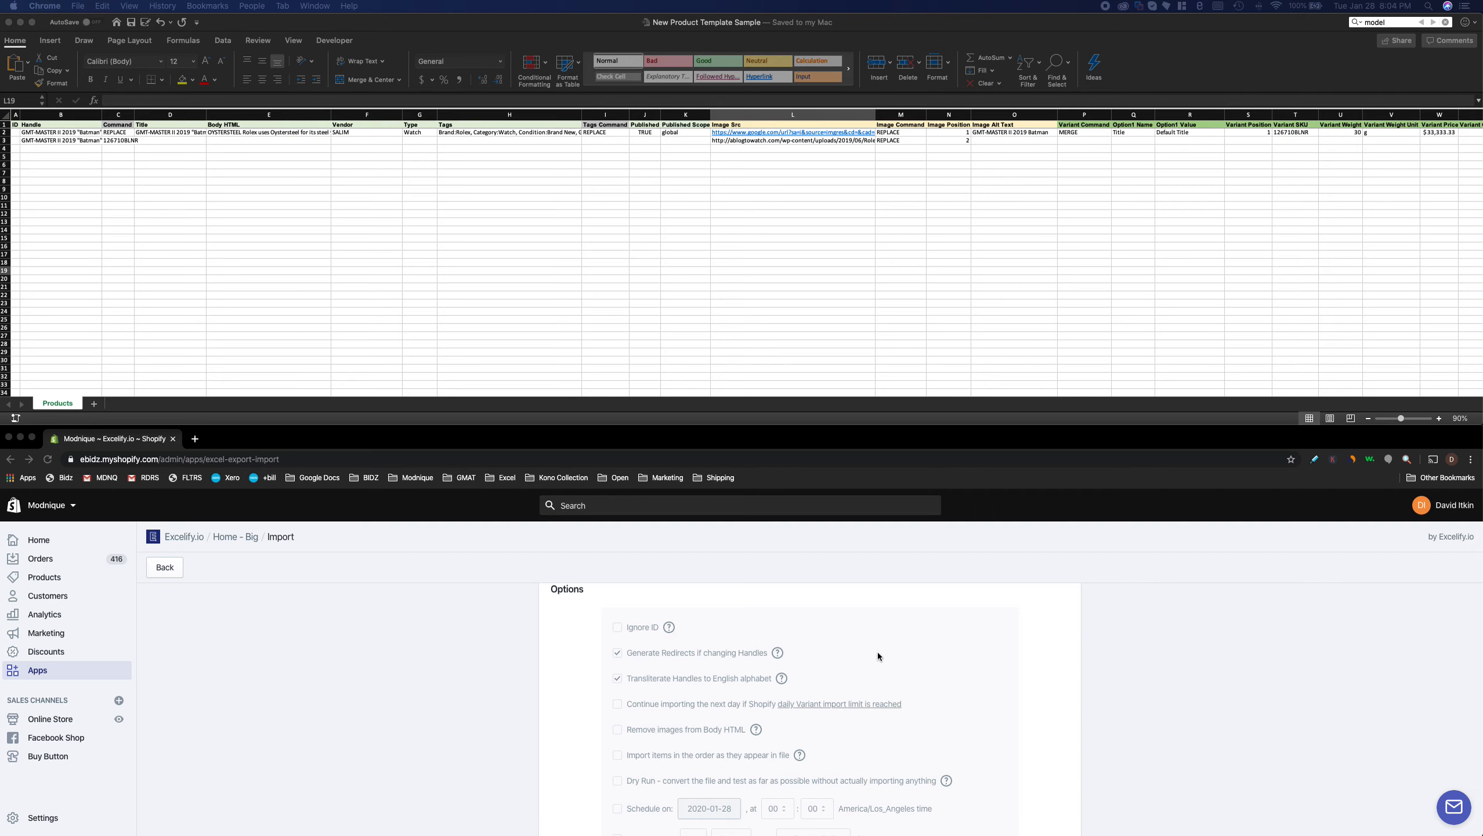
scroll(878, 652, "down", 3)
left_click(1060, 733)
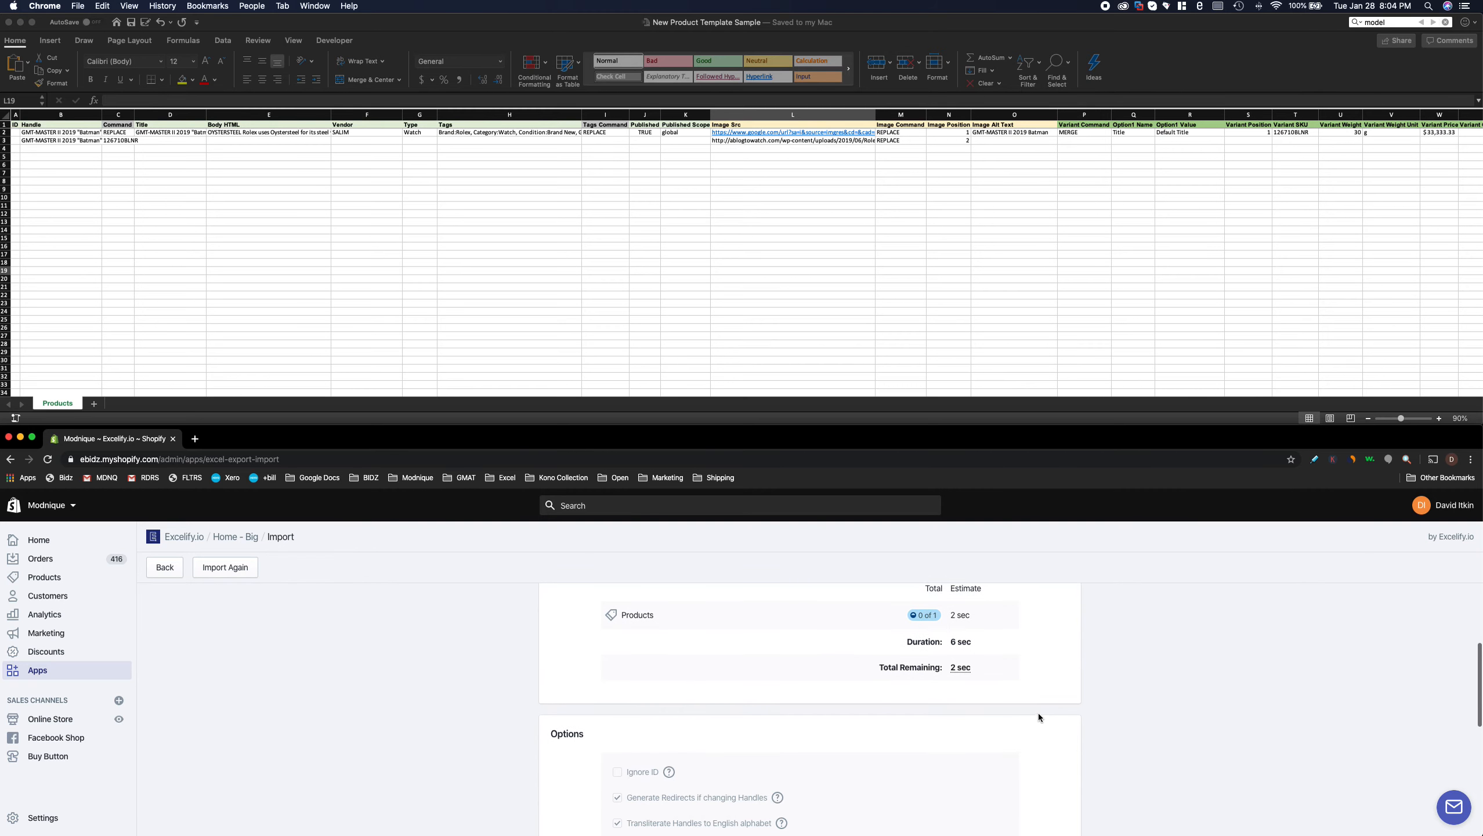
- Check the status and summary of the import job, and return to the Excelify.io home page
scroll(1038, 712, "up", 3)
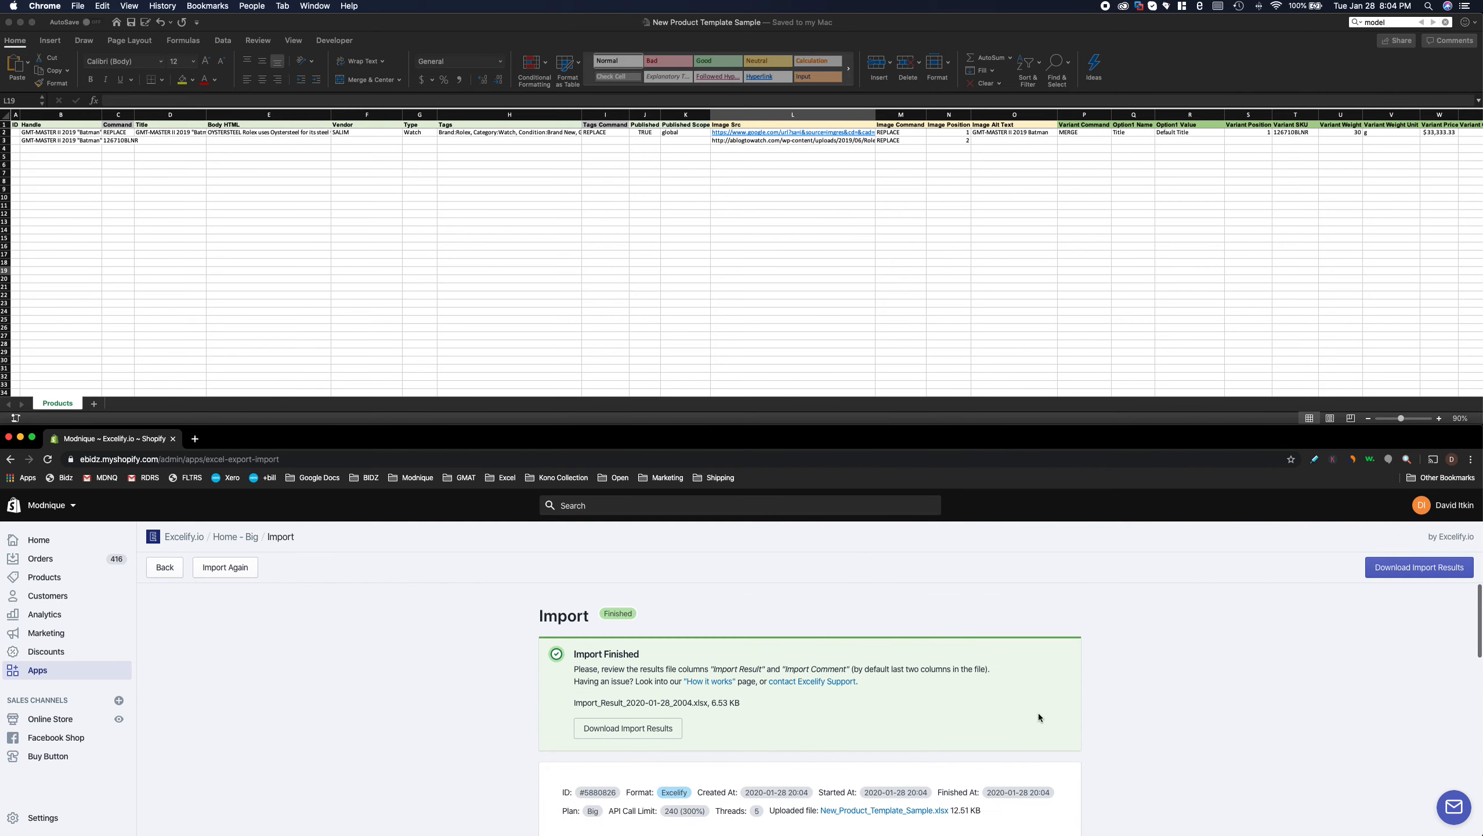
left_click_drag(584, 654, 624, 651)
scroll(735, 712, "down", 10)
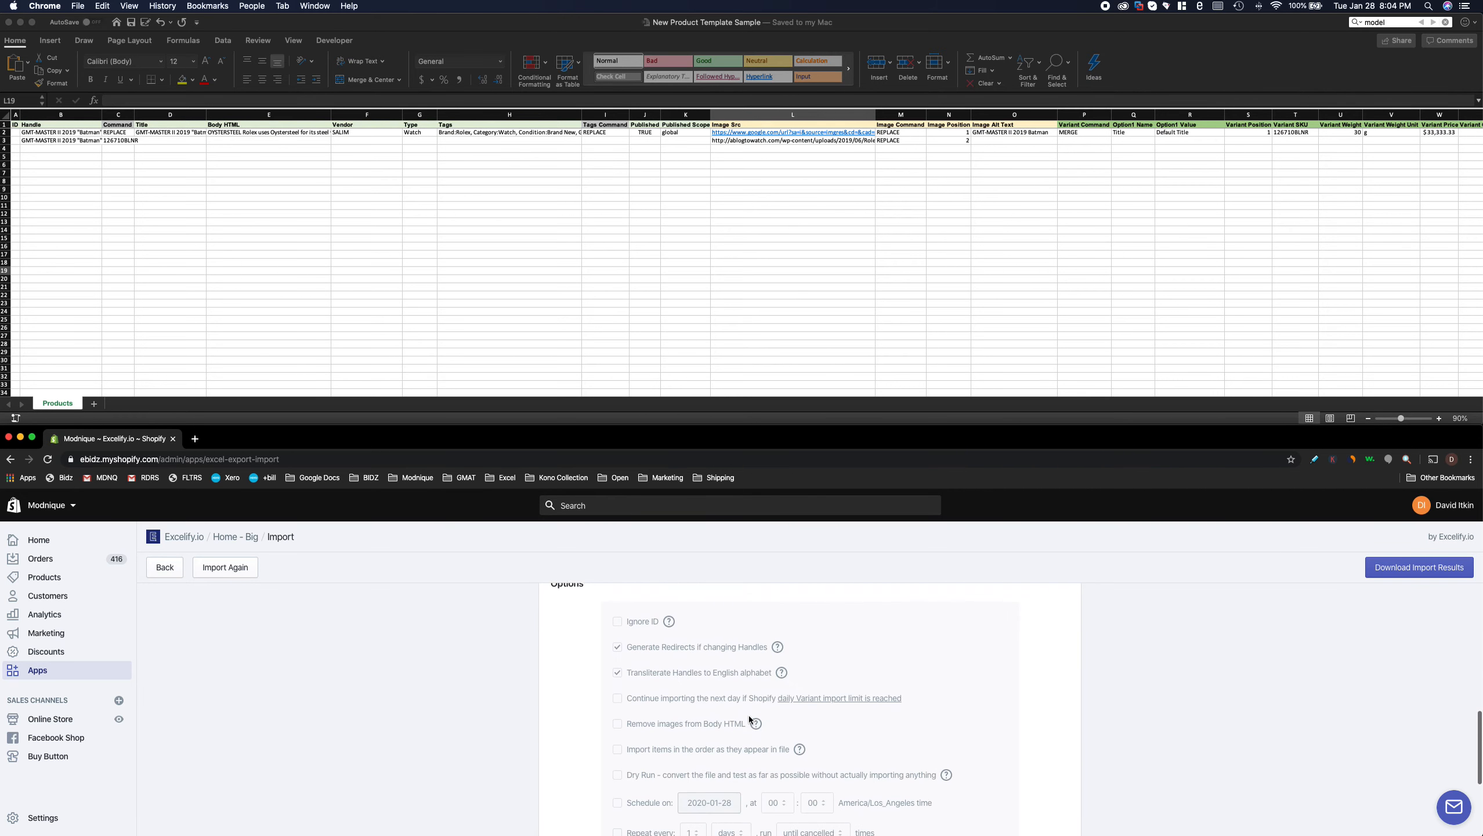
scroll(841, 707, "up", 10)
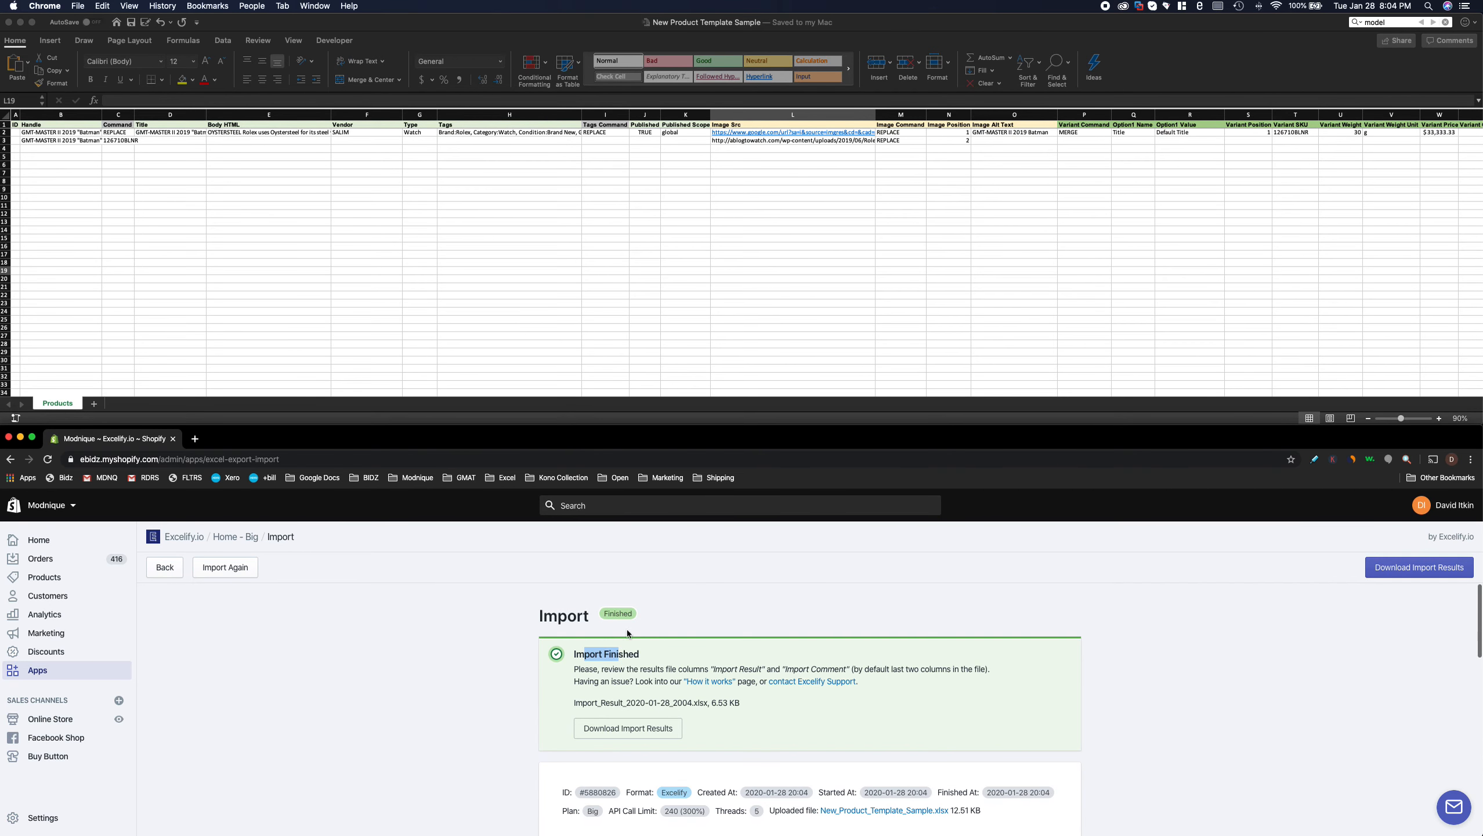
left_click(182, 568)
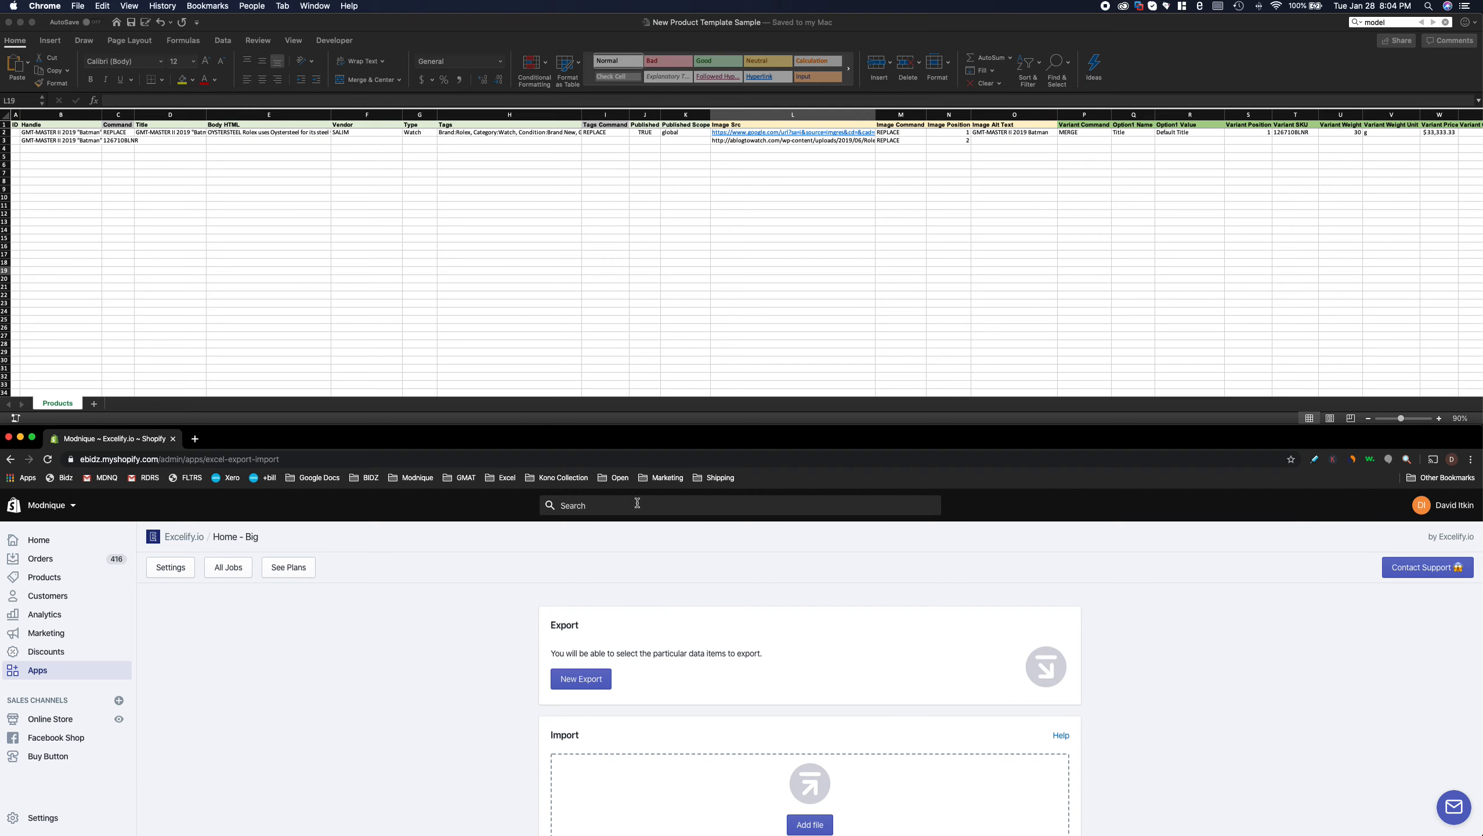
- Open the modnique.com storefront in a new browser tab
left_click(195, 440)
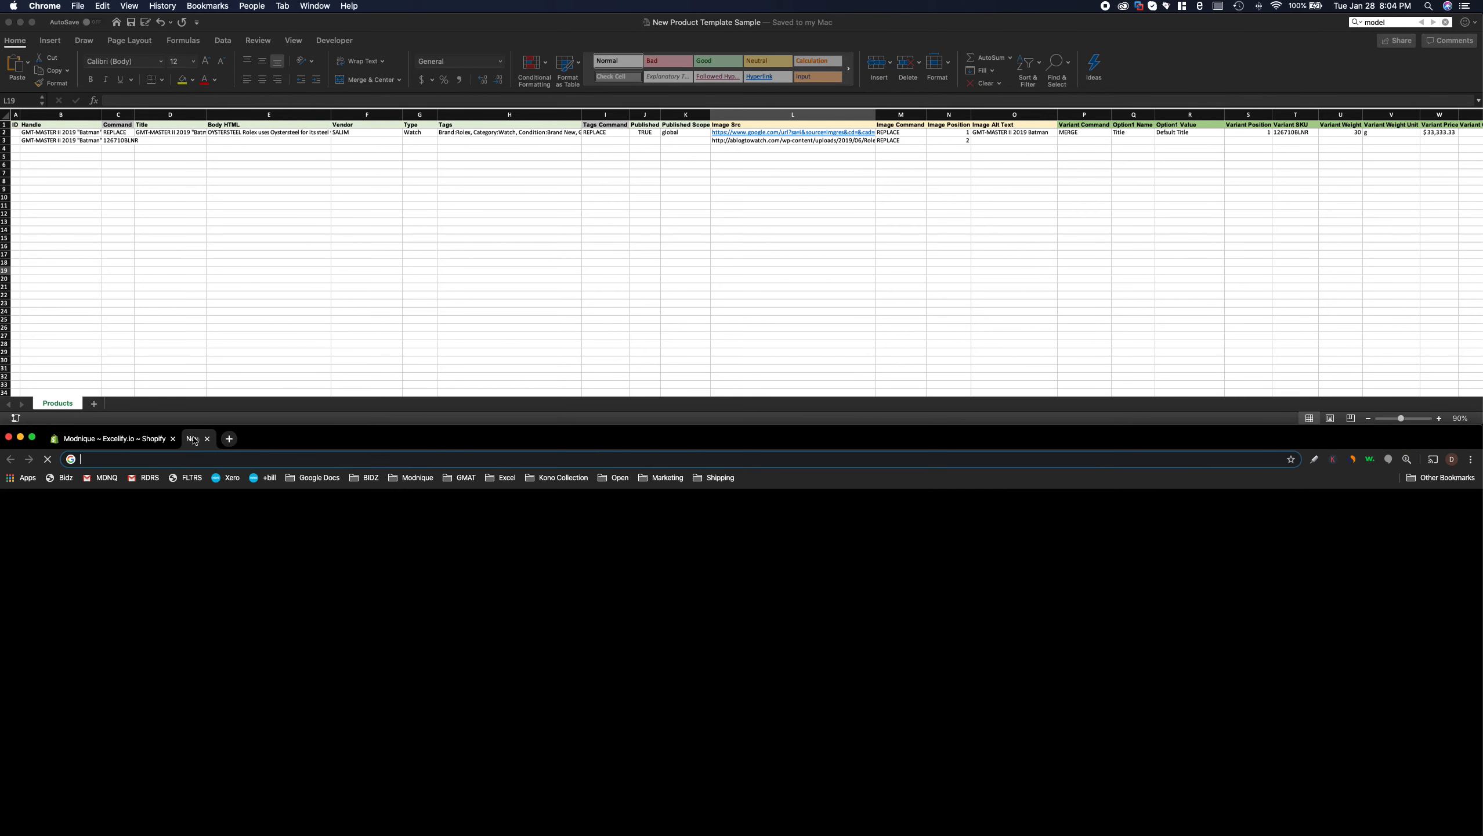
type("modnique")
key("Return")
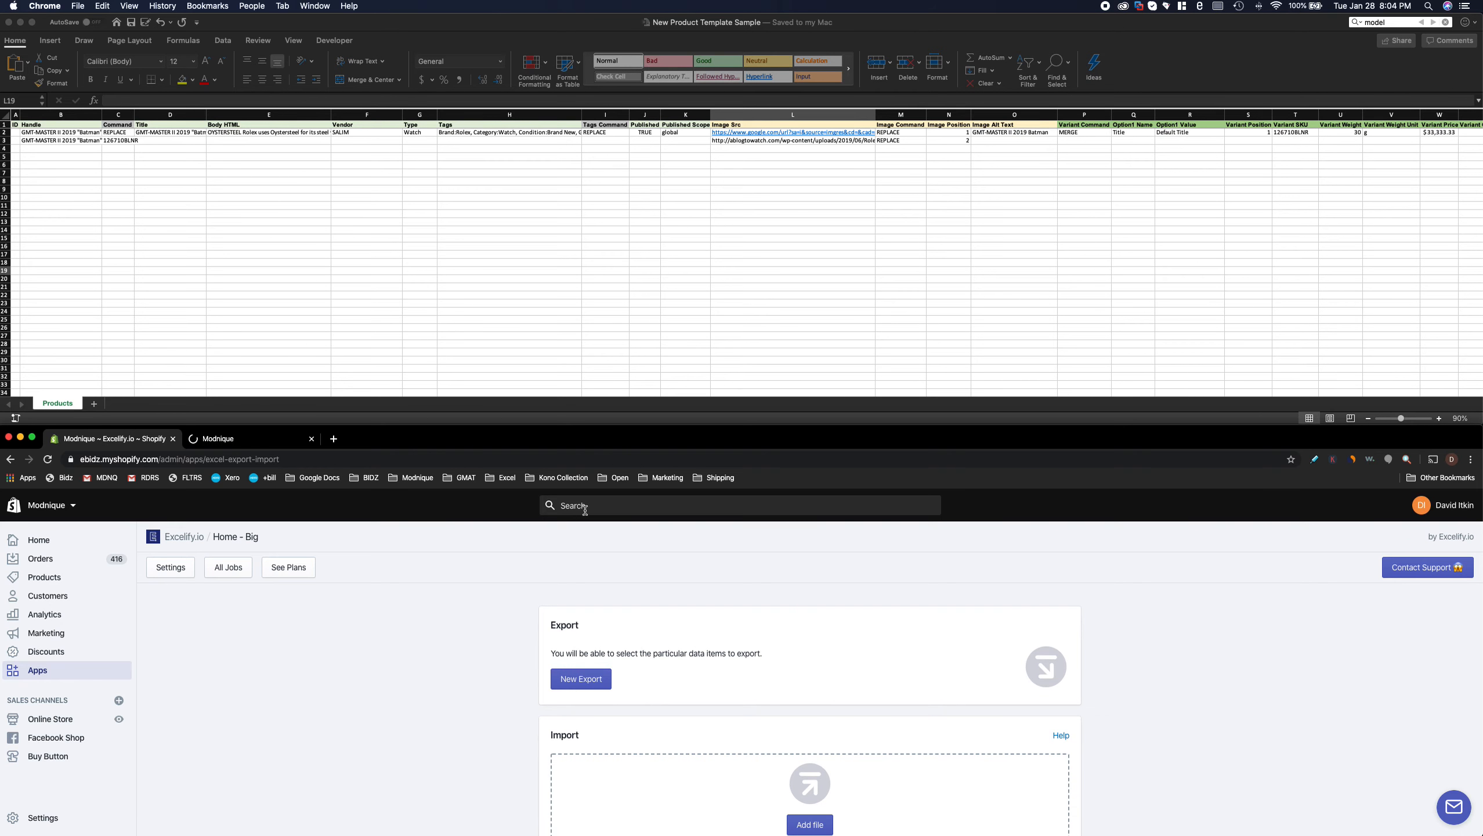
- Search the Shopify admin for "GMT-MASTER" and open the GMT-MASTER II 2019 "Batman" product down to its images
left_click(586, 506)
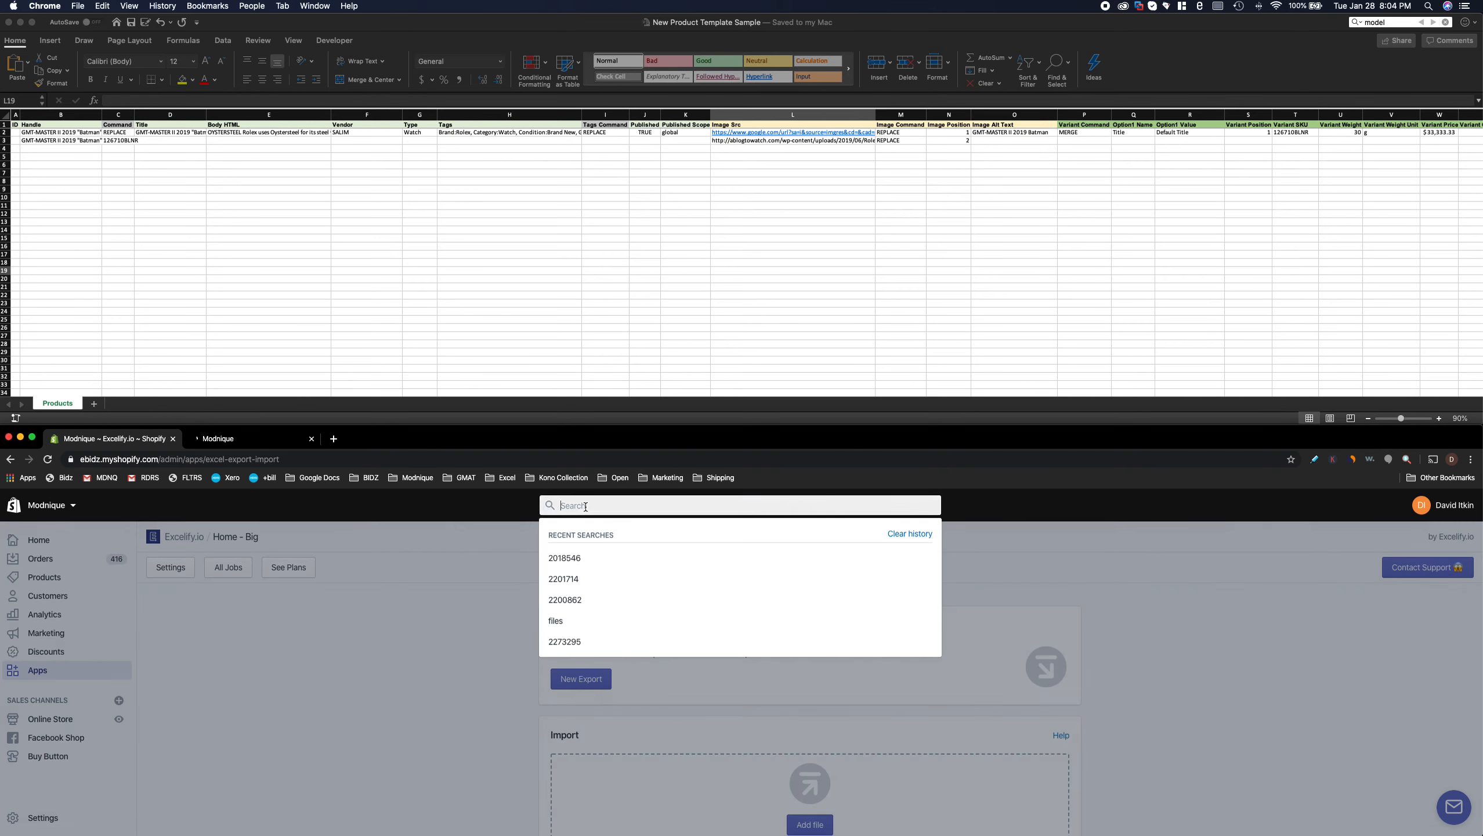
type("GMT-")
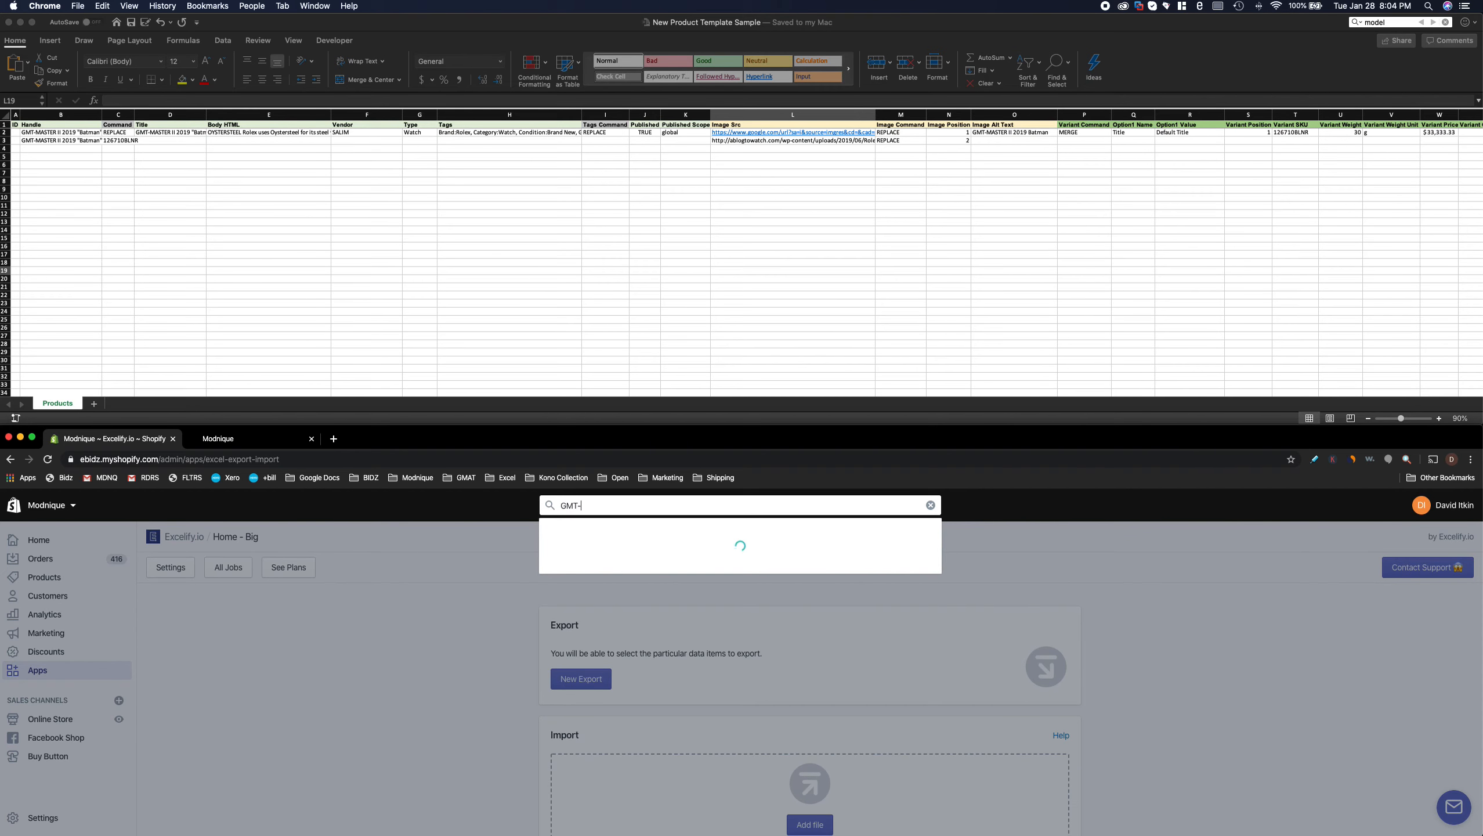
type("MN")
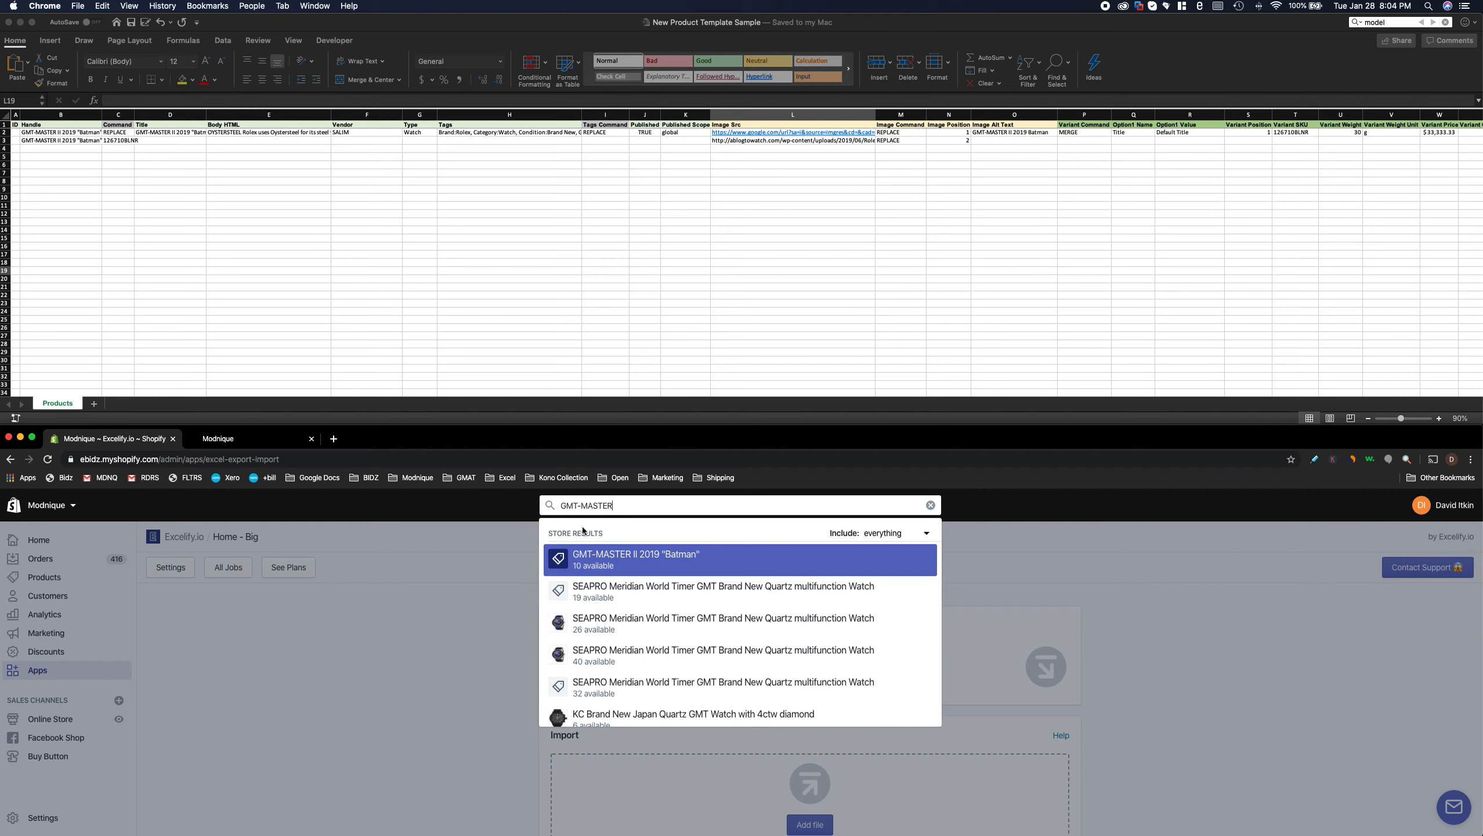
left_click(605, 559)
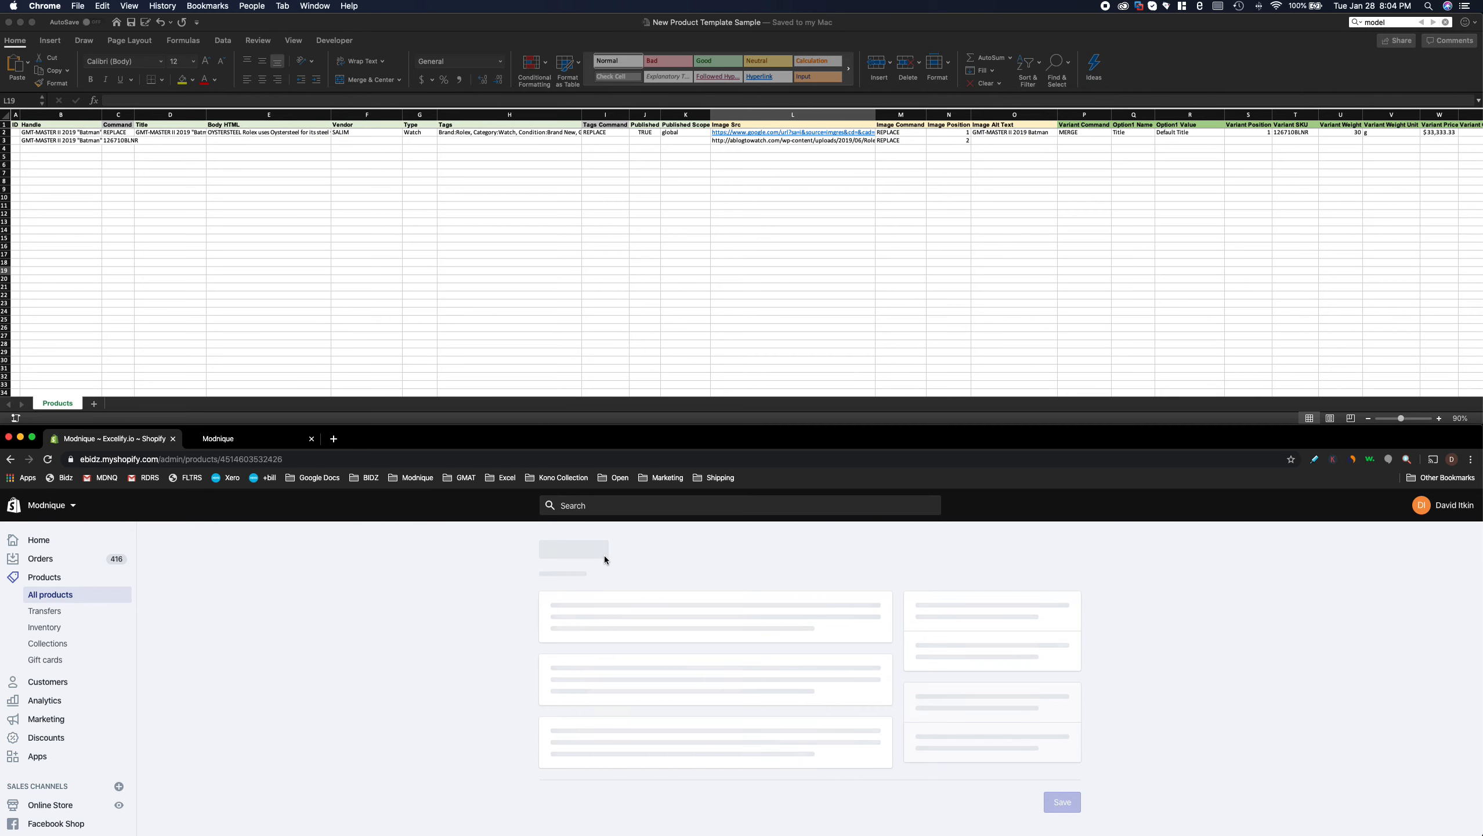
scroll(675, 591, "down", 5)
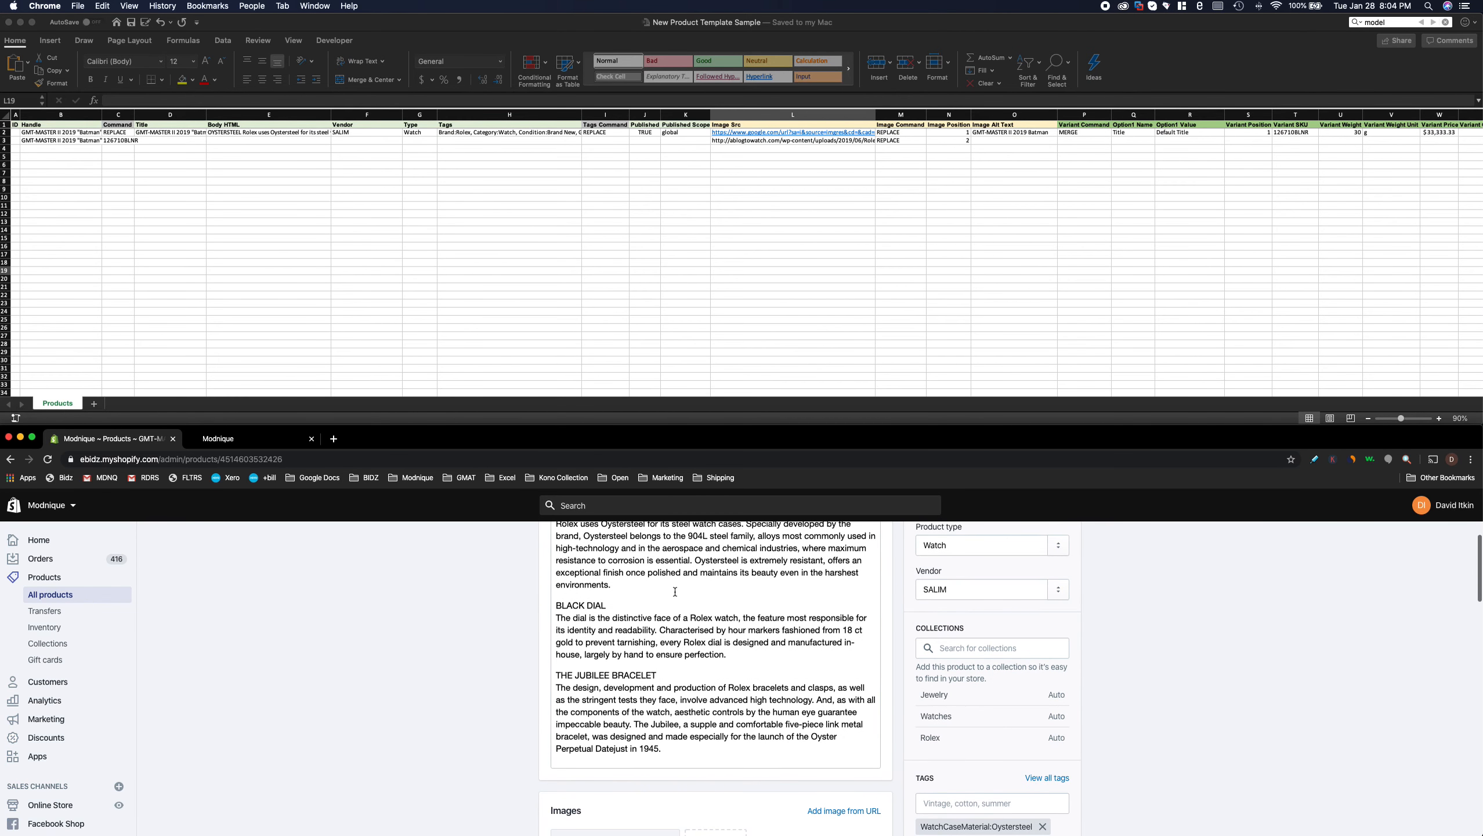
scroll(675, 590, "down", 5)
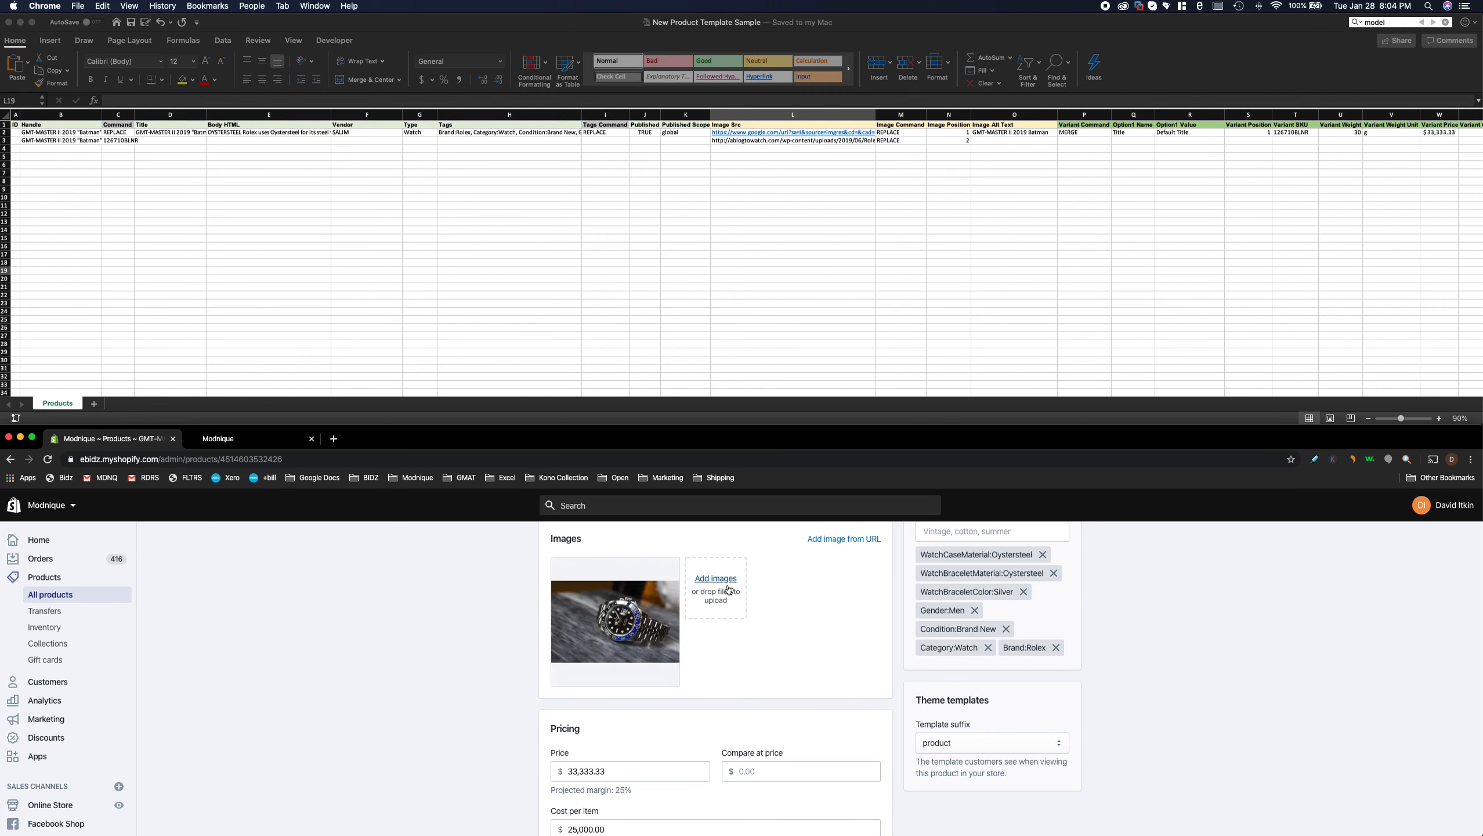
- Check the watch's Image Src links in the spreadsheet, and review the product's inventory and shipping details in Shopify
left_click(797, 143)
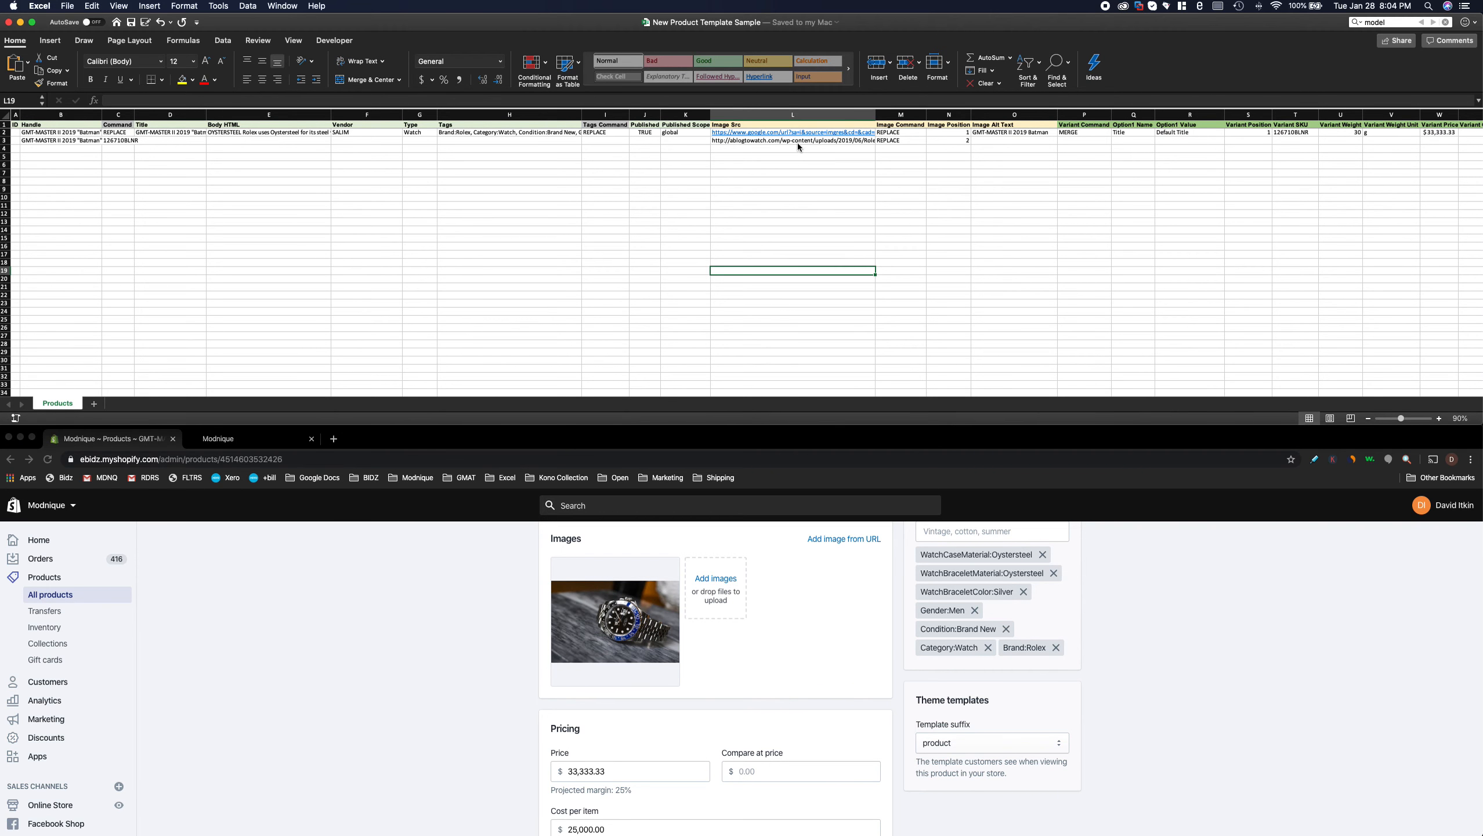
left_click(799, 141)
key("Up")
key("super+c")
key("super+Tab")
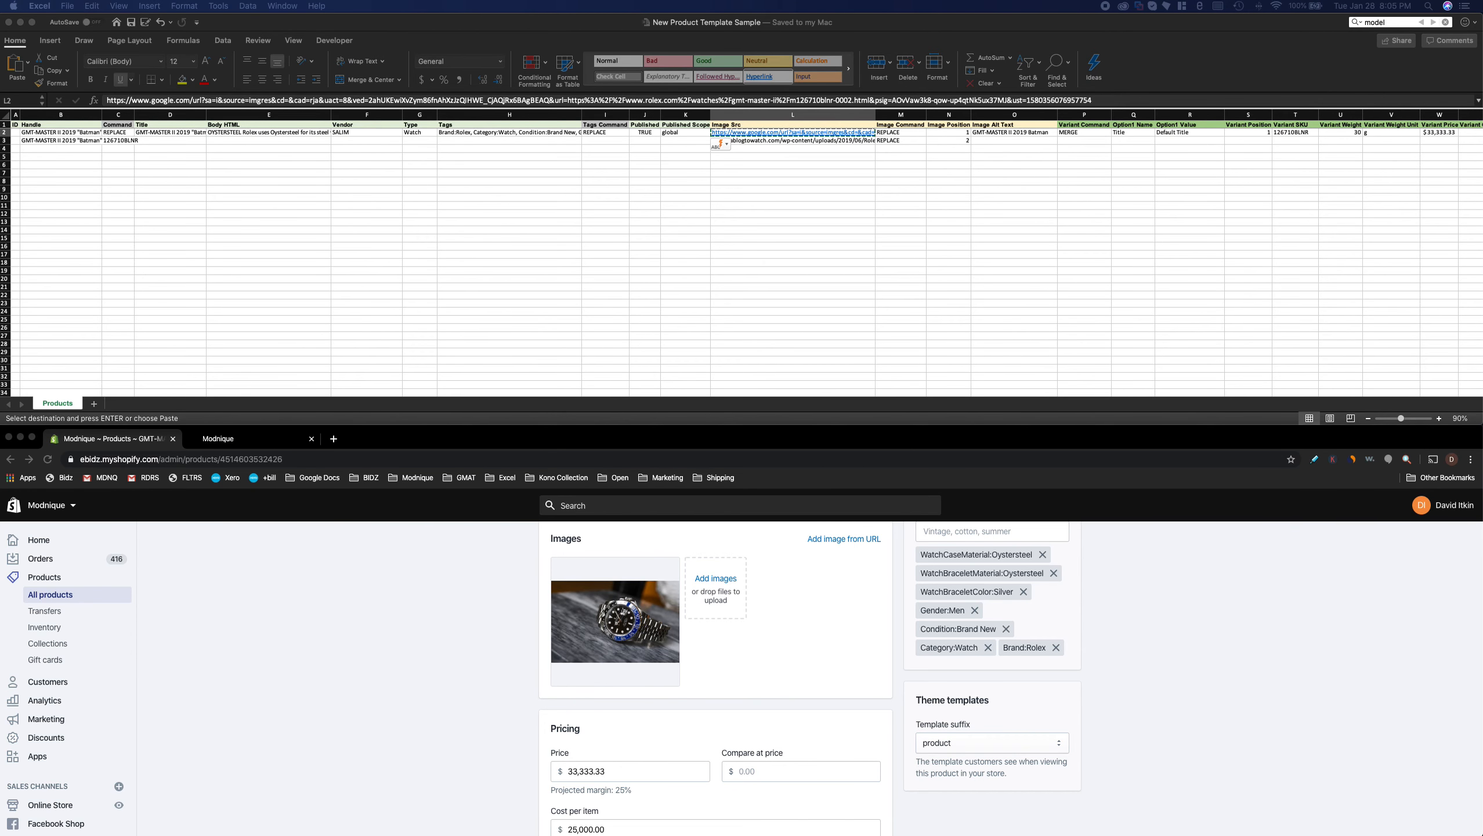
key("super+Tab")
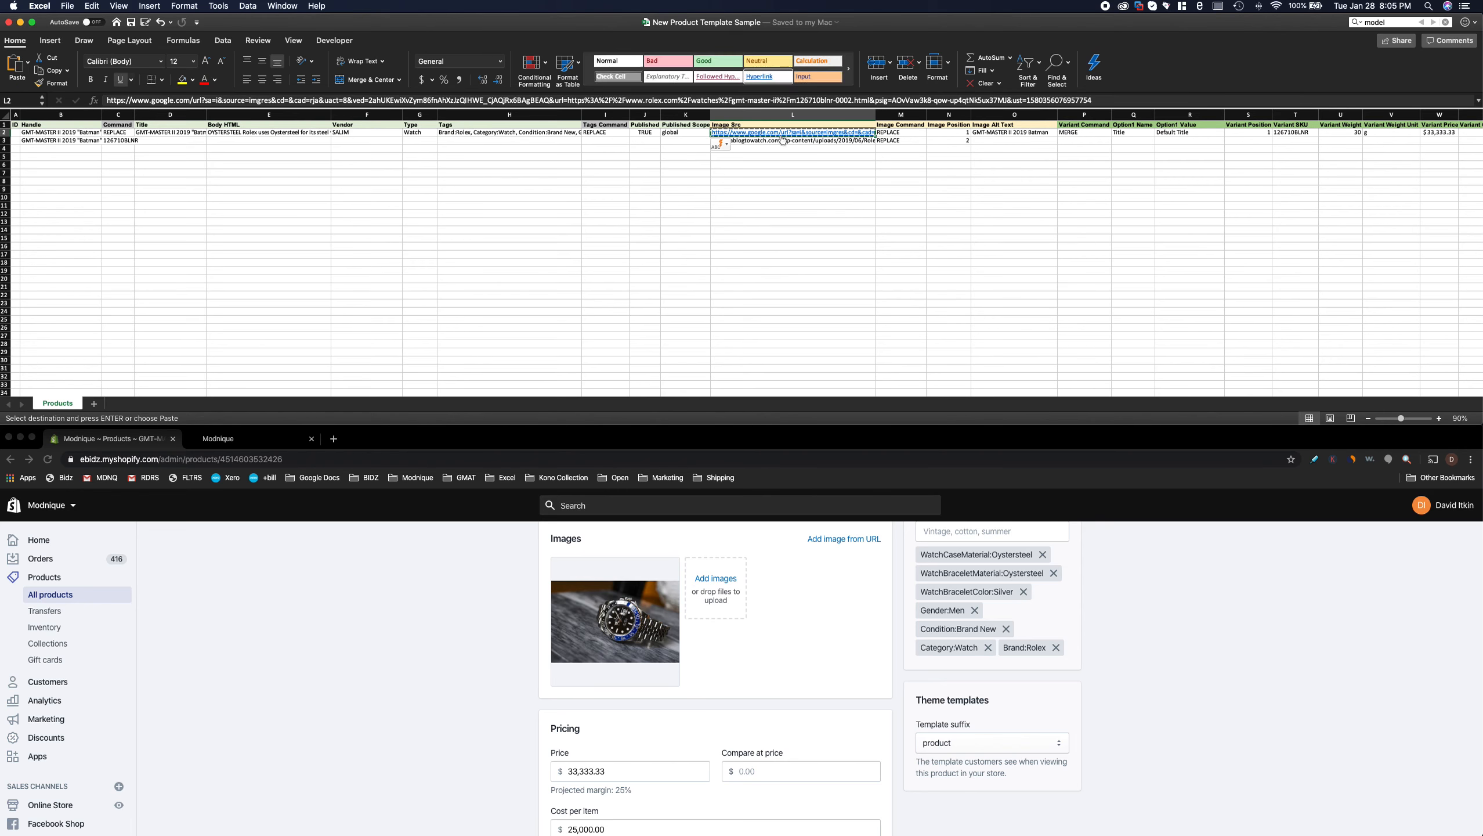
left_click(789, 253)
scroll(676, 655, "down", 6)
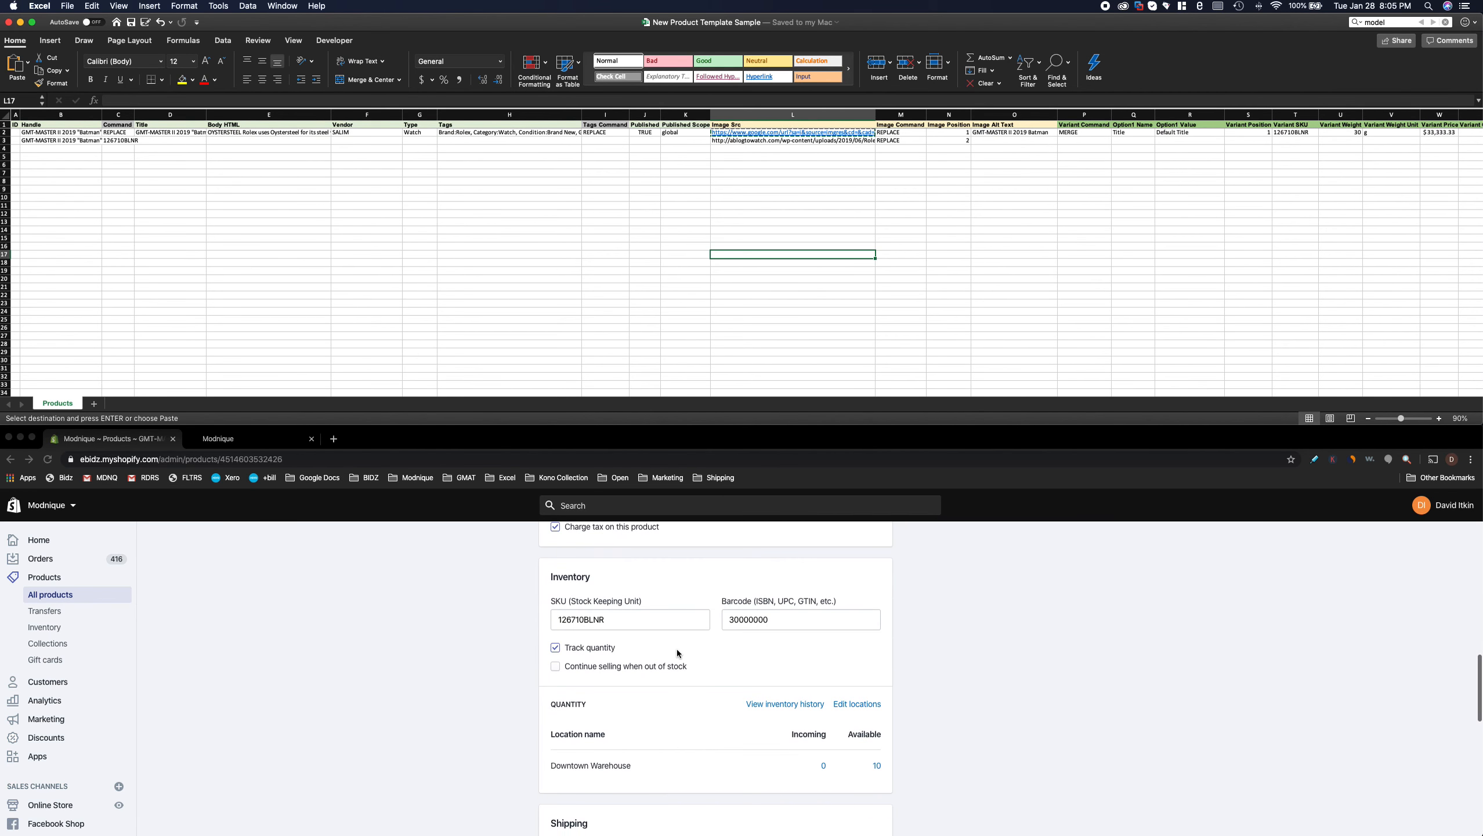
scroll(713, 789, "down", 15)
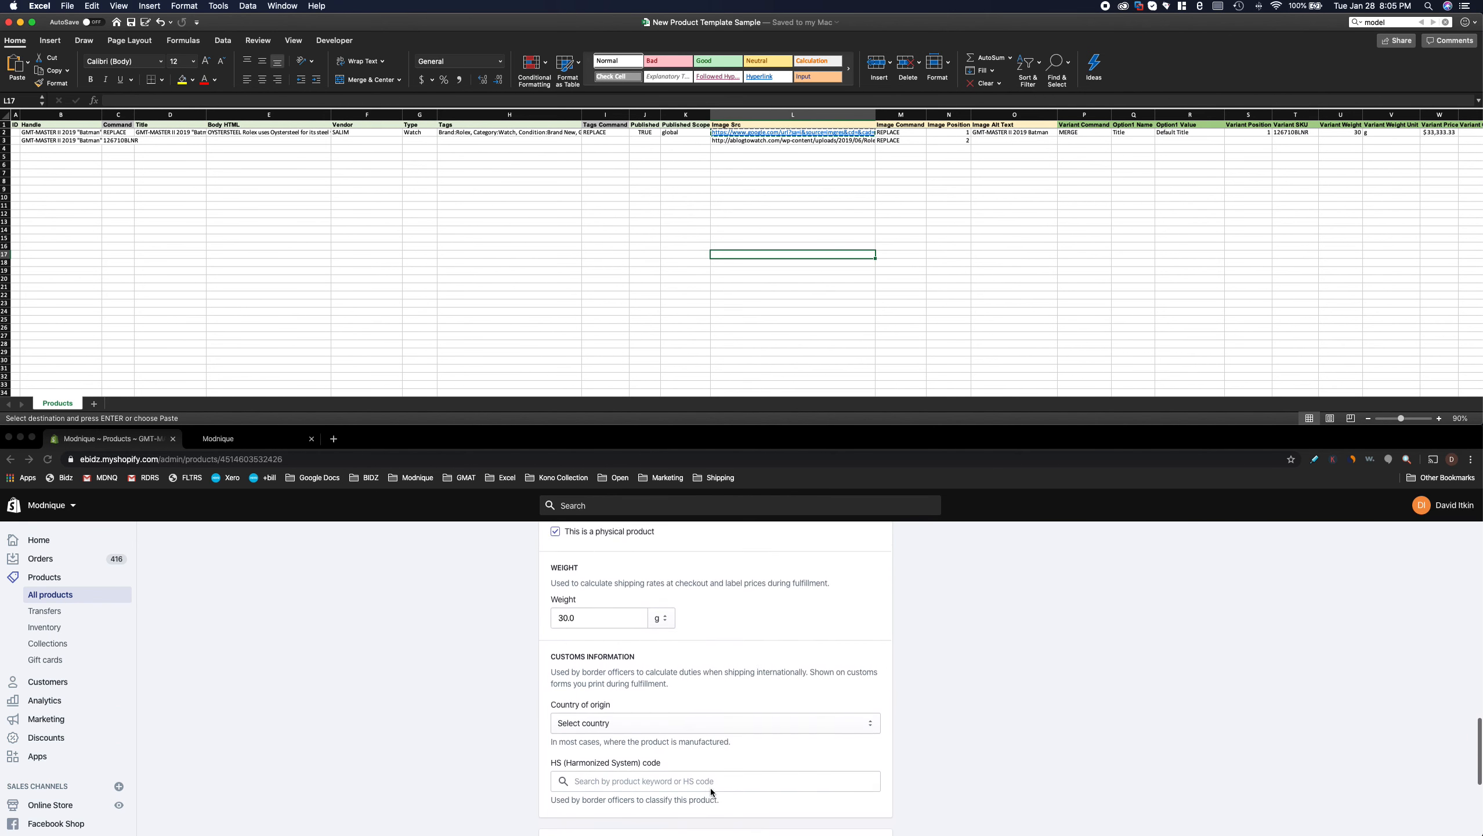
scroll(703, 747, "up", 20)
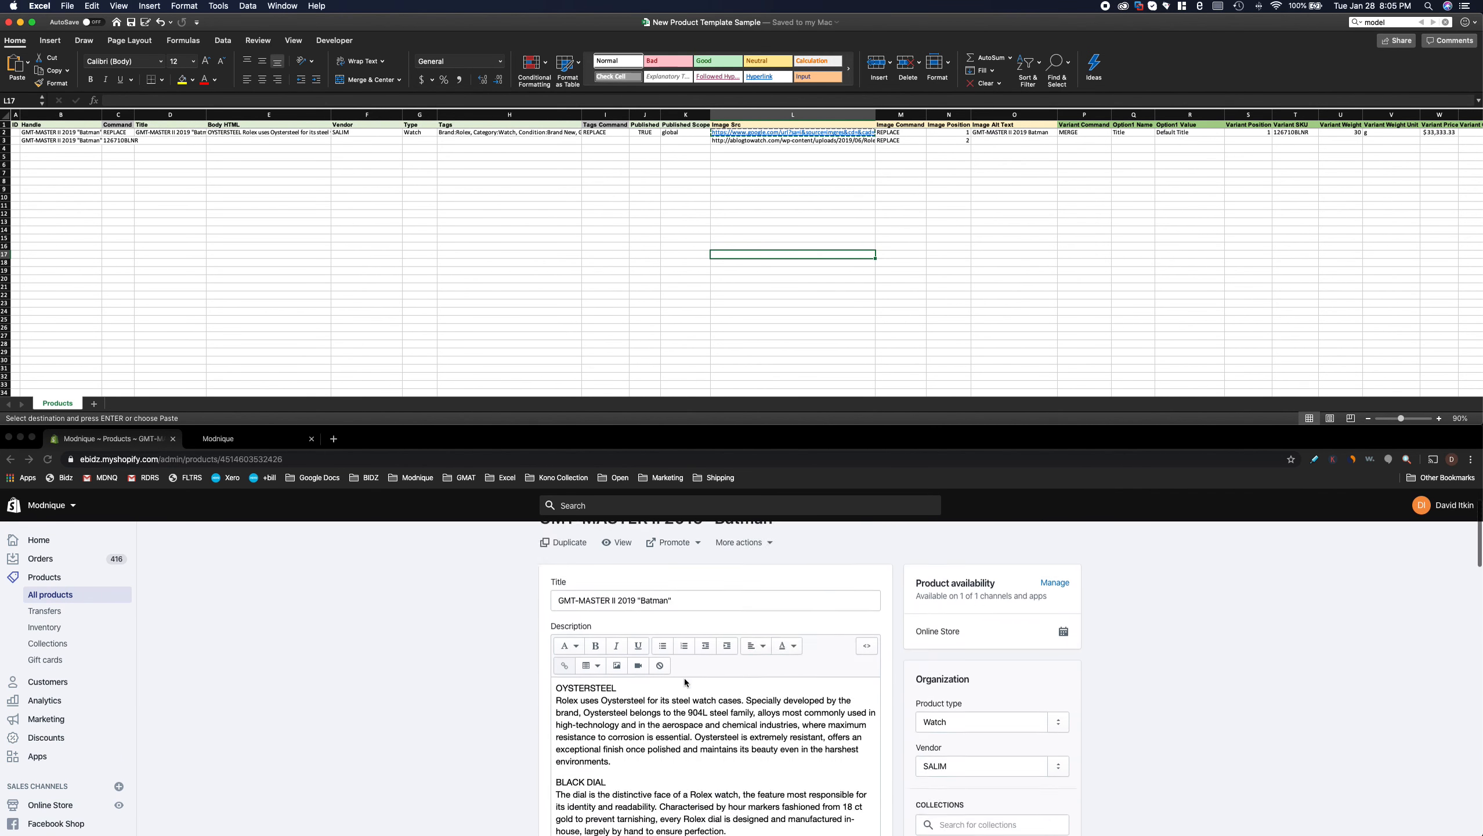
- Search the Modnique storefront for "GMT-Master"
left_click(254, 442)
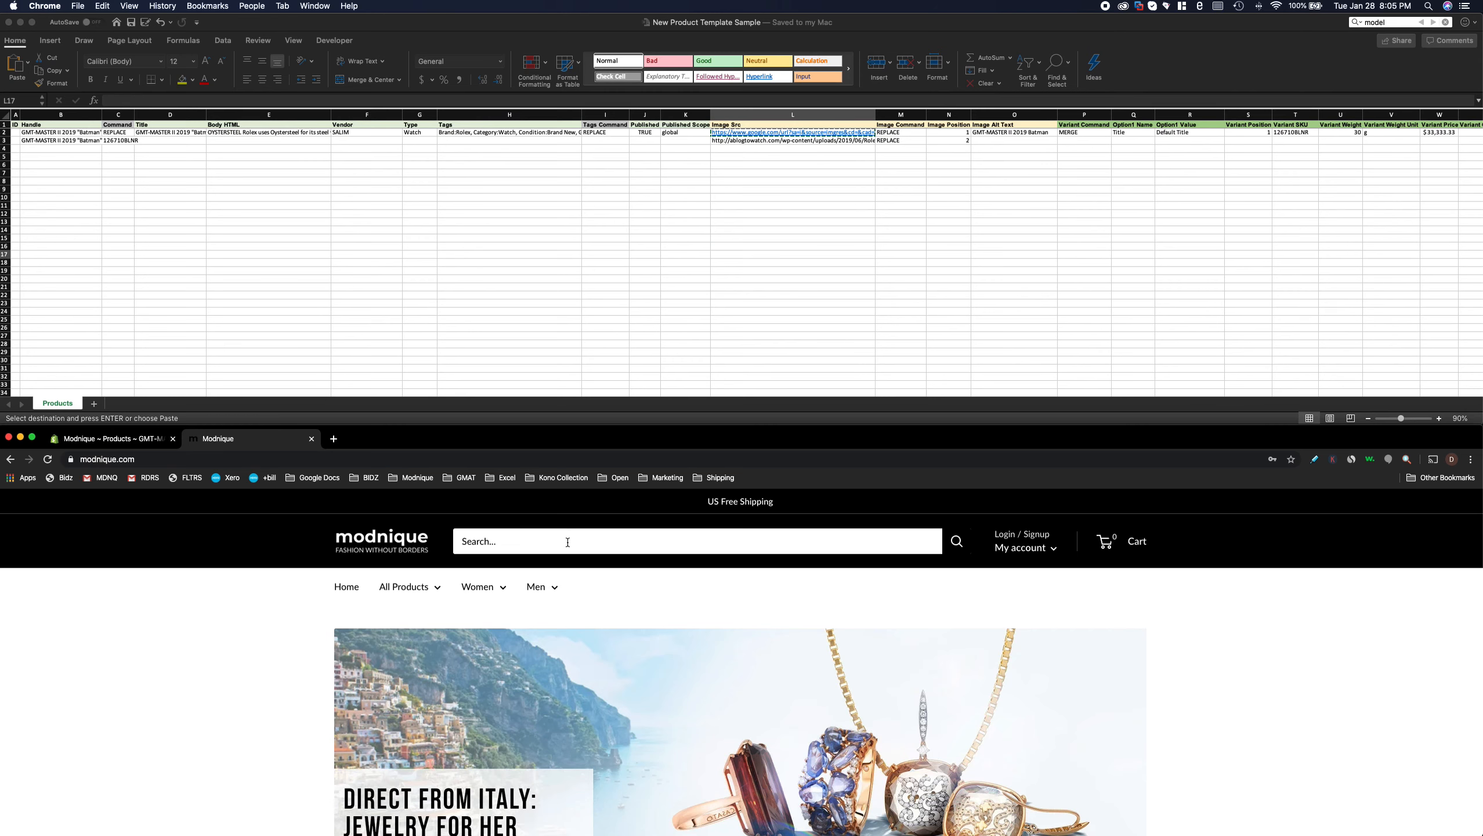
left_click(556, 537)
type("GMT-Master")
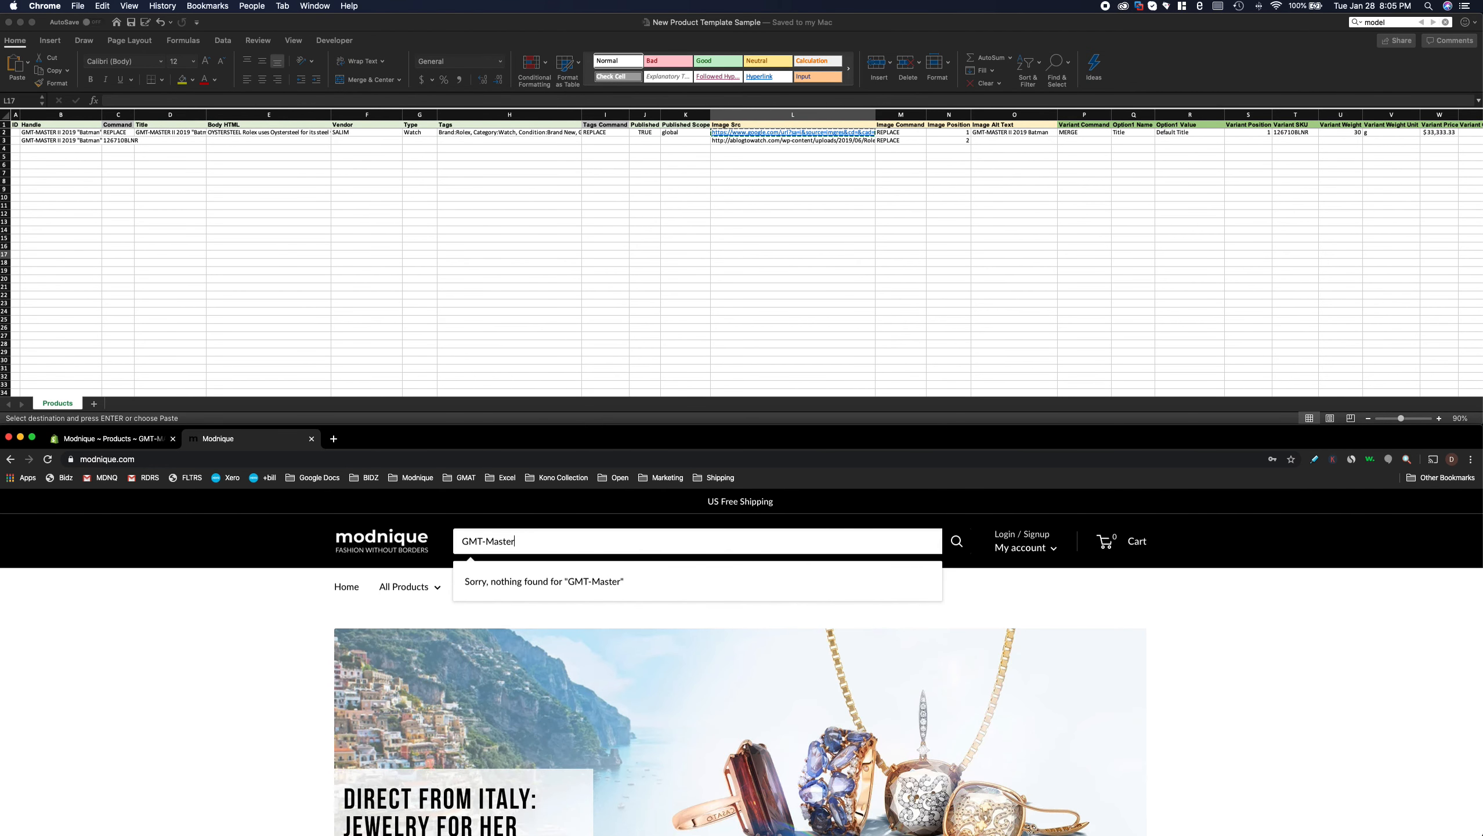
key("Return")
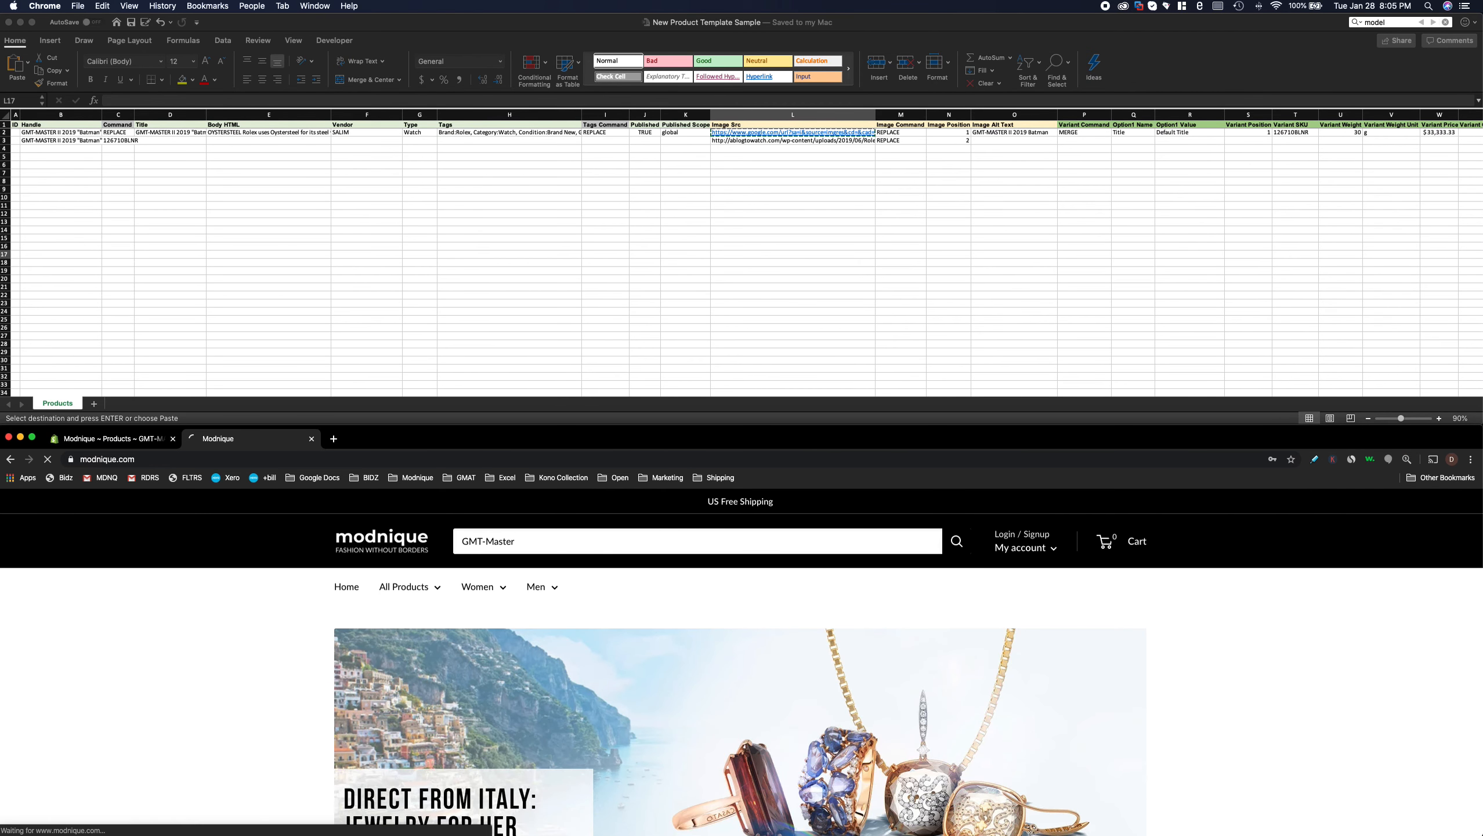
mouse_move(544, 609)
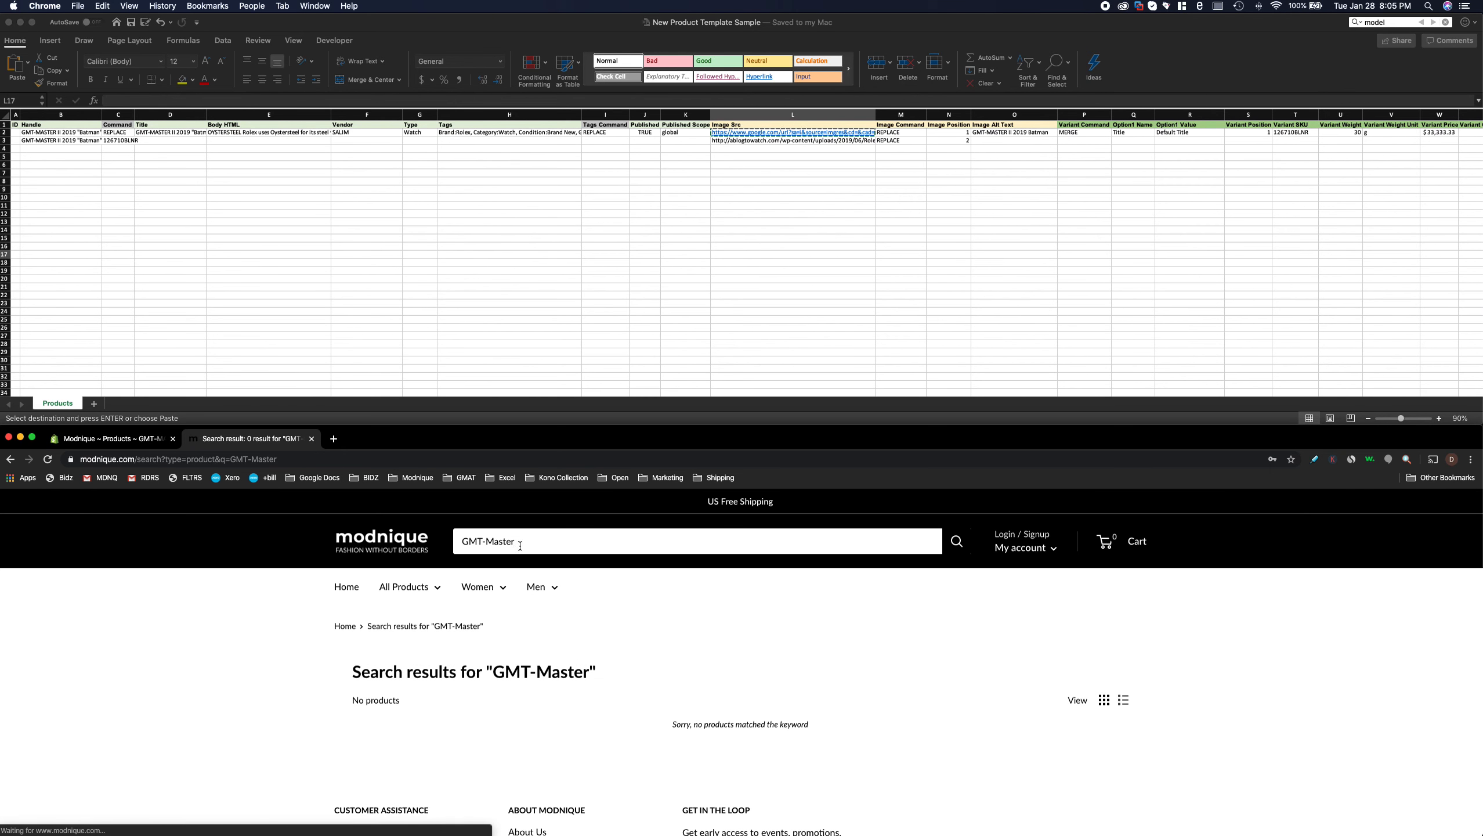
- Search the storefront for the full title GMT-MASTER II 2019 "Batman", copied from the spreadsheet's Title cell
key("super+Tab")
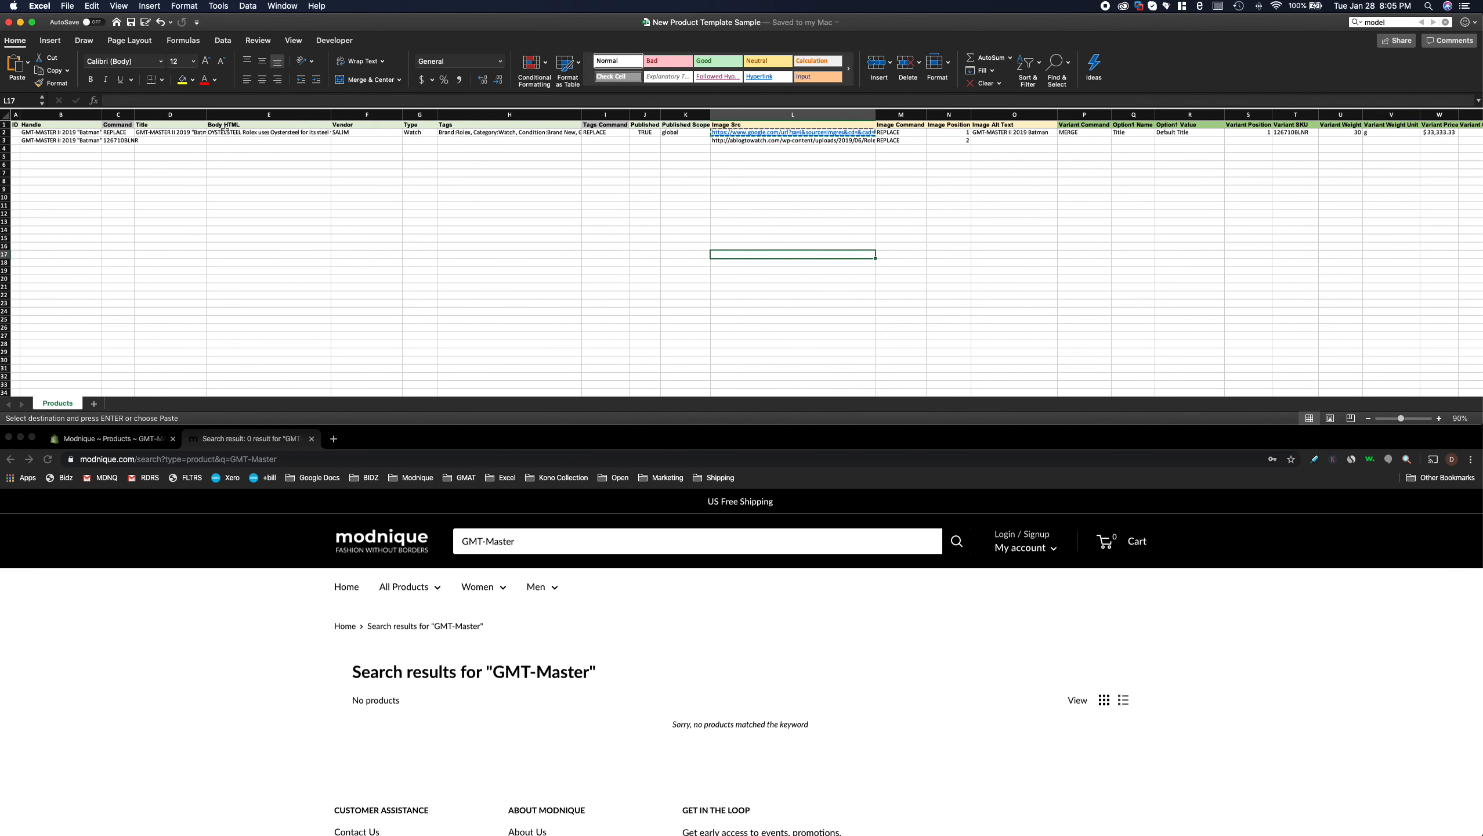
left_click(182, 133)
key("super+c")
double_click(520, 540)
key("super+v")
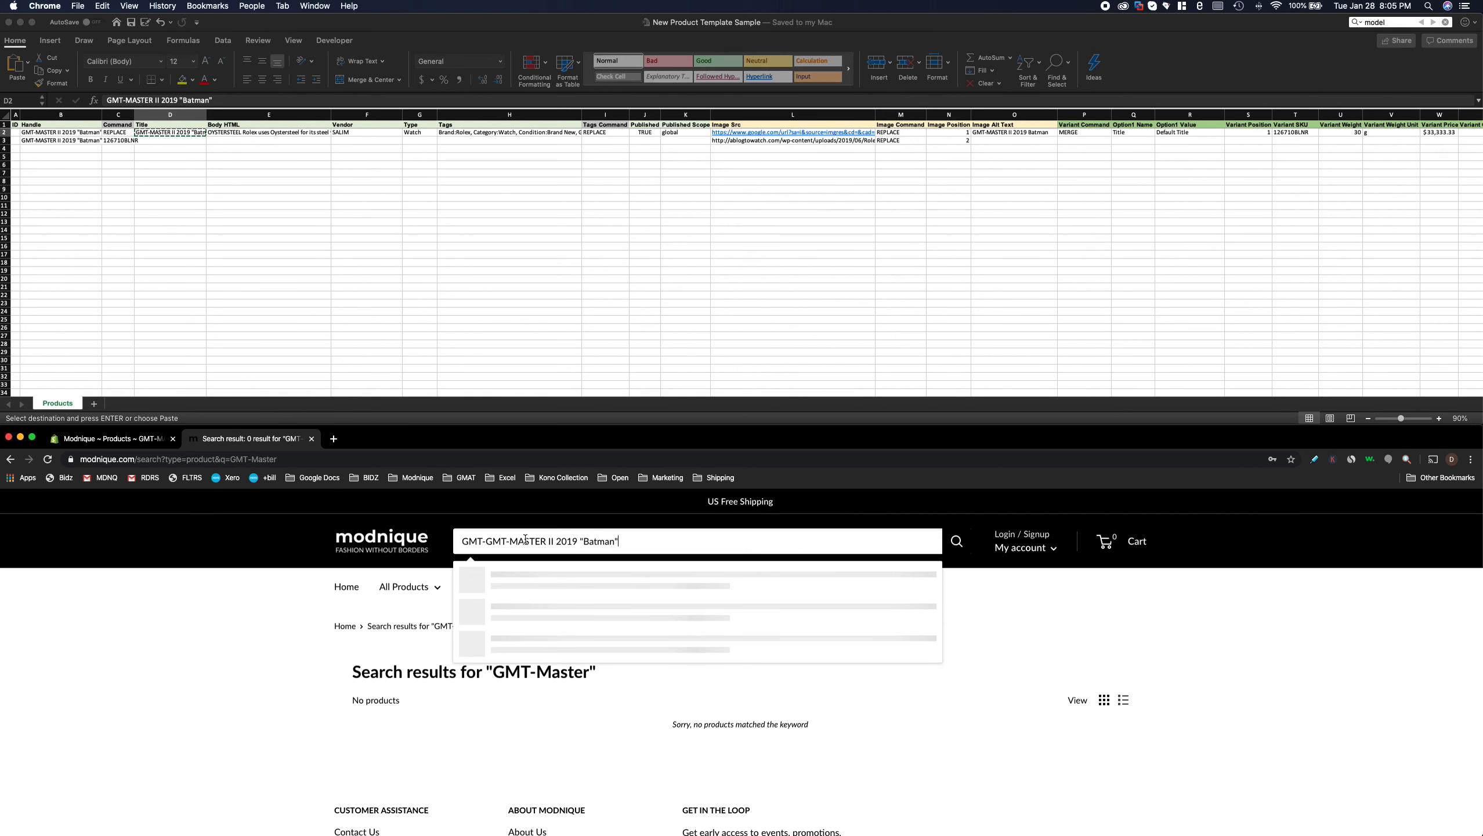
key("super+a")
key("super+v")
key("Return")
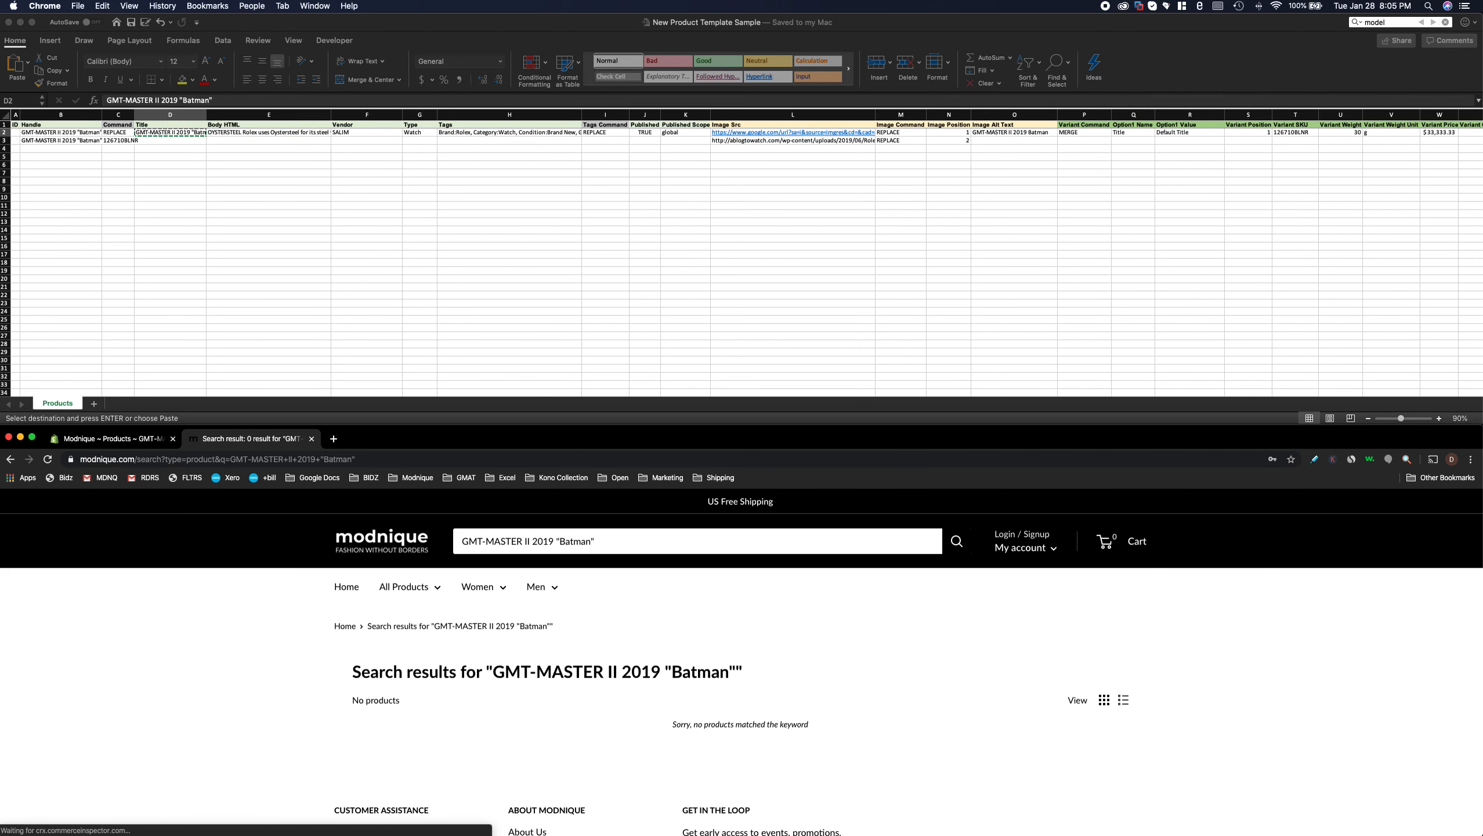
scroll(579, 773, "down", 3)
scroll(581, 771, "up", 3)
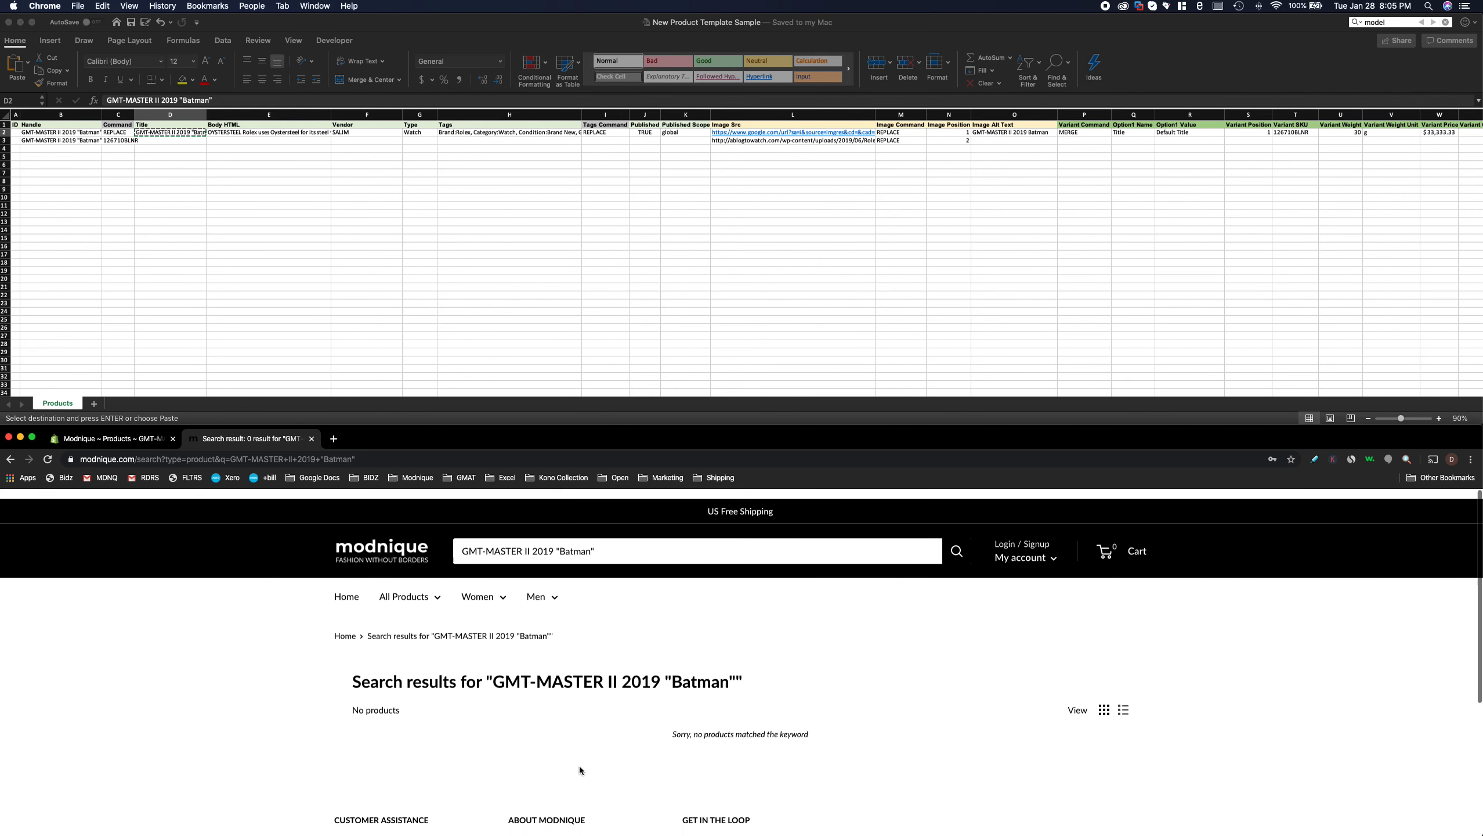
- Return to the watch's Shopify product page and review its description, tags, pricing and search engine listing preview
left_click(79, 131)
left_click(116, 438)
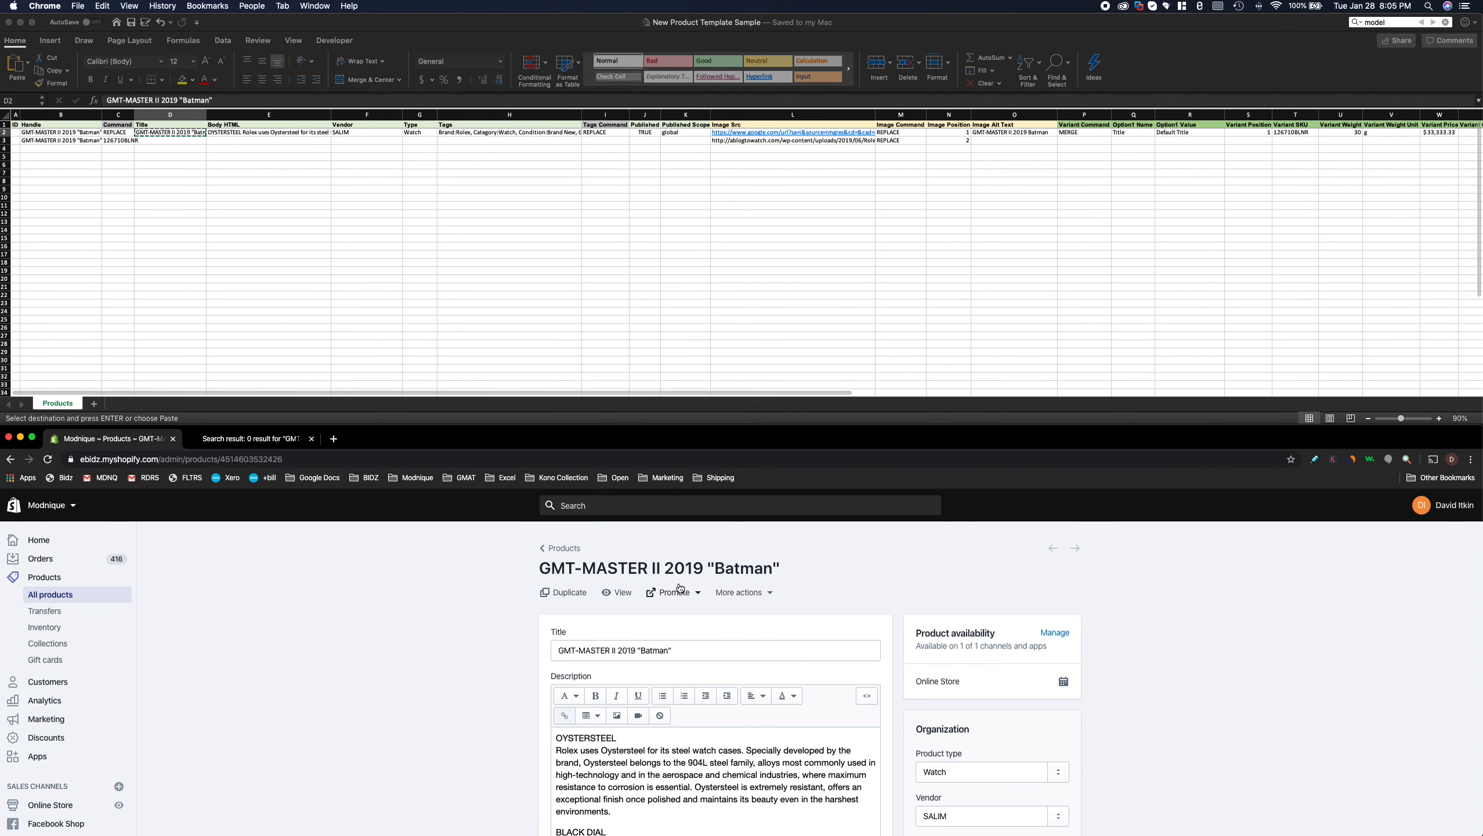
scroll(644, 564, "down", 2)
scroll(644, 563, "down", 10)
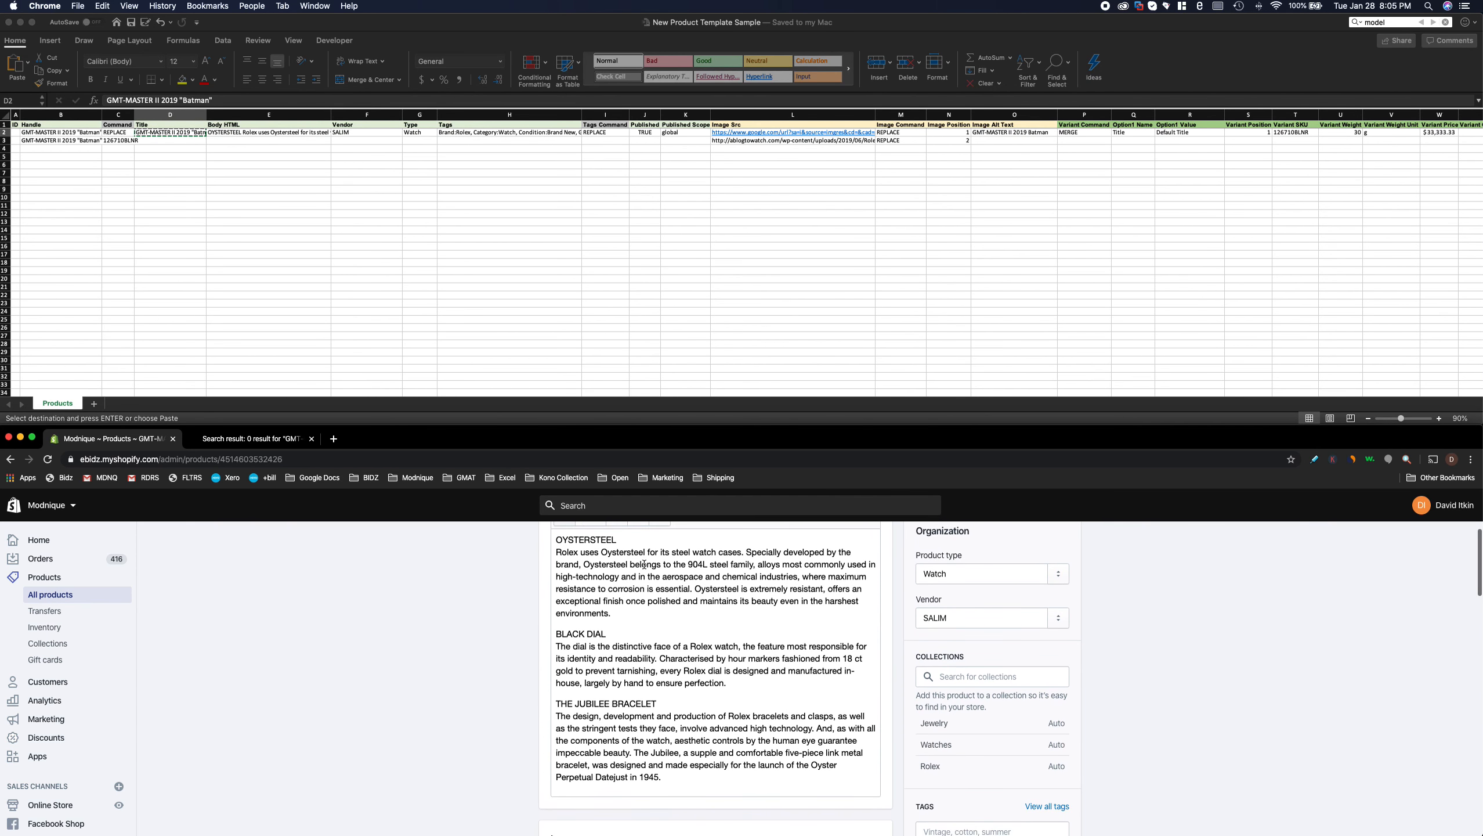
scroll(1003, 608, "down", 10)
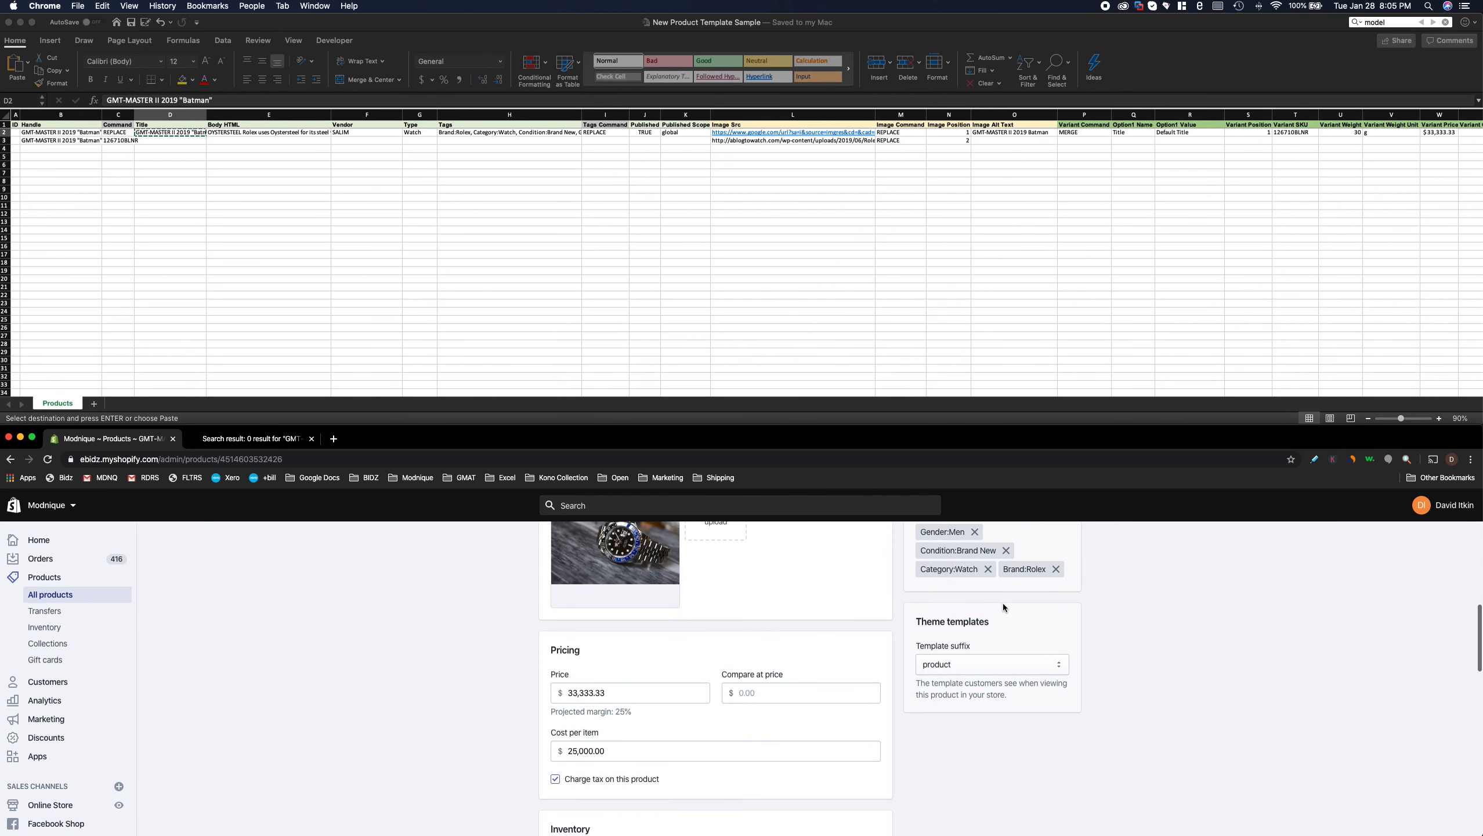
scroll(1003, 603, "down", 3)
scroll(1003, 603, "up", 4)
scroll(709, 688, "down", 10)
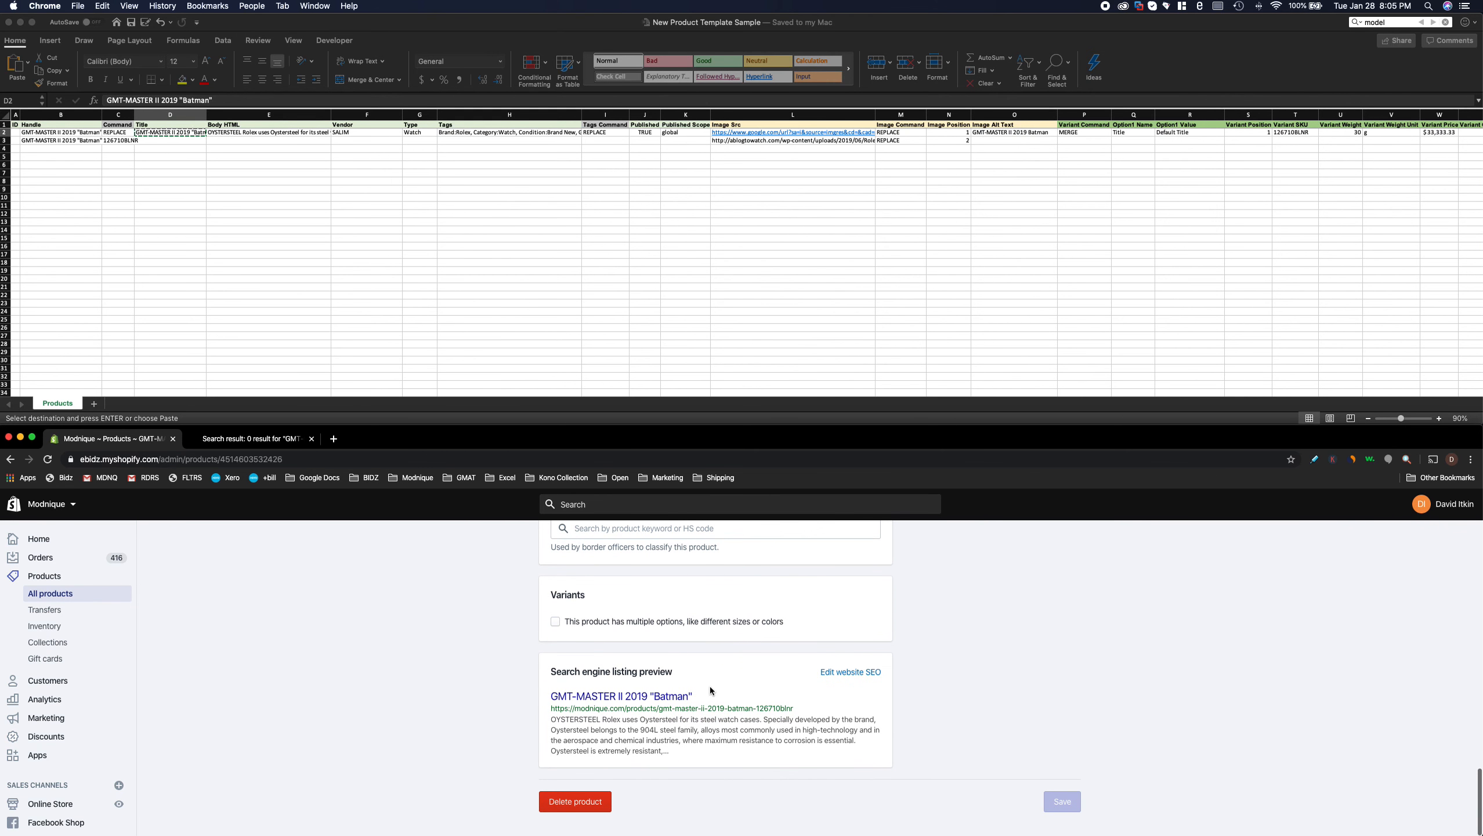
left_click(274, 440)
left_click(274, 461)
key("super+v")
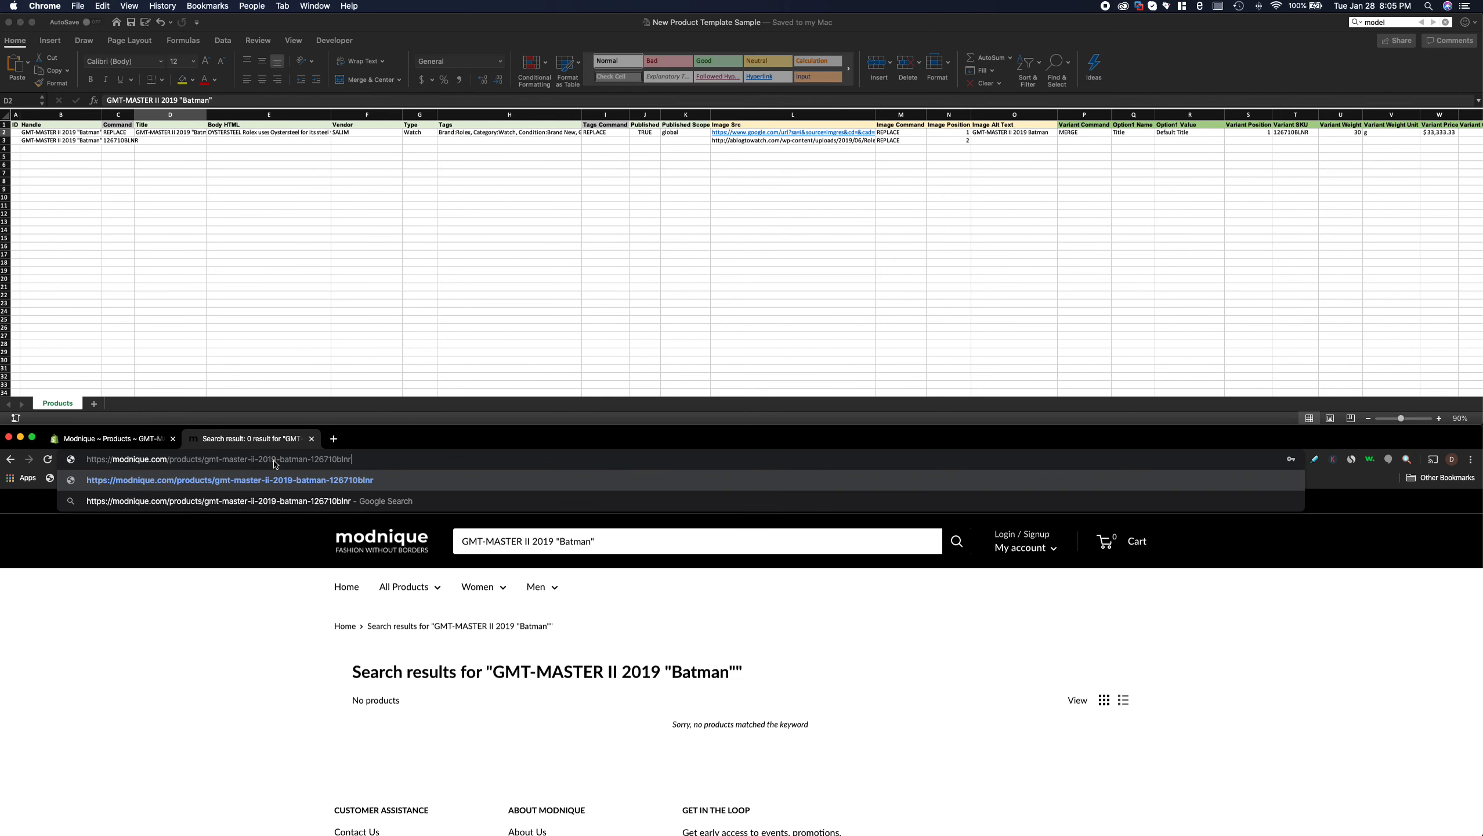
key("Return")
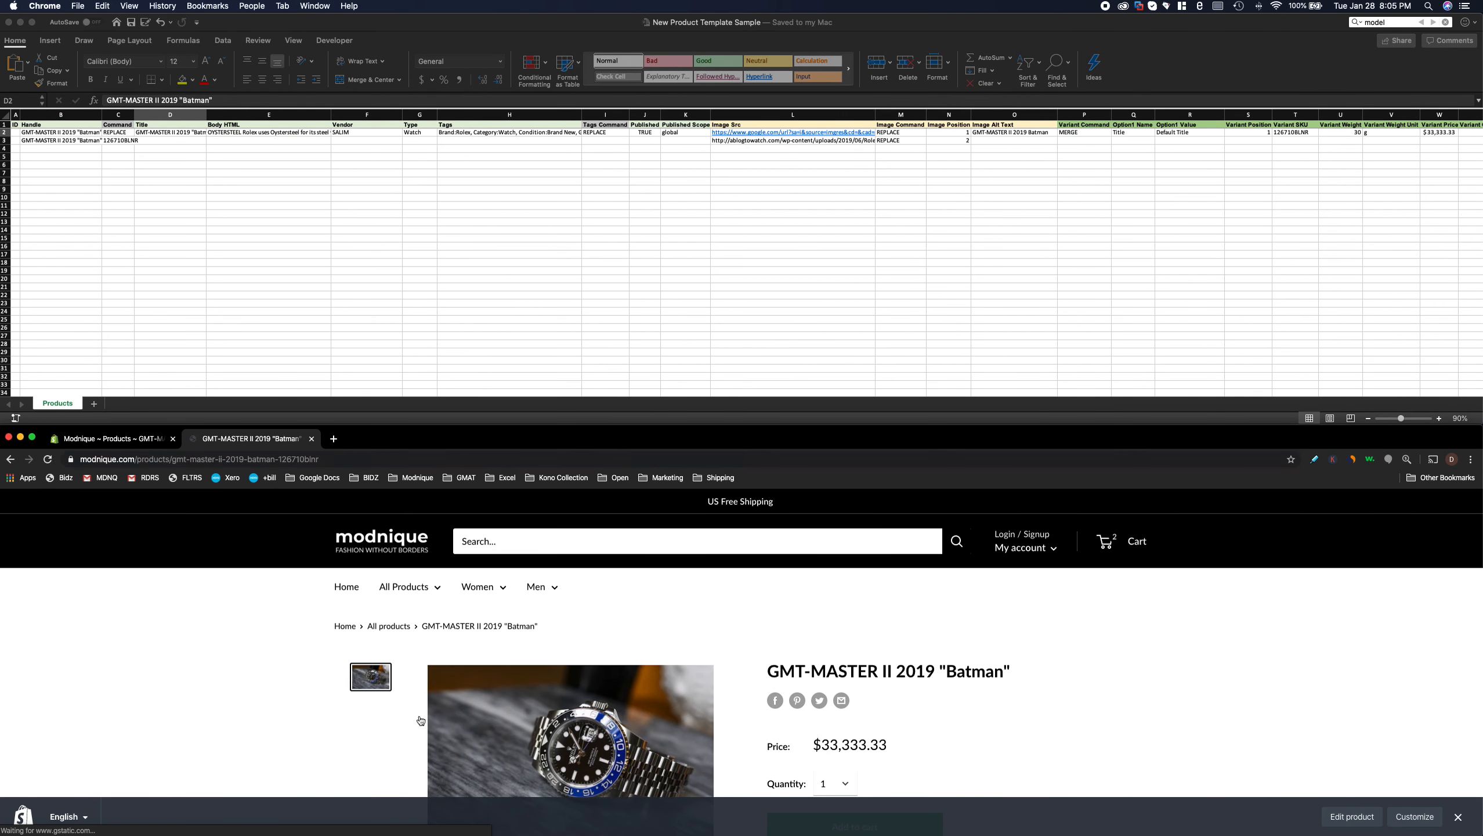
- Examine the GMT-MASTER II 2019 "Batman" storefront page, including its image, price, description section and purchase options
scroll(585, 673, "down", 2)
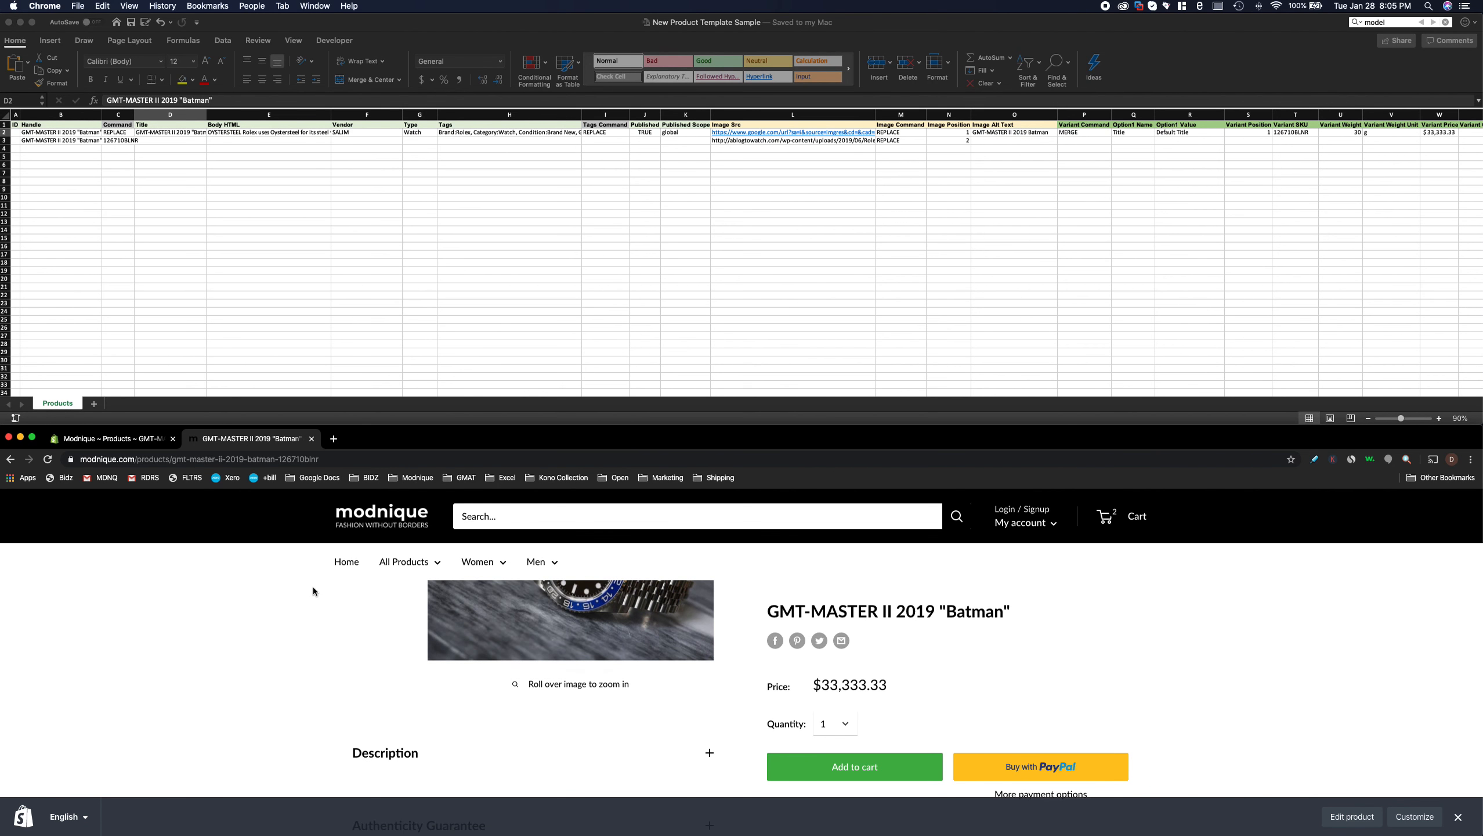
scroll(636, 625, "up", 2)
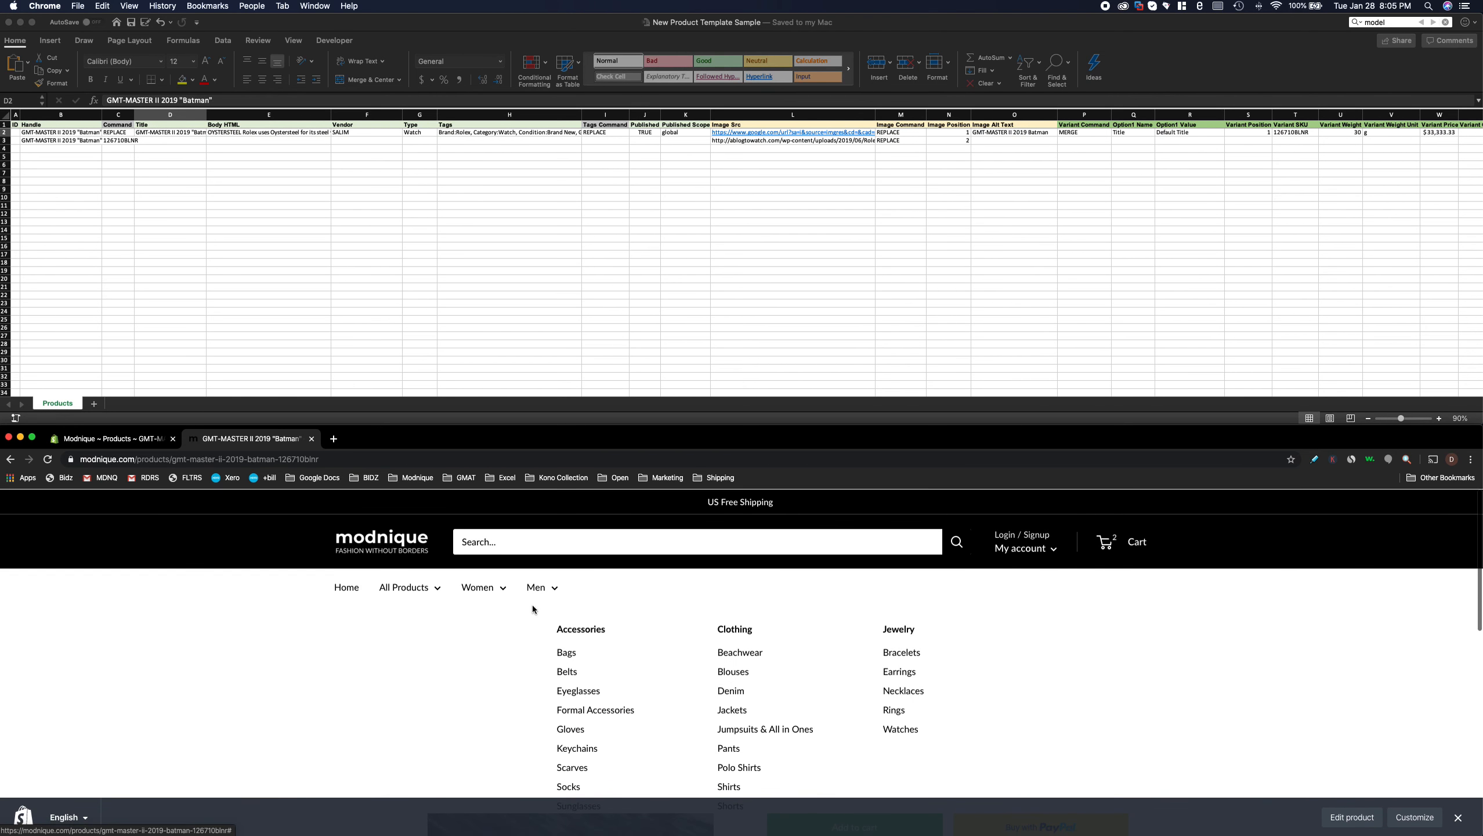
left_click(468, 458)
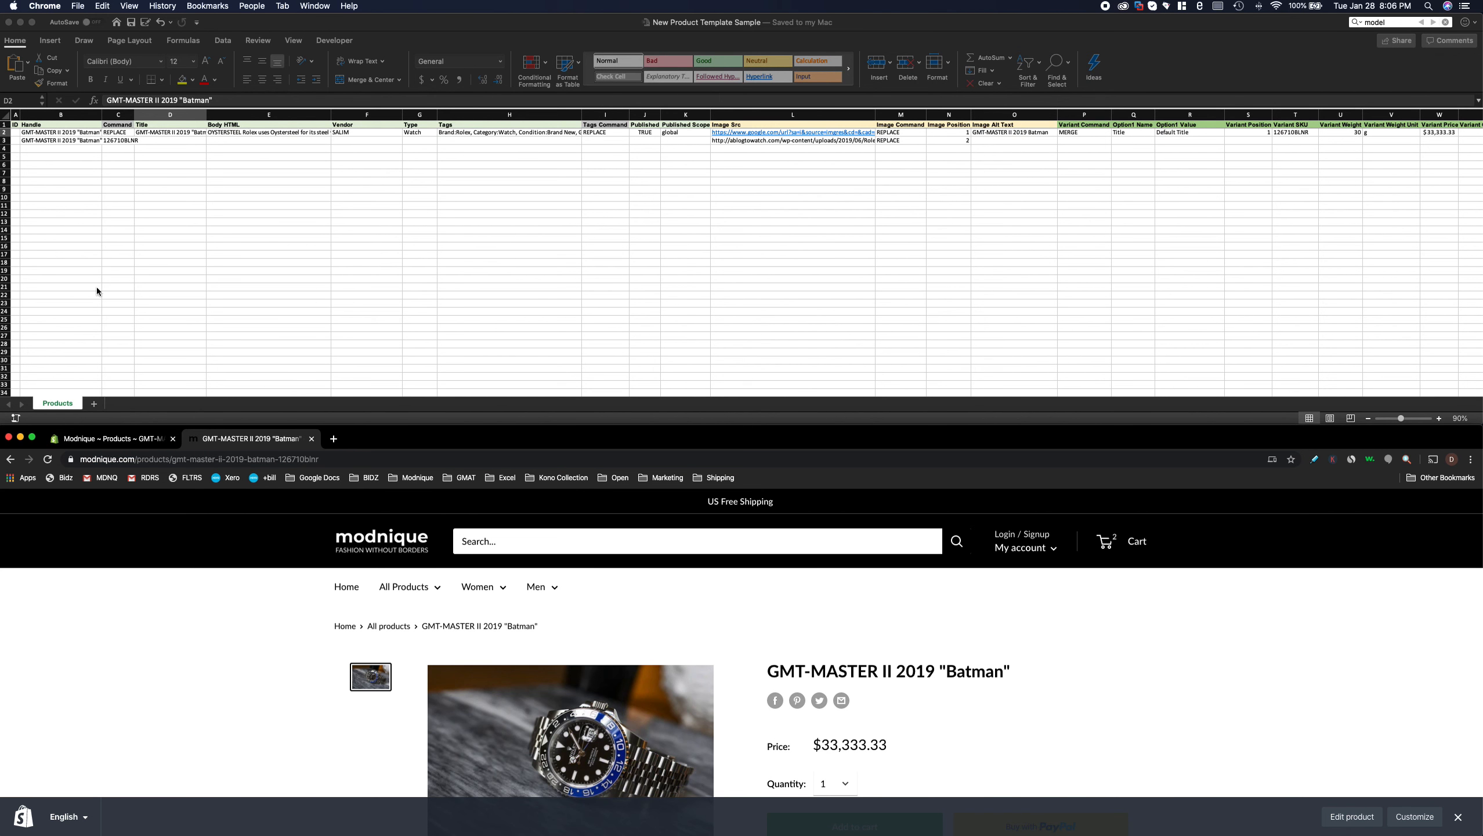
- Return to the Shopify product list, search the admin for "rolex" and open the Rolex 6917 PreOwned Automatic date Watch
left_click(113, 439)
scroll(386, 534, "up", 15)
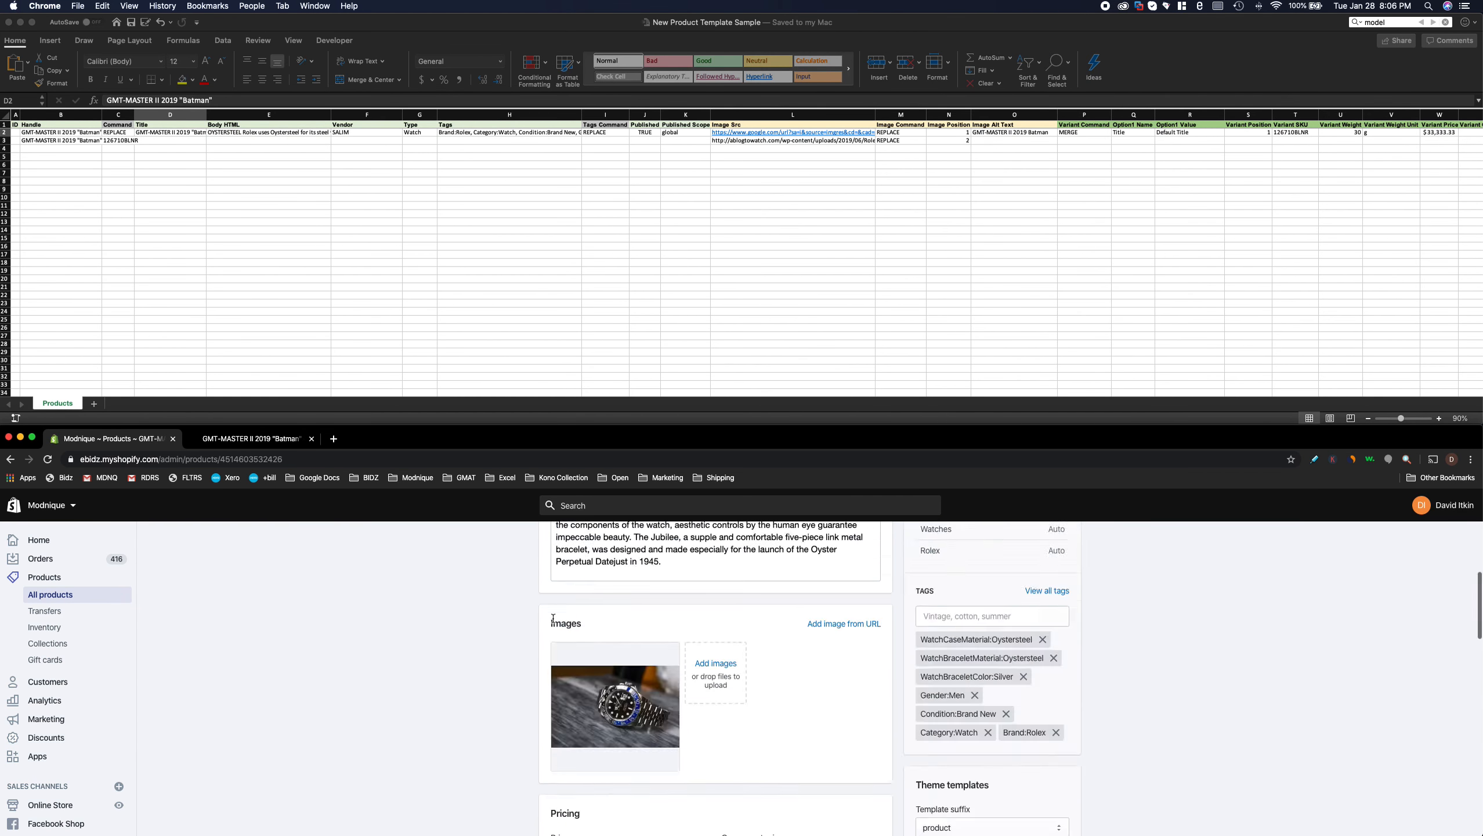
left_click(550, 553)
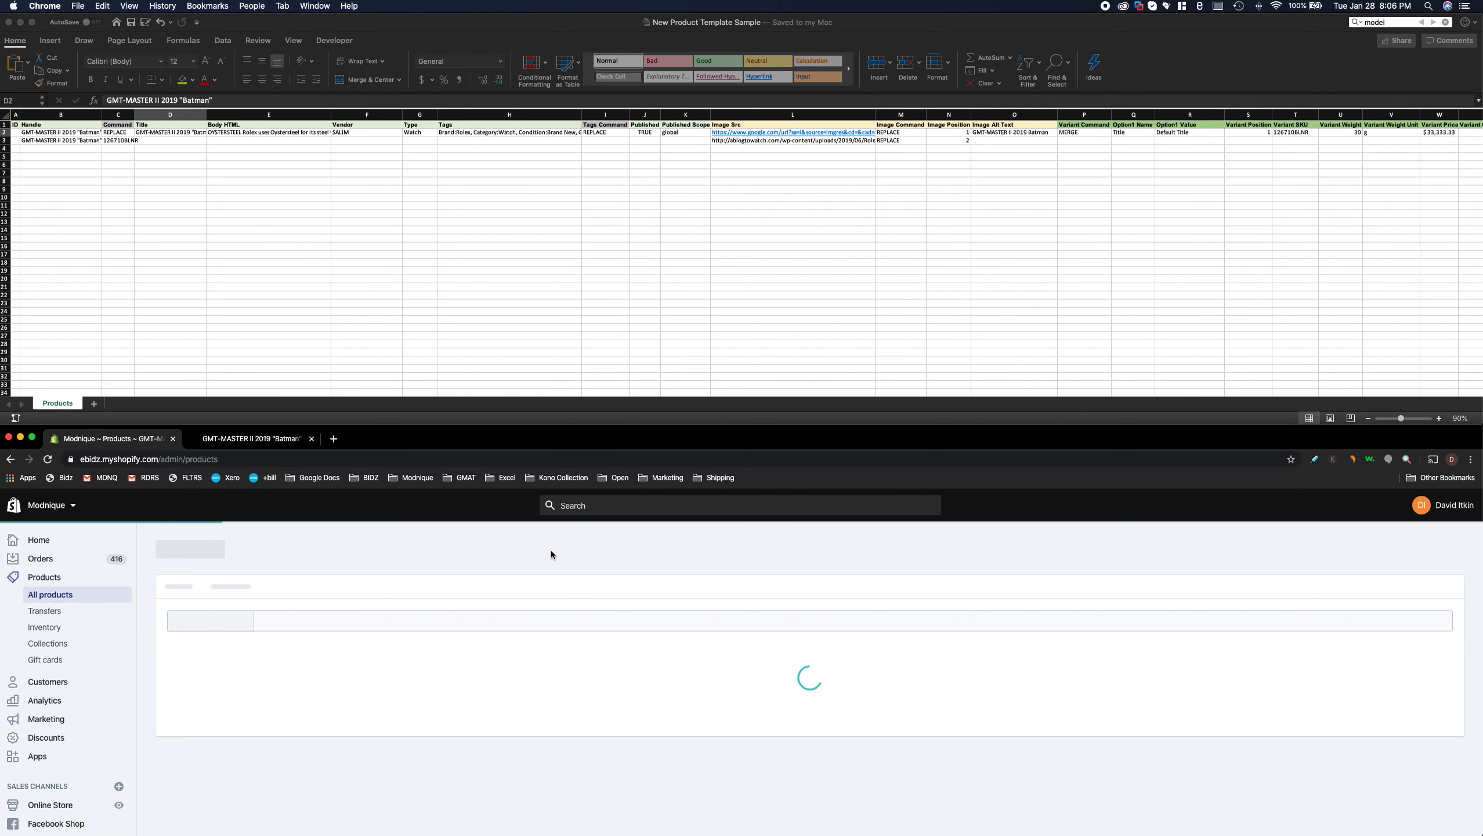
left_click(574, 507)
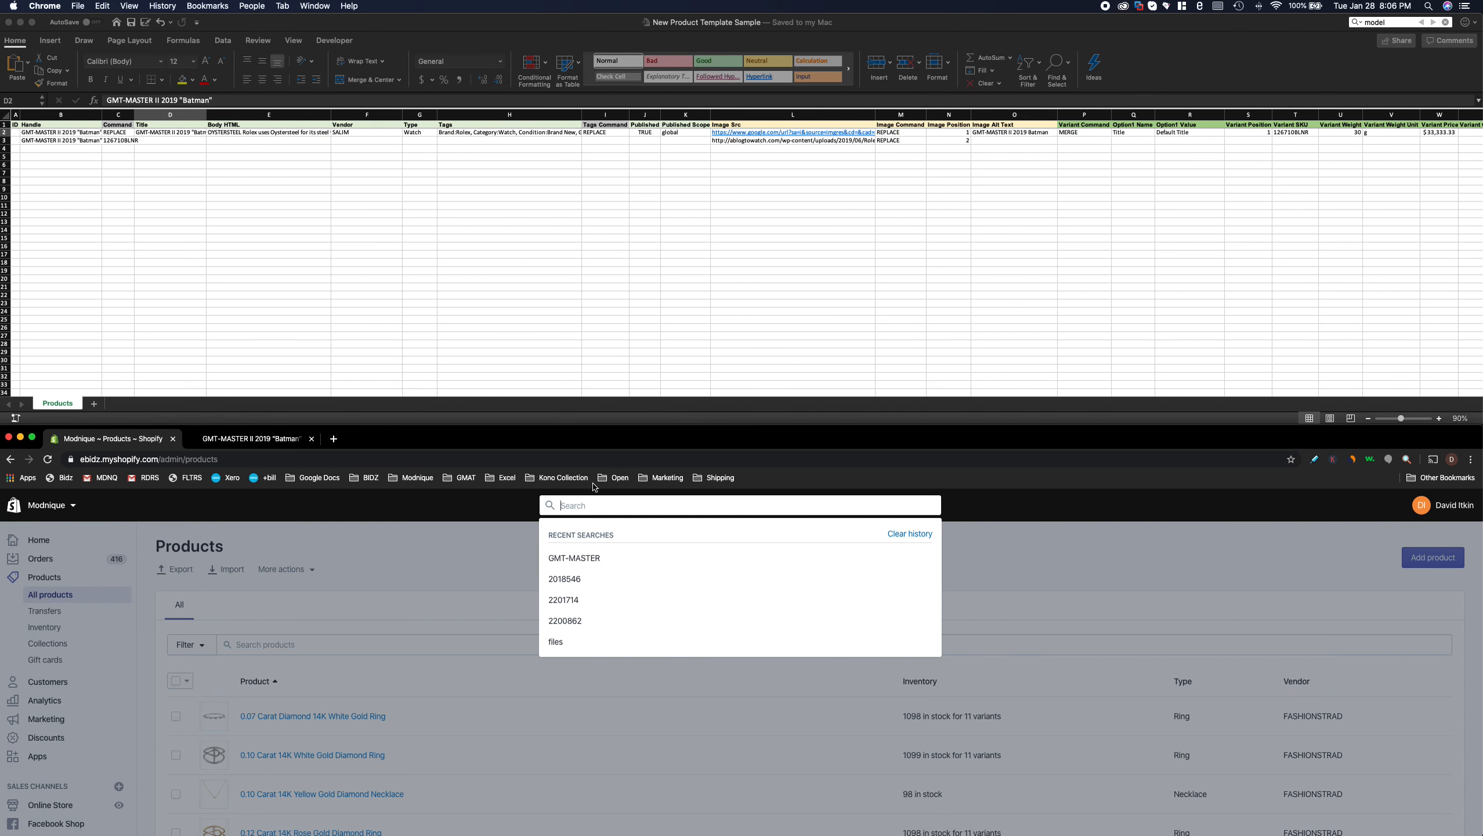
type("rolex")
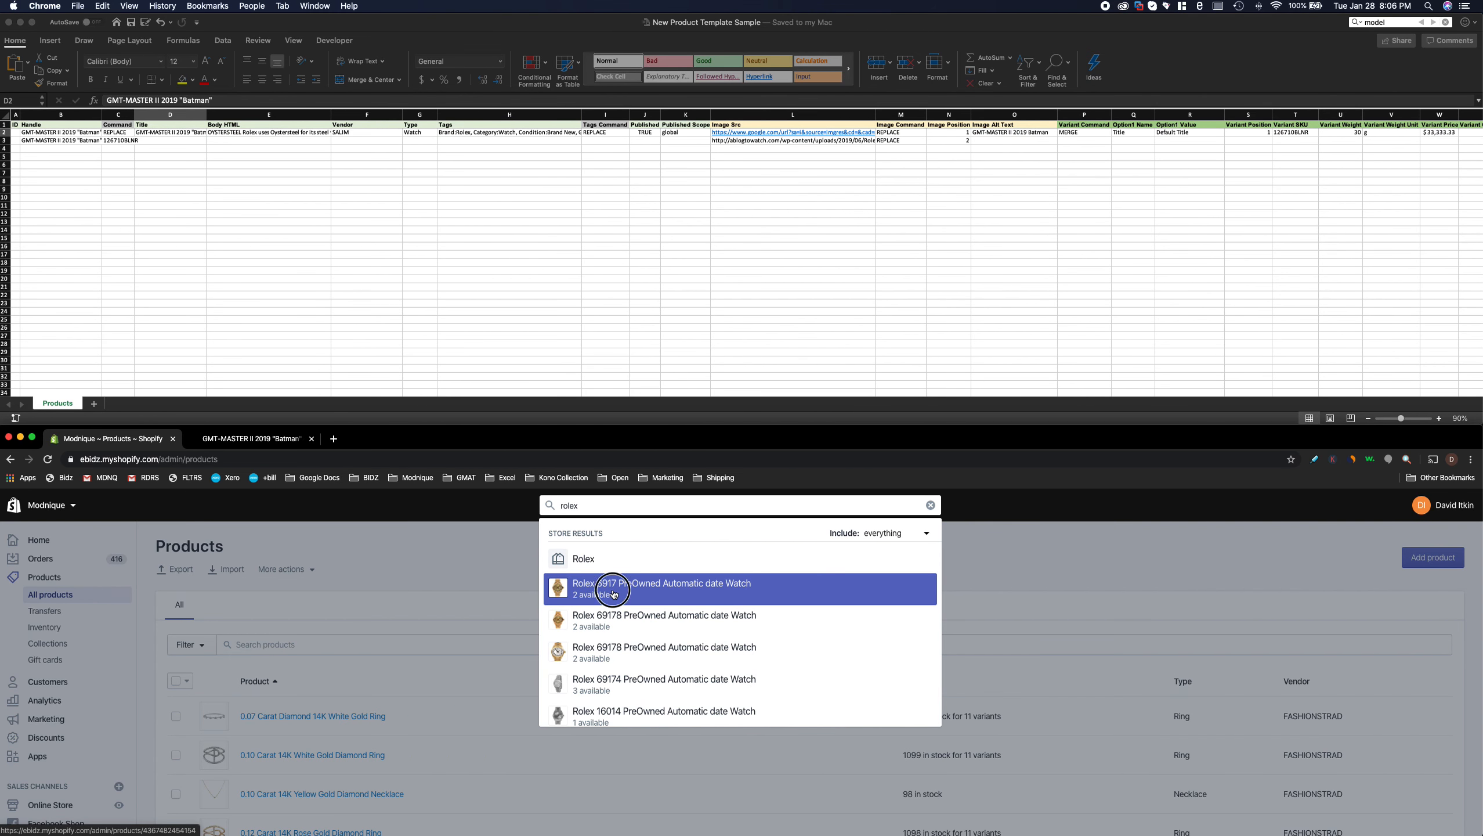
left_click(613, 594)
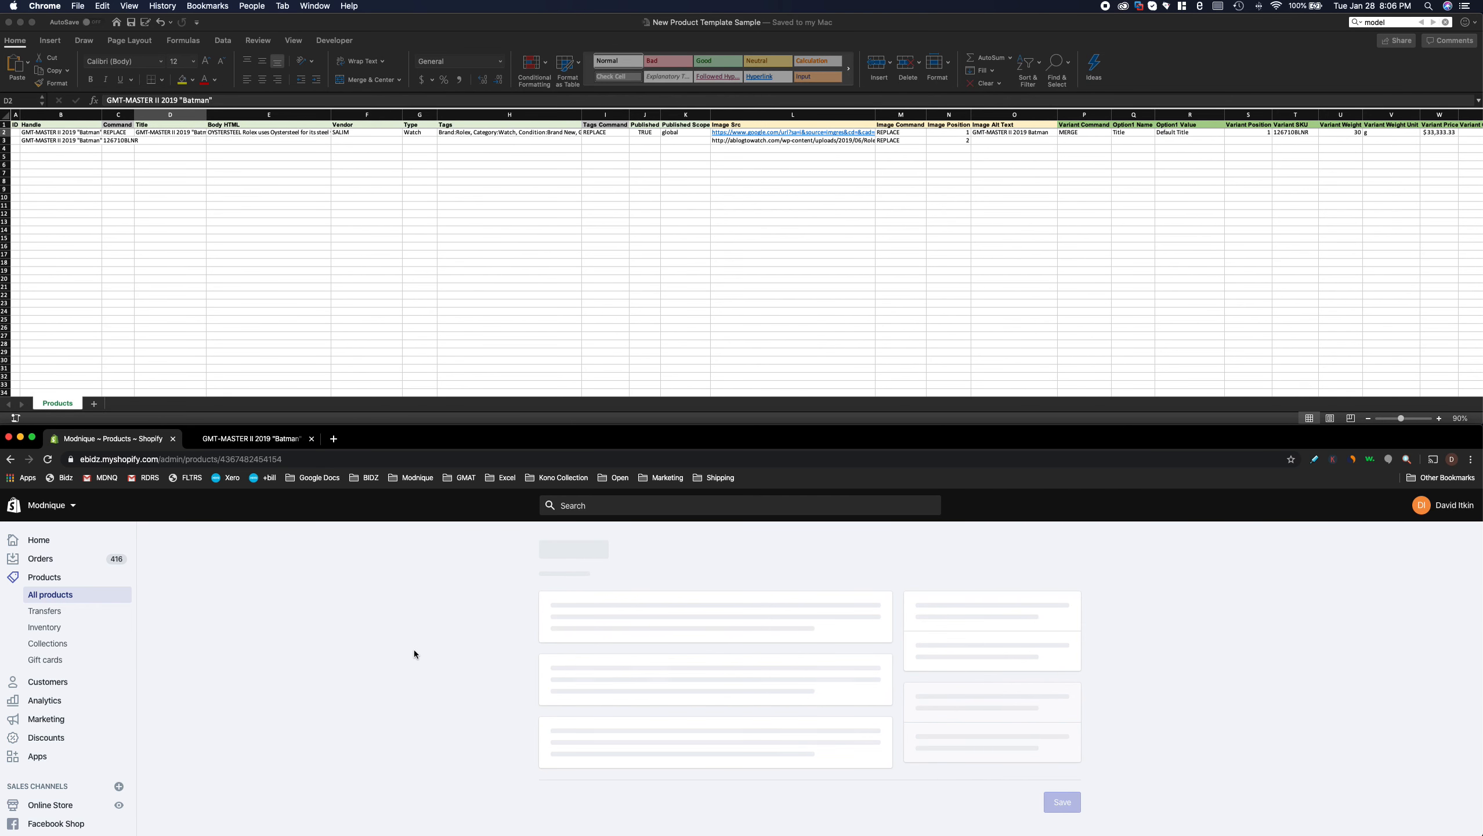
- Review the Rolex 6917 product's description, tags, SKU, shipping weight and customs information as a comparison listing
scroll(552, 700, "down", 4)
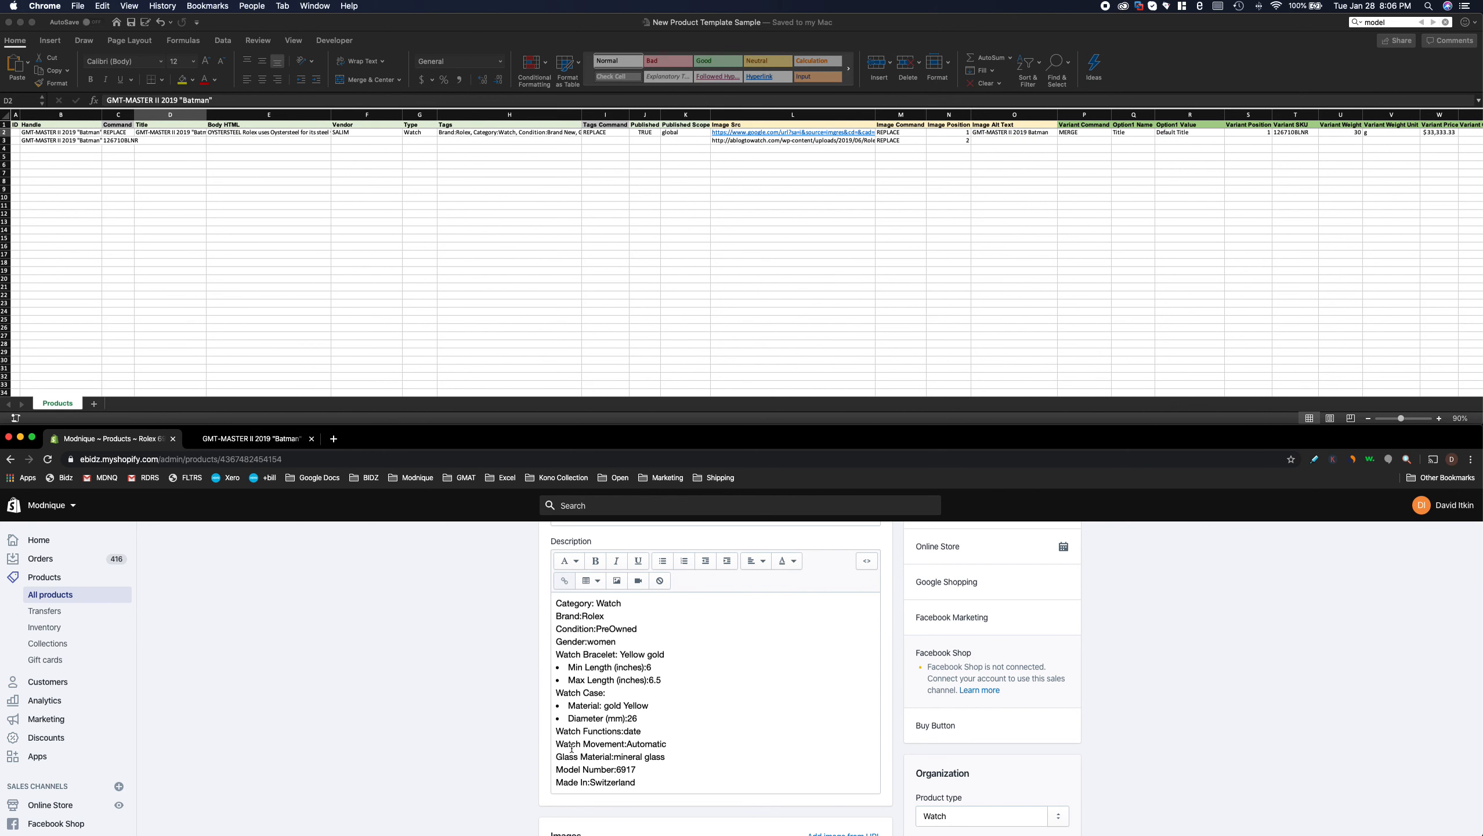
scroll(444, 690, "down", 3)
scroll(447, 689, "up", 3)
scroll(449, 687, "down", 10)
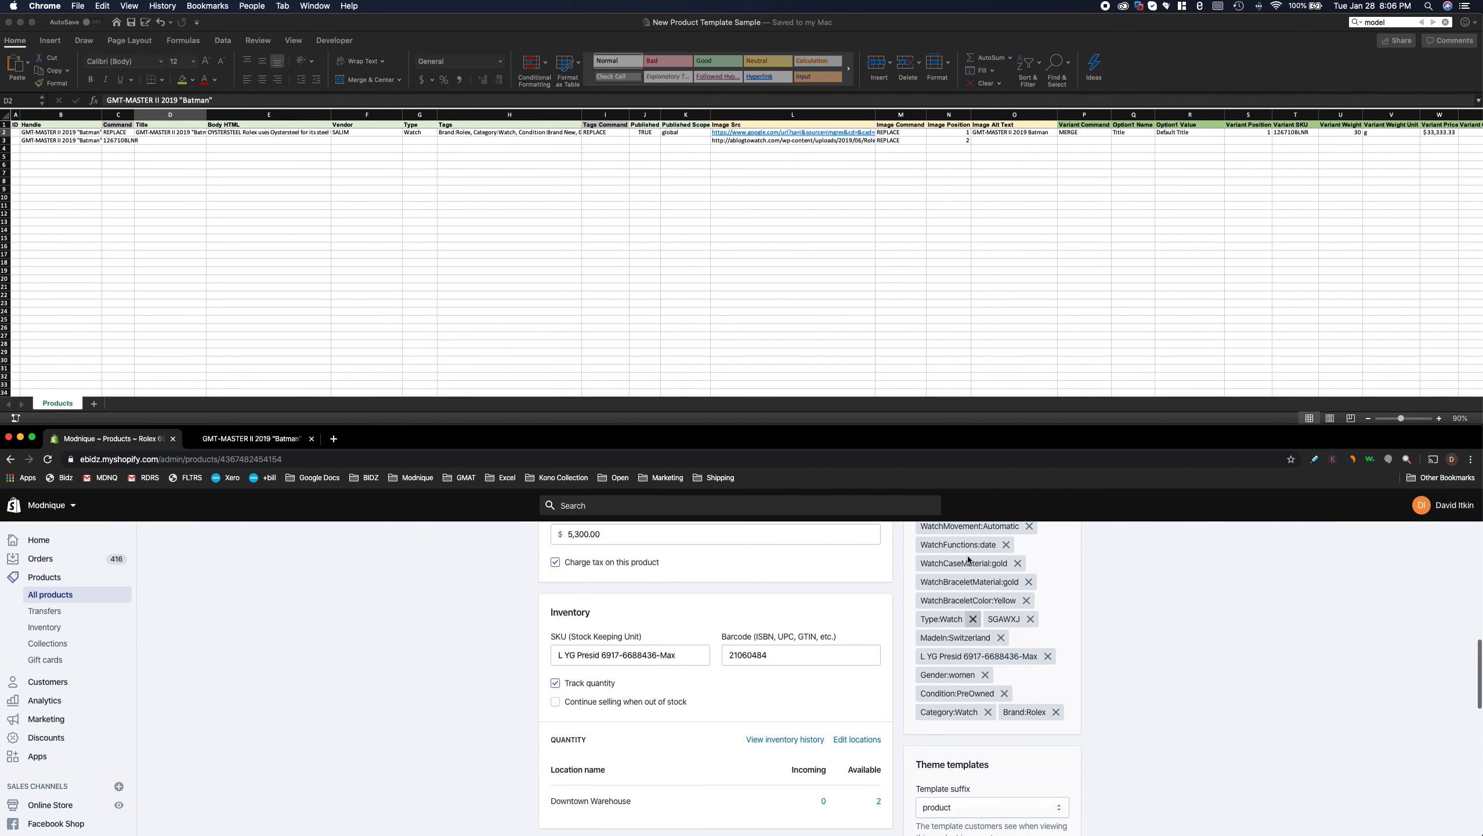
triple_click(668, 657)
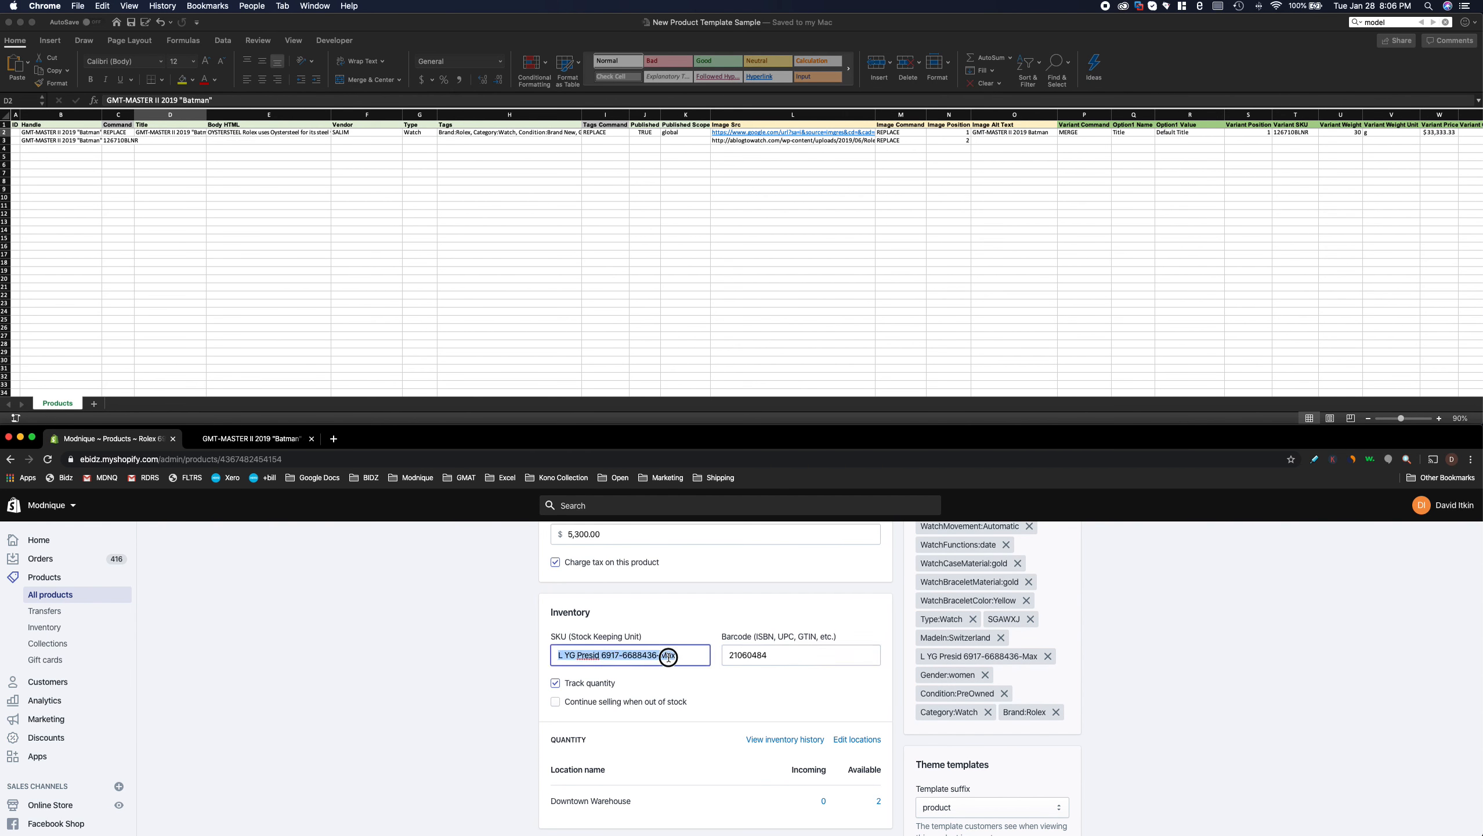
scroll(705, 737, "down", 10)
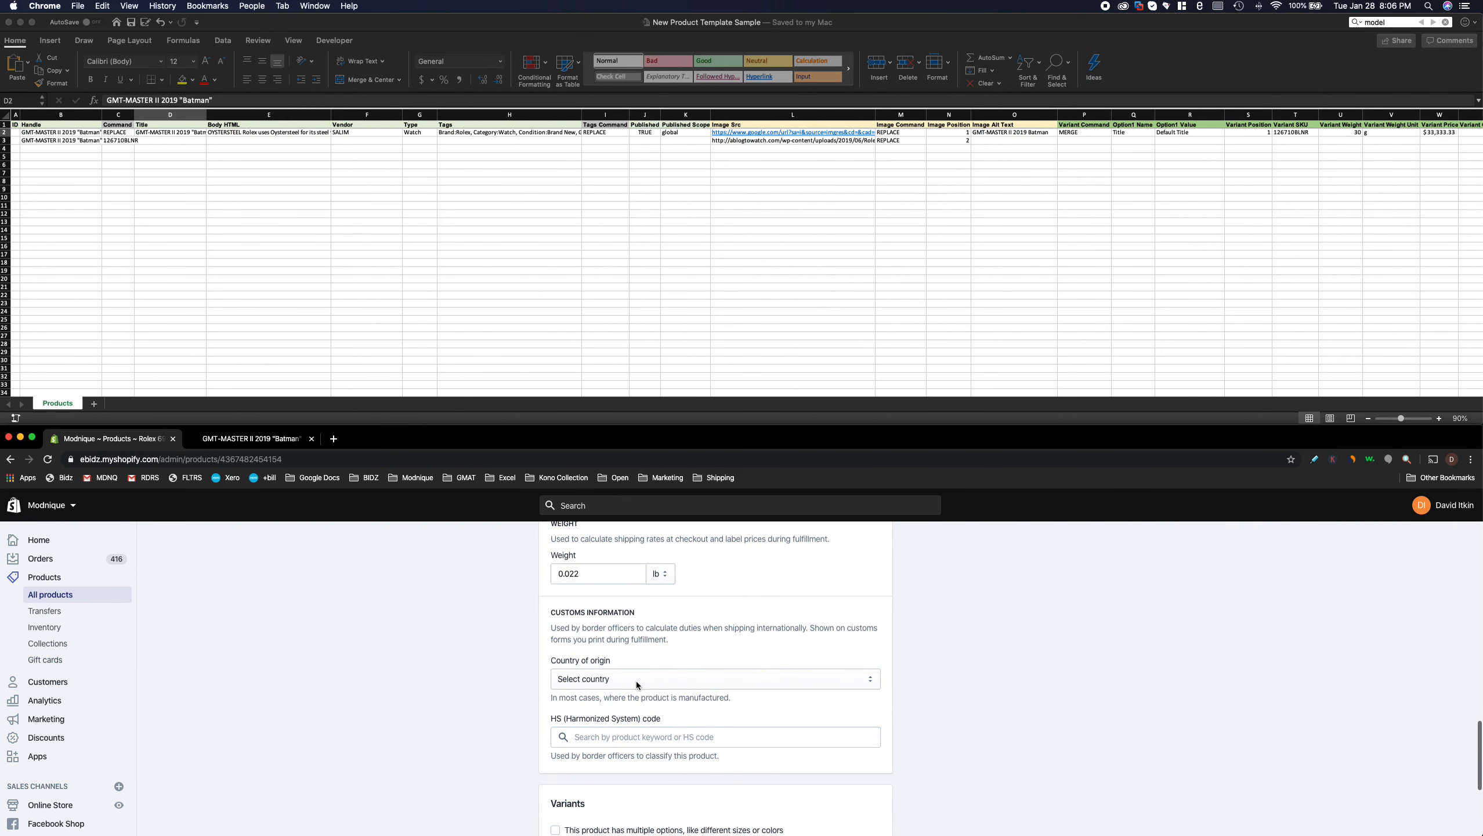
double_click(600, 576)
scroll(691, 658, "down", 5)
scroll(693, 656, "up", 20)
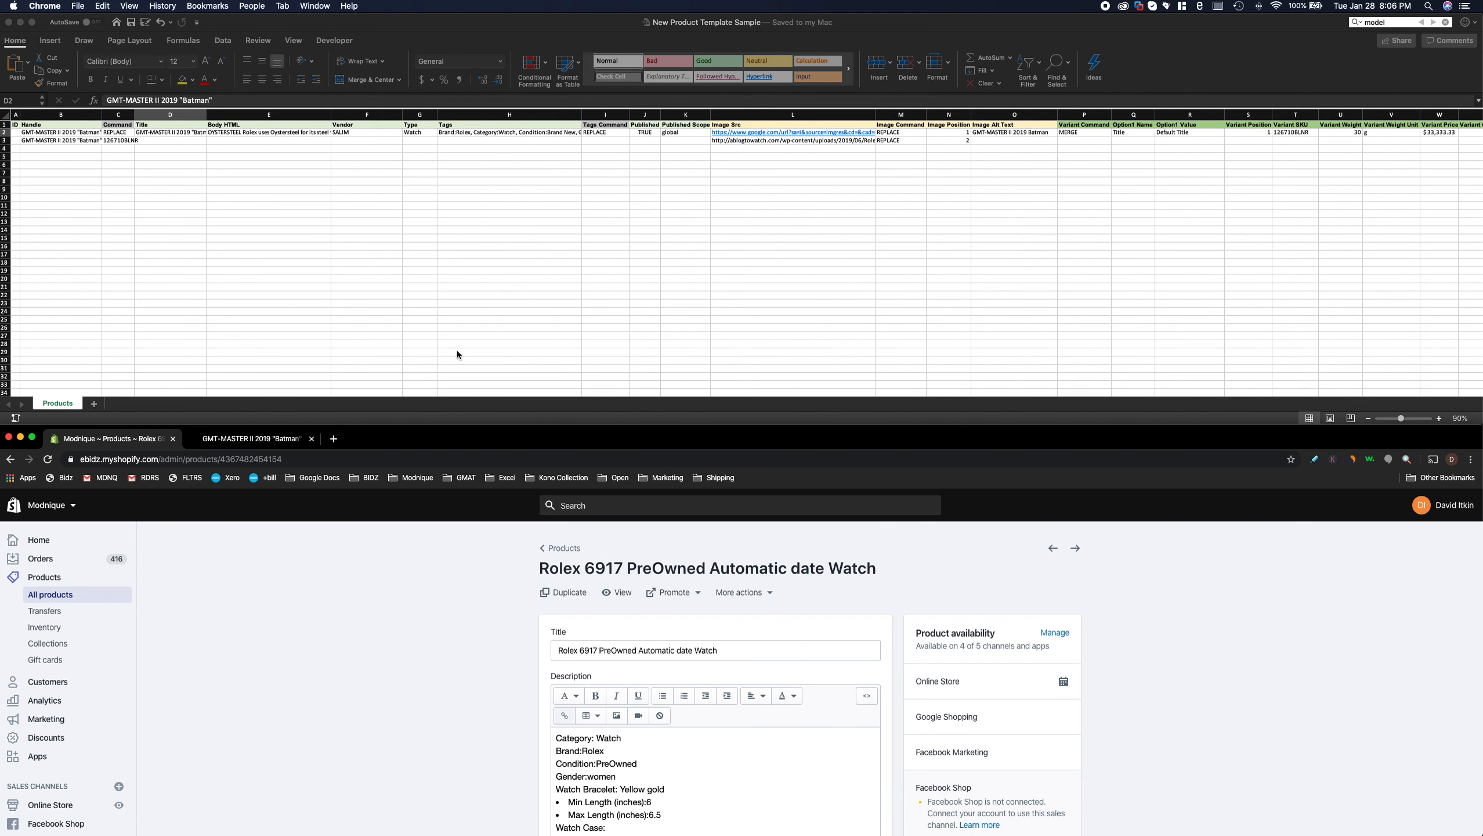
- Switch to the Excel workbook and take a screenshot showing the spreadsheet together with the Shopify product page
left_click(430, 319)
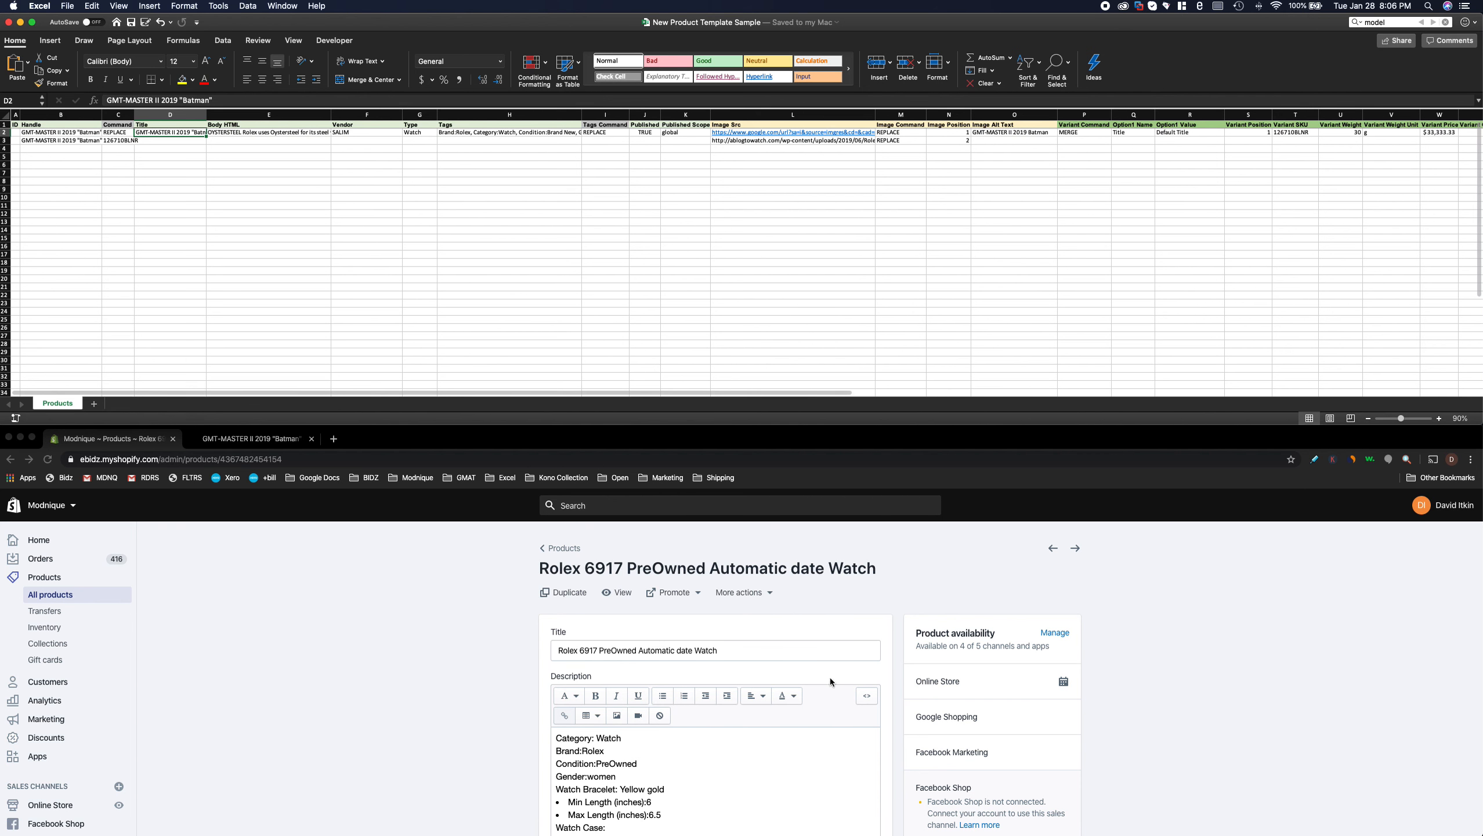
key("super+shift+5")
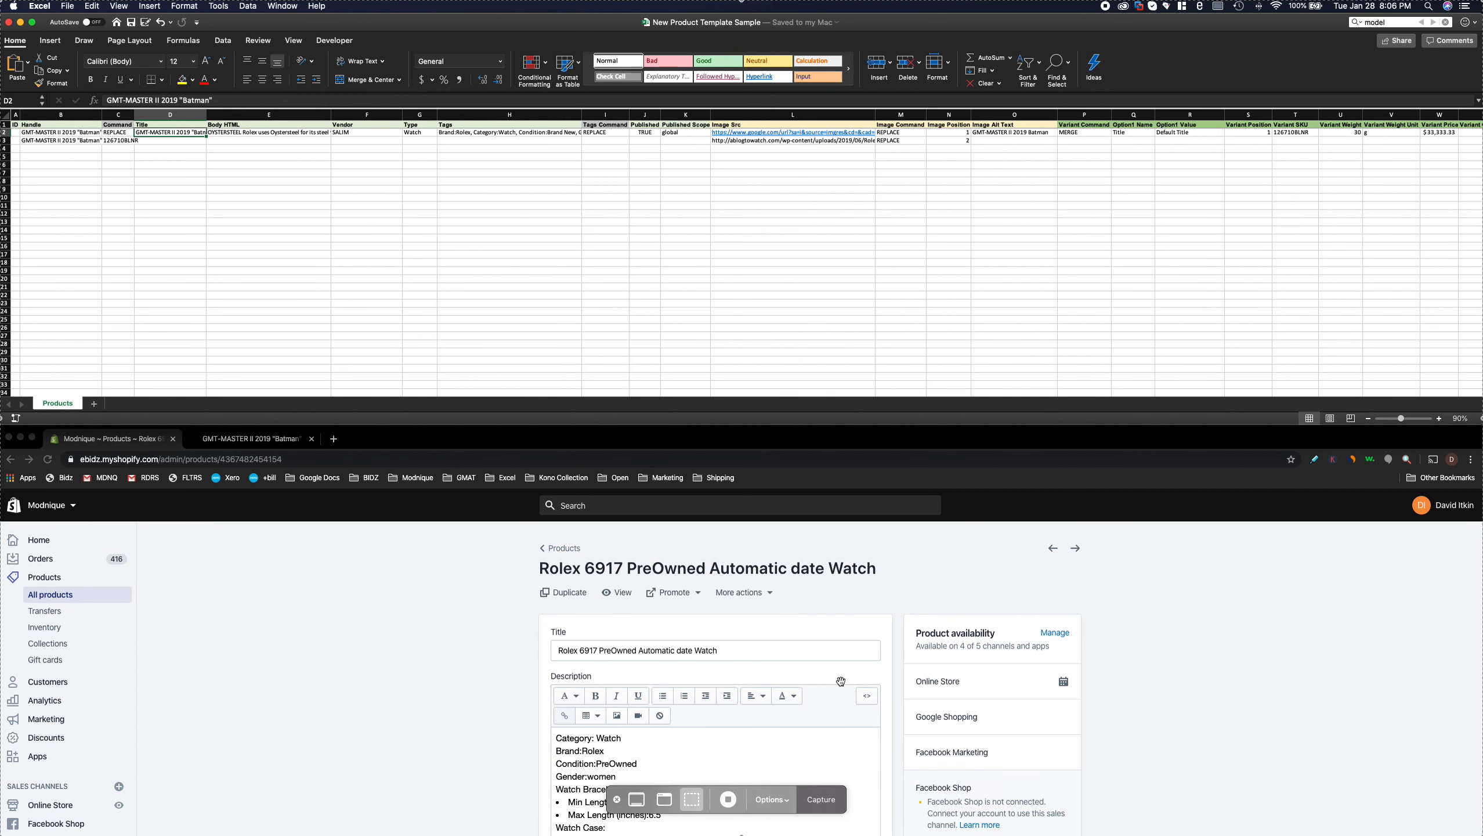
left_click(818, 800)
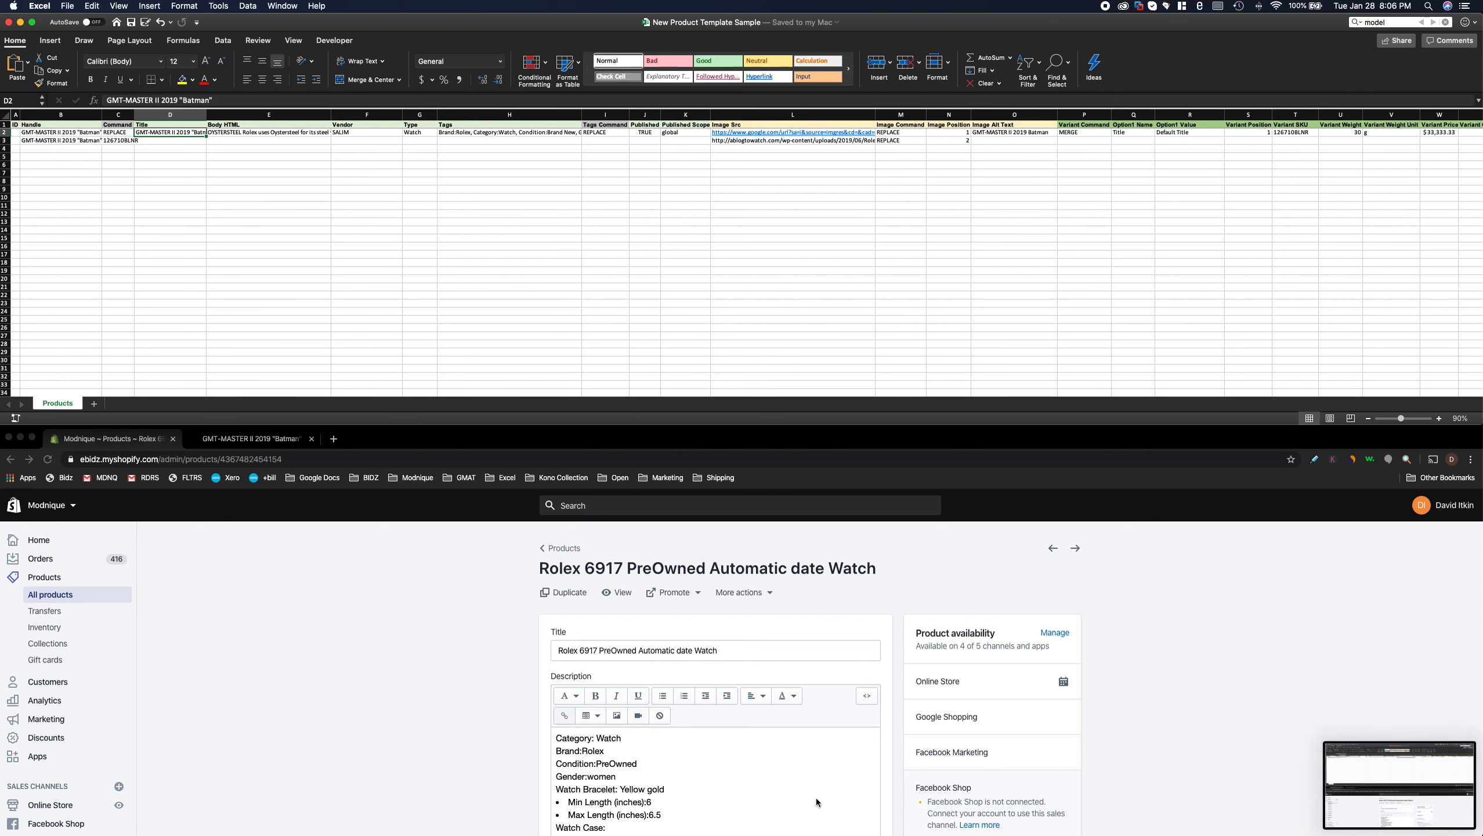